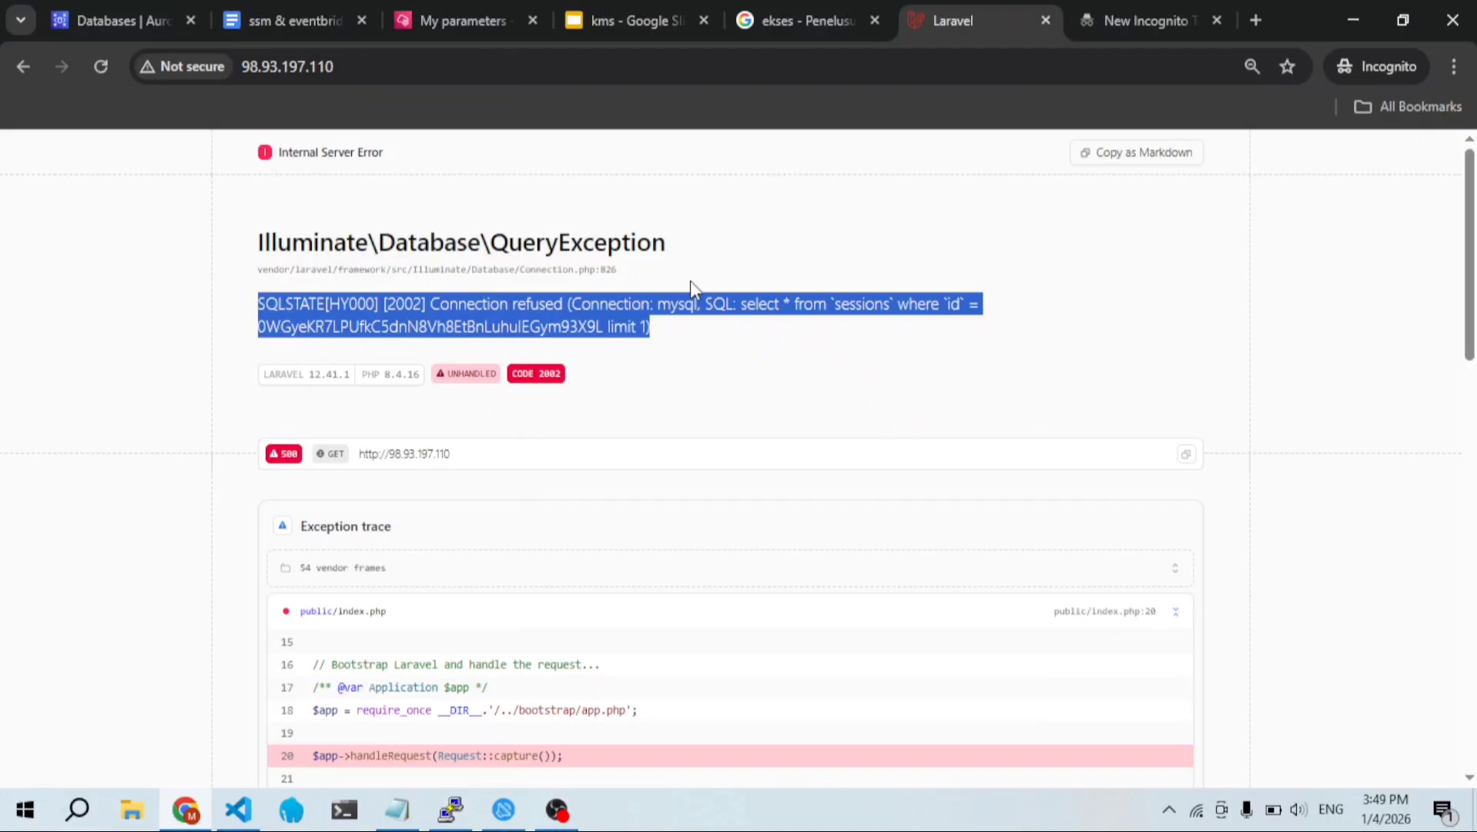
Step: Leave the Laravel error page, glance at the RDS database list, and open the ssm & eventbridge document
left_click(640, 287)
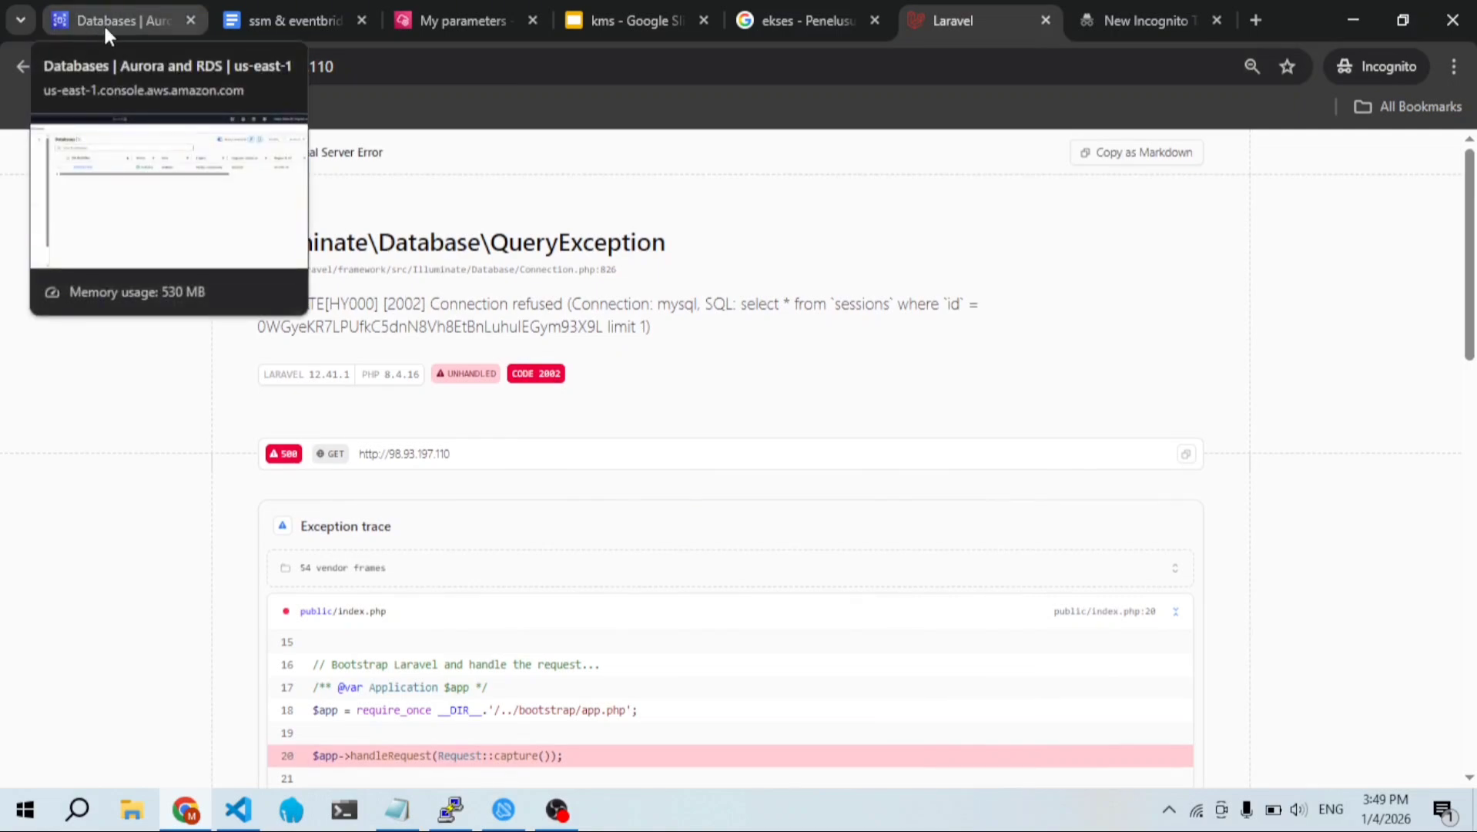
left_click(106, 29)
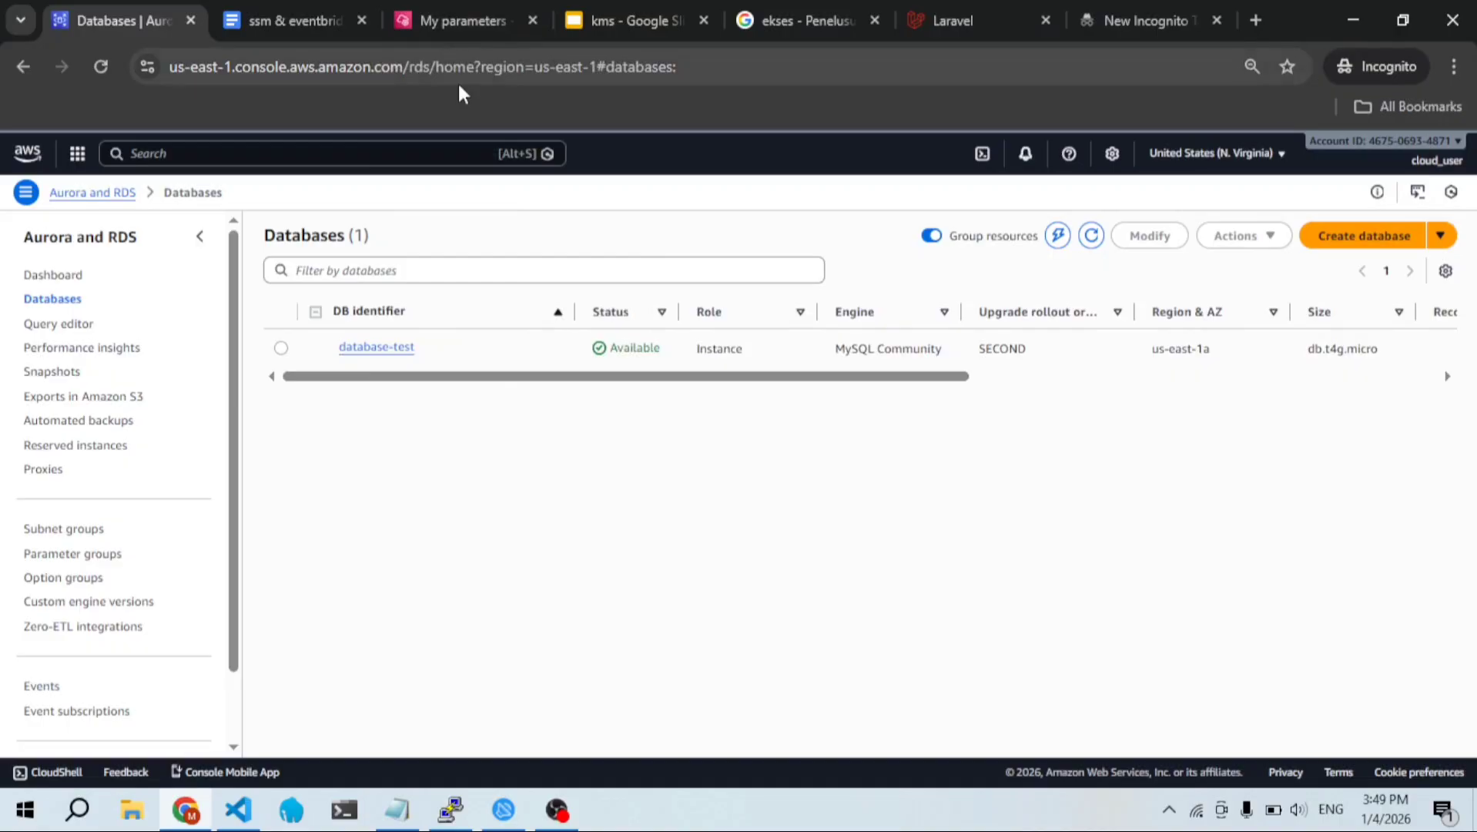
left_click(288, 21)
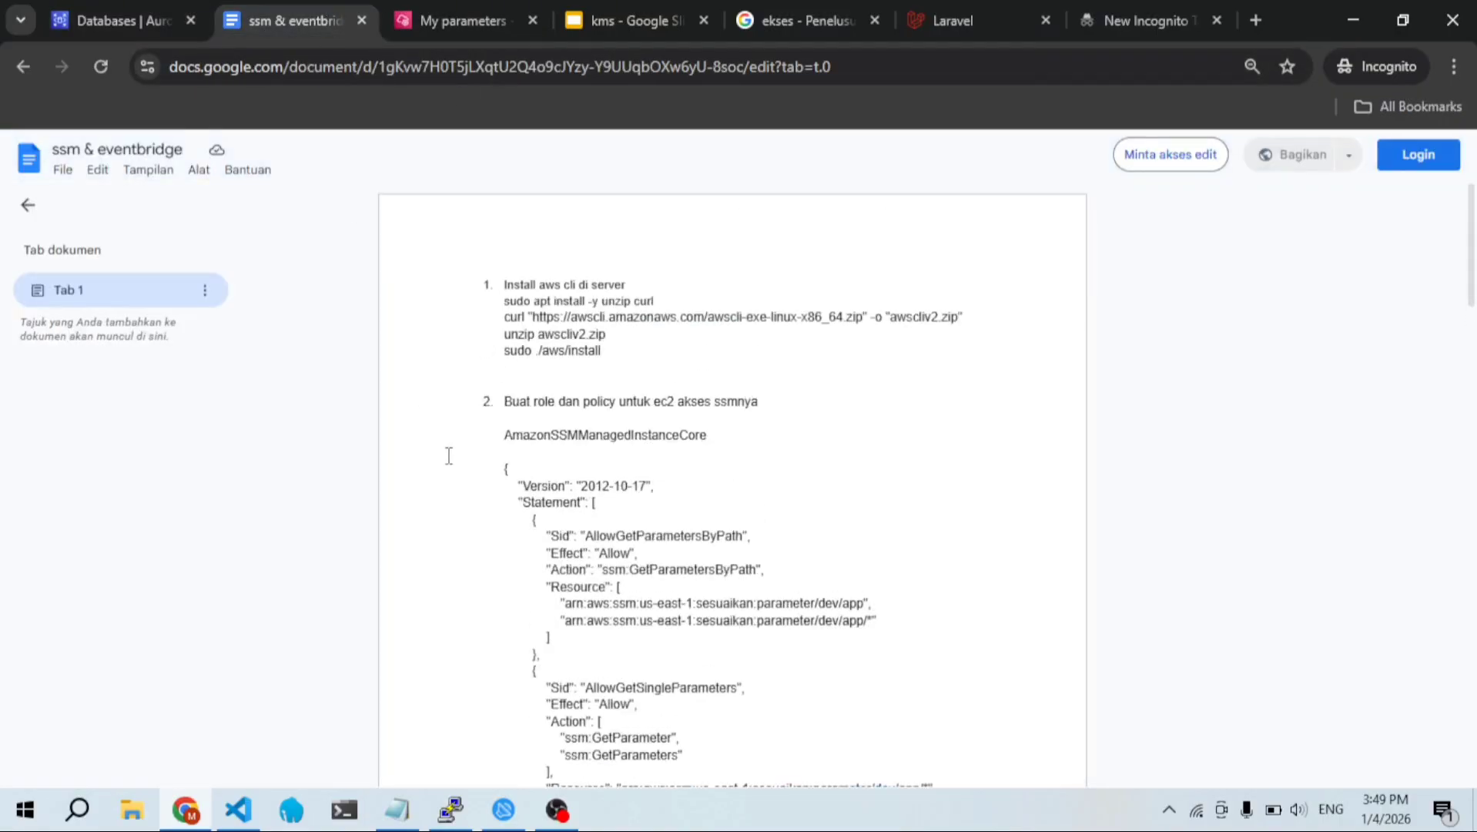
Step: Switch to the PuTTY session, place its window beside the document's instructions, and list the files in /var/www/todo
left_click(434, 823)
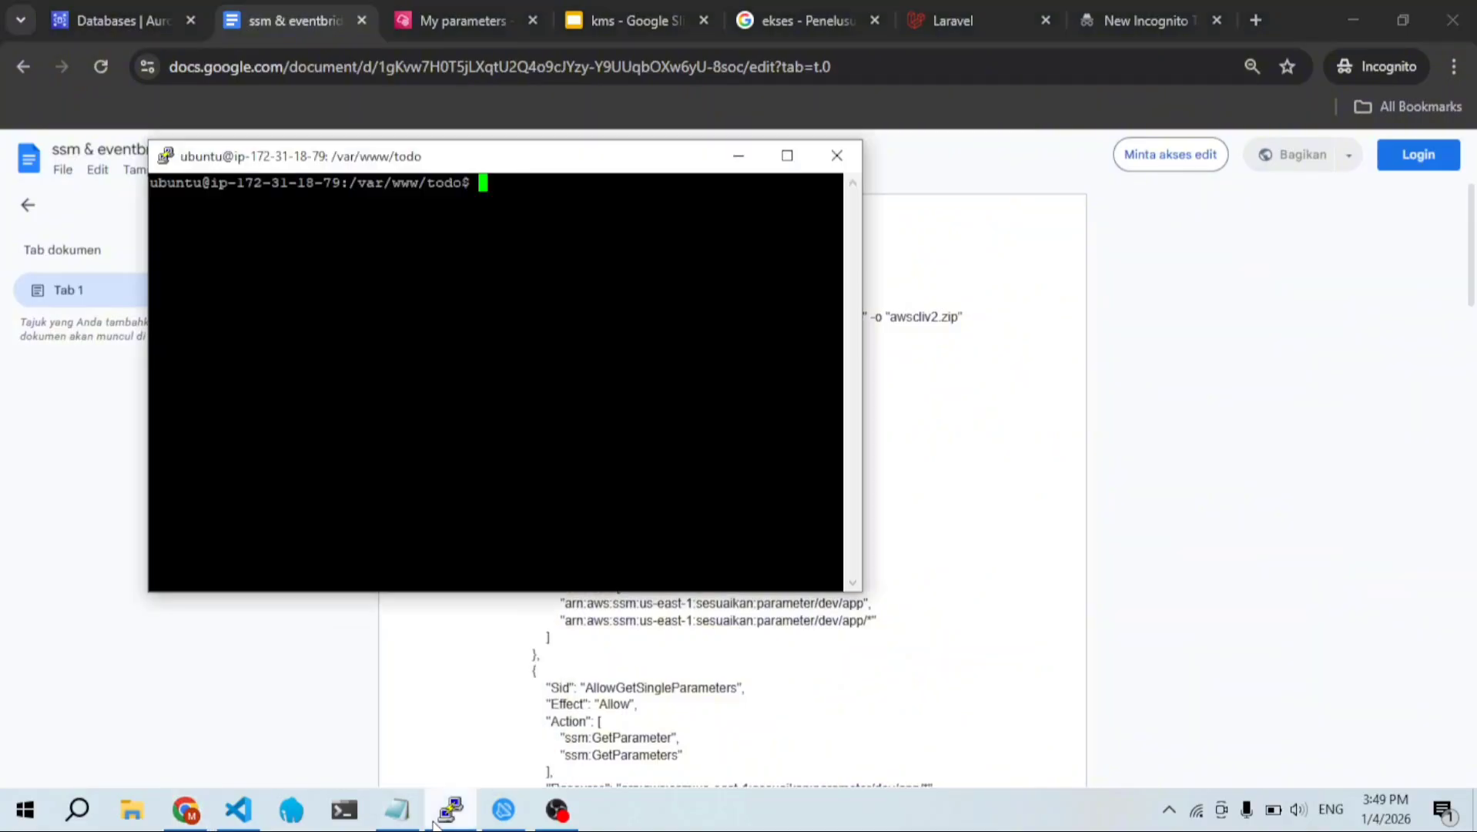
left_click_drag(537, 168, 1091, 210)
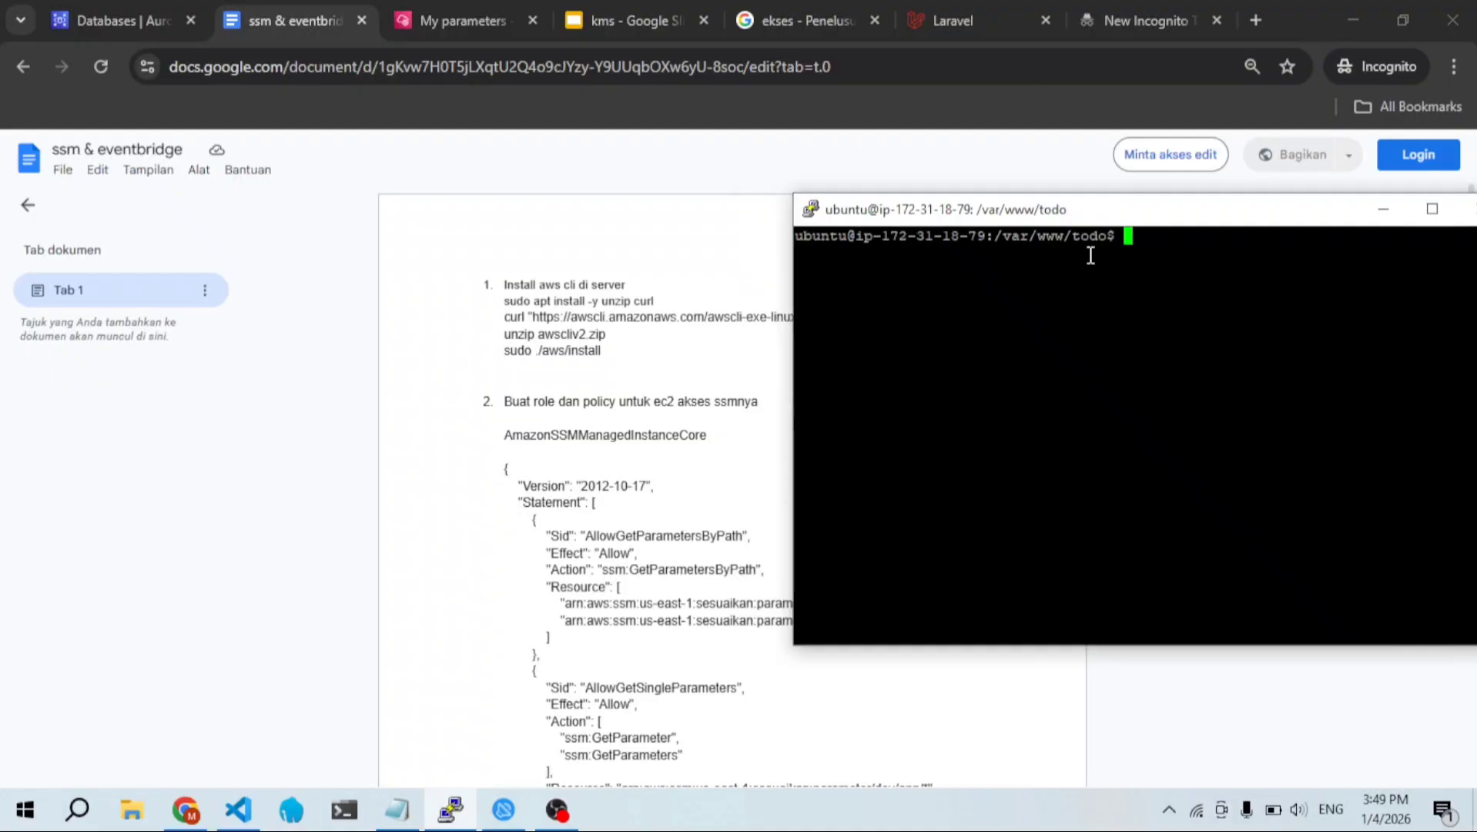
type("ls")
key("Return")
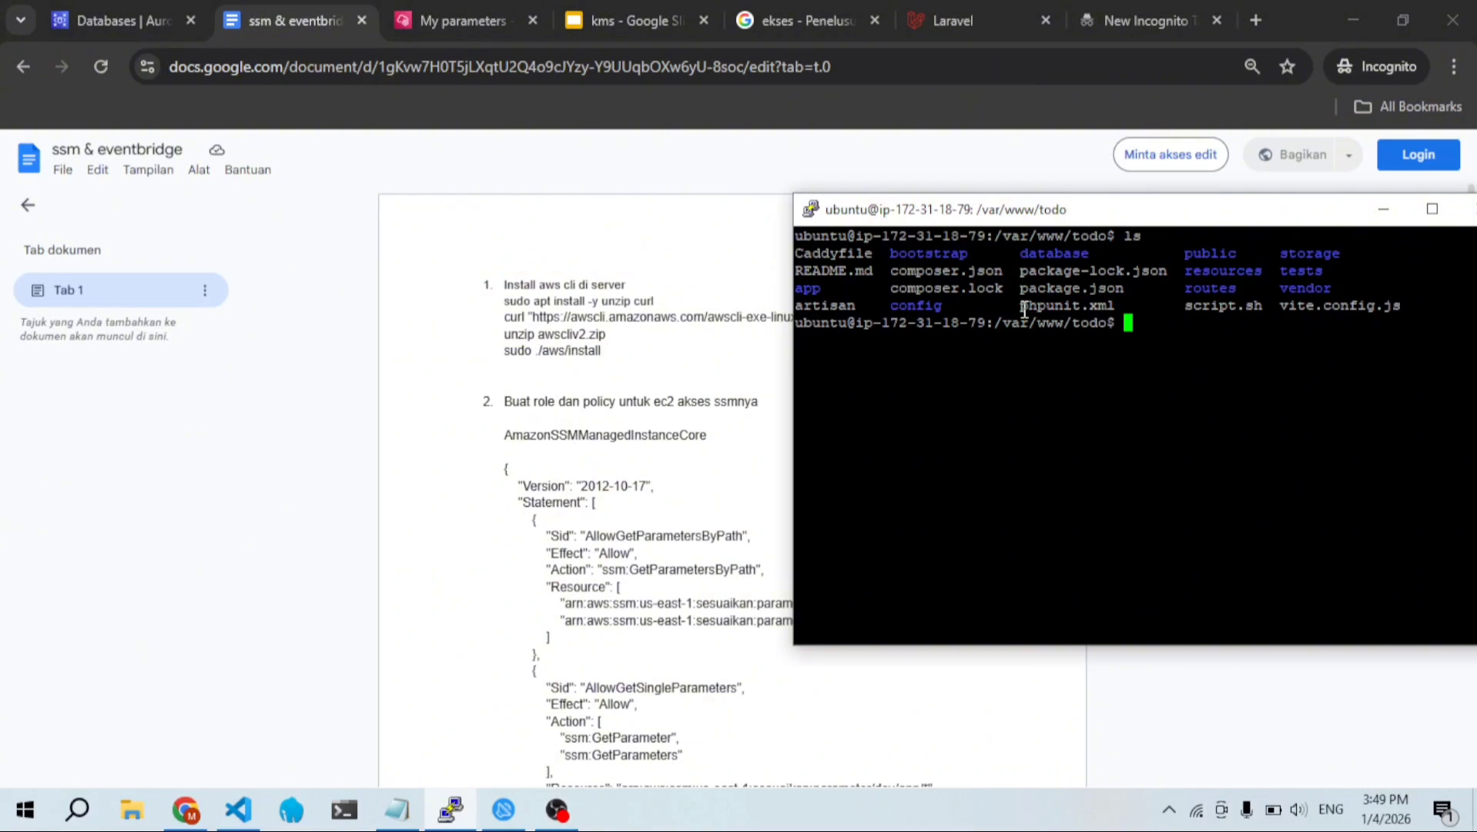
Step: Copy the command "sudo apt install -y unzip curl" from the document and run it in the PuTTY session
left_click(671, 301)
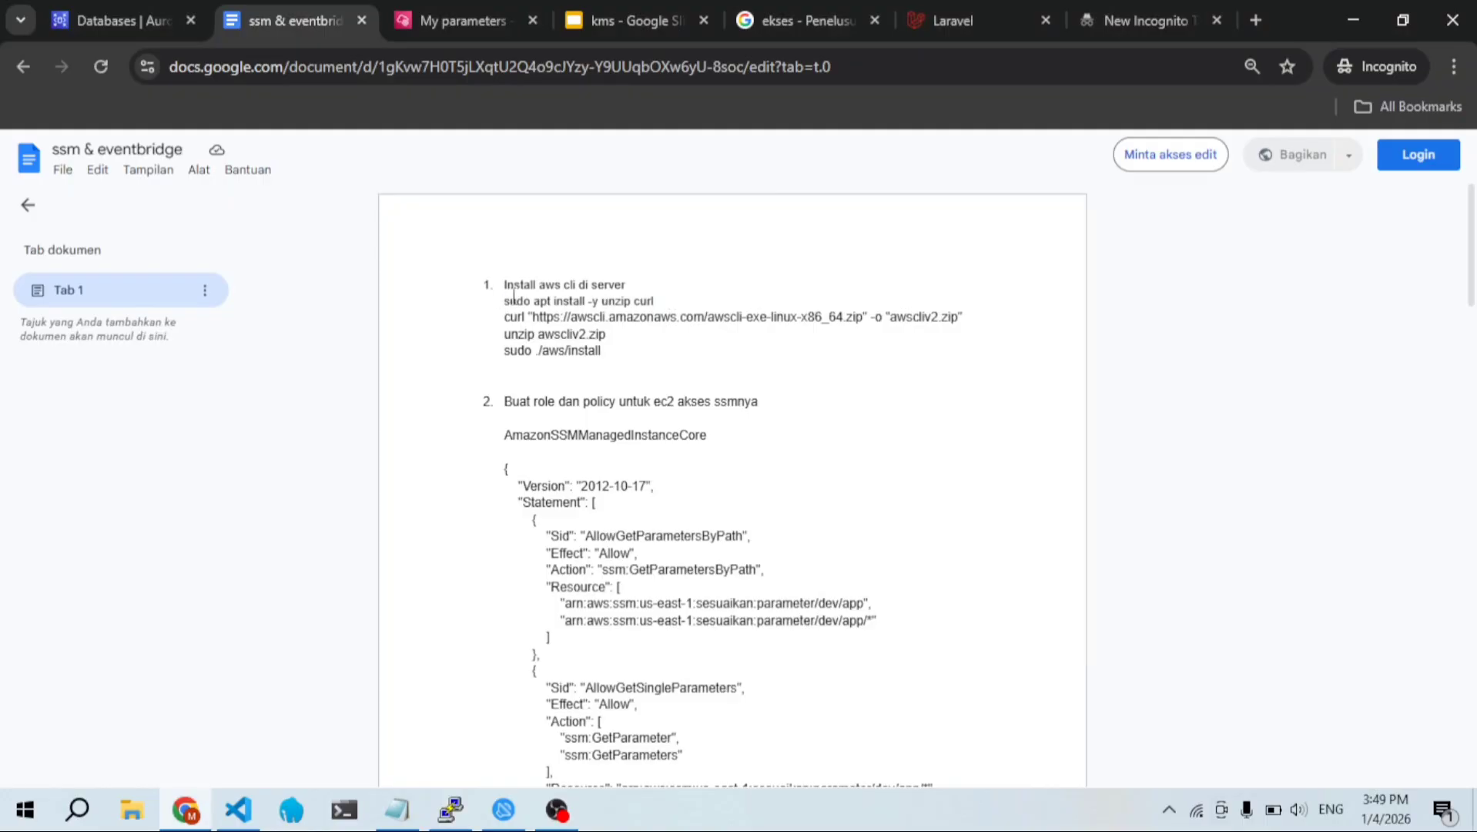
left_click_drag(499, 299, 669, 298)
key("super+c")
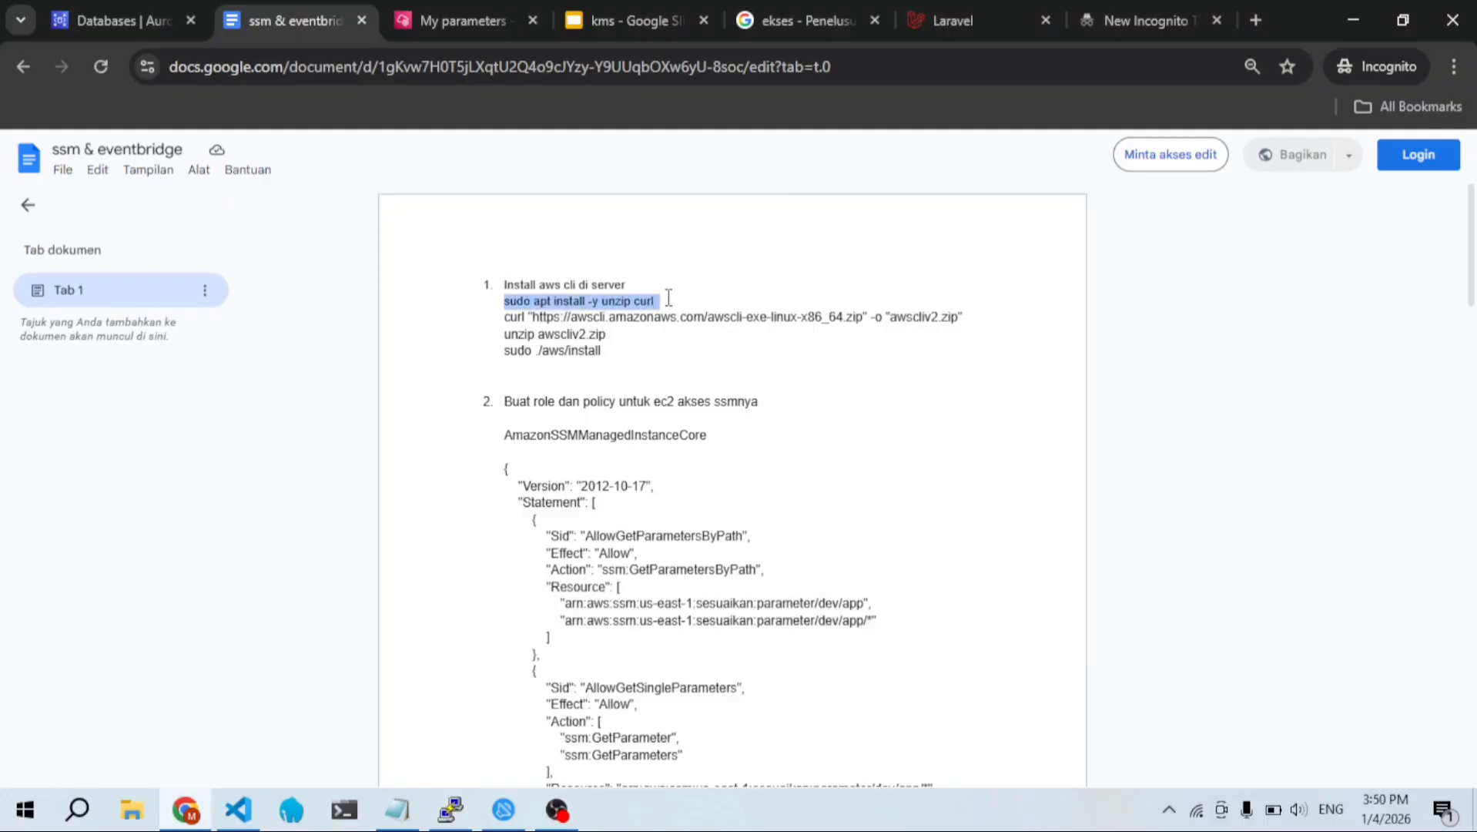
left_click(557, 809)
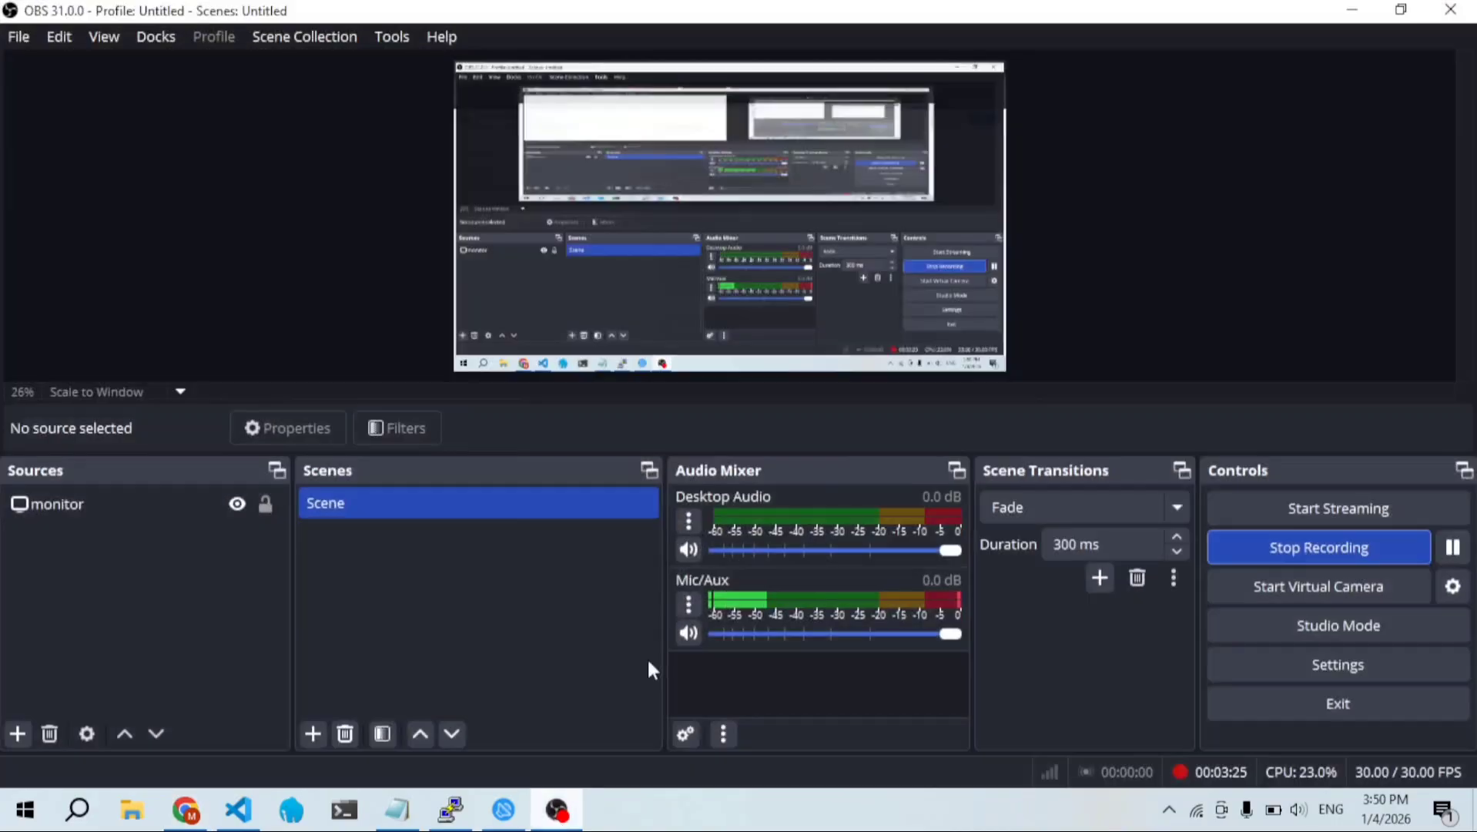
left_click(1368, 9)
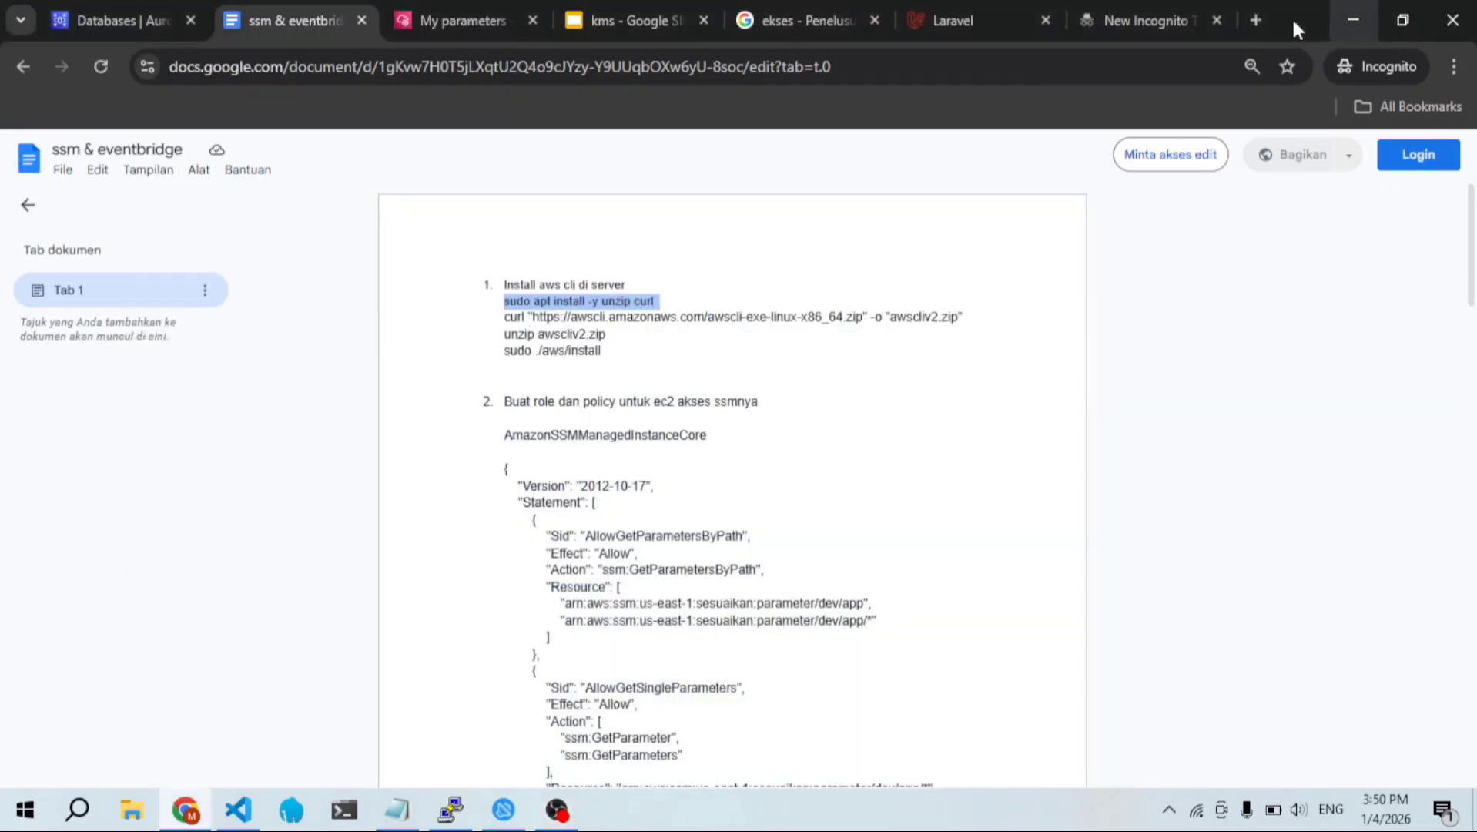
left_click(447, 823)
right_click(951, 404)
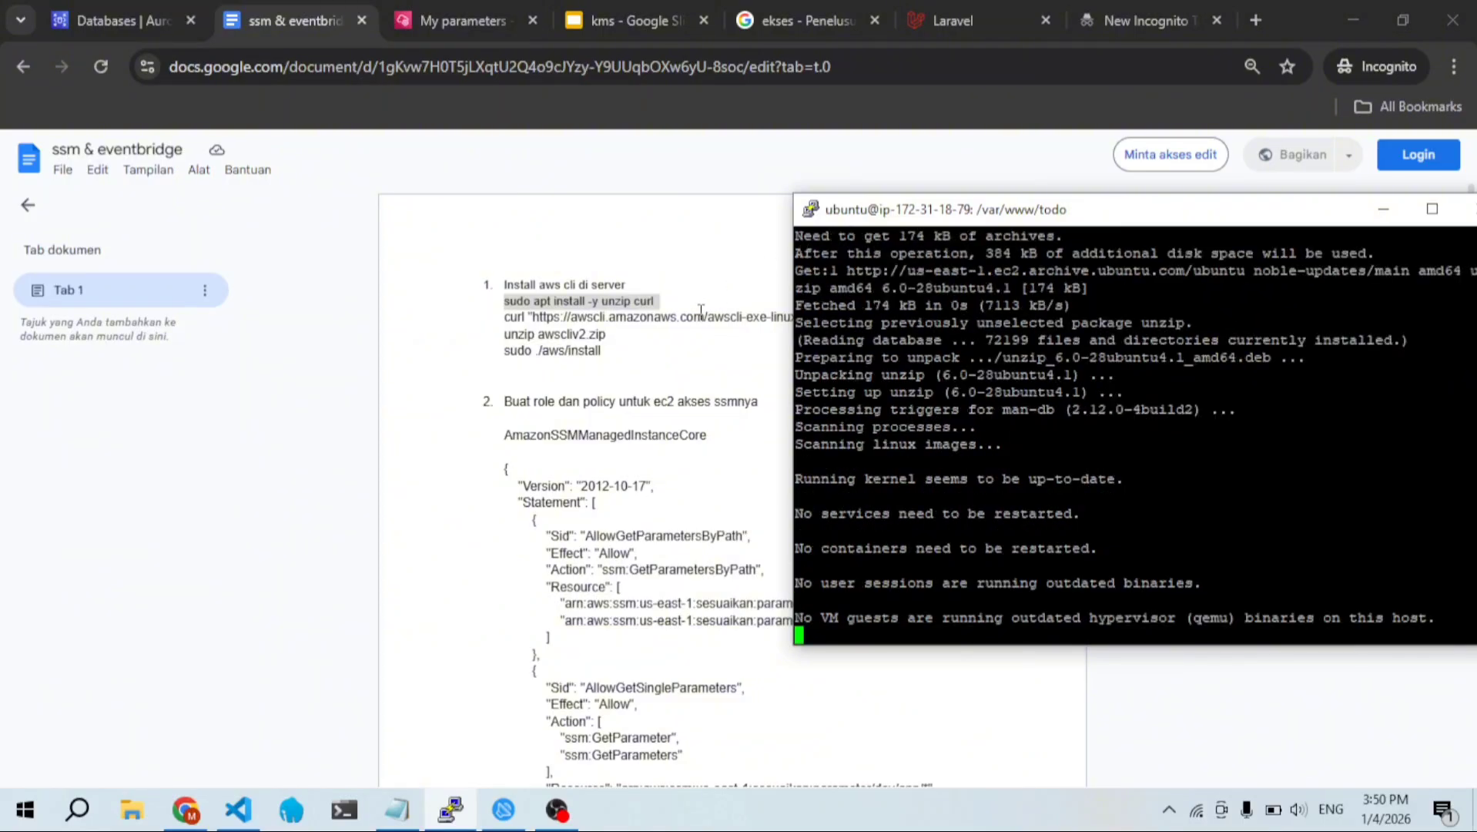
Step: Try to download the AWS CLI archive as awscliv2.zip into /var/www/todo with the document's curl command in PuTTY
left_click(771, 318)
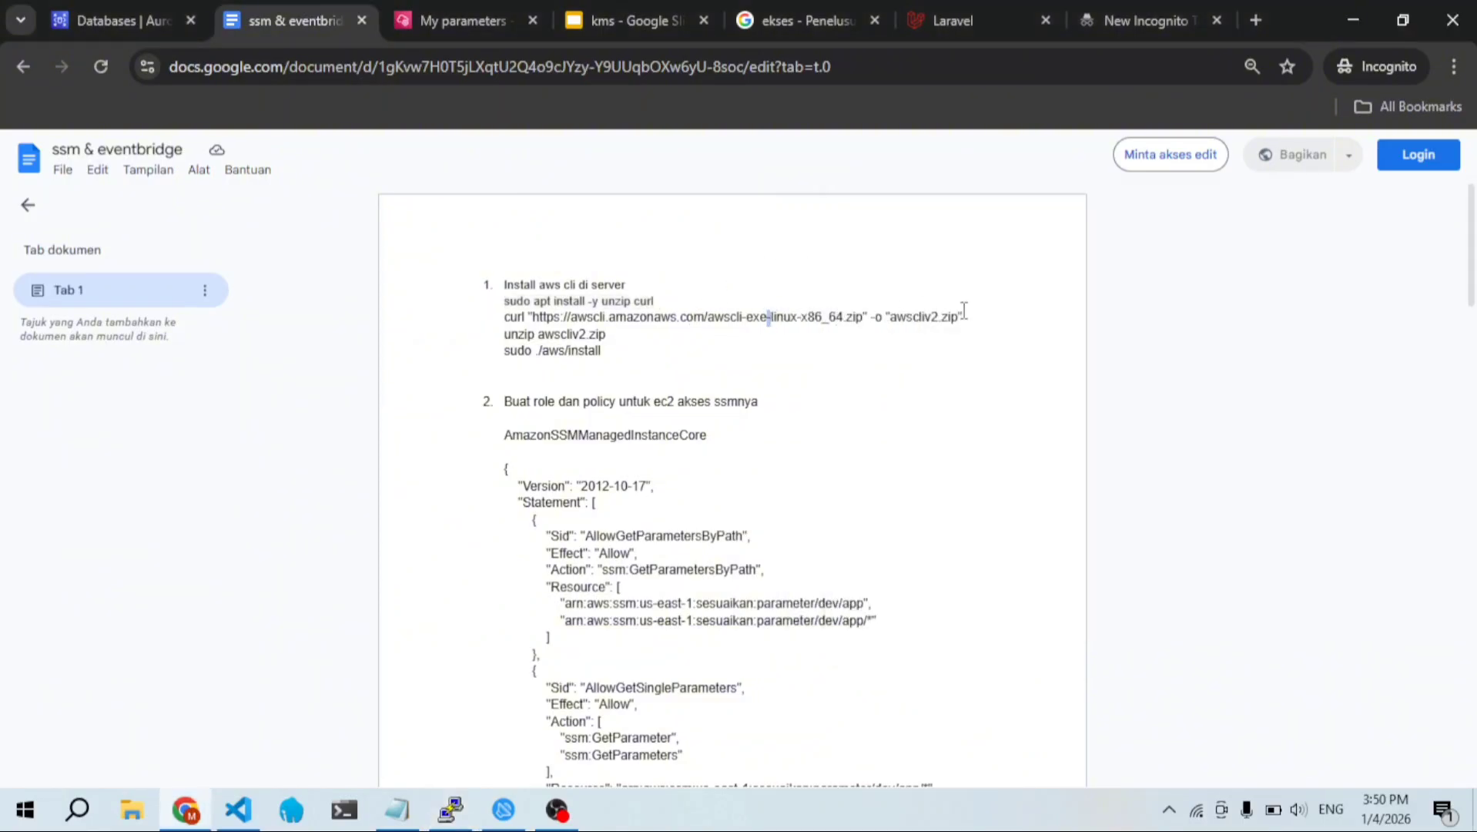
left_click_drag(967, 317, 468, 326)
key("super+c")
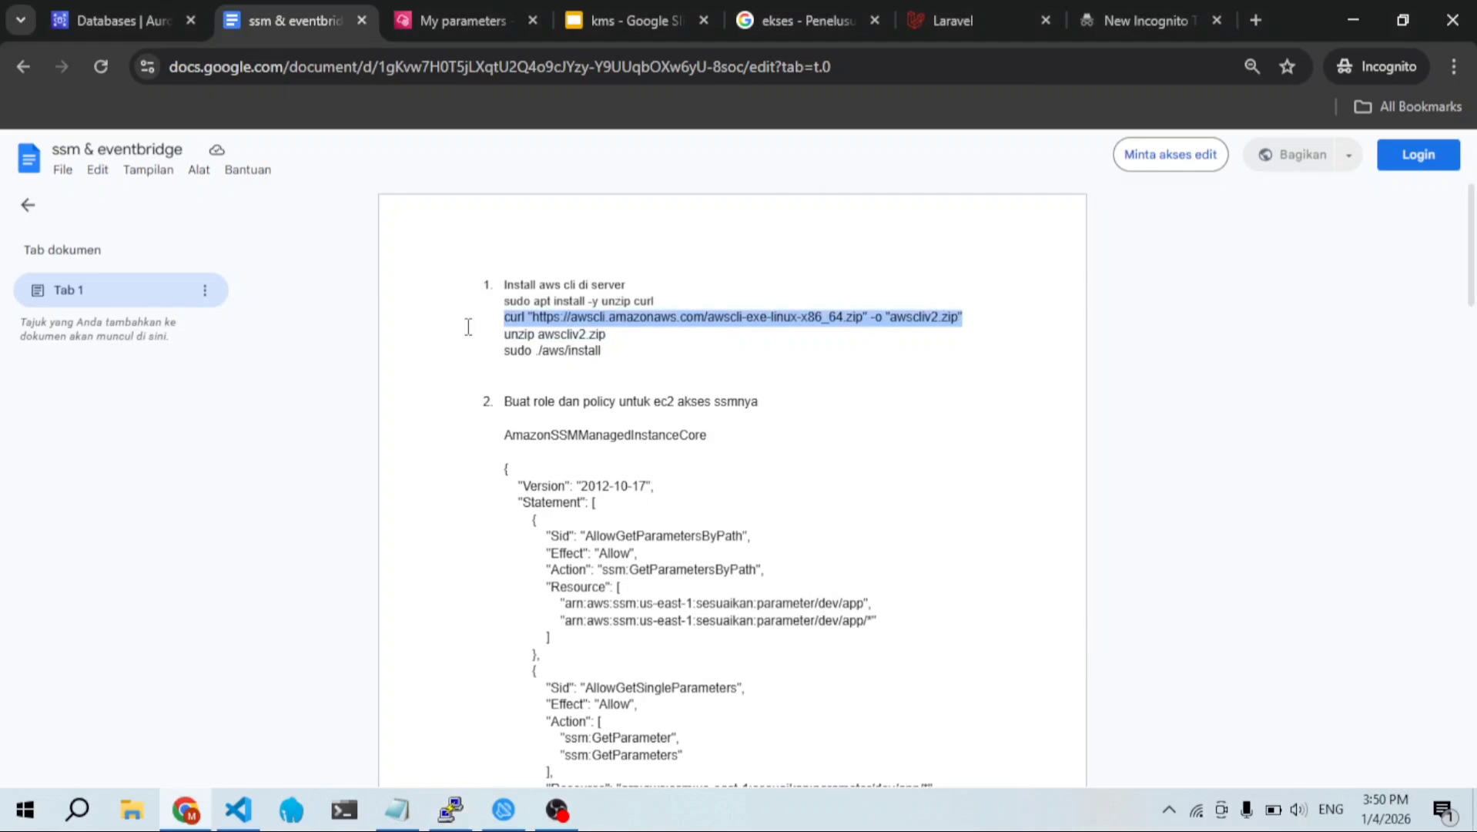
left_click(451, 809)
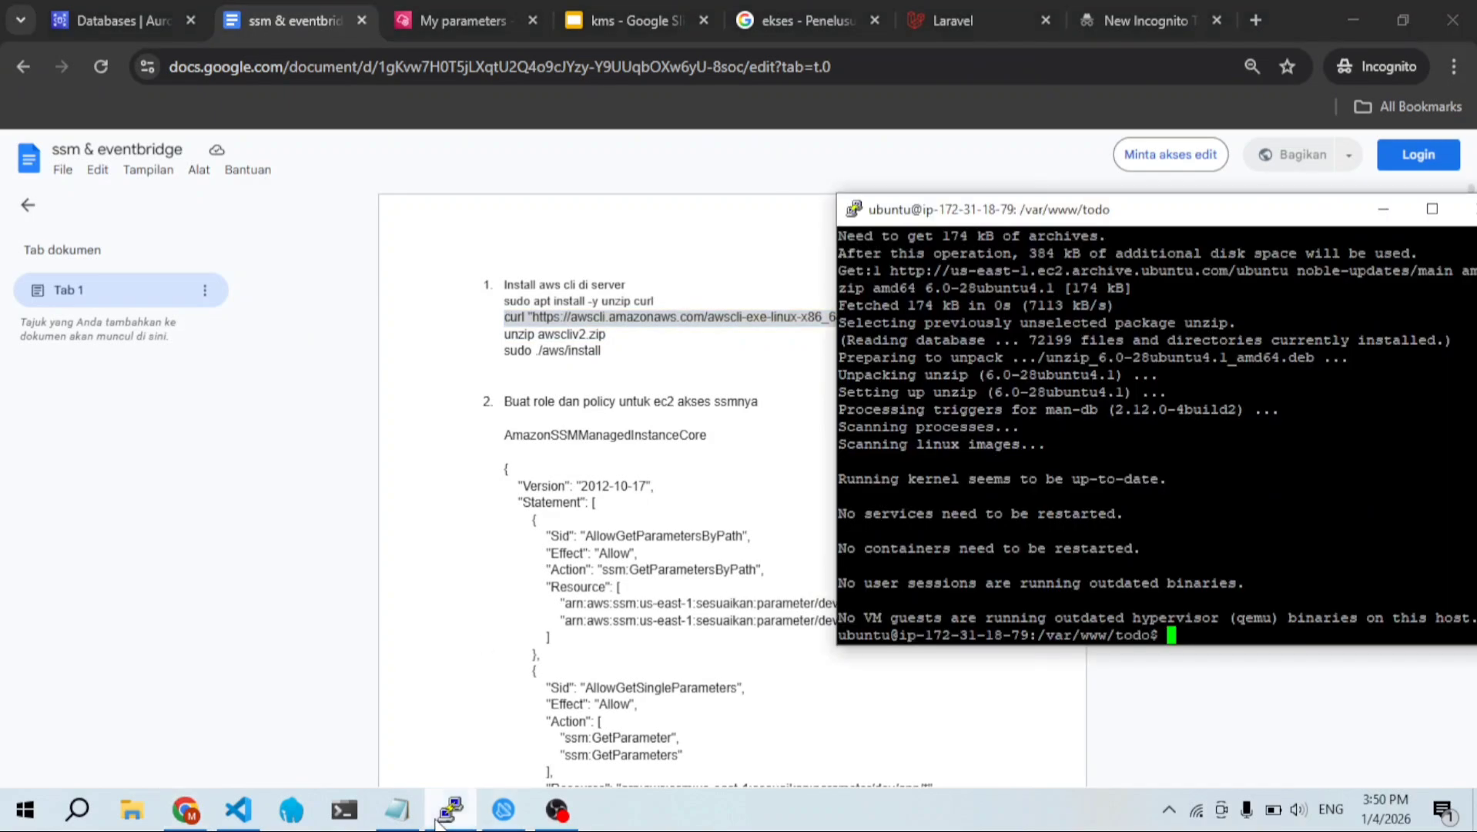
right_click(1079, 577)
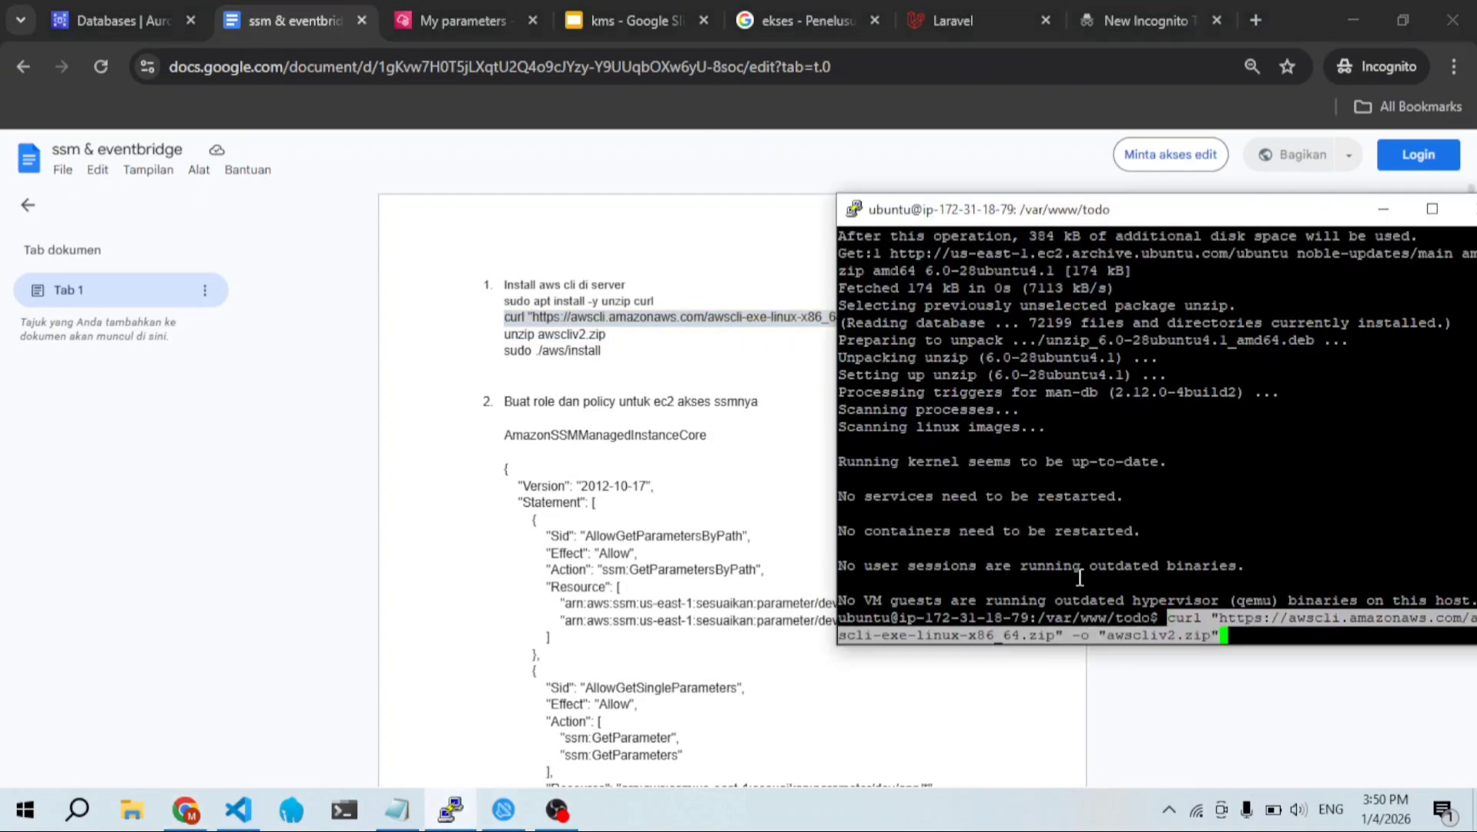
key("Return")
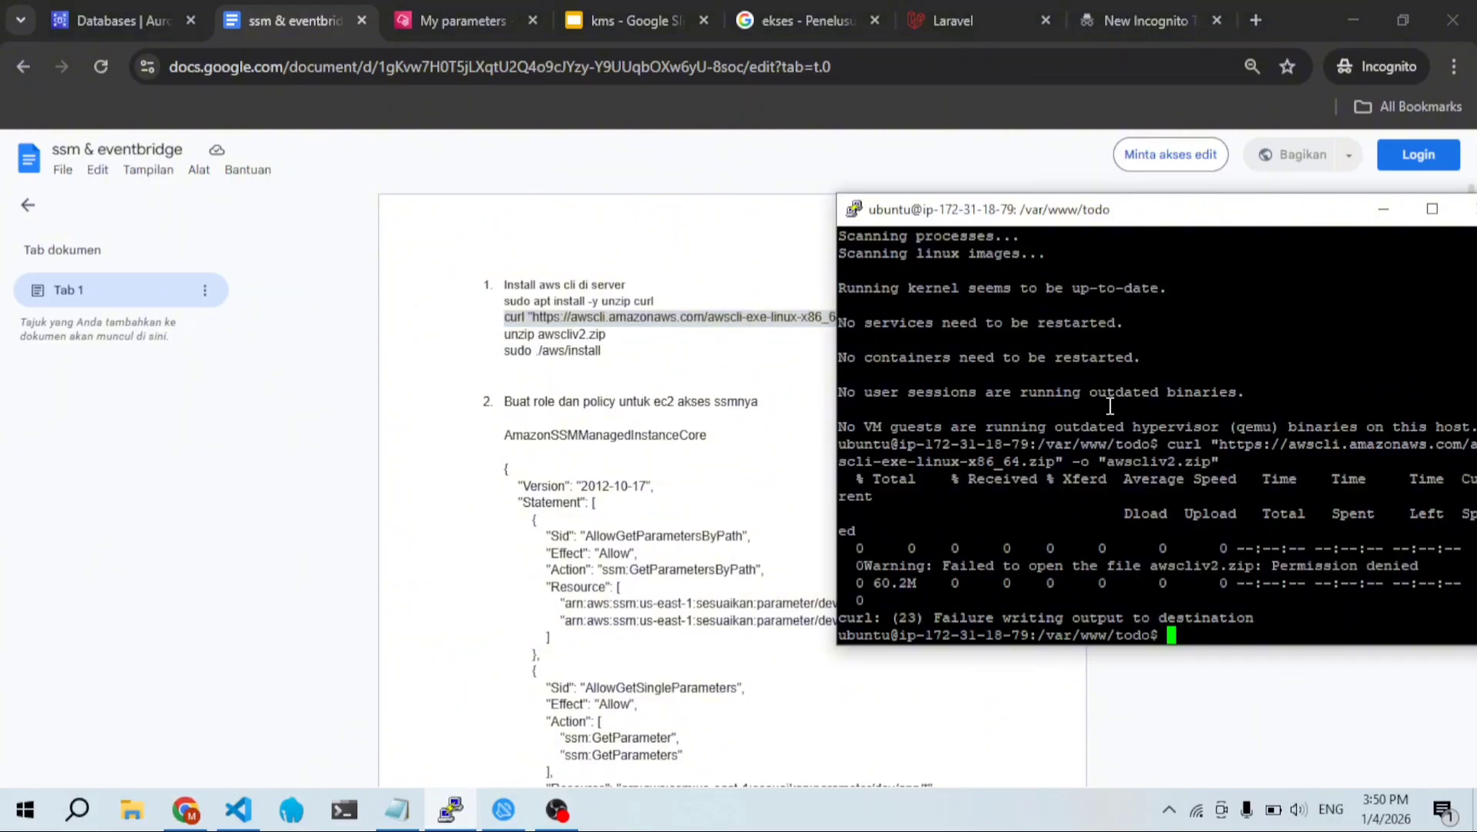
Step: List the todo directory briefly and with ls -l, and examine the curl output and the files' owners and permissions
type("ls")
key("Return")
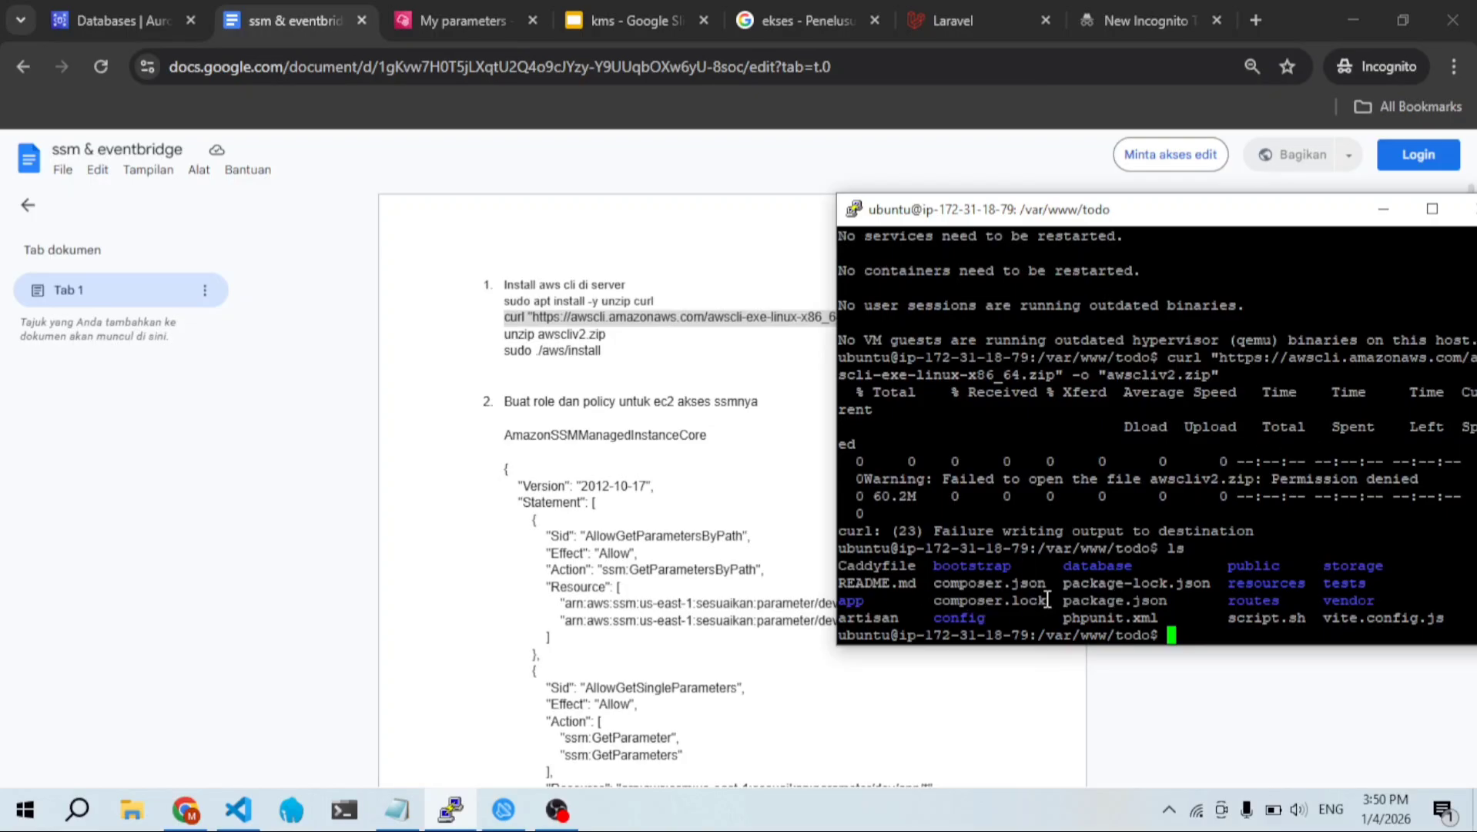
left_click_drag(1174, 215, 486, 194)
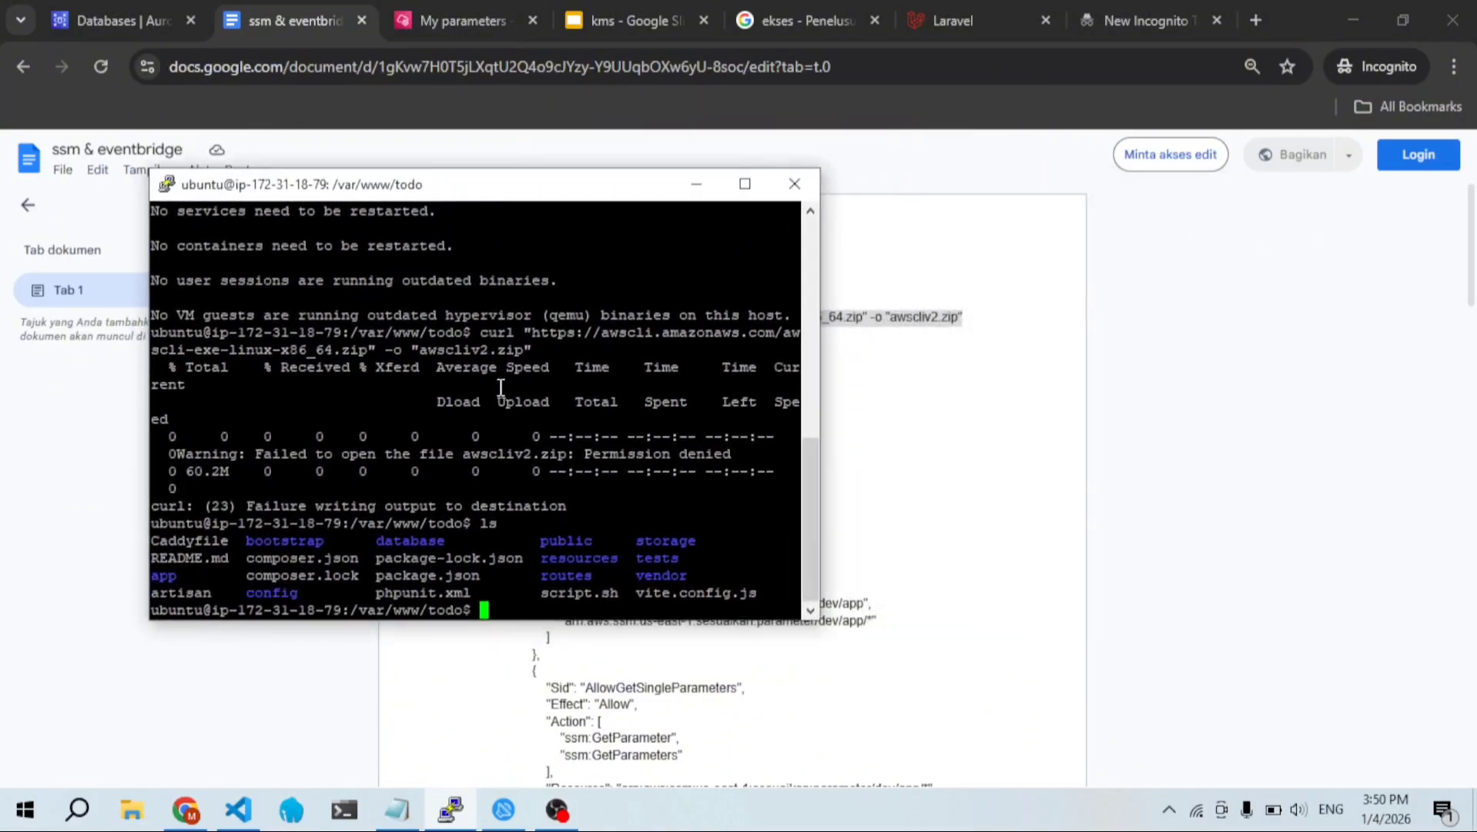
left_click(908, 409)
key("alt+Tab")
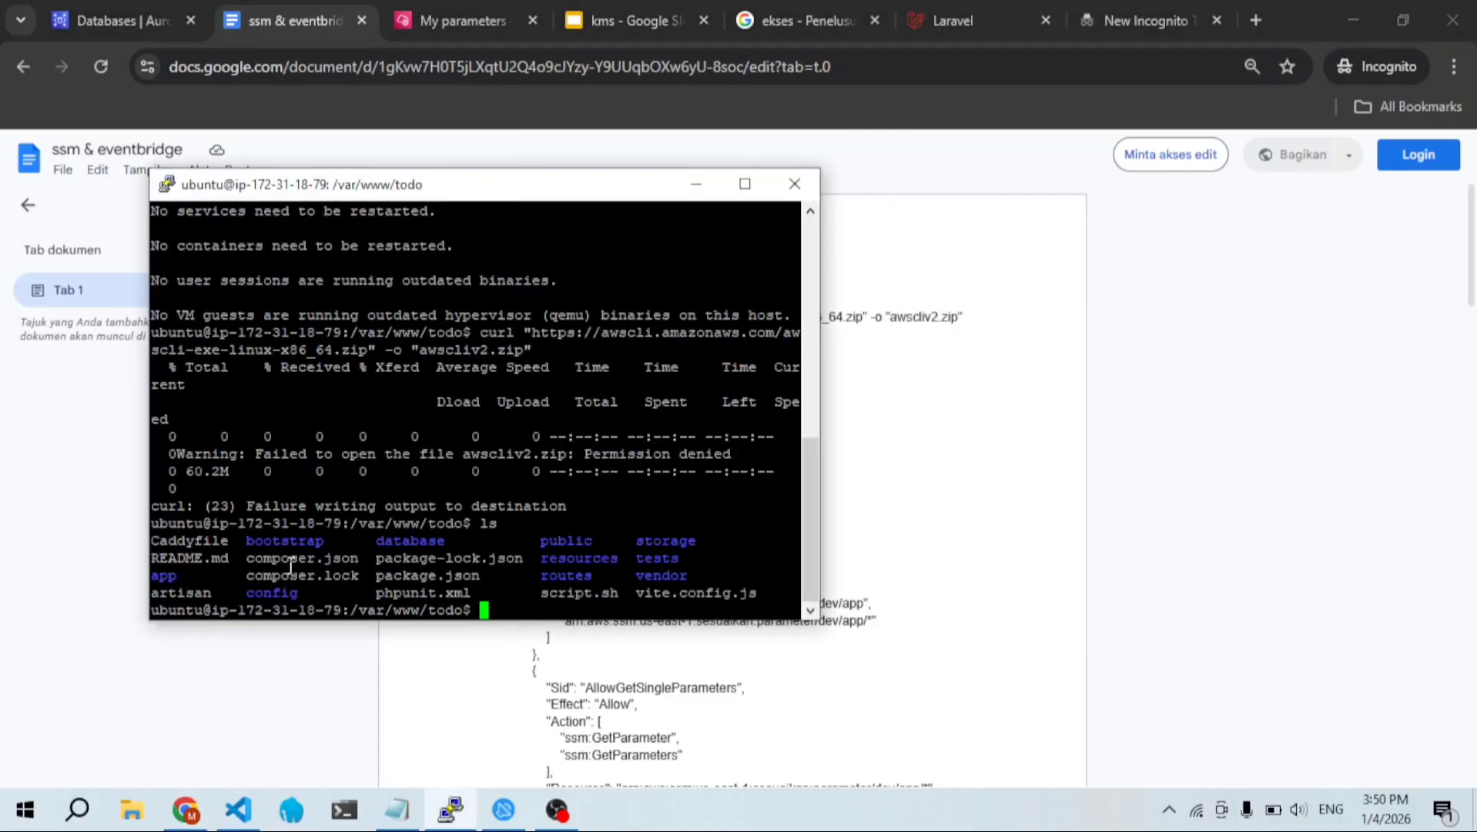
type("ls -l")
key("Return")
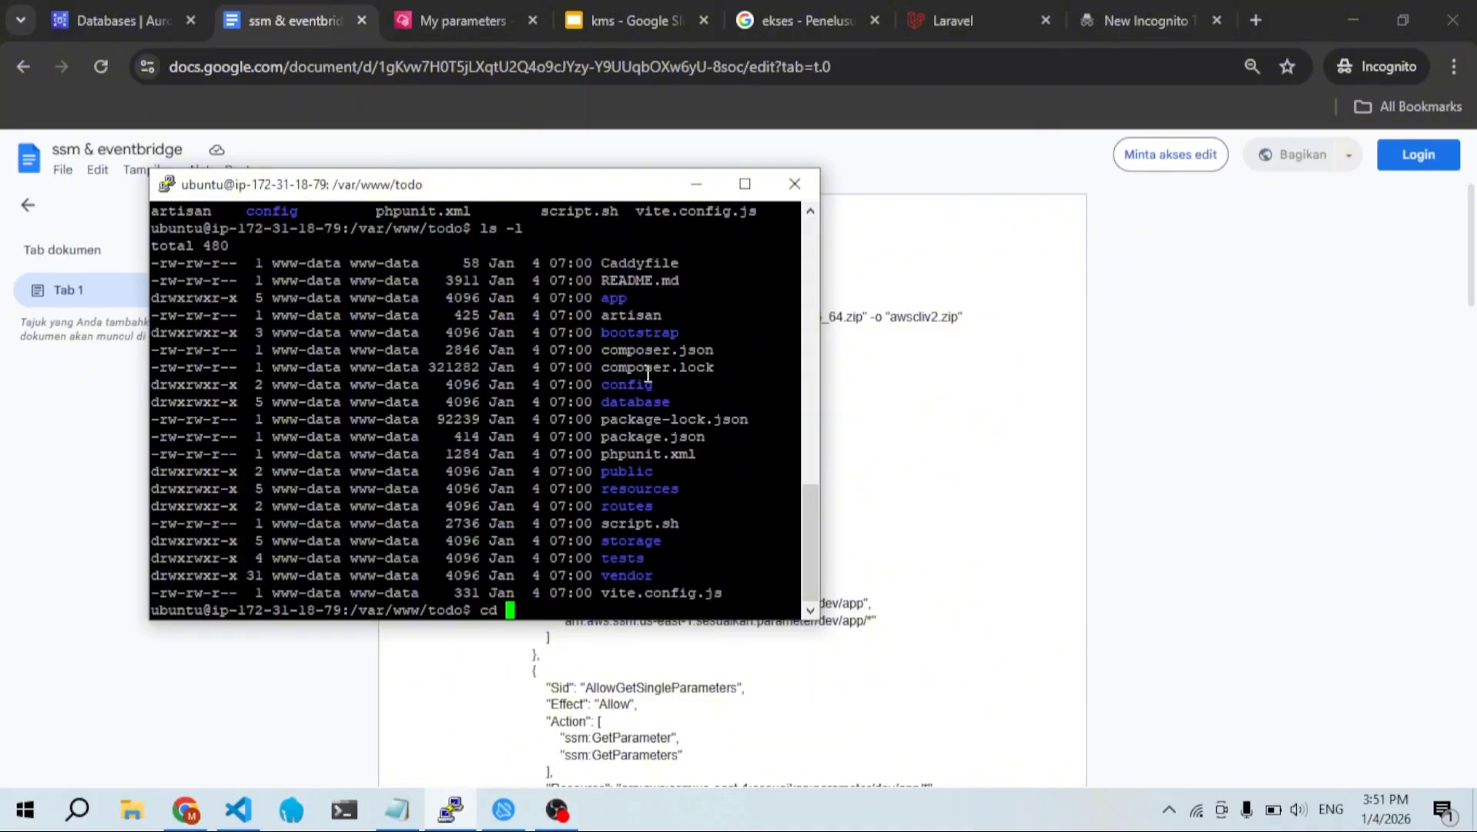
scroll(628, 273, "up", 10)
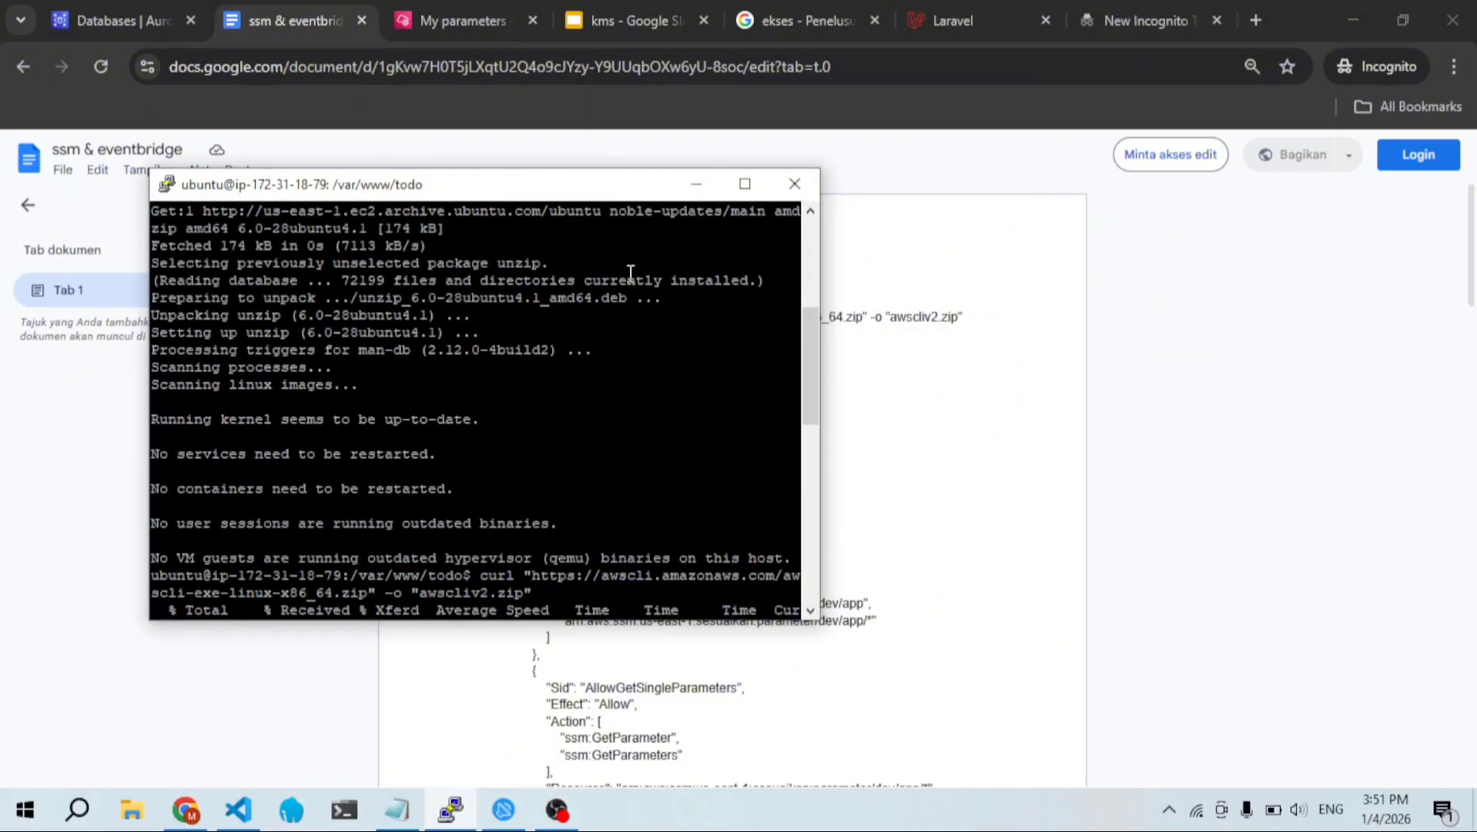
scroll(630, 273, "down", 8)
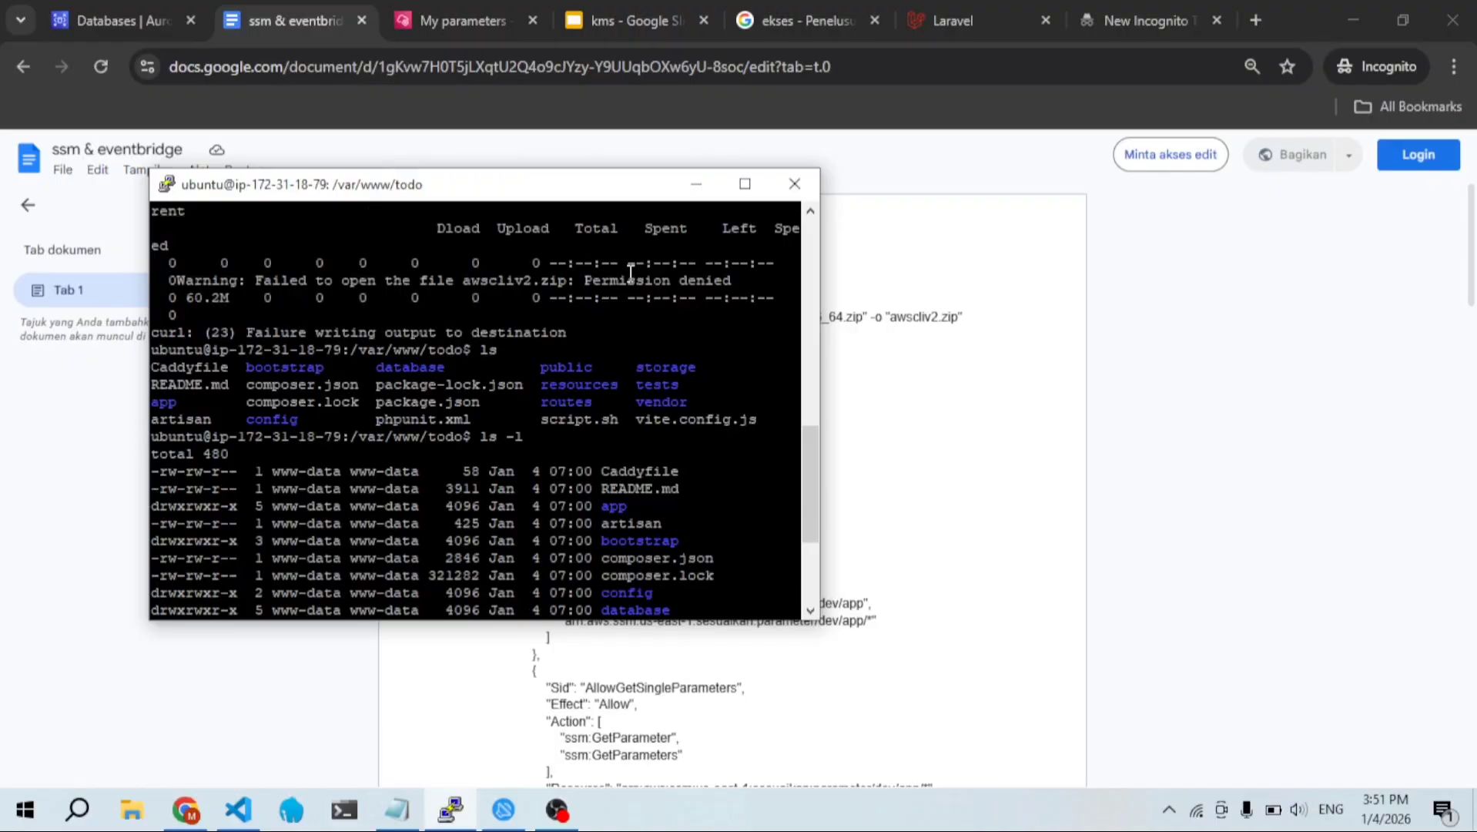
Step: Change the terminal's working directory to the home directory with cd ~
type("cd ")
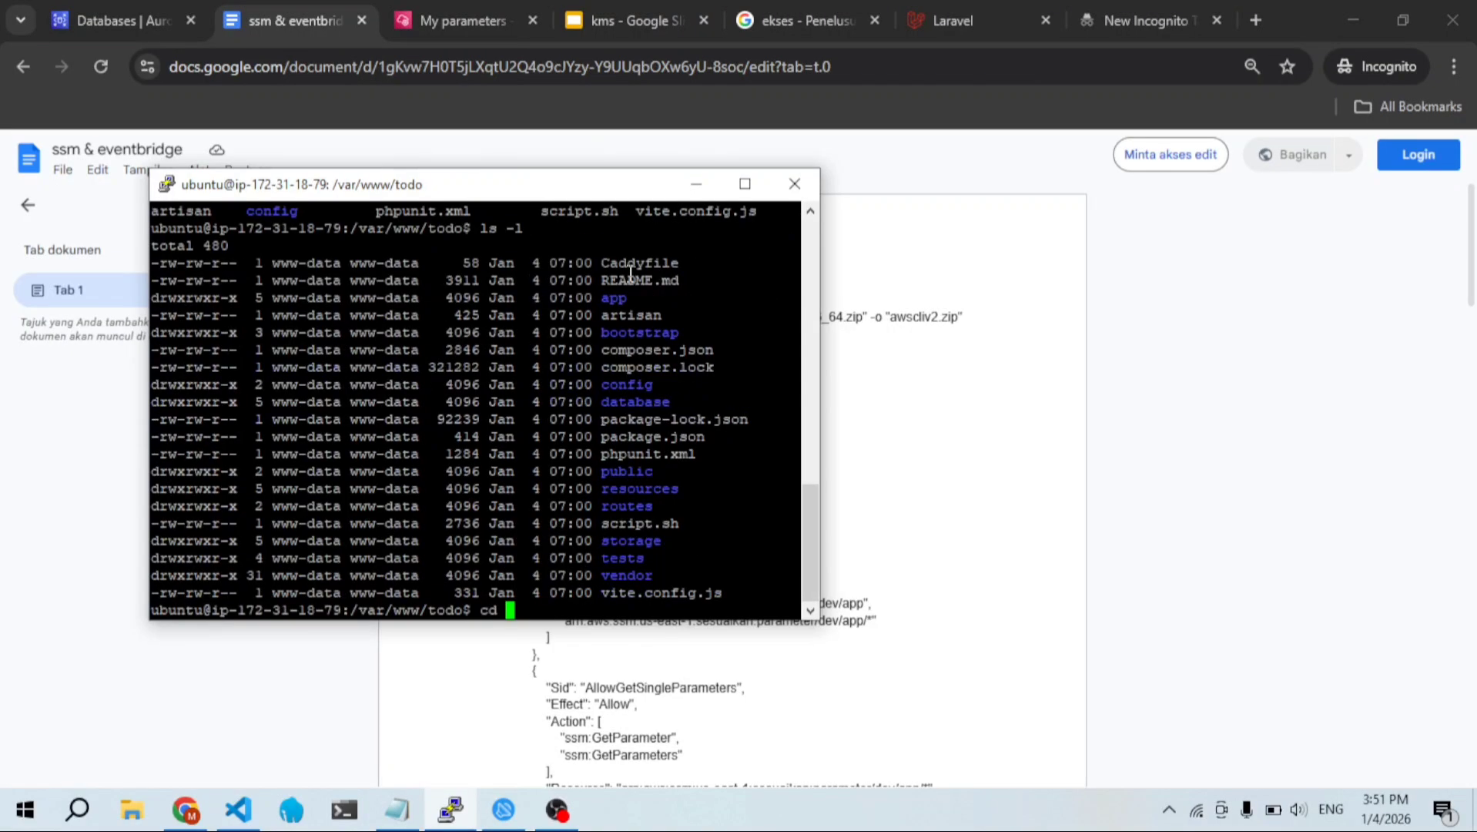
type("~")
key("Return")
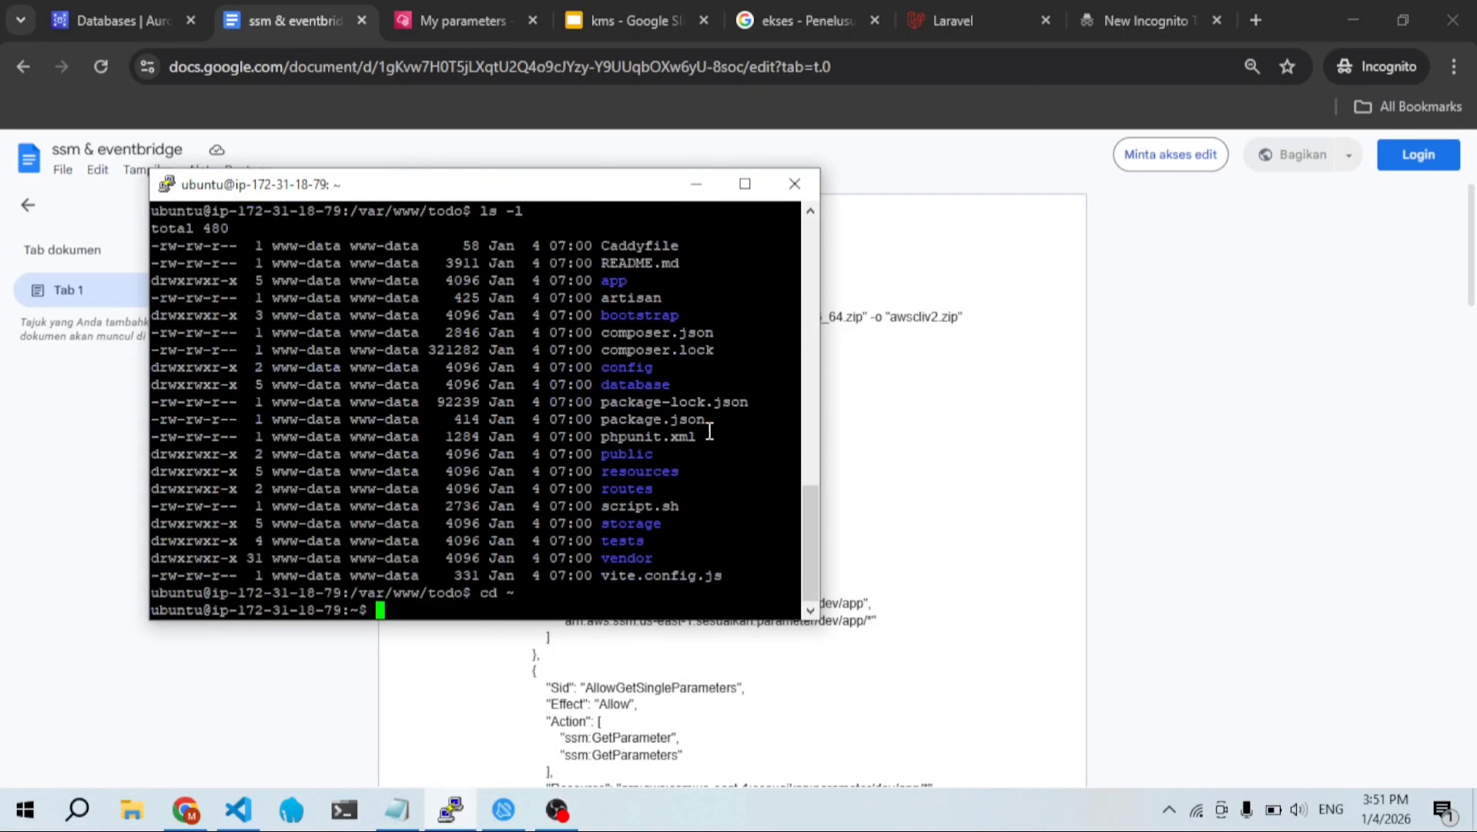
Step: Copy the document's curl command for the AWS CLI and run it in PuTTY to download awscliv2.zip into the home directory
left_click(970, 349)
left_click_drag(927, 311, 621, 315)
left_click(545, 317)
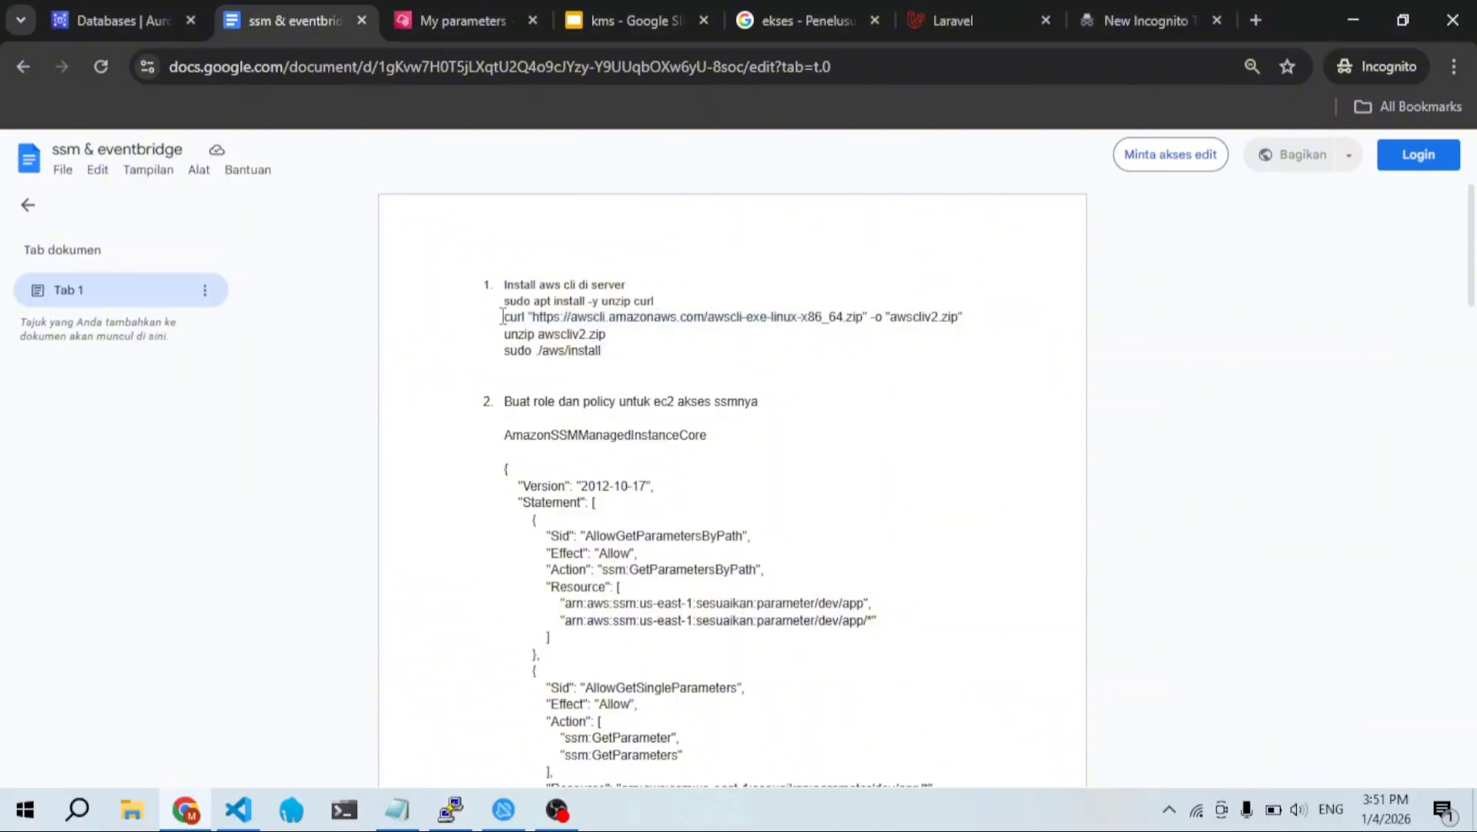
left_click_drag(503, 316, 967, 319)
key("super+c")
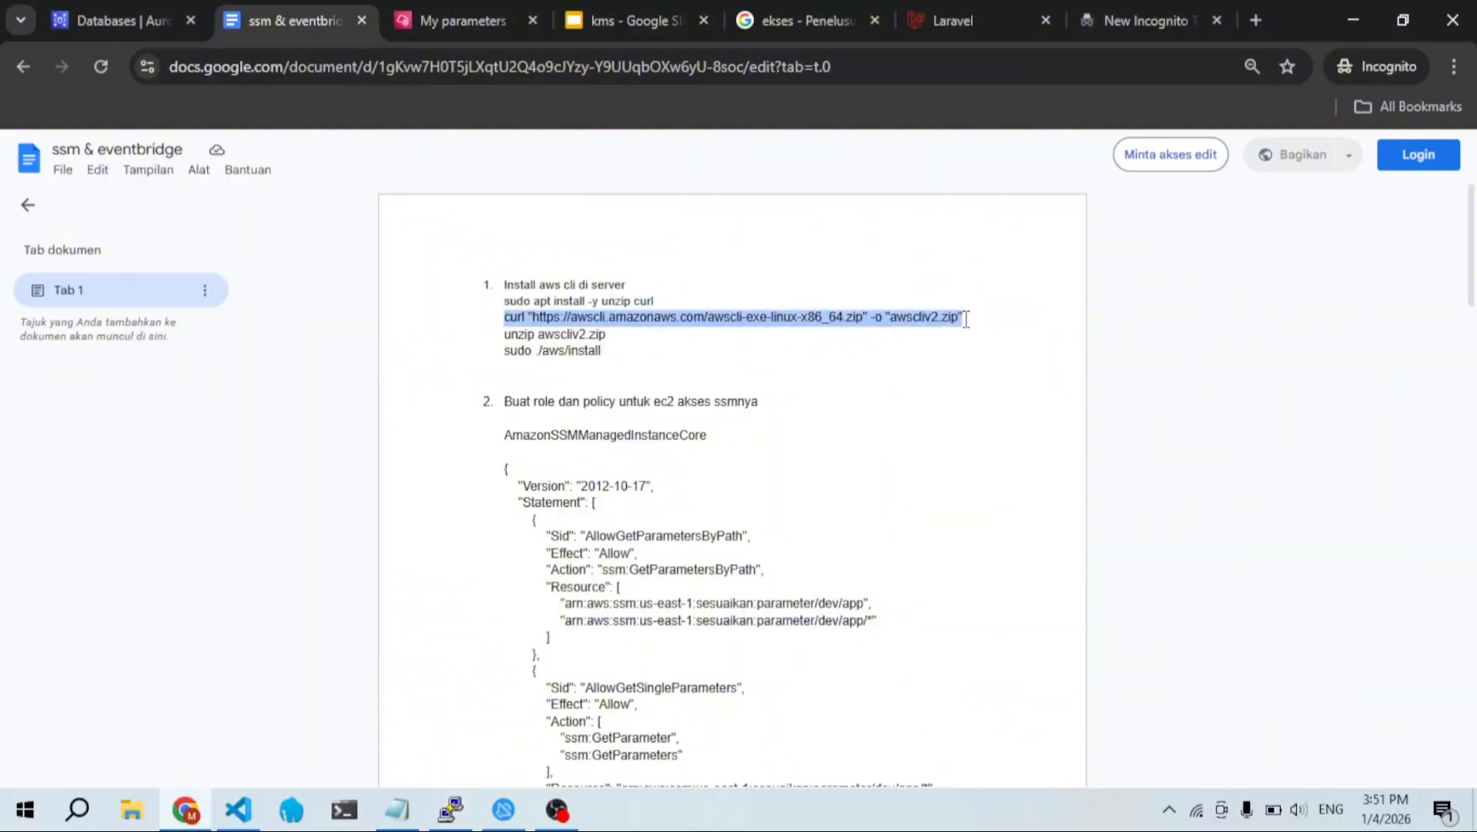
left_click(451, 809)
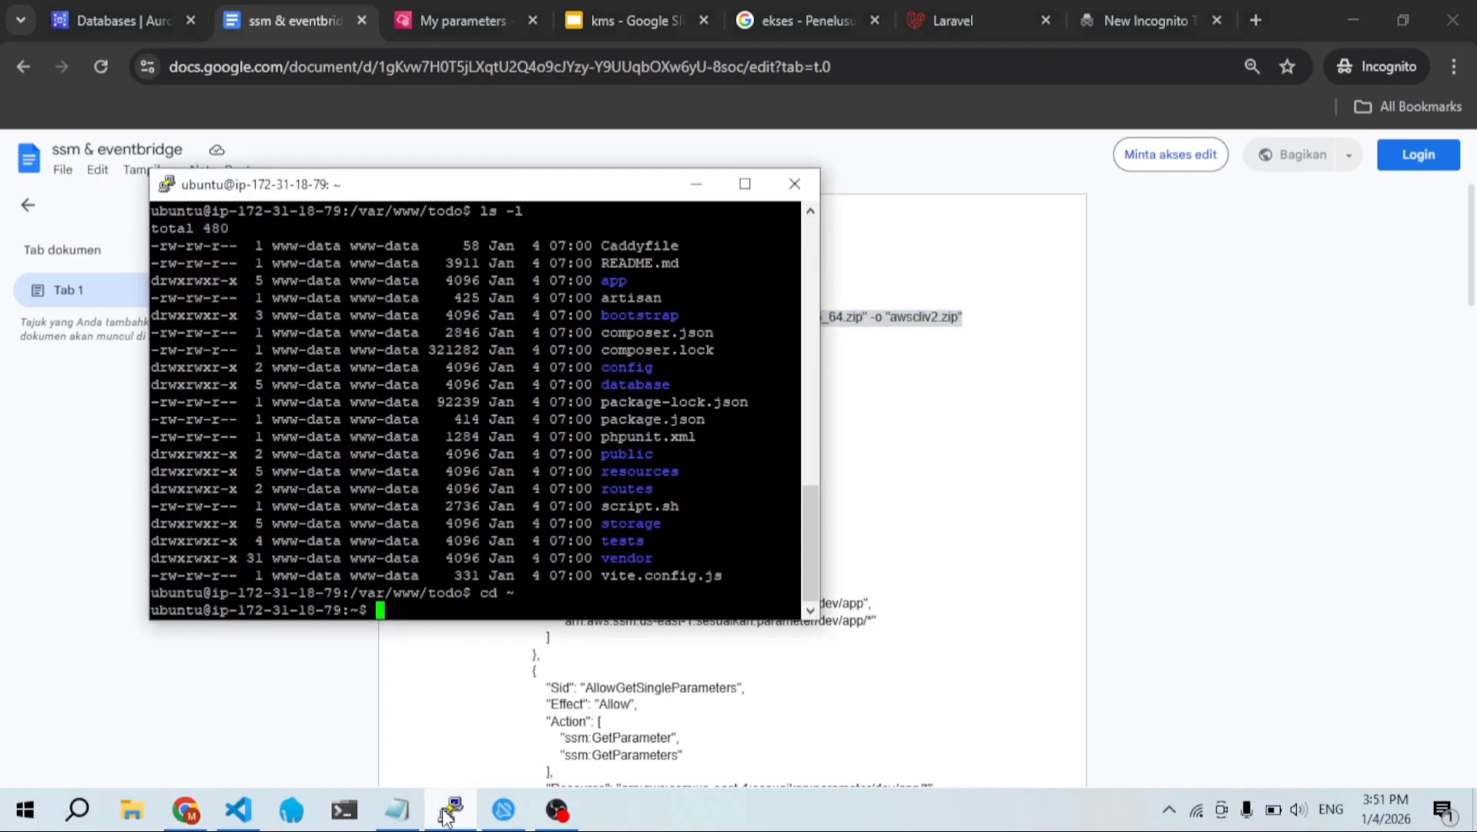
right_click(460, 461)
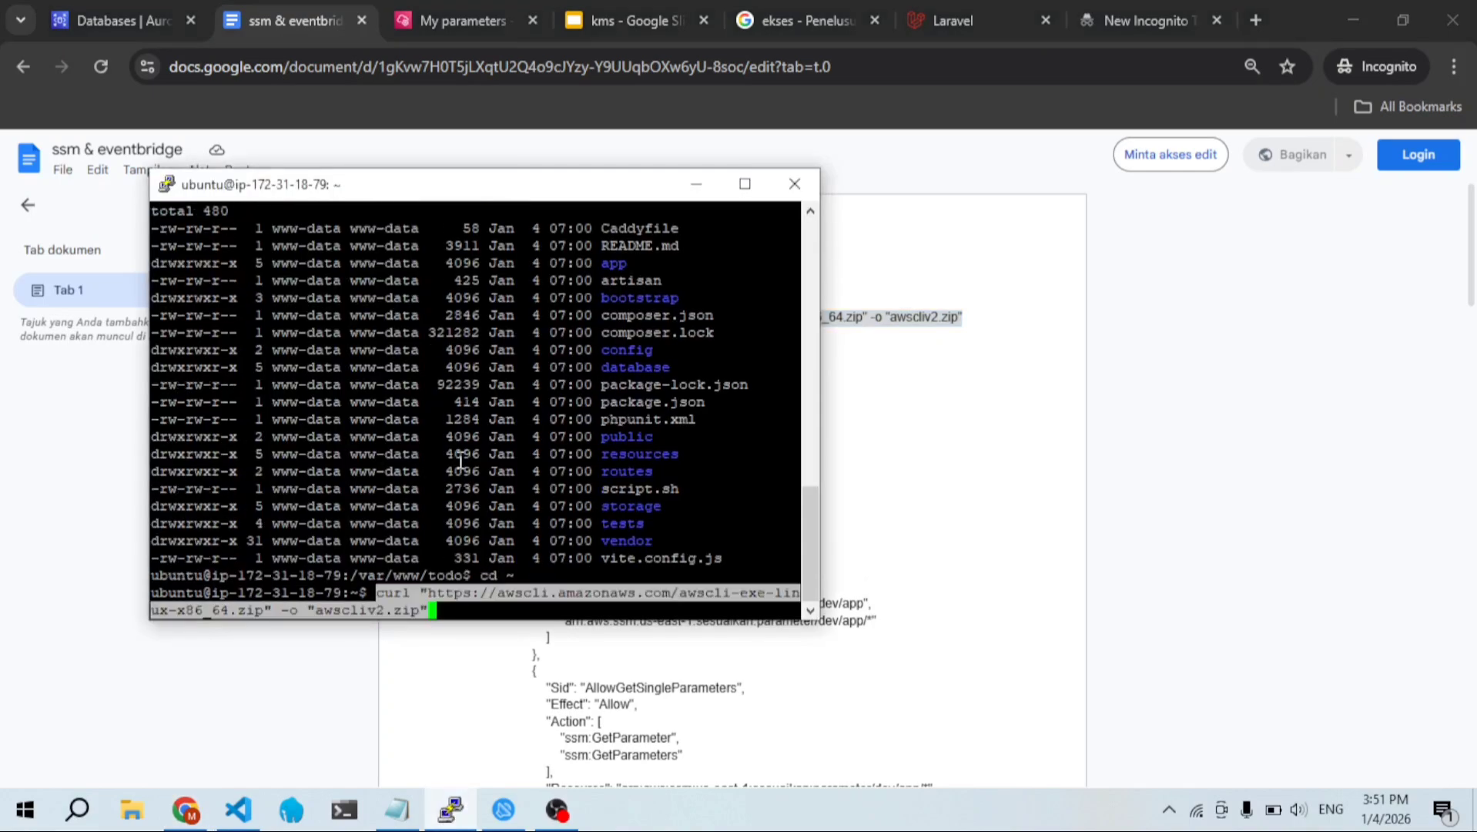
key("Return")
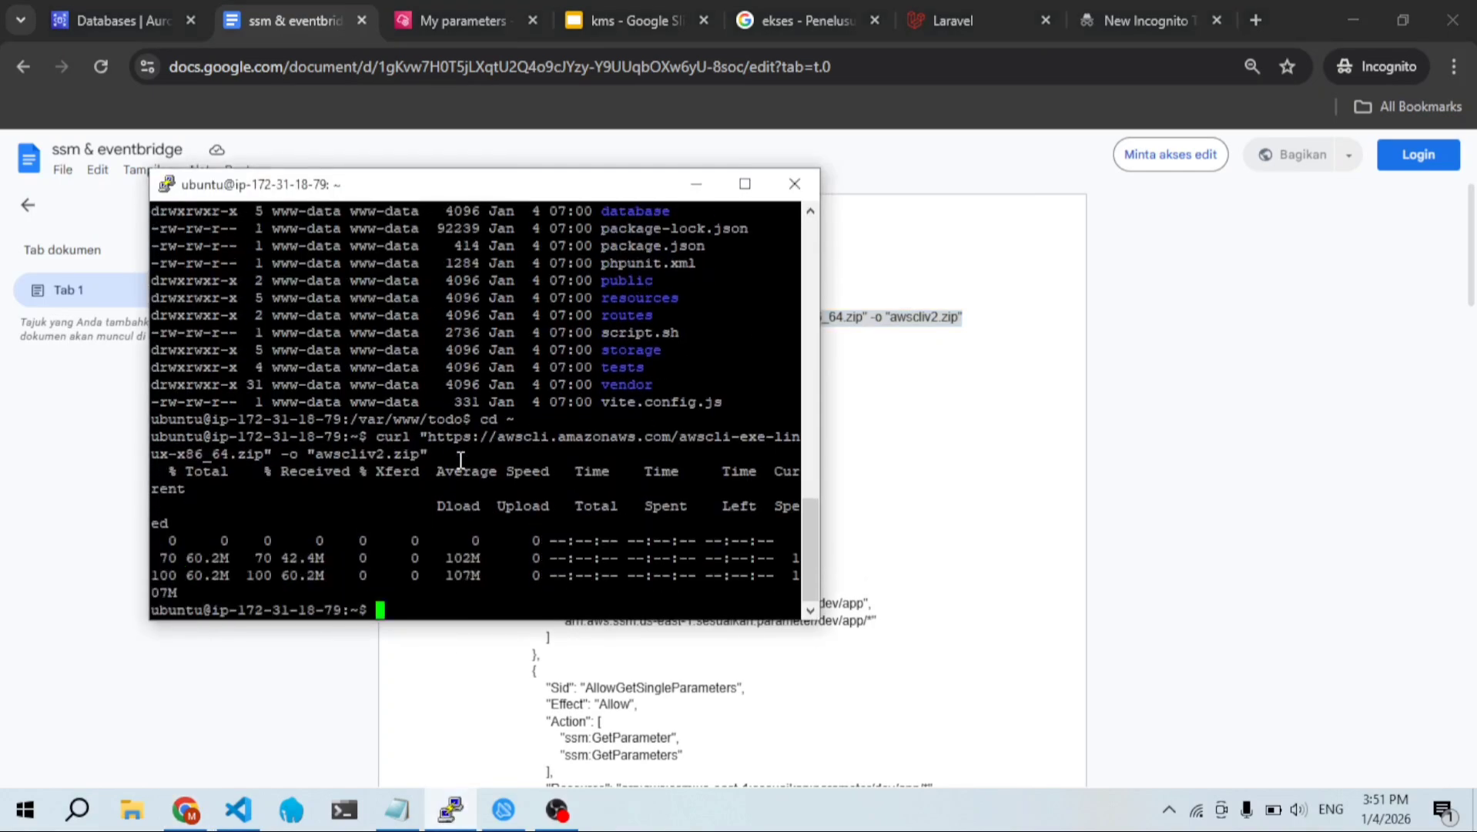
Step: Copy "unzip awscliv2.zip" from the document and run it in PuTTY to extract the archive in the home directory
key("alt+Tab")
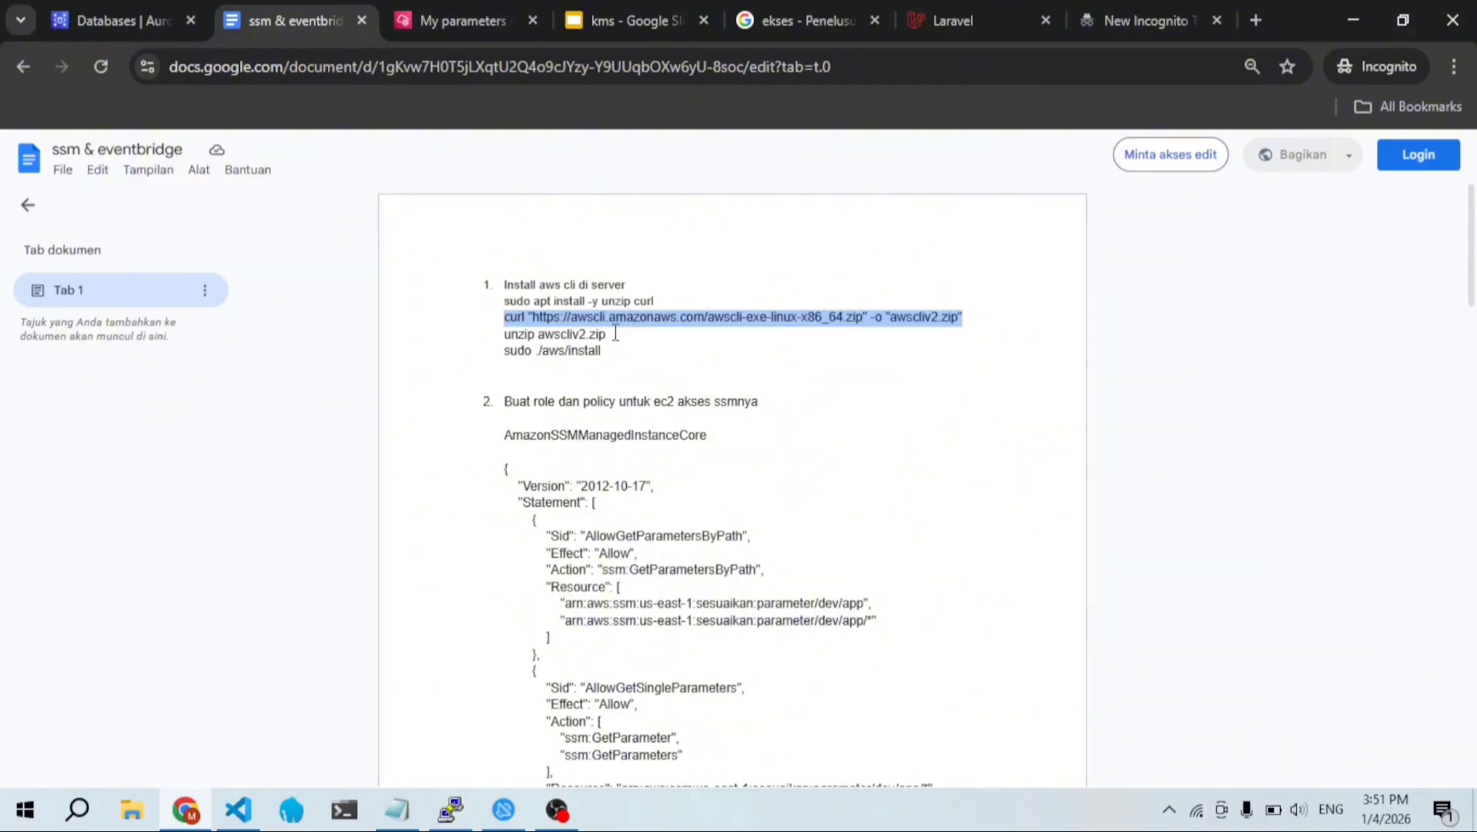
left_click(616, 333)
left_click_drag(609, 334, 500, 337)
key("super+c")
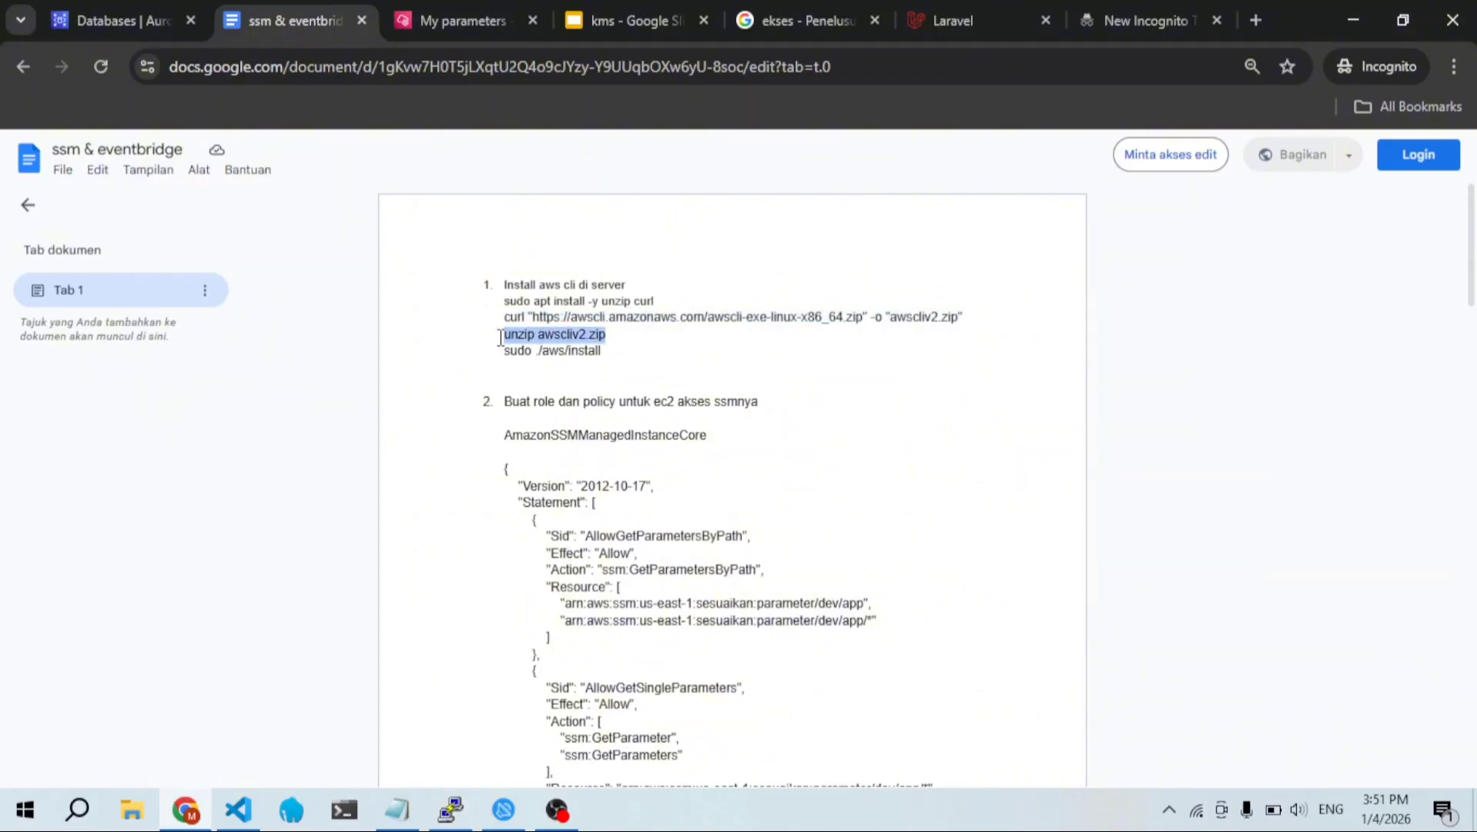
key("alt+Tab")
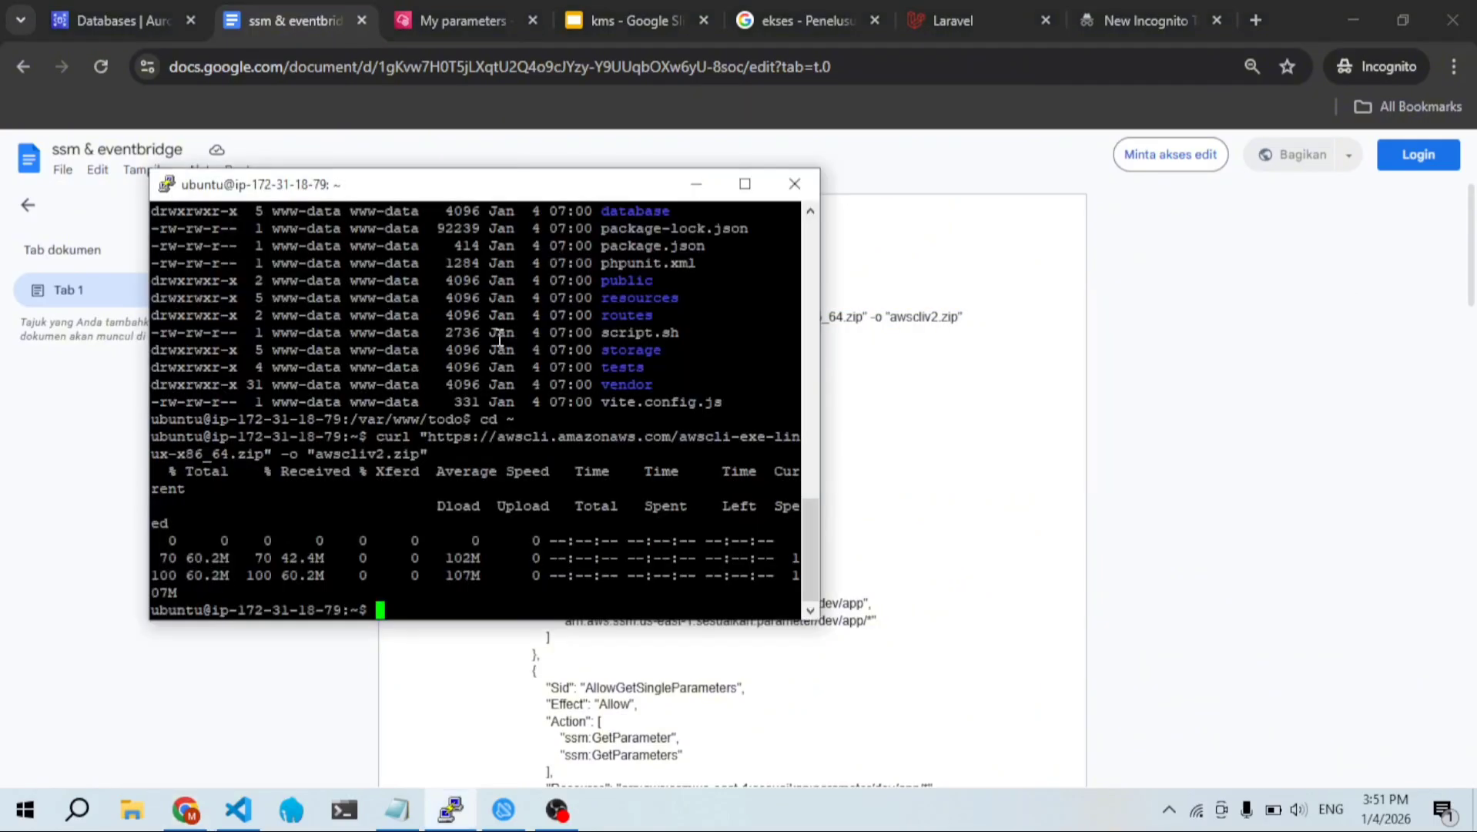
right_click(500, 339)
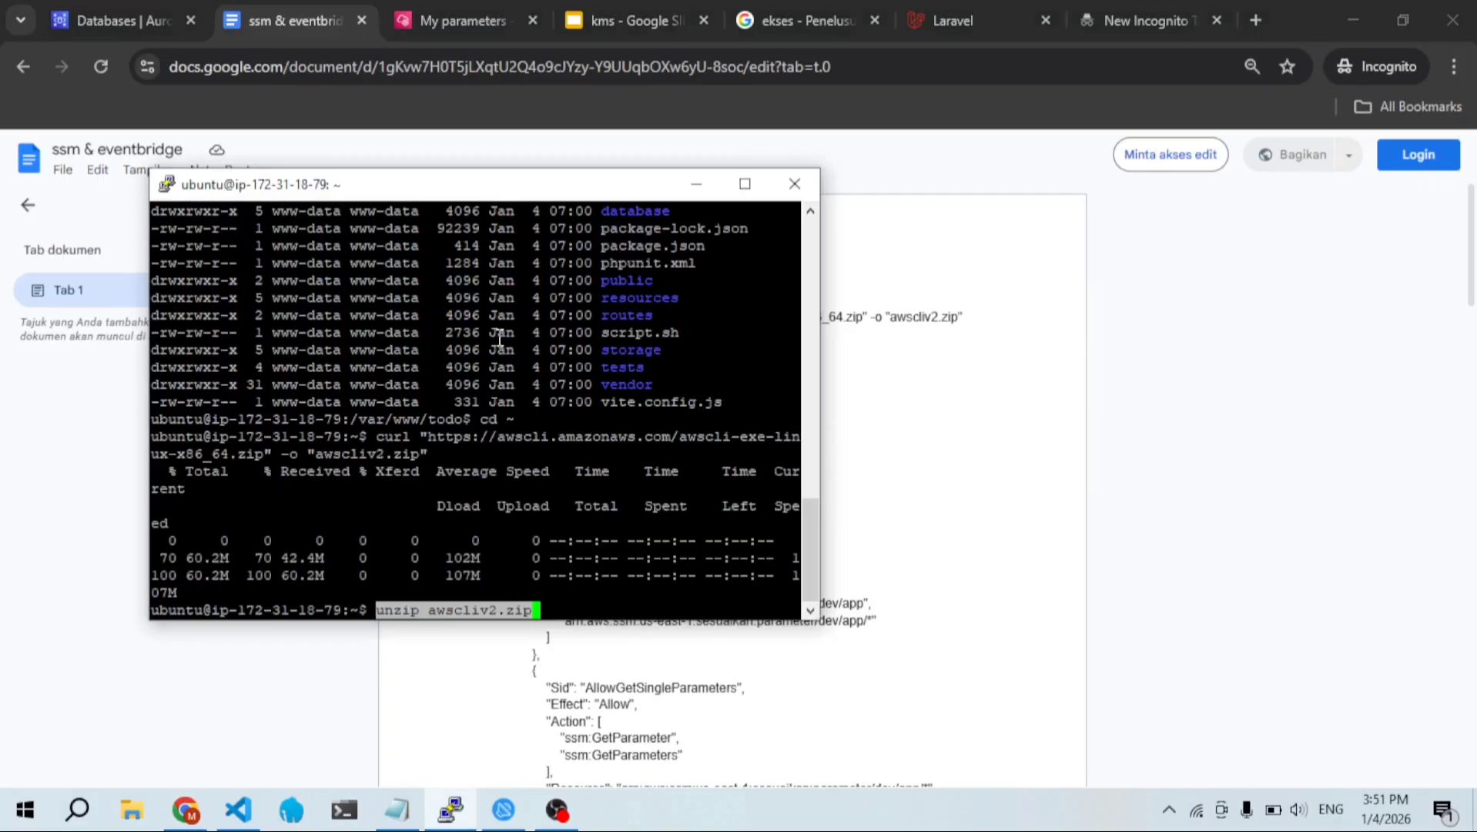
key("Return")
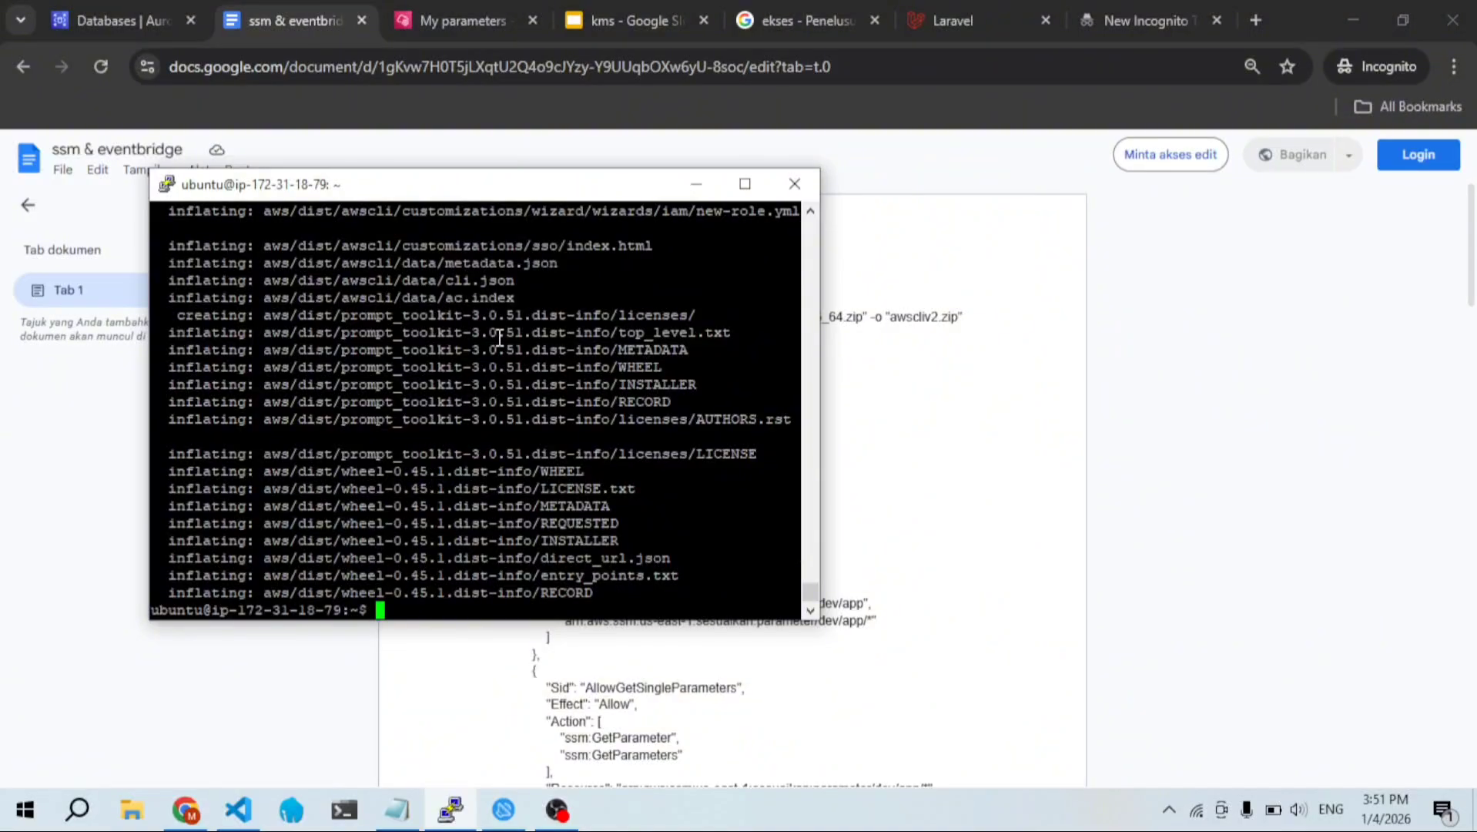
Step: Copy "sudo ./aws/install" from the ssm & eventbridge document and run it in PuTTY to install the AWS CLI
key("alt+Tab")
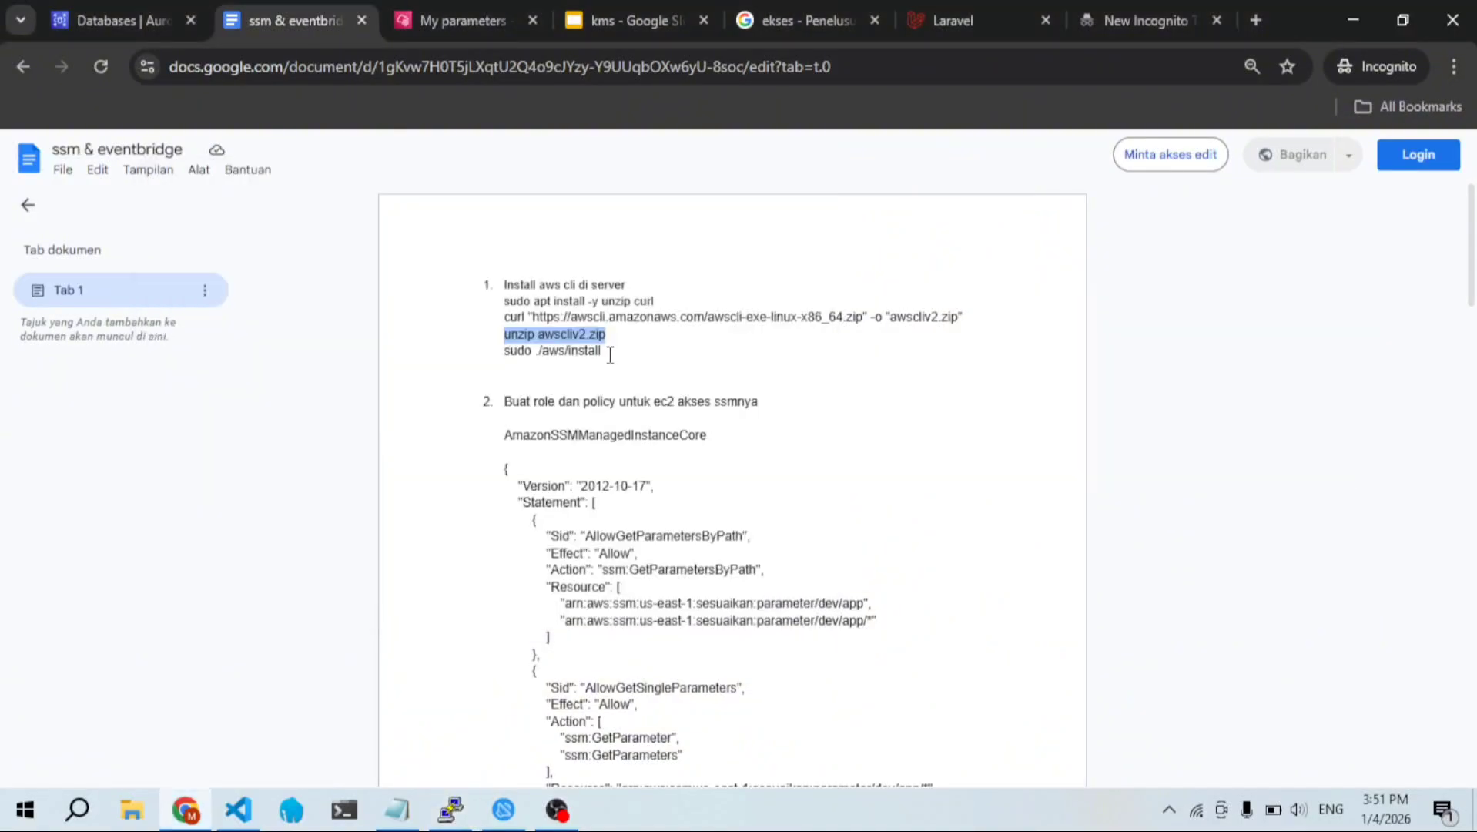
left_click(607, 354)
left_click_drag(607, 355, 505, 358)
key("super+c")
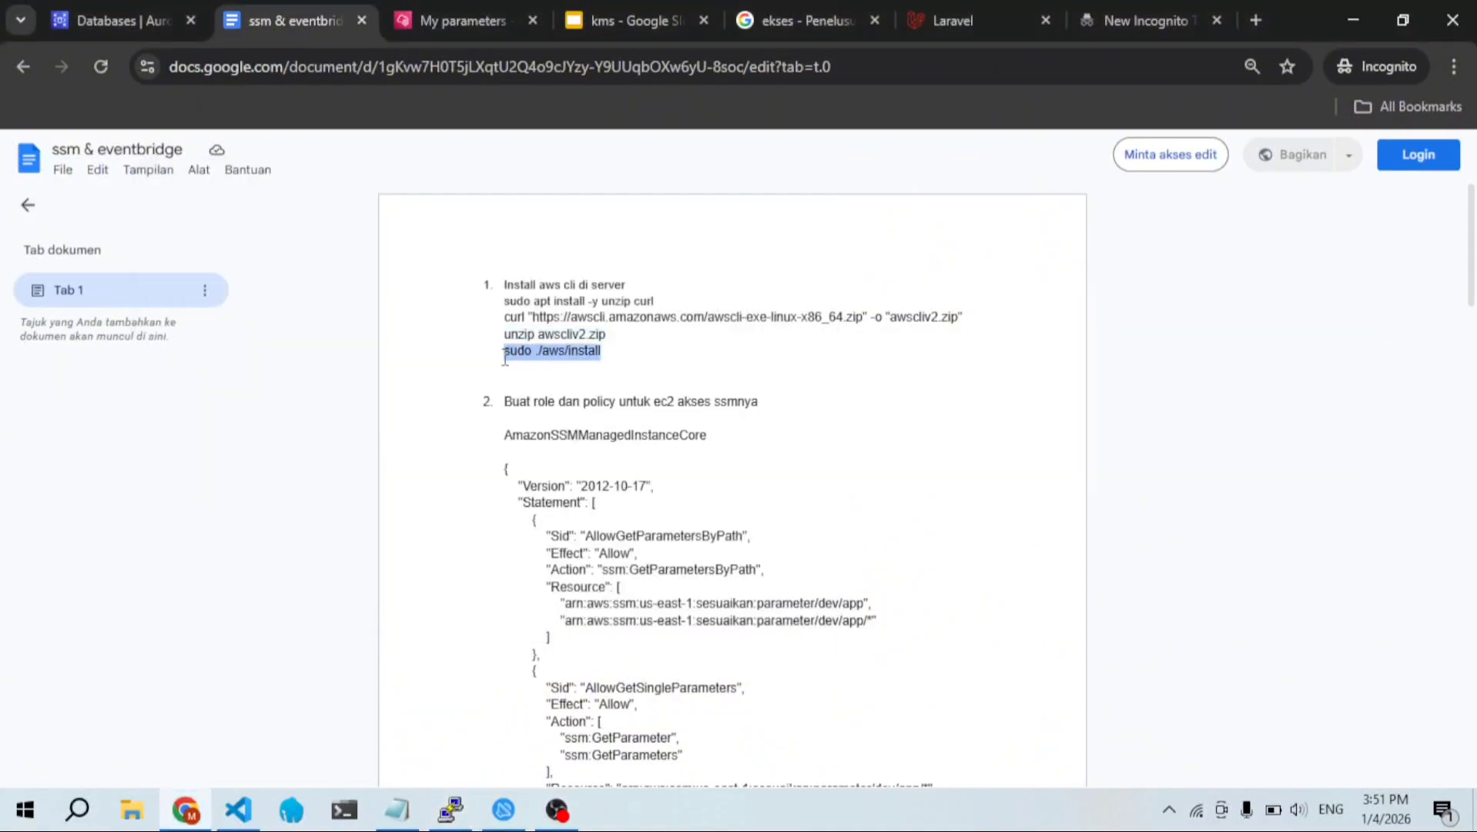
key("alt+Tab")
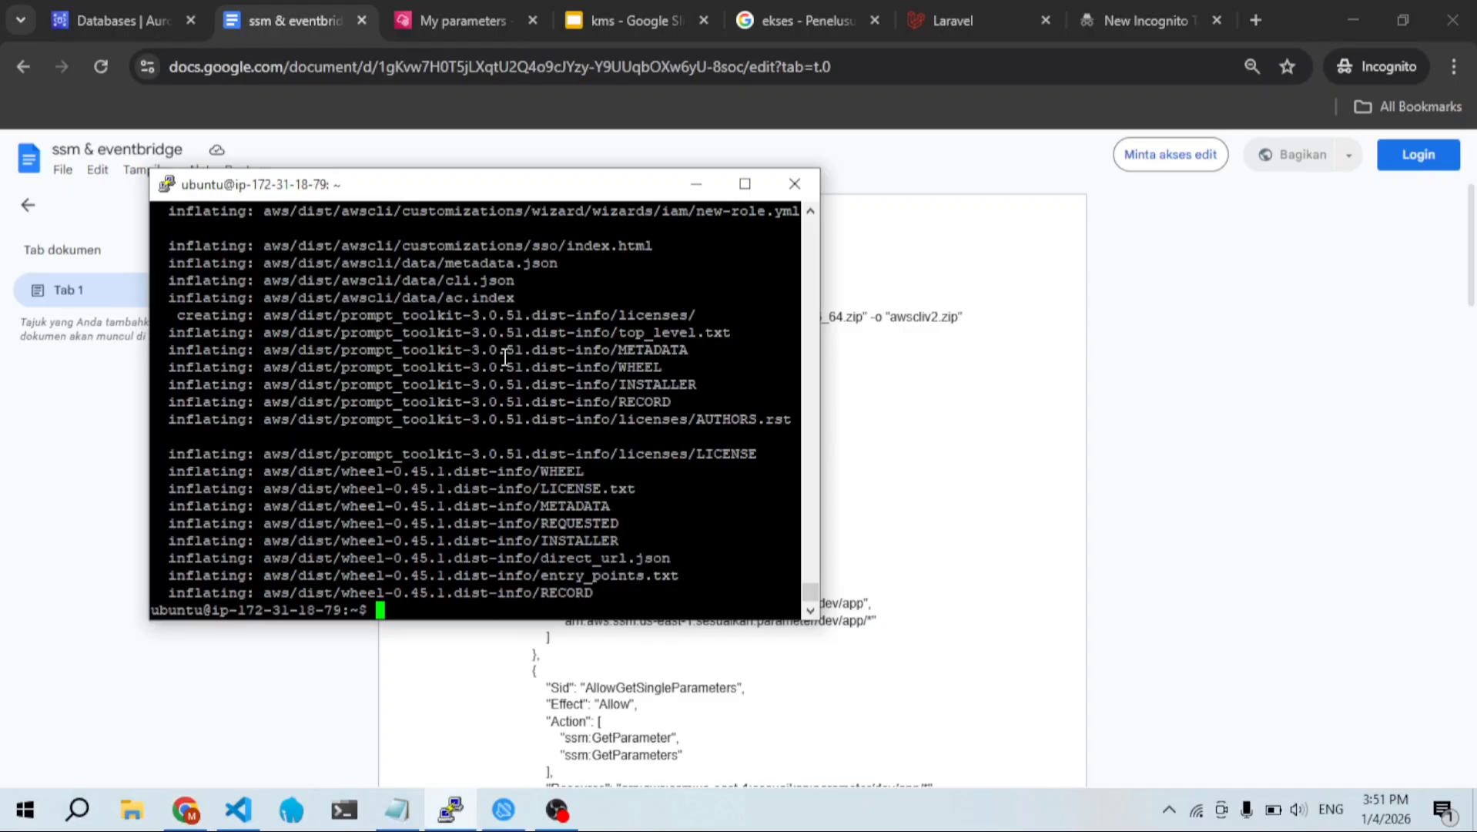
right_click(505, 356)
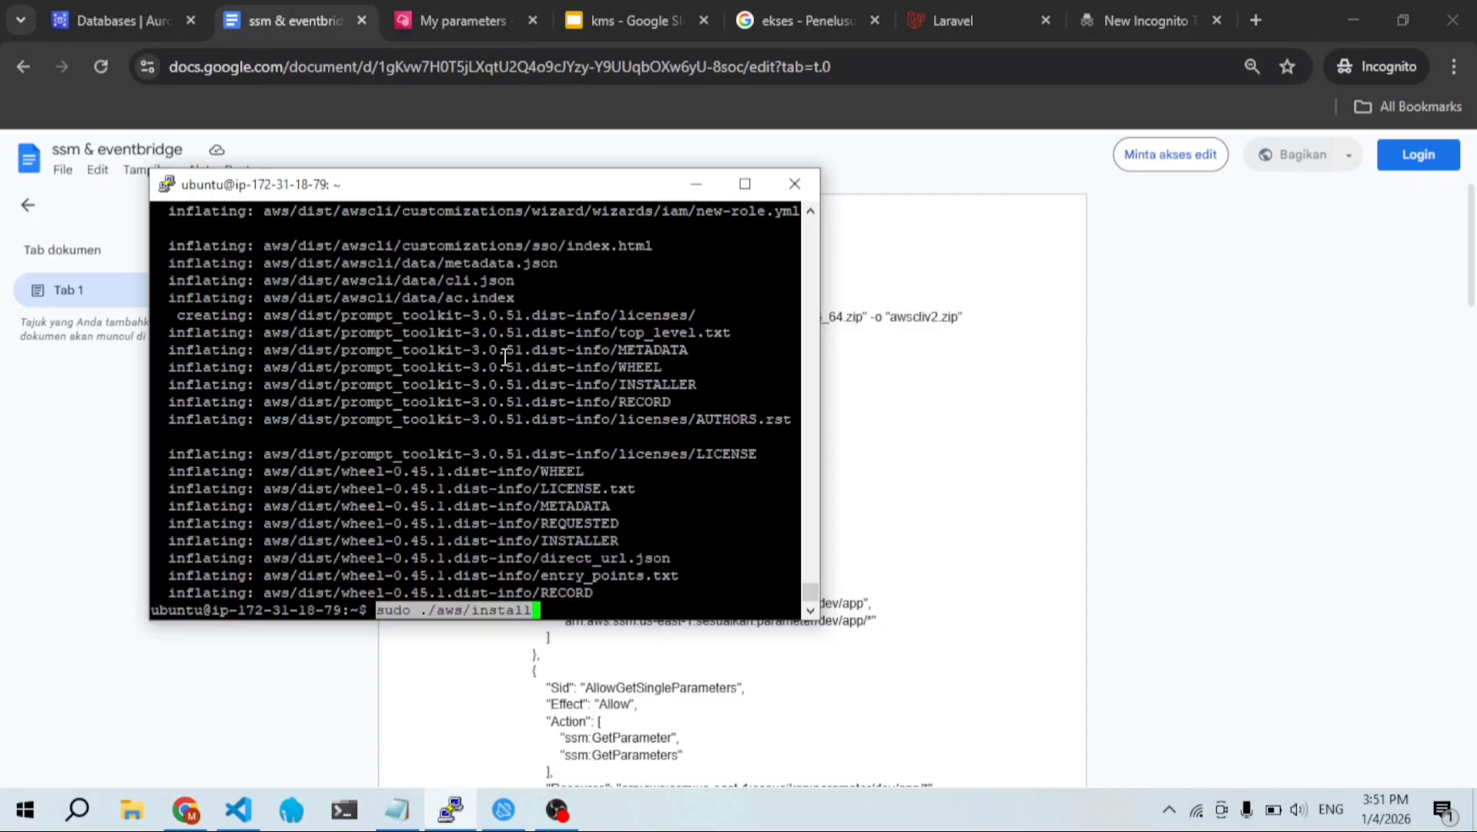
key("Return")
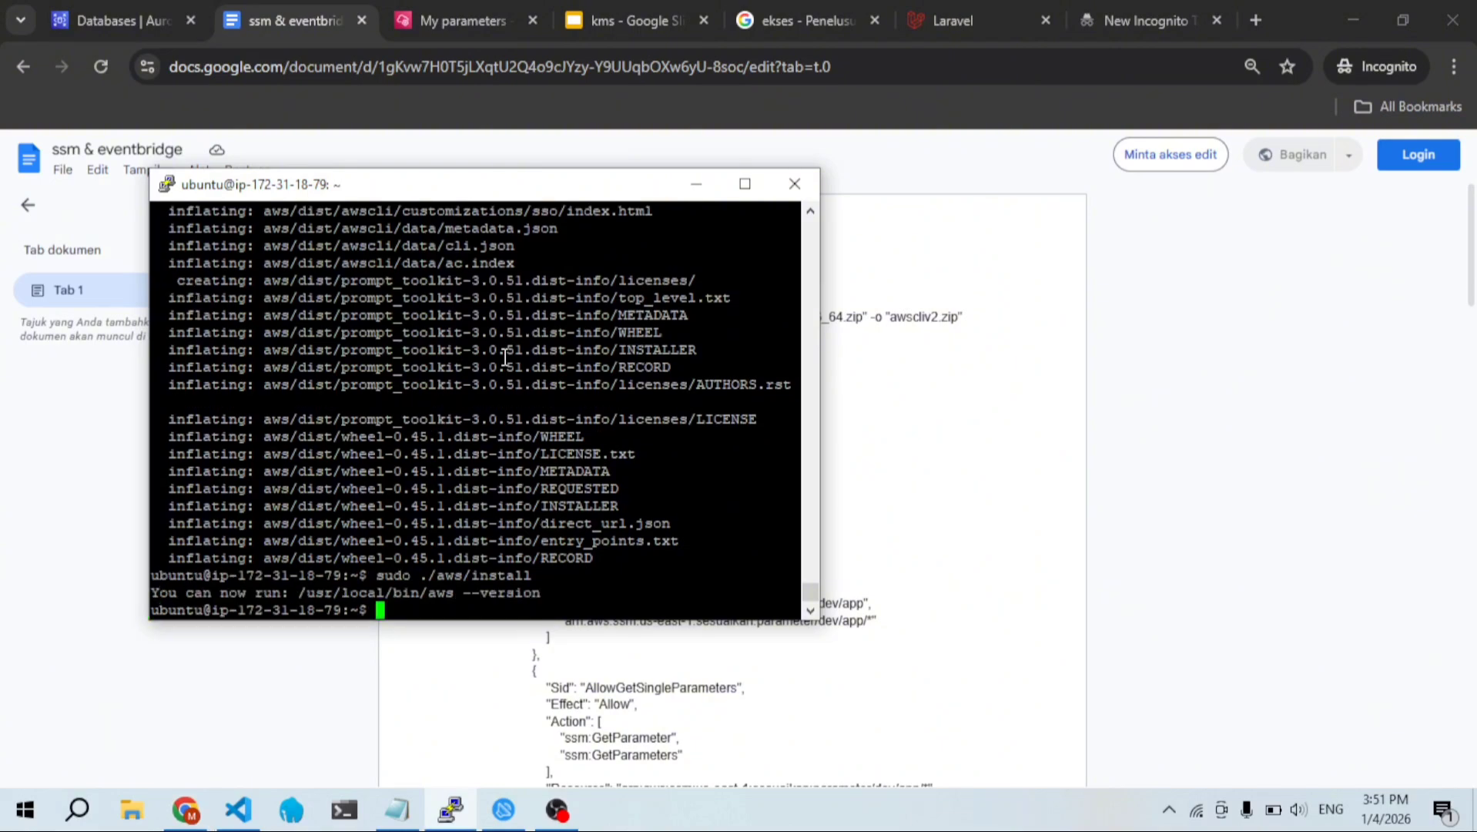
Step: Check the installed AWS CLI with aws --version, and clear the terminal output
type("aws --version")
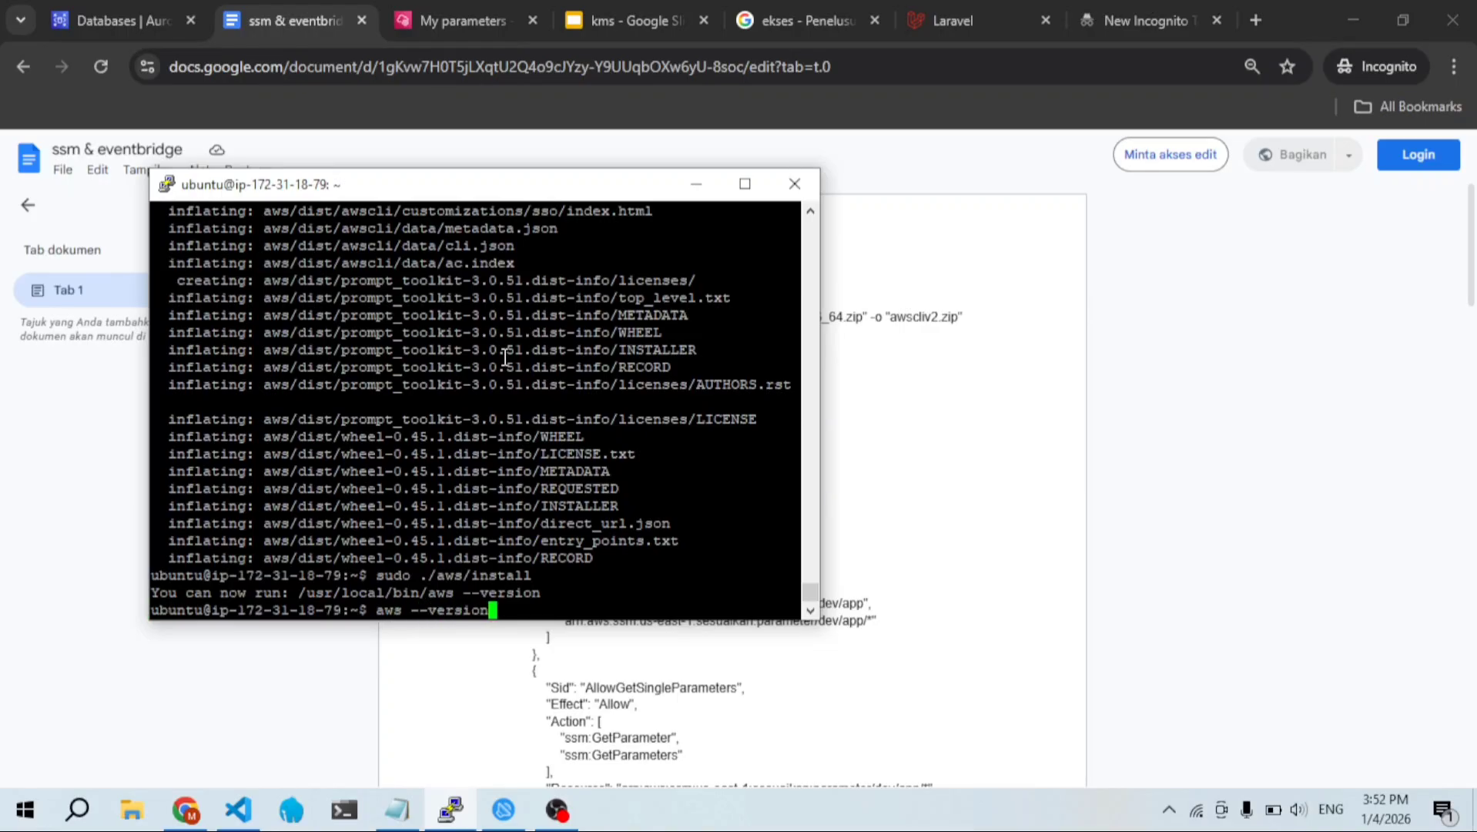
key("Return")
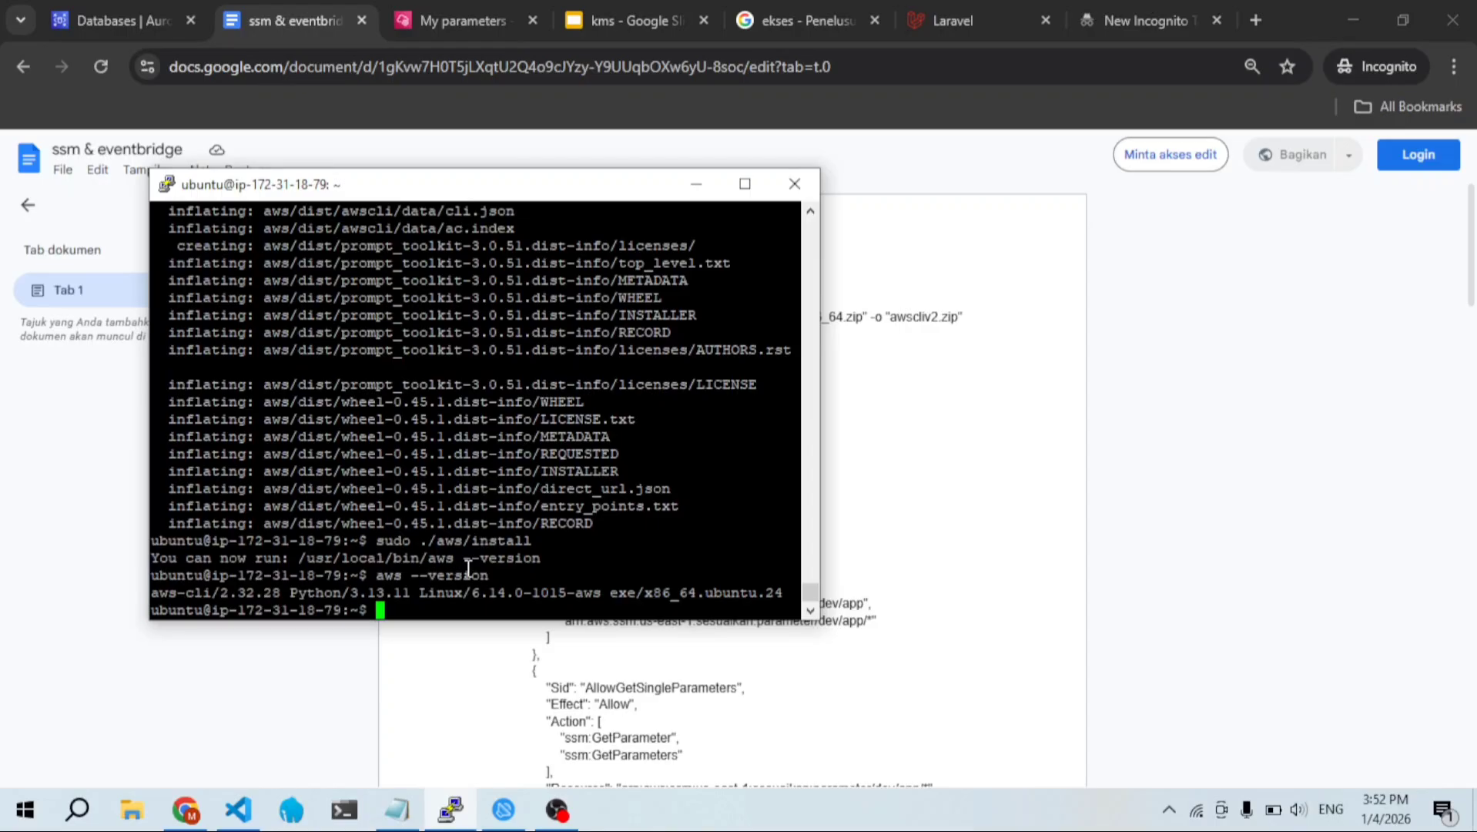
type("clear")
key("Return")
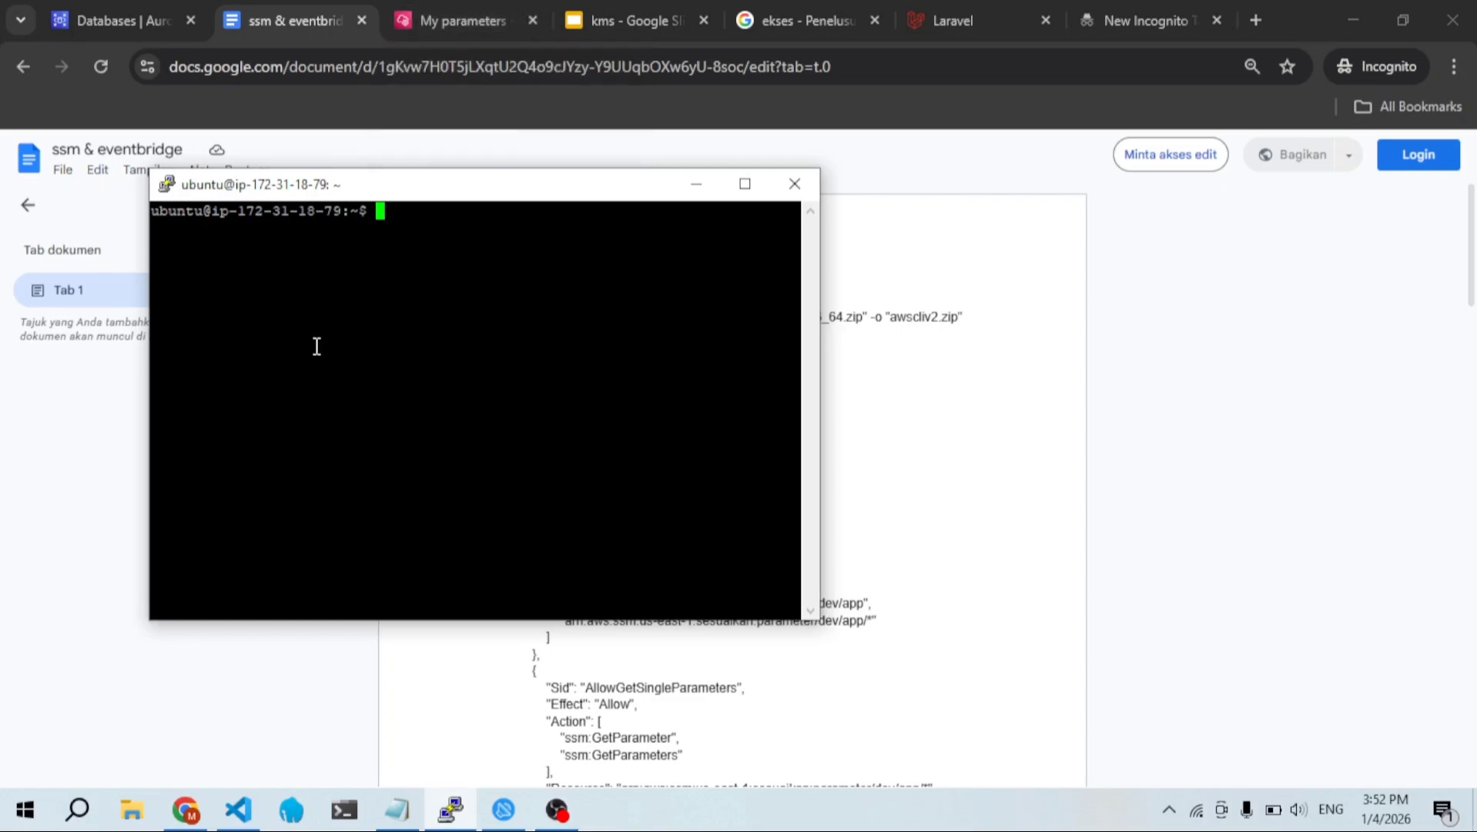
Step: Change to /var/www/todo, print the .env file with cat, and examine its database settings from DB_CONNECTION to DB_PASSWORD
type("cd /var/www/todo")
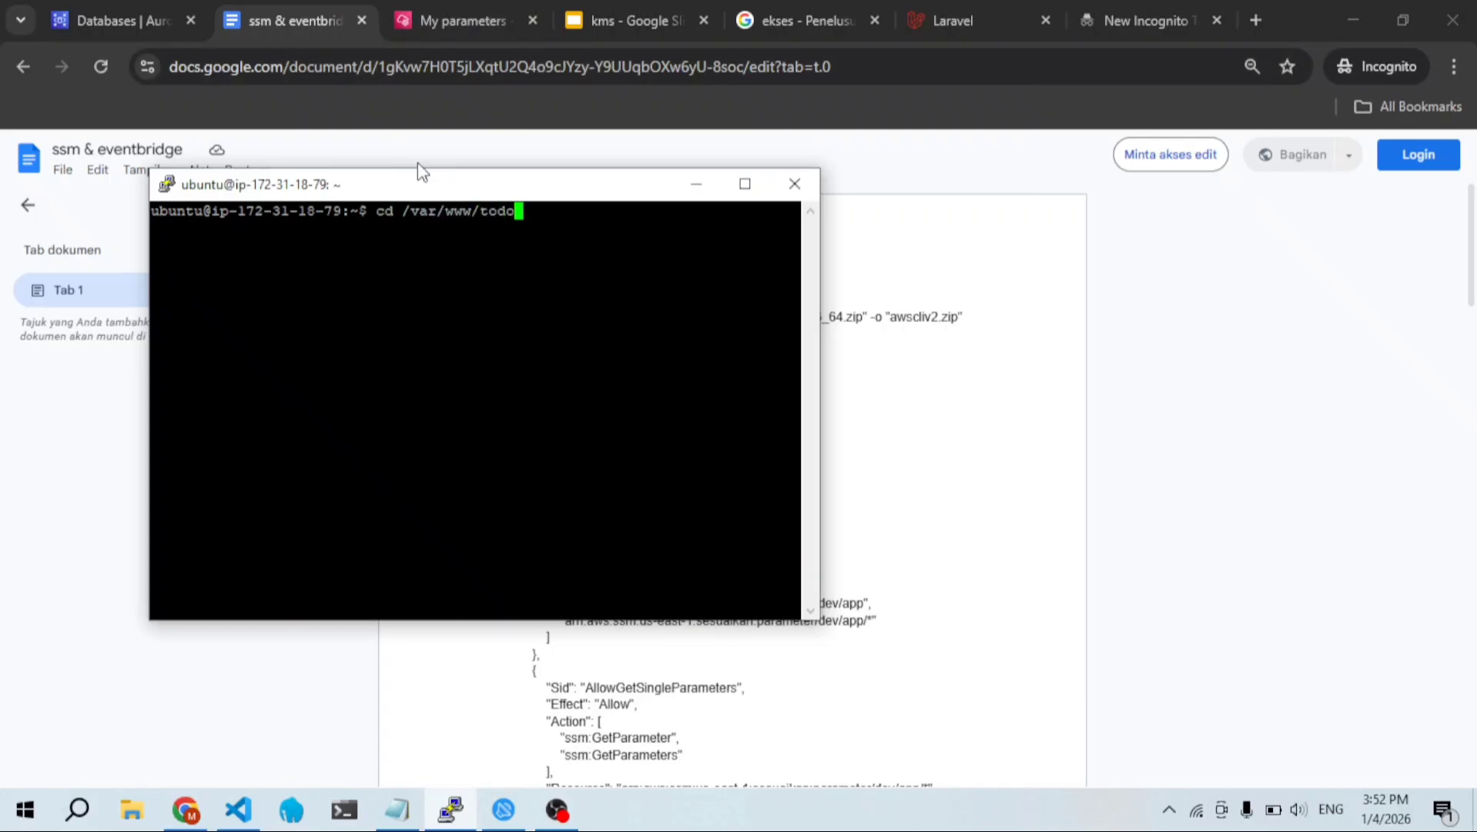
key("Return")
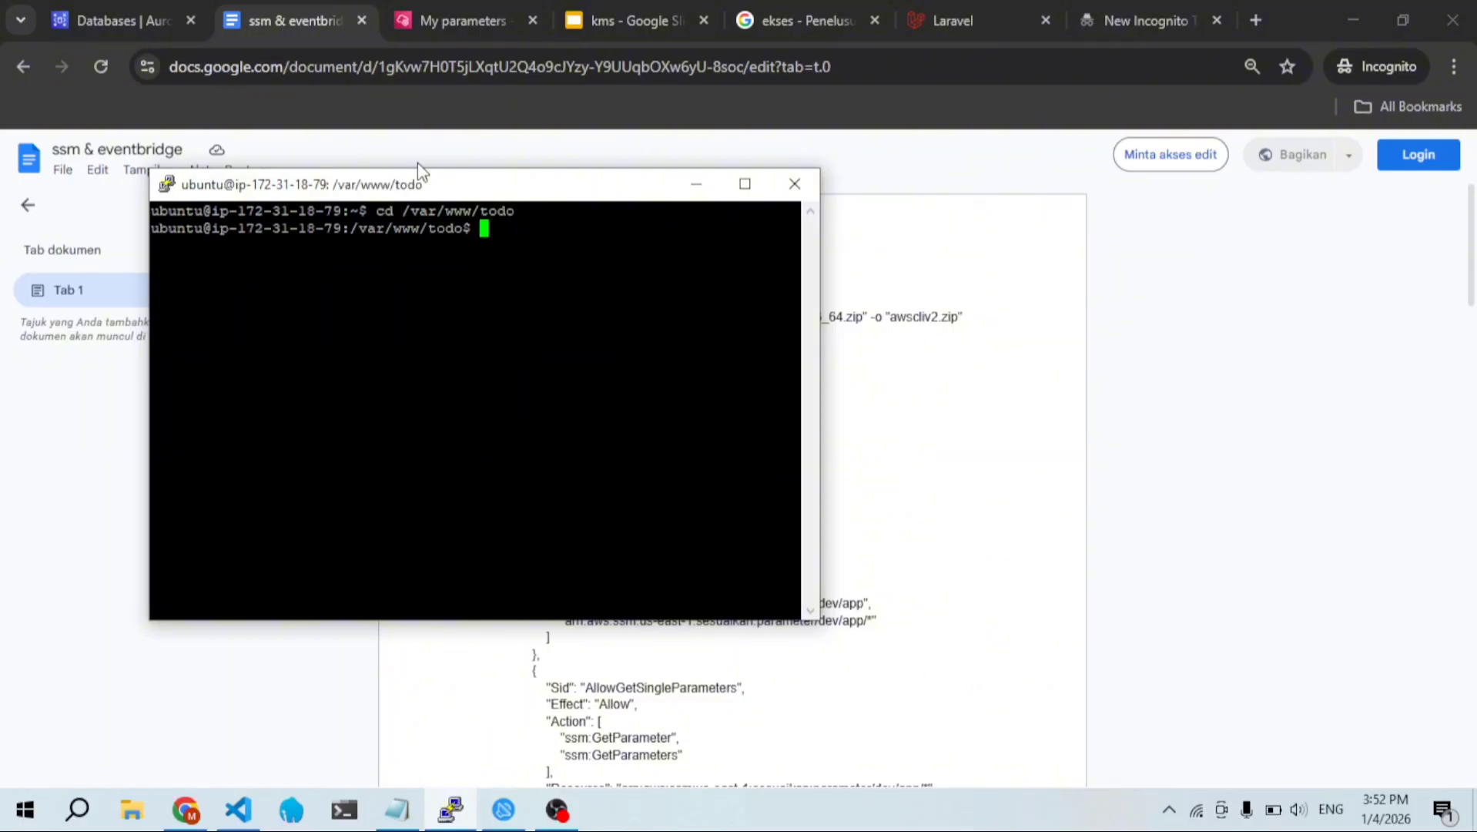
type("cat .env")
key("Return")
scroll(392, 303, "up", 12)
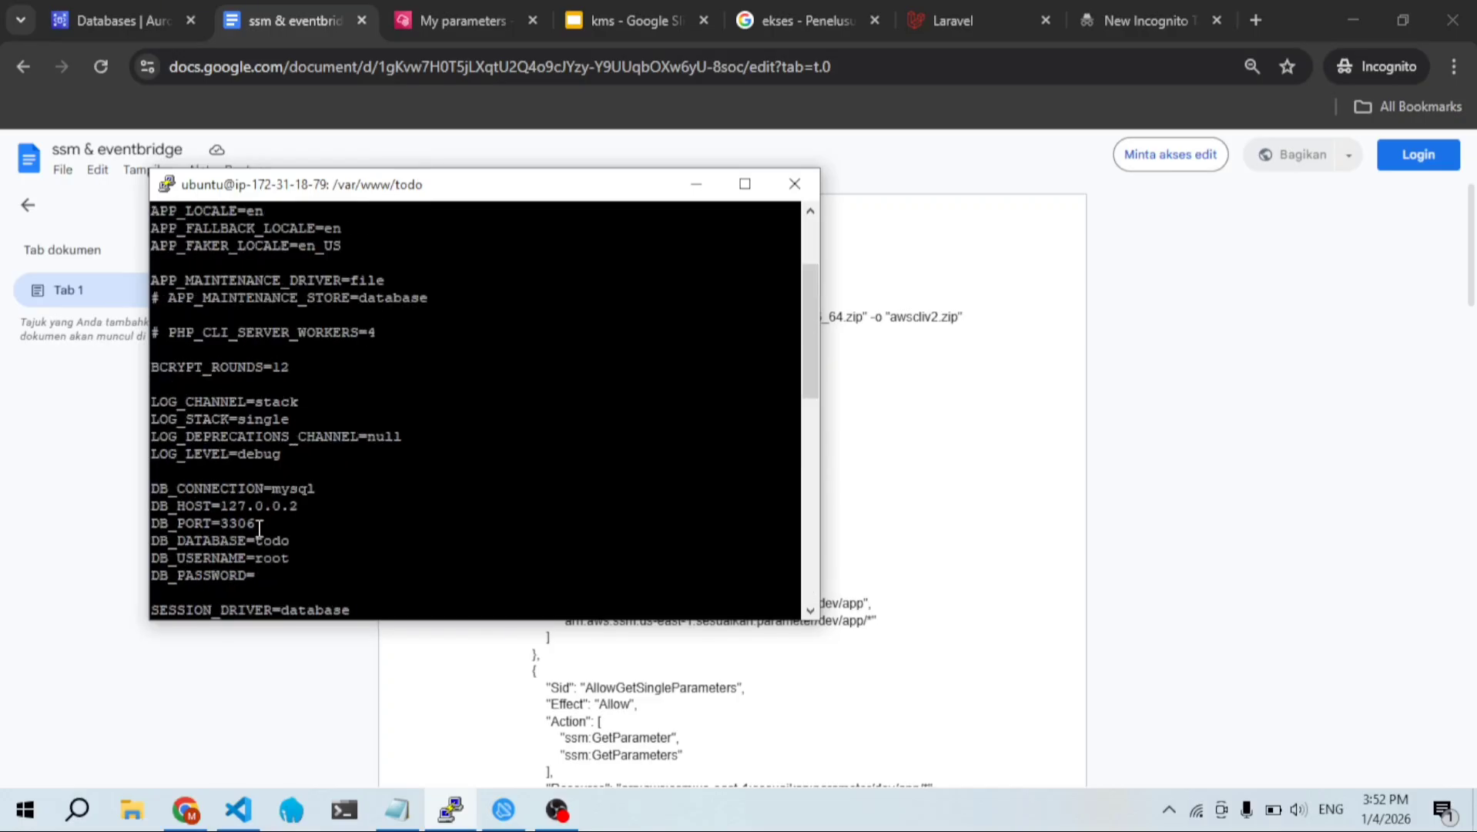
left_click_drag(152, 490, 255, 576)
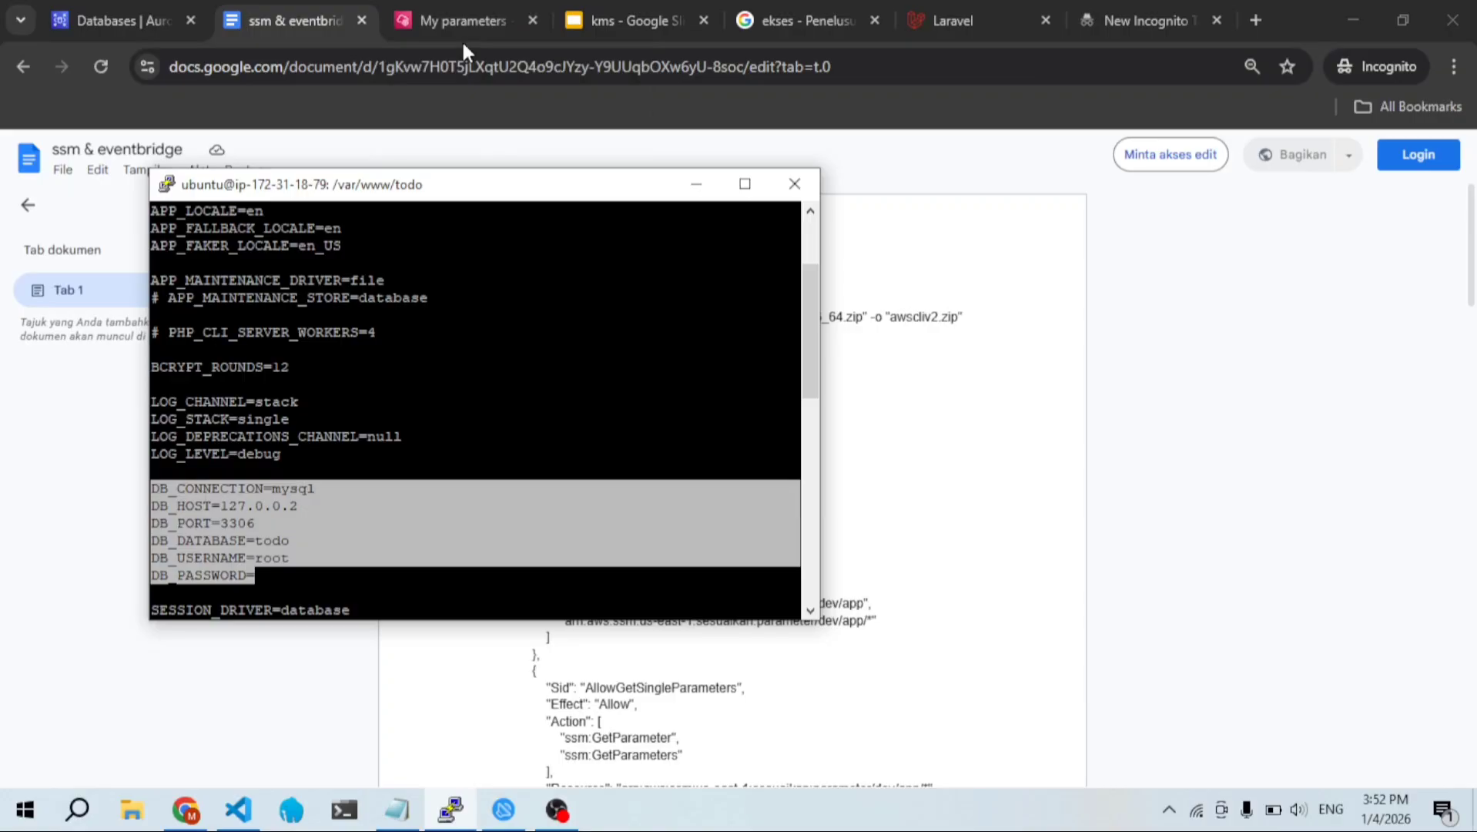
Step: Compare the parameters listed in the AWS Parameter Store with the DB_ entries of the .env file in PuTTY
left_click(436, 10)
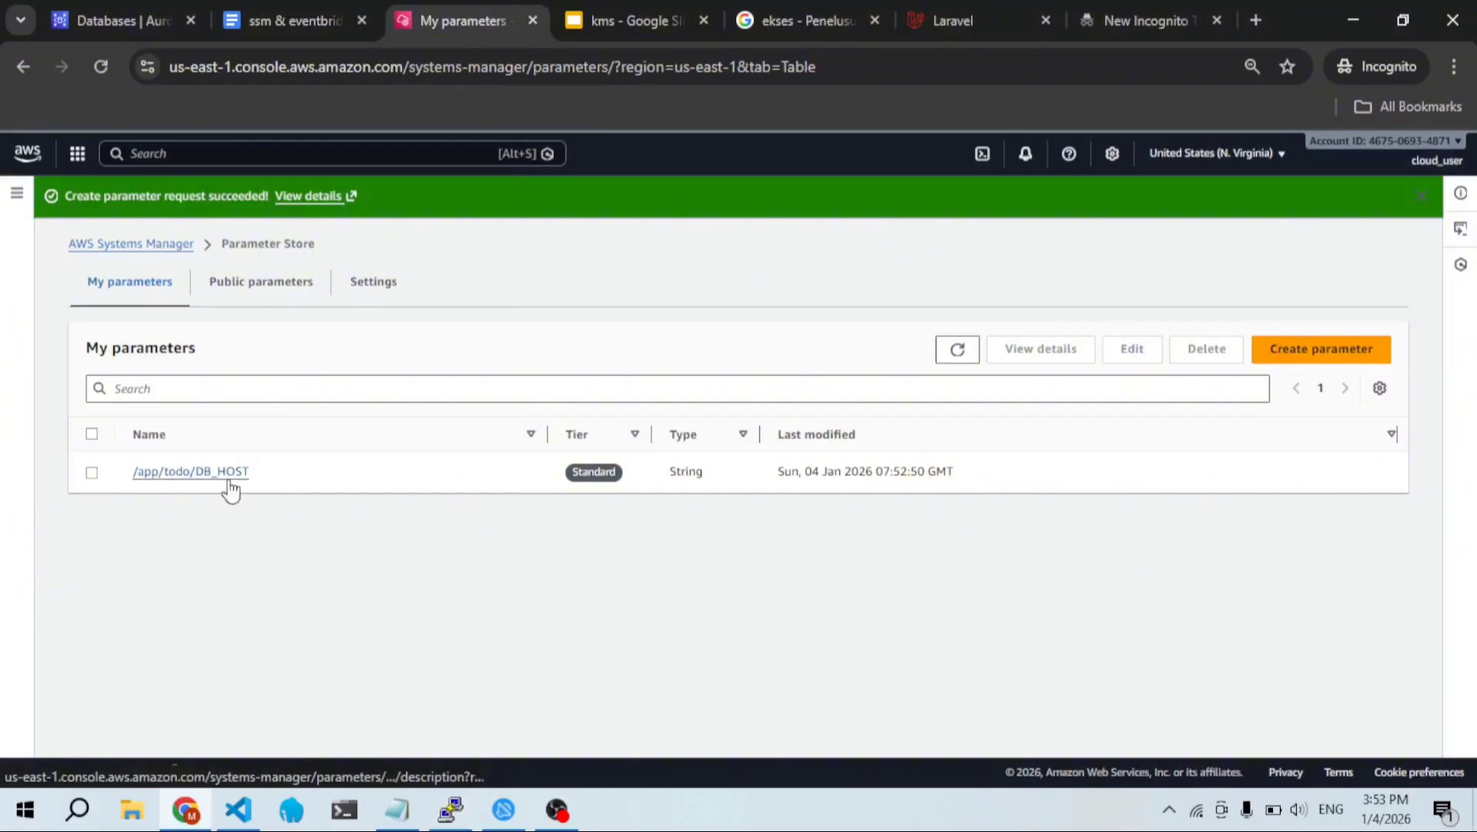
key("alt+Tab")
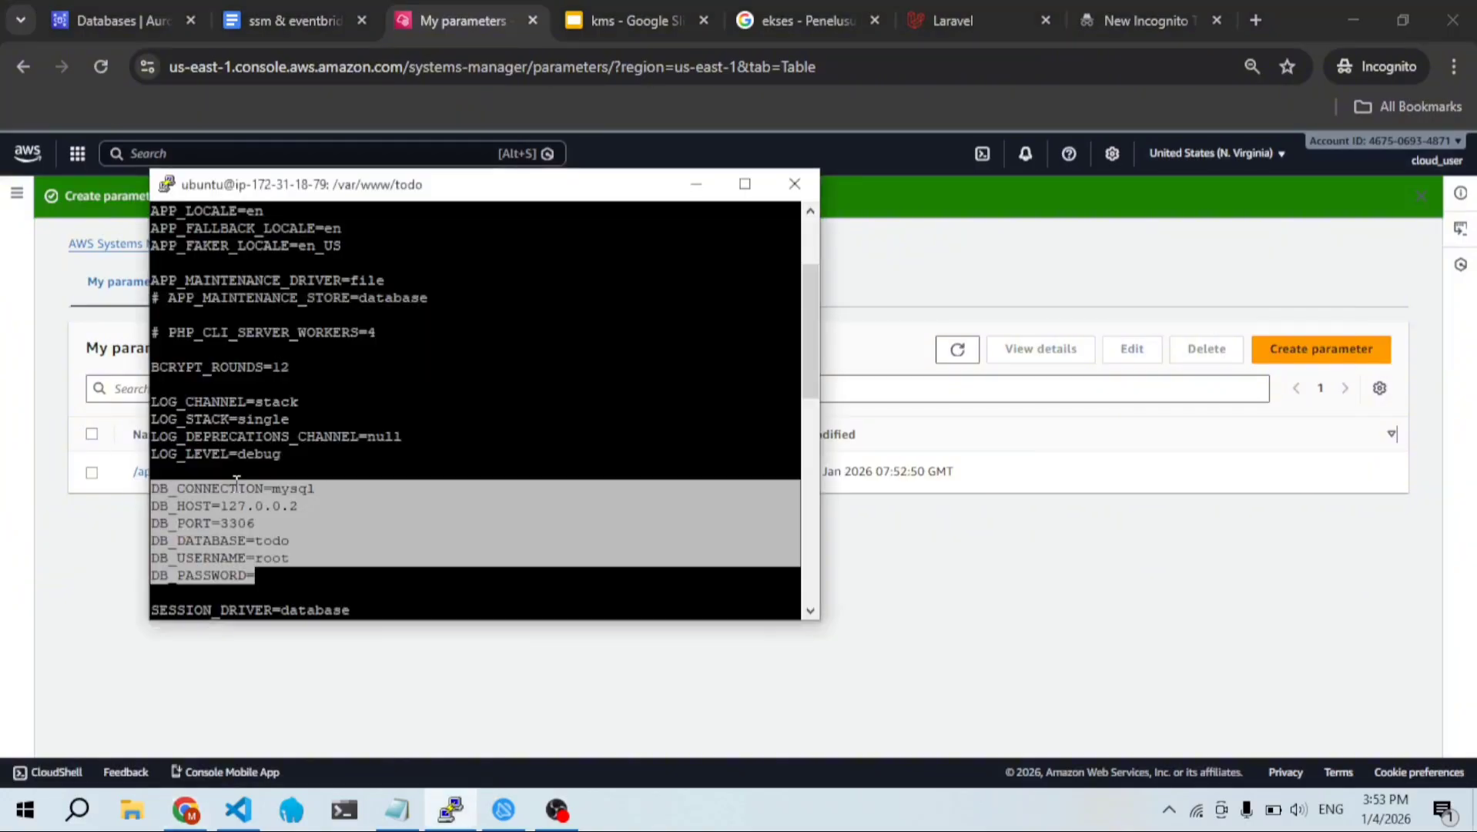
left_click(294, 517)
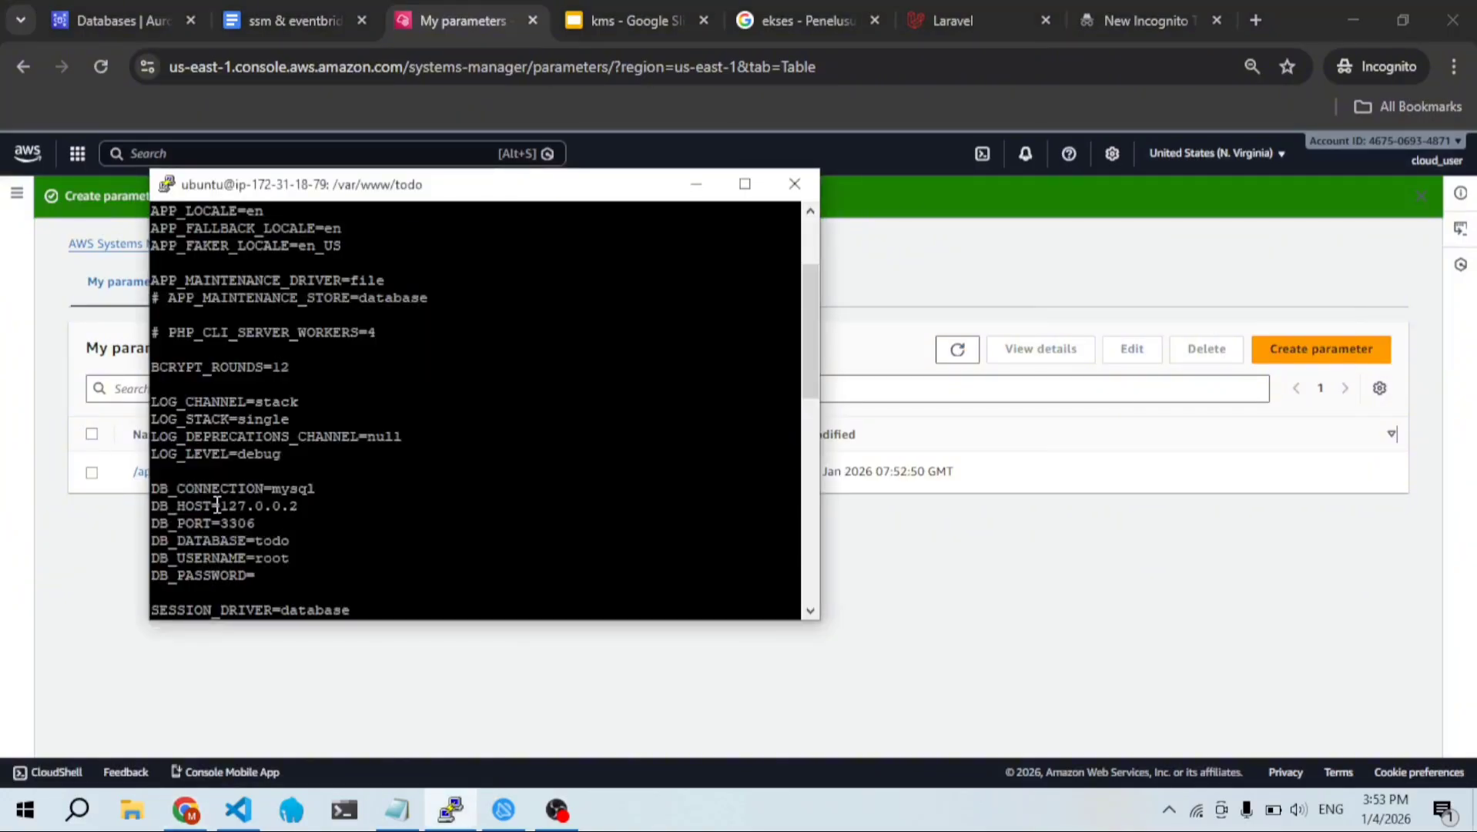
left_click_drag(152, 489, 255, 576)
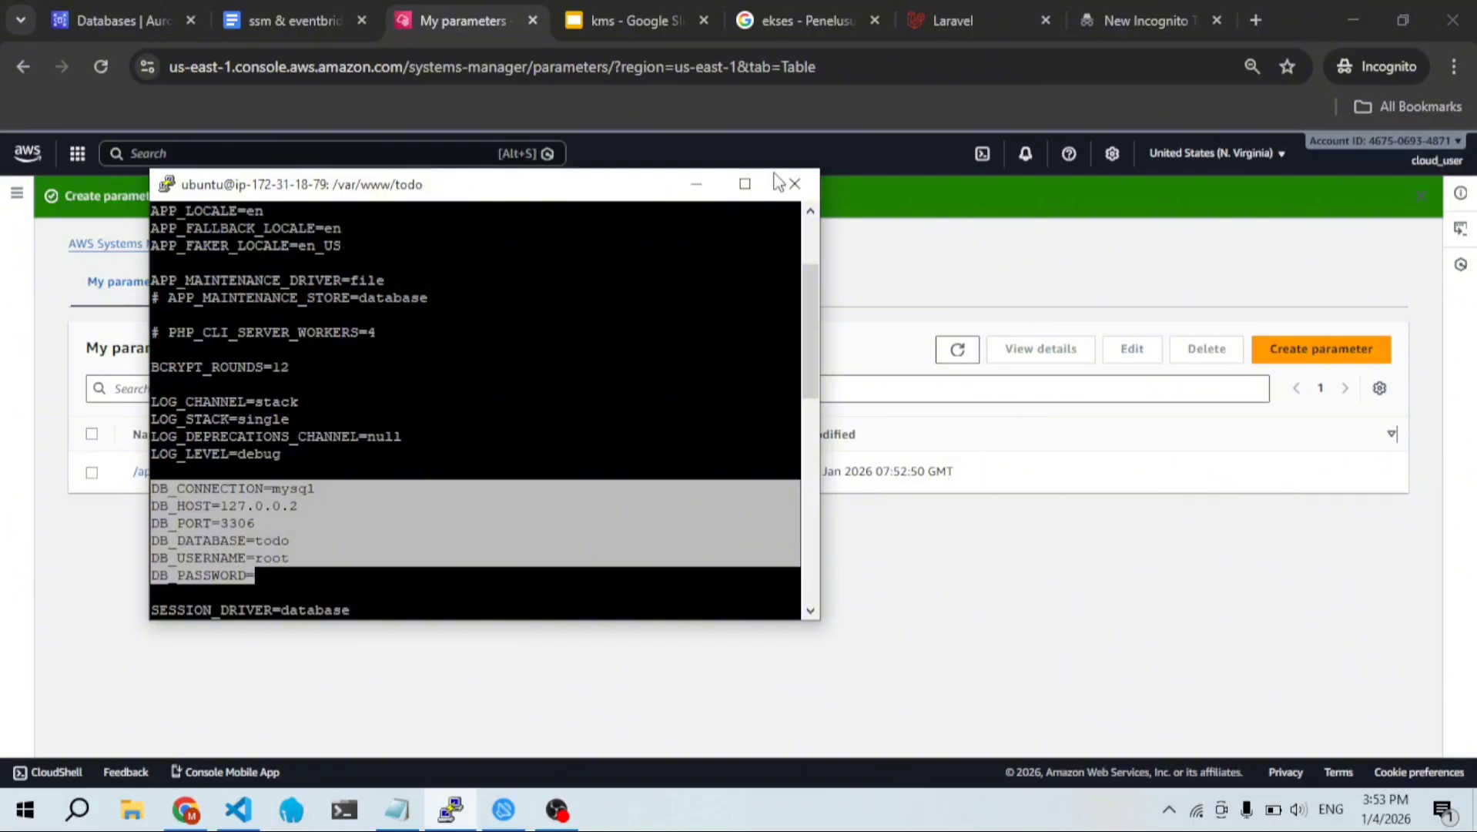
Step: Reload the Laravel site in the browser and check its database error against the DB_HOST line in the .env output
left_click(985, 20)
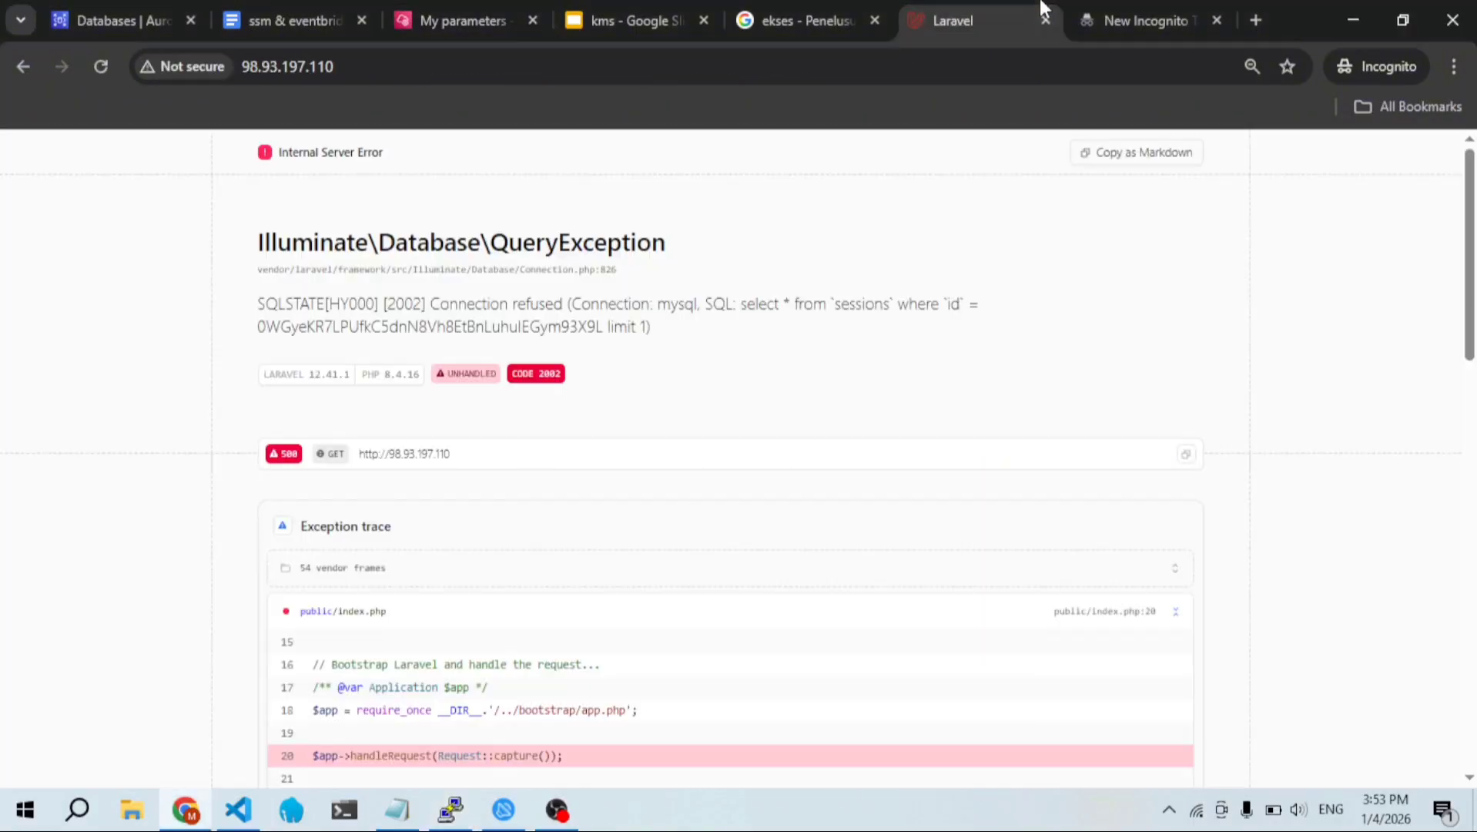
left_click(98, 67)
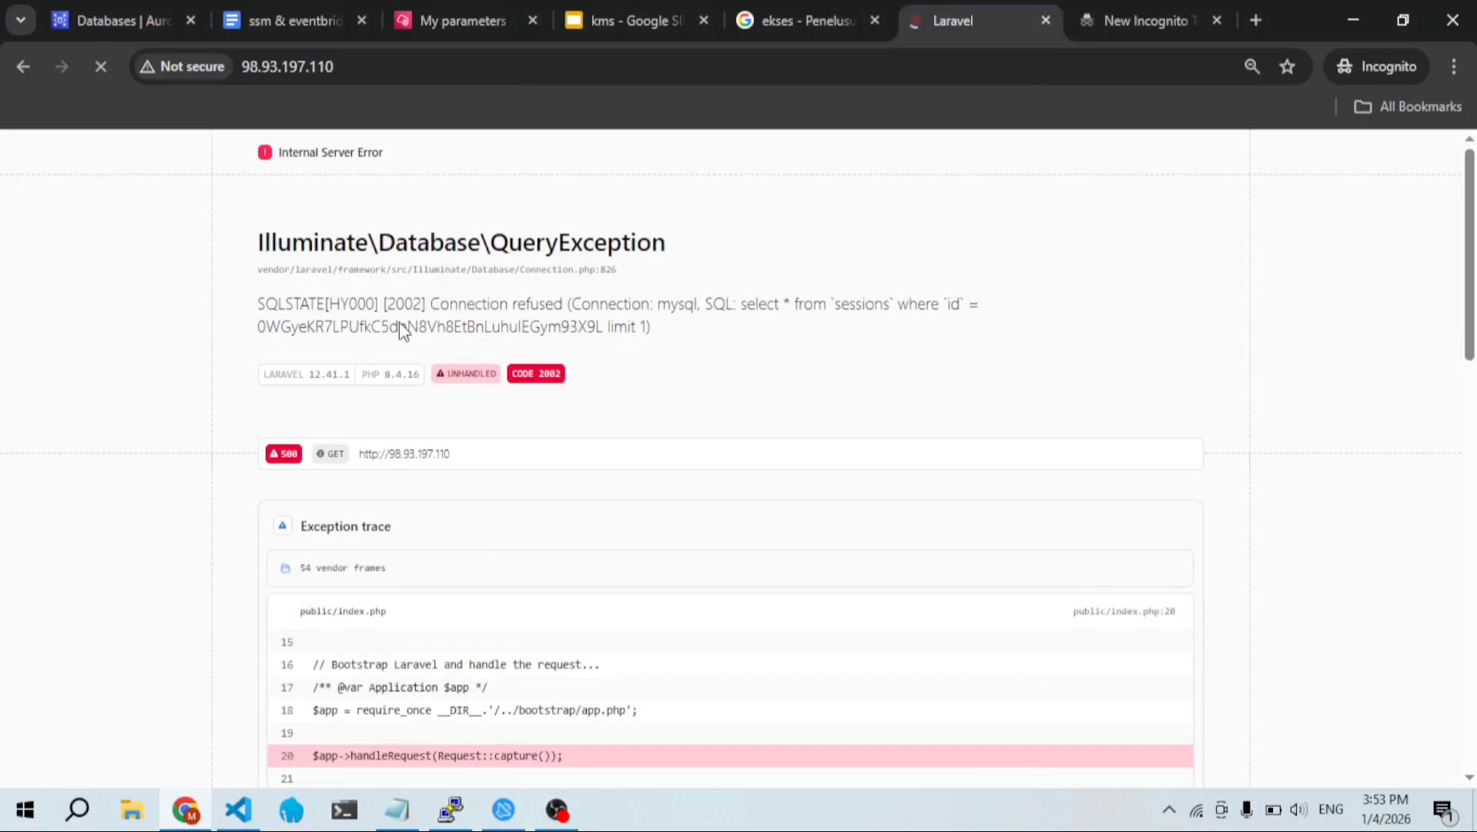
key("alt+Tab")
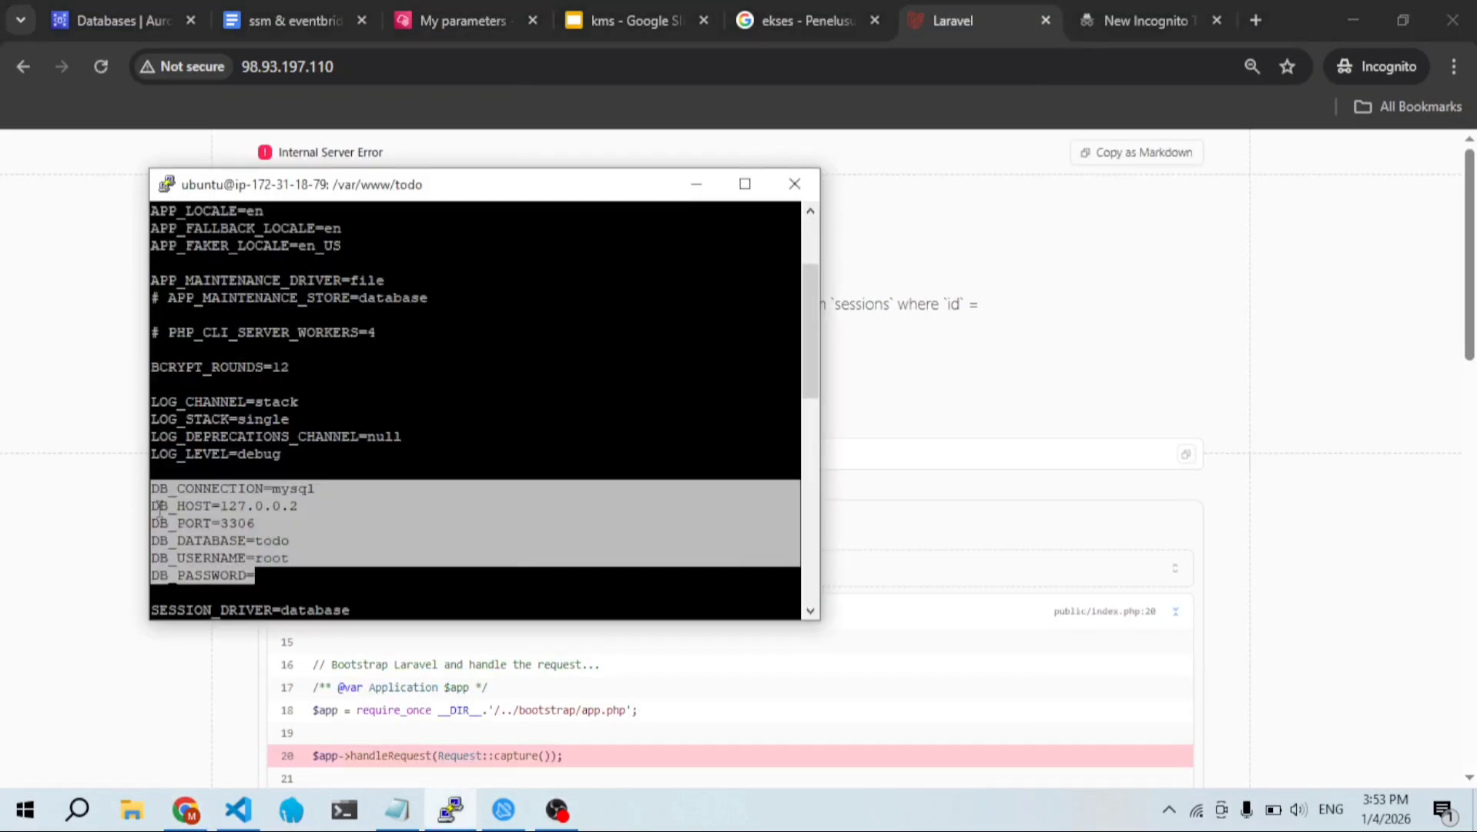
left_click(159, 508)
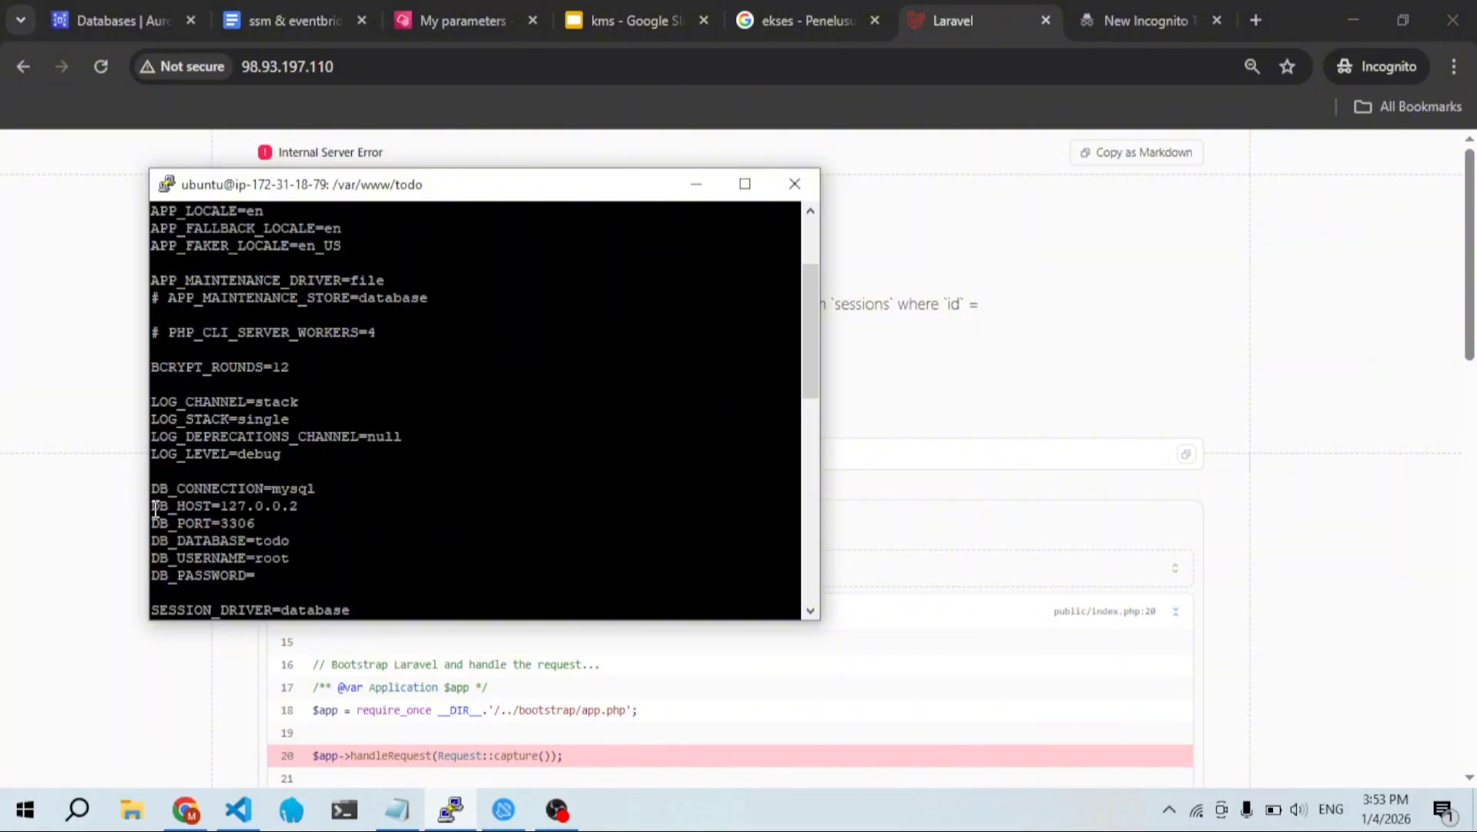
left_click_drag(160, 508, 306, 516)
left_click(912, 489)
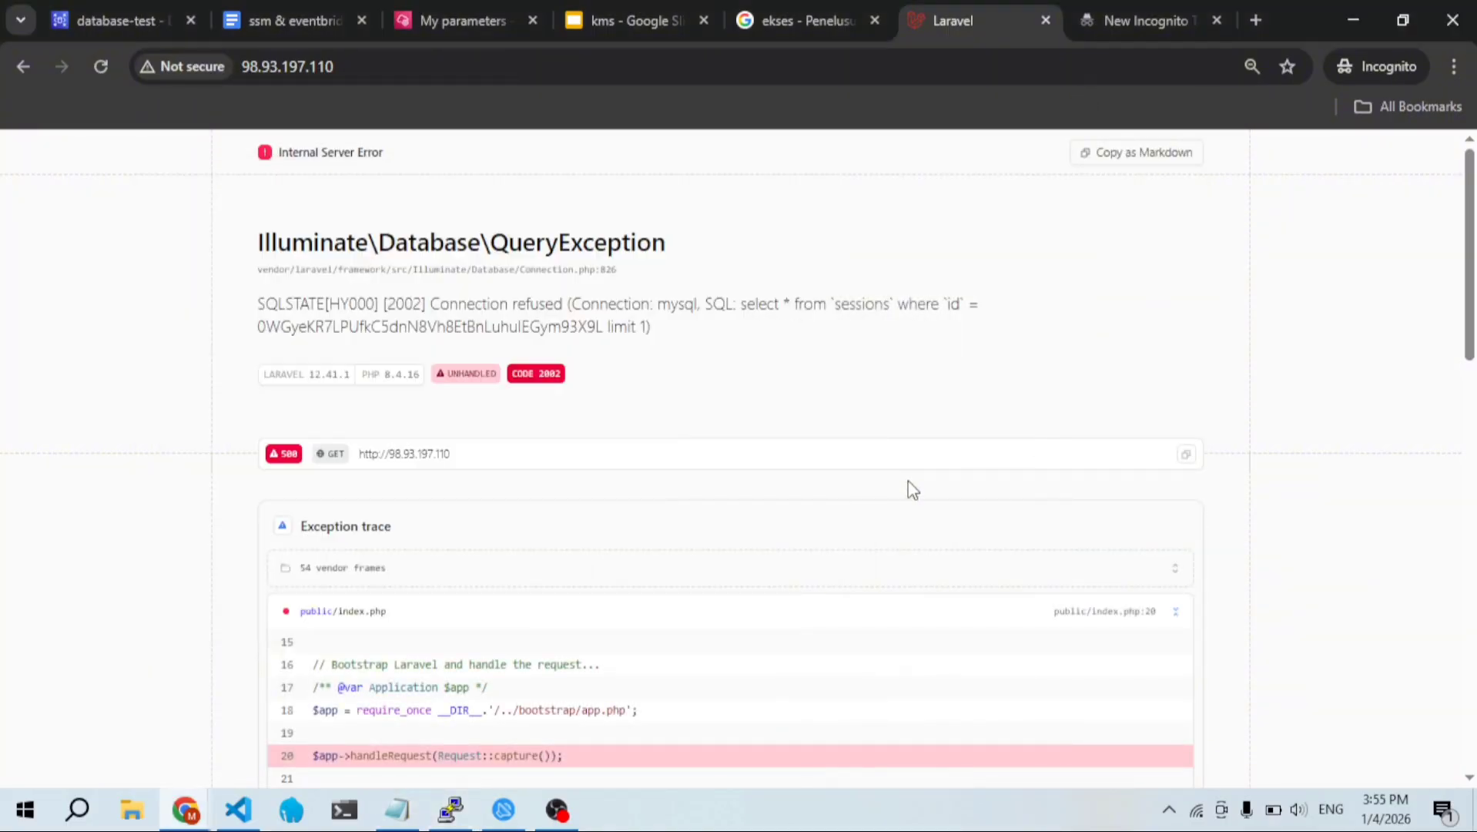
Step: Compare the .env database block in PuTTY with the RDS connection details noted in Notepad, focusing on the database endpoint
key("alt+Tab")
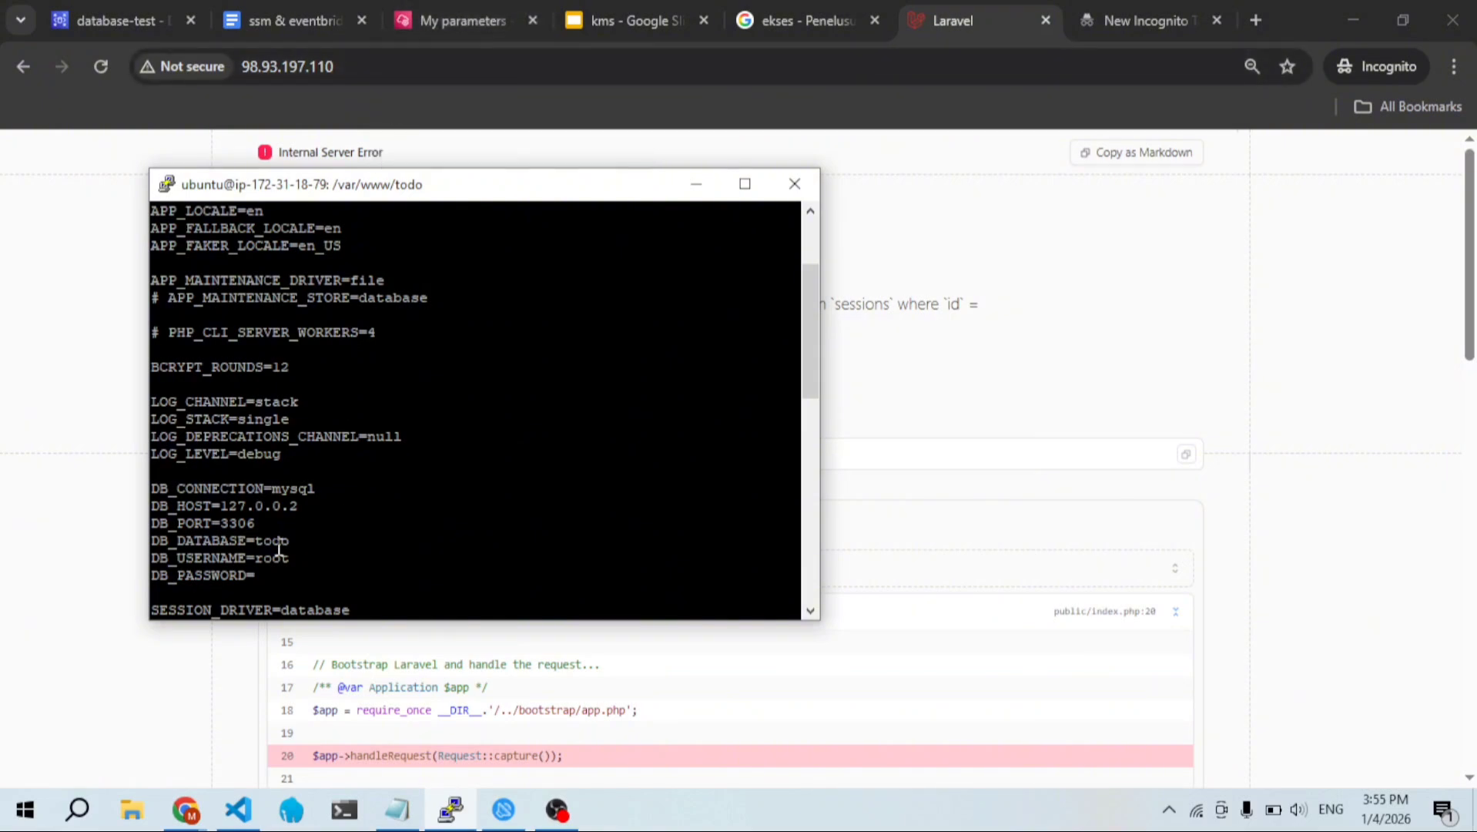
scroll(279, 548, "down", 4)
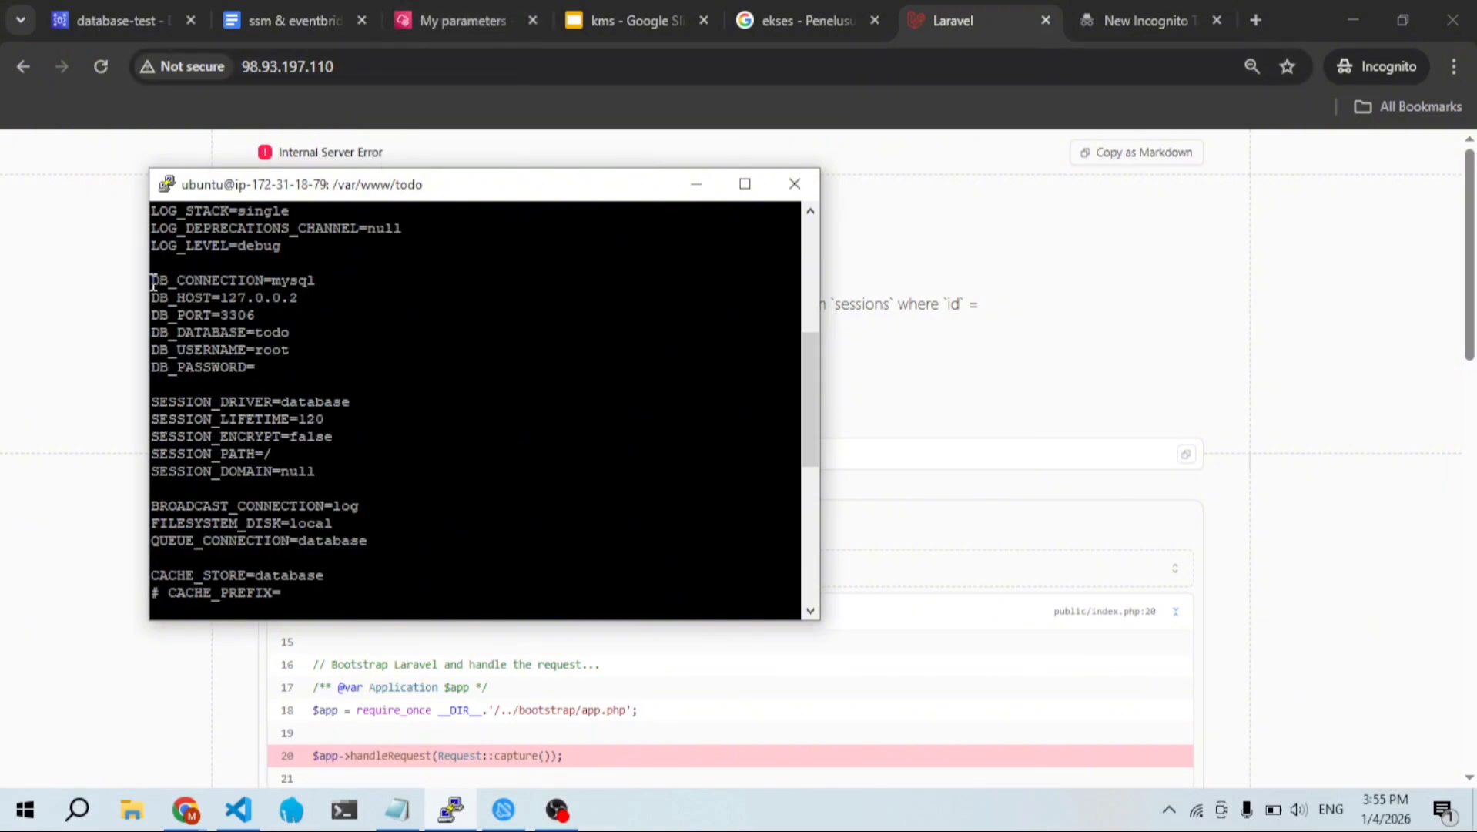
left_click_drag(153, 282, 267, 362)
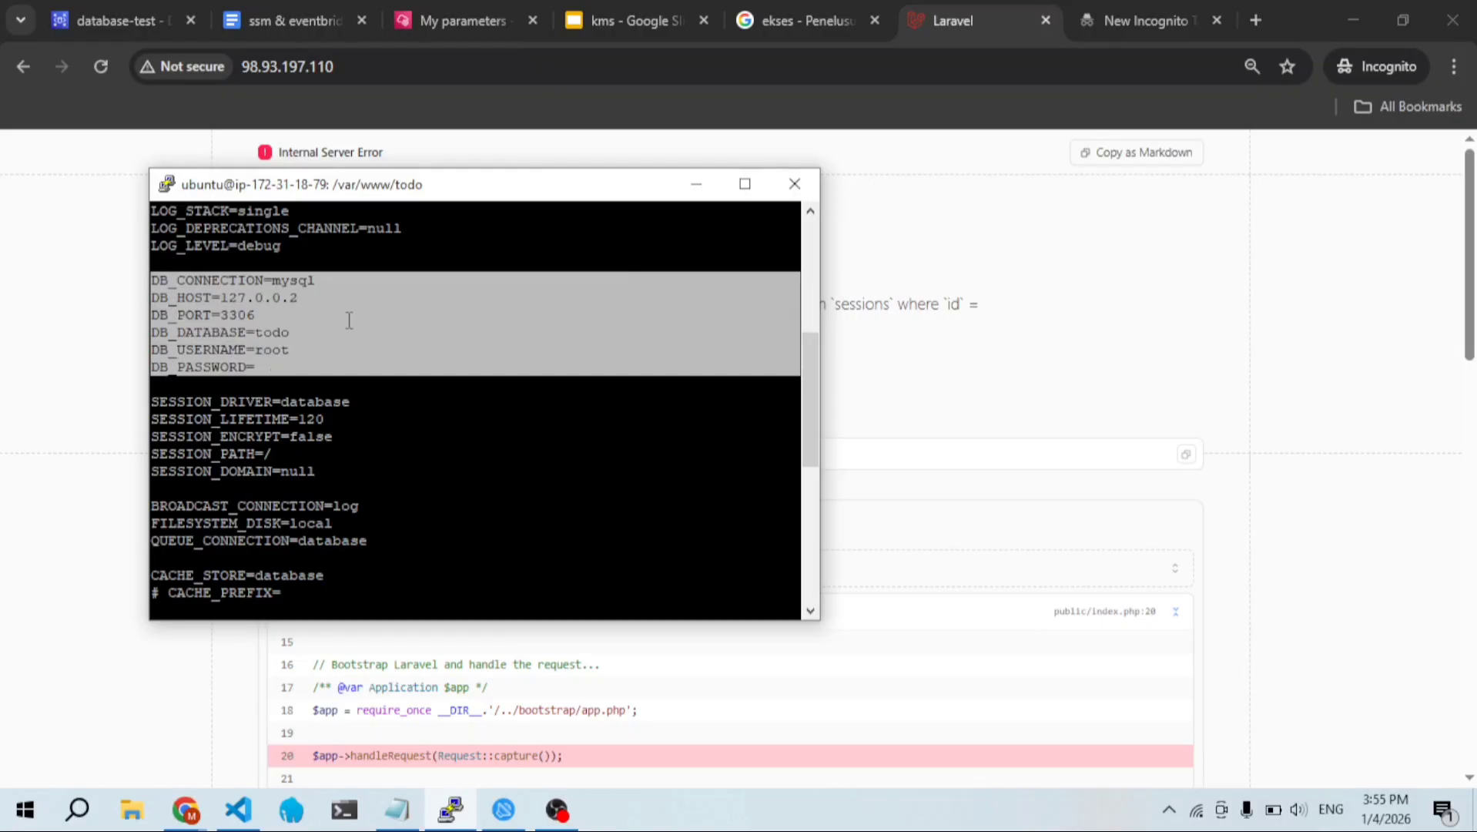
left_click(397, 808)
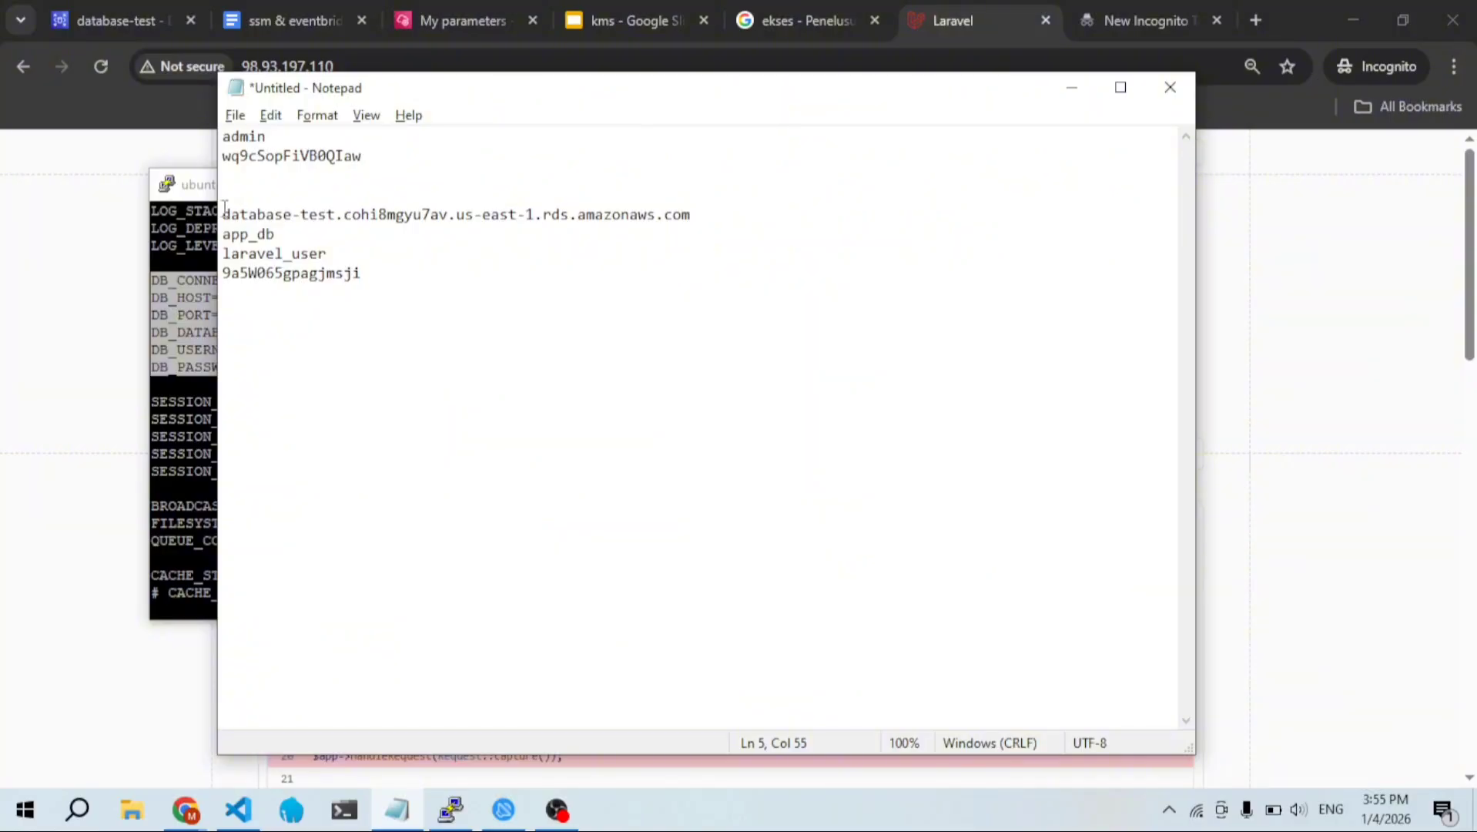
left_click_drag(223, 215, 726, 223)
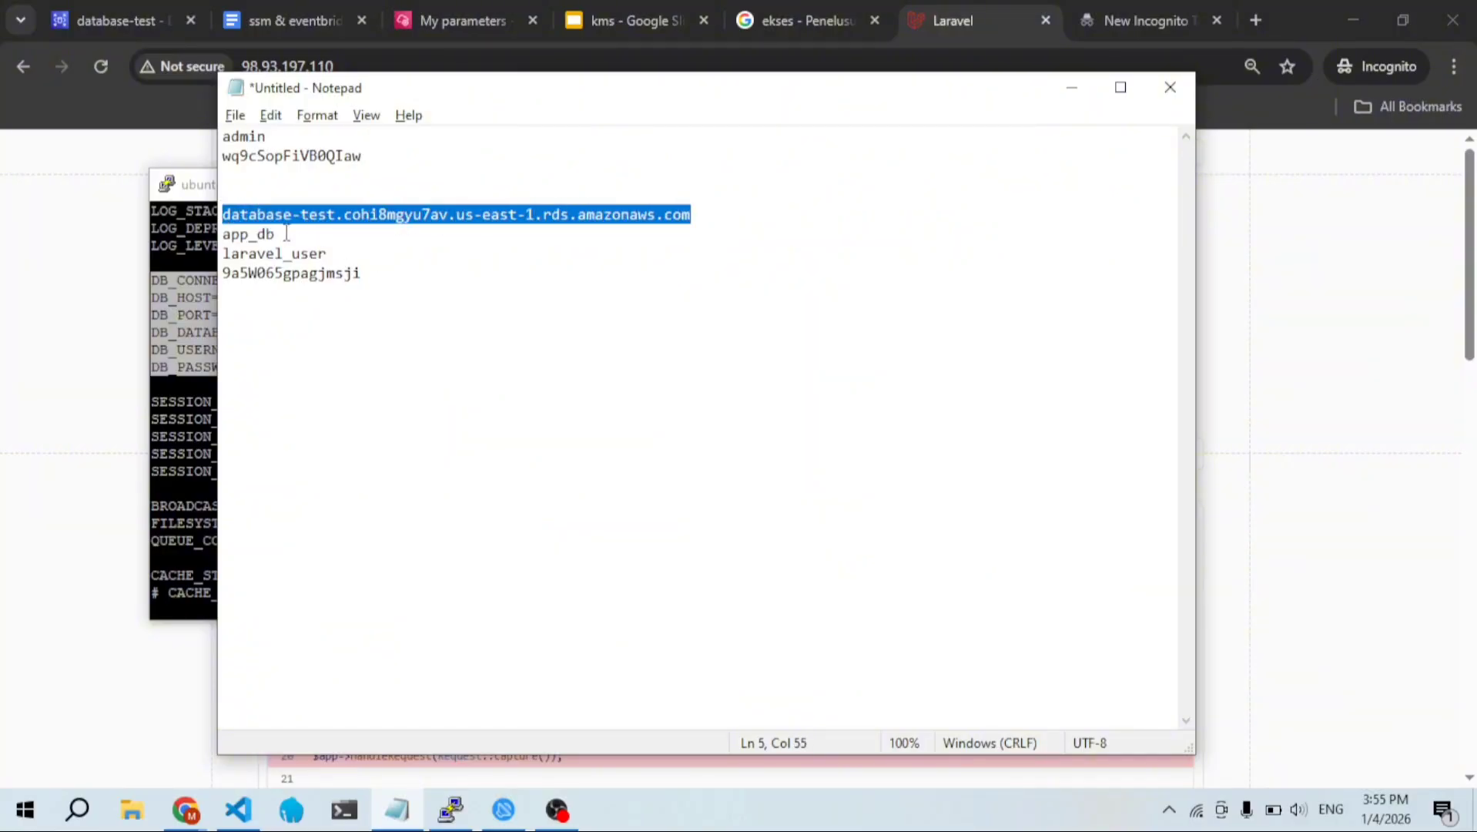
Step: Set the /app/todo/DB_HOST parameter's value to database-test.cohi8mgyu7av.us-east-1.rds.amazonaws.com, copied from Notepad, and save the changes
left_click(493, 9)
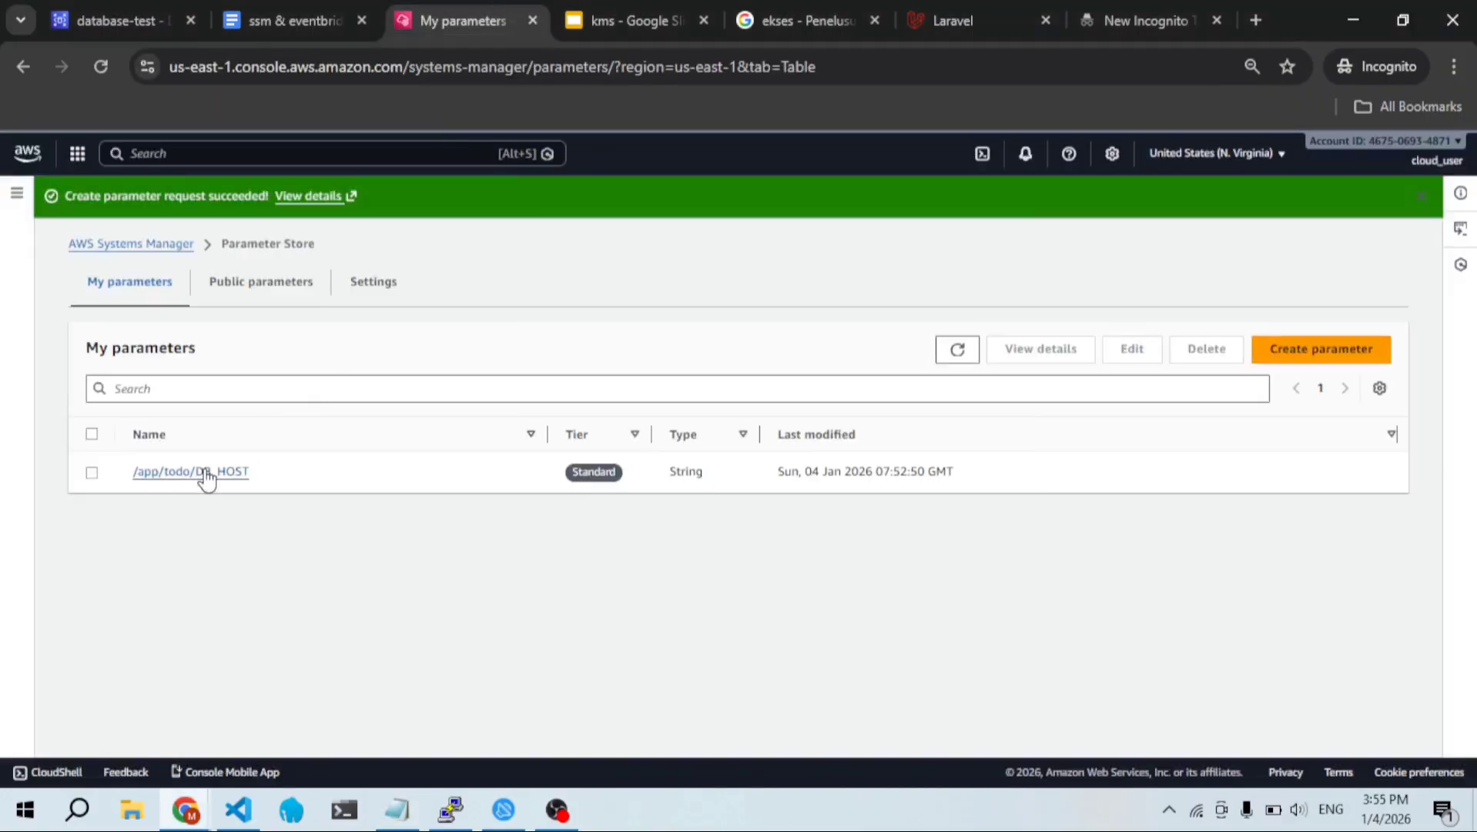
left_click(205, 473)
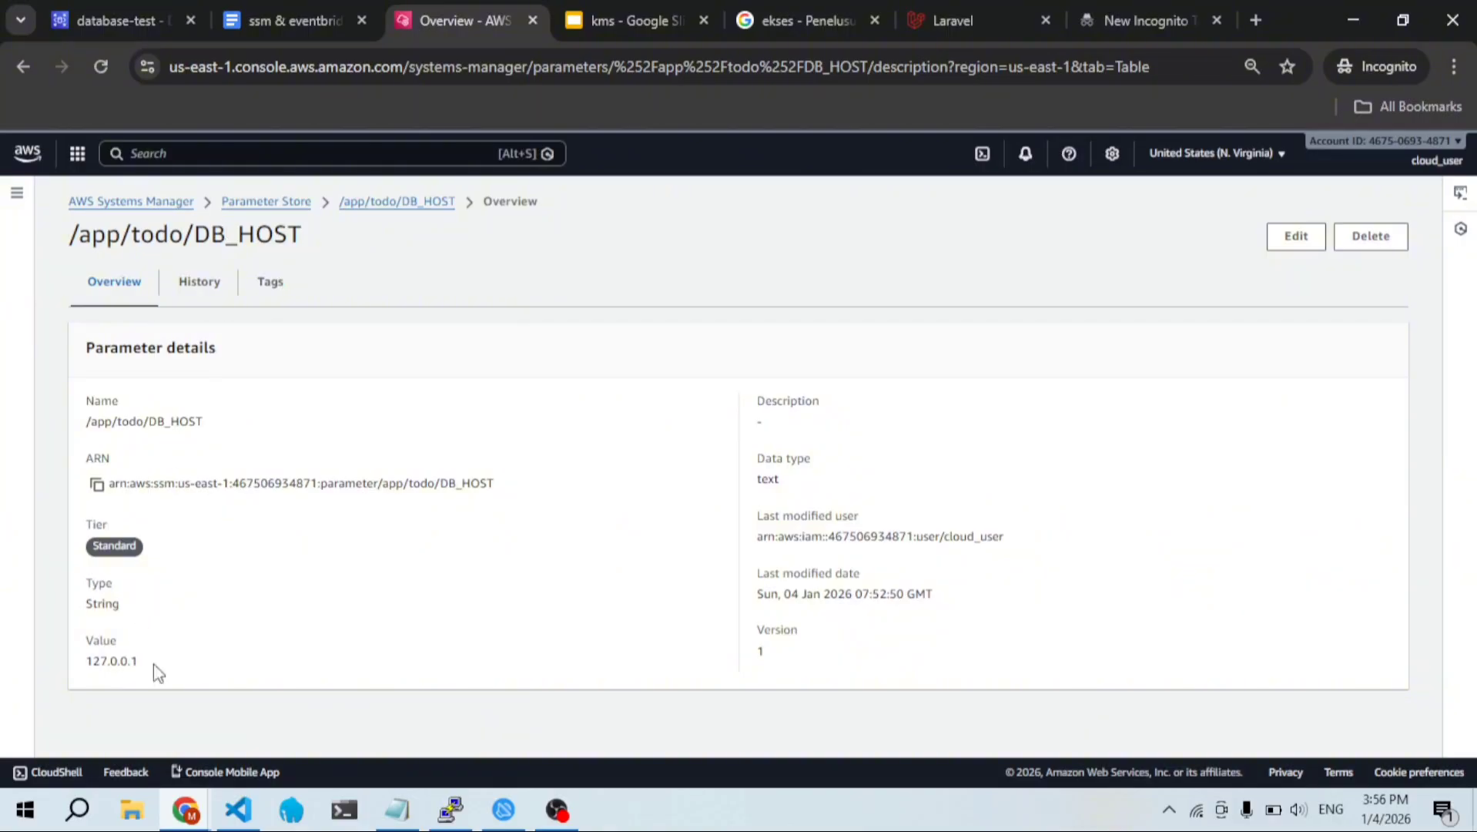
left_click(1311, 237)
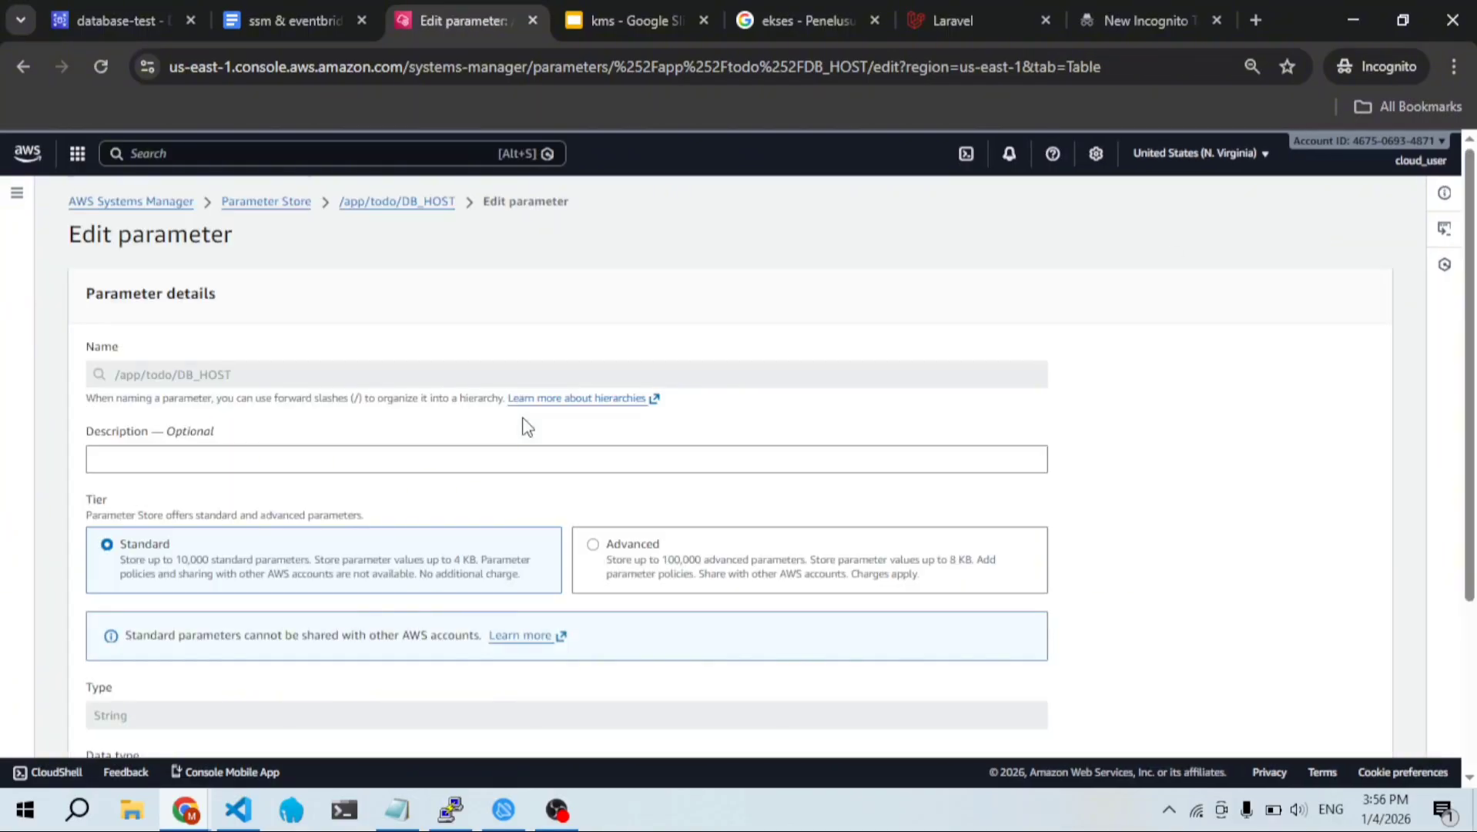
scroll(524, 426, "down", 3)
left_click(407, 812)
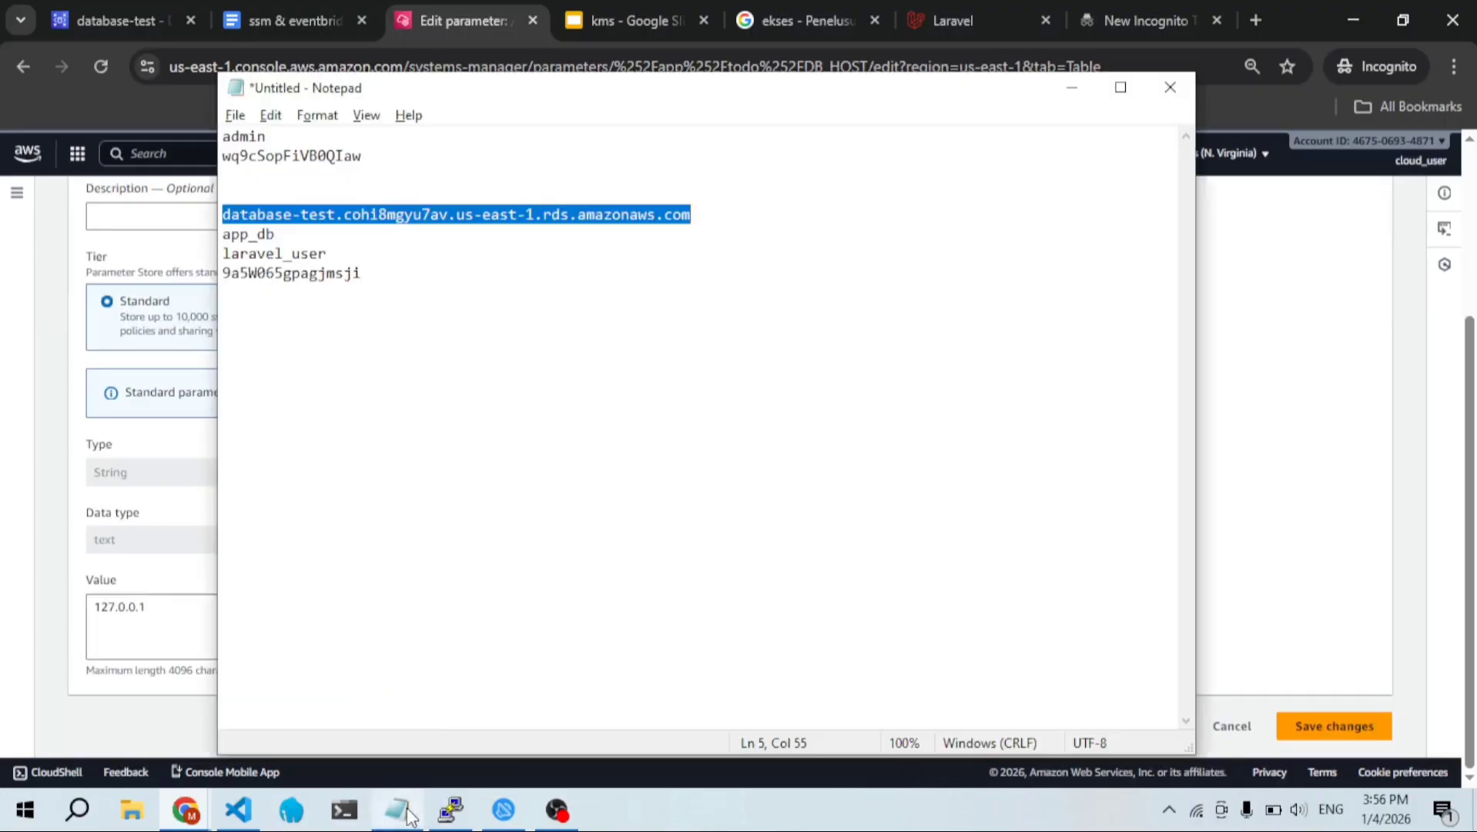
left_click_drag(729, 218, 253, 216)
key("ctrl+c")
left_click(157, 625)
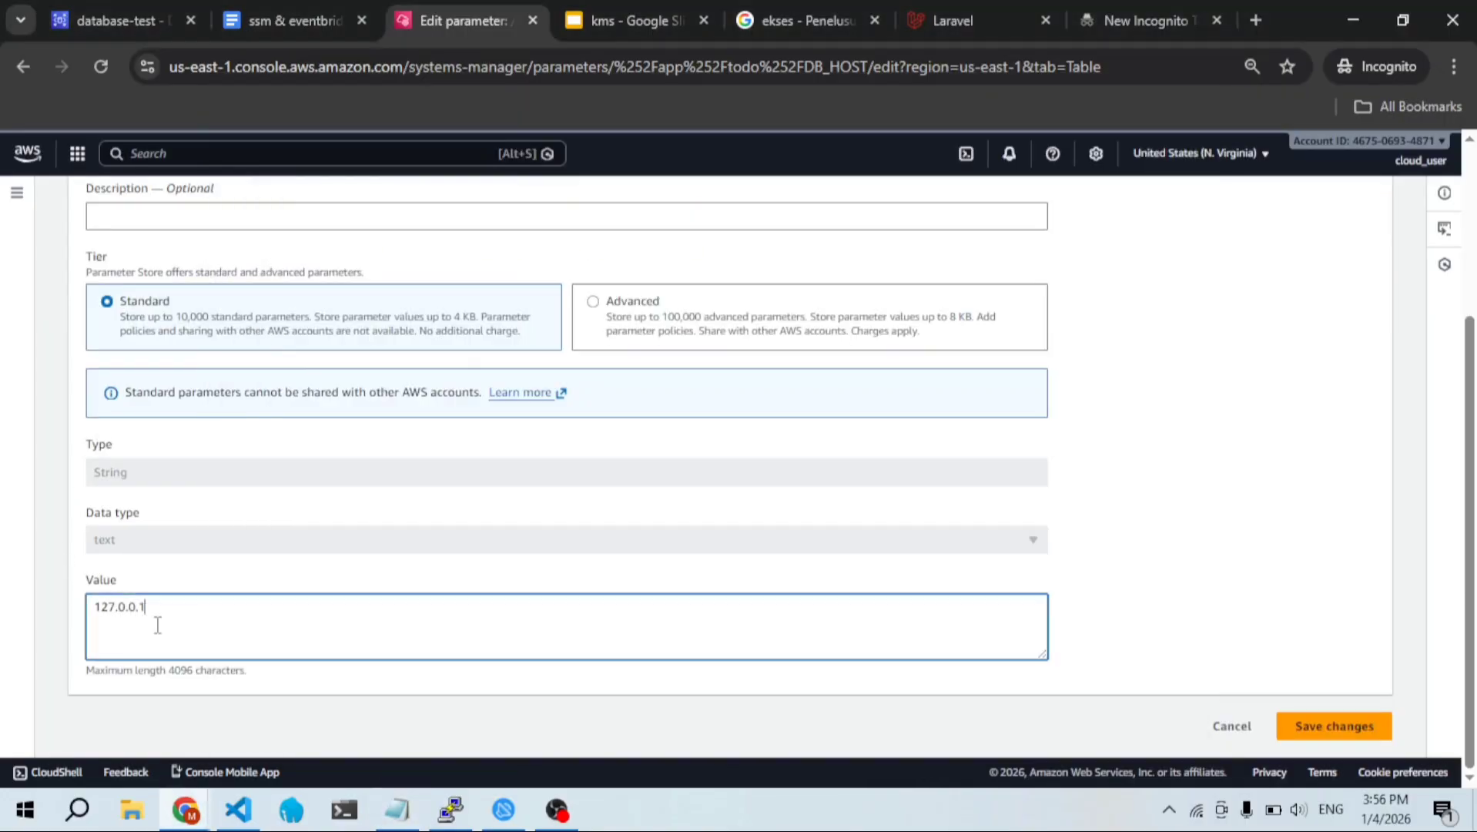
key("ctrl+a")
key("ctrl+v")
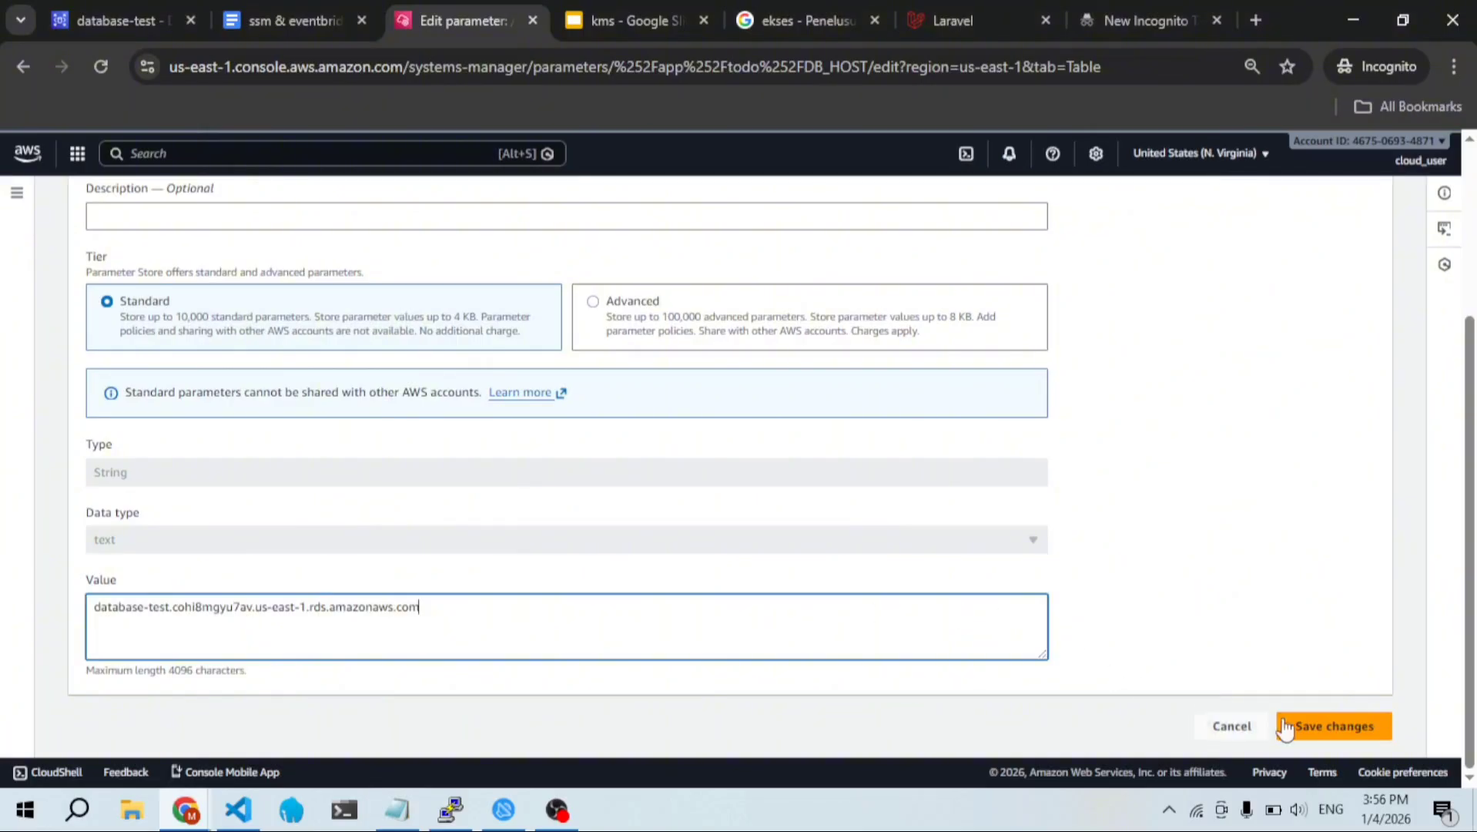
left_click(1352, 733)
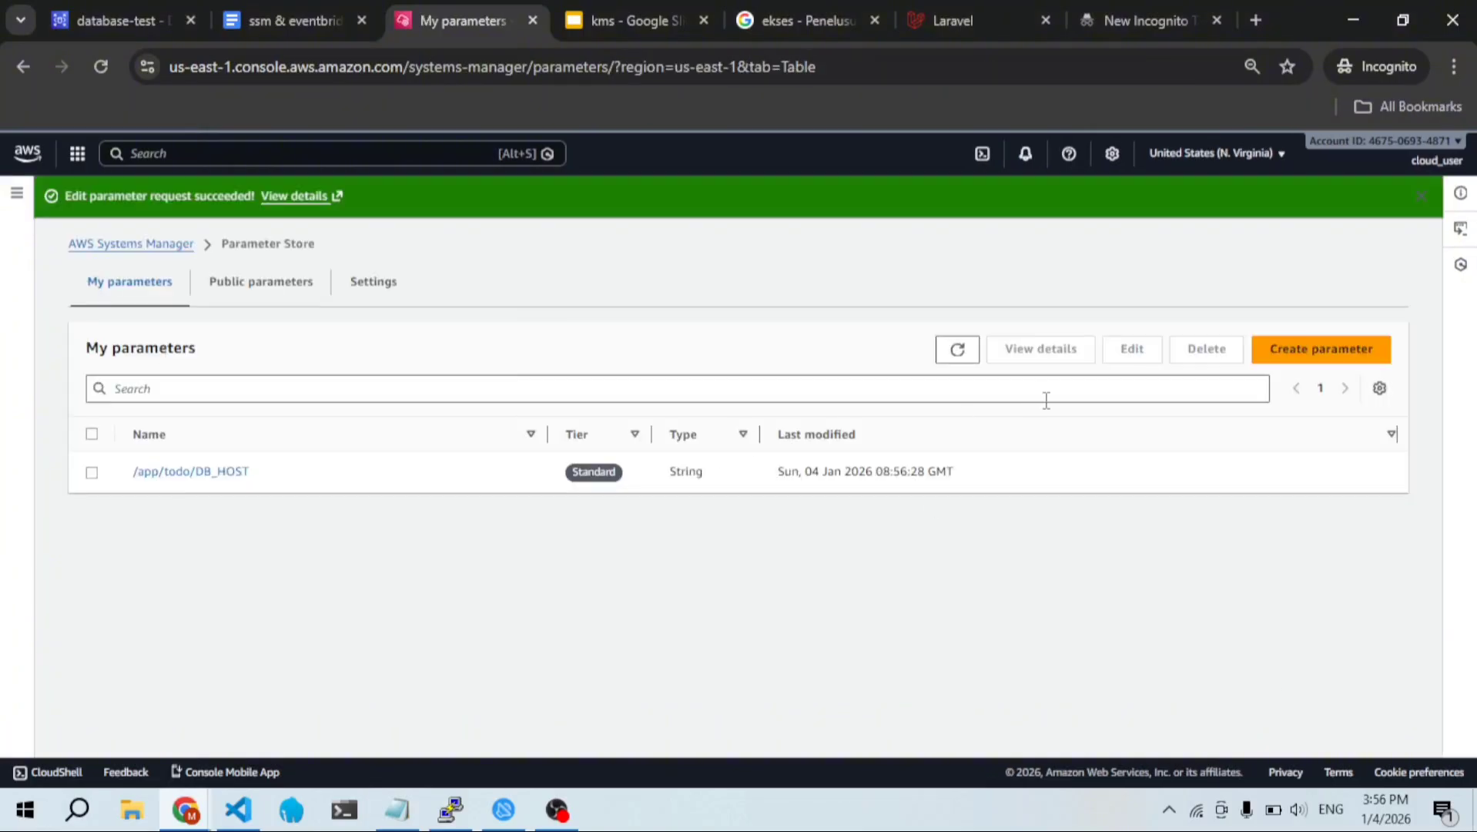
Step: Find the database name line in Notepad and copy the matching DB_DATABASE variable name from the .env output in PuTTY
key("alt+Tab")
left_click(320, 240)
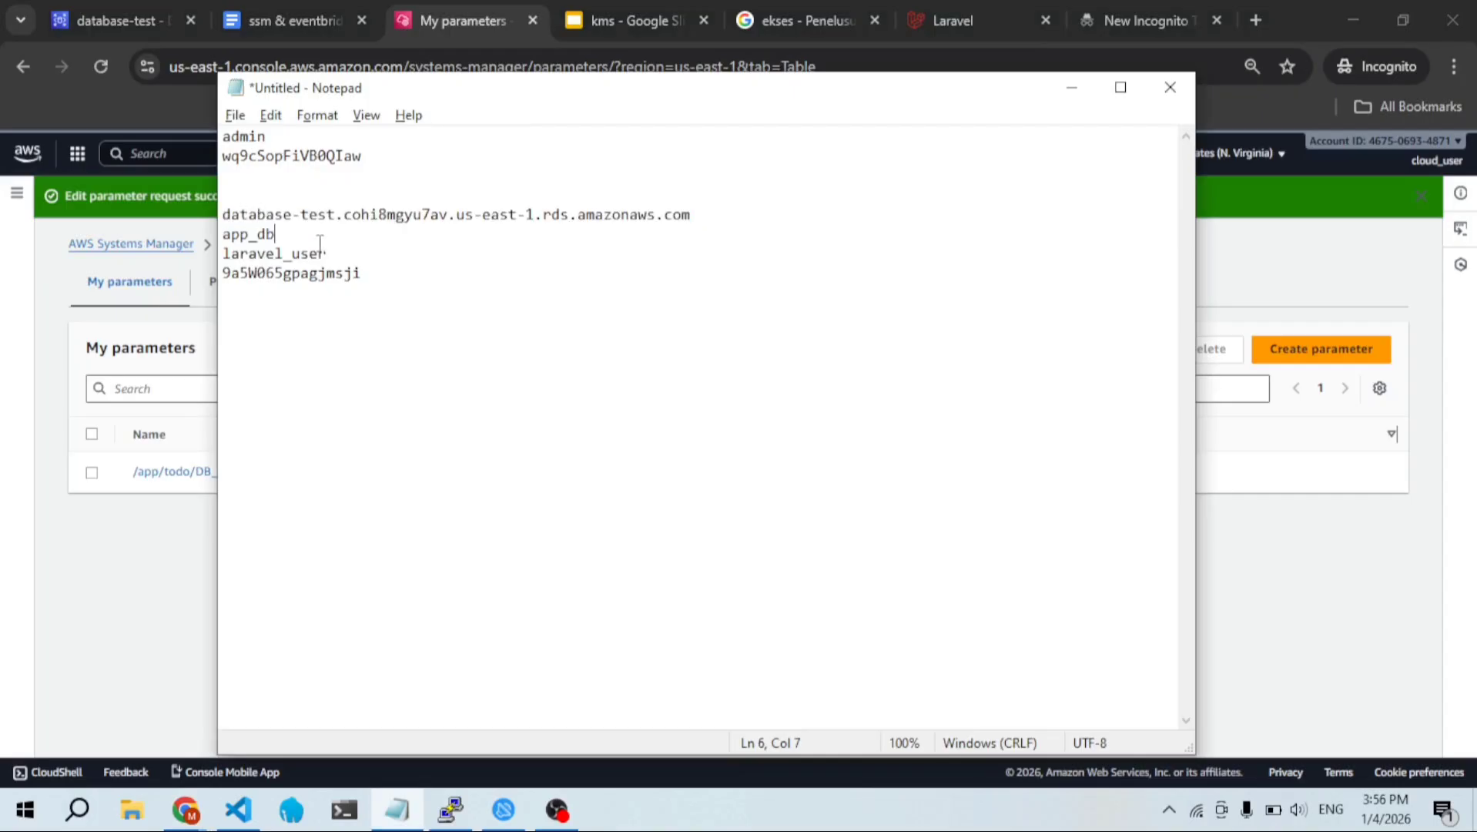
key("shift+Home")
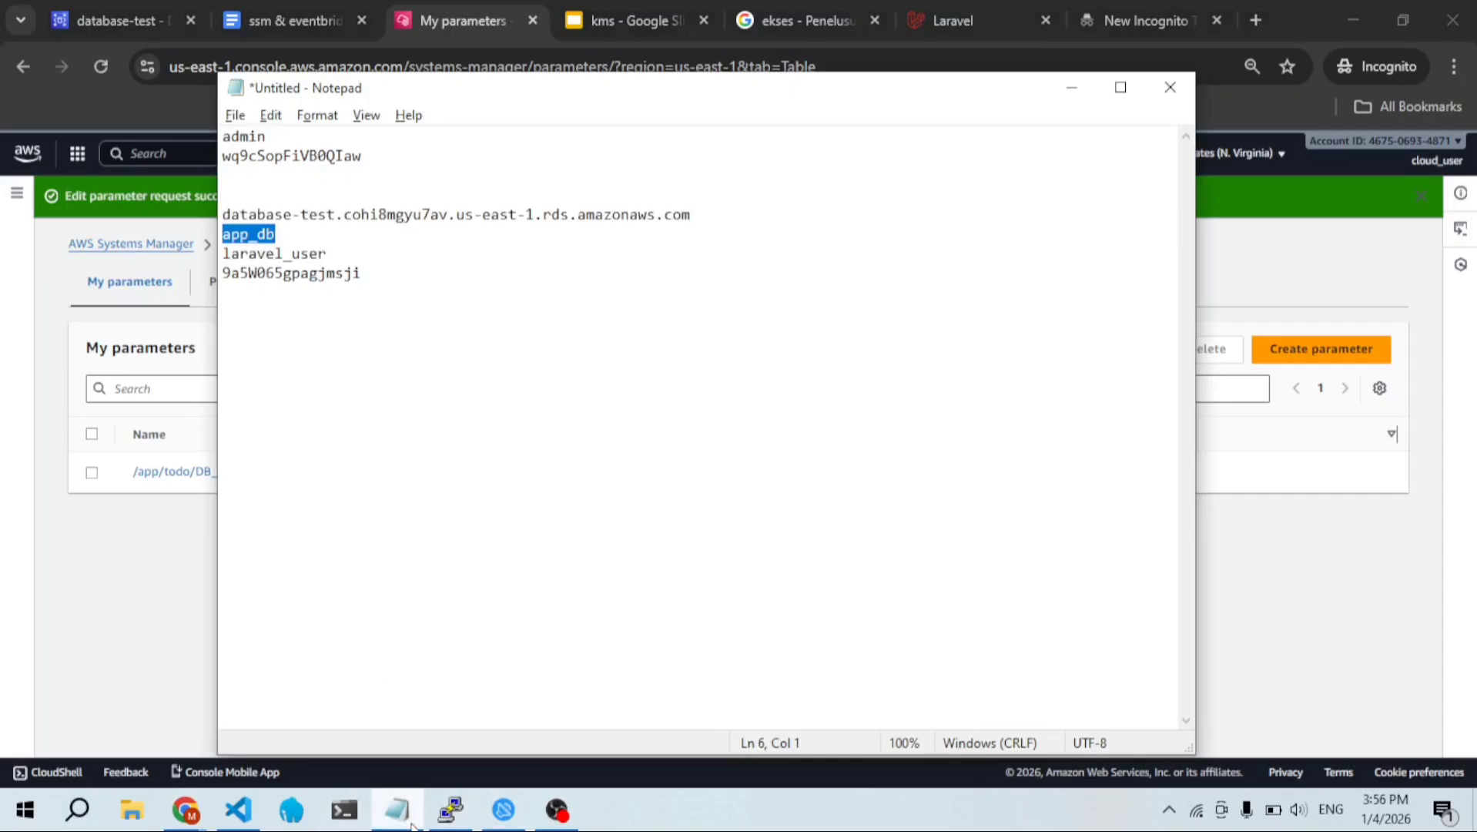
left_click(451, 809)
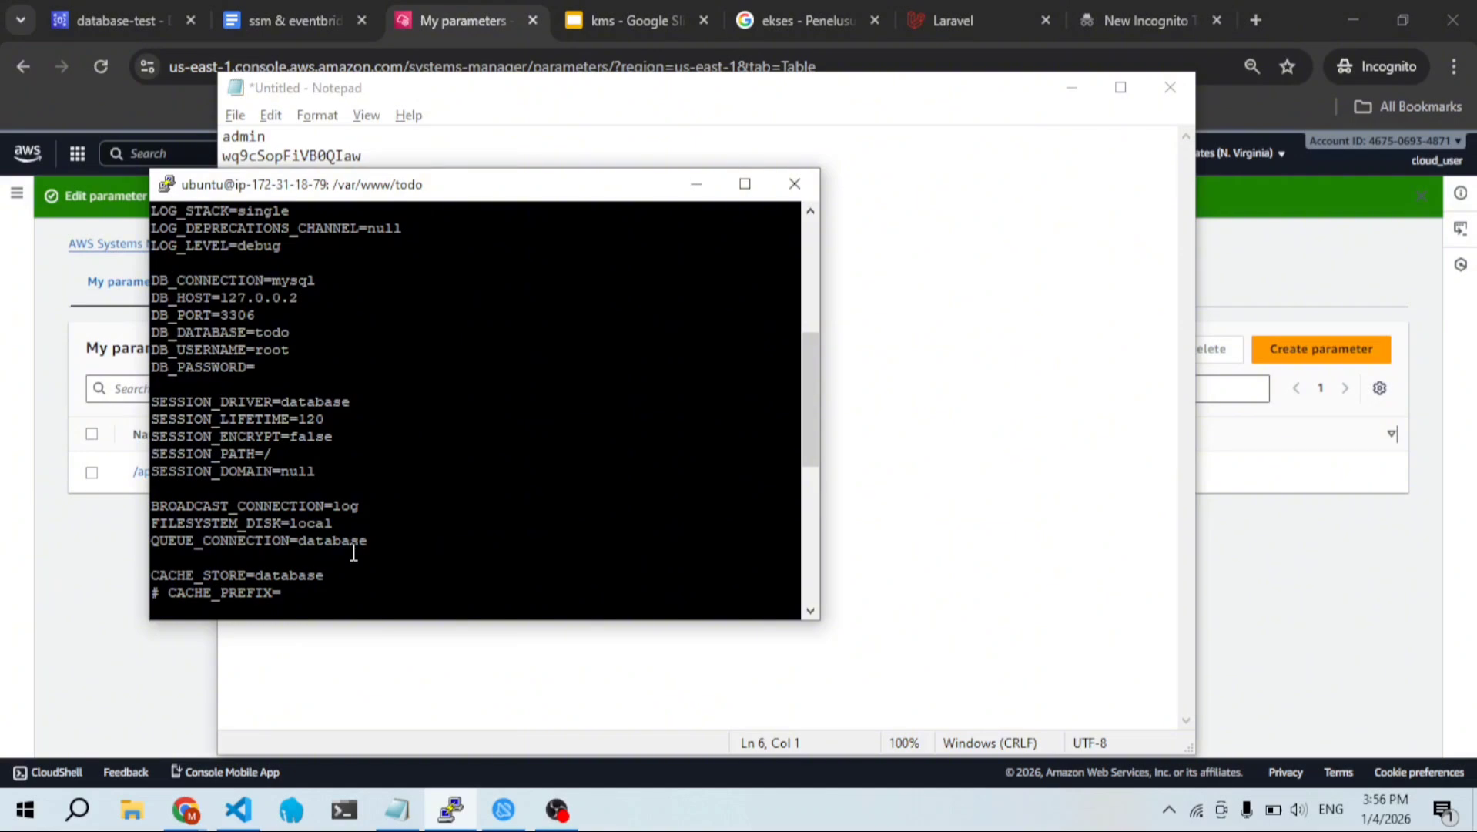
double_click(184, 332)
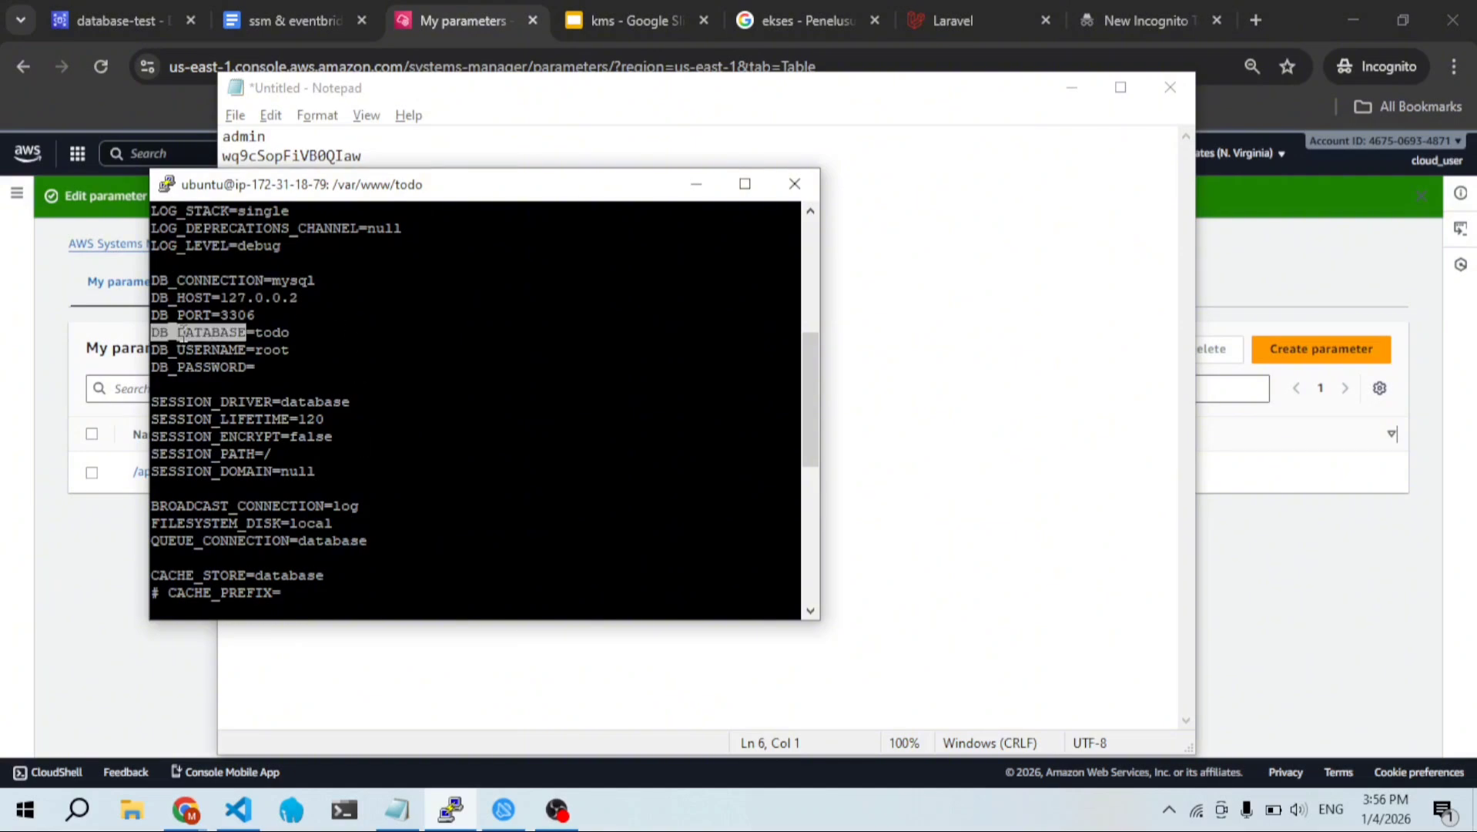
left_click(107, 578)
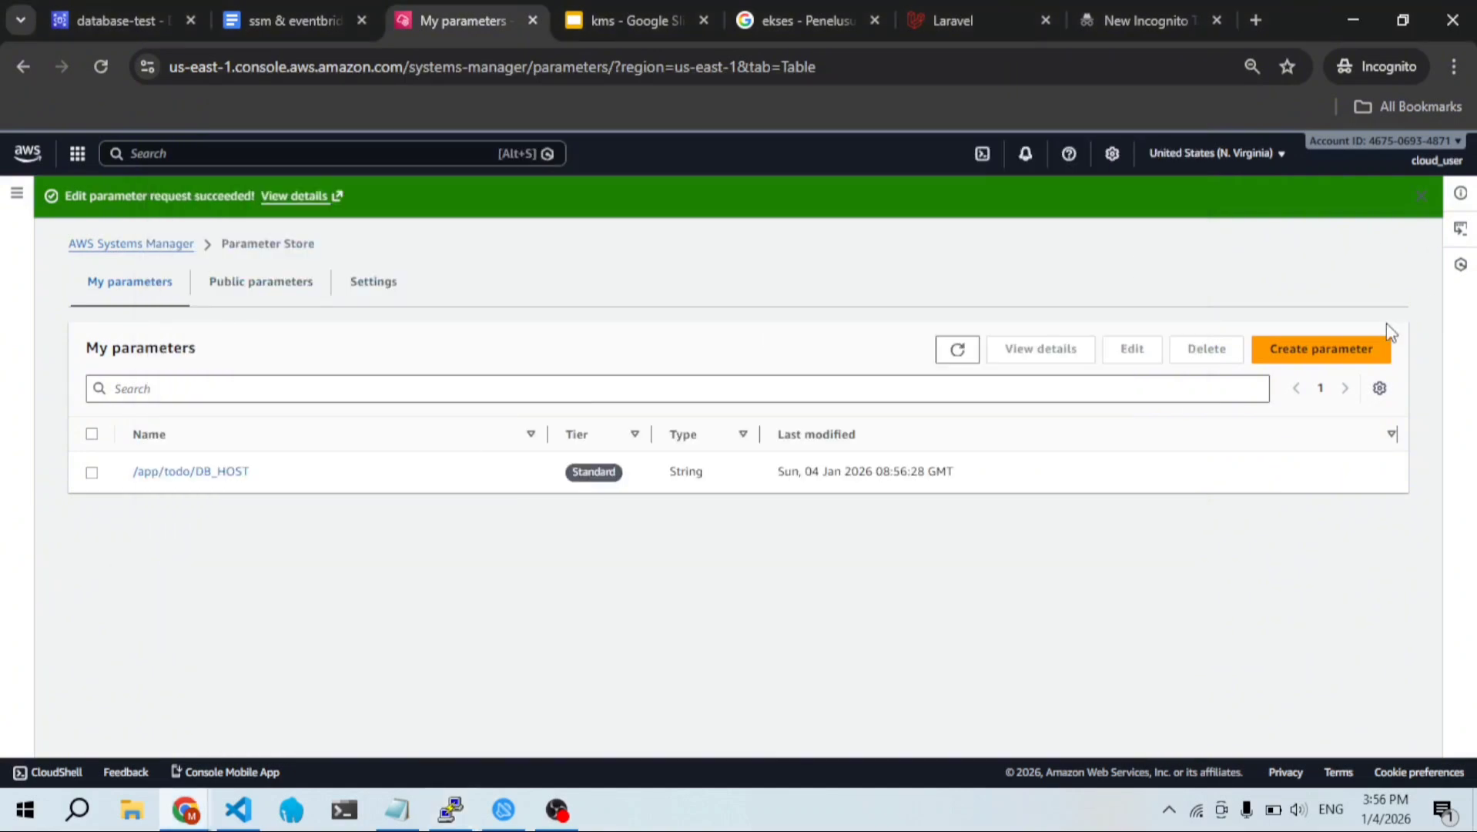
Step: Start a new parameter in the Parameter Store and name it /app/todo/DB_DATABASE, using the existing /app/todo/ path
left_click(1313, 359)
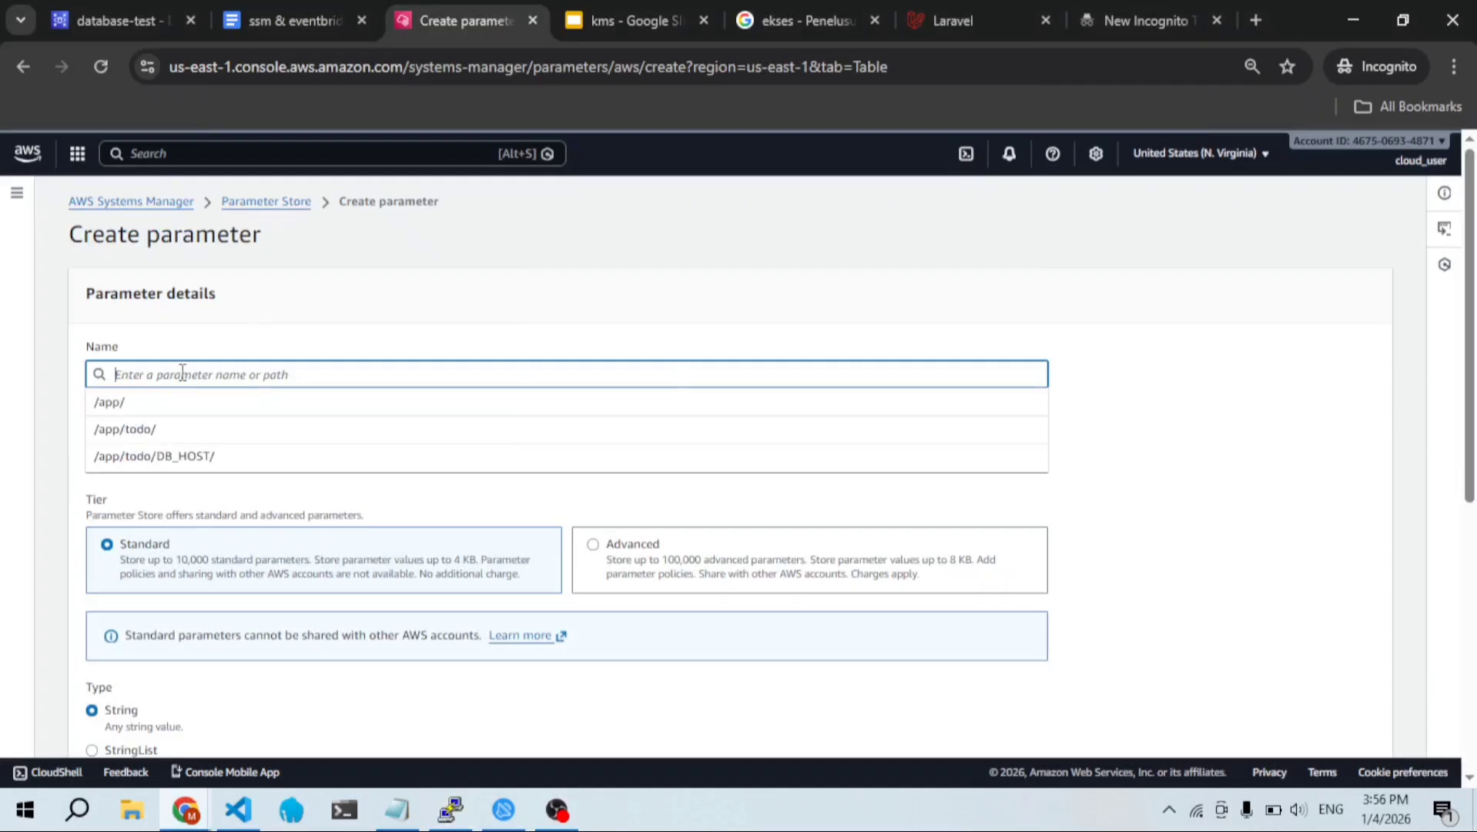
left_click(176, 438)
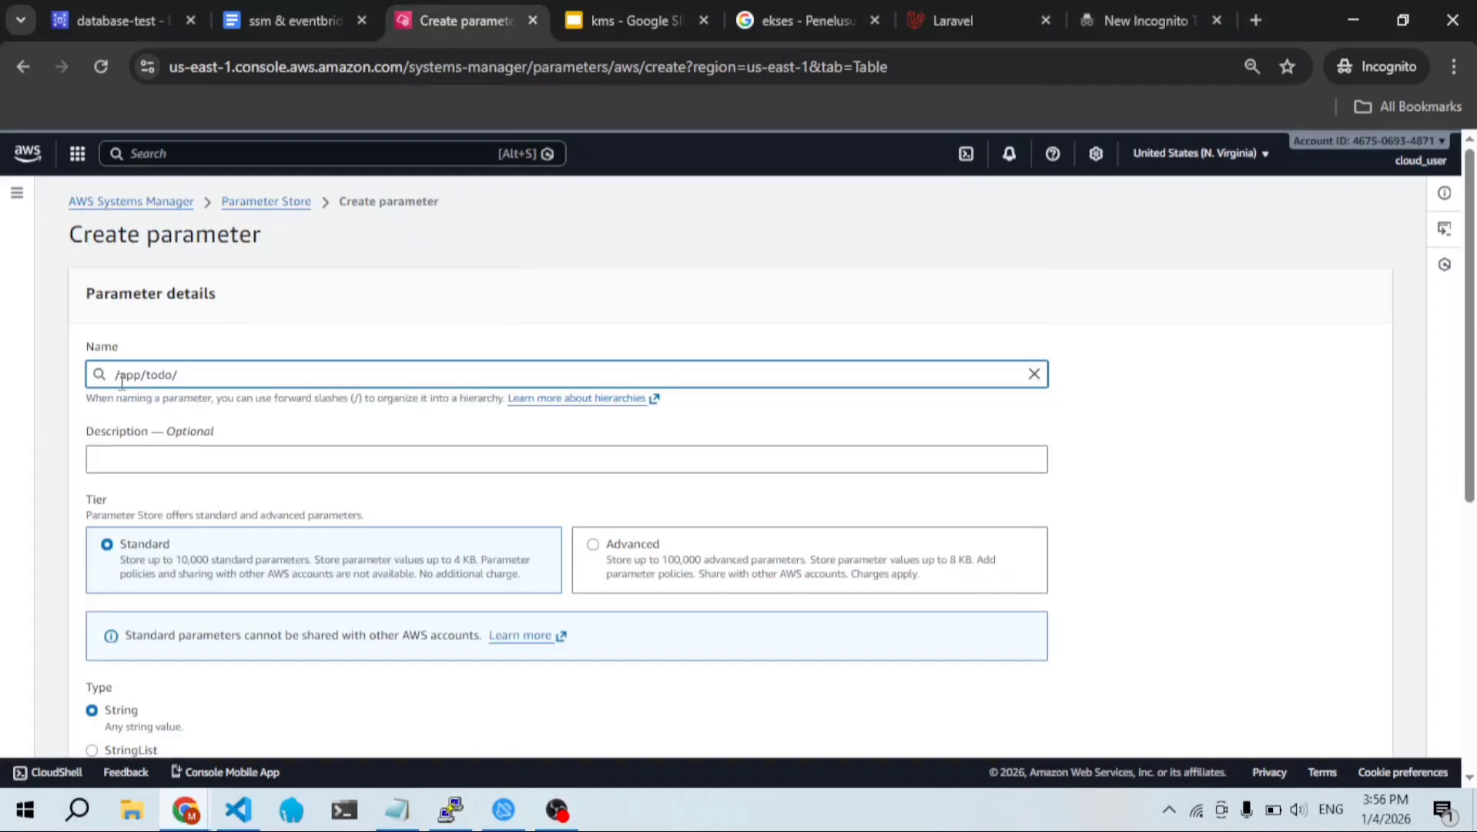
left_click(222, 373)
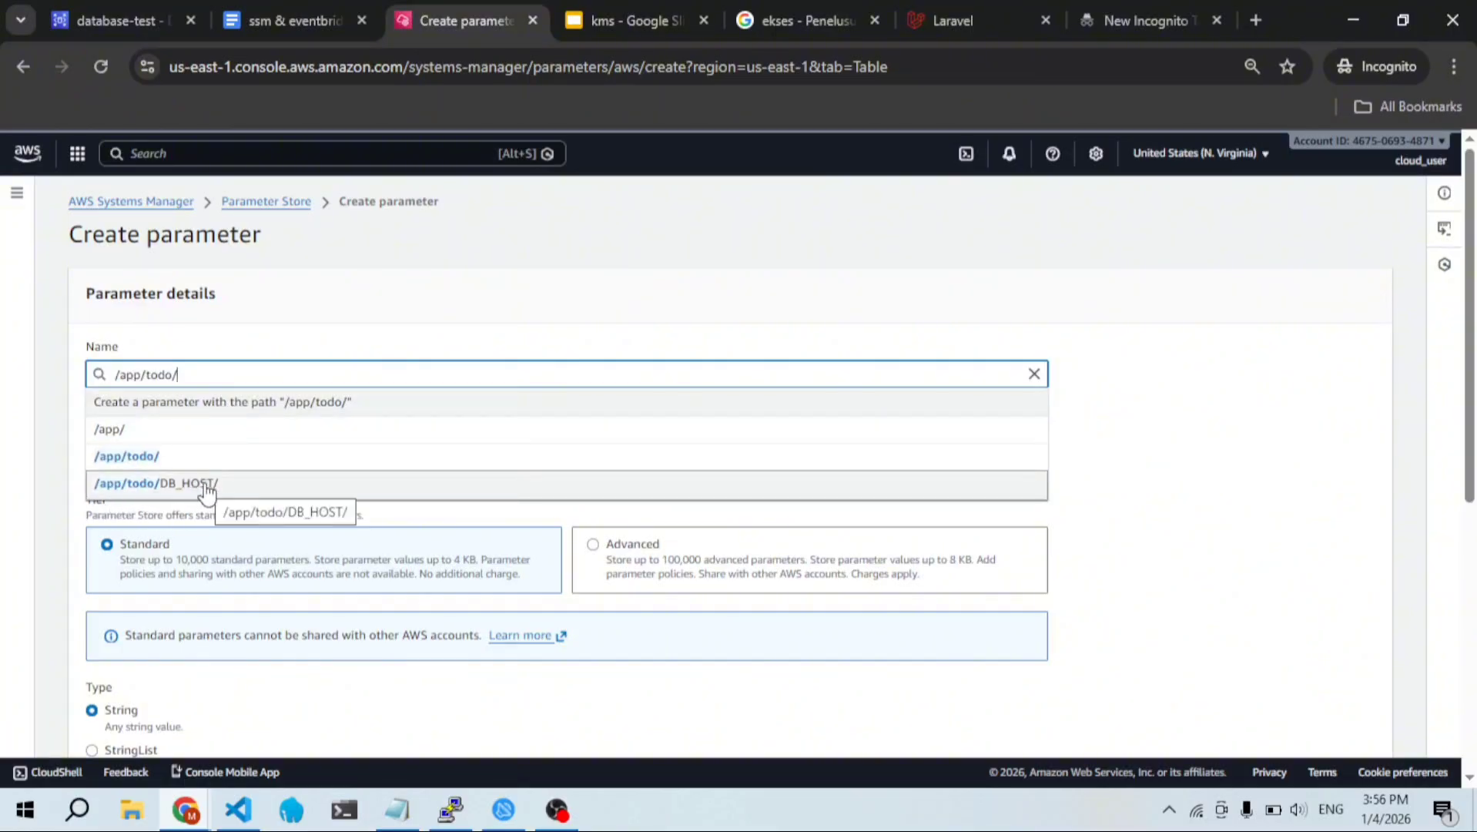
left_click(277, 335)
key("alt+Tab")
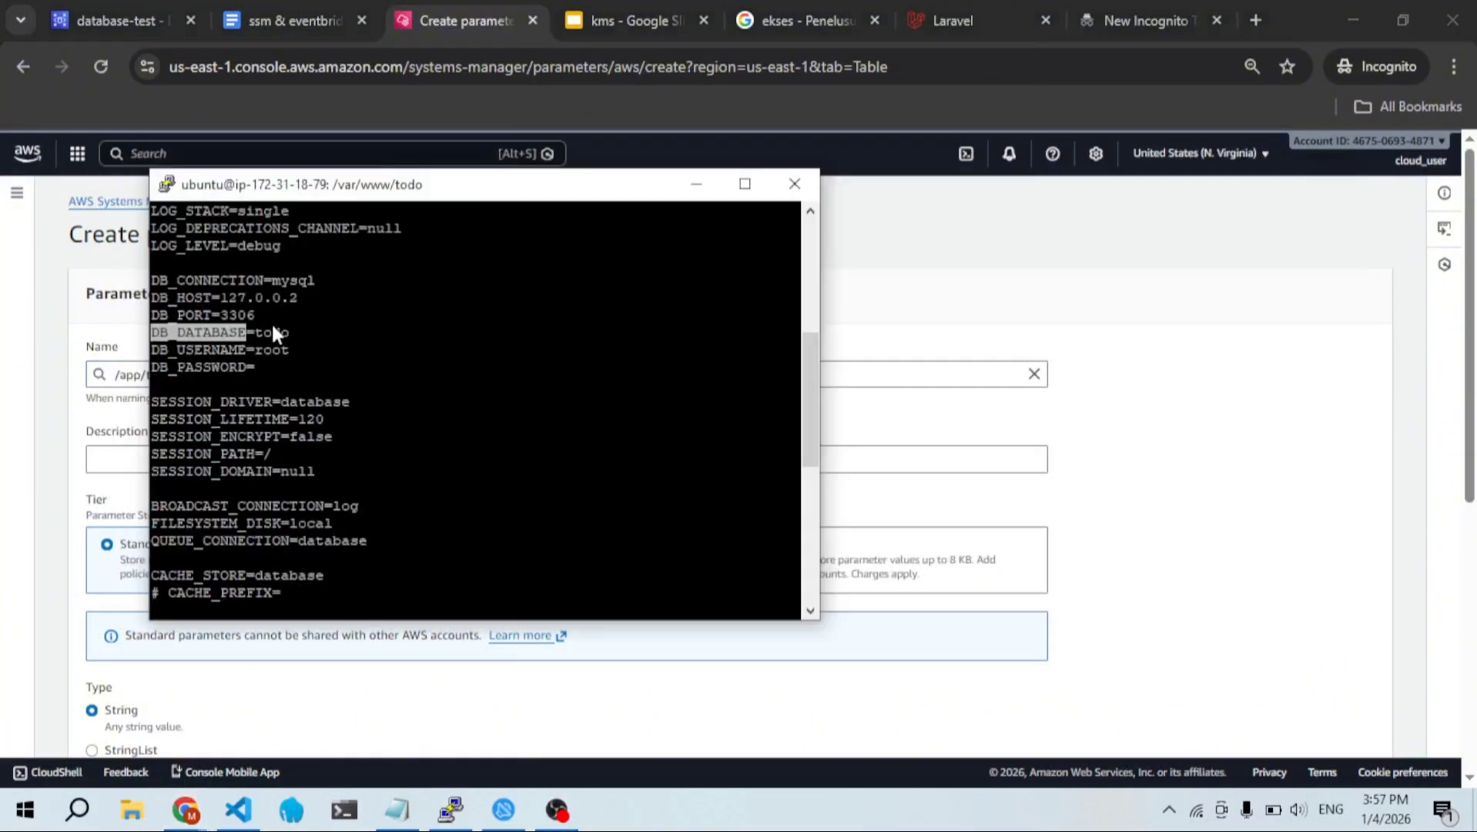
key("ctrl+c")
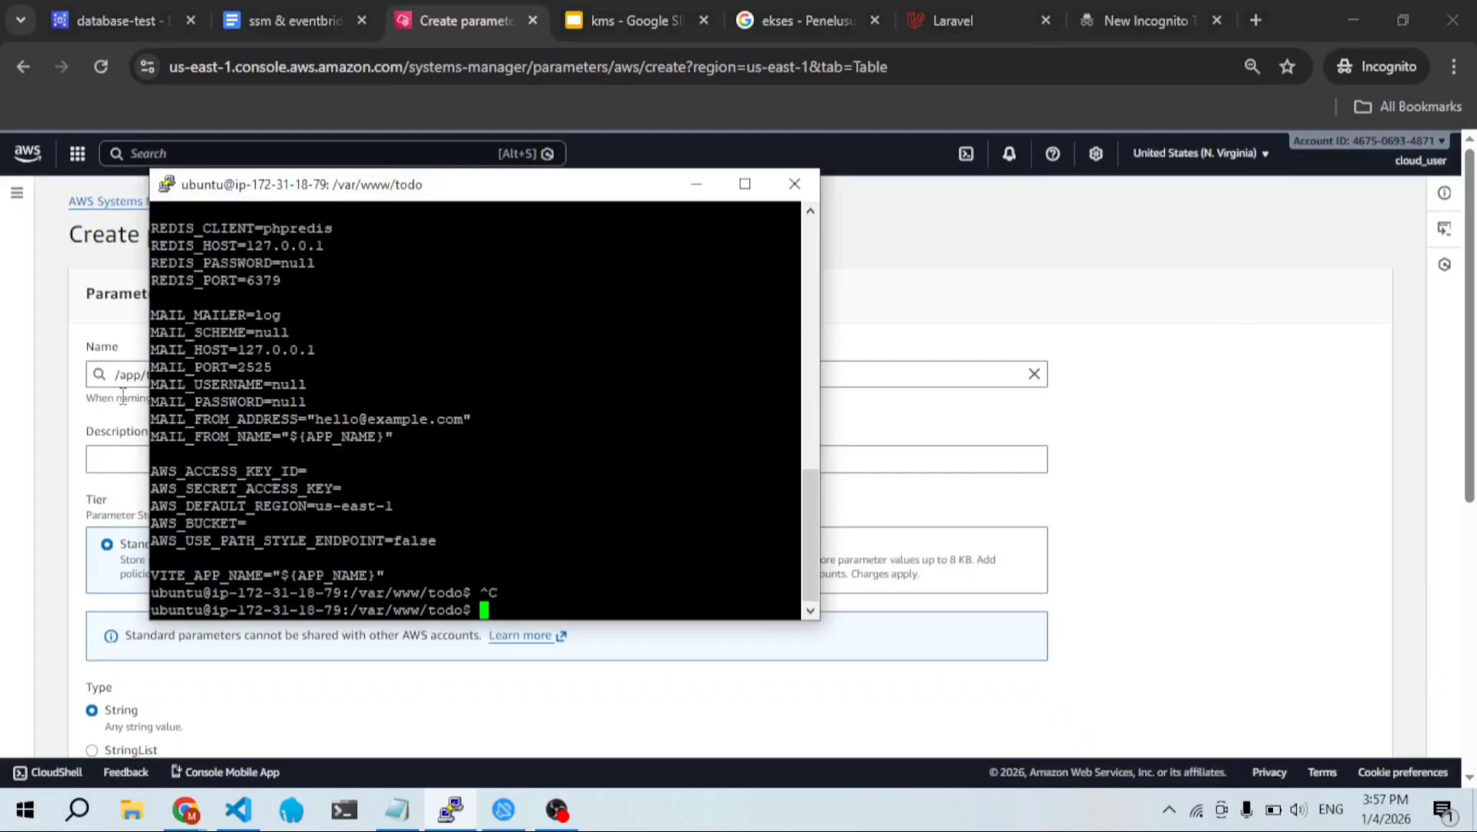
left_click(122, 393)
left_click(229, 365)
key("ctrl+v")
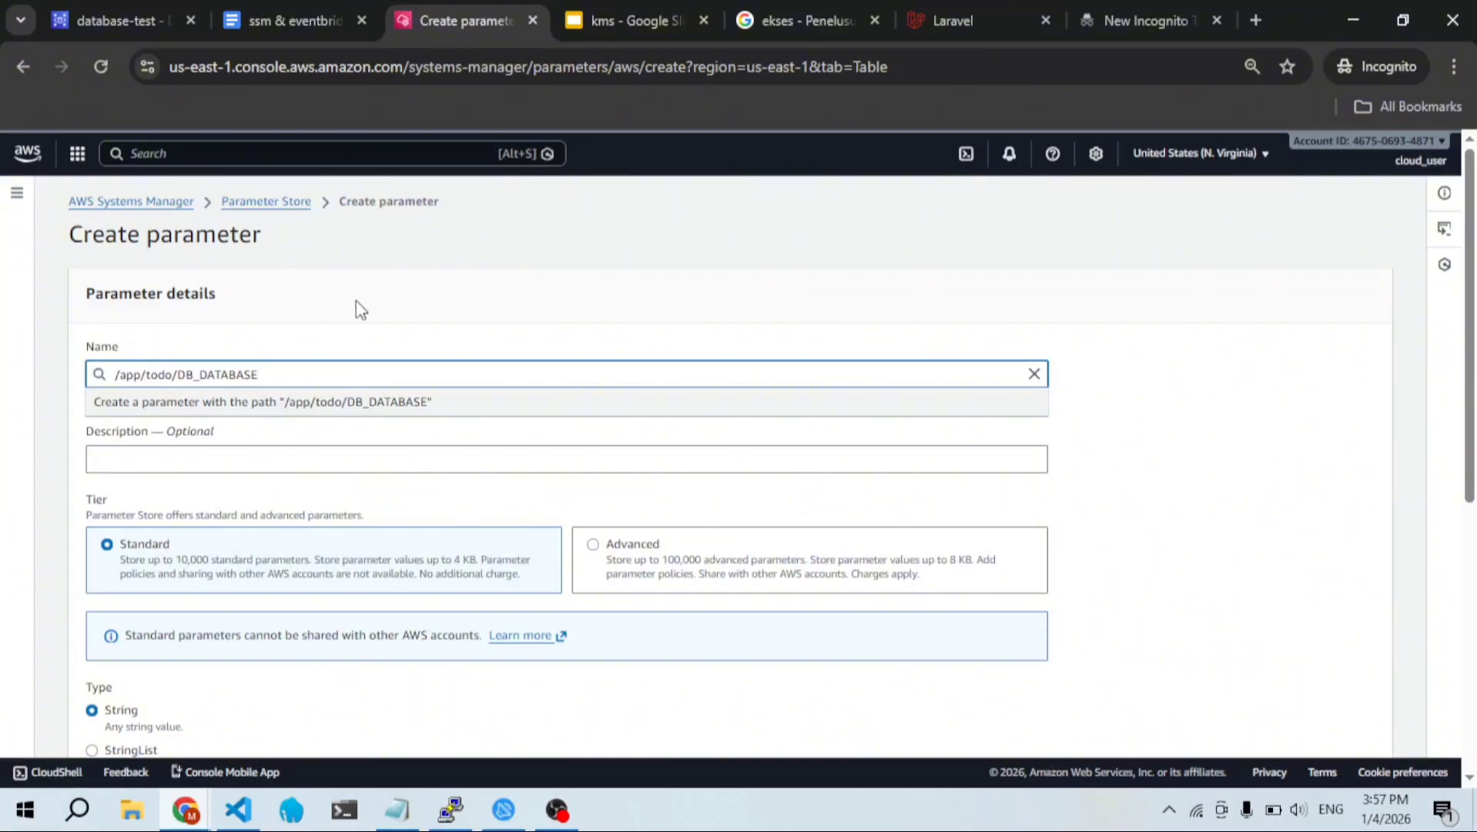
left_click(268, 423)
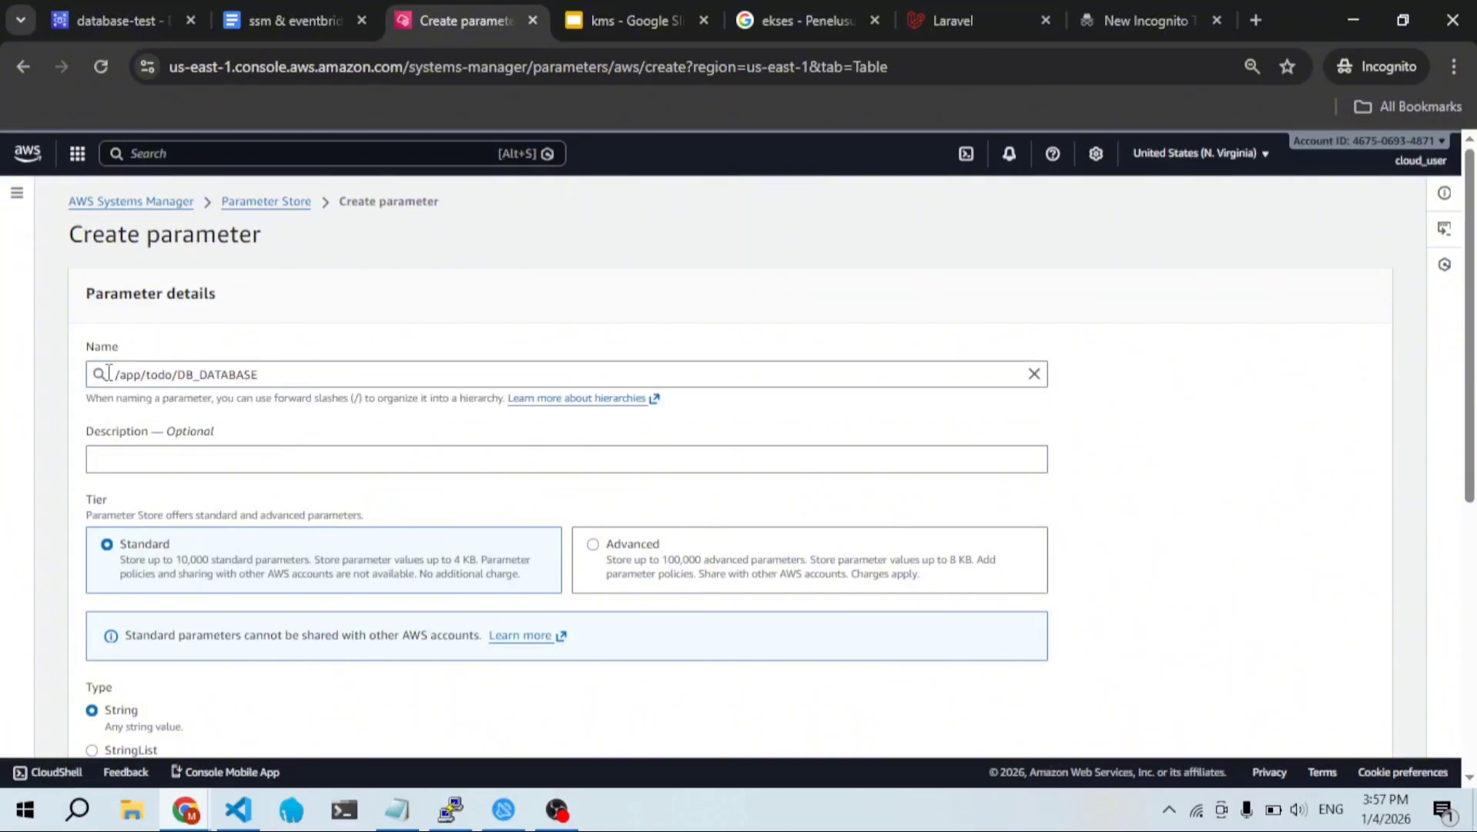
left_click_drag(110, 373, 174, 376)
left_click(297, 346)
Step: Set the parameter's value to app_db, copied from Notepad, and create it as a Standard String parameter
scroll(299, 346, "down", 1)
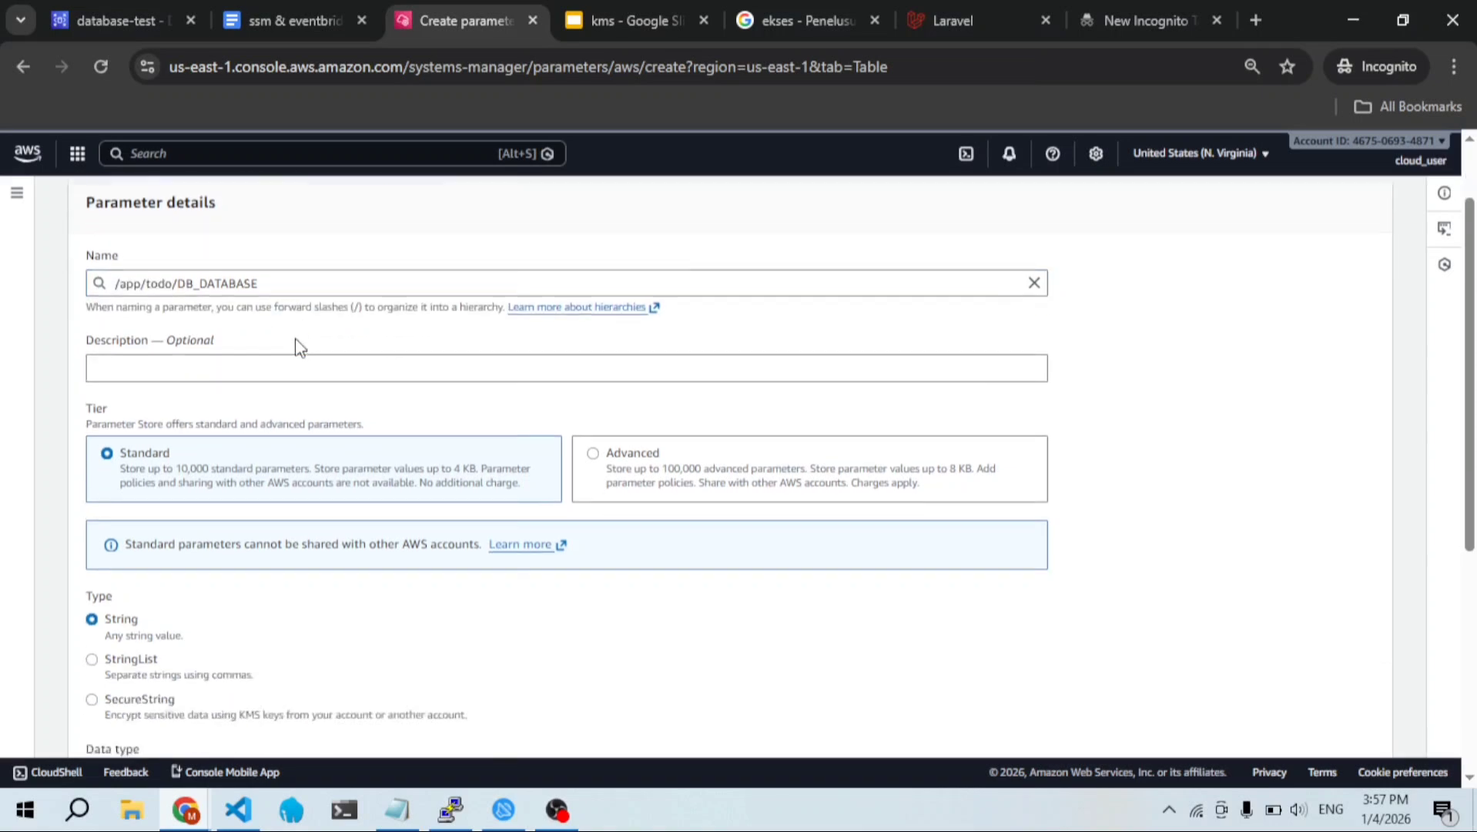
scroll(299, 347, "down", 2)
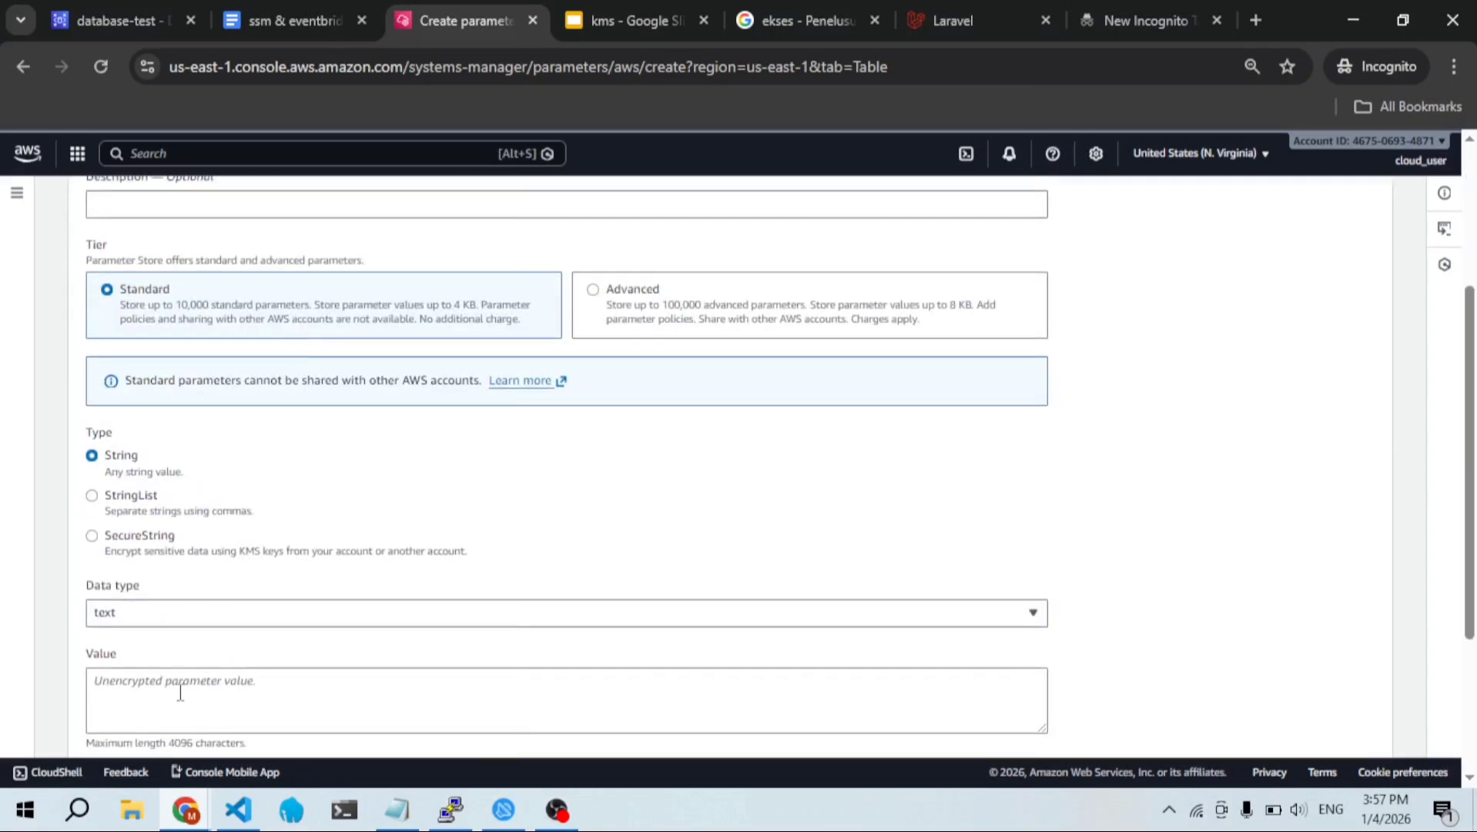
scroll(180, 693, "up", 3)
scroll(182, 695, "down", 4)
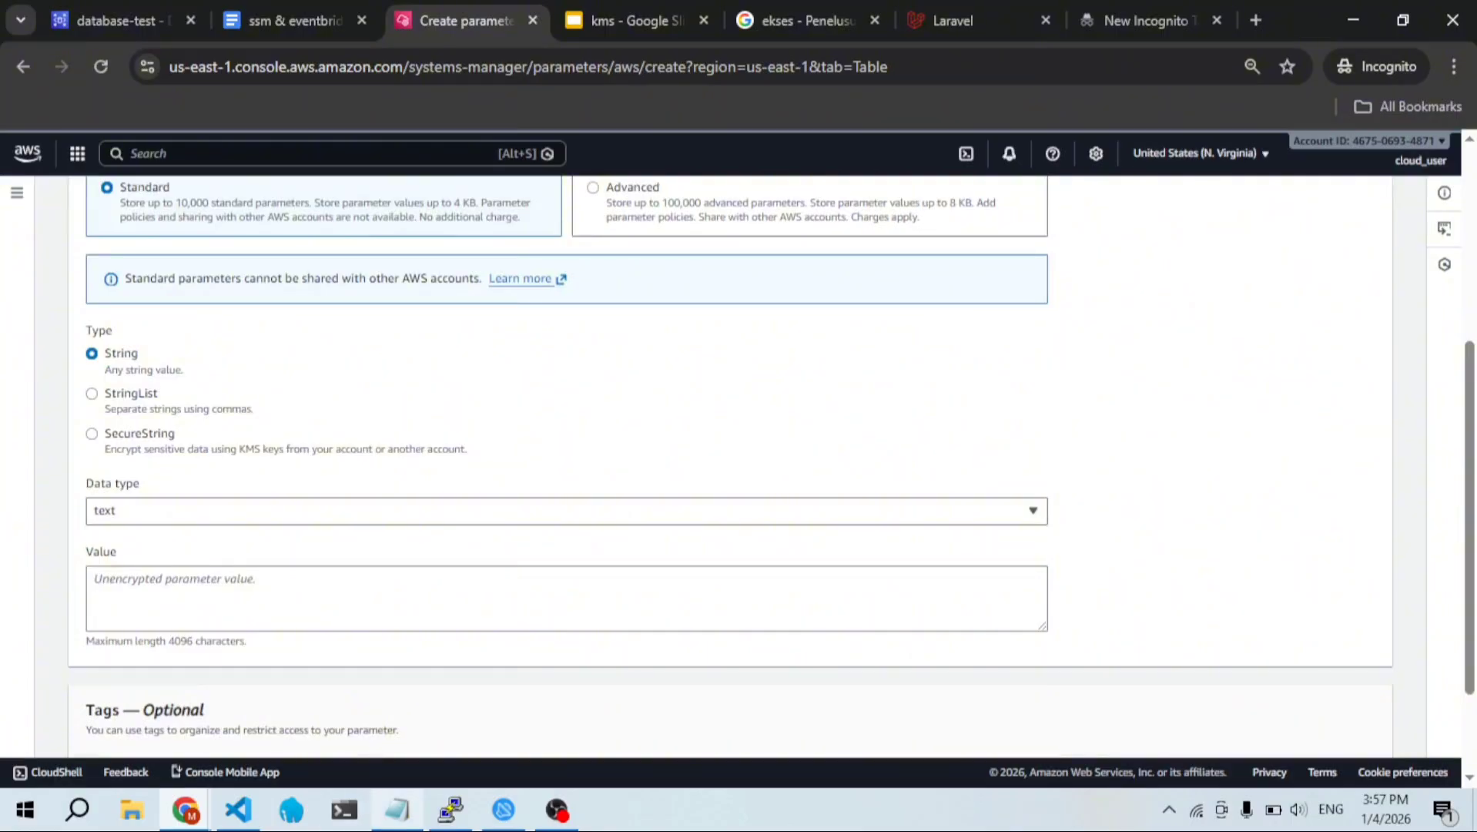
left_click(396, 809)
left_click(319, 229)
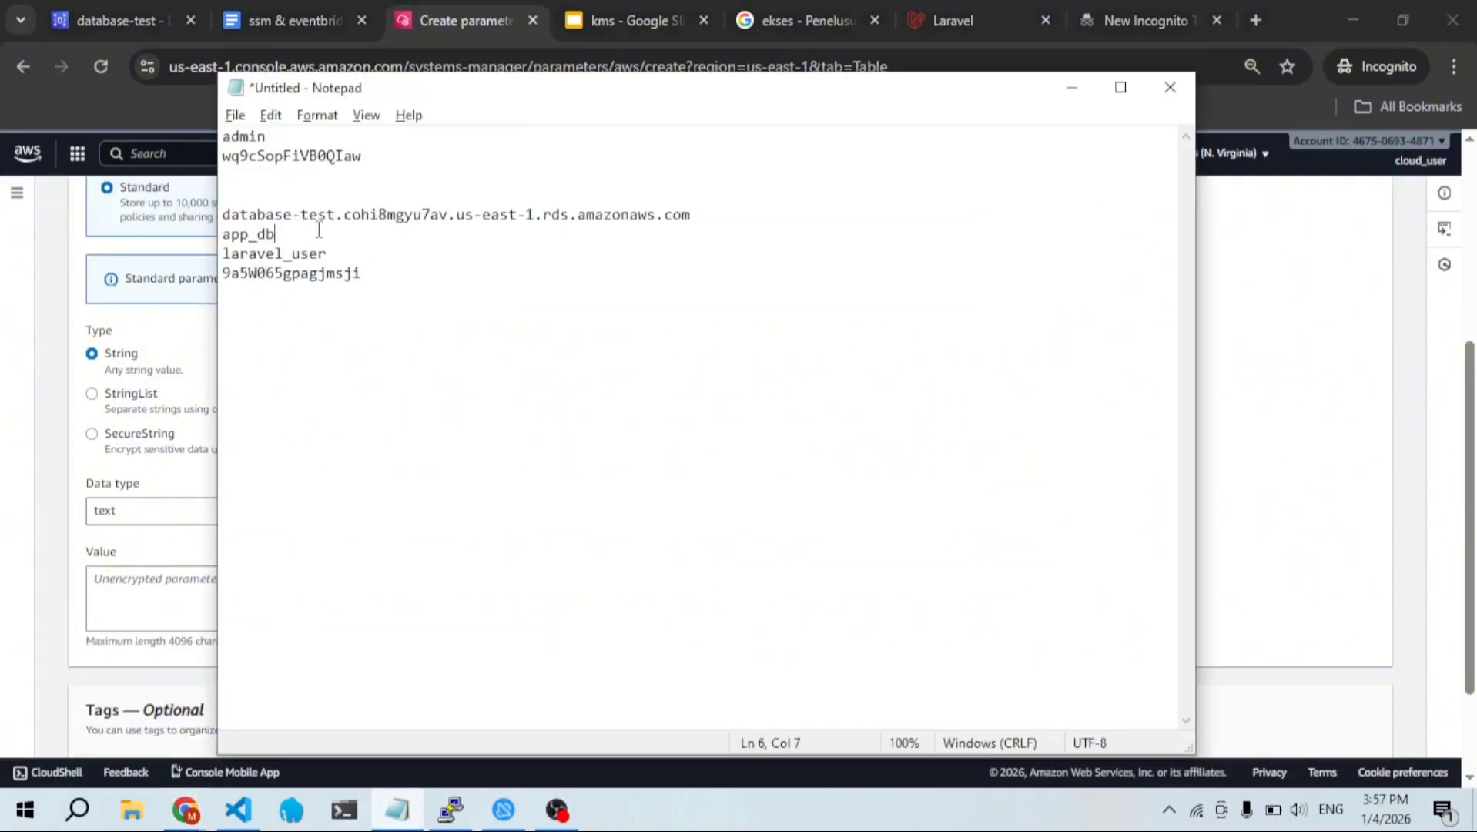
key("shift+Home")
key("ctrl+c")
left_click(112, 592)
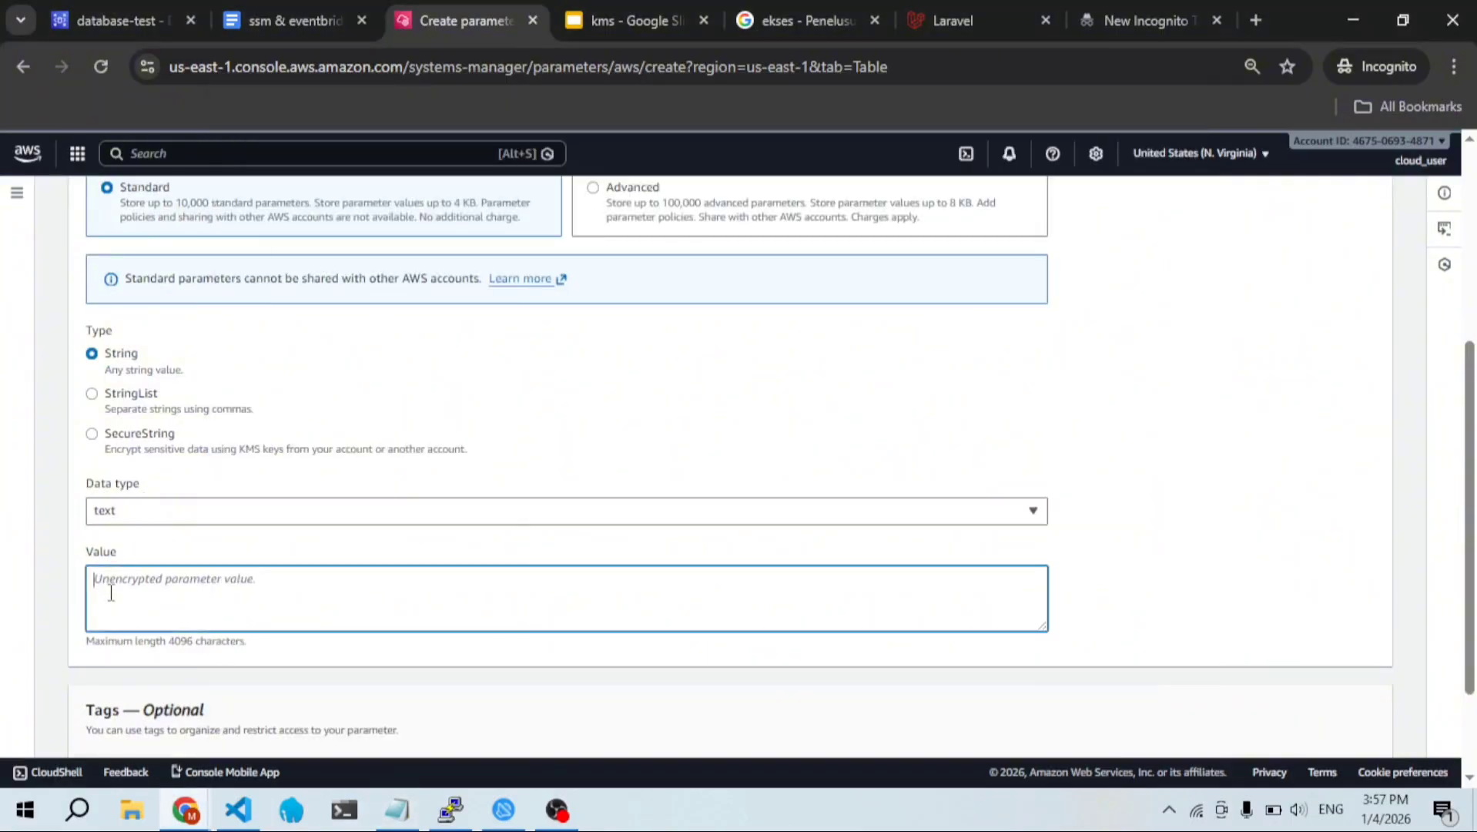
key("ctrl+v")
scroll(1170, 453, "down", 2)
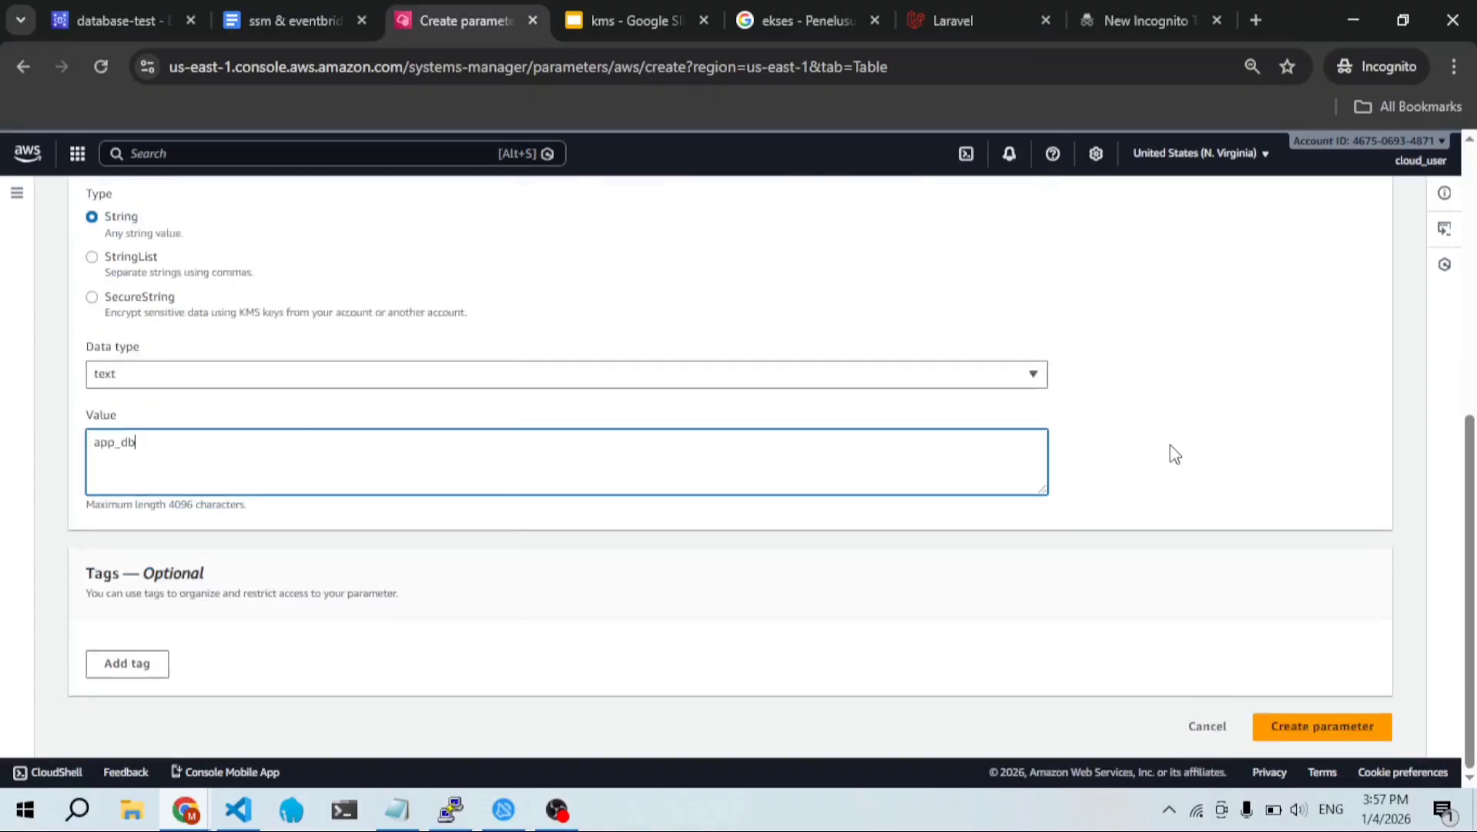
left_click(1286, 731)
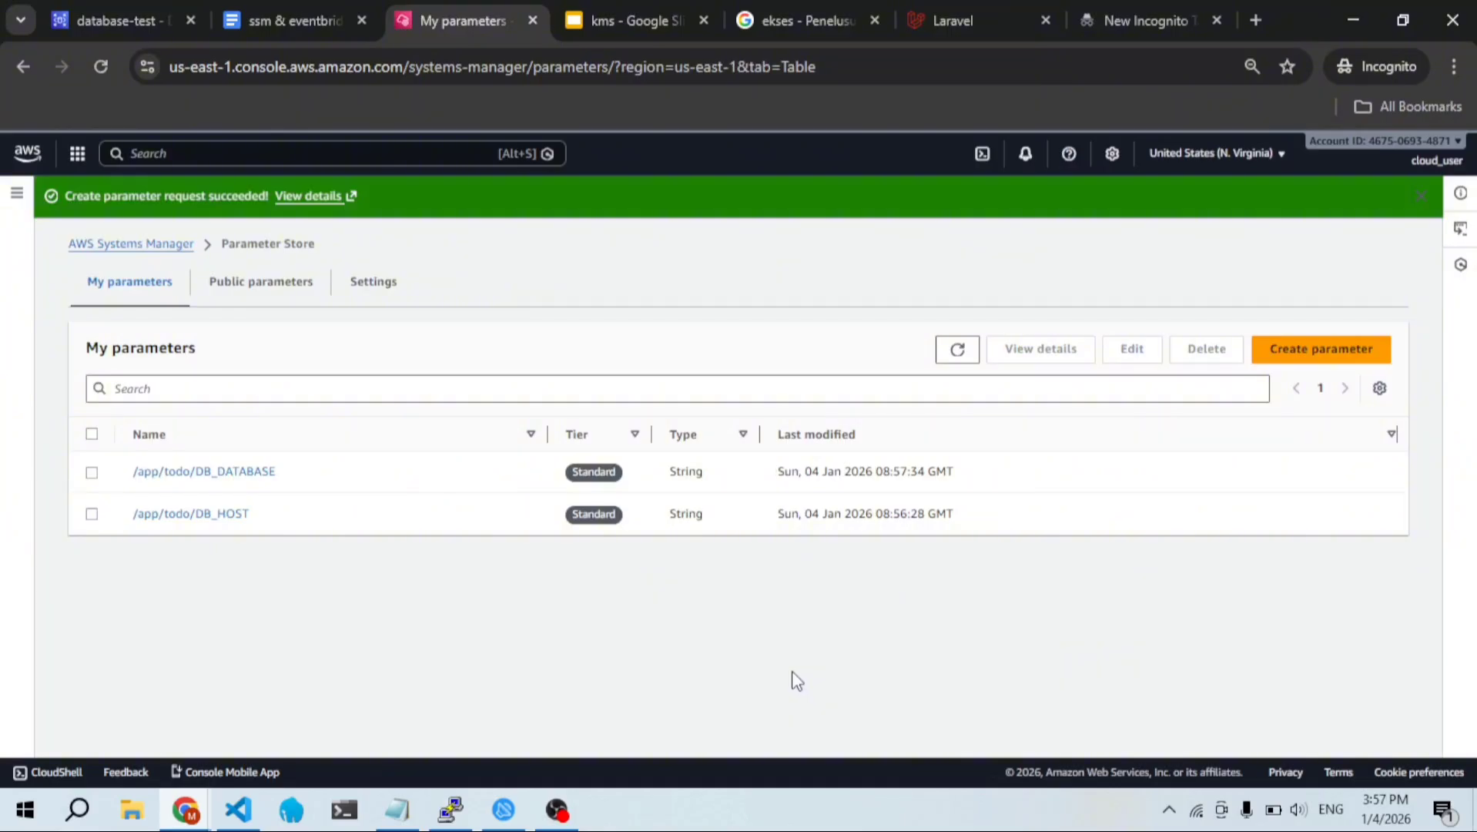
Step: Select the laravel_user line in Notepad and return to the parameter list in the browser
key("alt+Tab")
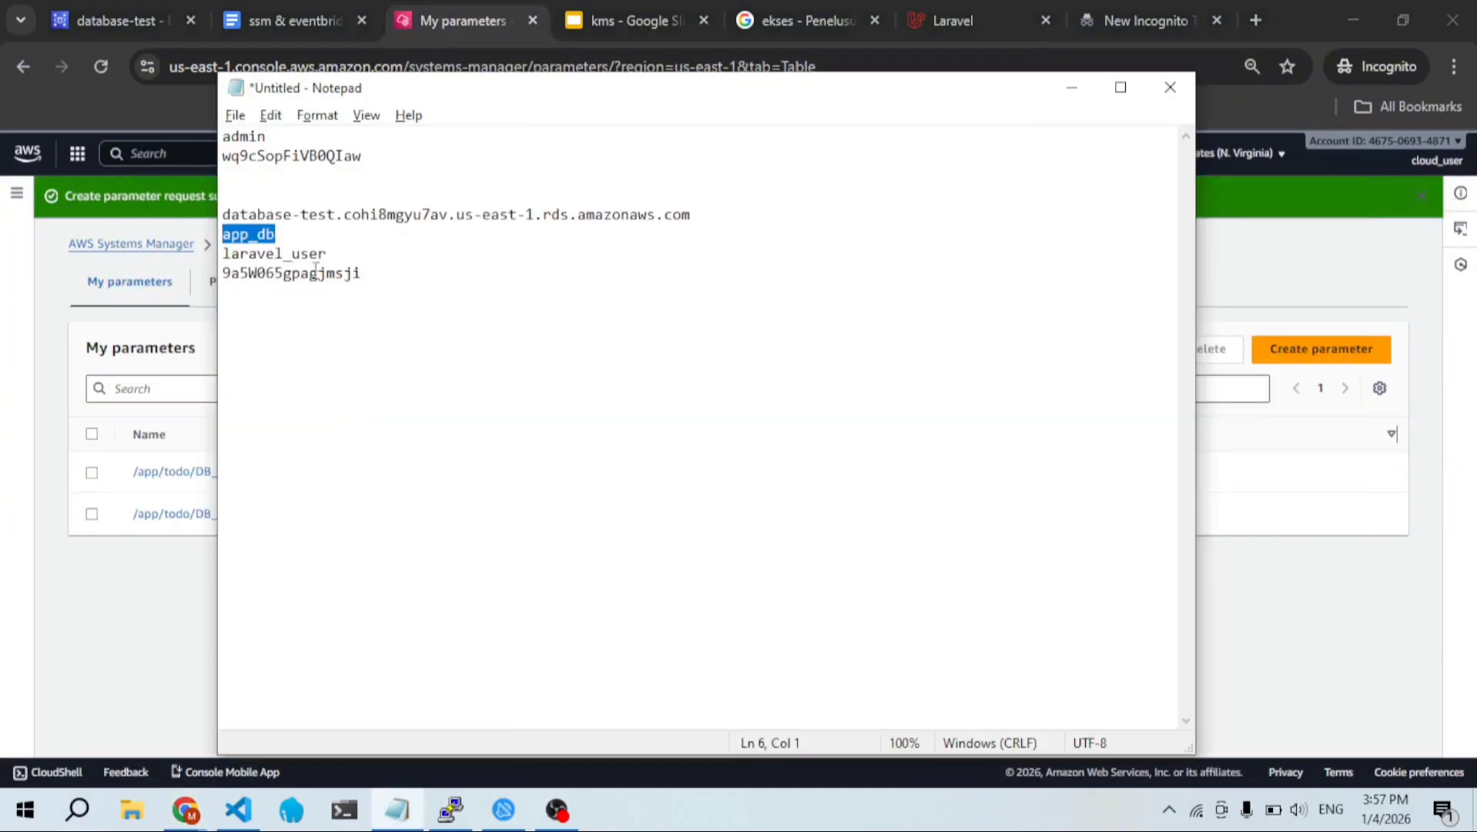
key("Down")
key("shift+End")
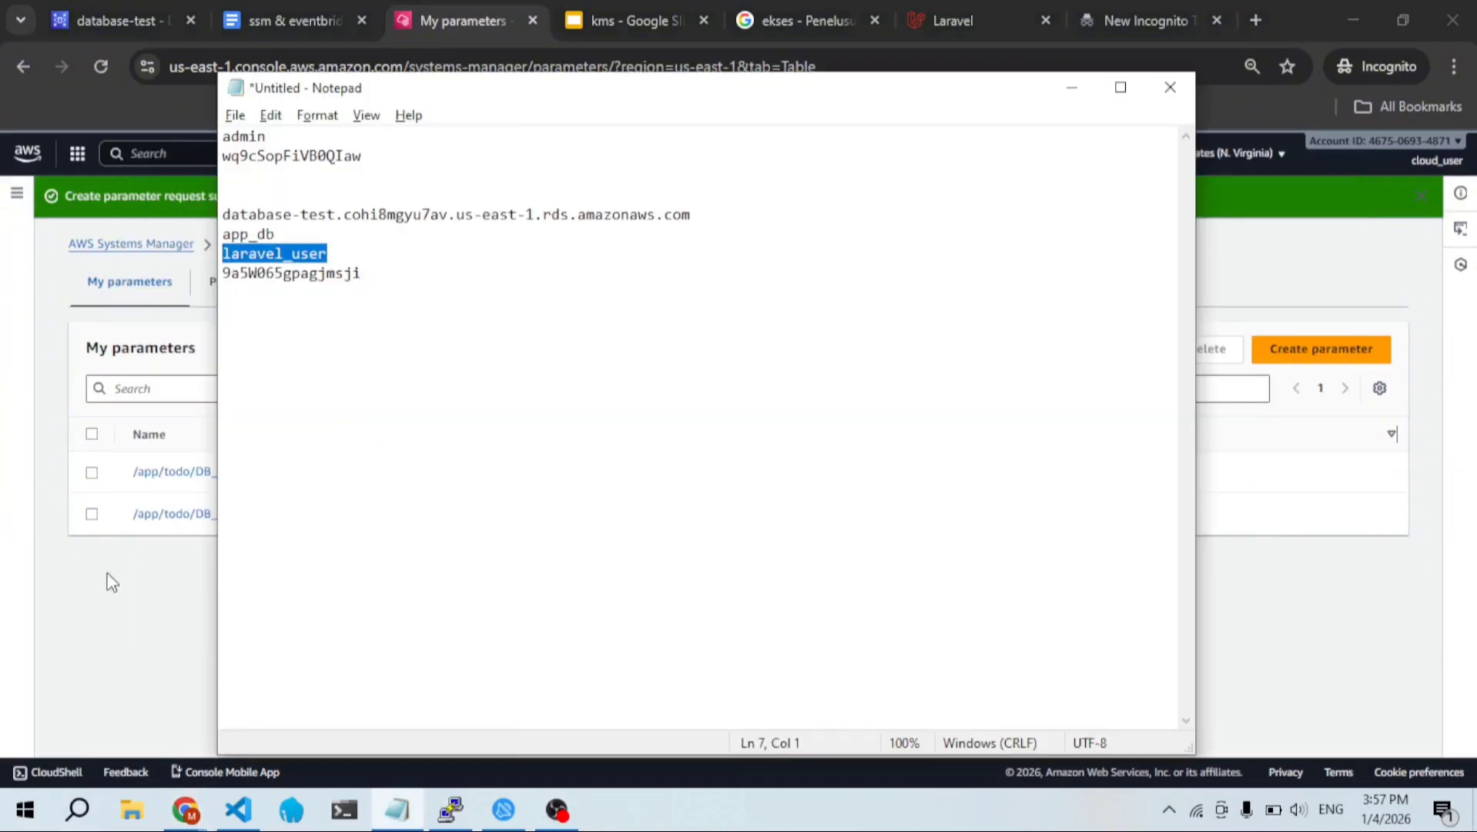
key("alt+Tab")
left_click(397, 809)
left_click(165, 618)
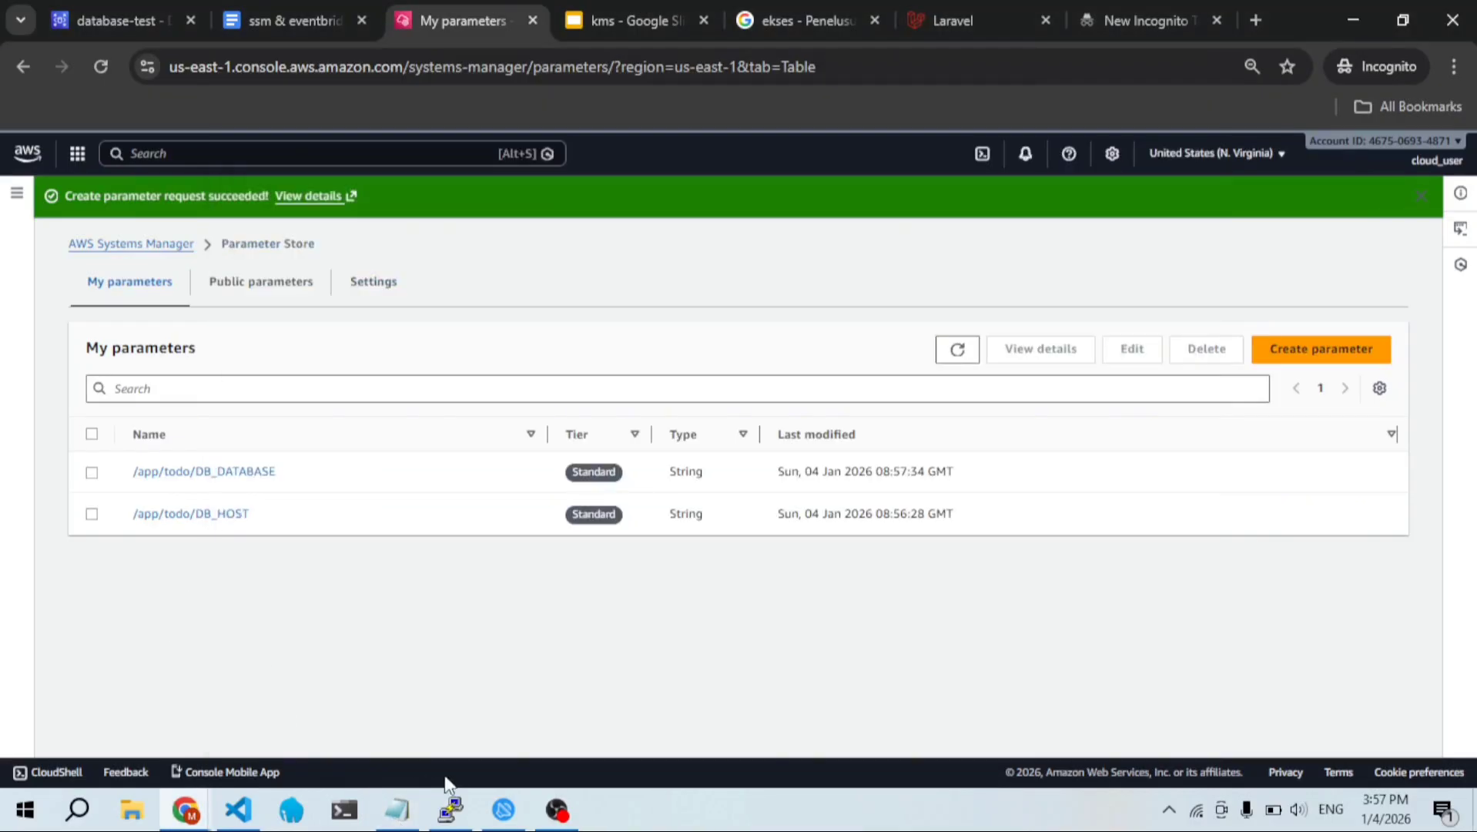
Step: Copy the DB_USERNAME variable name from the database block of the .env output in PuTTY
left_click(462, 819)
scroll(485, 389, "up", 15)
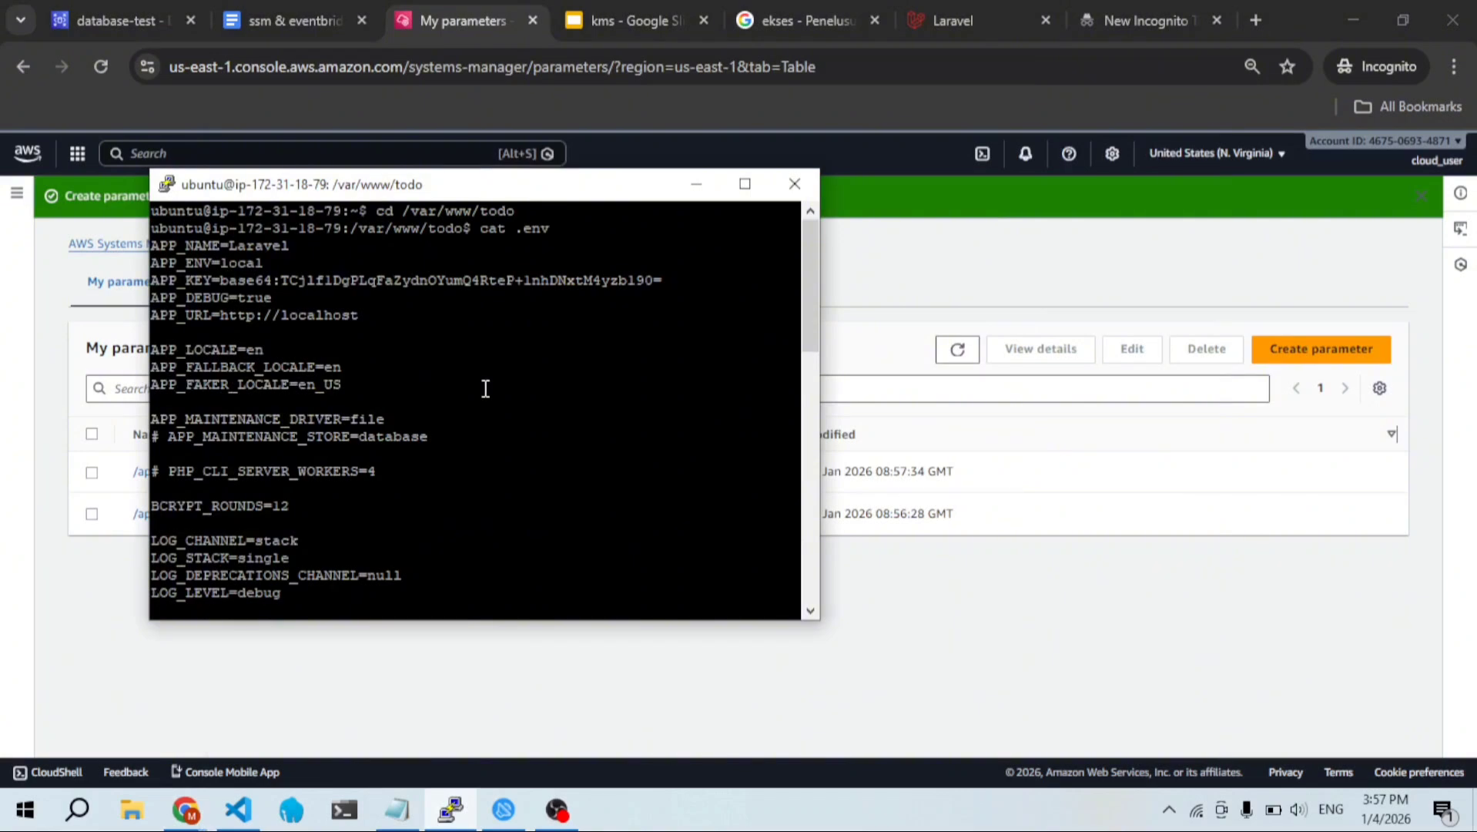
scroll(486, 389, "down", 10)
key("ctrl+c")
scroll(486, 389, "up", 5)
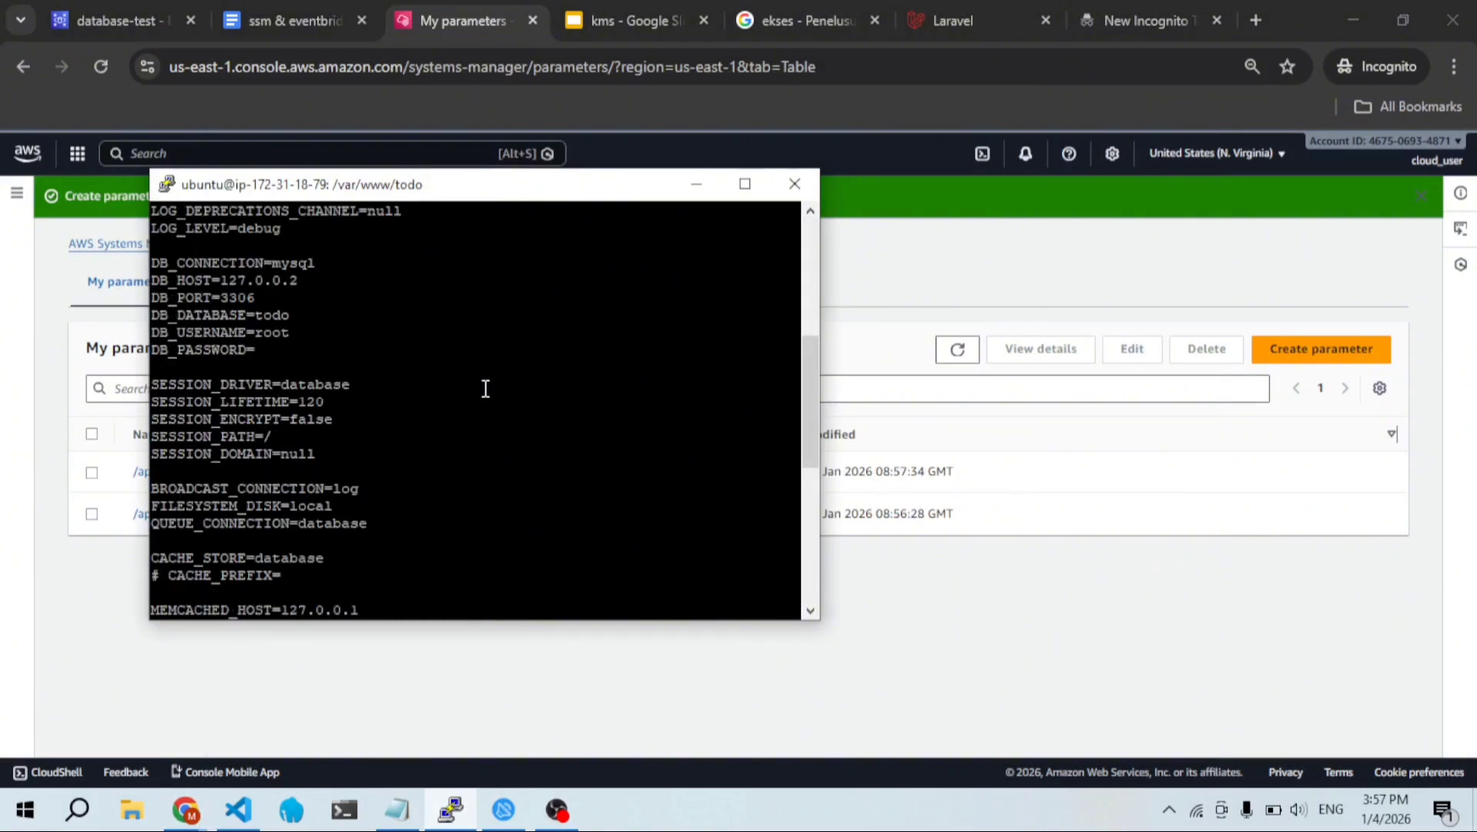
double_click(212, 335)
scroll(212, 335, "down", 5)
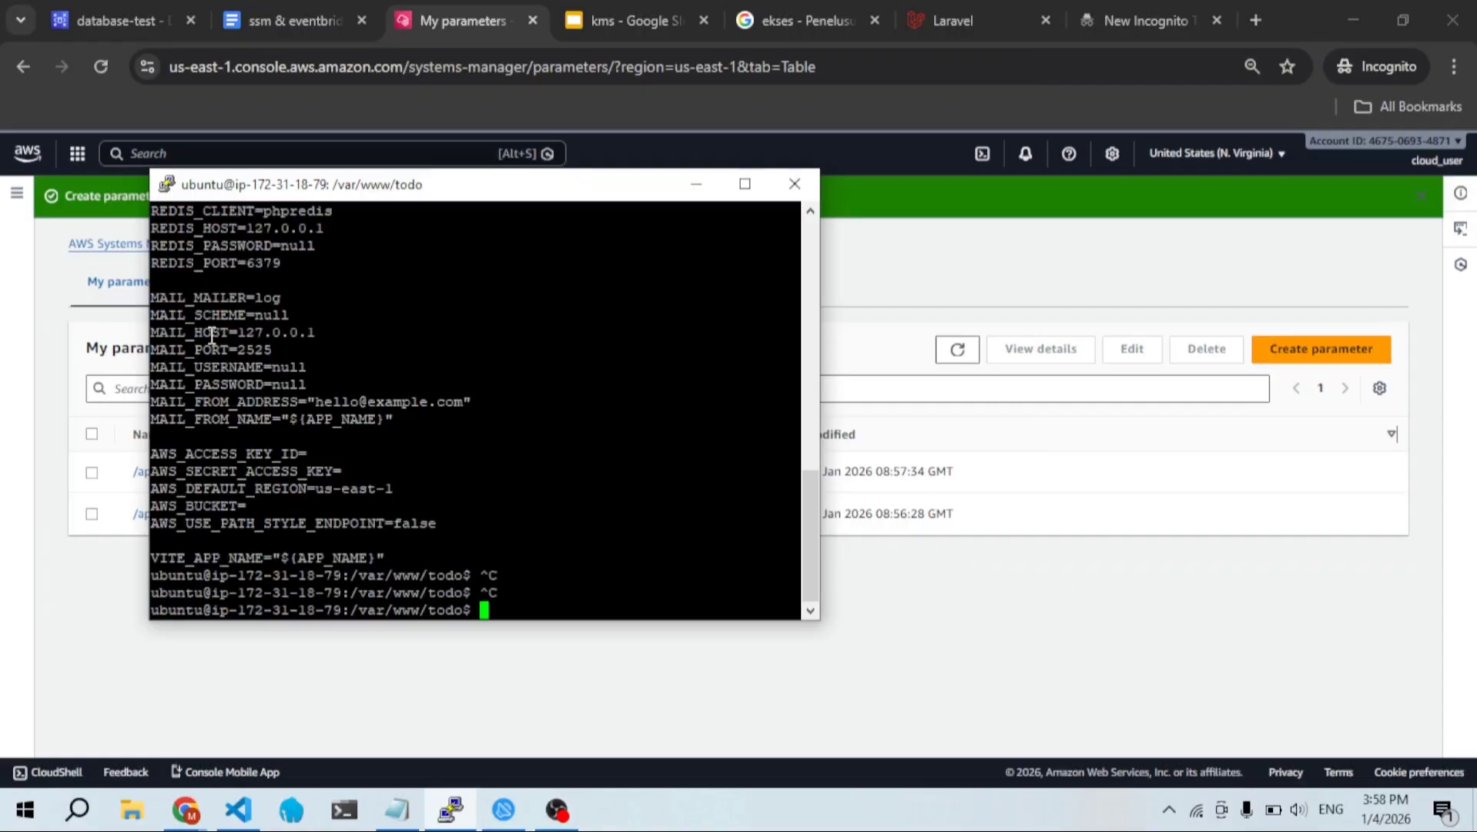
Step: Start another new parameter in the Parameter Store and name it /app/todo/DB_USERNAME
left_click(1307, 369)
left_click(1307, 359)
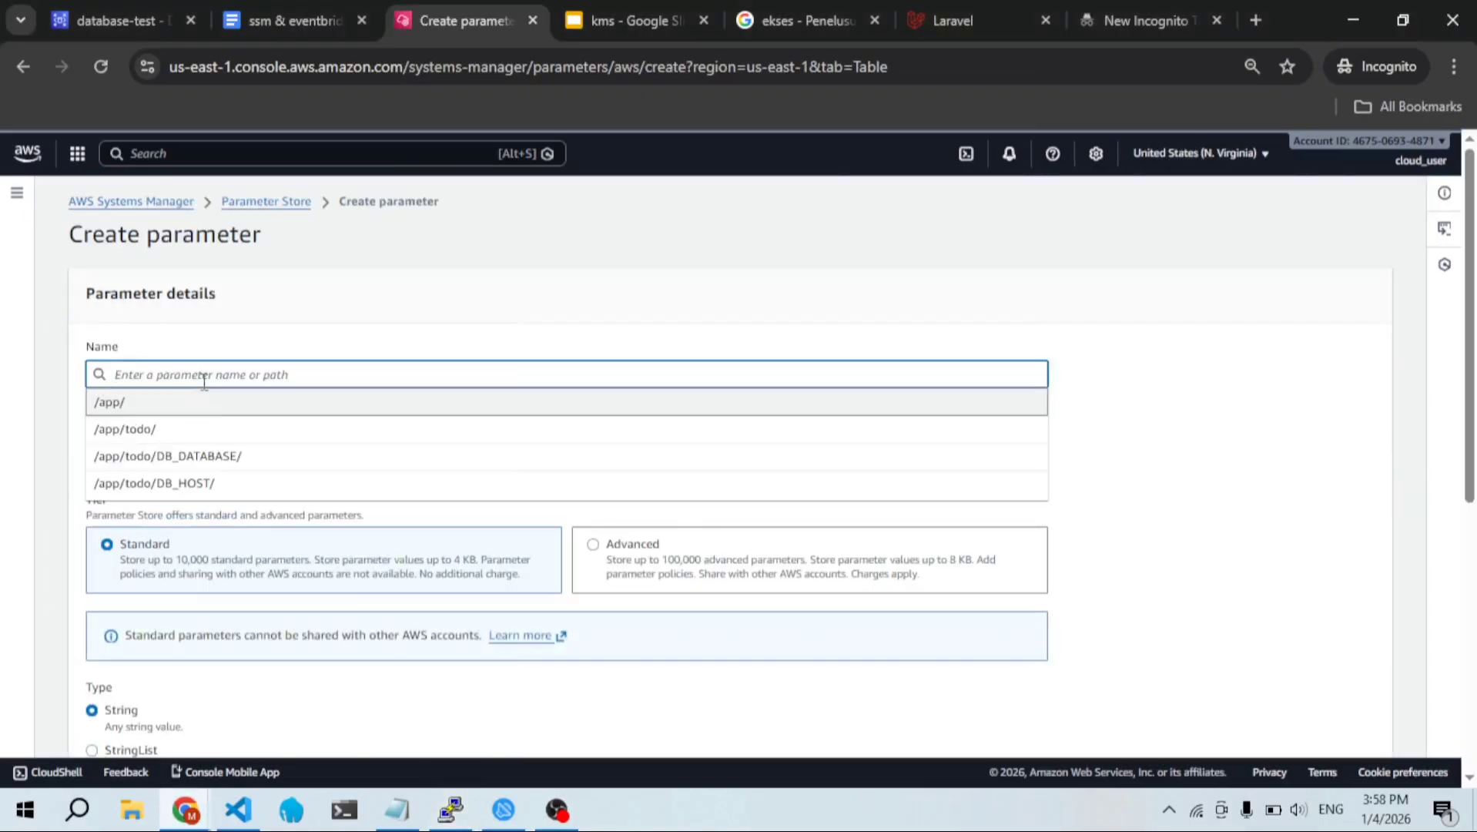
left_click(214, 430)
key("ctrl+v")
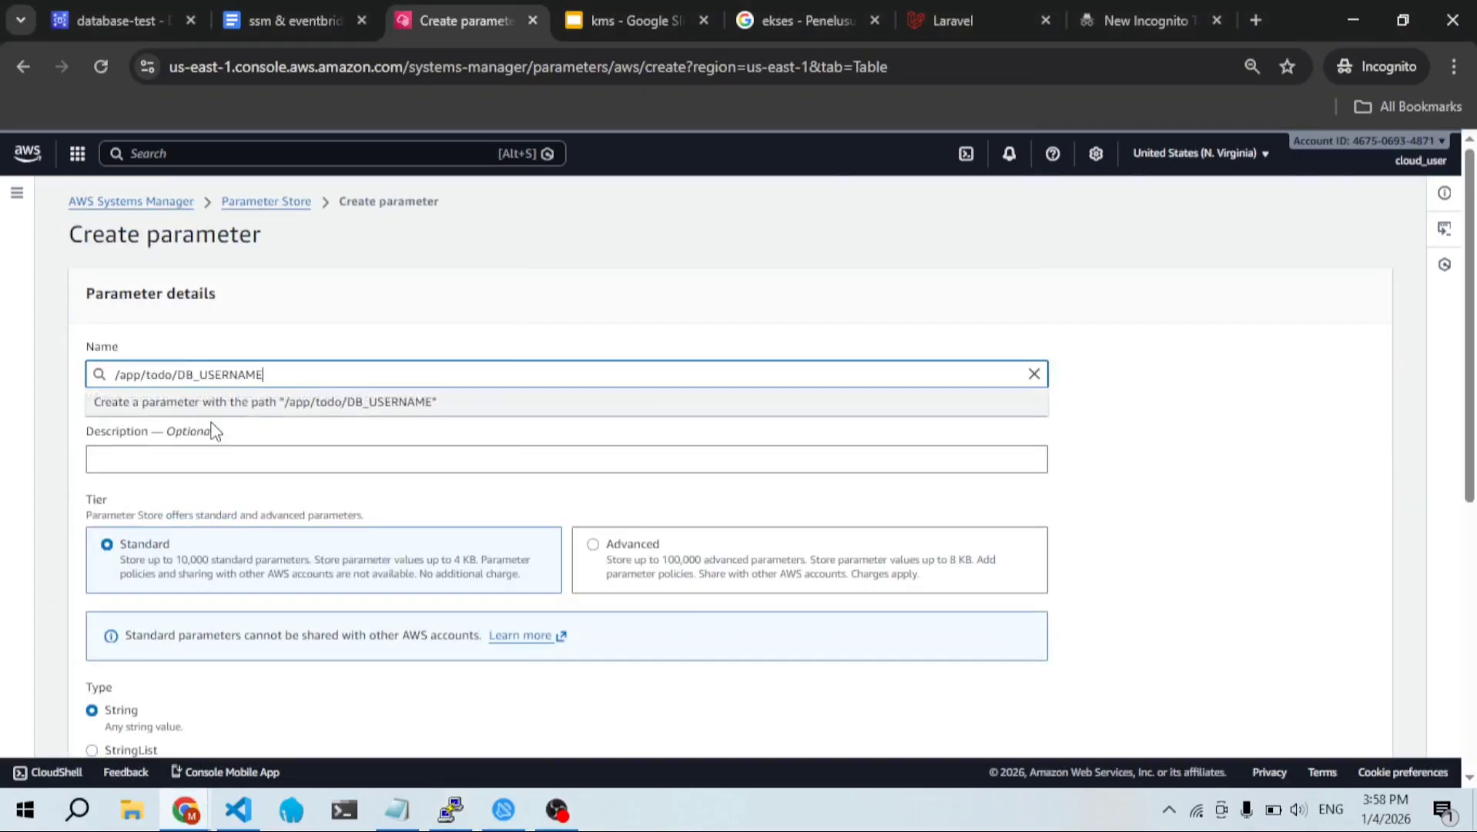
Step: Set the parameter's value to laravel_user, copied from Notepad, and create it as a Standard String parameter
scroll(292, 422, "down", 6)
left_click(309, 477)
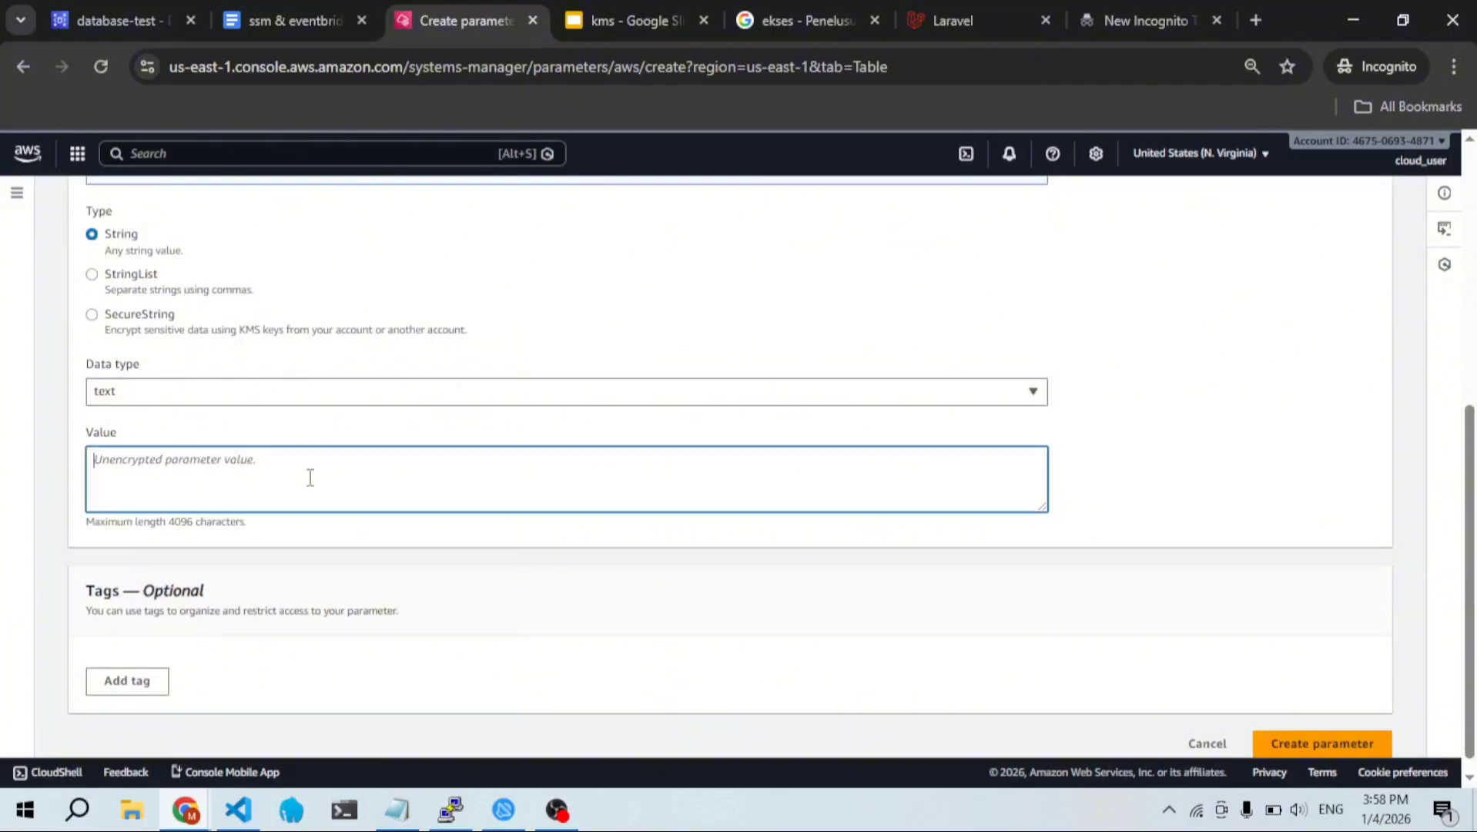
left_click(397, 809)
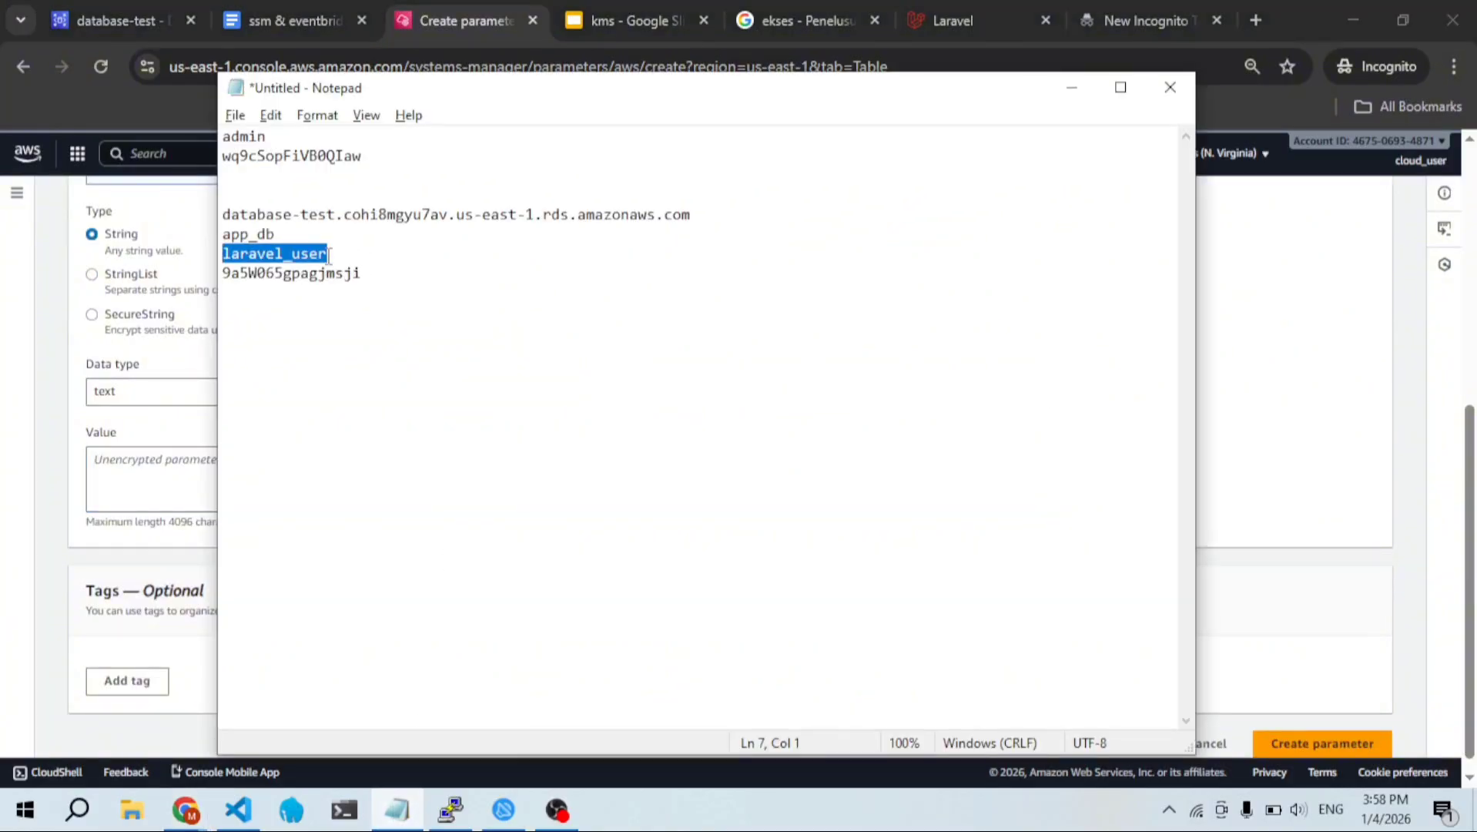
left_click(190, 477)
key("ctrl+v")
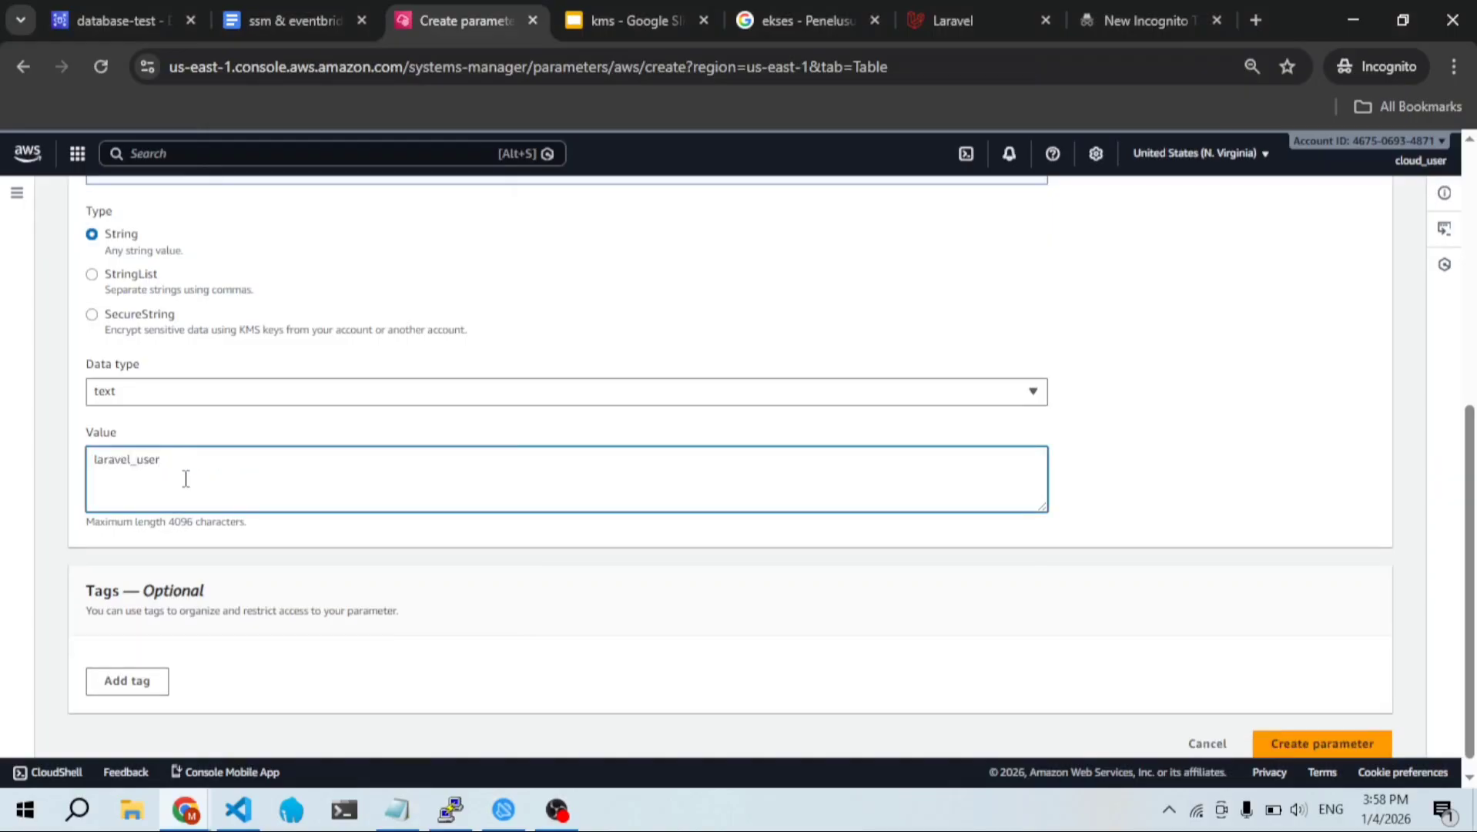
scroll(1001, 670, "down", 1)
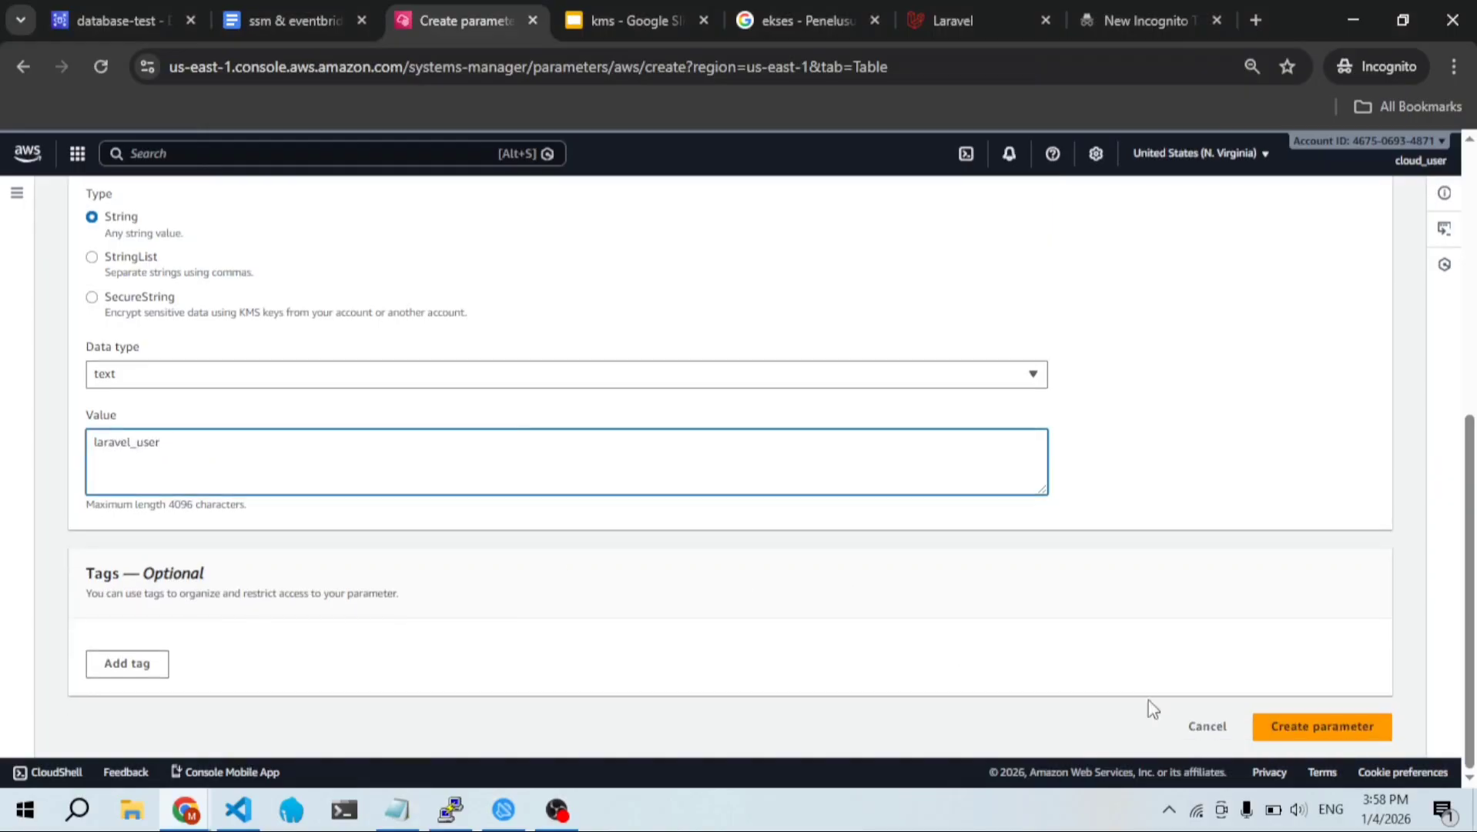
left_click(1341, 734)
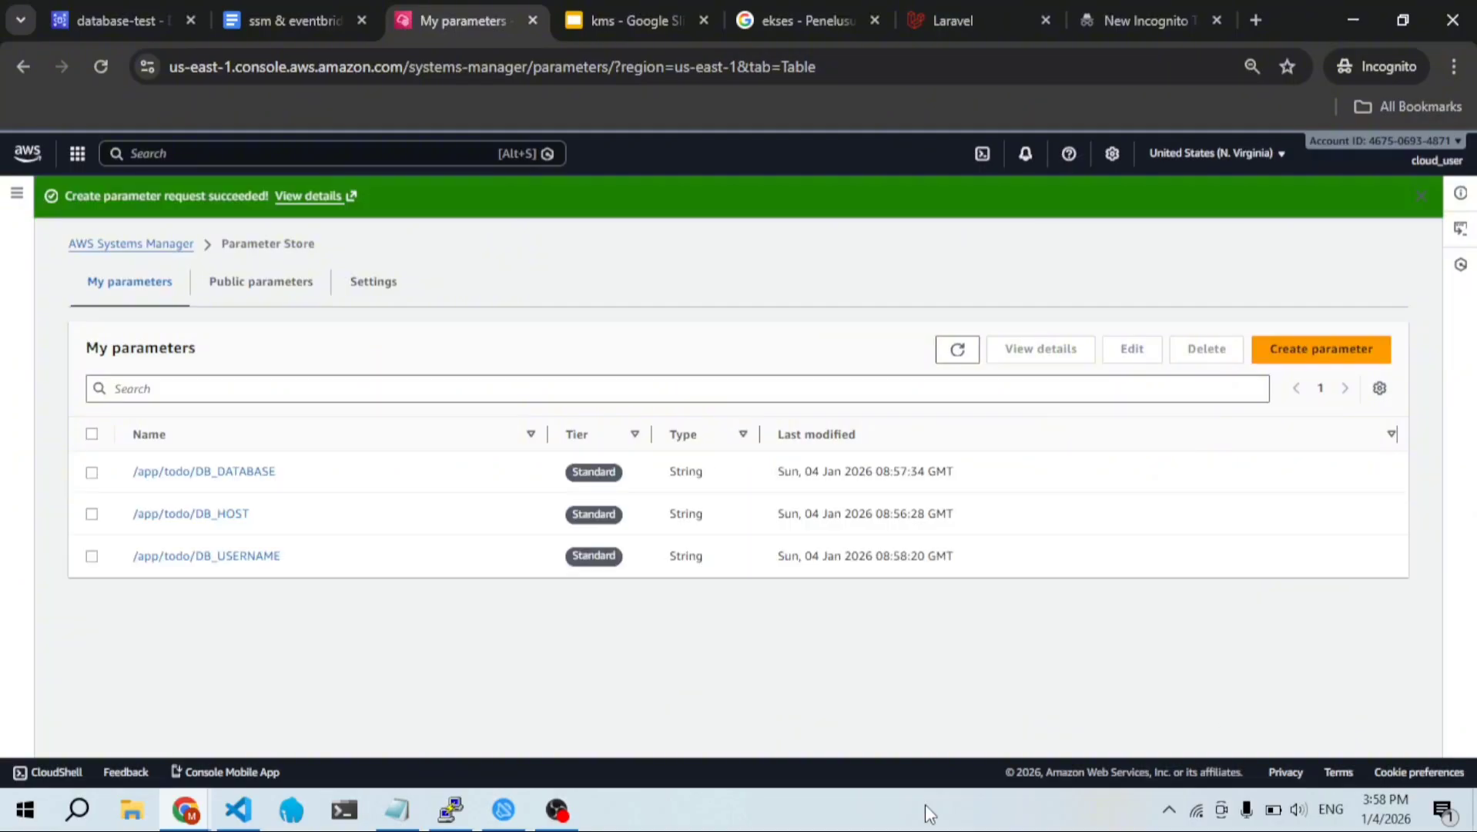
Step: Copy the database user's password from the last line in Notepad and return to the parameter list in the browser
left_click(396, 809)
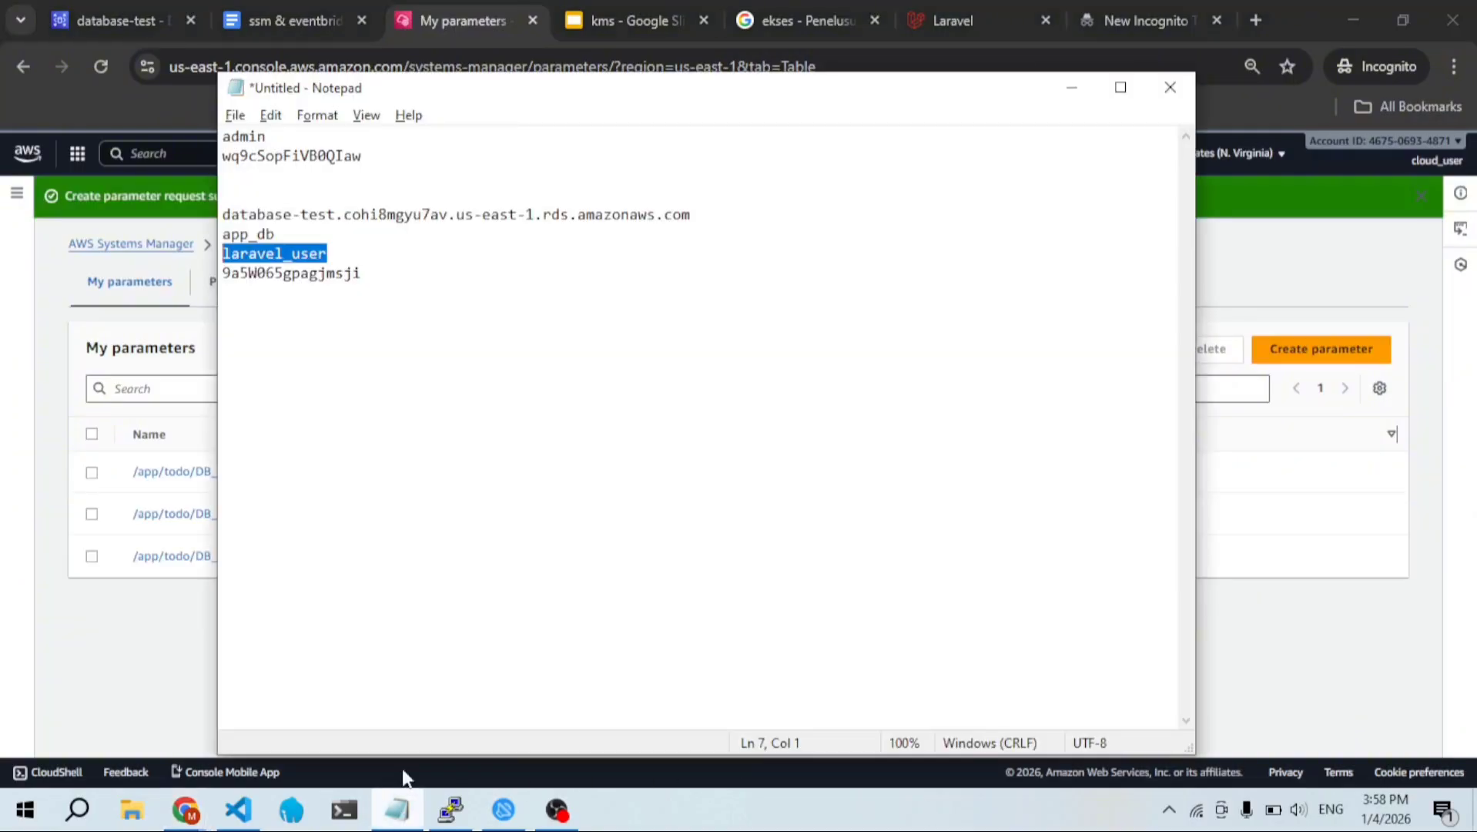
left_click(369, 271)
left_click(223, 274, "shift")
key("super+c")
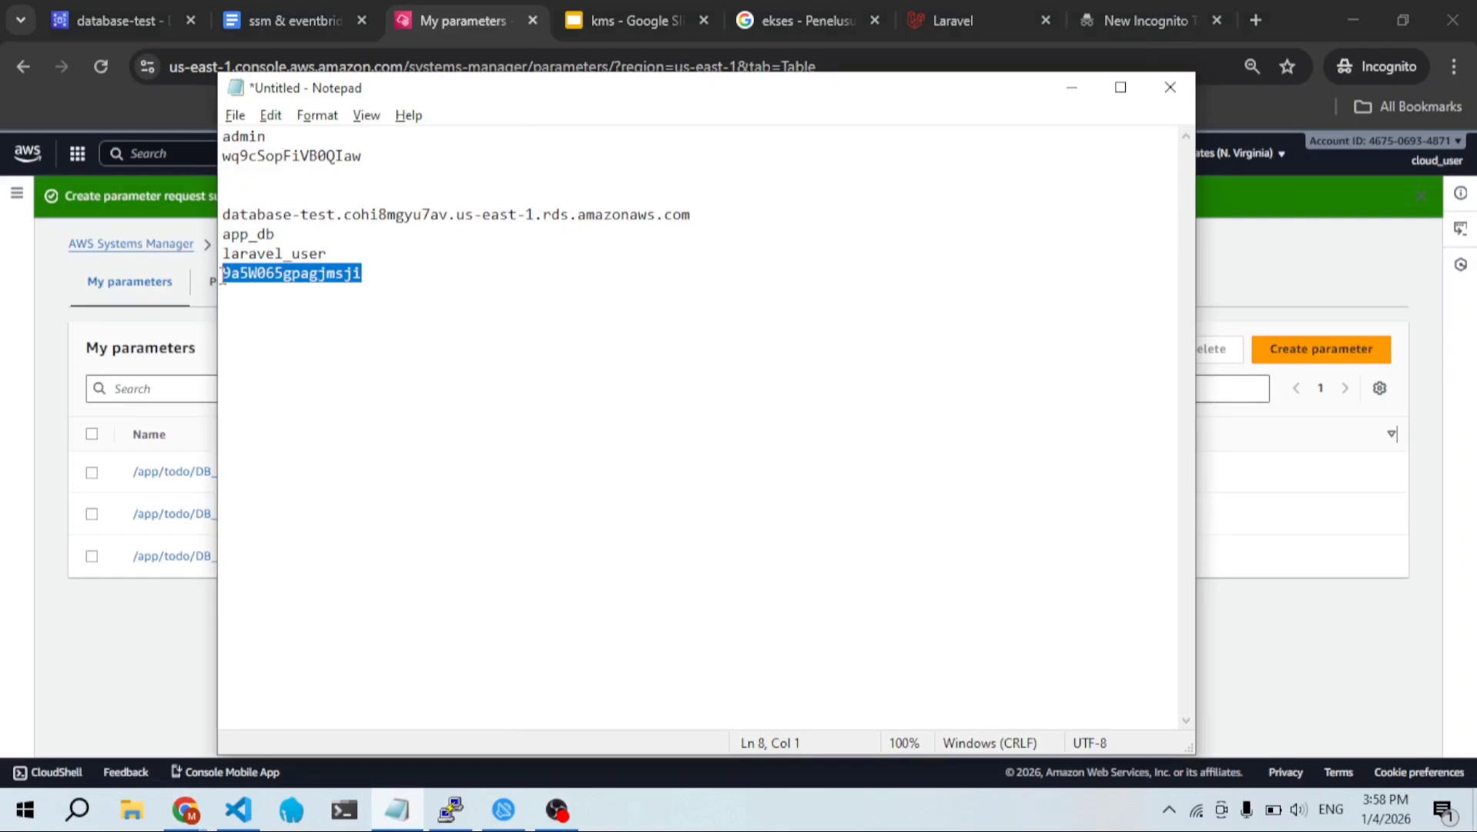
left_click(106, 670)
Step: Start another new parameter in the Parameter Store and begin its name with the path /app/todo/
left_click(1310, 348)
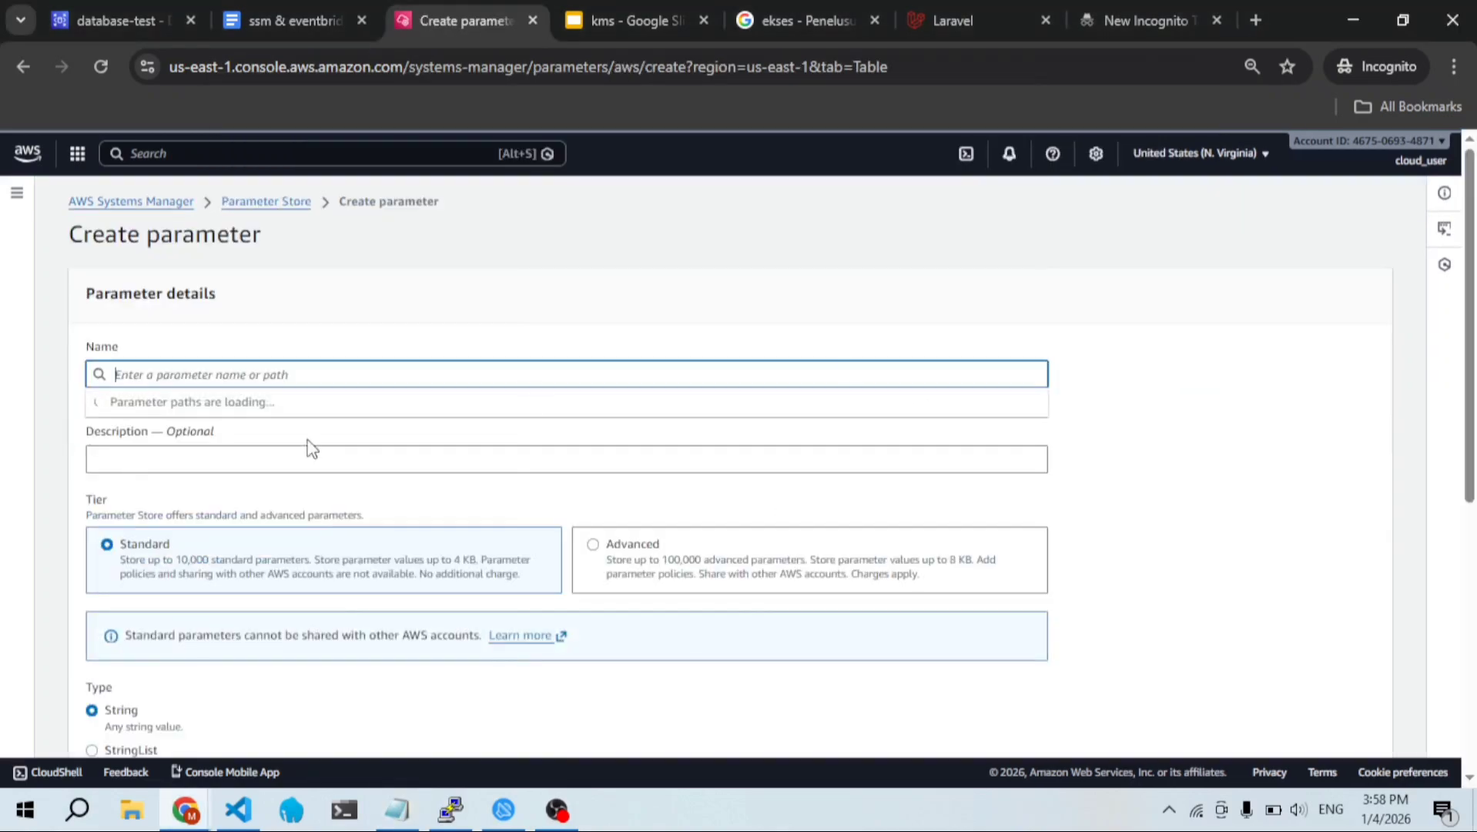
left_click(223, 429)
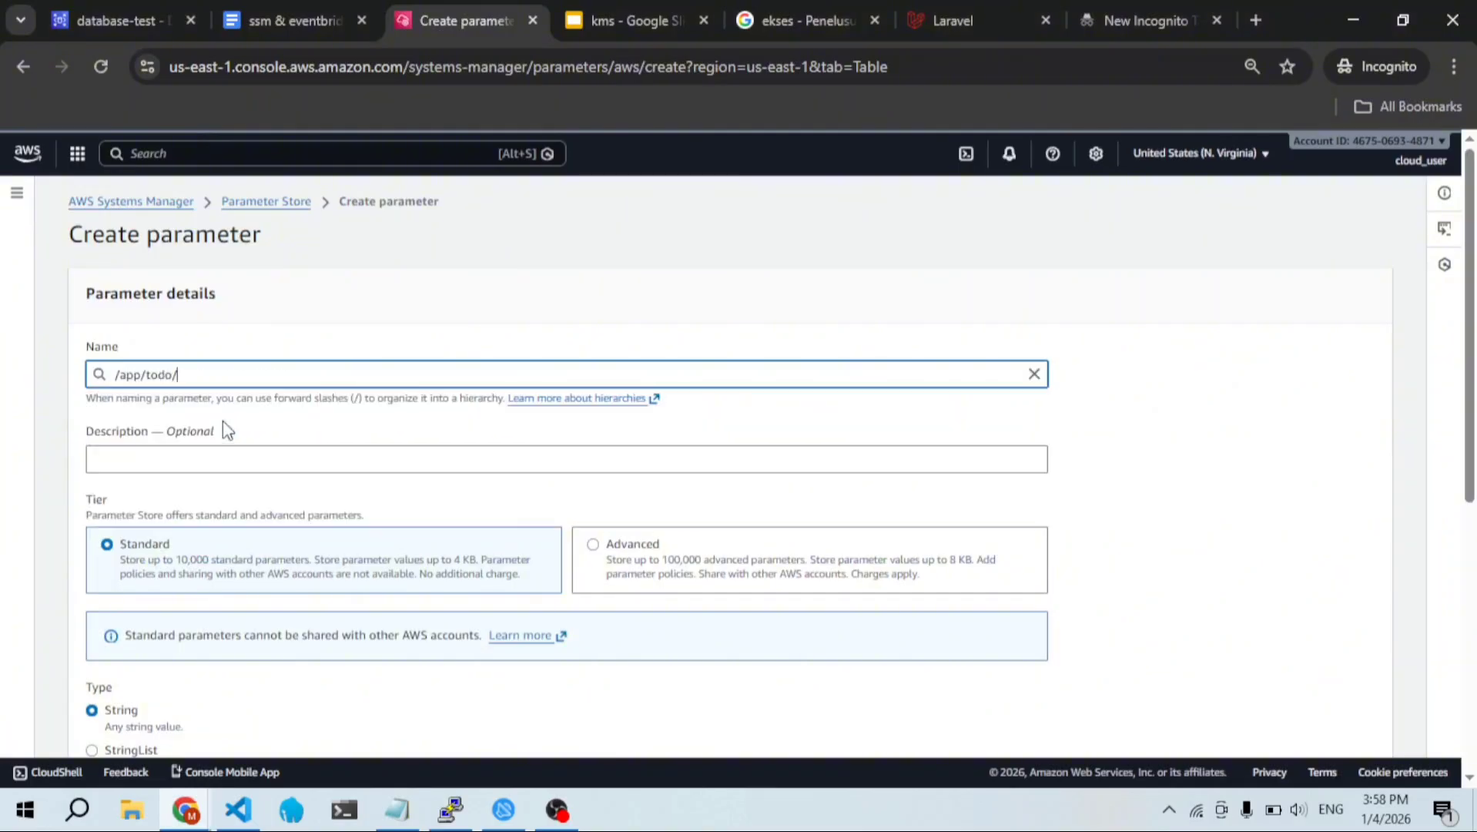
key("ctrl+v")
key("ctrl+z")
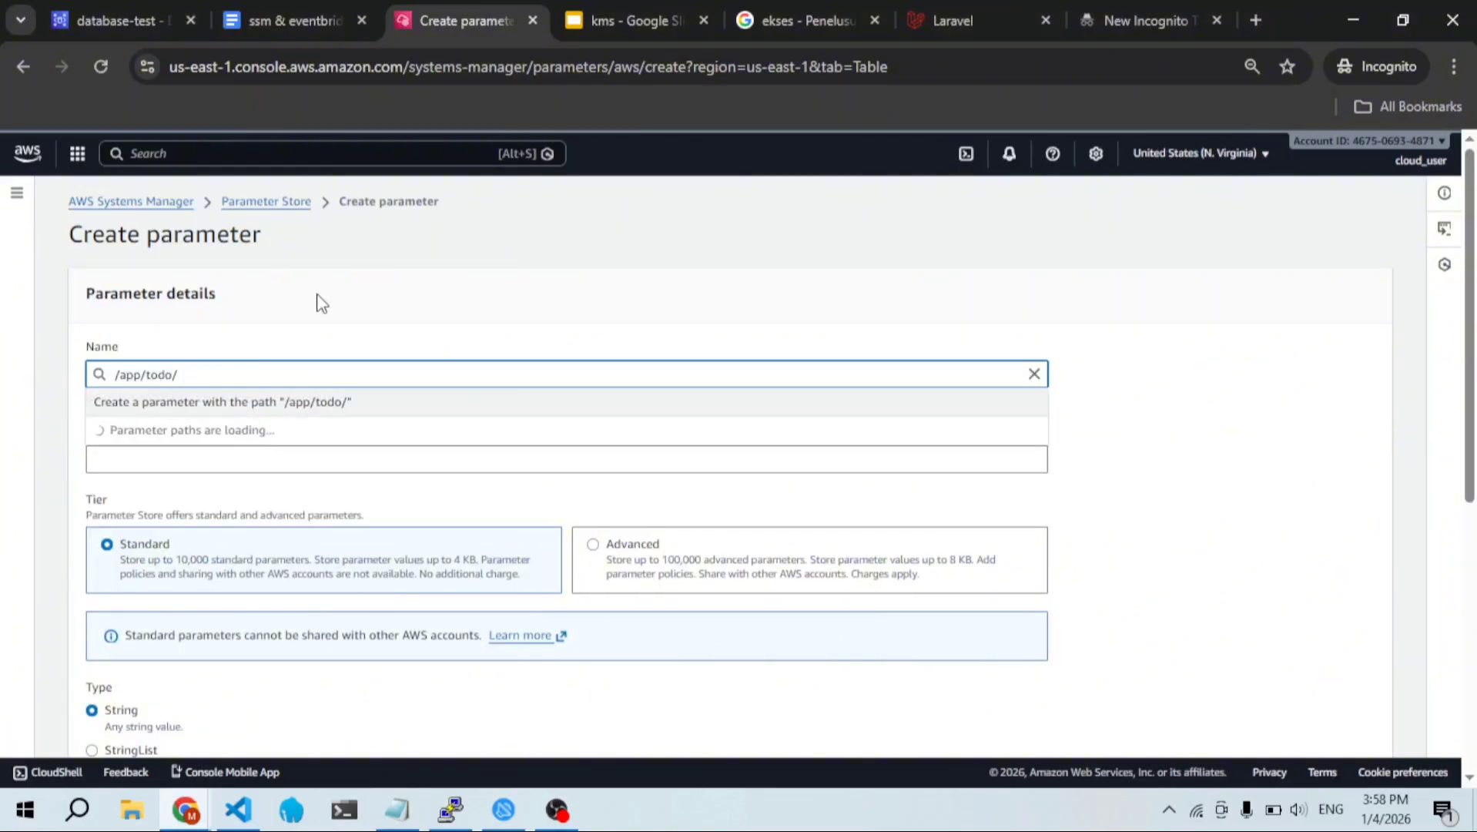
Step: Copy the DB_PASSWORD variable name from the database block of the .env output in PuTTY and return to the browser
left_click(451, 809)
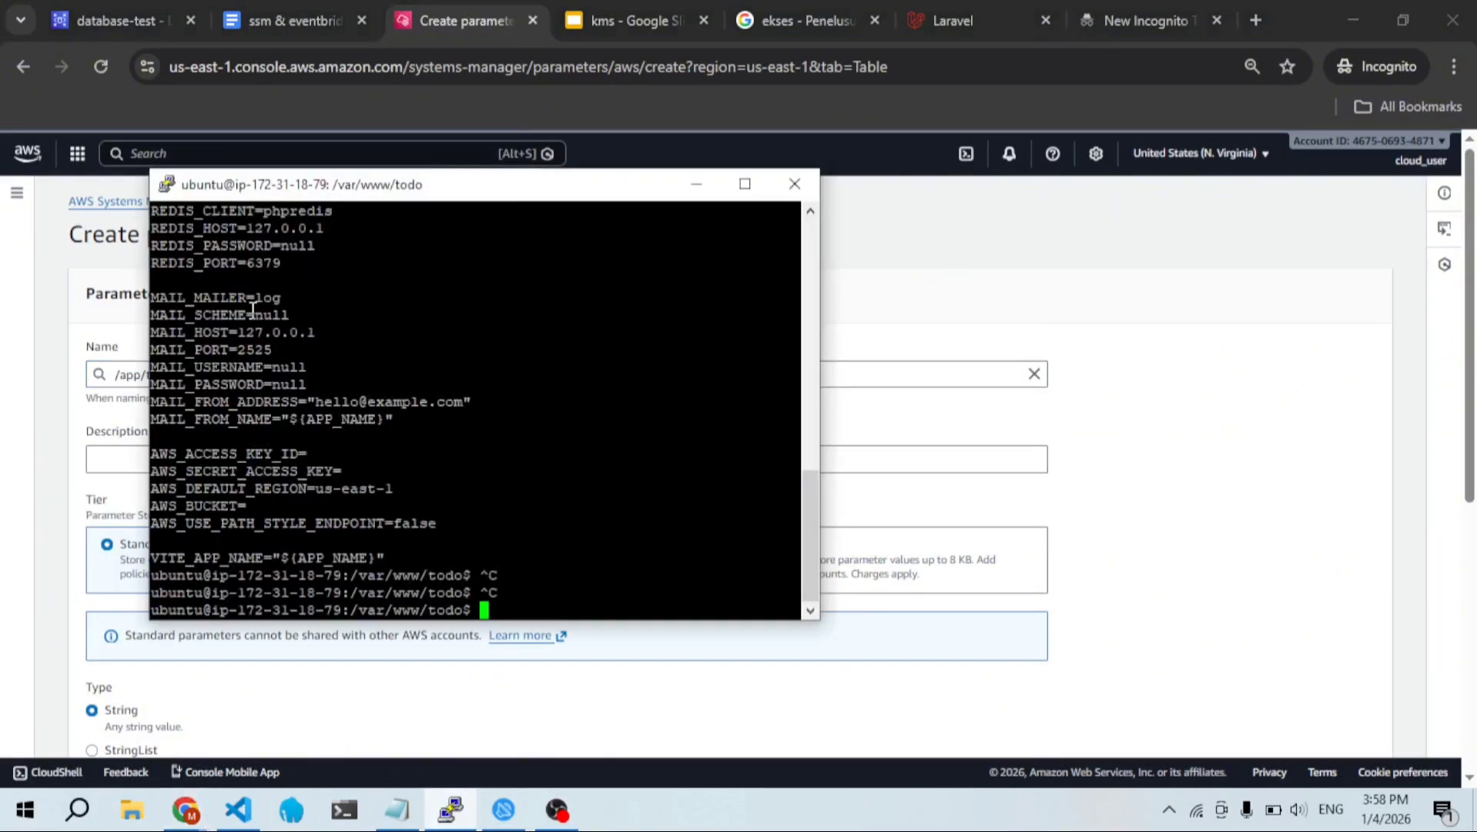
scroll(224, 460, "up", 4)
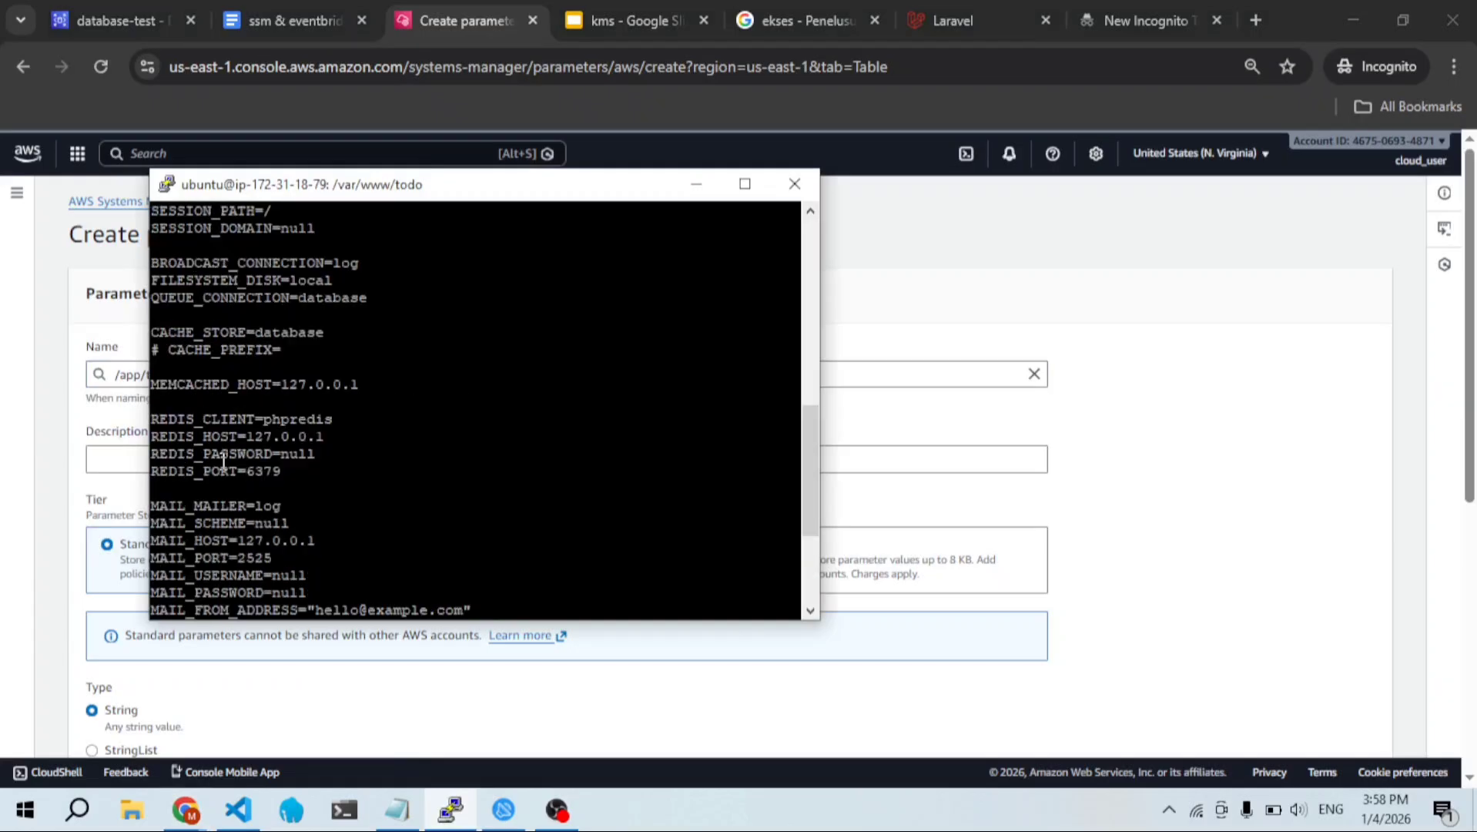
scroll(223, 460, "up", 4)
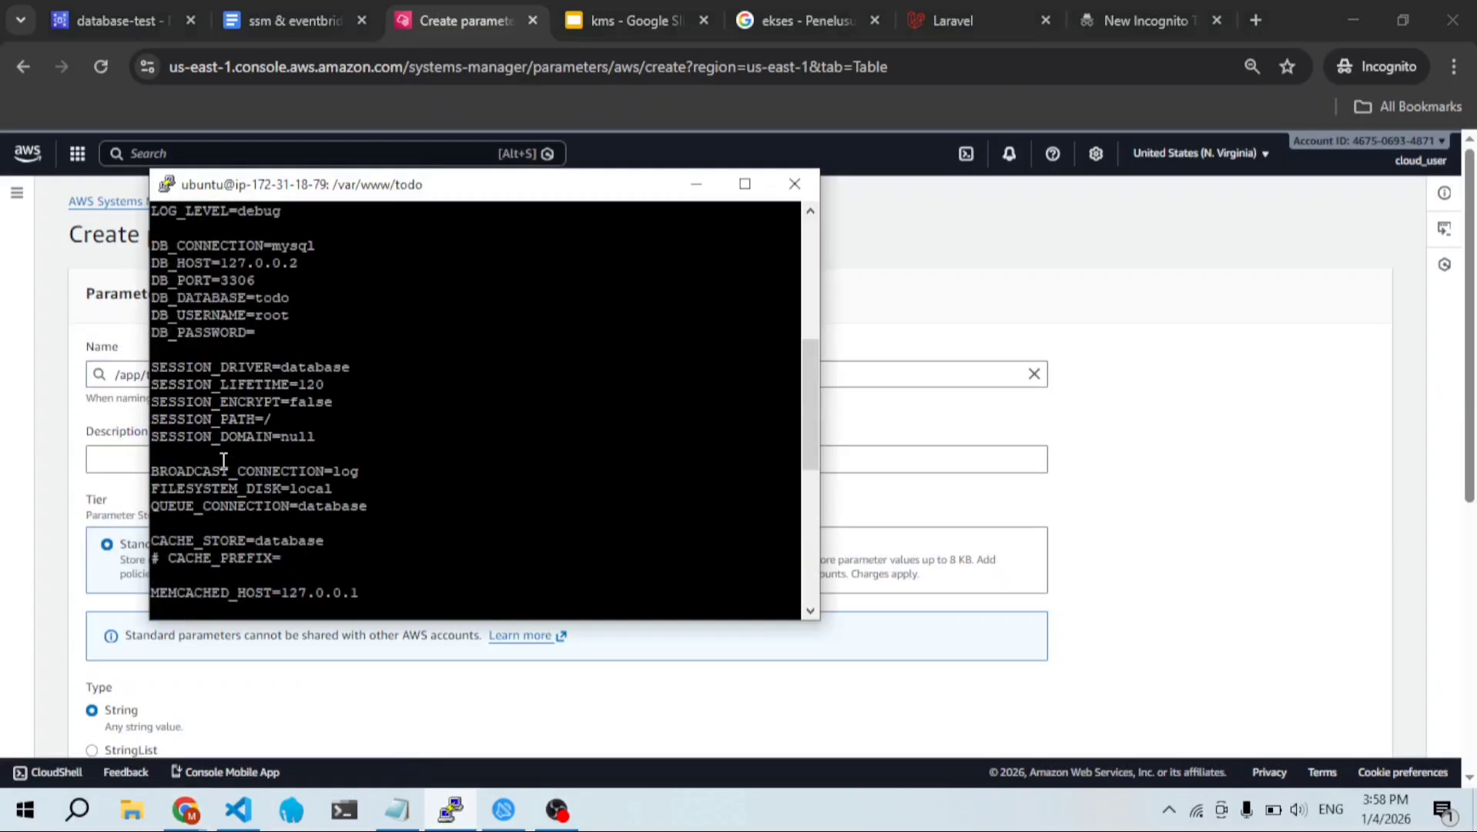
double_click(241, 331)
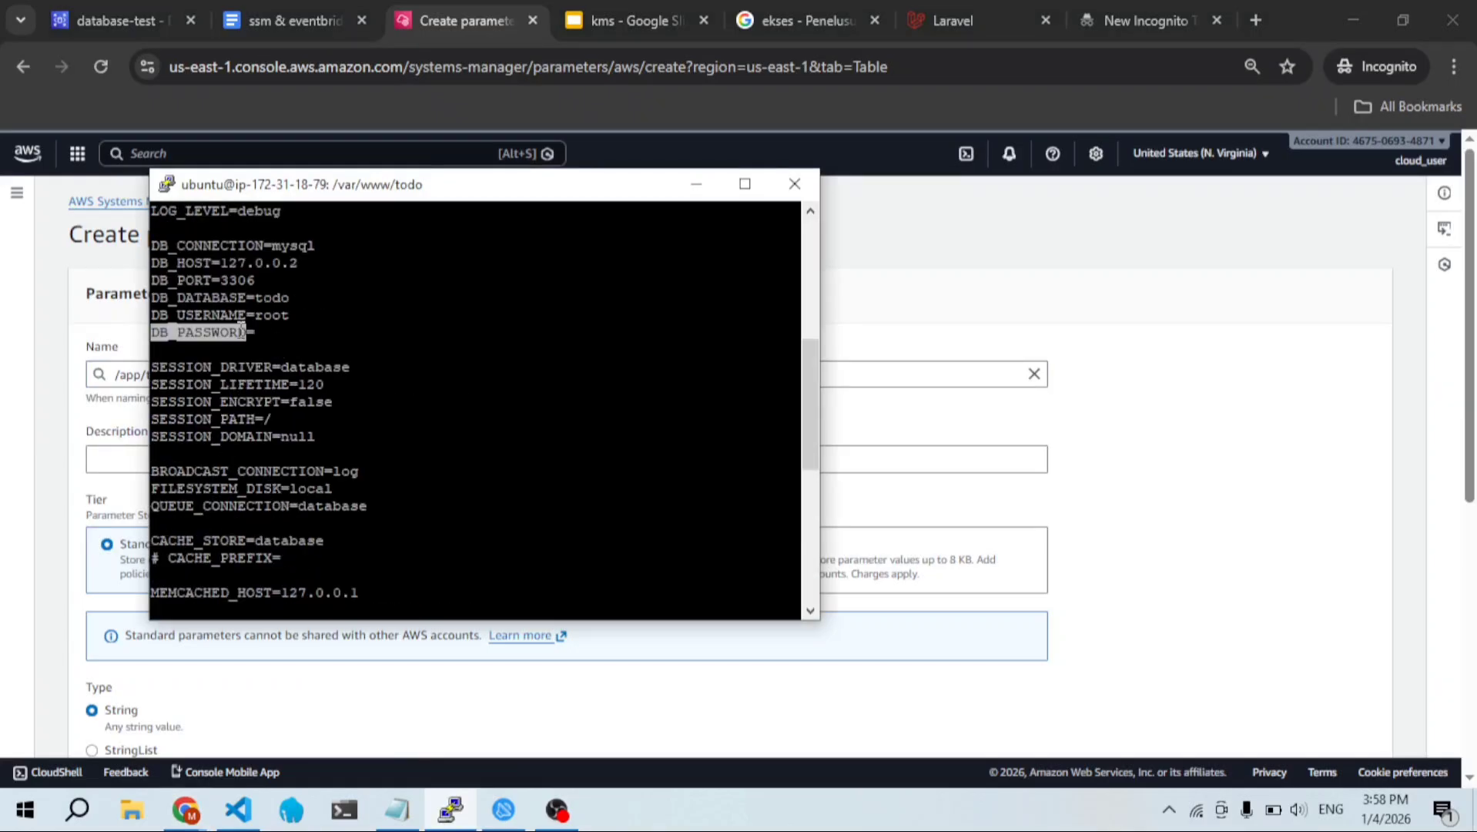
key("alt+Tab")
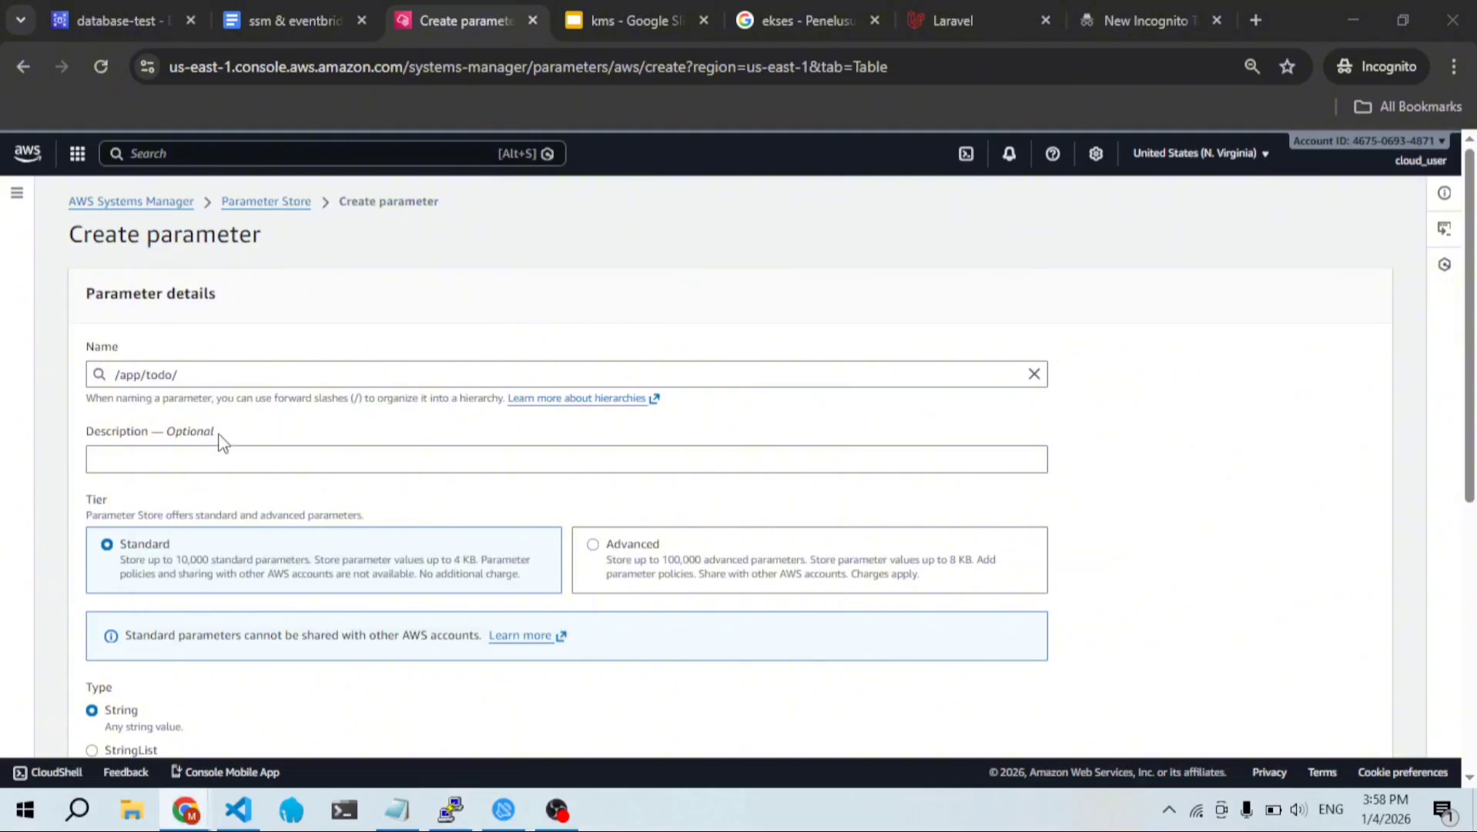
Step: Complete the new parameter's name as /app/todo/DB_PASSWORD with the copied variable name
left_click(285, 375)
key("ctrl+v")
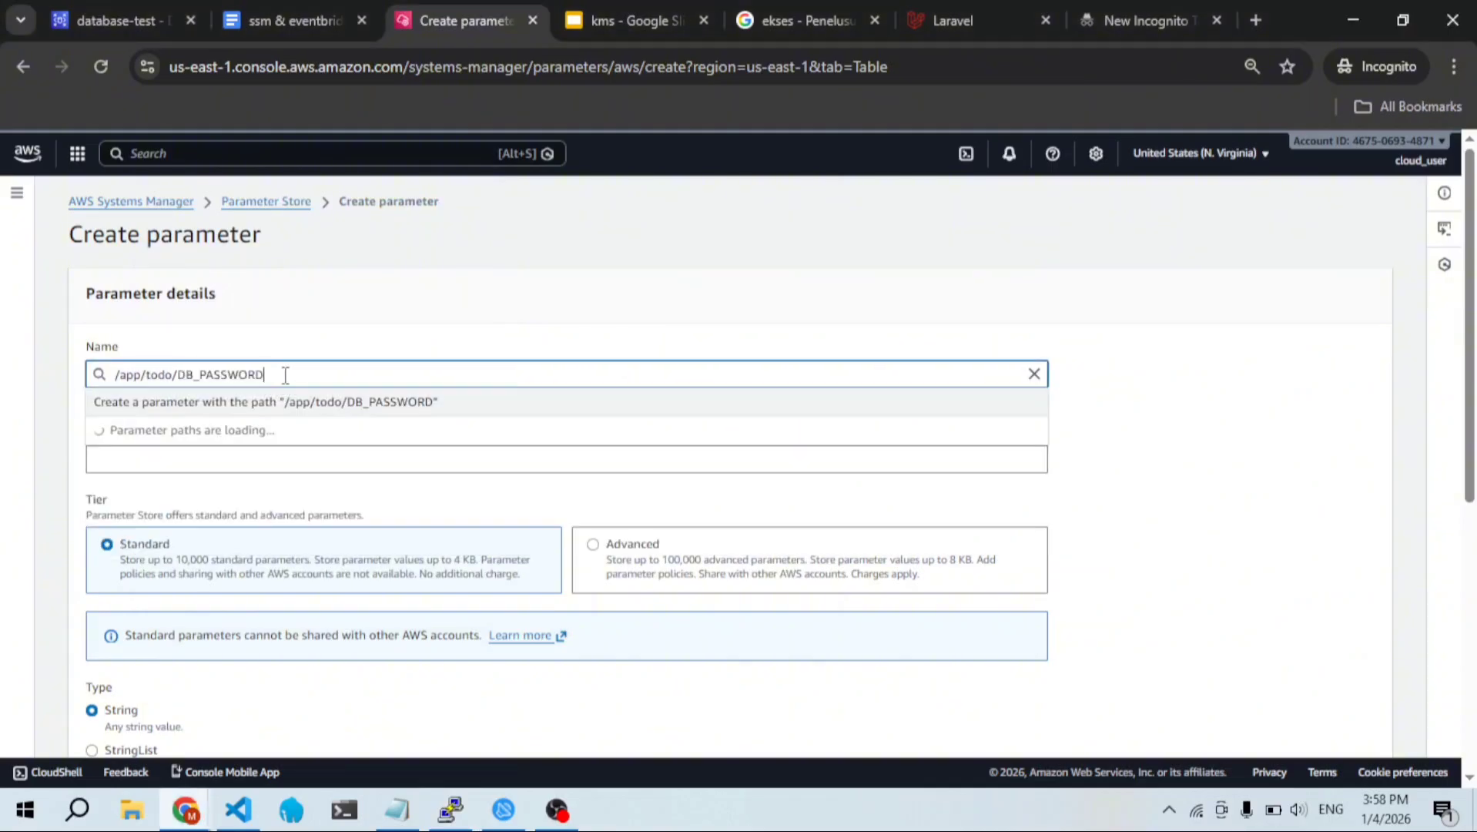
left_click(343, 315)
Step: Fill the parameter's value field with the database password from the clipboard history
scroll(181, 528, "down", 5)
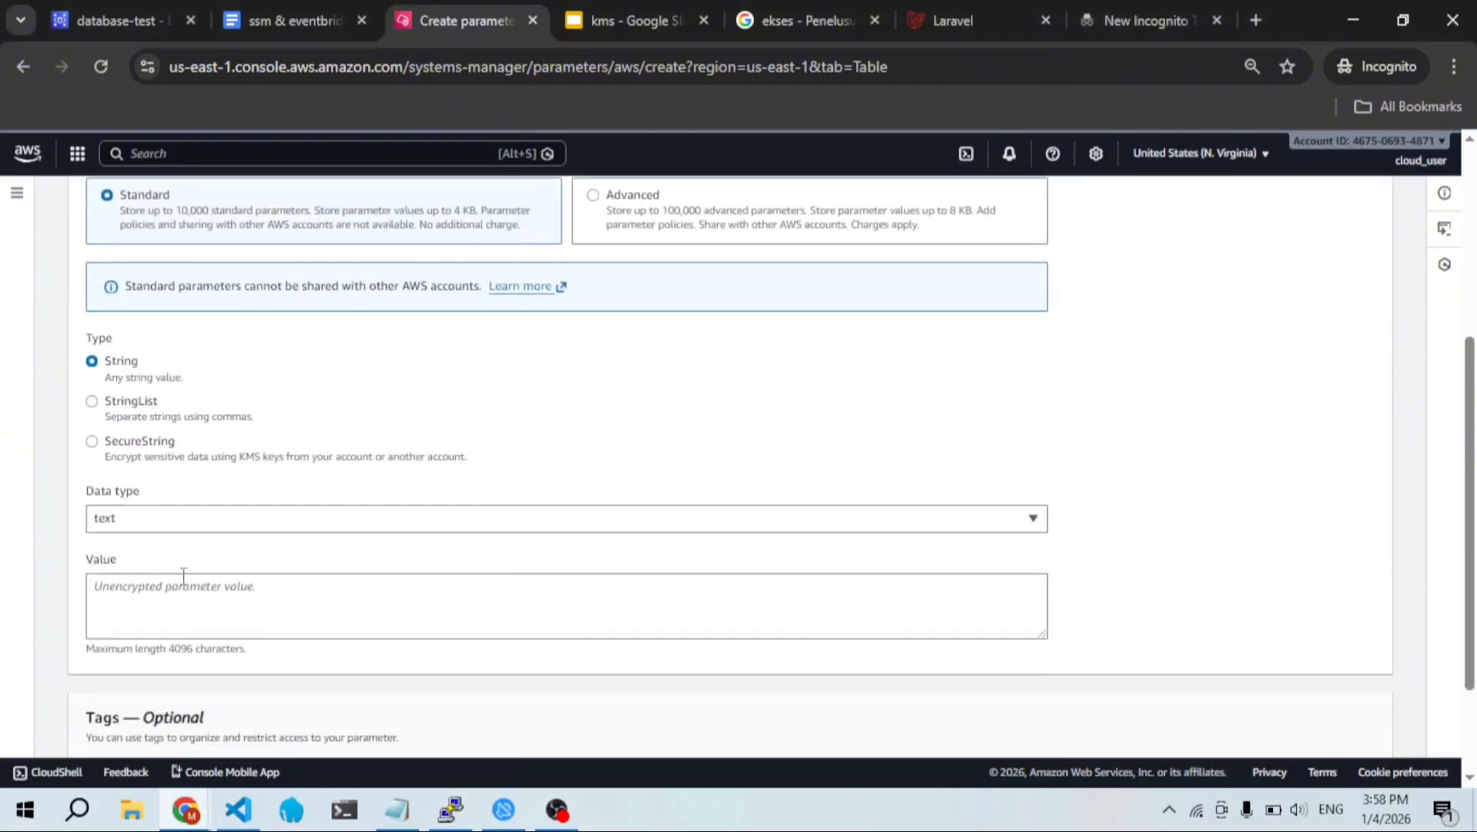
left_click(183, 598)
key("super+v")
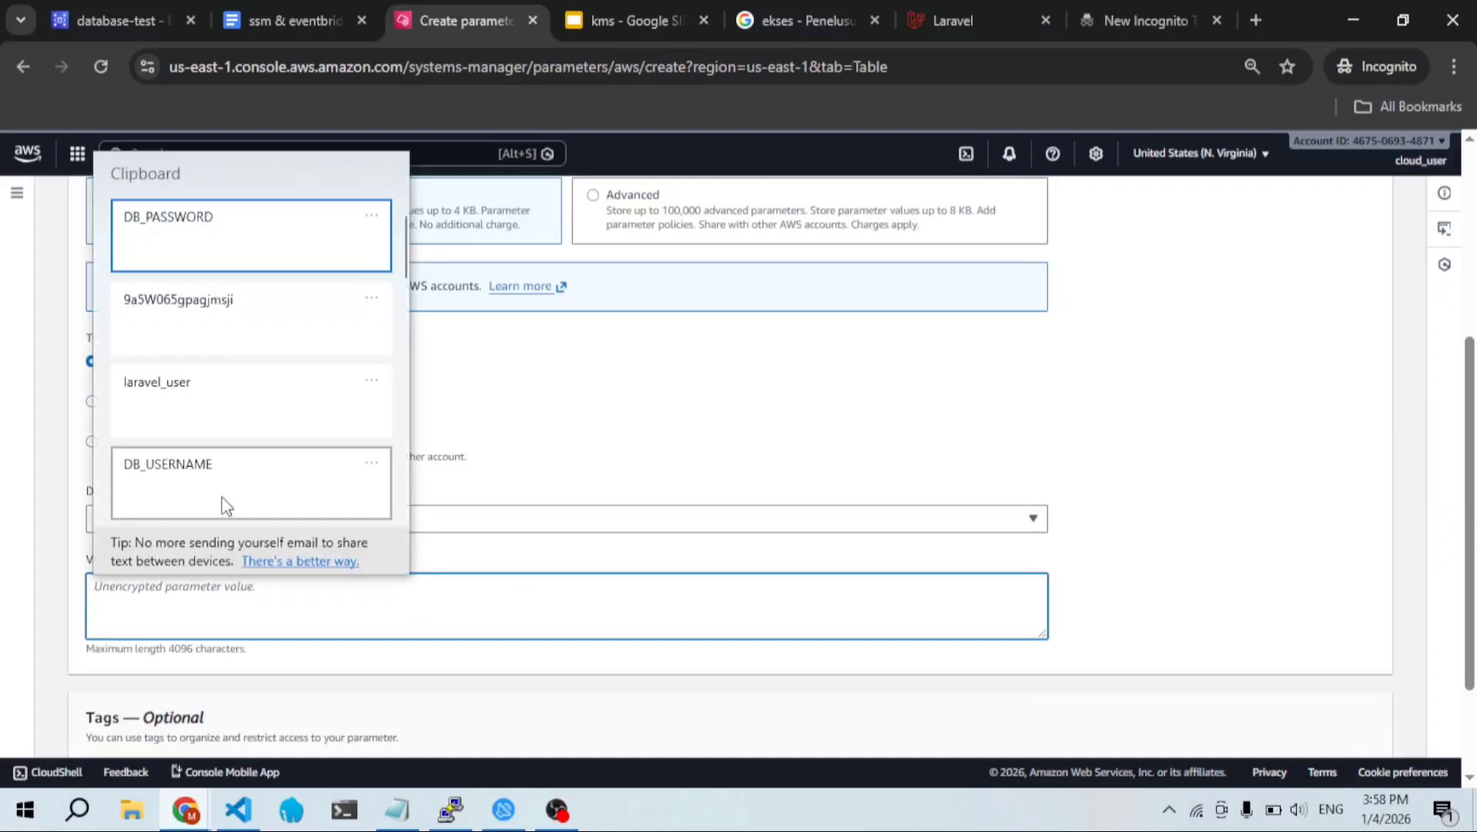
left_click(235, 332)
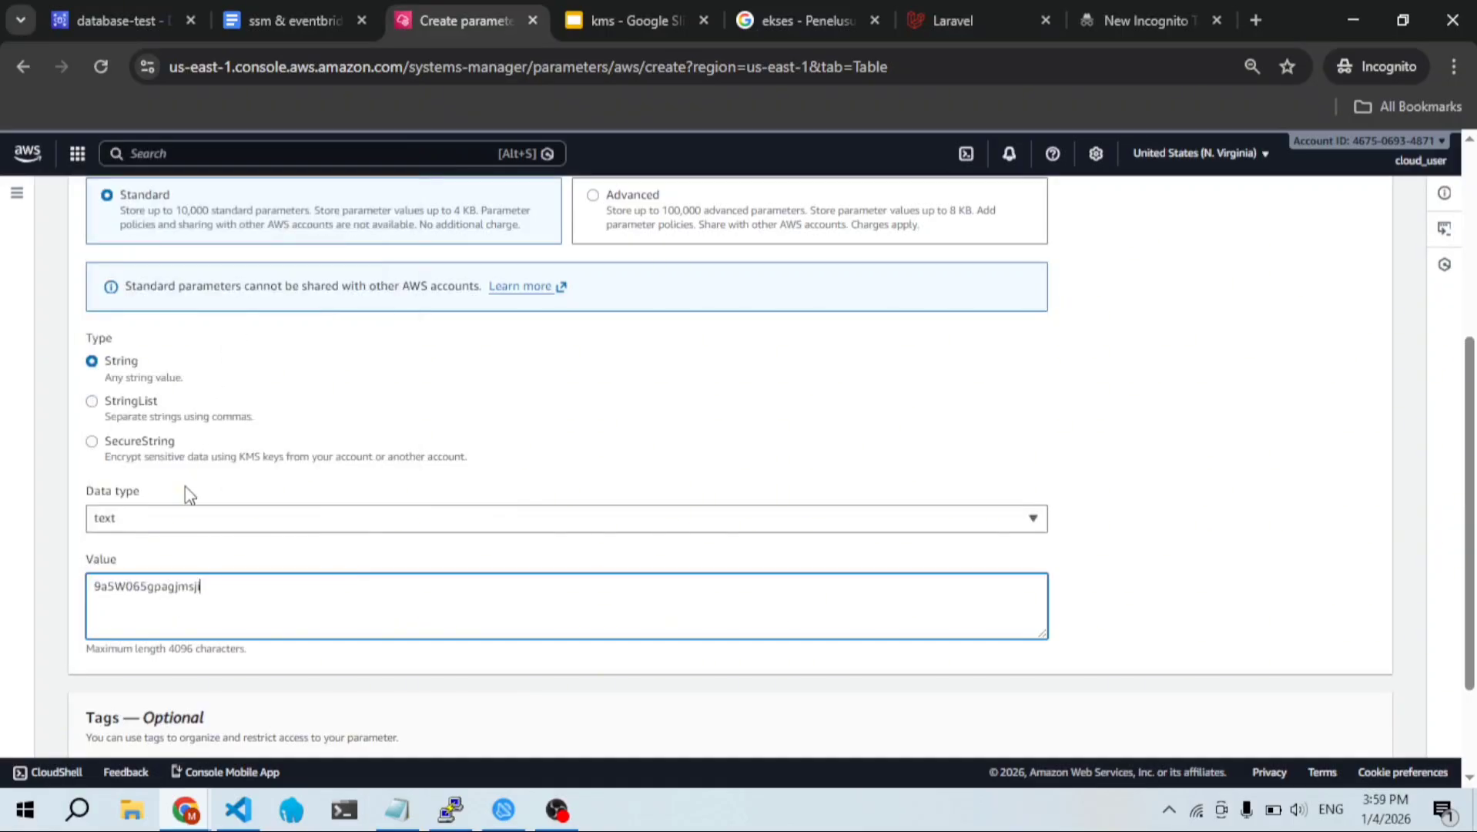
Step: Change the parameter type to SecureString with the alias/aws/ssm KMS key from the current account, and create the parameter
left_click(92, 442)
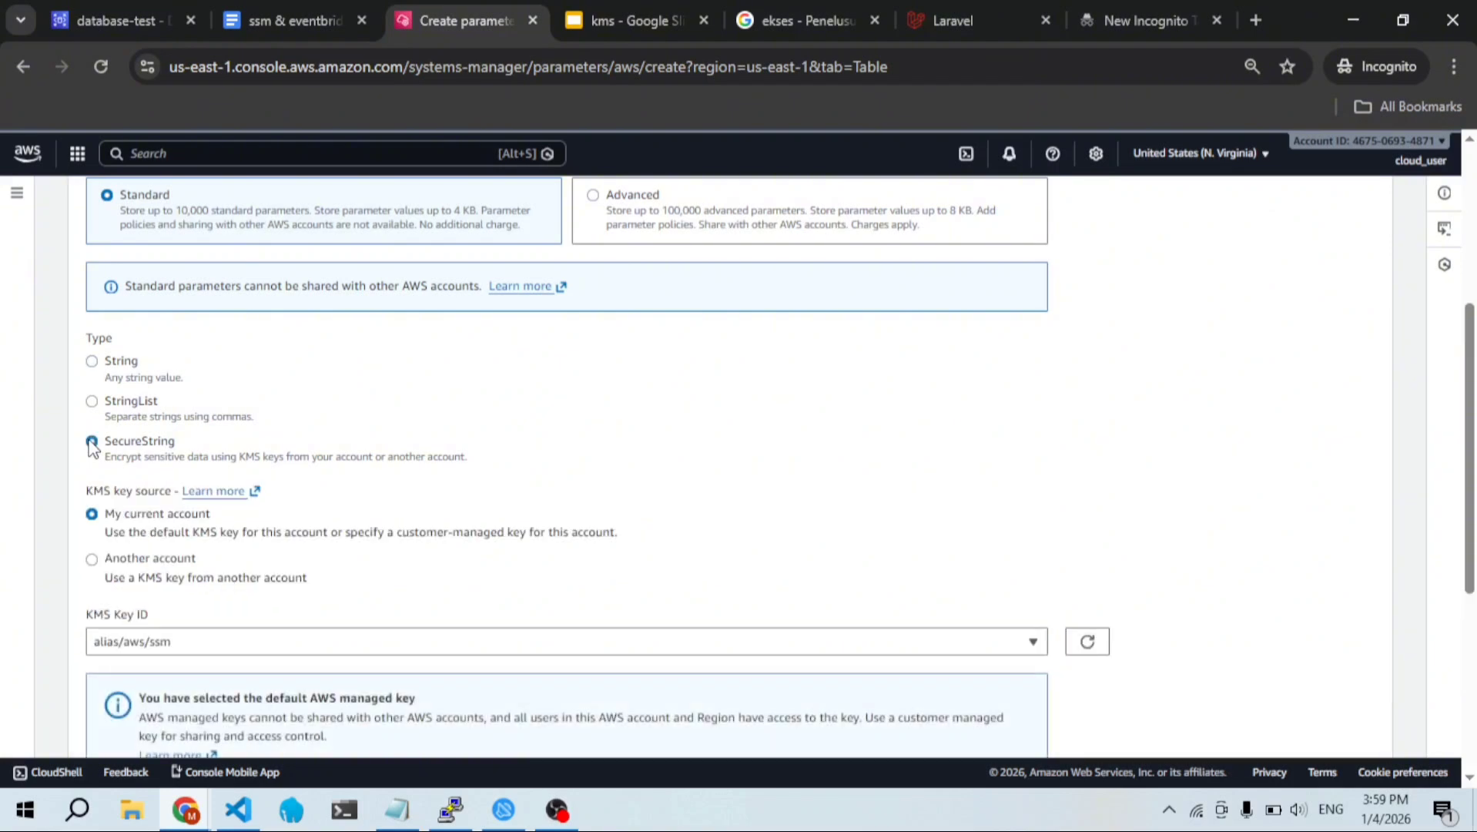
scroll(92, 444, "down", 4)
left_click(208, 510)
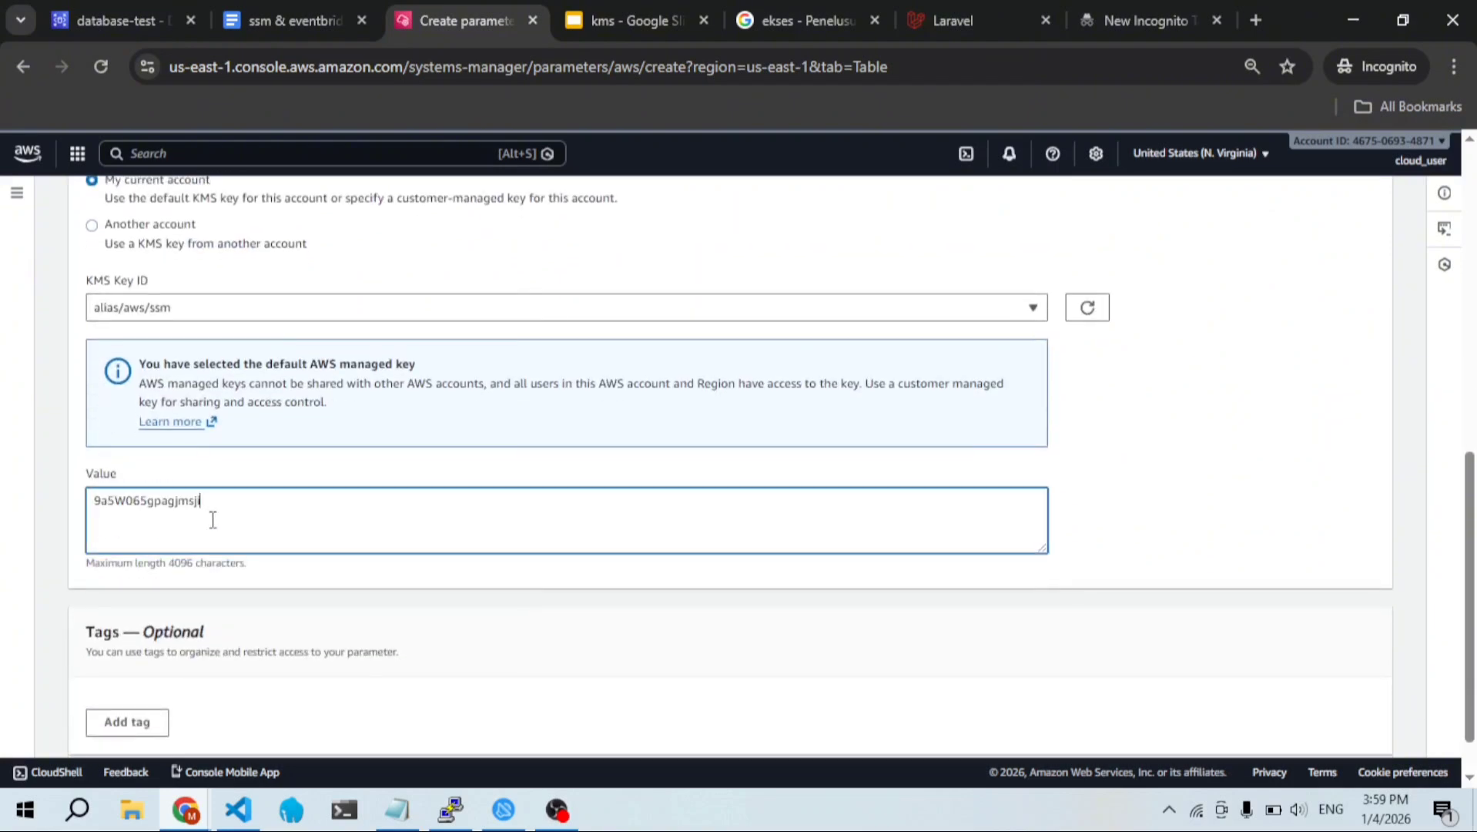
left_click(323, 605)
scroll(324, 605, "up", 7)
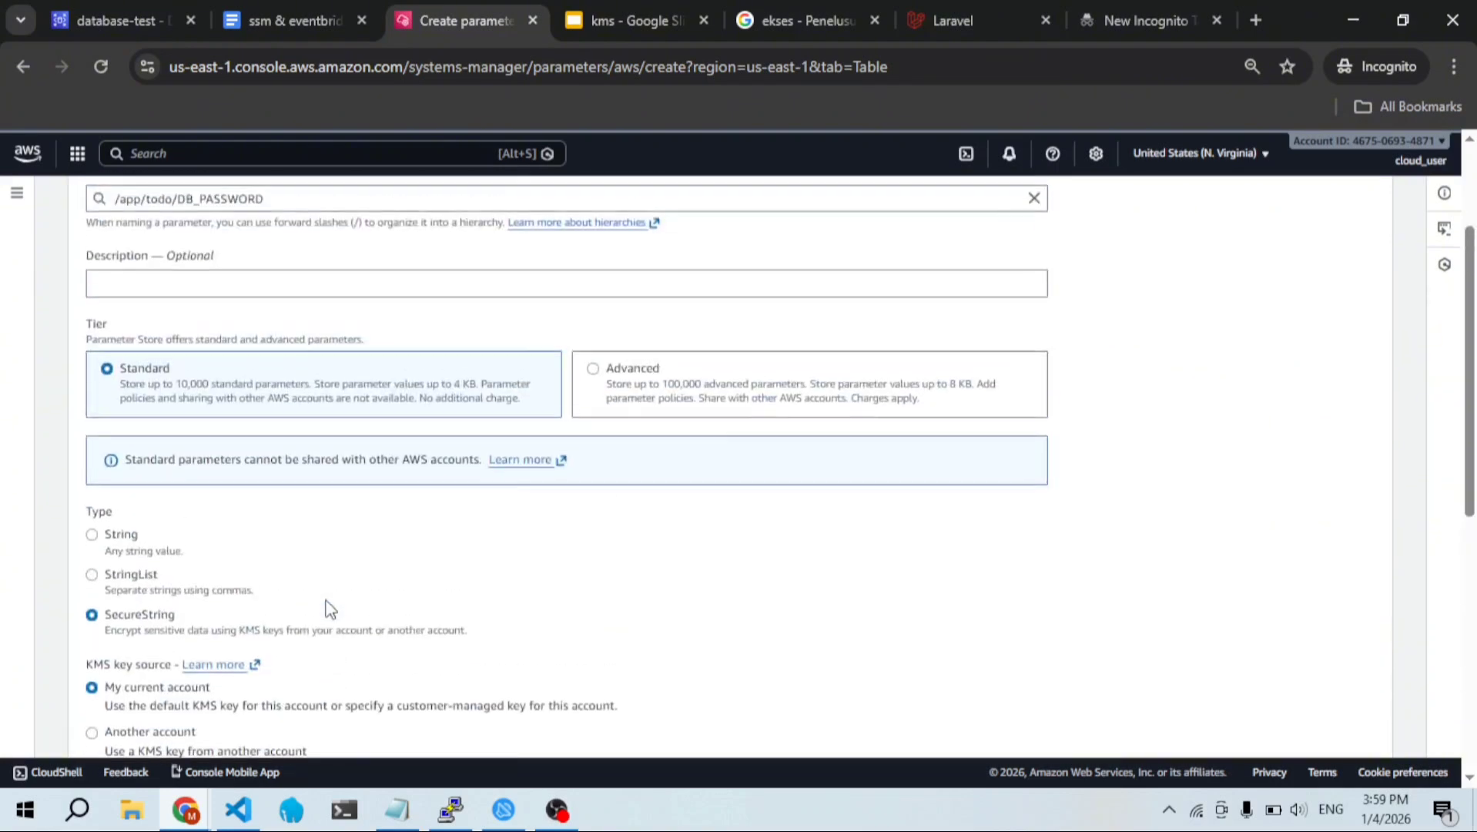
scroll(326, 608, "down", 7)
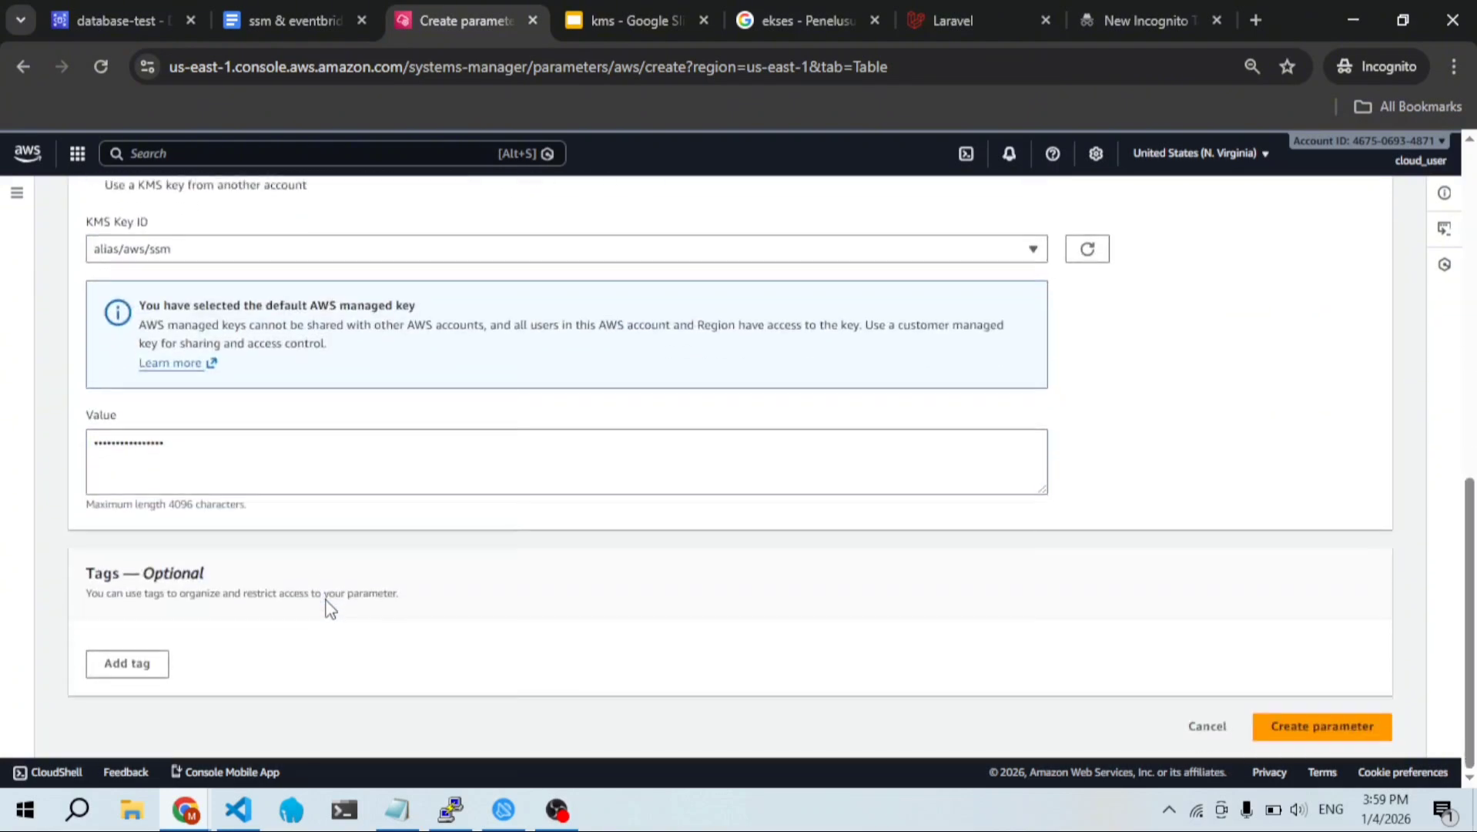
left_click(1350, 737)
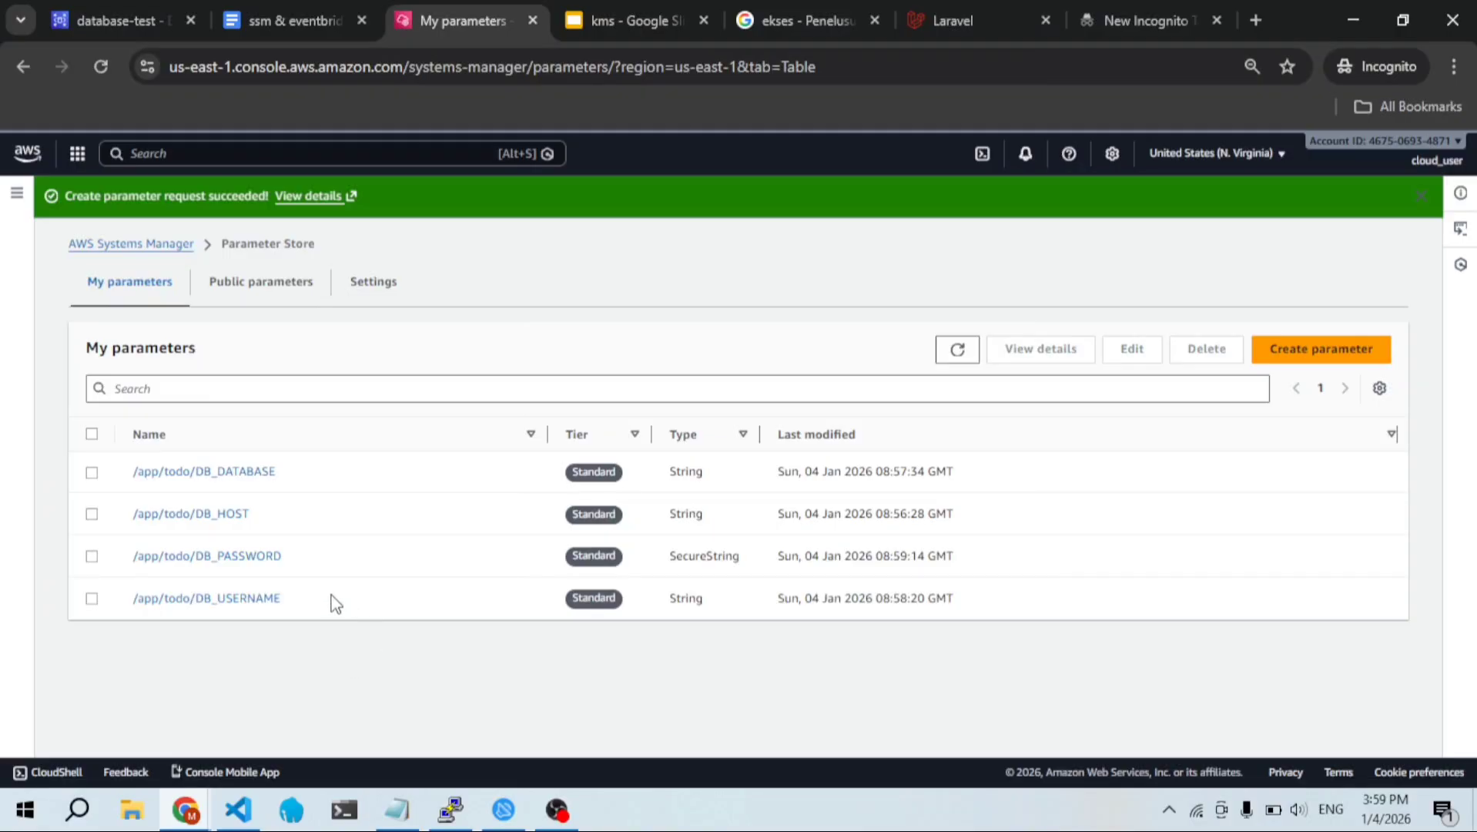
Step: Search the AWS services for IAM and open its dashboard
left_click(330, 146)
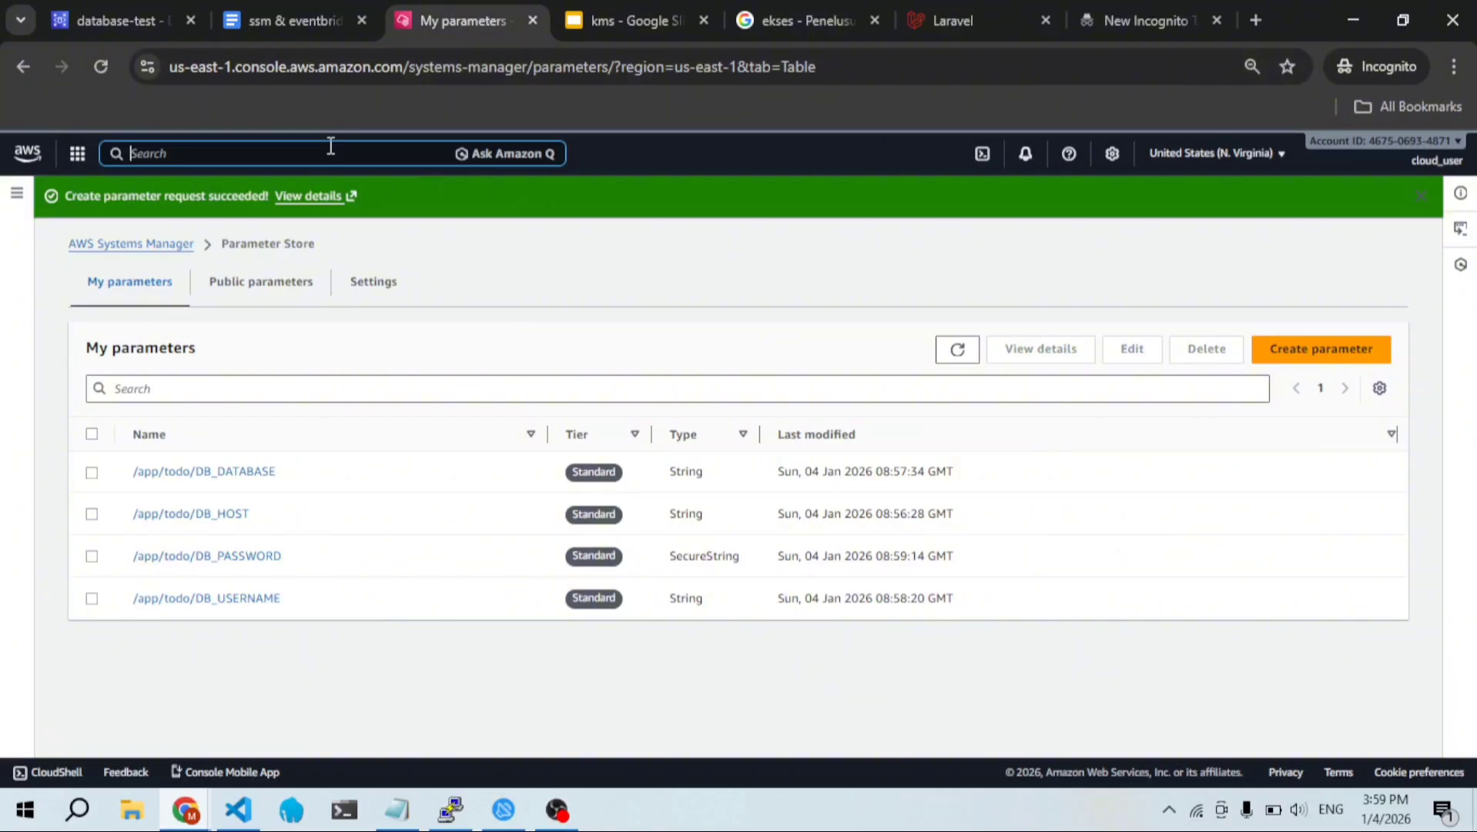
type("IAM")
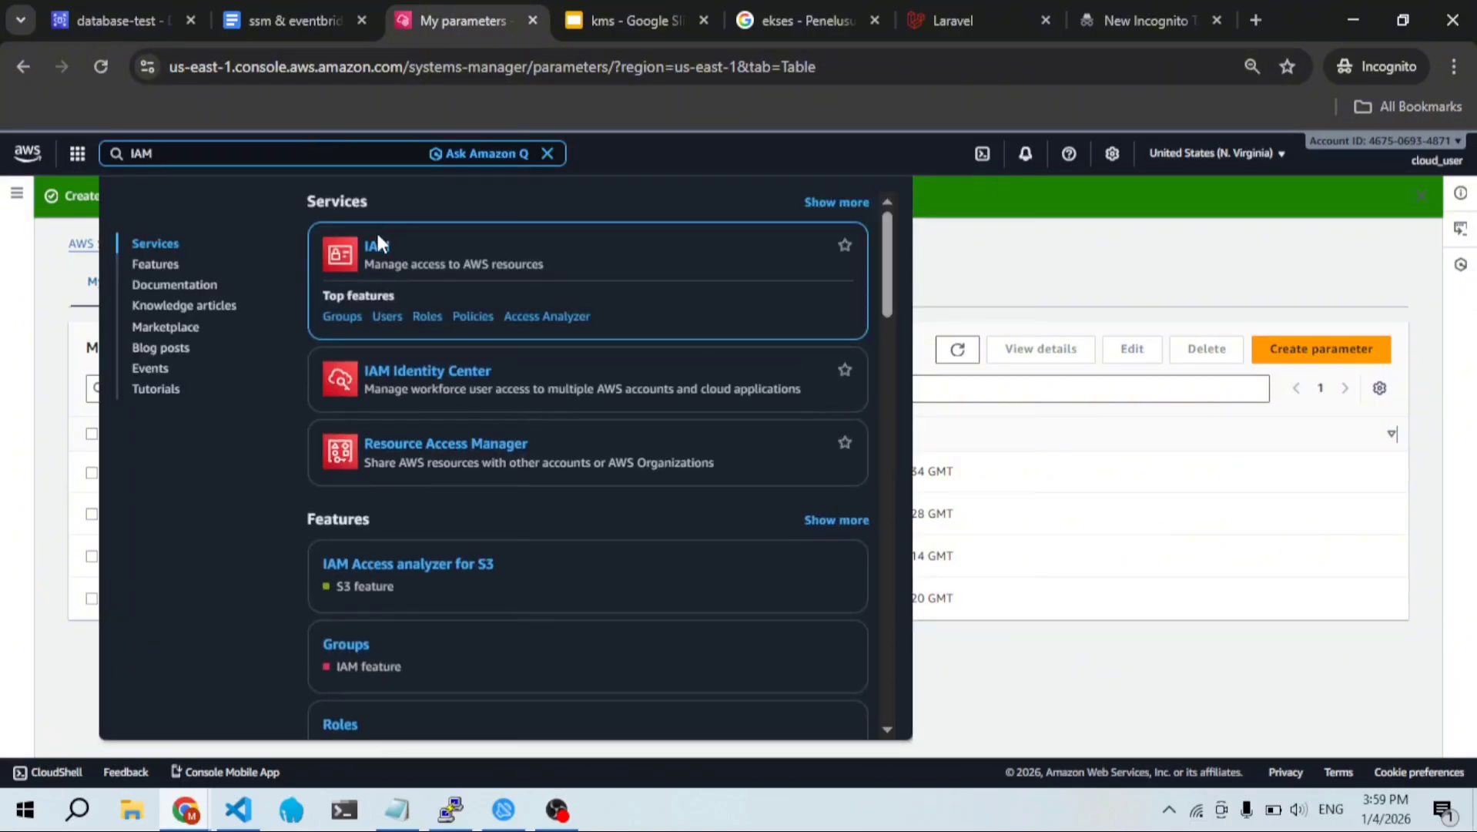
left_click(379, 257)
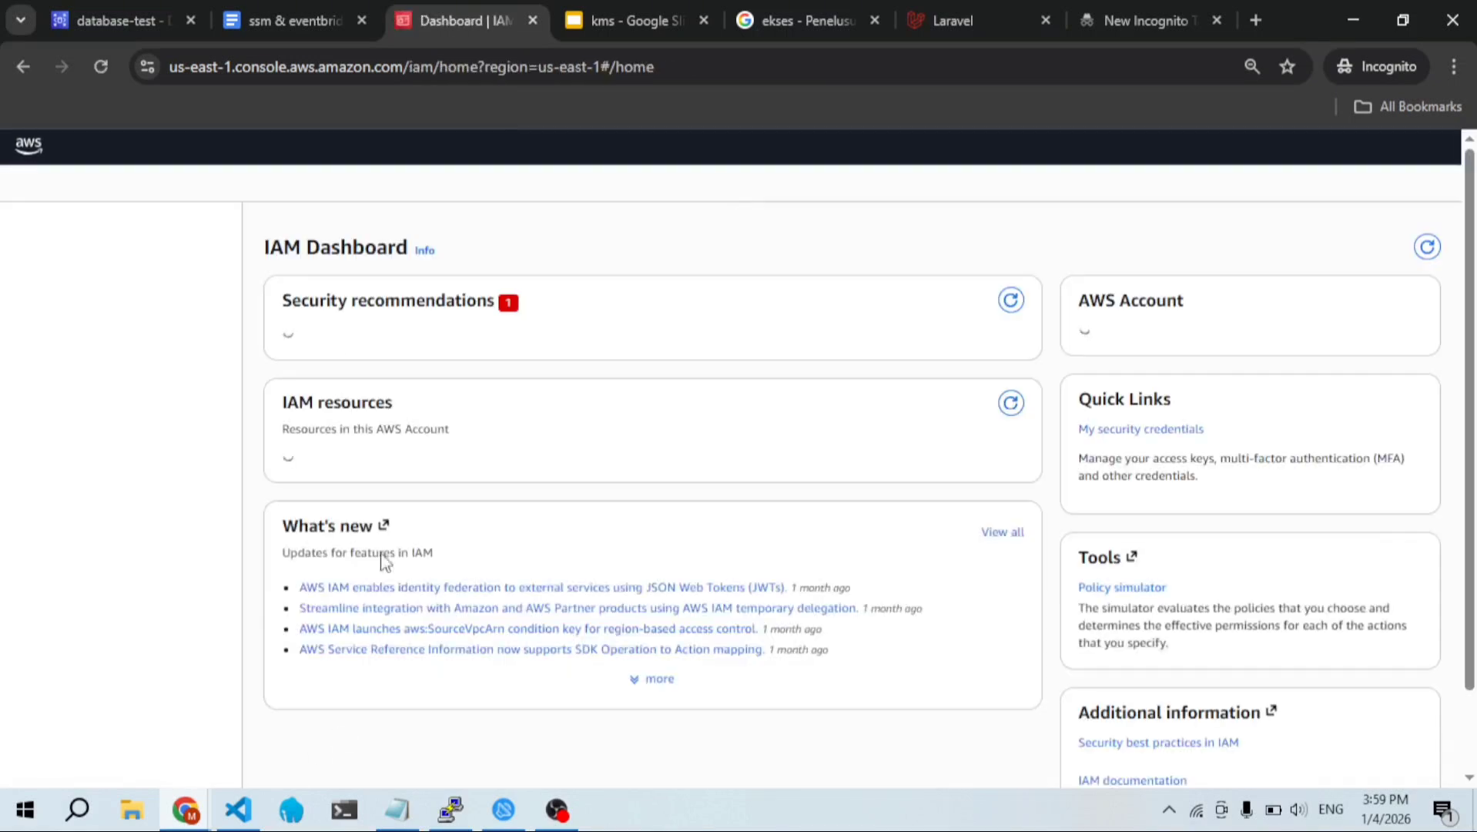
Step: Copy the entire JSON policy below AmazonSSMManagedInstanceCore in section 2 of the ssm & eventbridge document
left_click(323, 8)
scroll(545, 396, "down", 4)
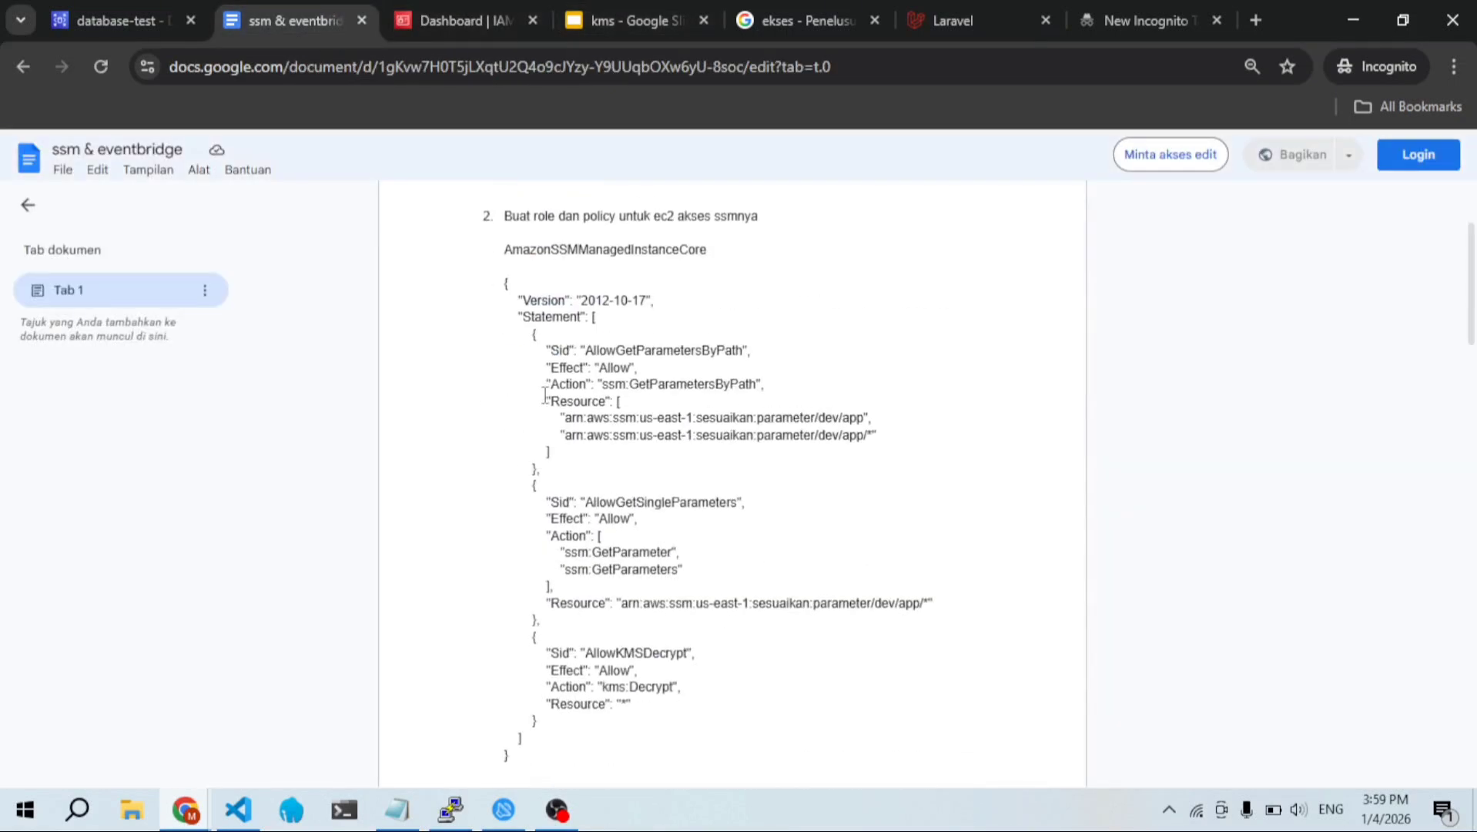
scroll(544, 395, "up", 2)
scroll(545, 395, "down", 1)
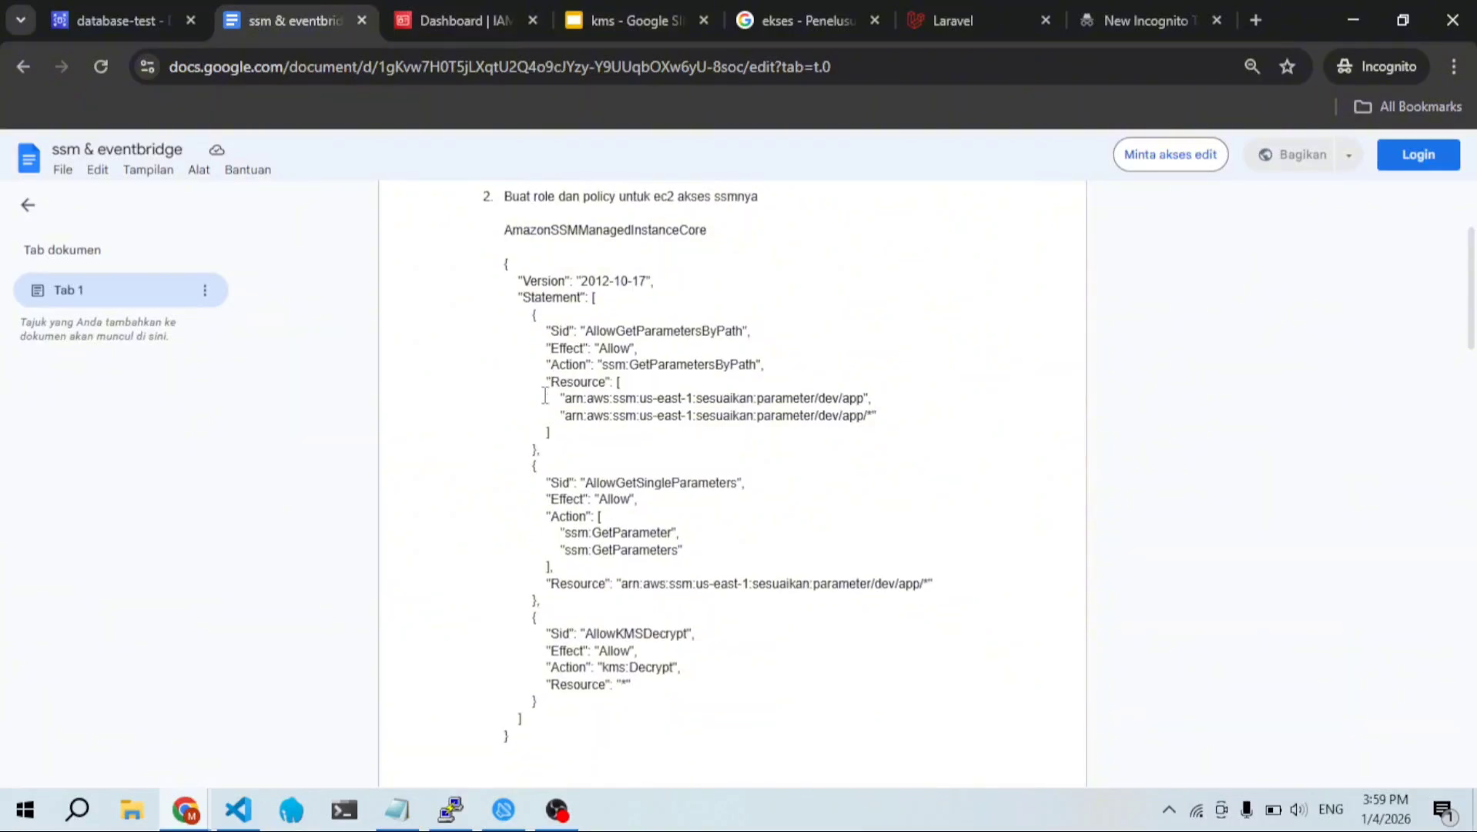
left_click_drag(502, 231, 745, 230)
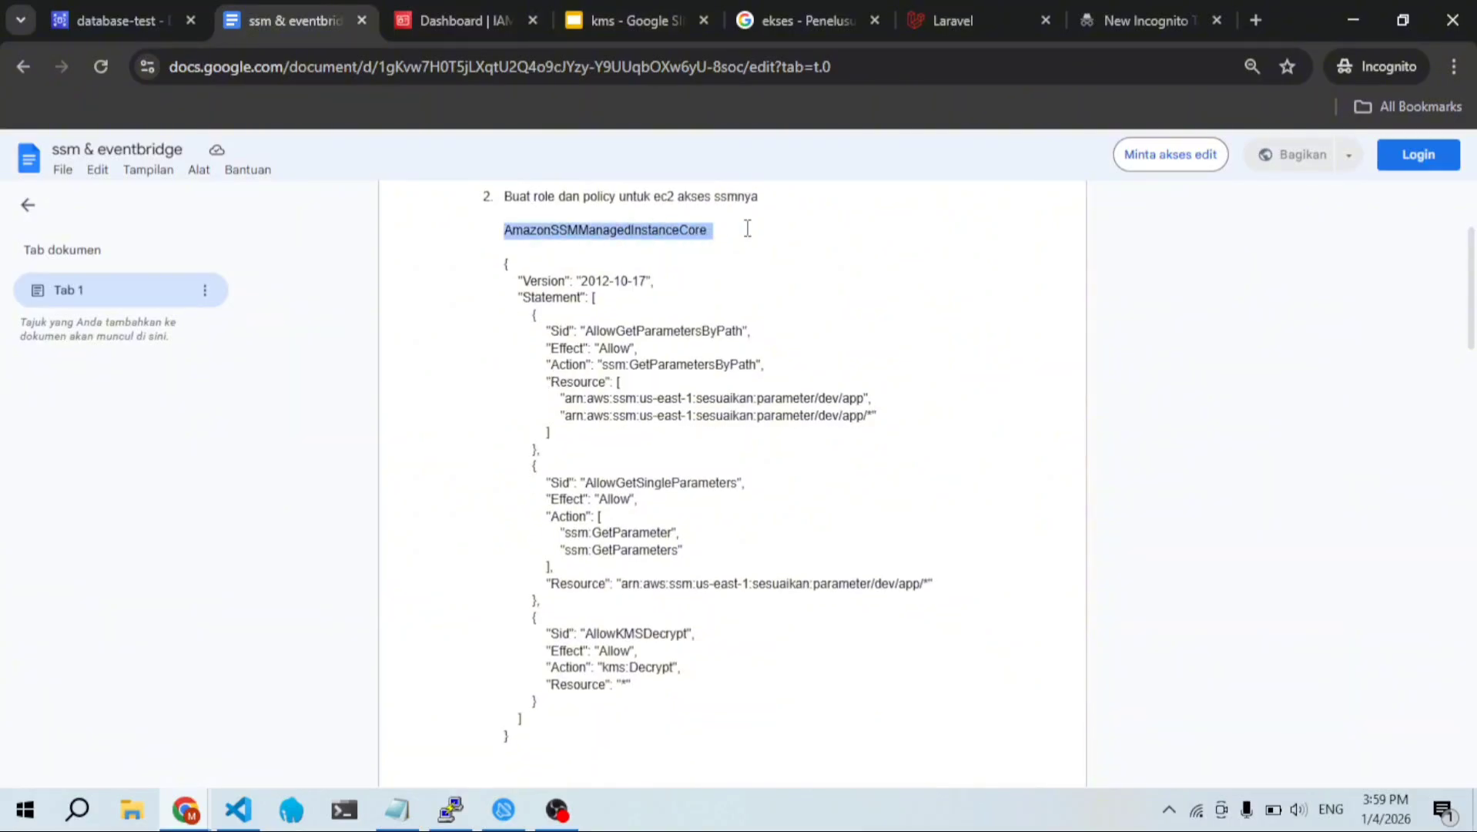
scroll(492, 266, "up", 1)
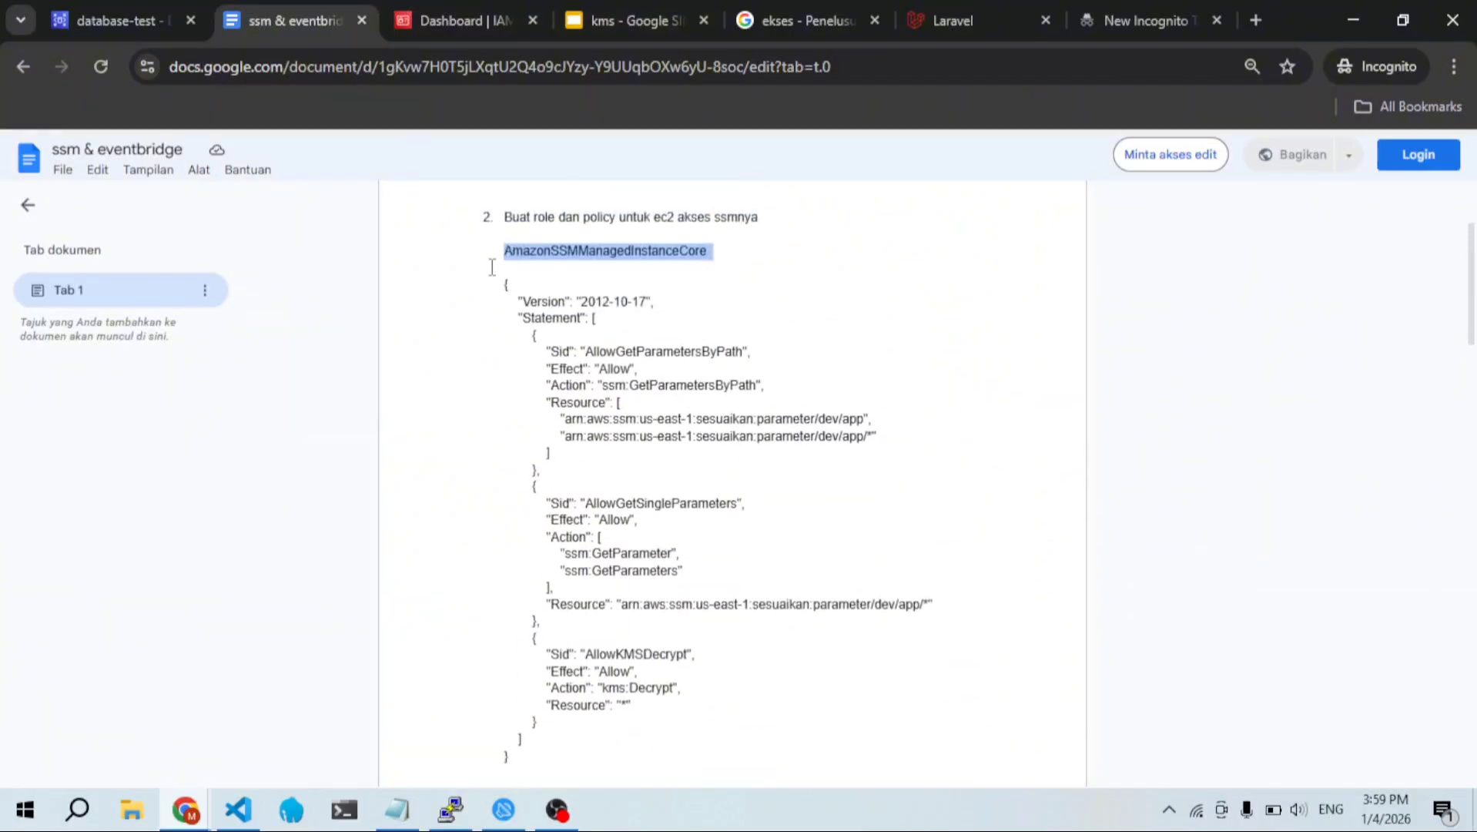
left_click_drag(505, 284, 518, 753)
key("ctrl+c")
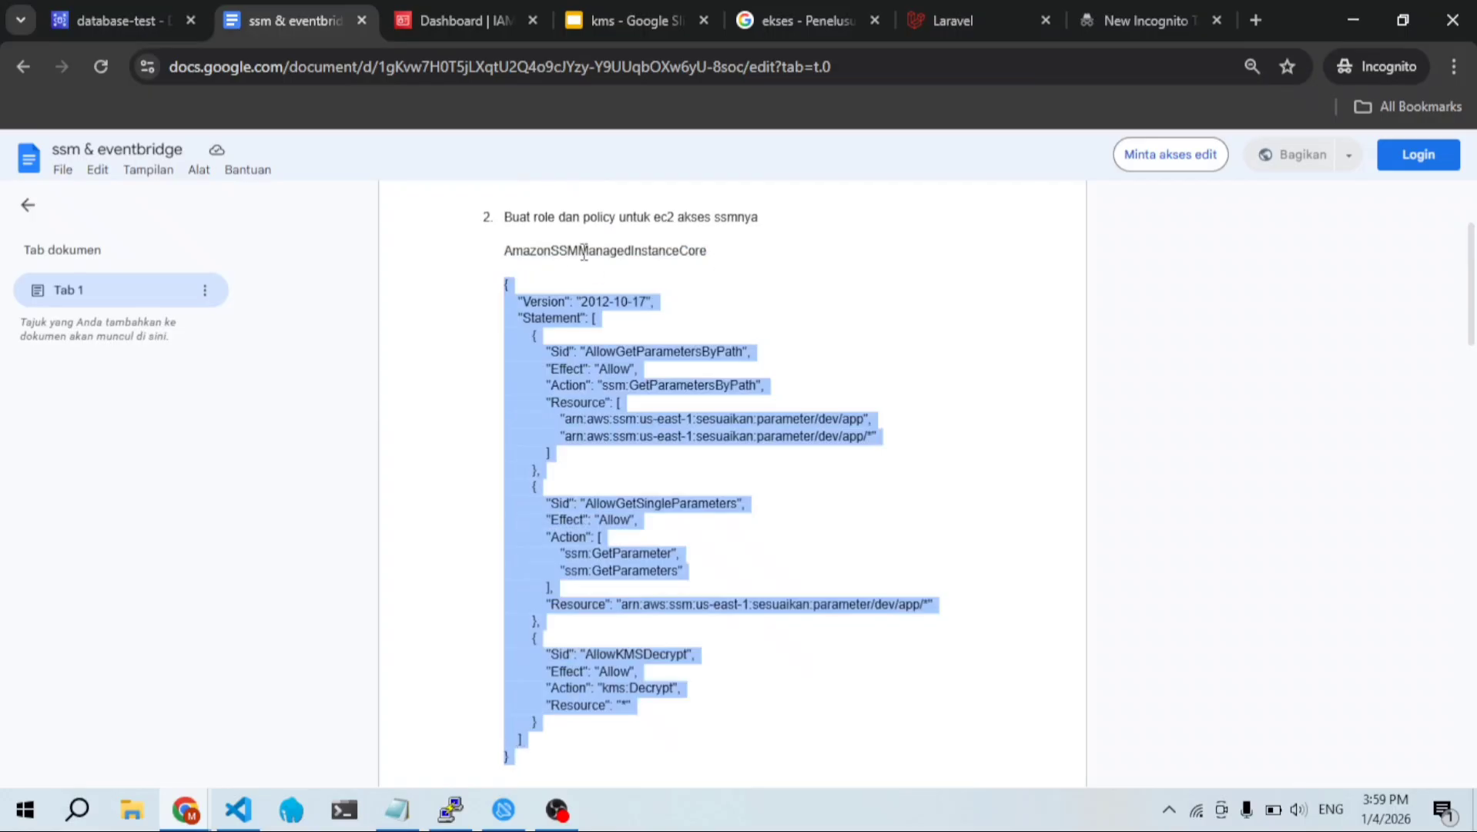
Step: Return to the IAM console and start creating a new policy
left_click(478, 22)
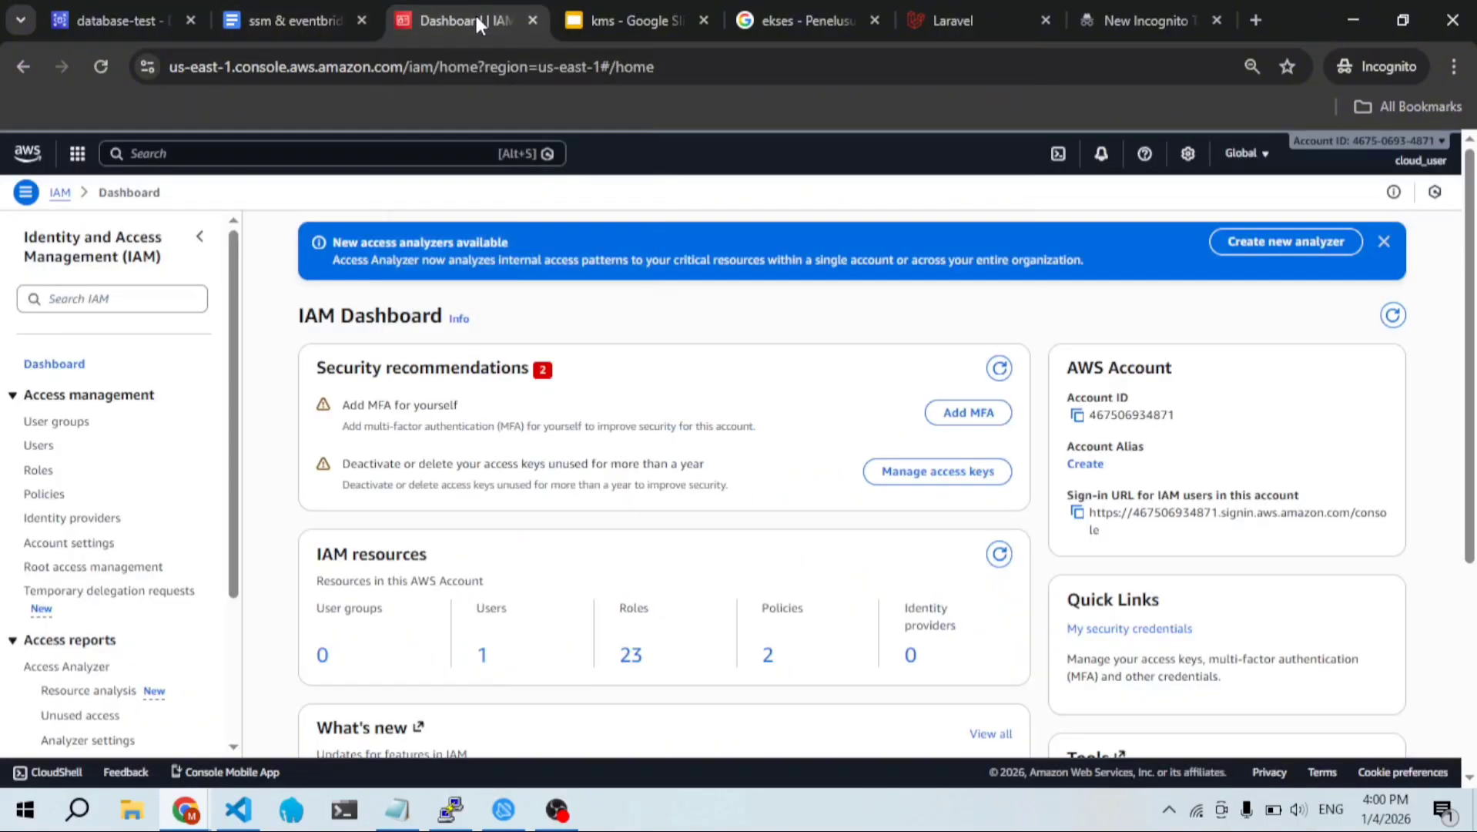
left_click(42, 495)
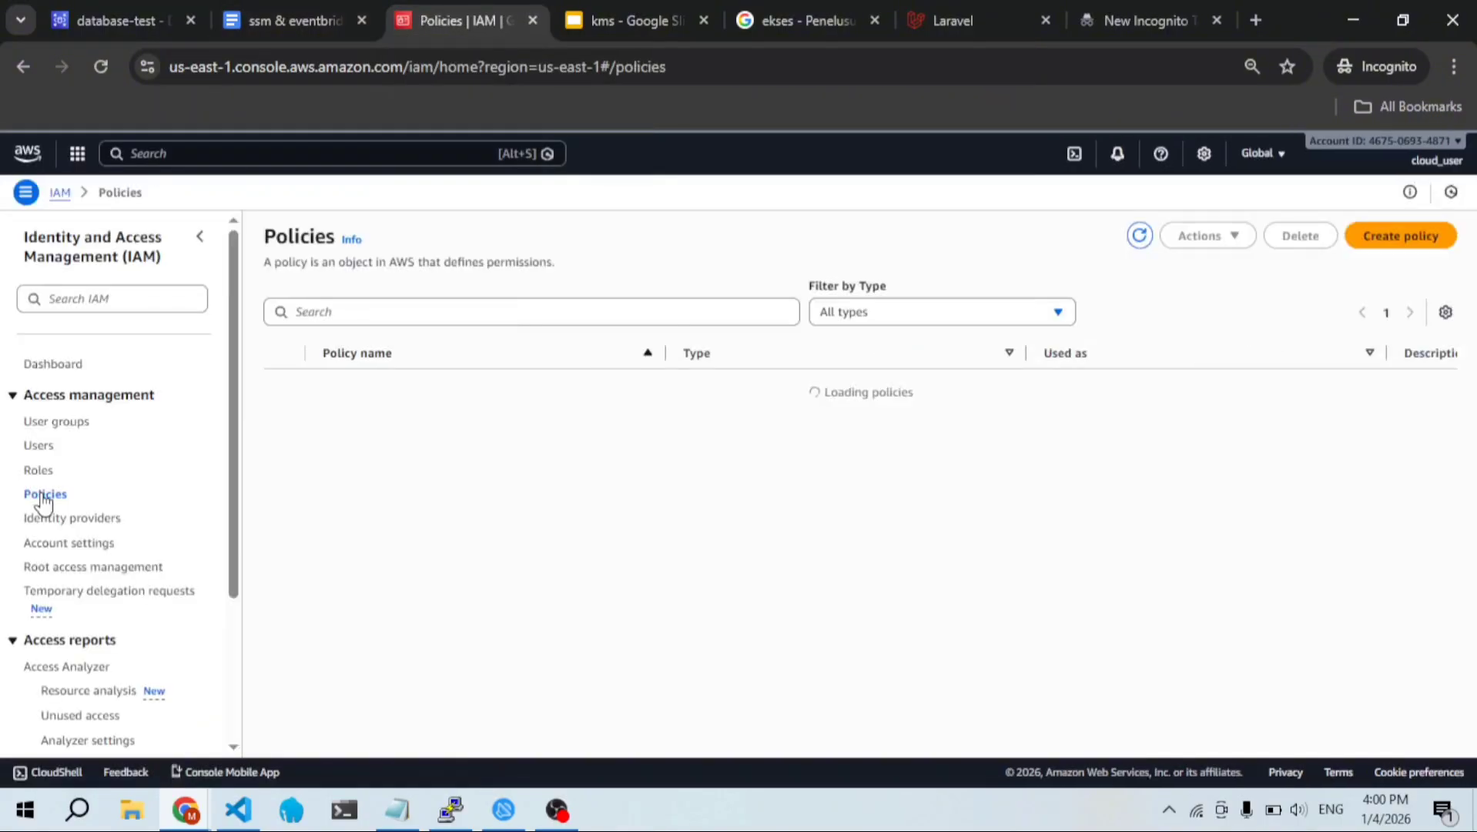
left_click(1418, 235)
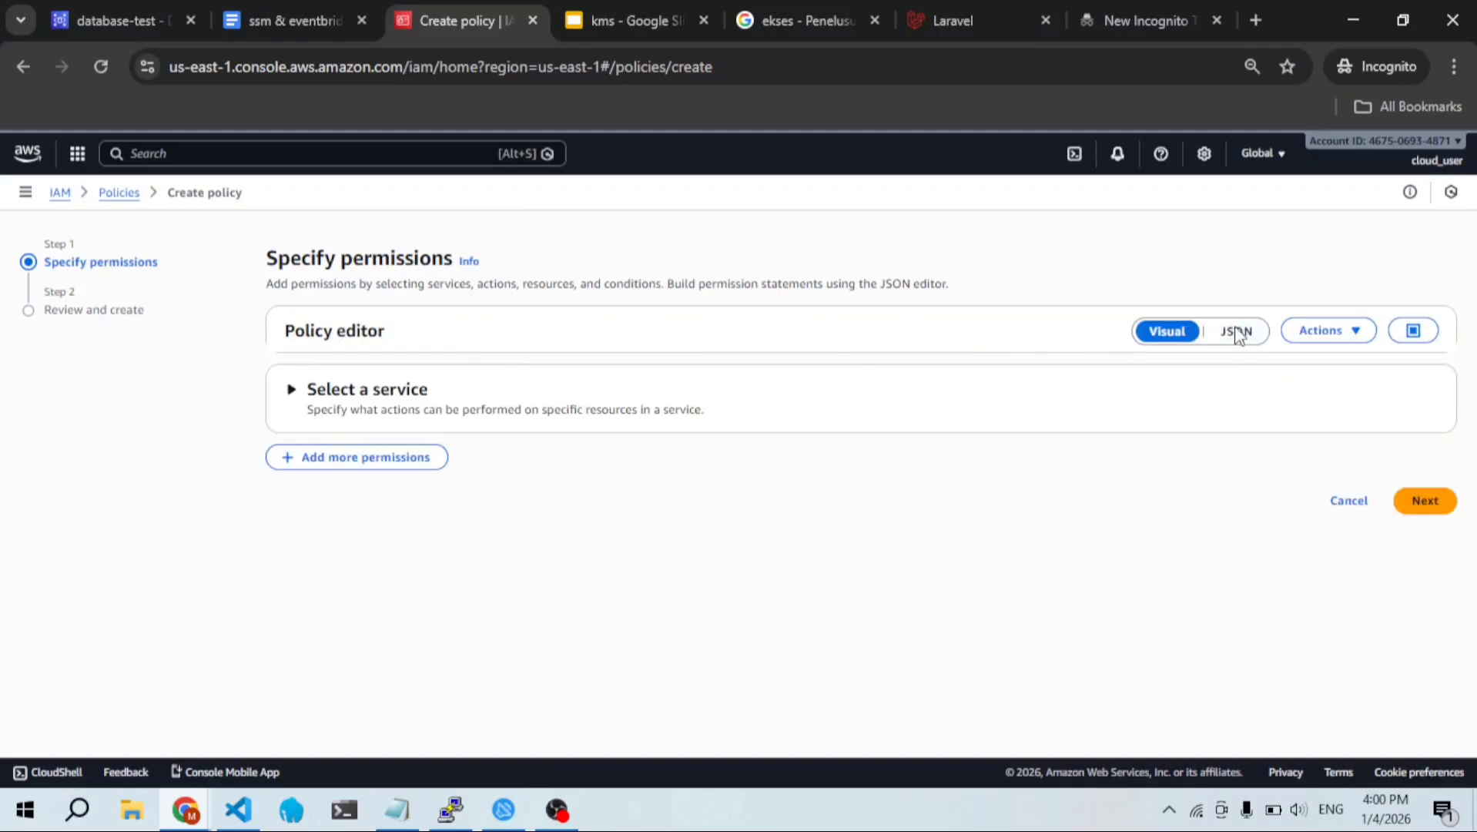
Step: Try to replace the default policy JSON with the copied policy text
left_click(1237, 333)
left_click(446, 511)
key("ctrl+a")
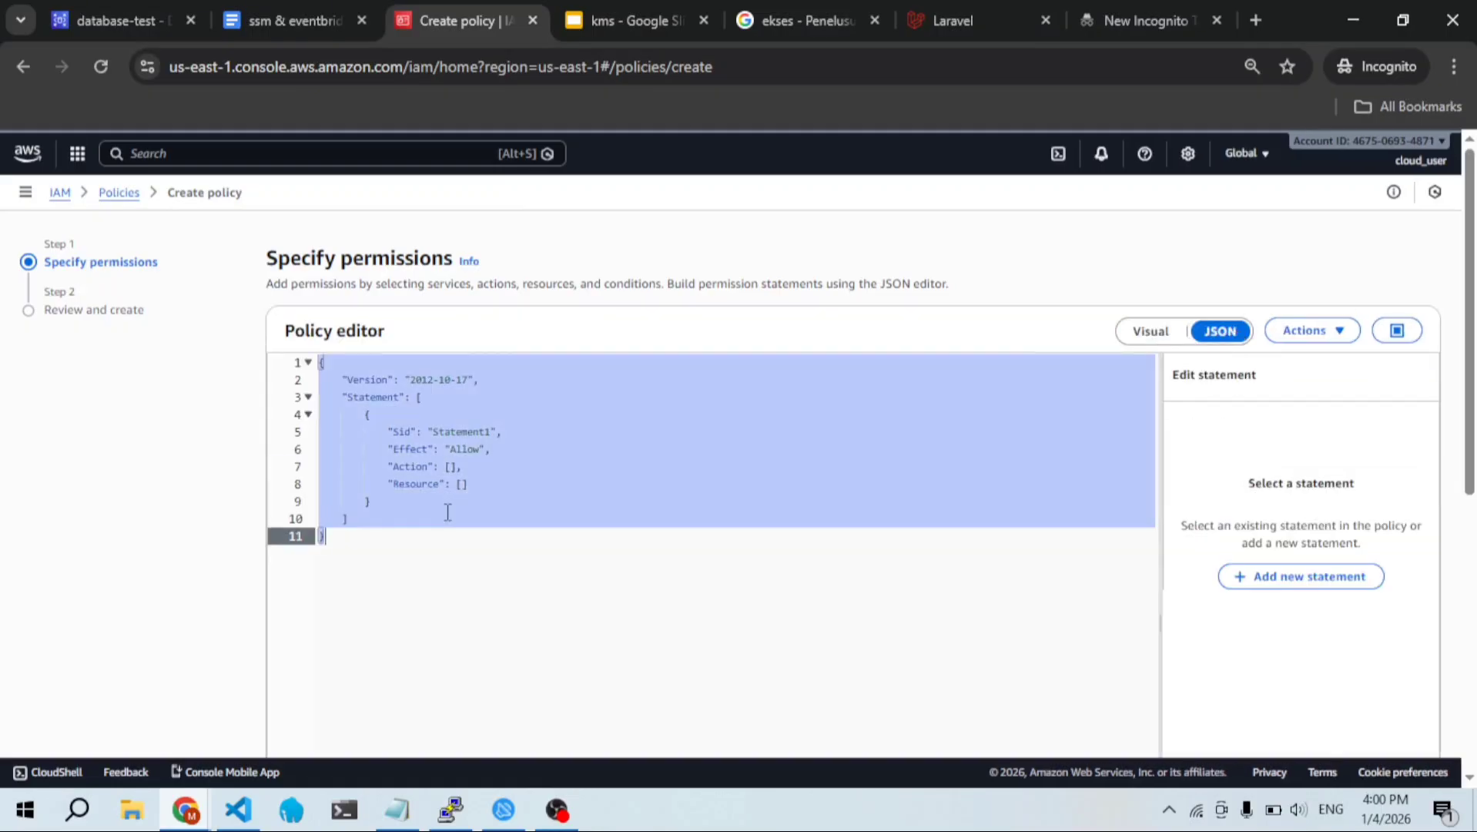
key("ctrl+v")
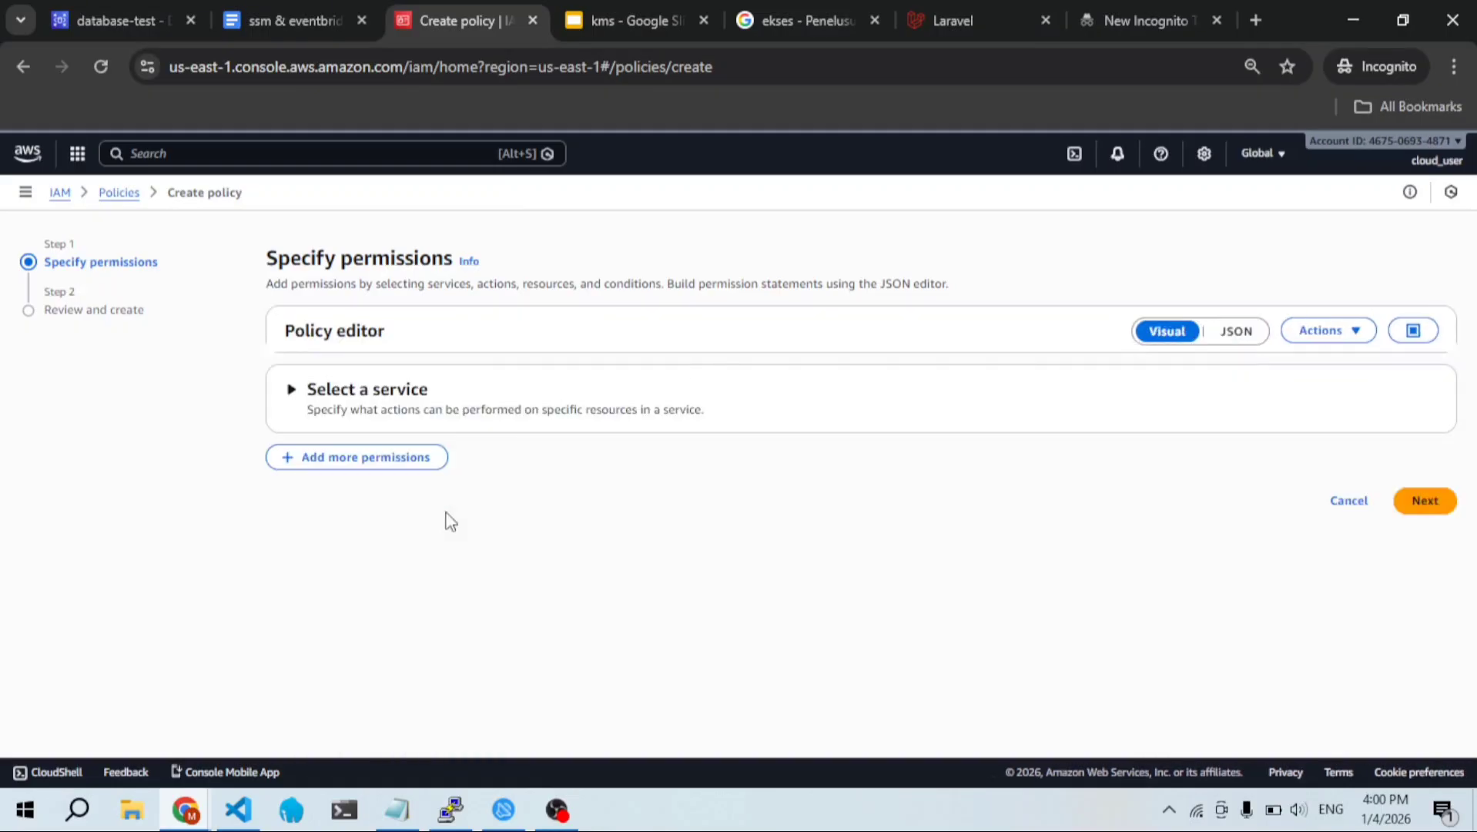
Step: Switch the policy editor to JSON and replace its whole default content with the policy copied from the document
left_click(1231, 335)
left_click(614, 425)
key("ctrl+a")
key("ctrl+v")
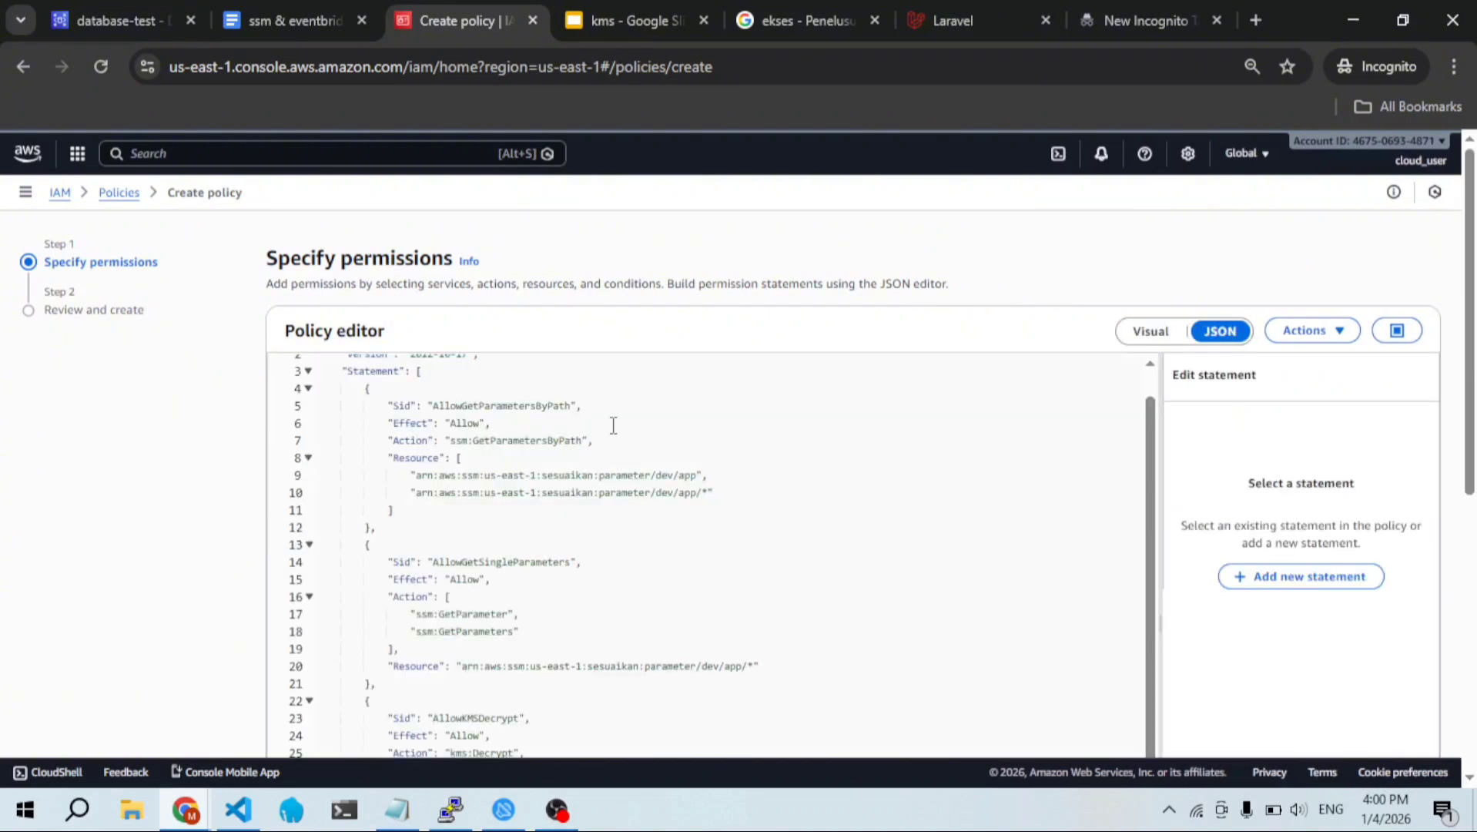
scroll(613, 426, "down", 3)
scroll(613, 426, "up", 6)
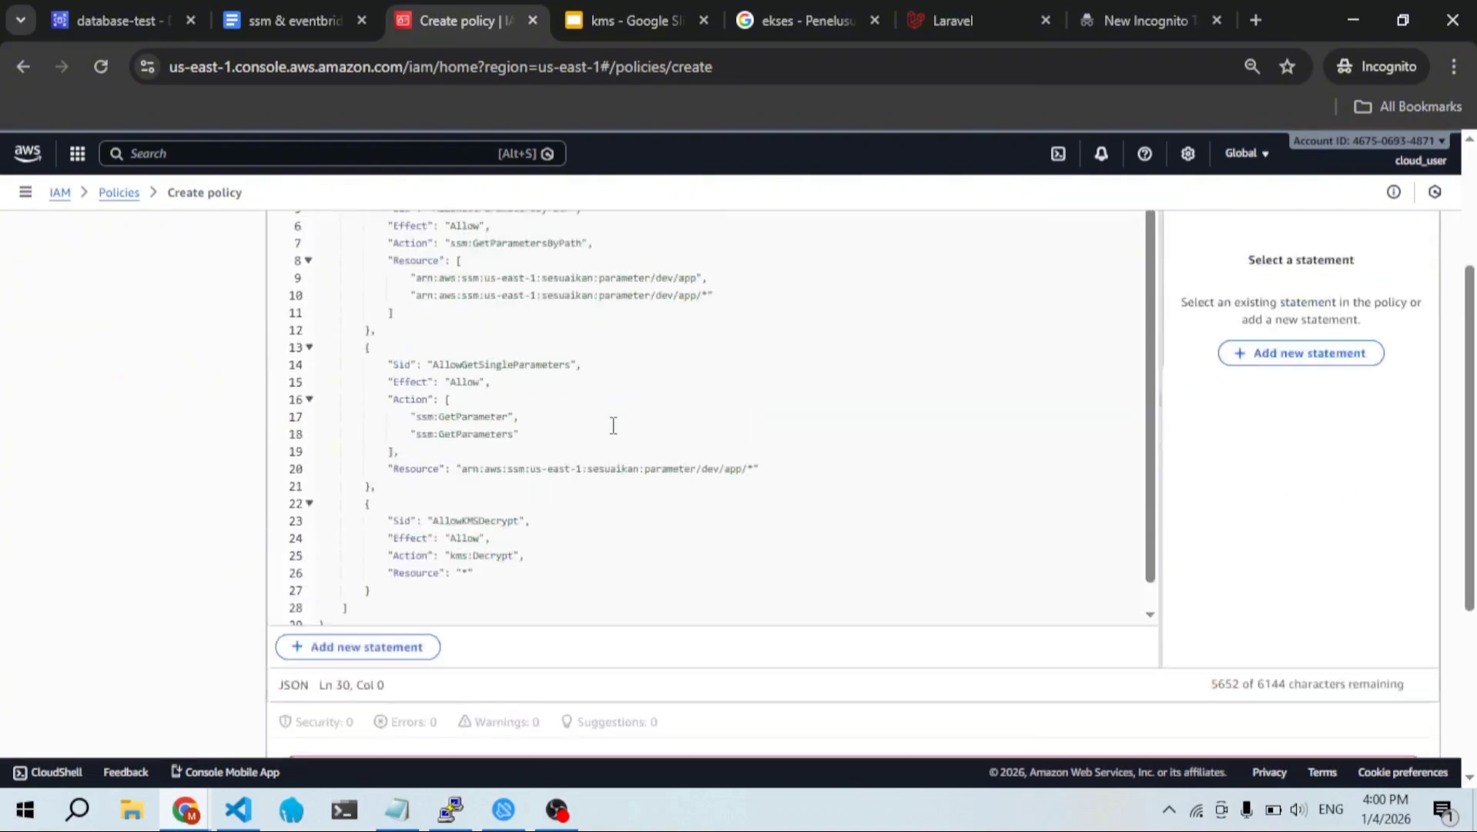
scroll(613, 426, "up", 1)
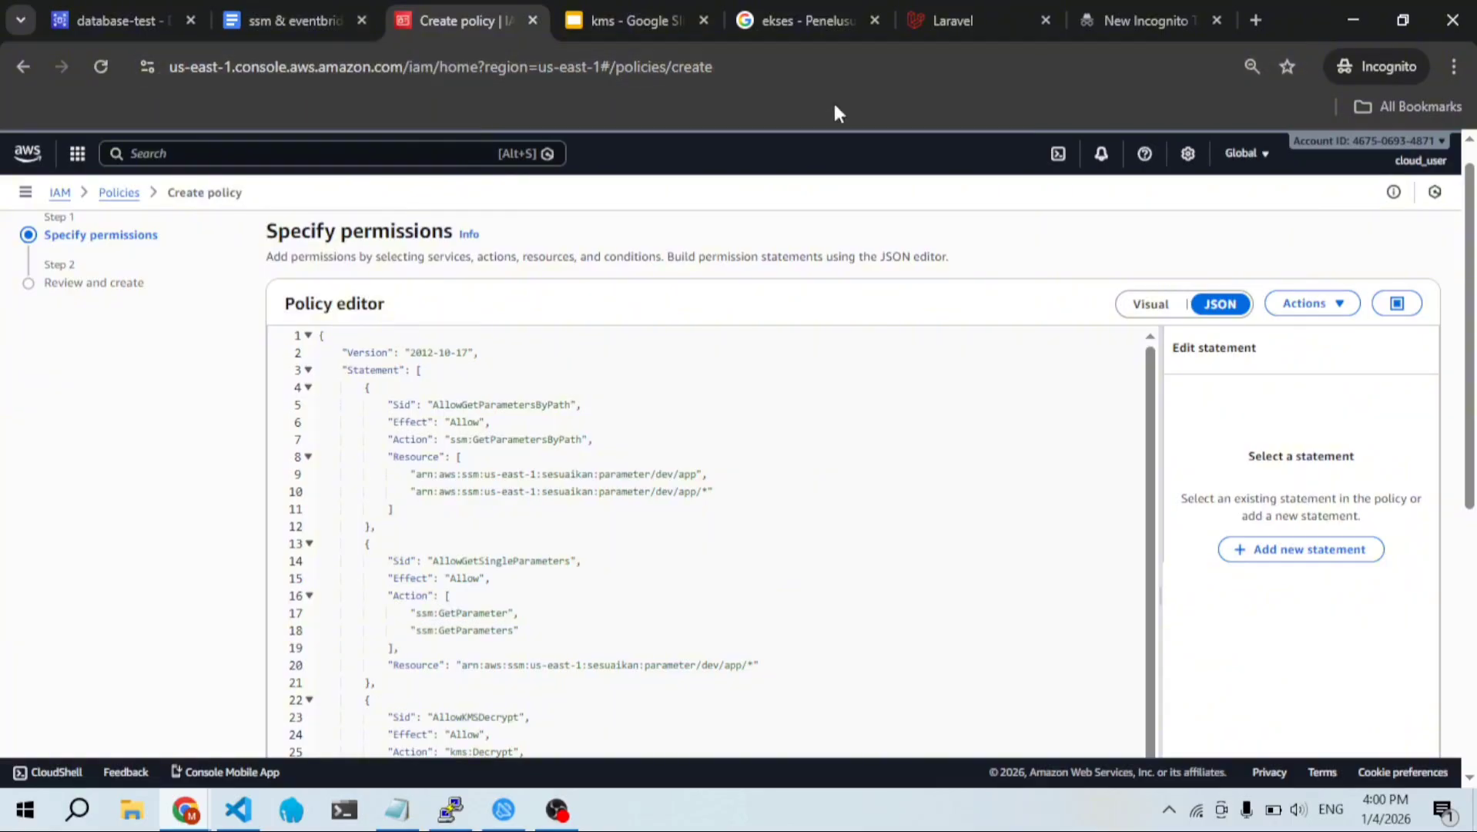
Step: Search the AWS console for Systems Manager and open that service in a separate browser tab
left_click(305, 163)
type("systems")
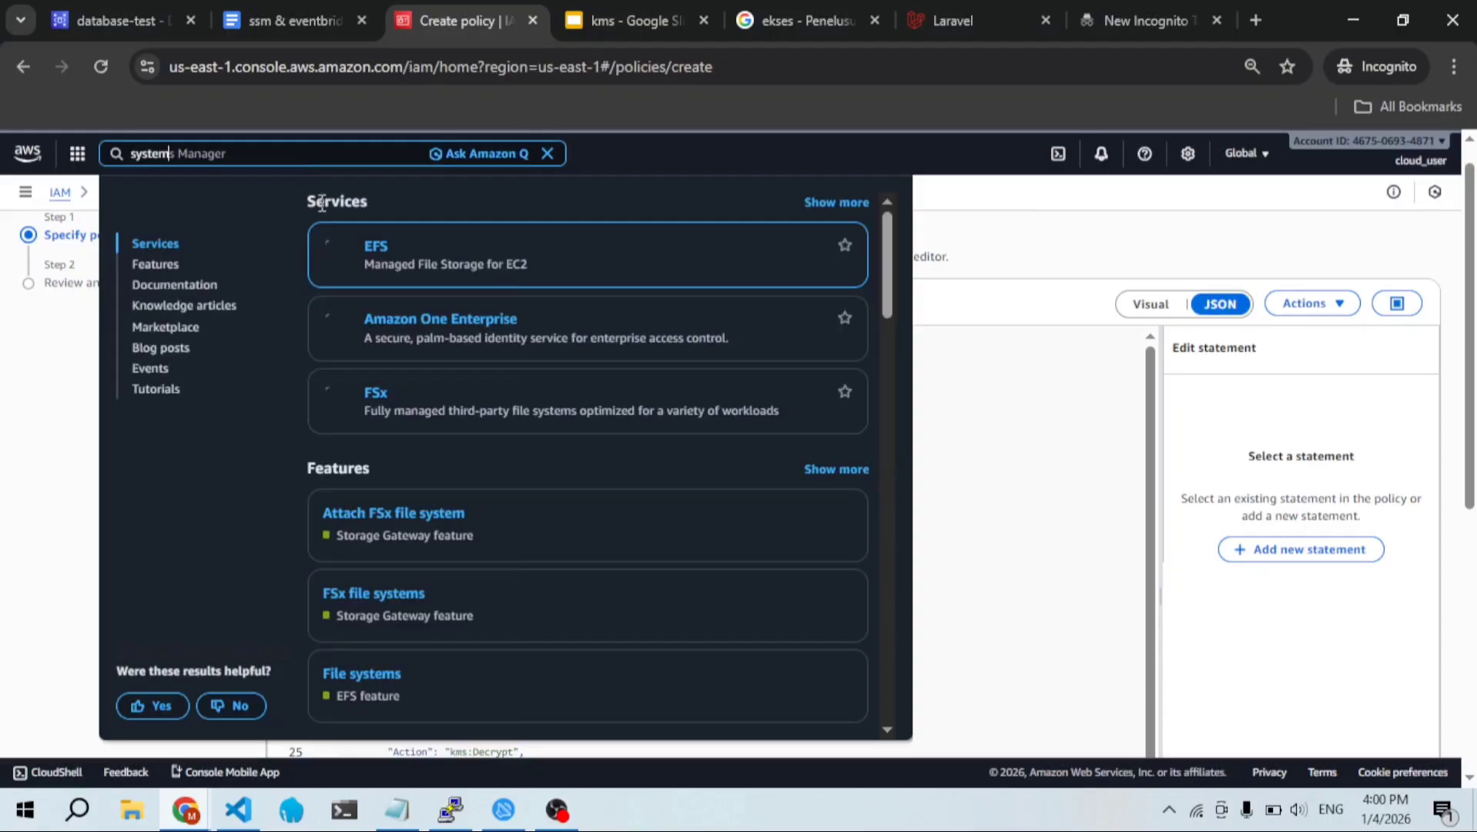
key("BackSpace")
type("mana")
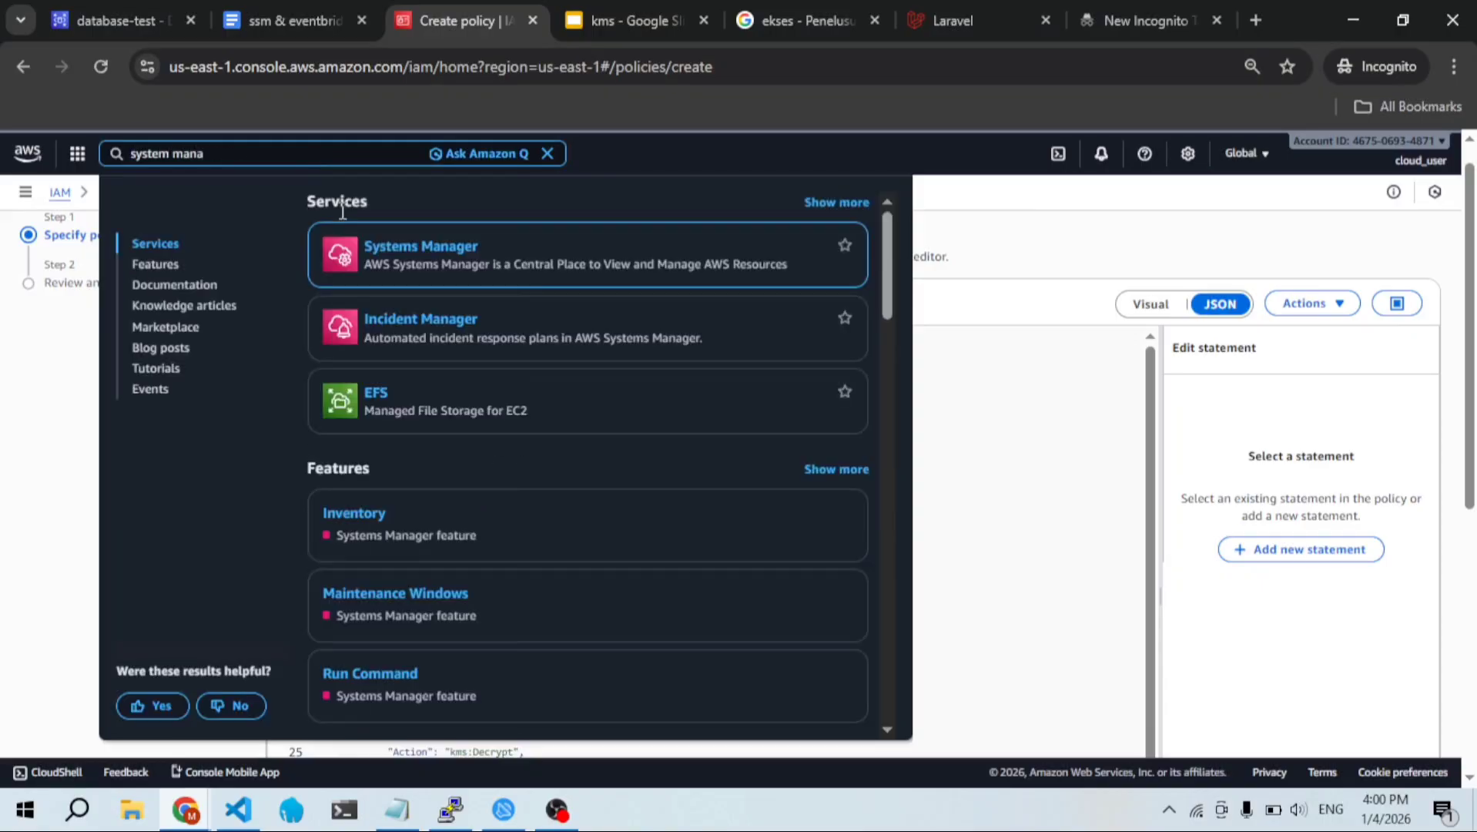
right_click(438, 251)
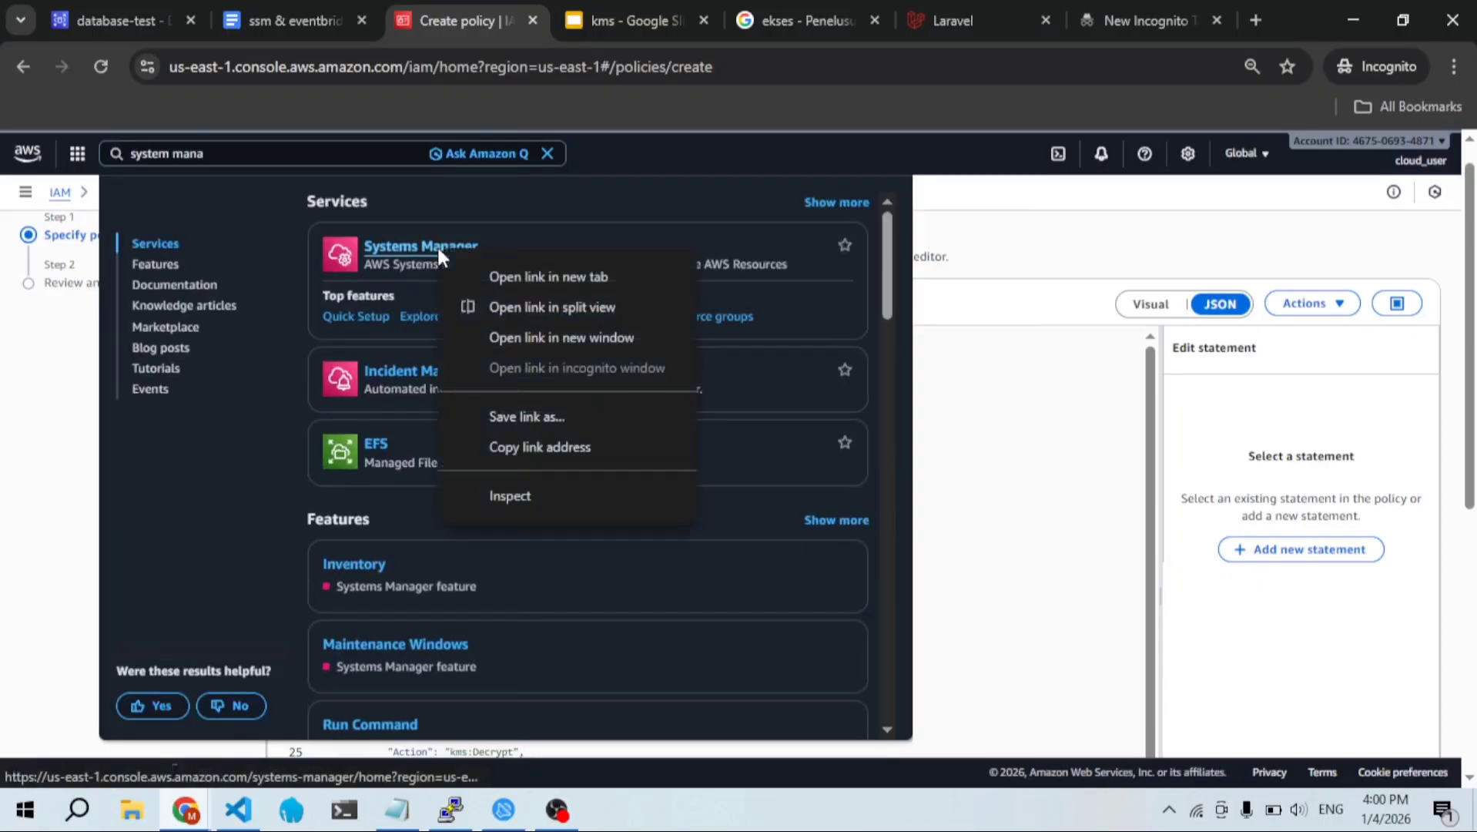
left_click(487, 275)
left_click(1029, 248)
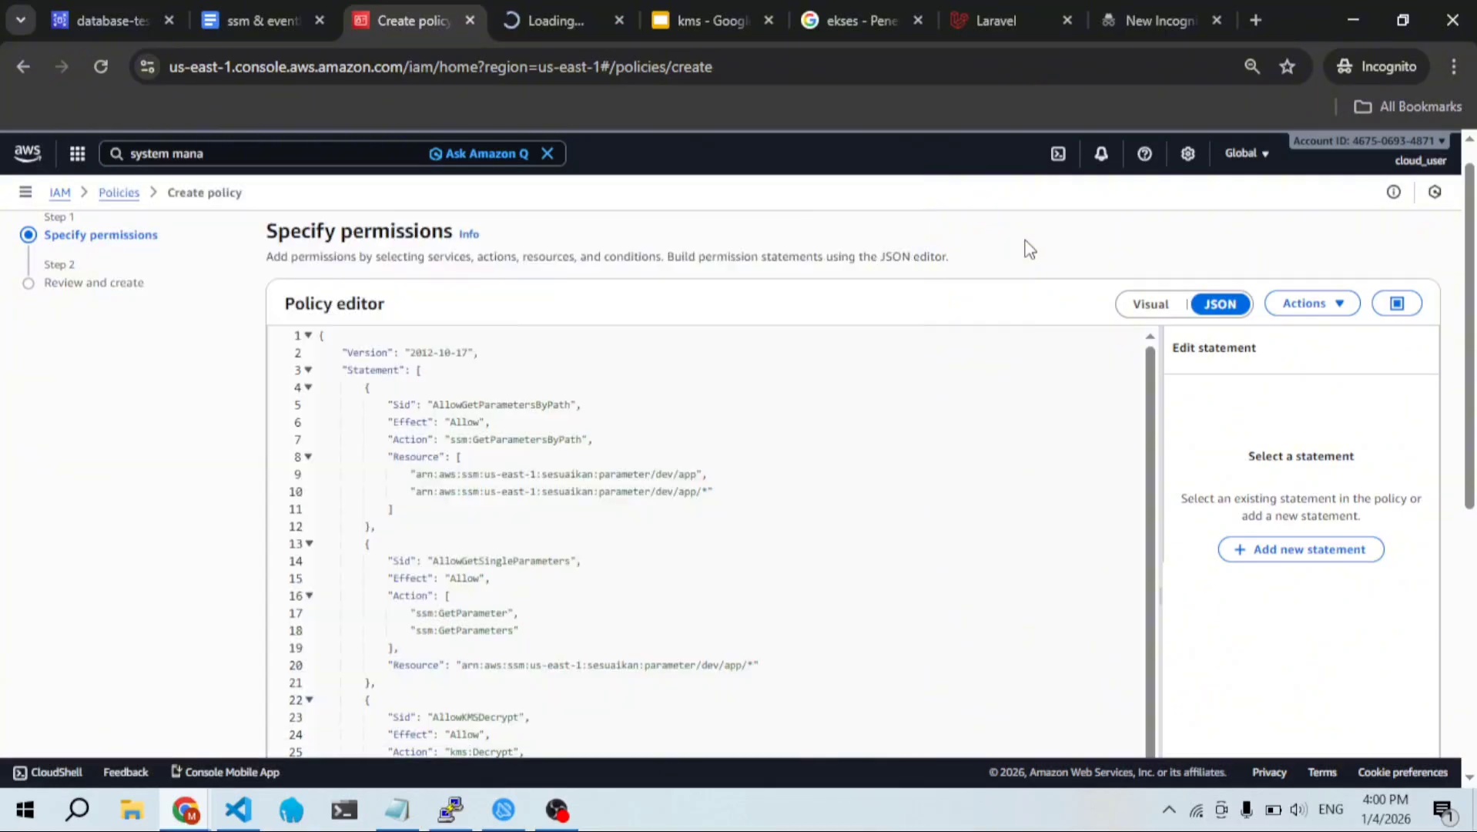
left_click(561, 10)
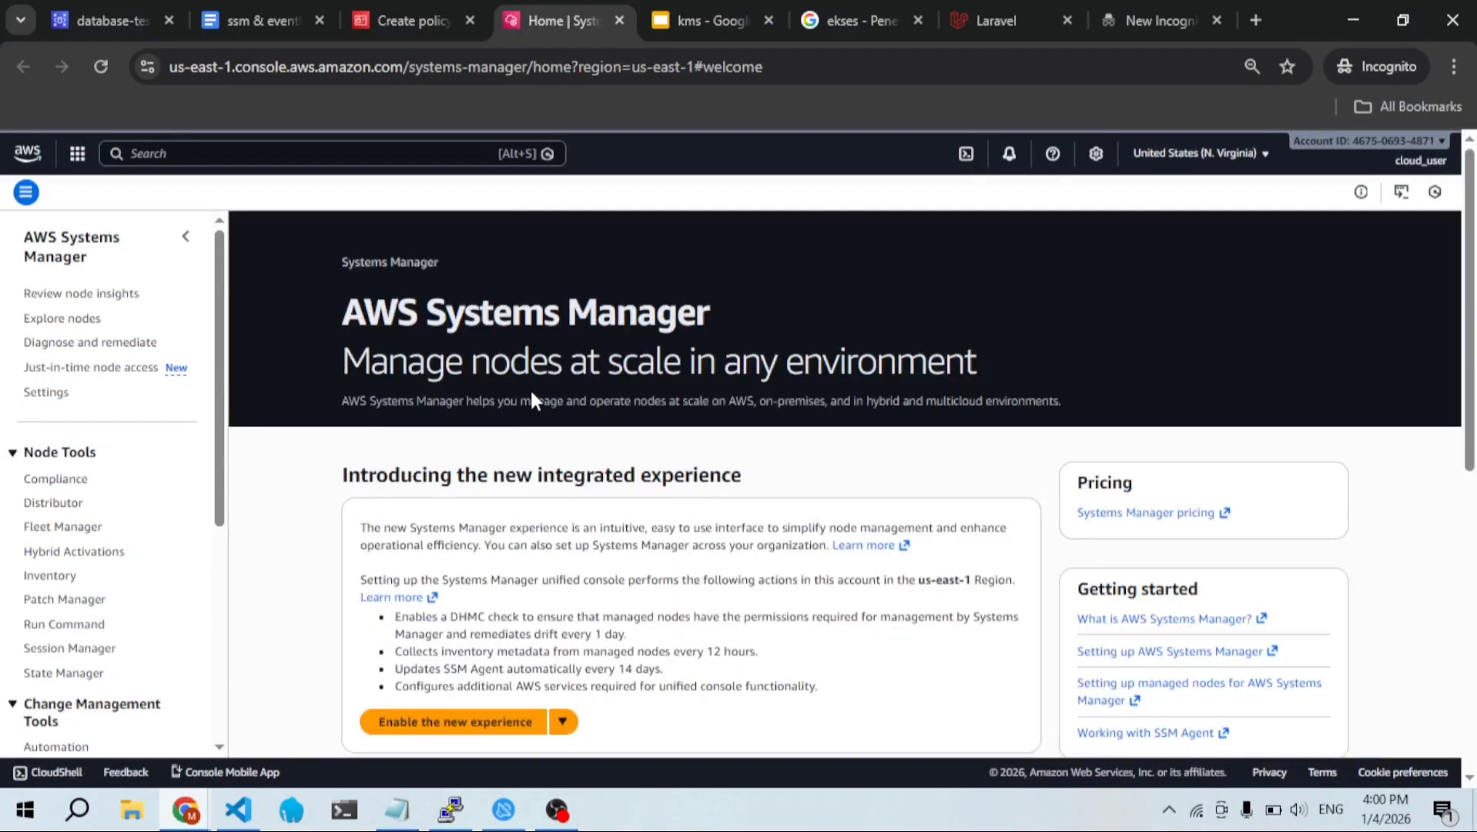
Step: Go to Parameter Store in Systems Manager and open the details of the /app/todo/DB_DATABASE parameter
scroll(65, 590, "down", 5)
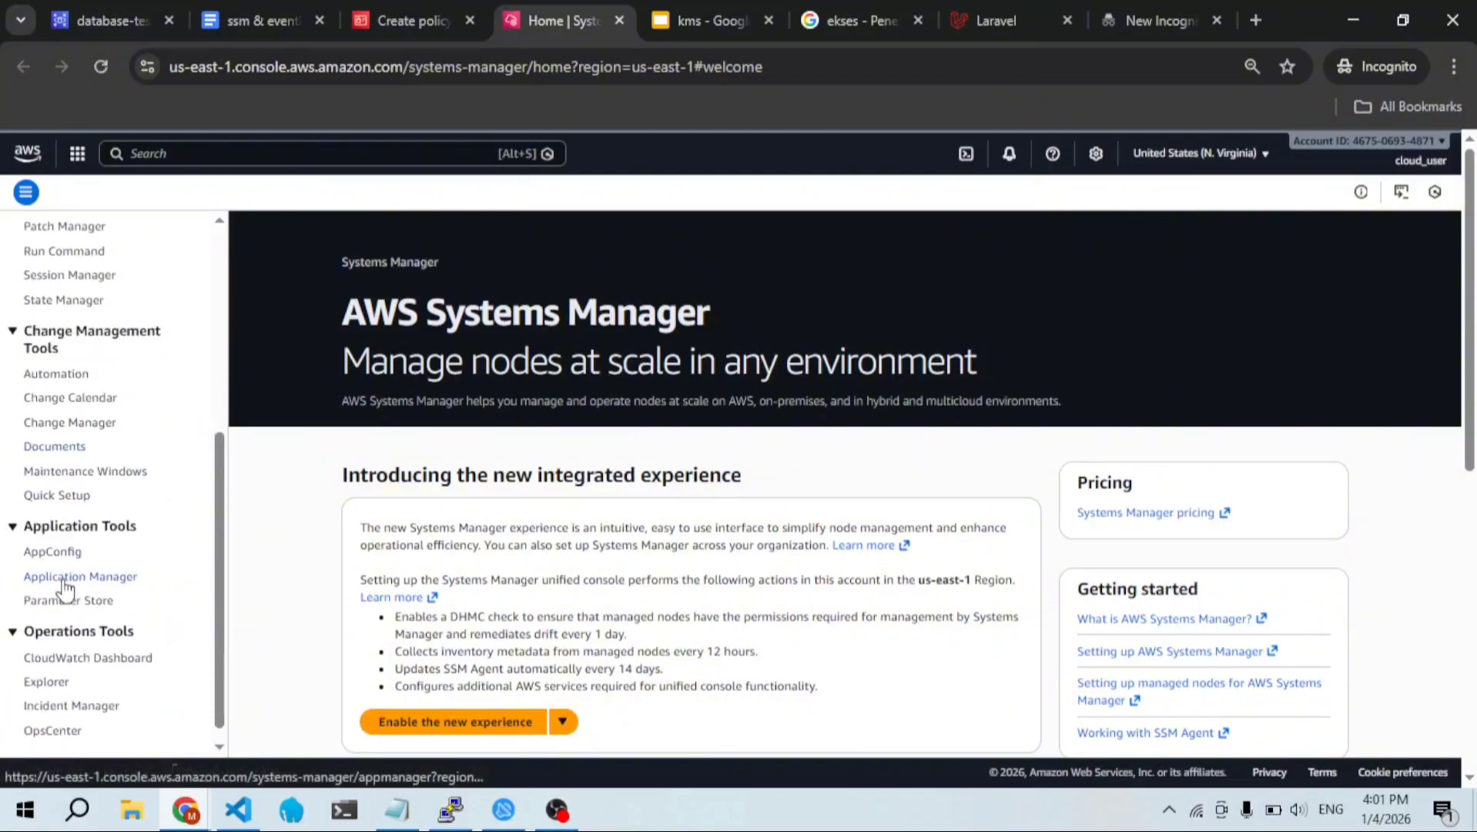
left_click(76, 602)
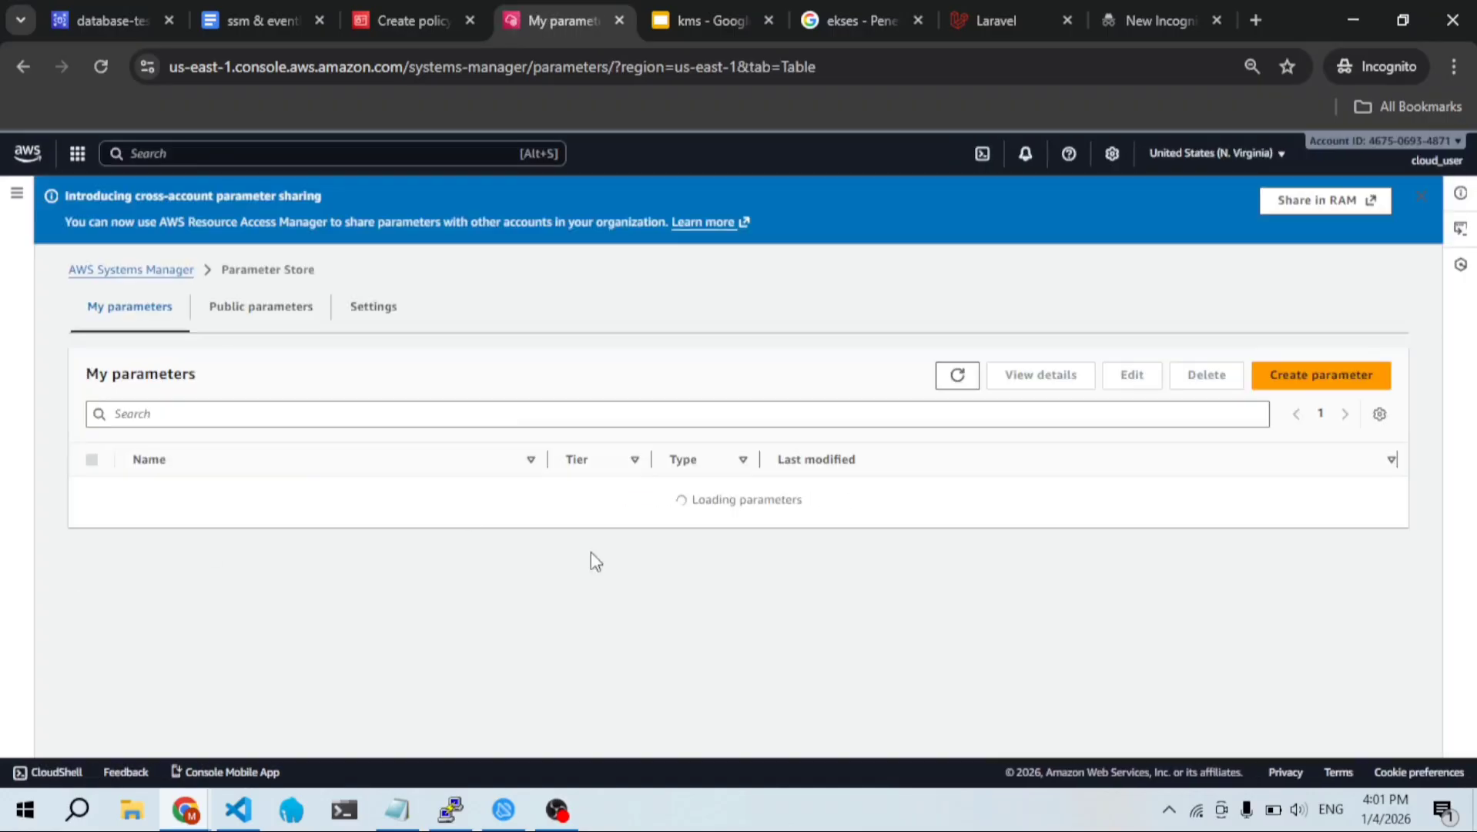
left_click(412, 18)
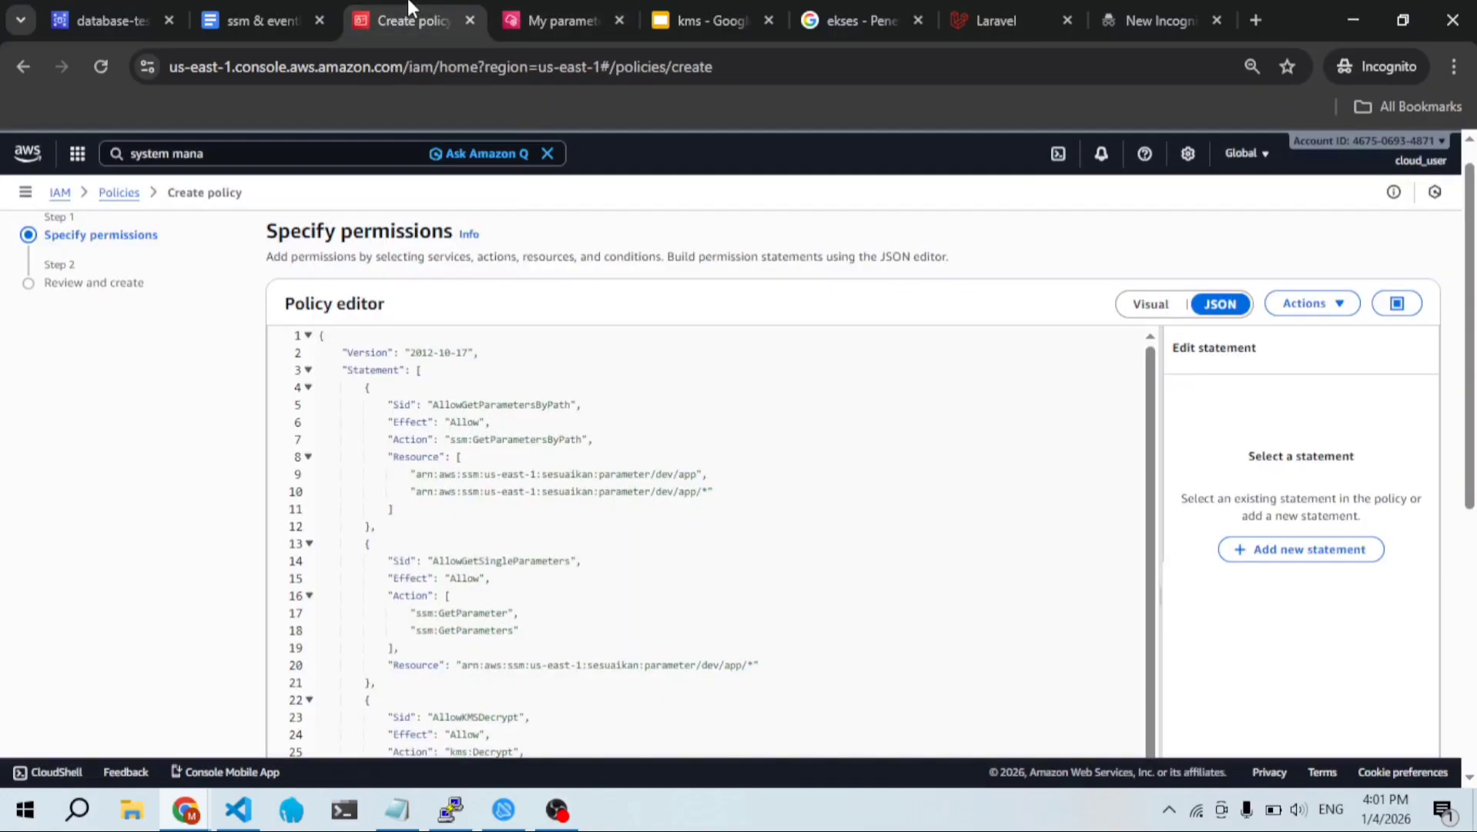
left_click(555, 17)
left_click(234, 500)
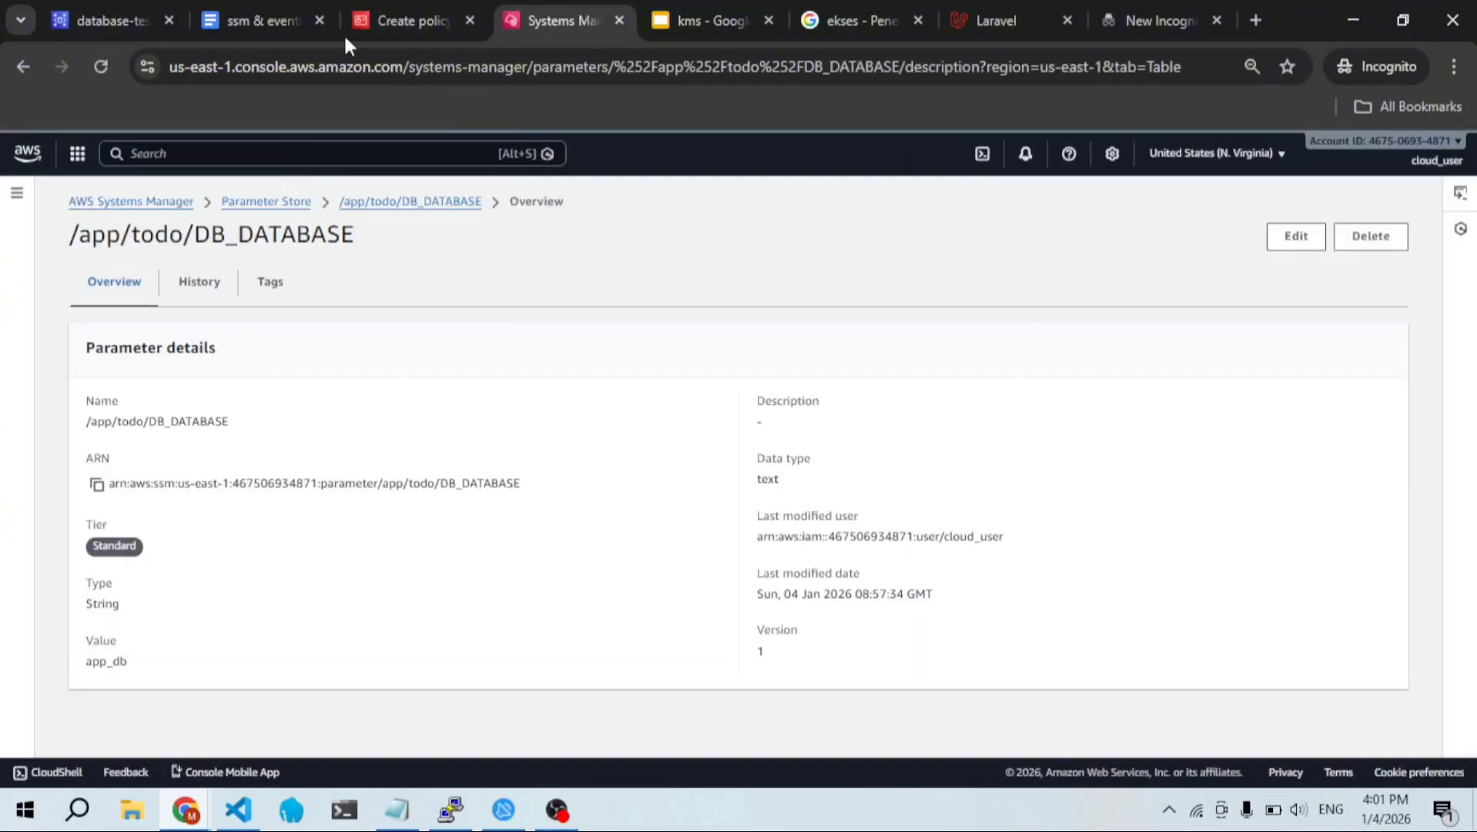
Step: Copy the DB_DATABASE parameter's ARN from its beginning through /app/todo, leaving out the parameter name
left_click(393, 20)
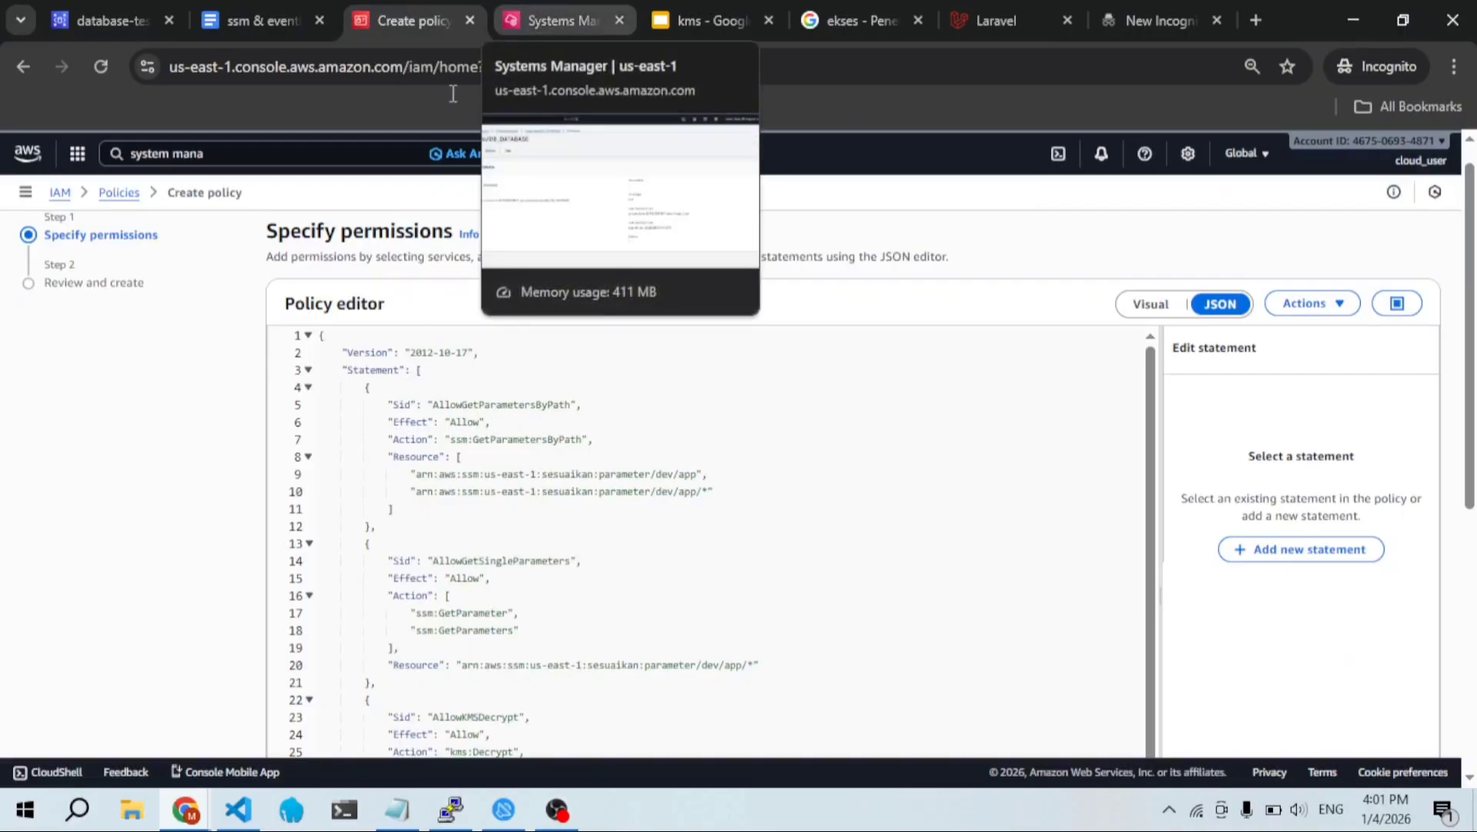
left_click(522, 2)
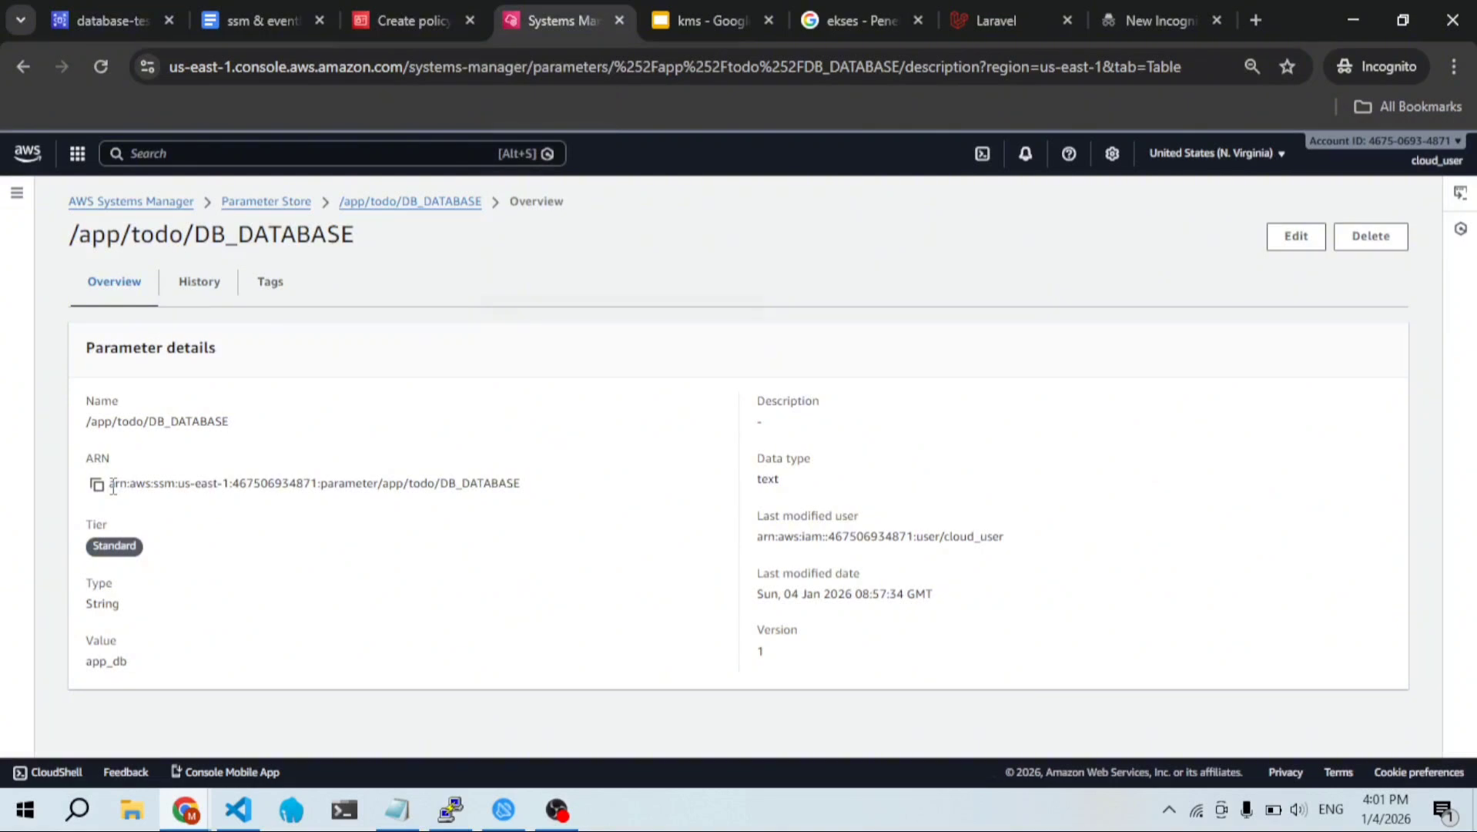
left_click_drag(111, 487, 436, 493)
key("ctrl+c")
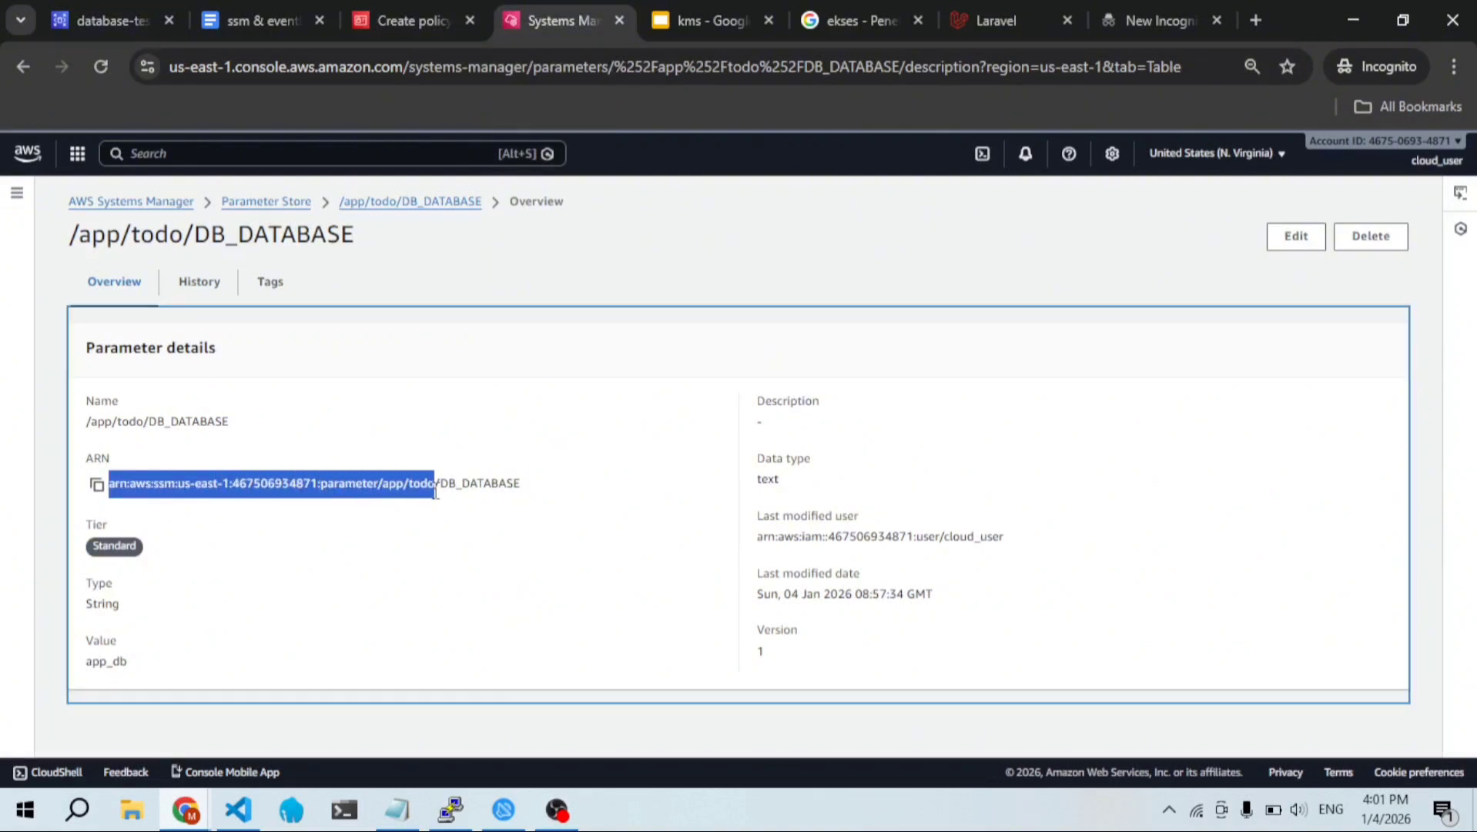
Step: Replace the first resource ARN in the policy's AllowGetParametersByPath statement with the copied ARN ending in parameter/app/todo
left_click(431, 11)
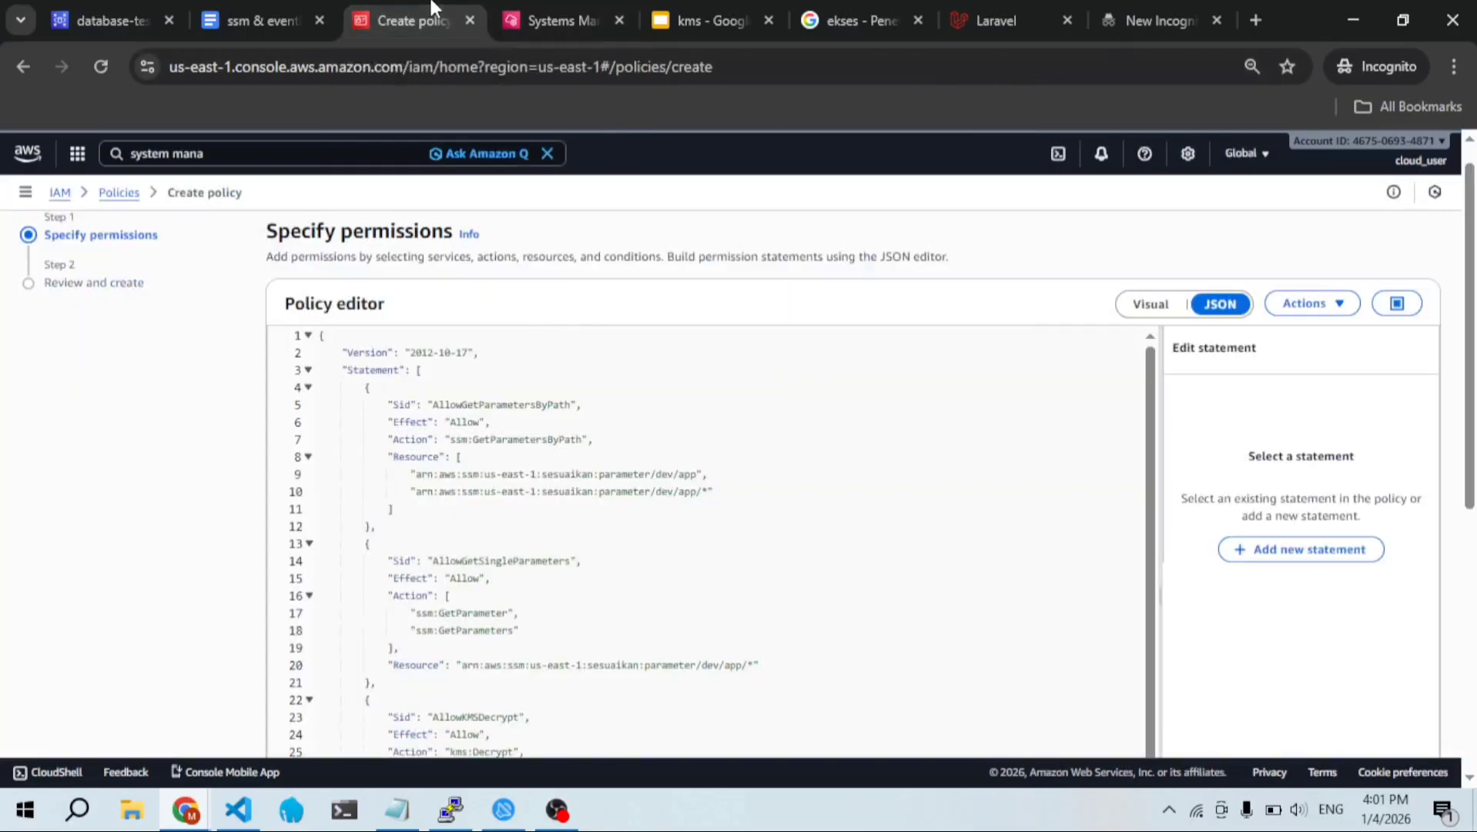
left_click(694, 473)
key("ctrl+shift+Left")
key("ctrl+shift+Left")
key("ctrl+shift+Left")
key("ctrl+shift+Left")
key("ctrl+shift+Left")
key("ctrl+shift+Left")
key("ctrl+shift+Left")
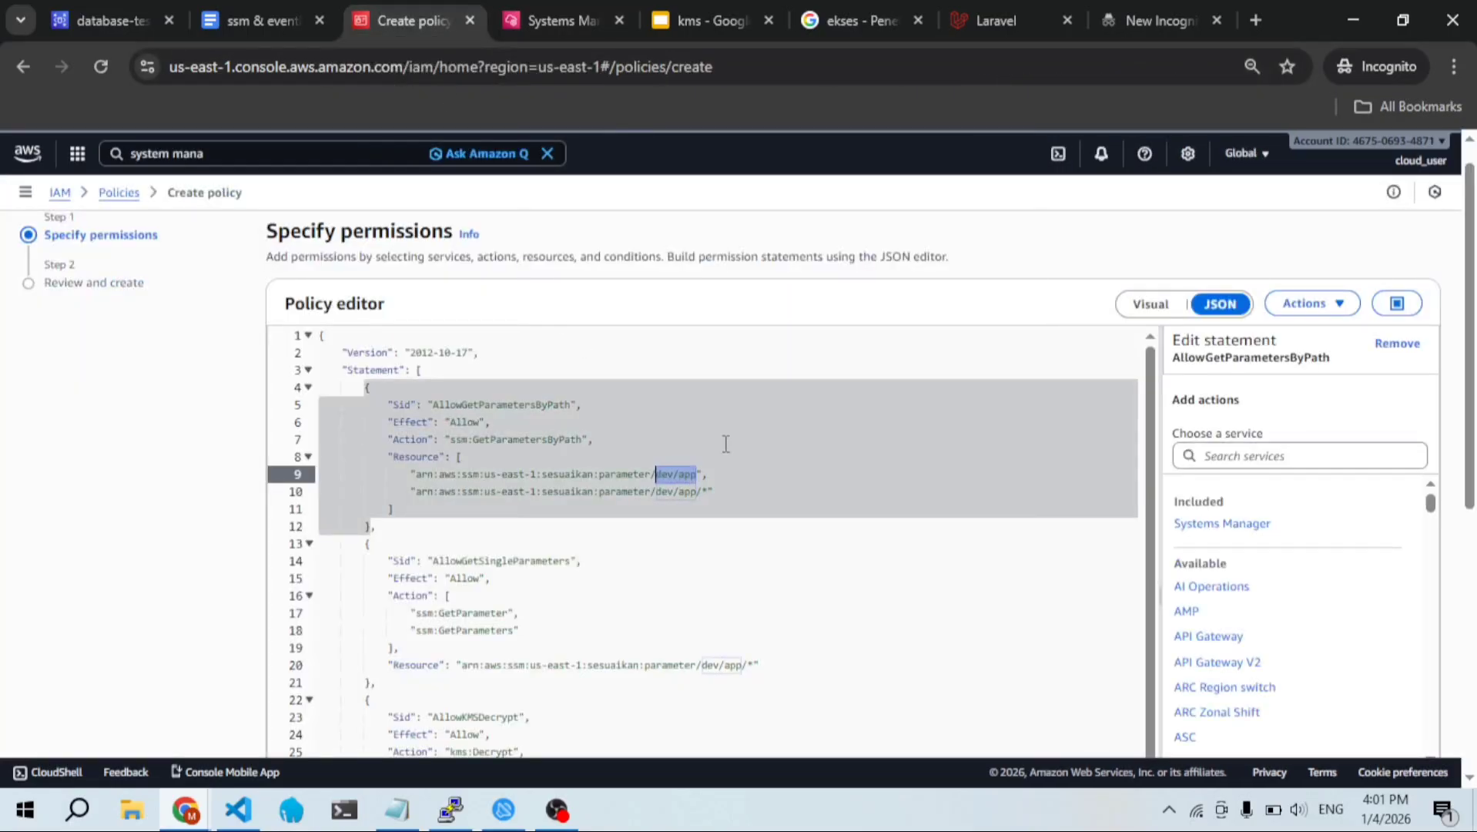
key("ctrl+shift+Left")
key("ctrl+shift+Left")
key("ctrl+shift+Left")
key("ctrl+shift+Left")
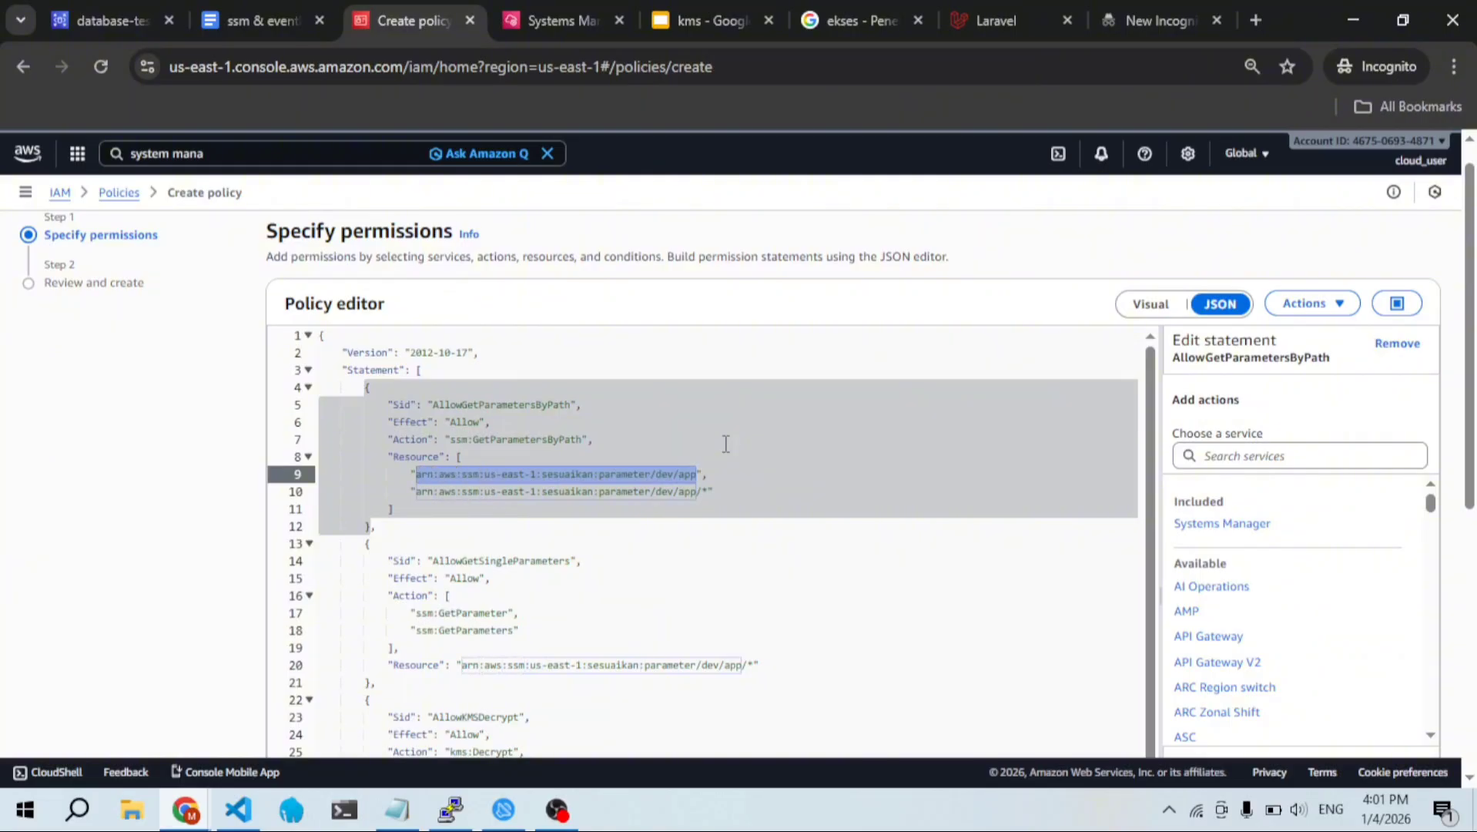
key("ctrl+v")
Step: Replace the second AllowGetParametersByPath resource ARN with the copied ARN, keeping its /* ending
key("Down")
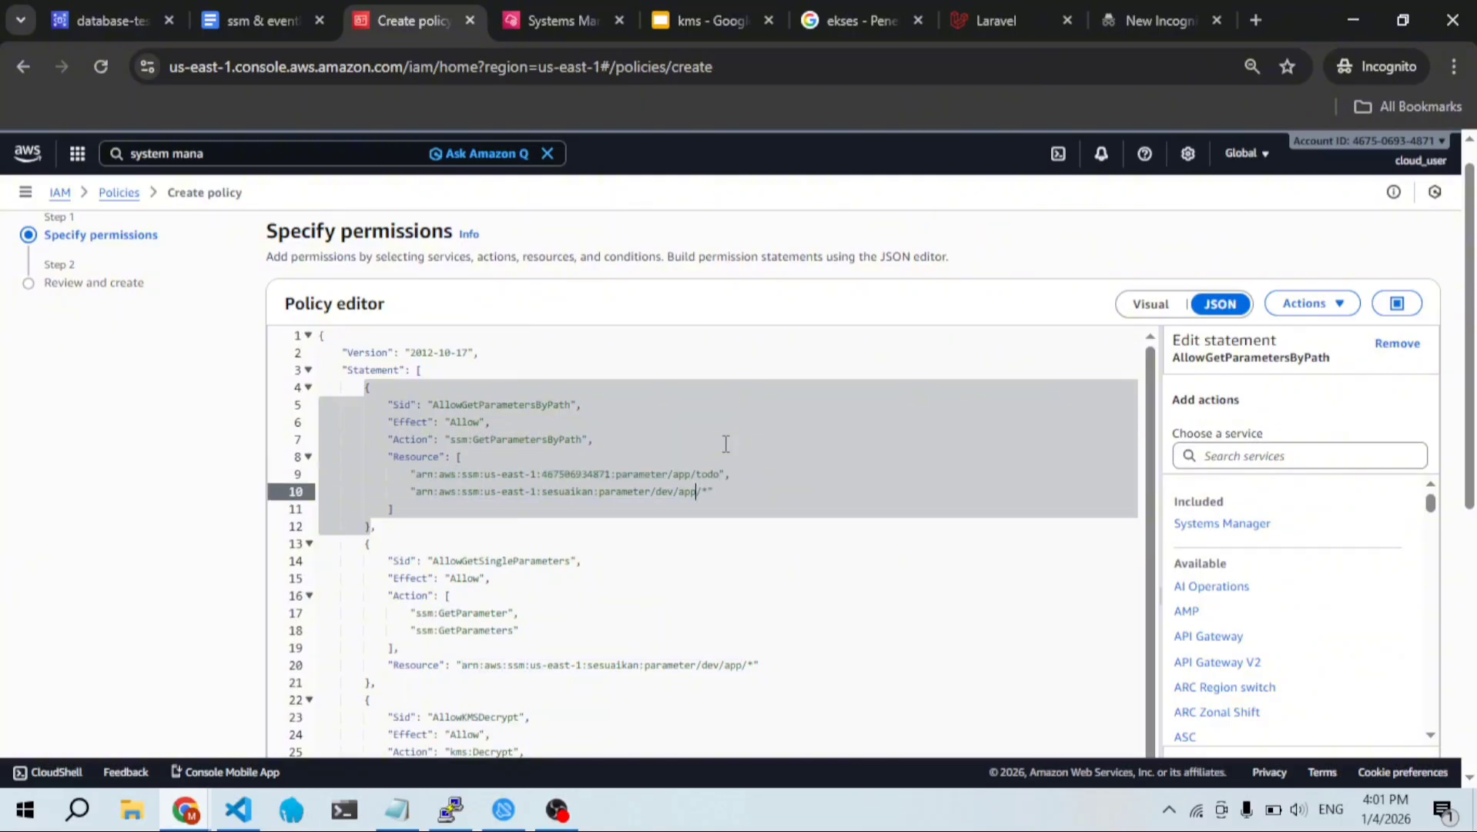
key("ctrl+shift+Left")
key("ctrl+shift+Left")
key("ctrl+shift+Left")
key("ctrl+shift+Left")
key("ctrl+shift+Left")
key("ctrl+shift+Left")
key("ctrl+shift+Left")
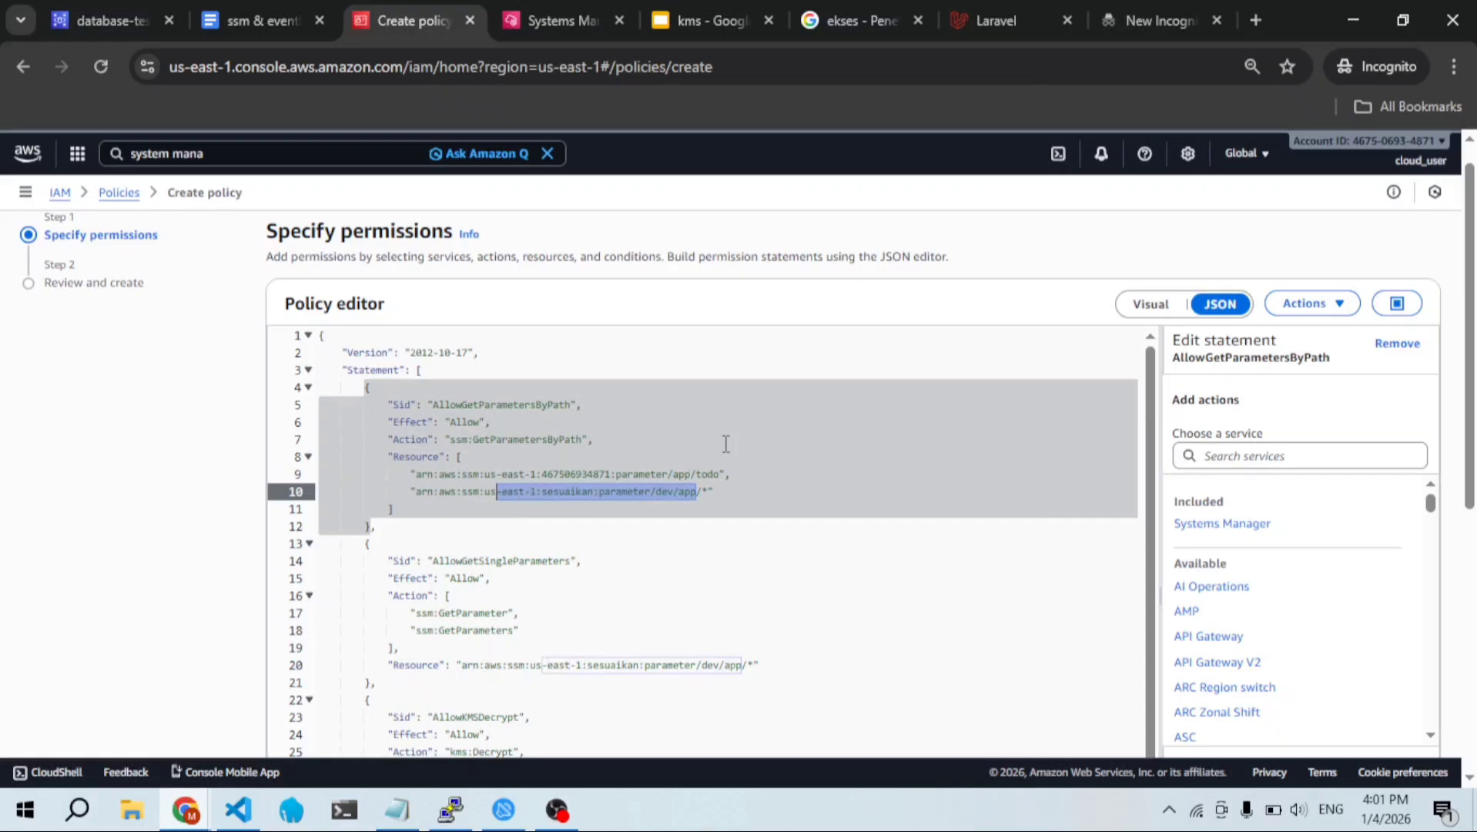
key("ctrl+shift+Left")
key("ctrl+shift+Left")
key("ctrl+shift+Left")
key("ctrl+shift+Left")
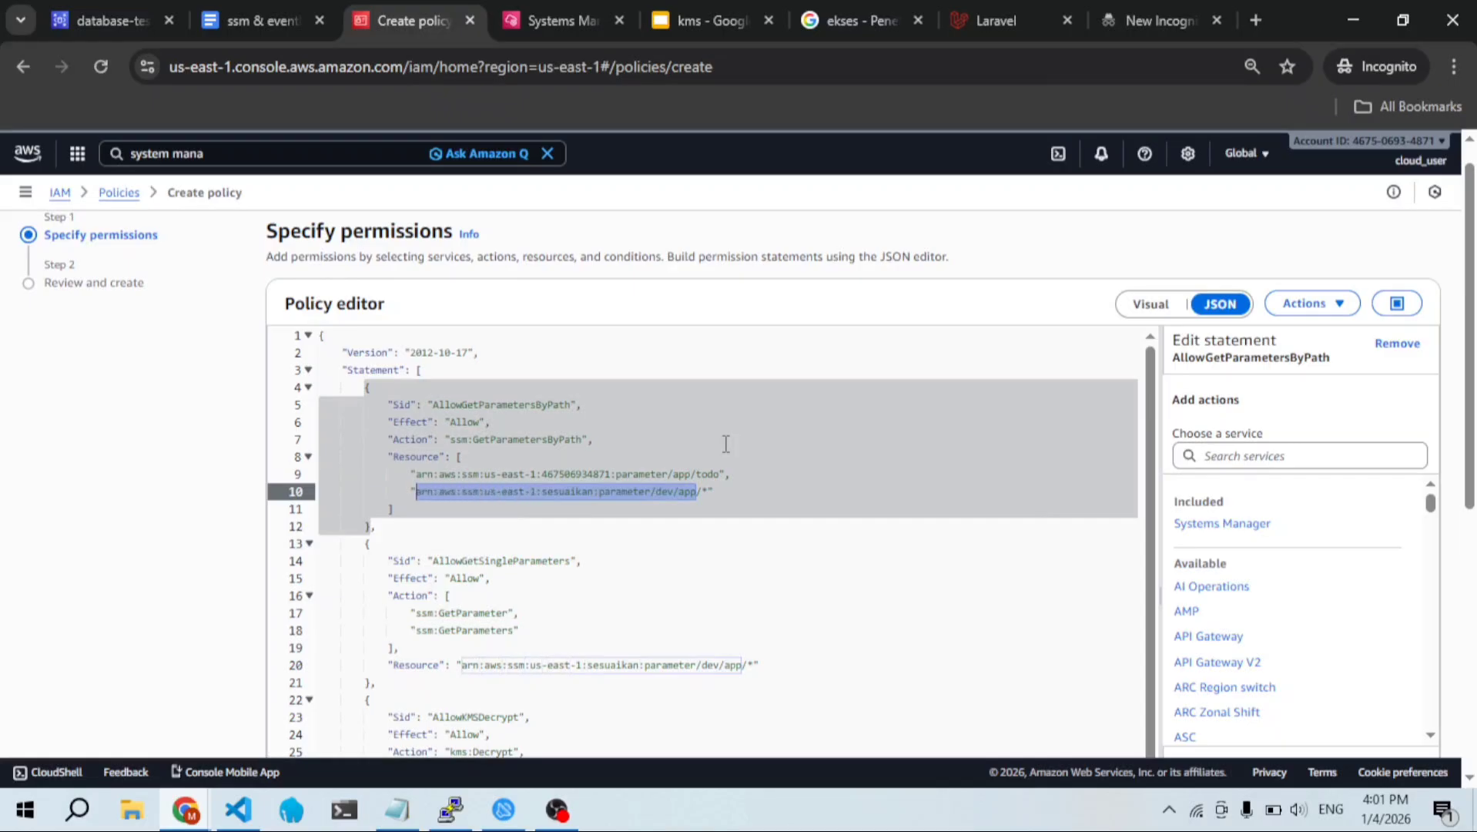
key("ctrl+v")
Step: Replace the resource ARN in the AllowGetSingleParameters statement with the copied /app/todo ARN, keeping its /* ending
scroll(726, 444, "down", 2)
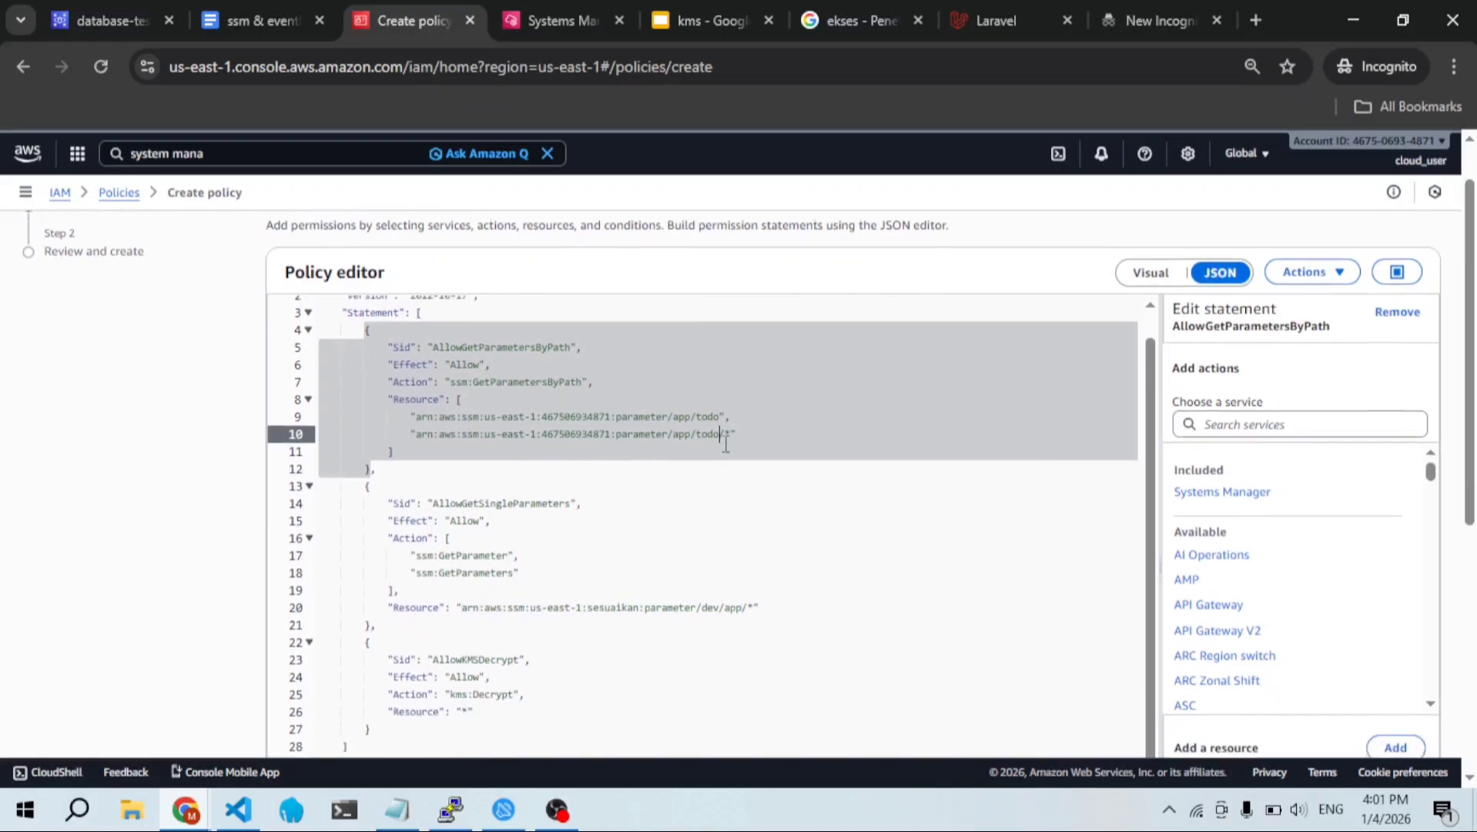
double_click(735, 574)
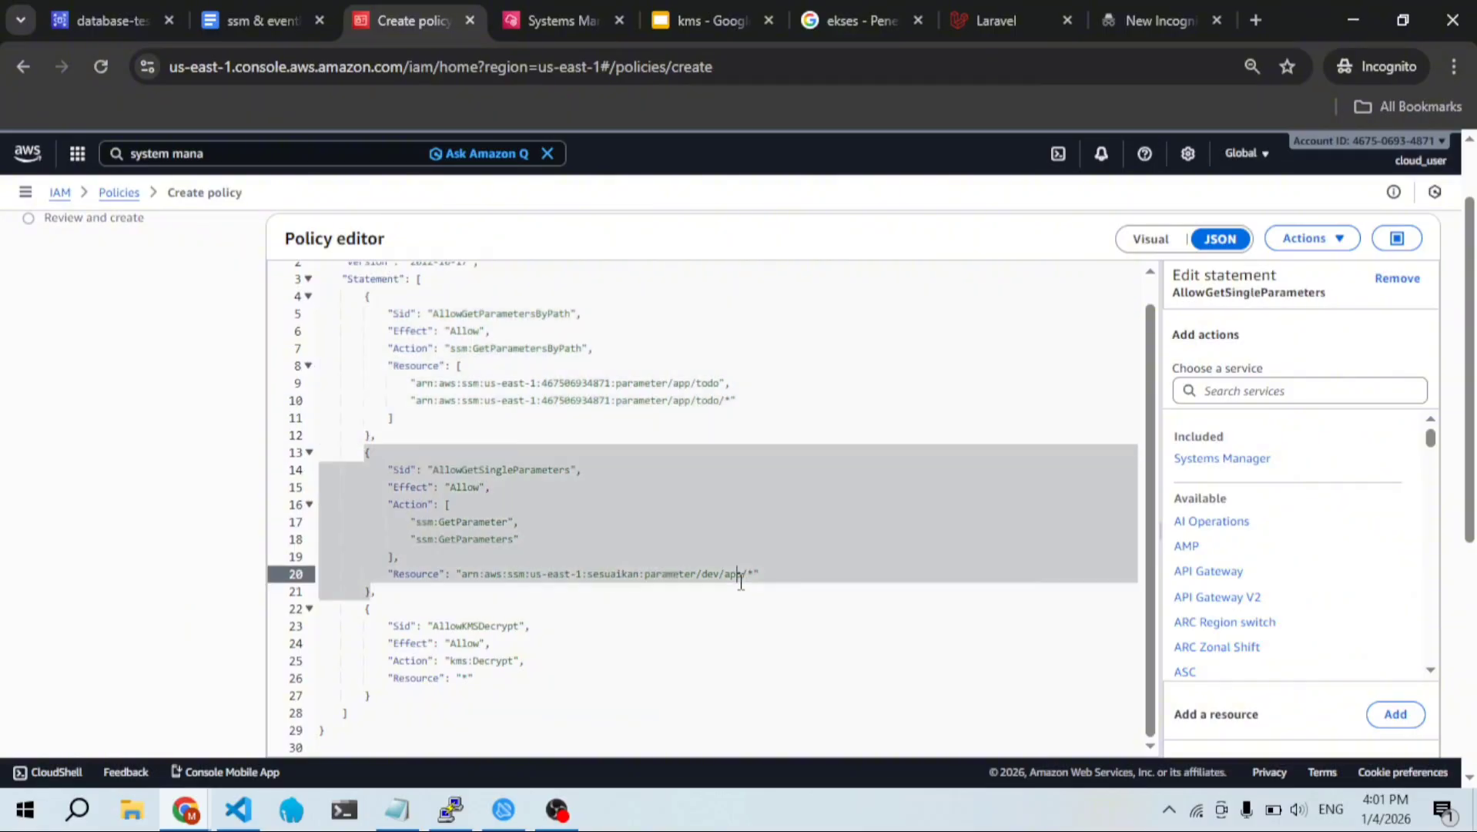
key("ctrl+shift+Left")
key("ctrl+shift+Left")
key("ctrl+shift+Left")
key("ctrl+shift+Left")
key("ctrl+shift+Left")
key("ctrl+shift+Left")
key("ctrl+shift+Left")
key("ctrl+shift+Left")
key("ctrl+shift+Left")
key("ctrl+shift+Left")
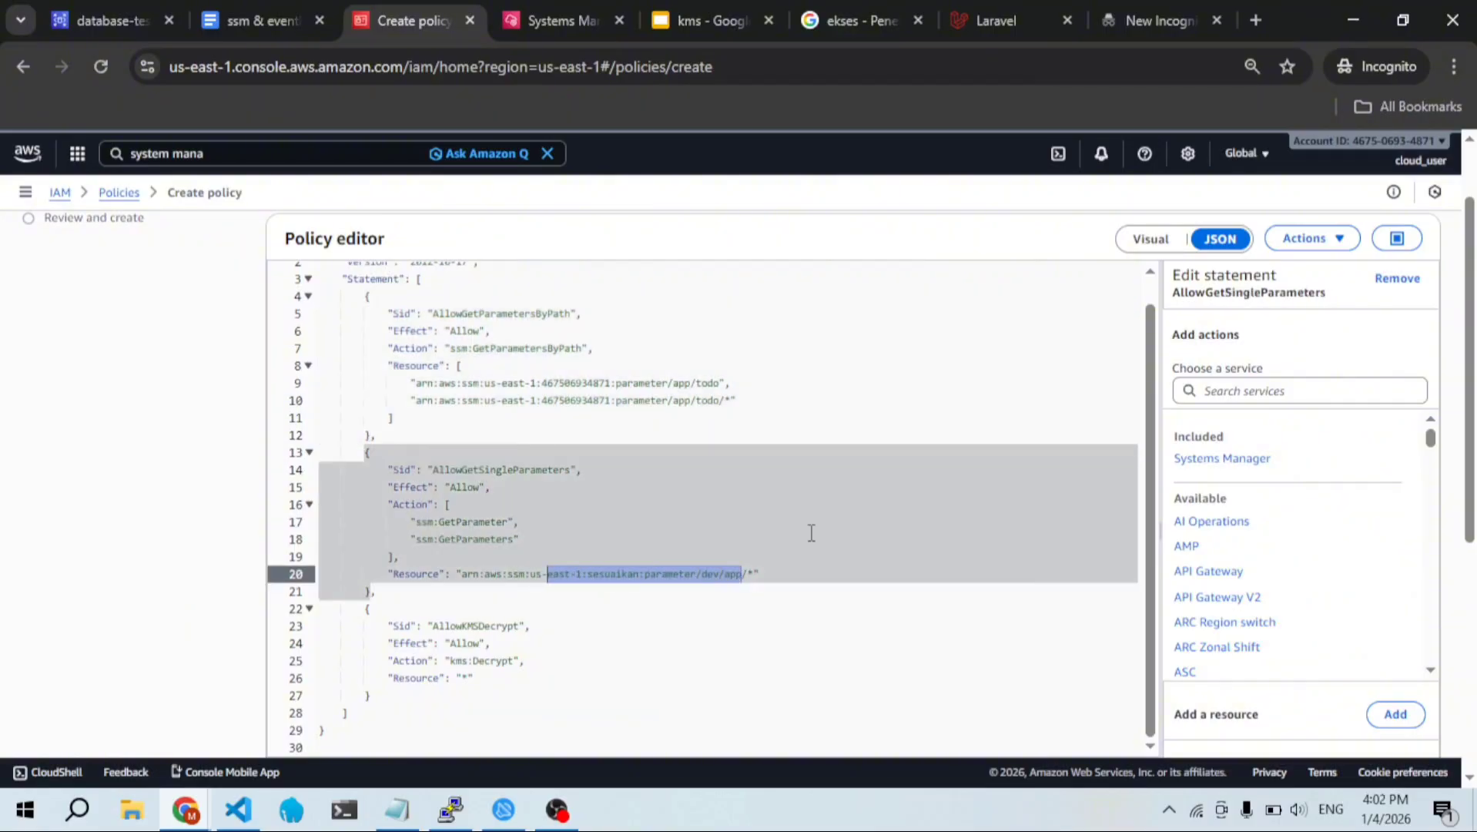
key("ctrl+shift+Left")
key("ctrl+shift+Left")
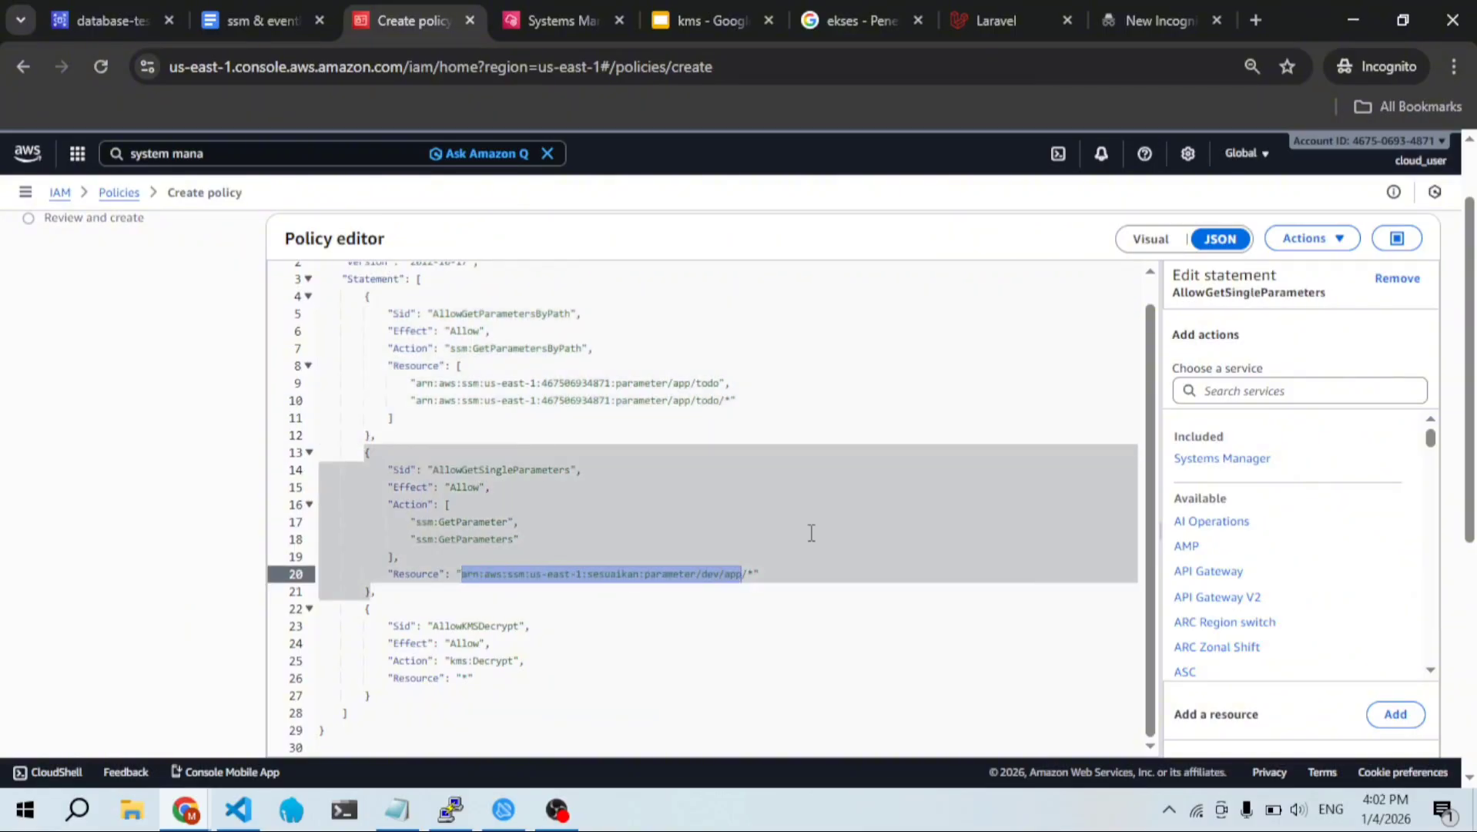
key("ctrl+v")
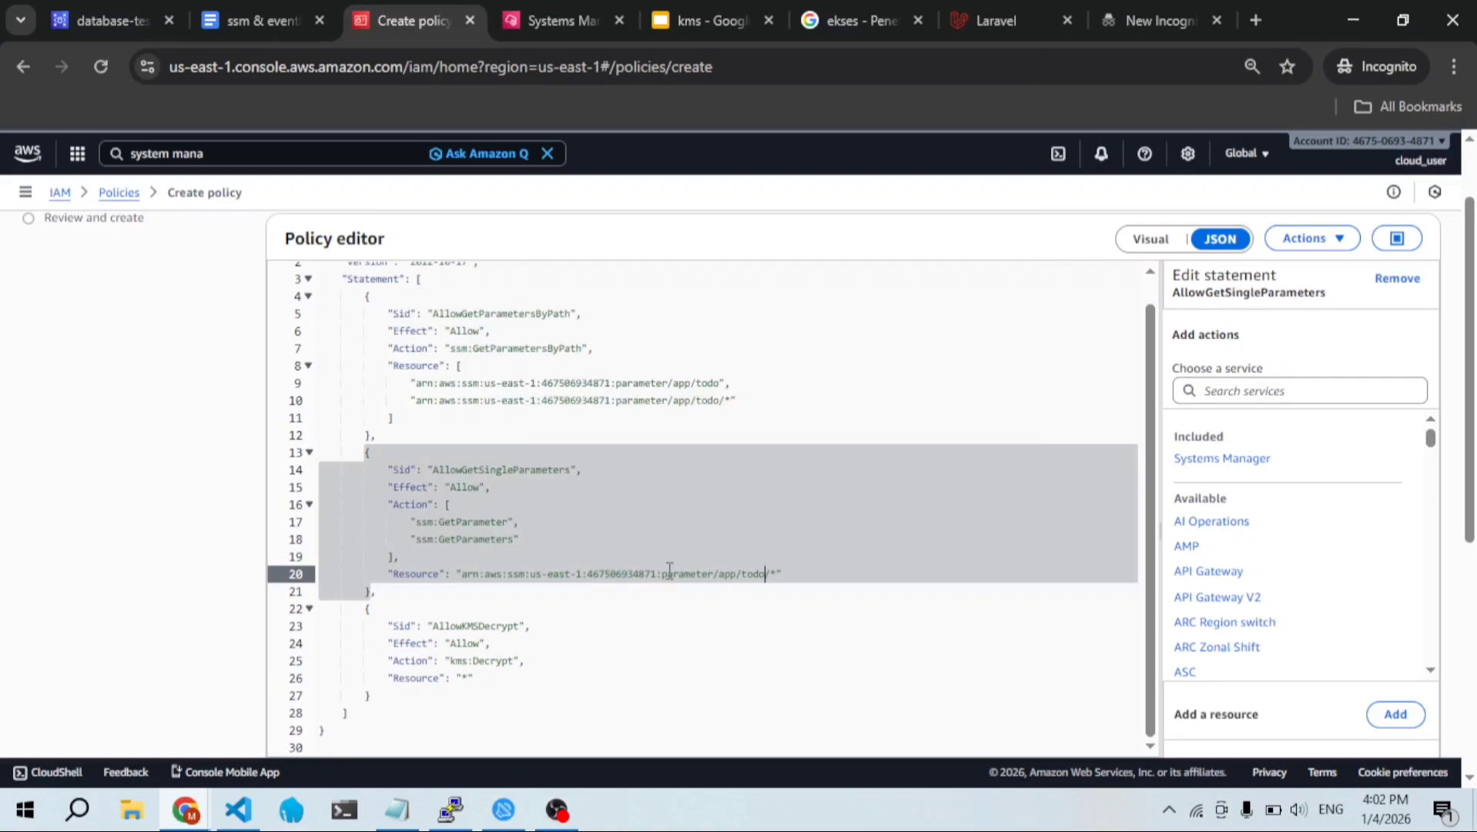
Step: Look over the edited policy JSON and continue to the review and create stage
scroll(670, 570, "up", 5)
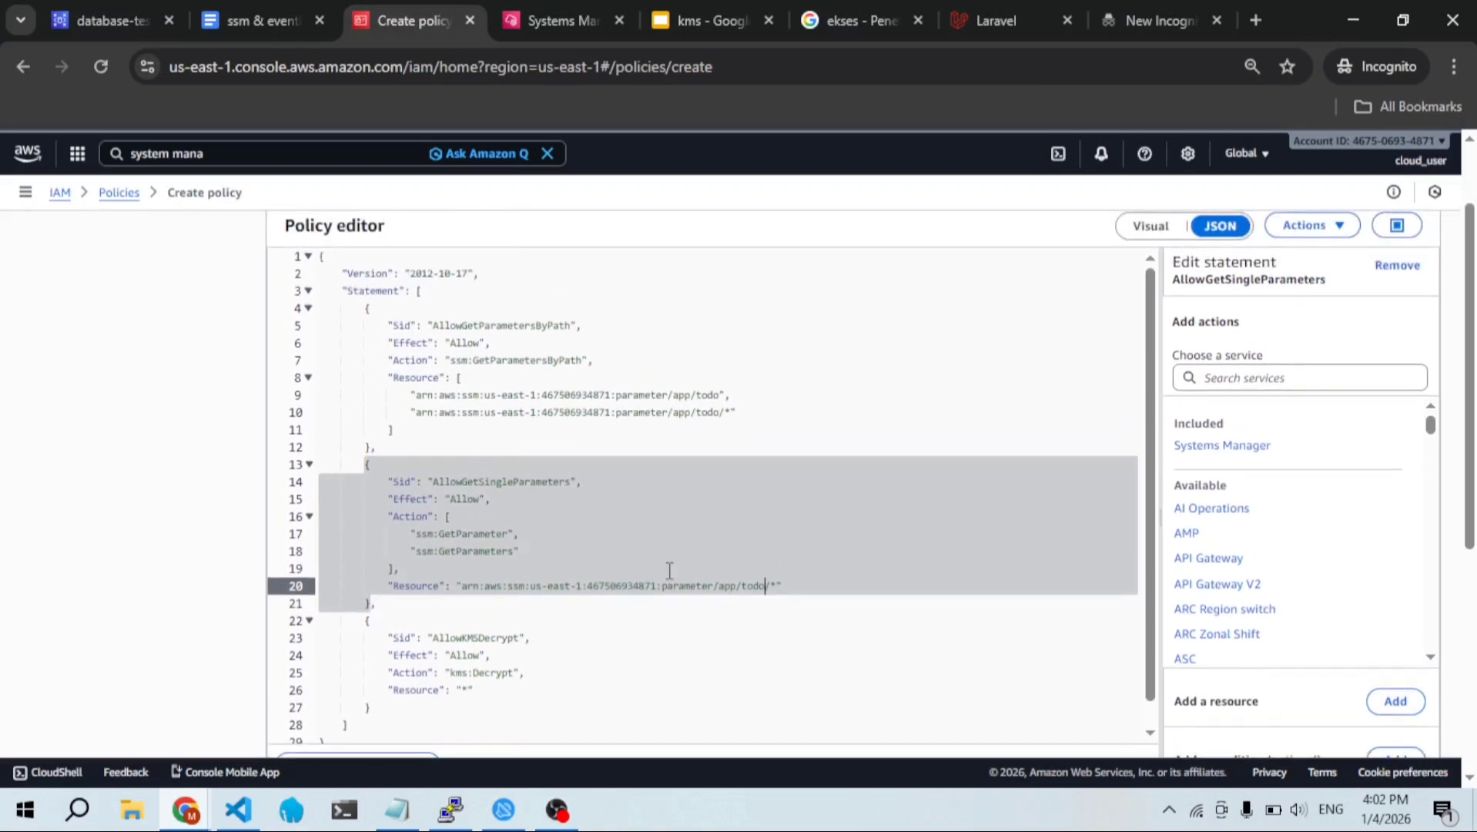
scroll(669, 570, "down", 5)
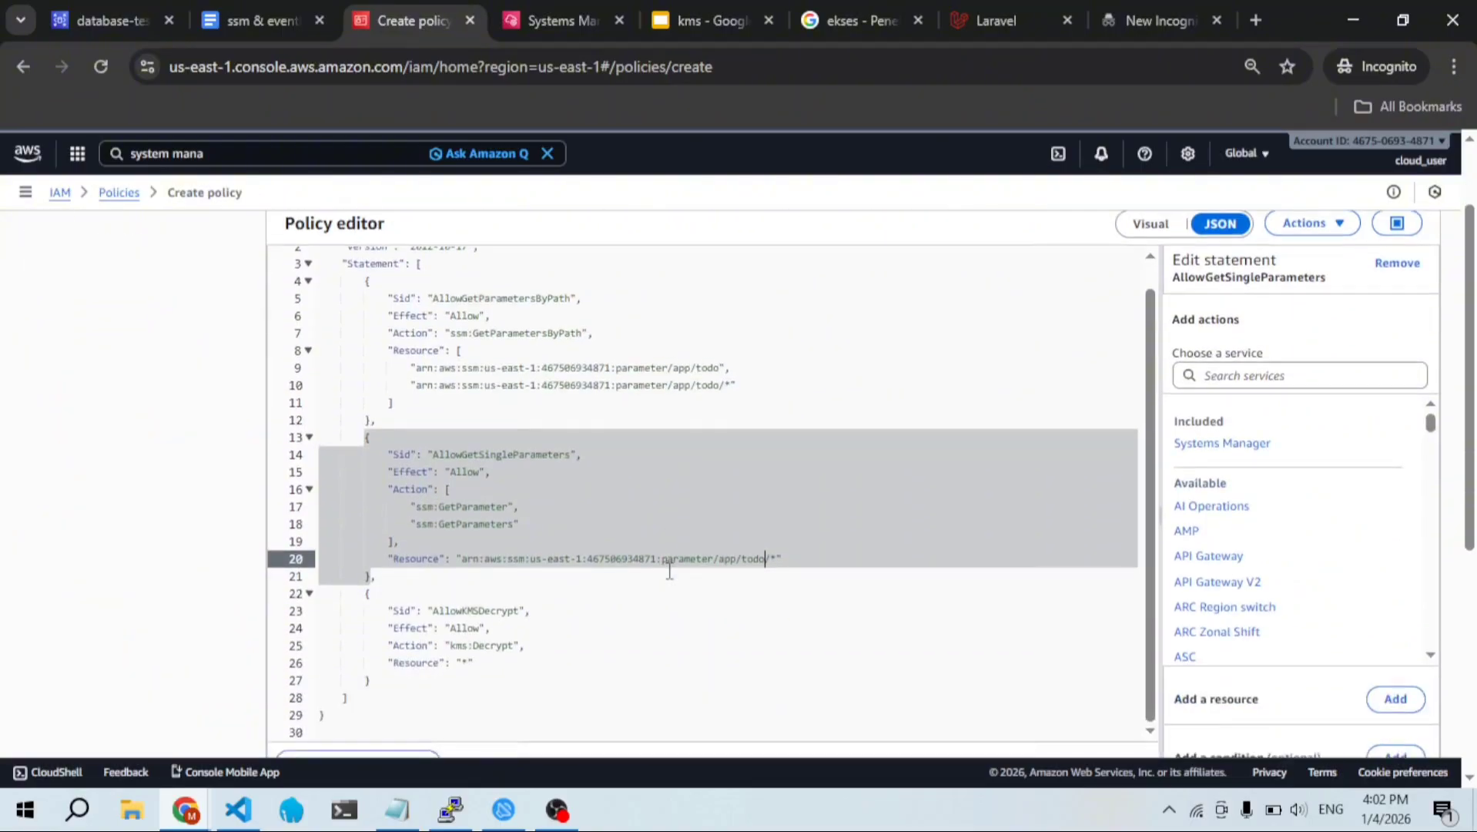
scroll(1058, 598, "down", 3)
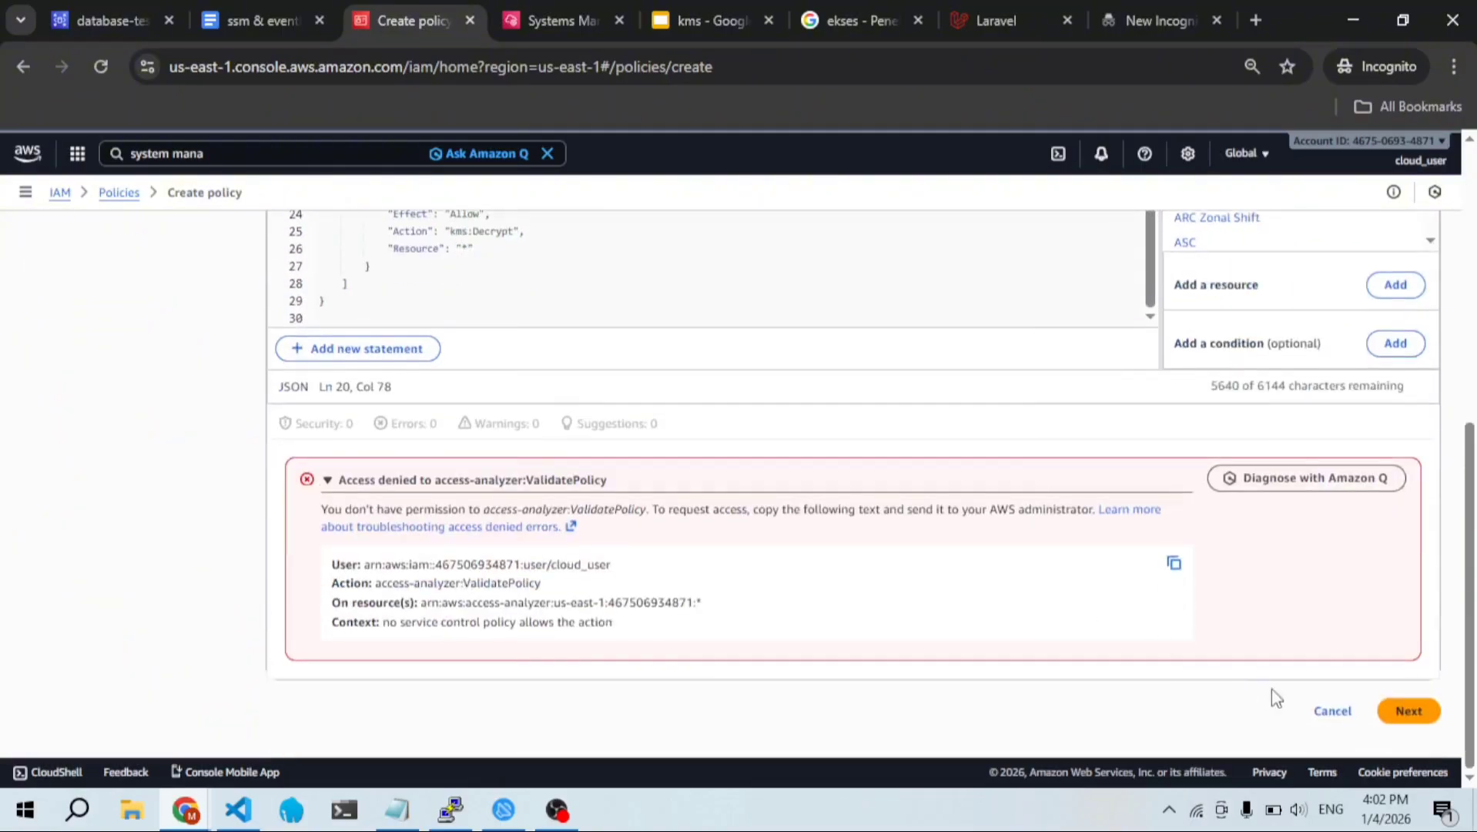
left_click(1412, 711)
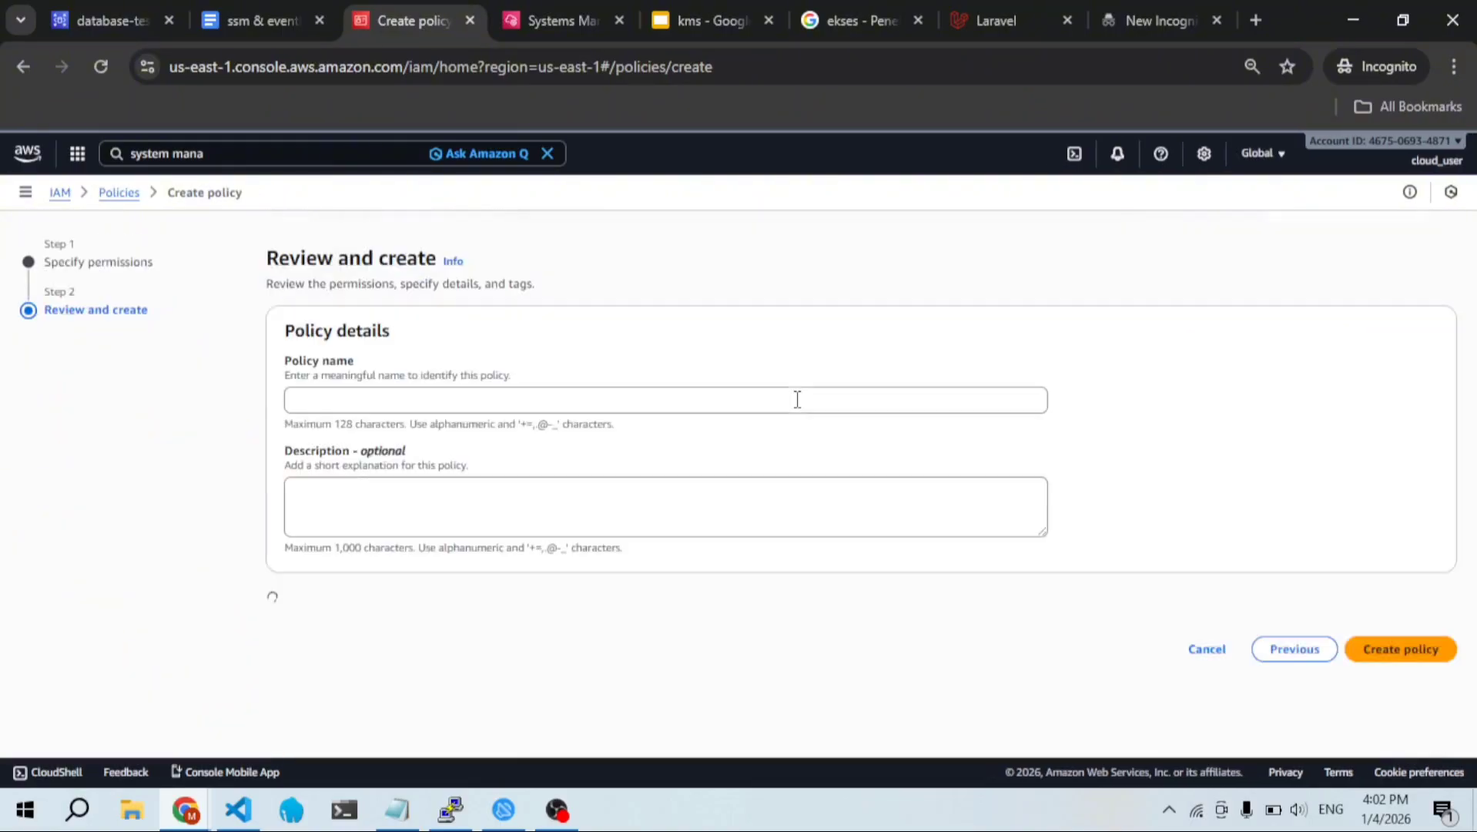
Step: Name the policy custom-policy-ec2-ssm and create it
left_click(670, 396)
scroll(667, 399, "down", 1)
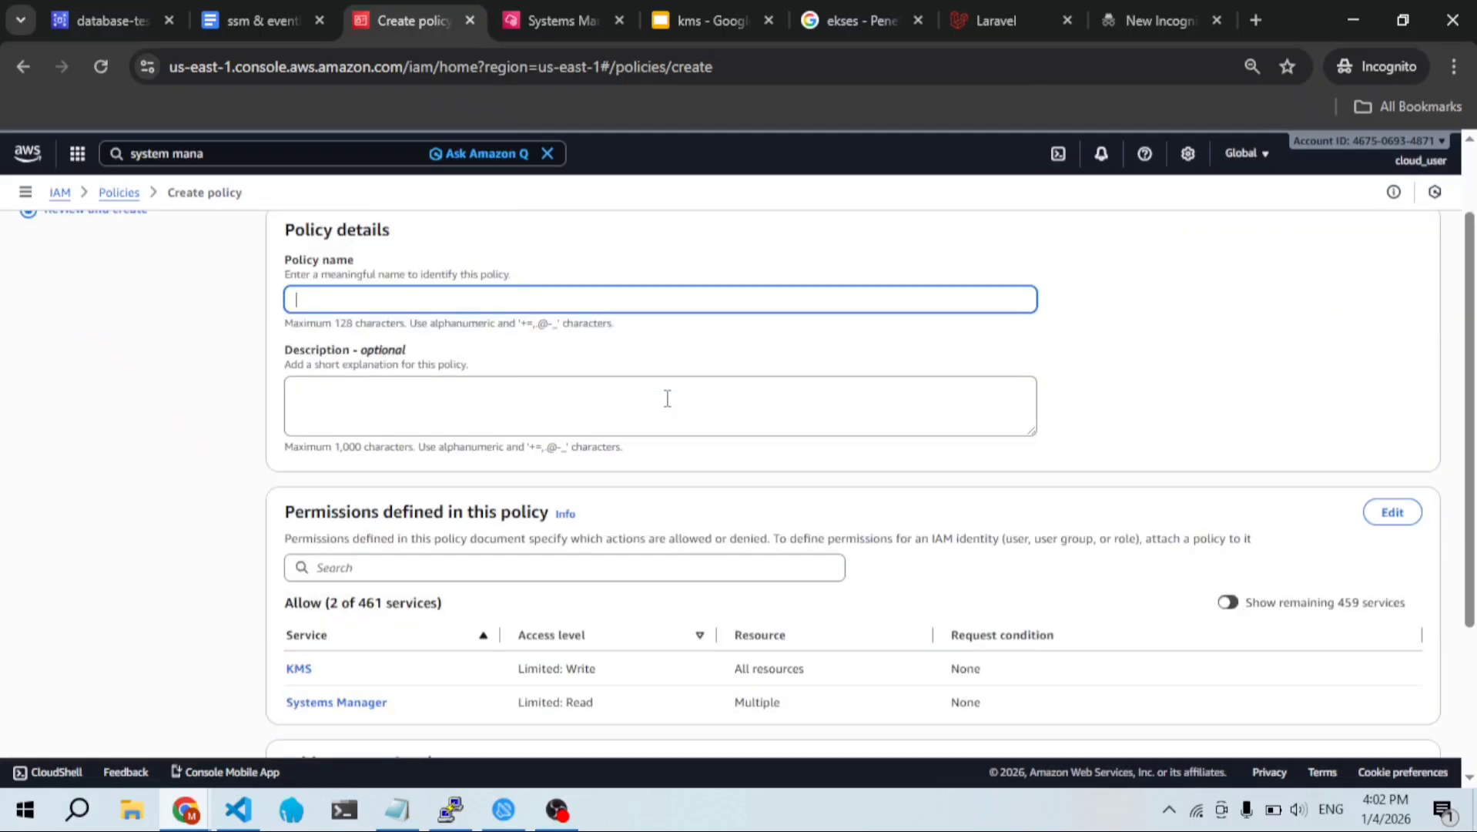
scroll(667, 399, "up", 1)
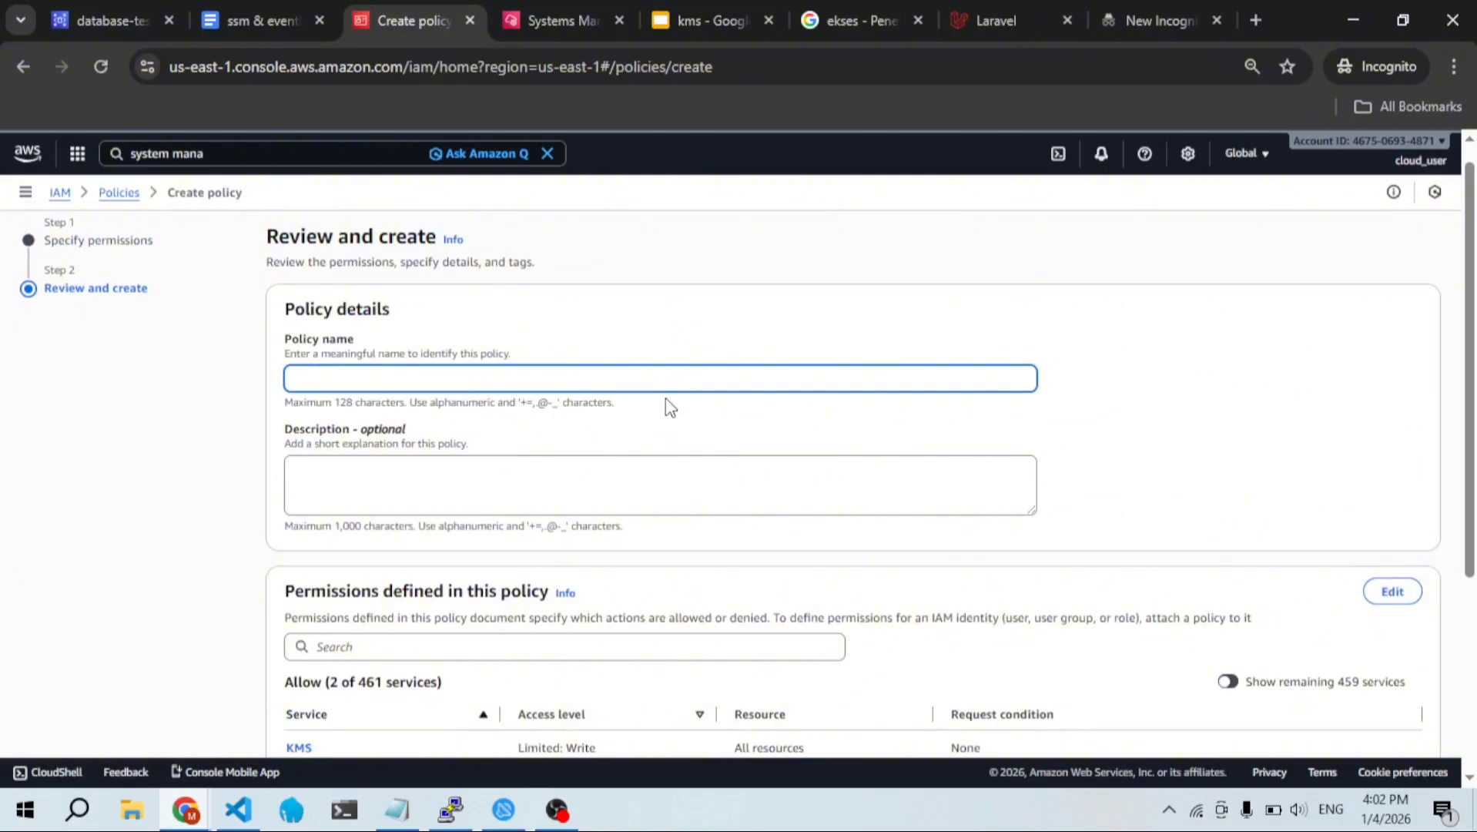
type("custom-policy-ec2-ssm")
scroll(666, 398, "down", 4)
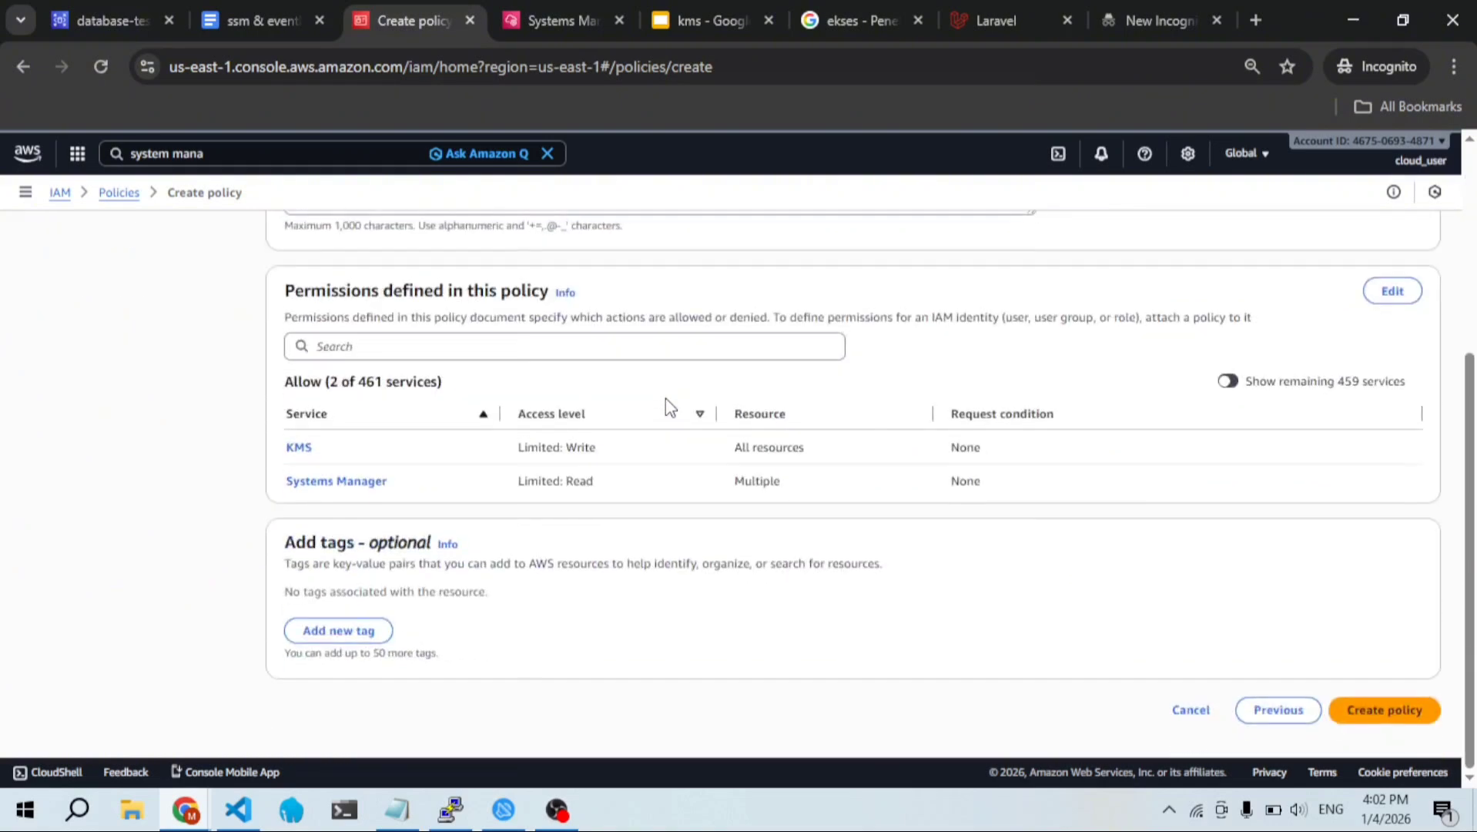
left_click(1397, 716)
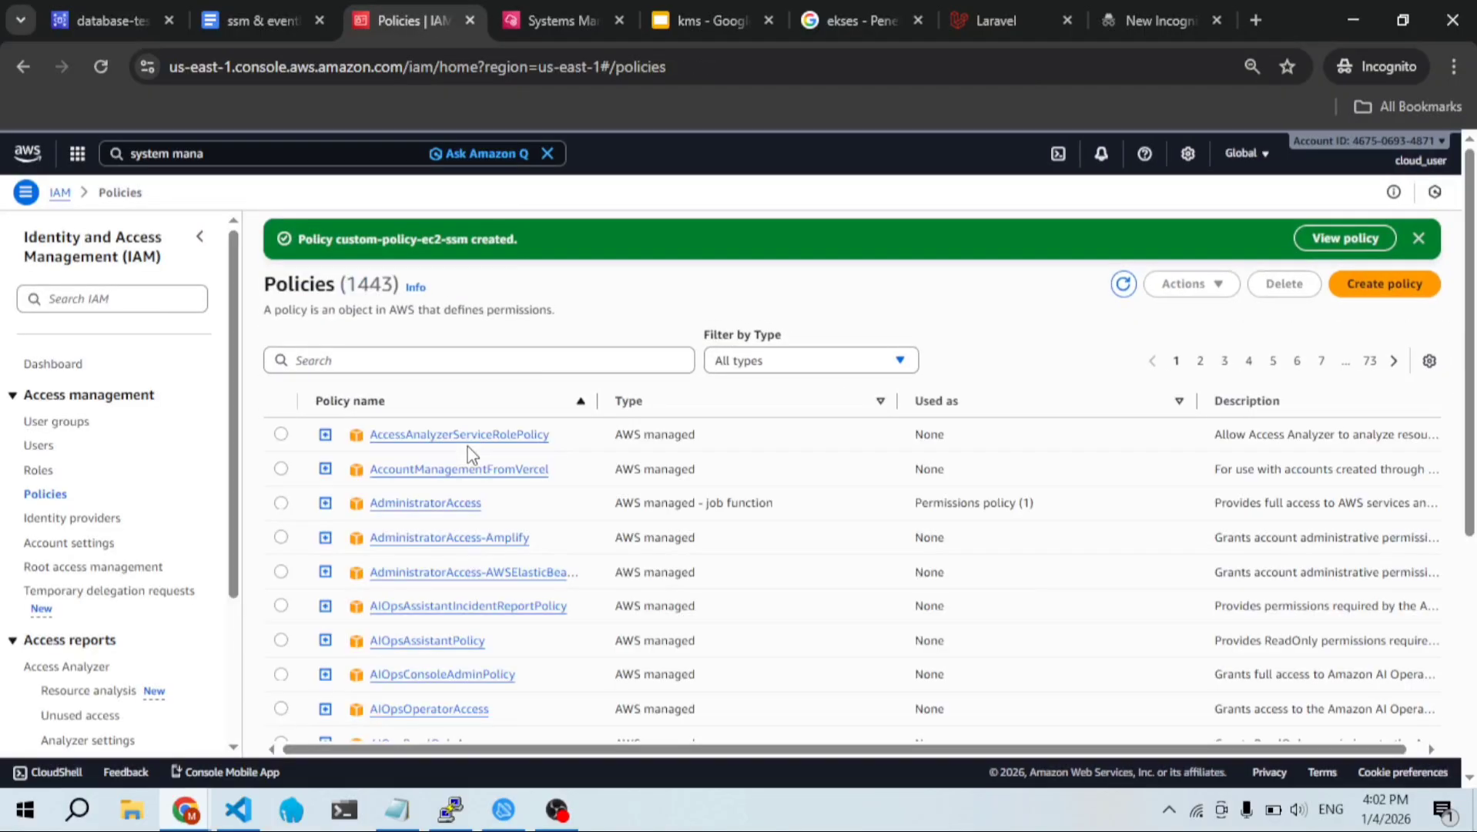
Step: Search the IAM policies list for "custom-"
scroll(472, 454, "down", 1)
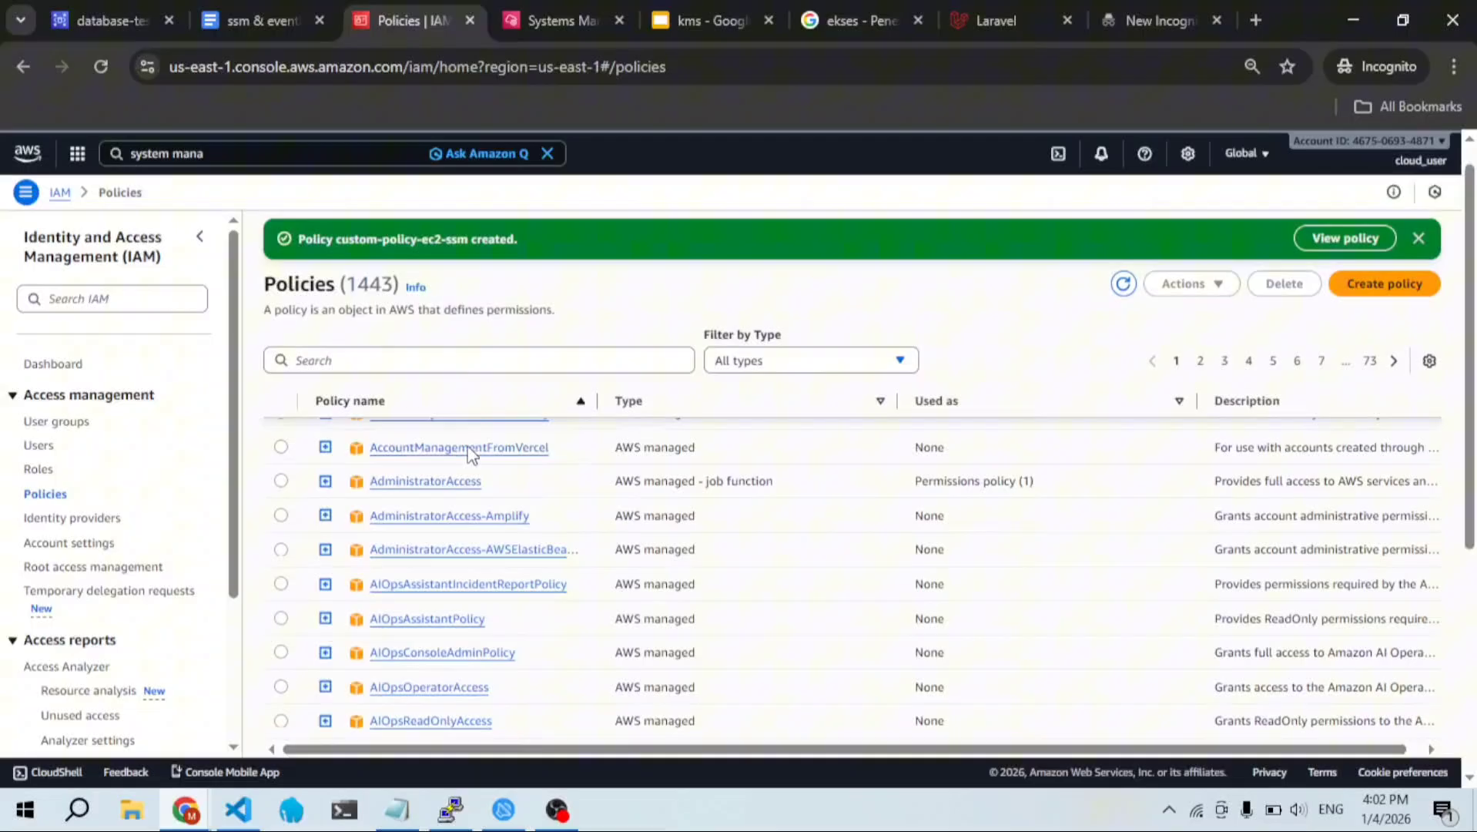
left_click(425, 354)
type("cus")
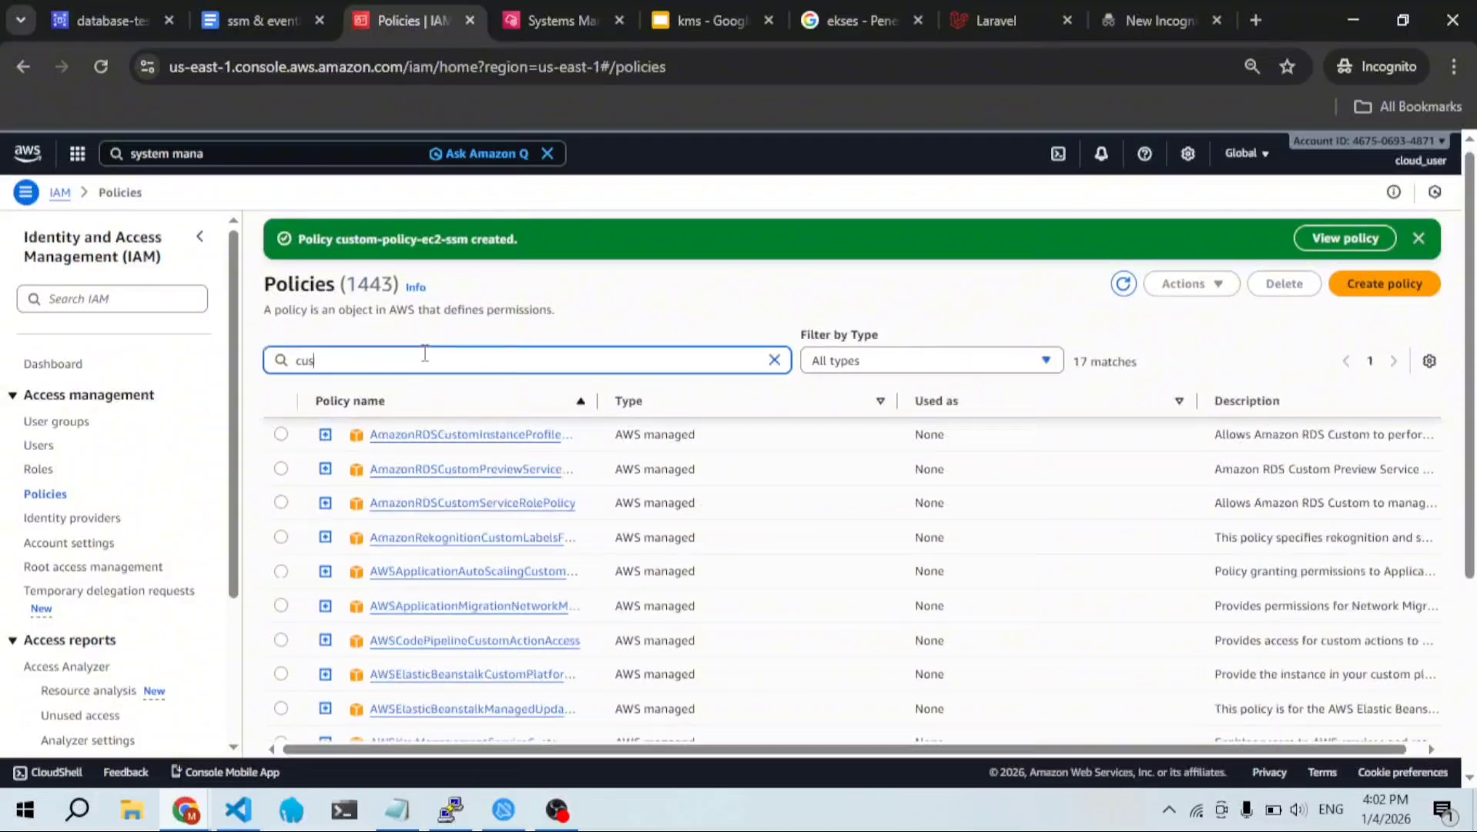
type("tom-")
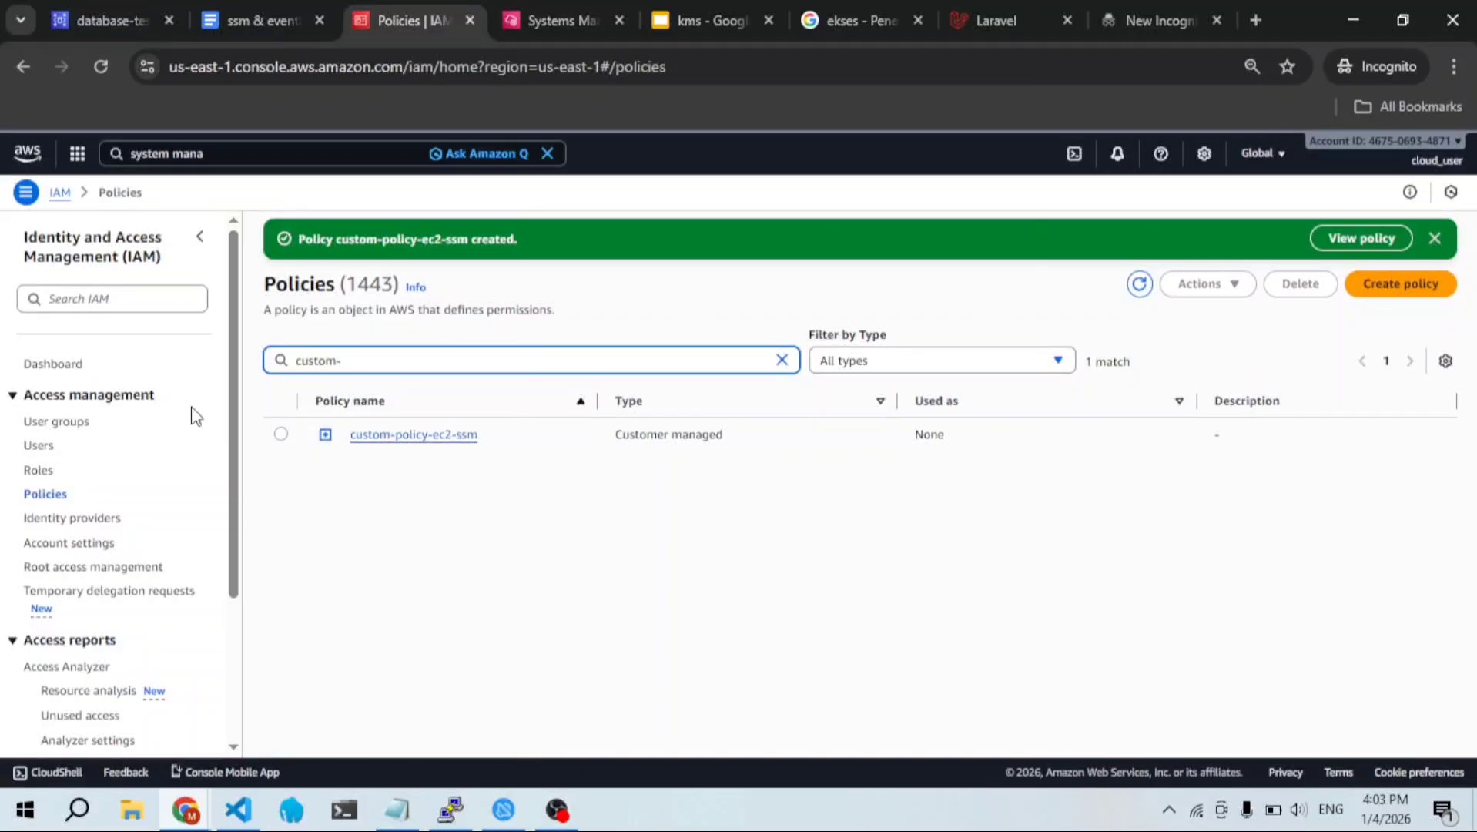
Step: Start a new IAM role for an AWS service with the EC2 use case and continue to its permissions
left_click(38, 470)
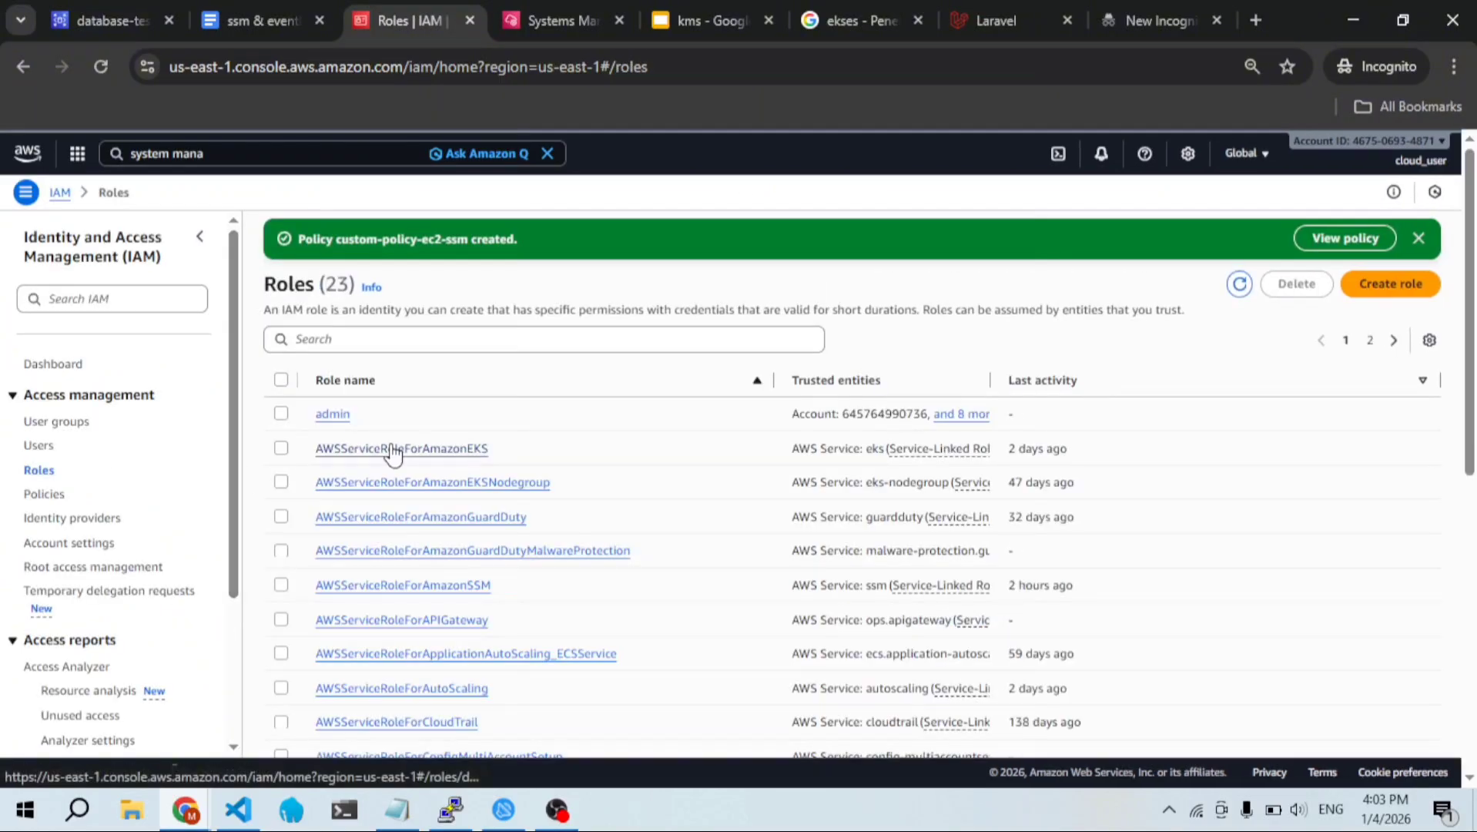
left_click(1390, 283)
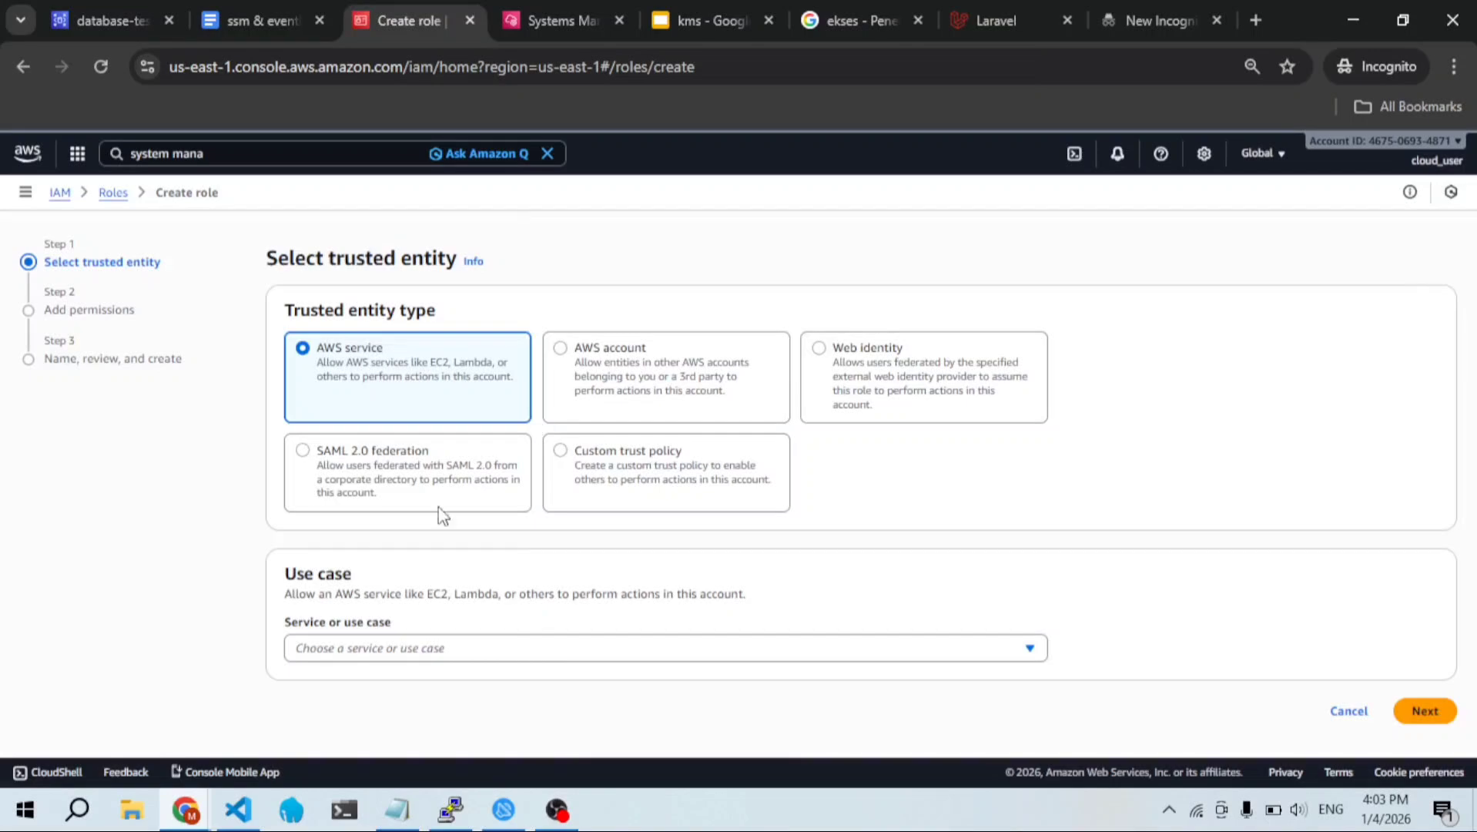
left_click(385, 648)
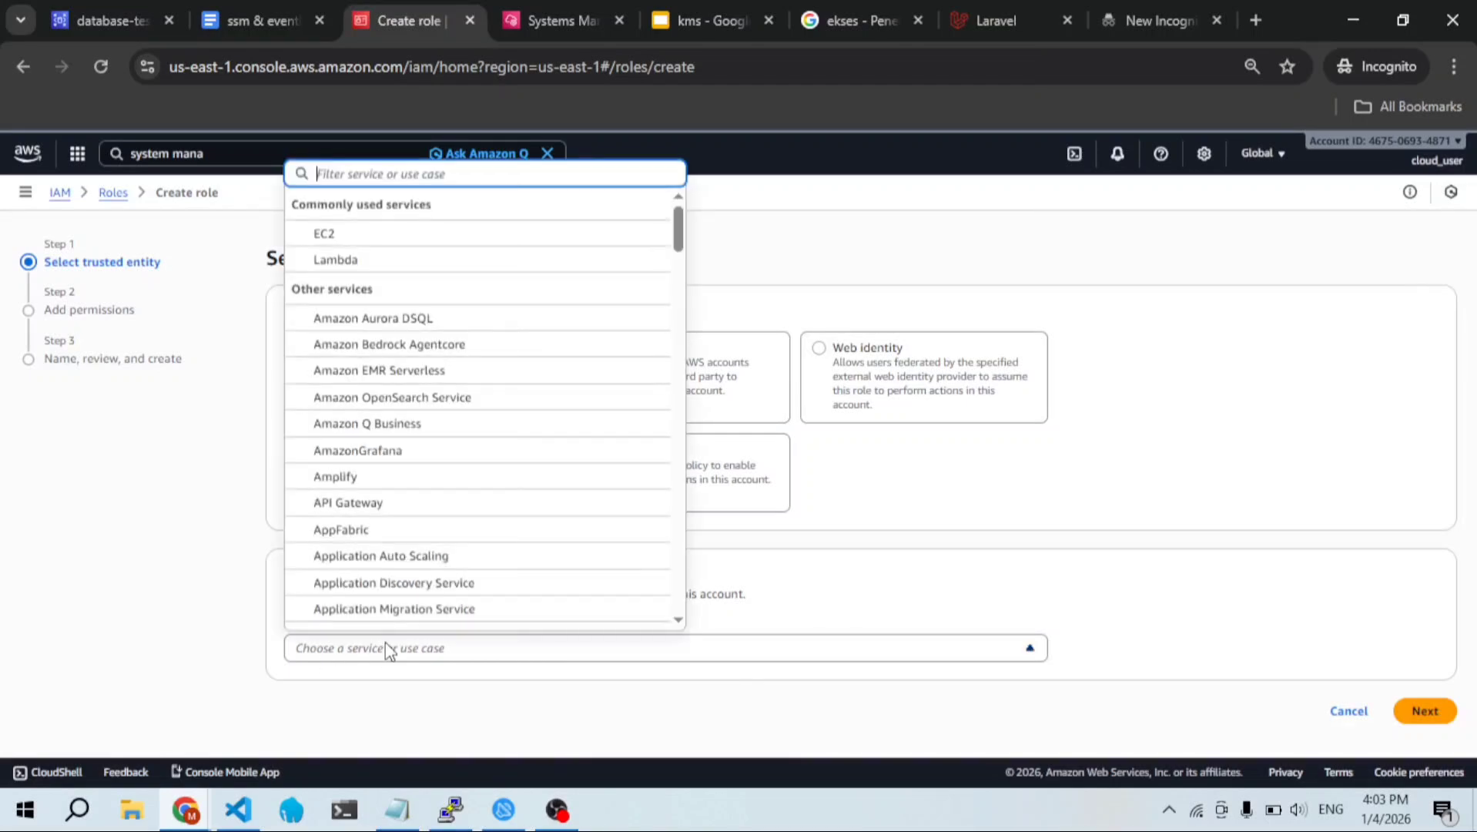
left_click(446, 233)
scroll(649, 471, "down", 4)
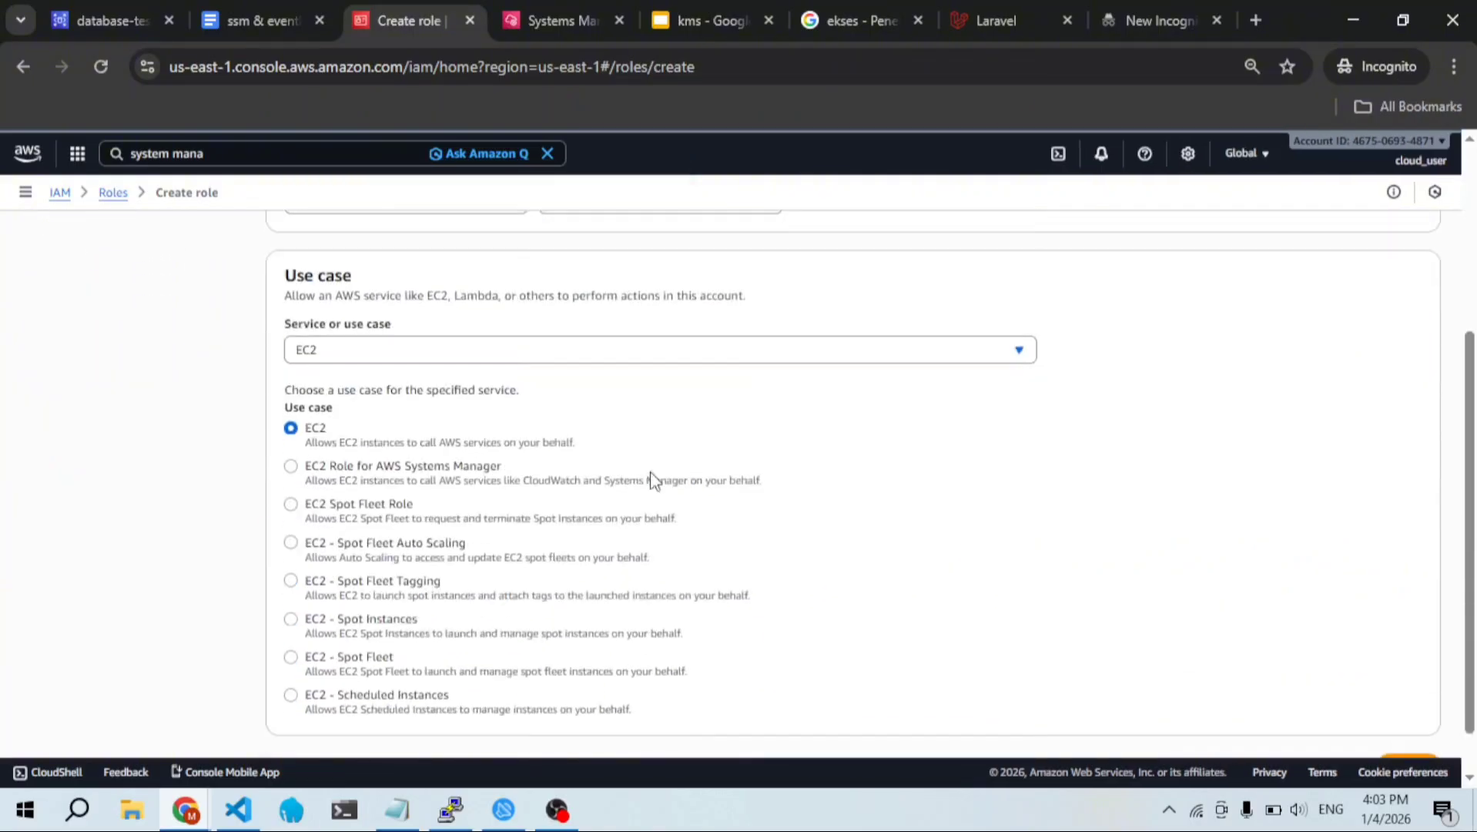
scroll(652, 481, "up", 3)
scroll(651, 473, "down", 4)
left_click(1391, 713)
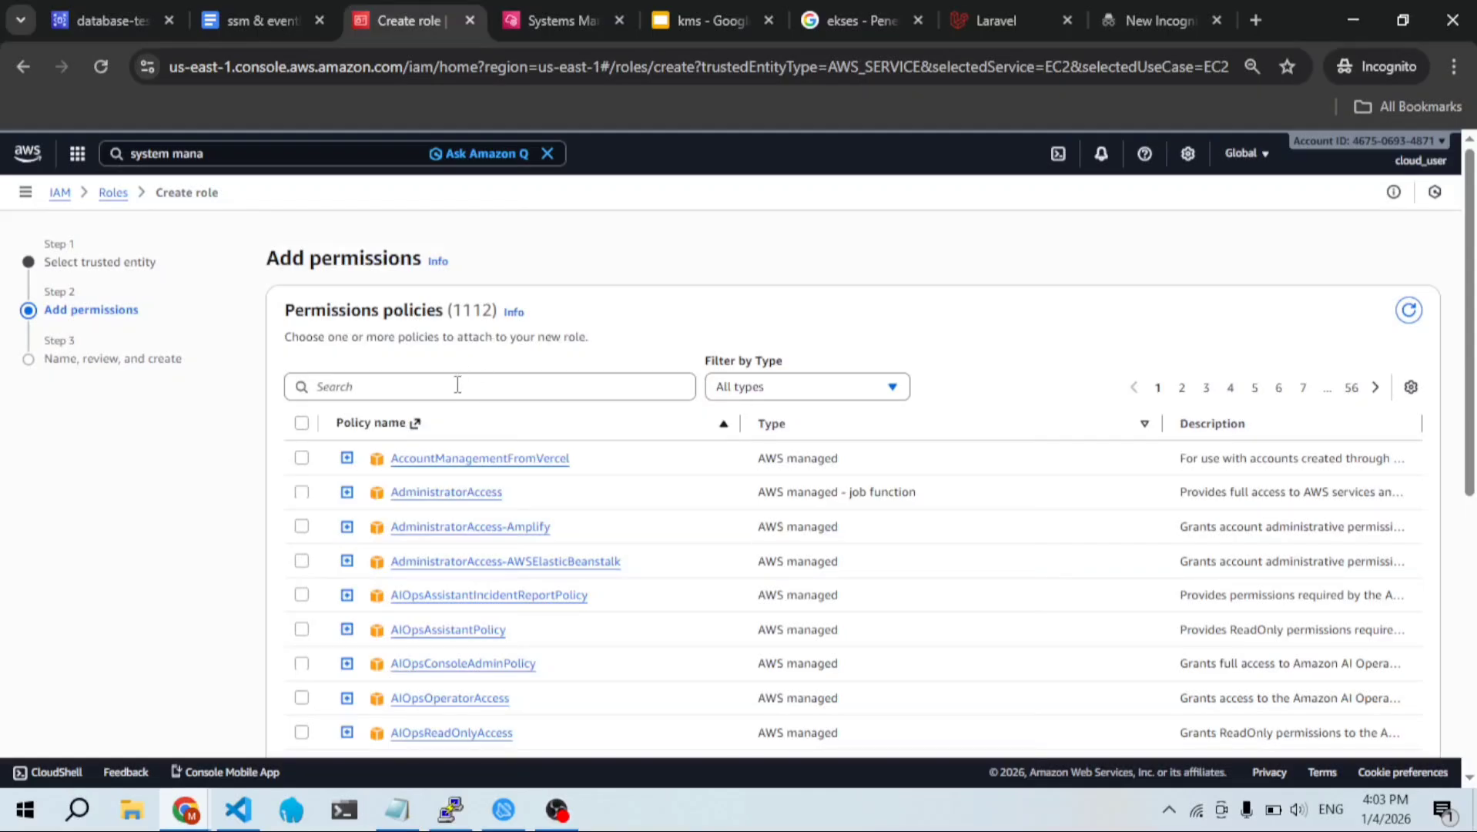
Step: Find the permissions policies matching "custom-" and select custom-policy-ec2-ssm for the role
left_click(457, 384)
type("cu")
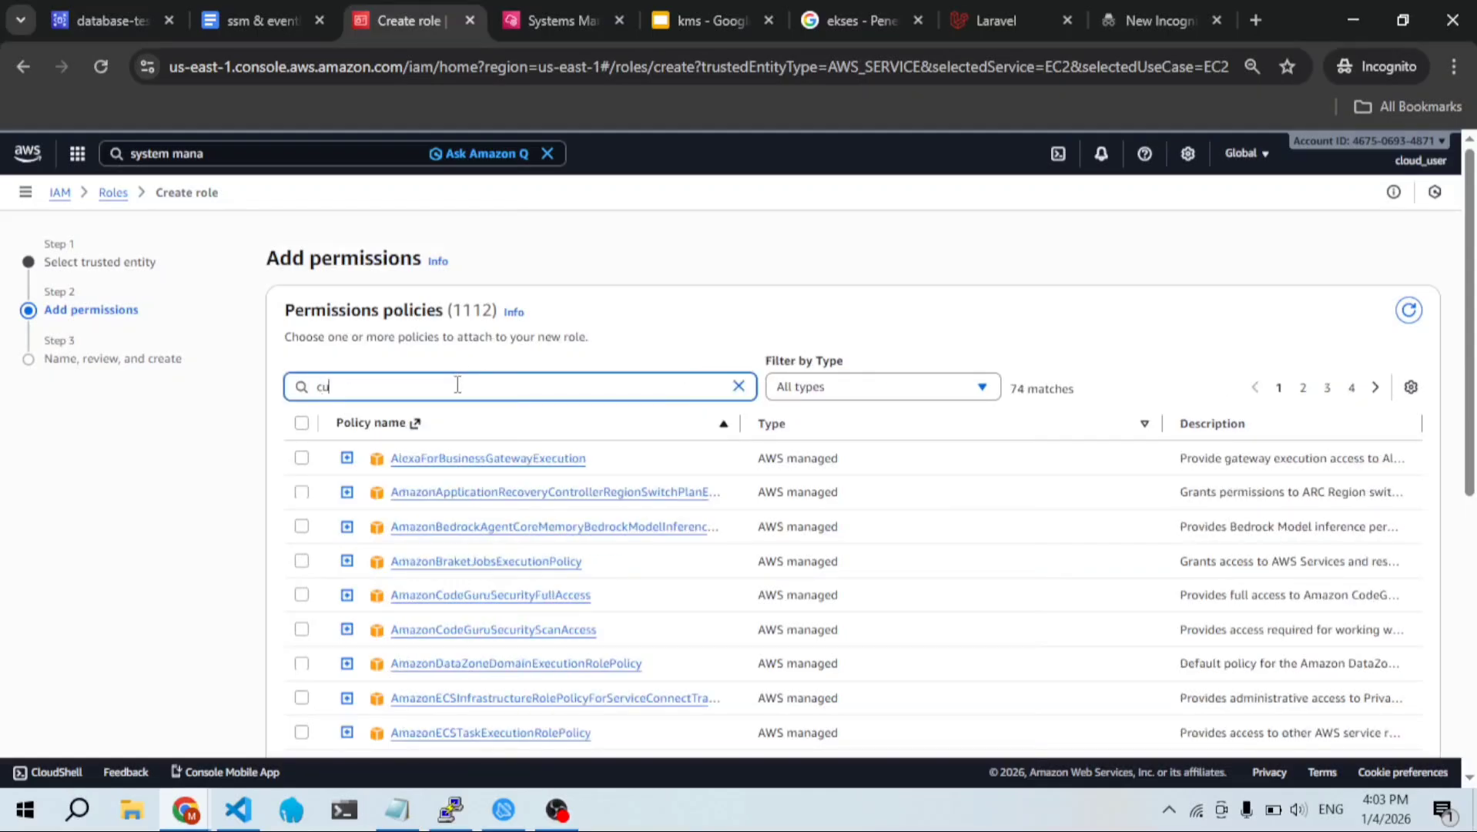
type("tom")
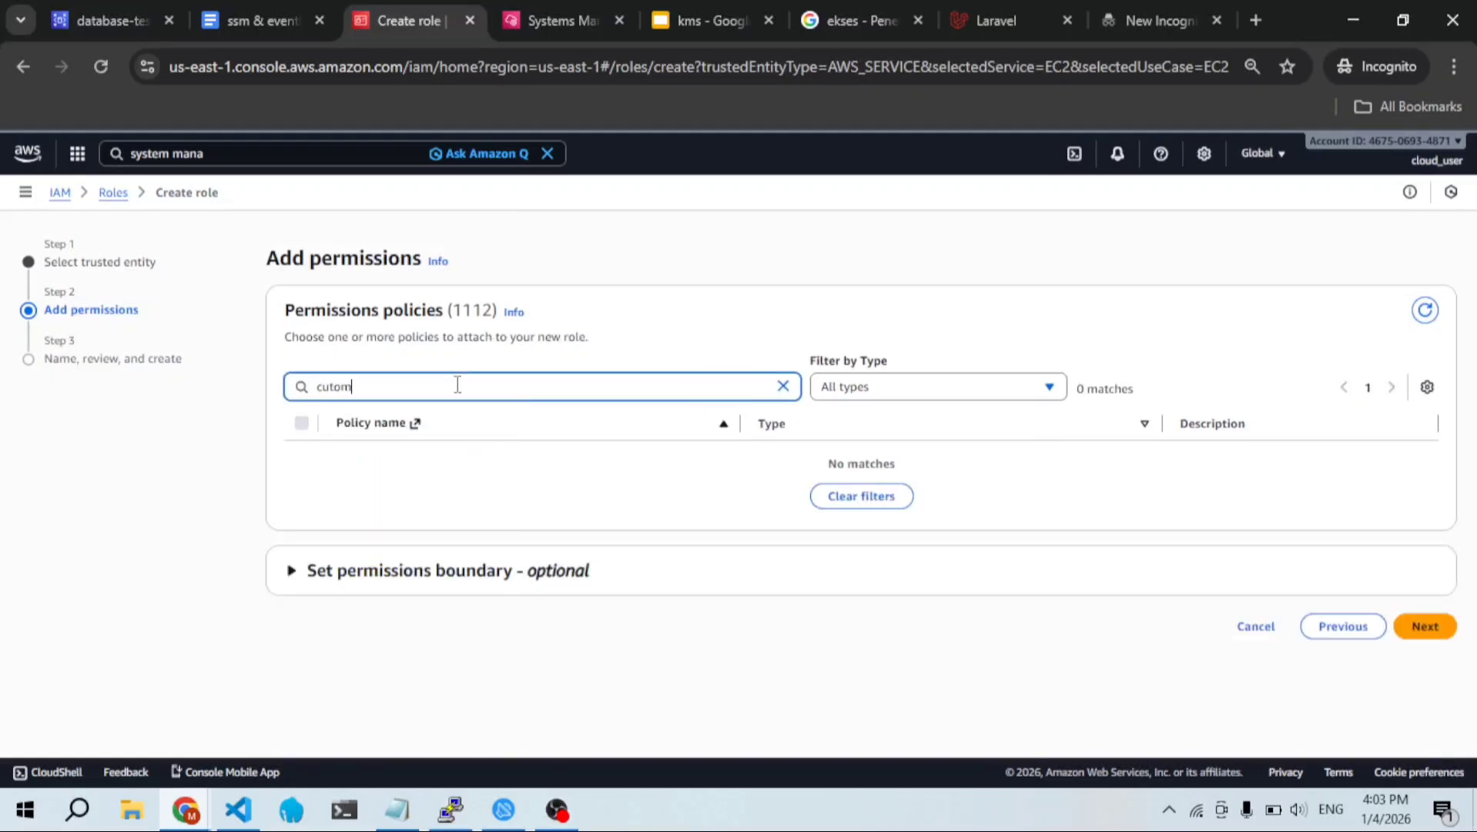
type("s")
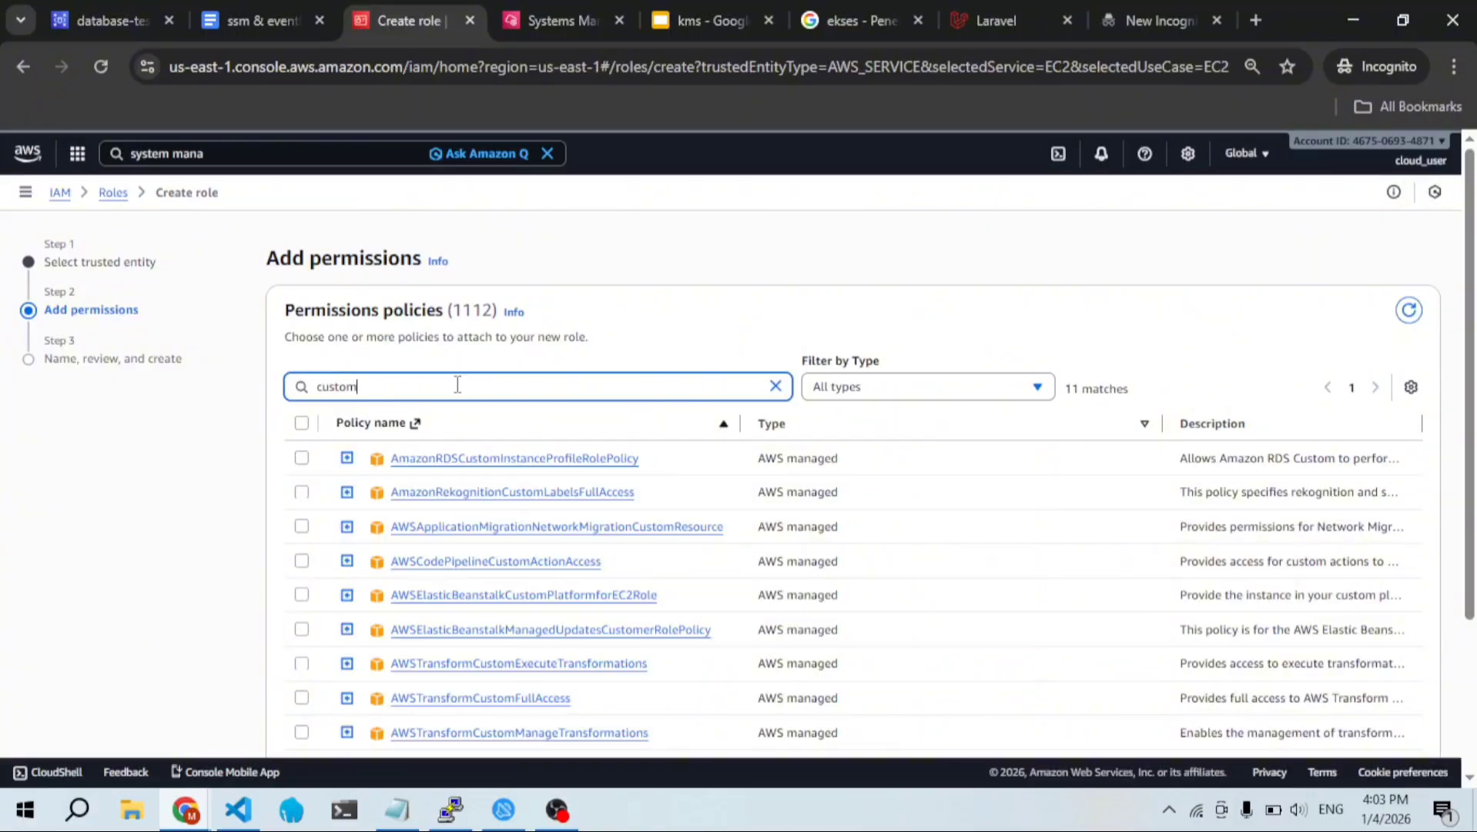
type("-")
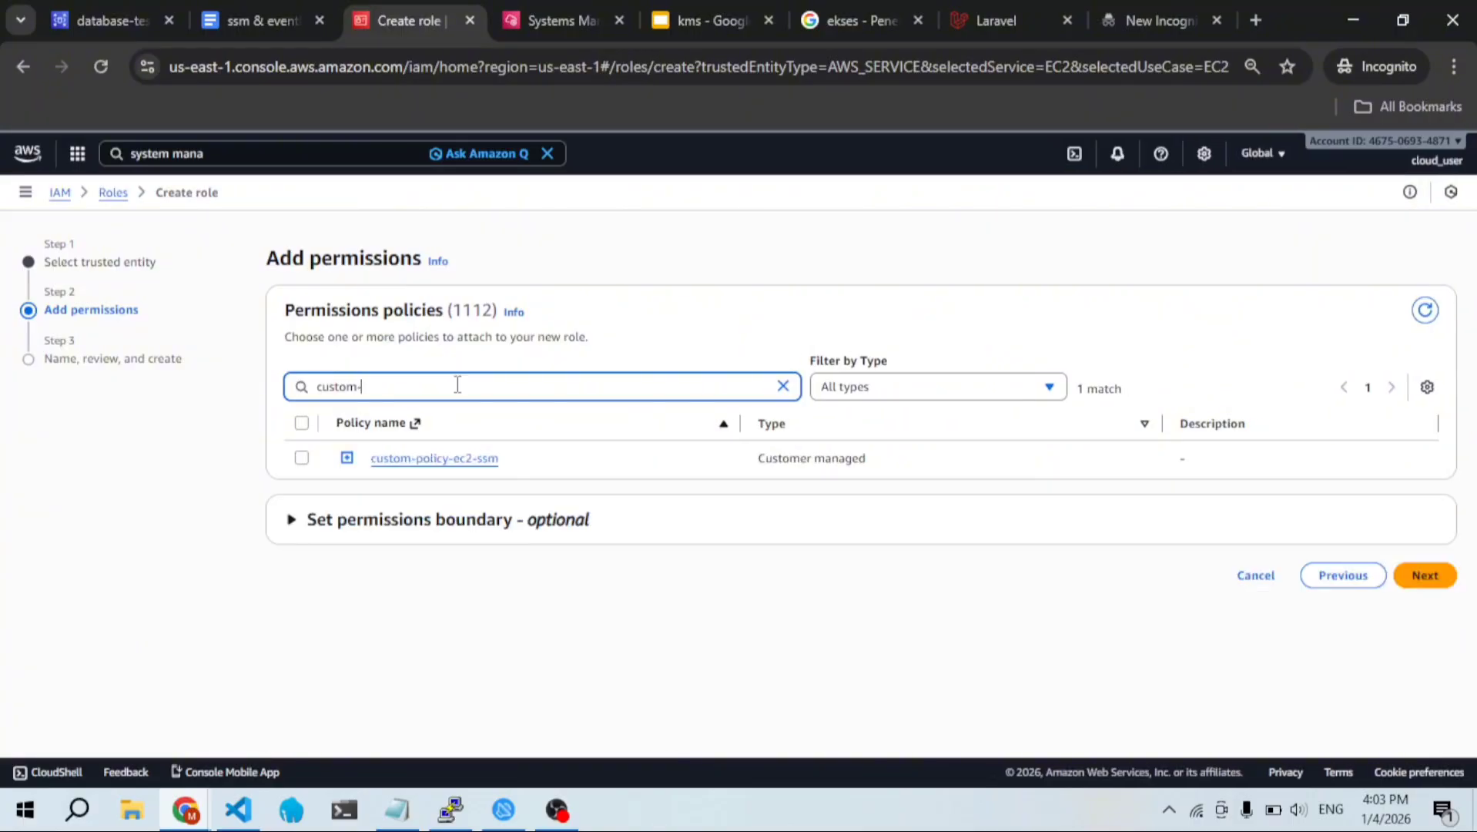
left_click(301, 459)
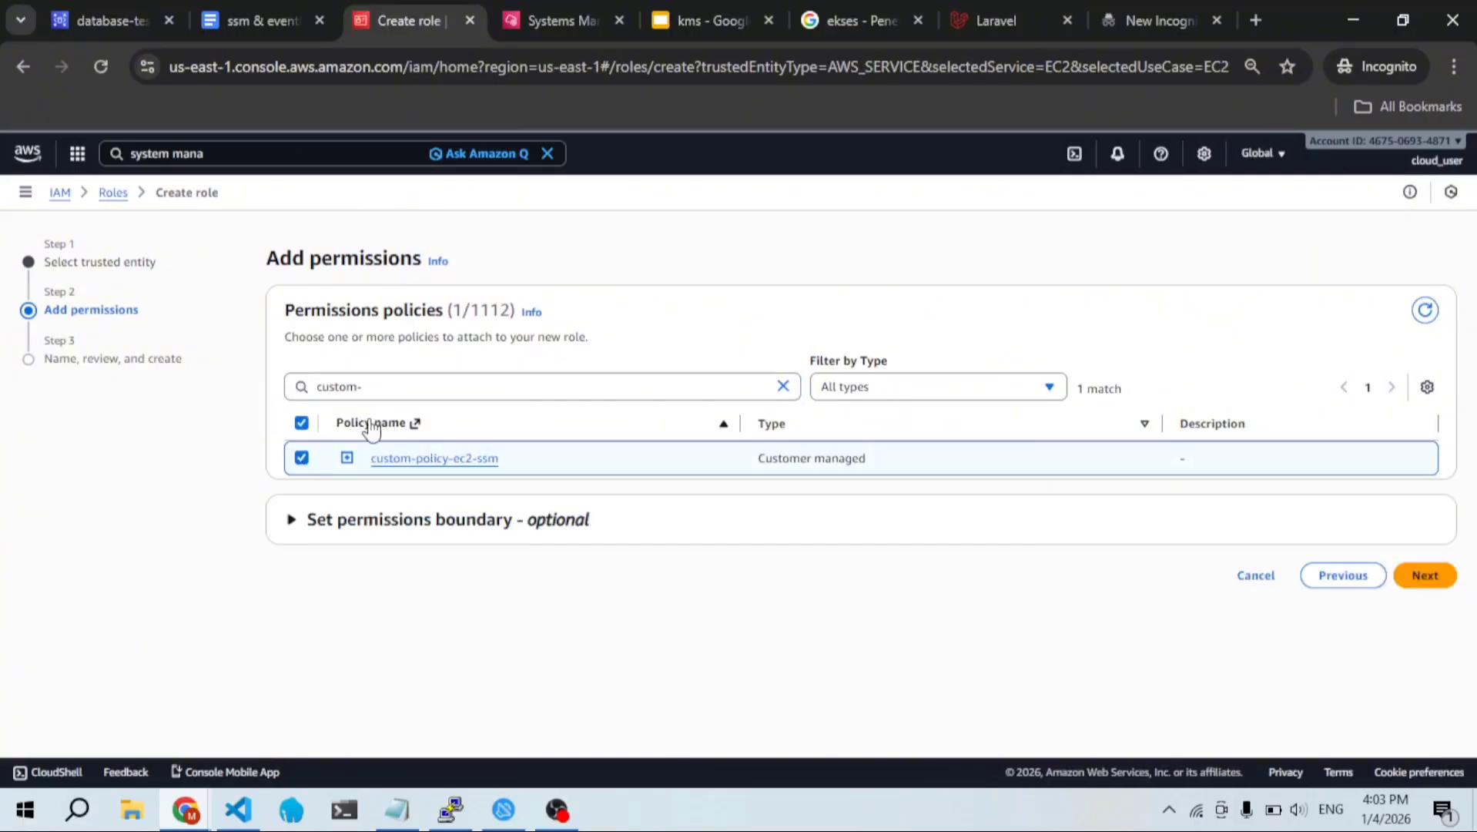
Step: Copy the policy name AmazonSSMManagedInstanceCore from the ssm & eventbridge document and select that policy for the role too
left_click(279, 10)
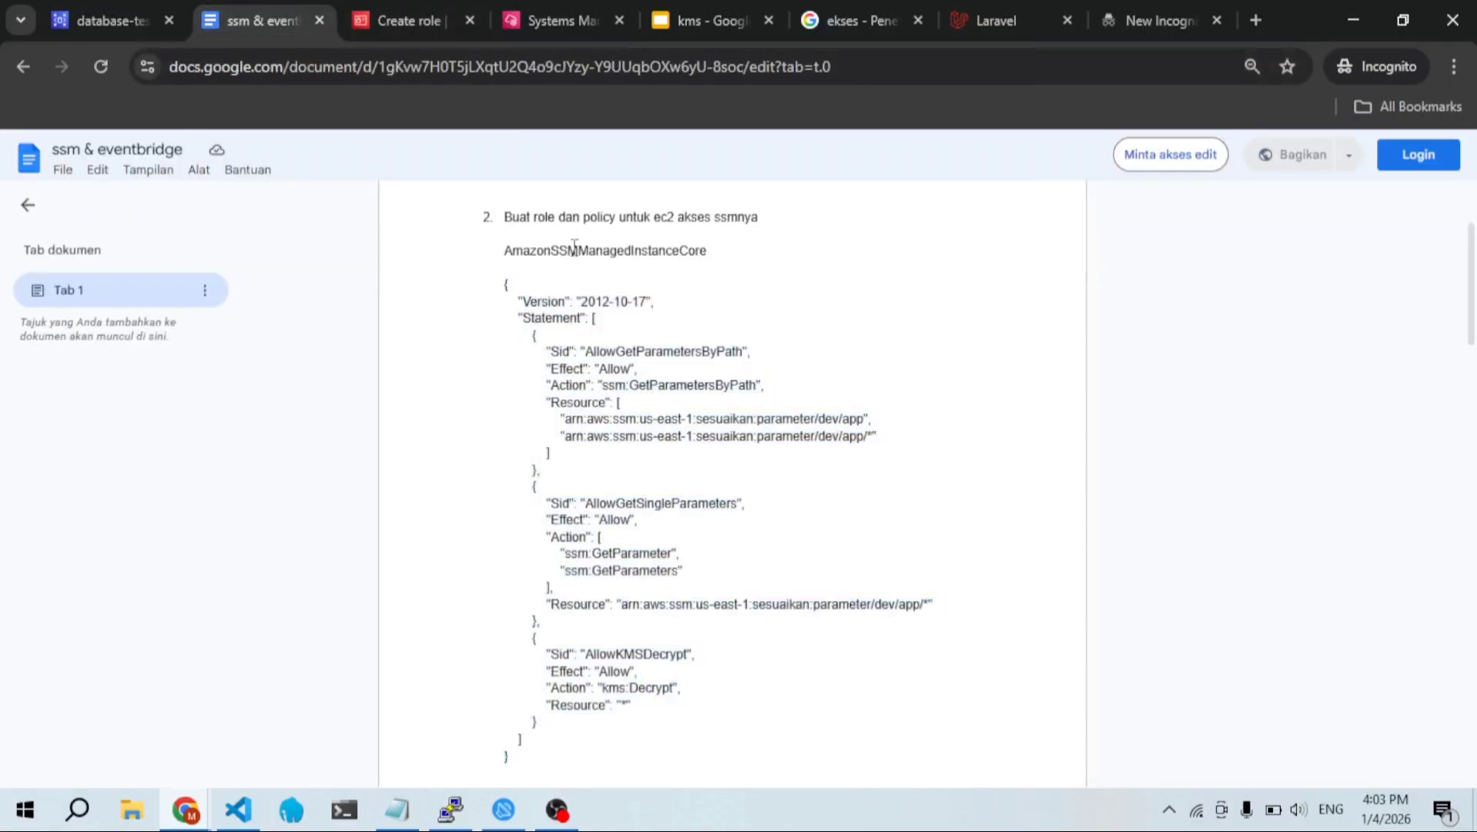
double_click(579, 249)
key("ctrl+c")
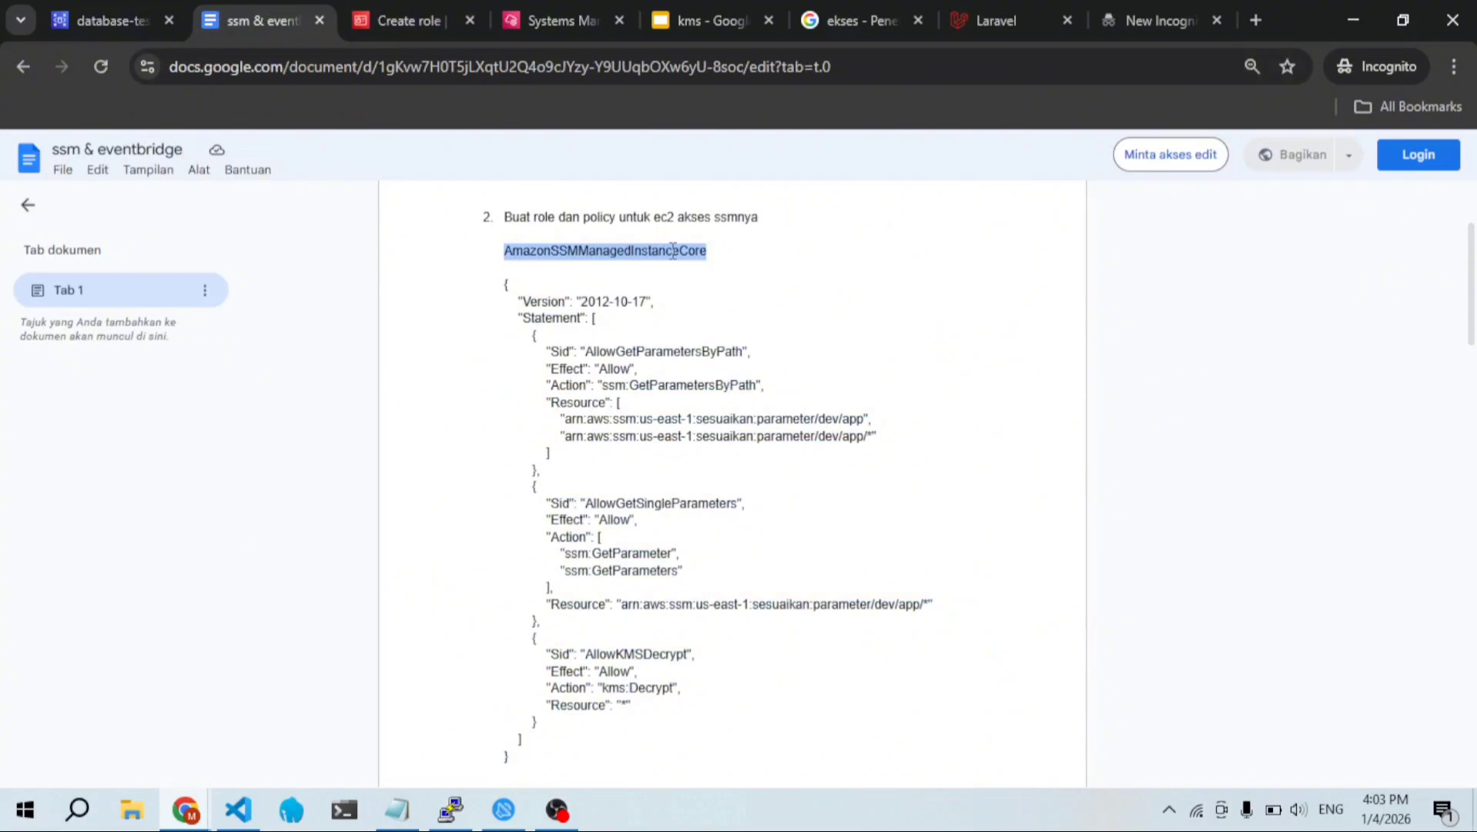
left_click(454, 23)
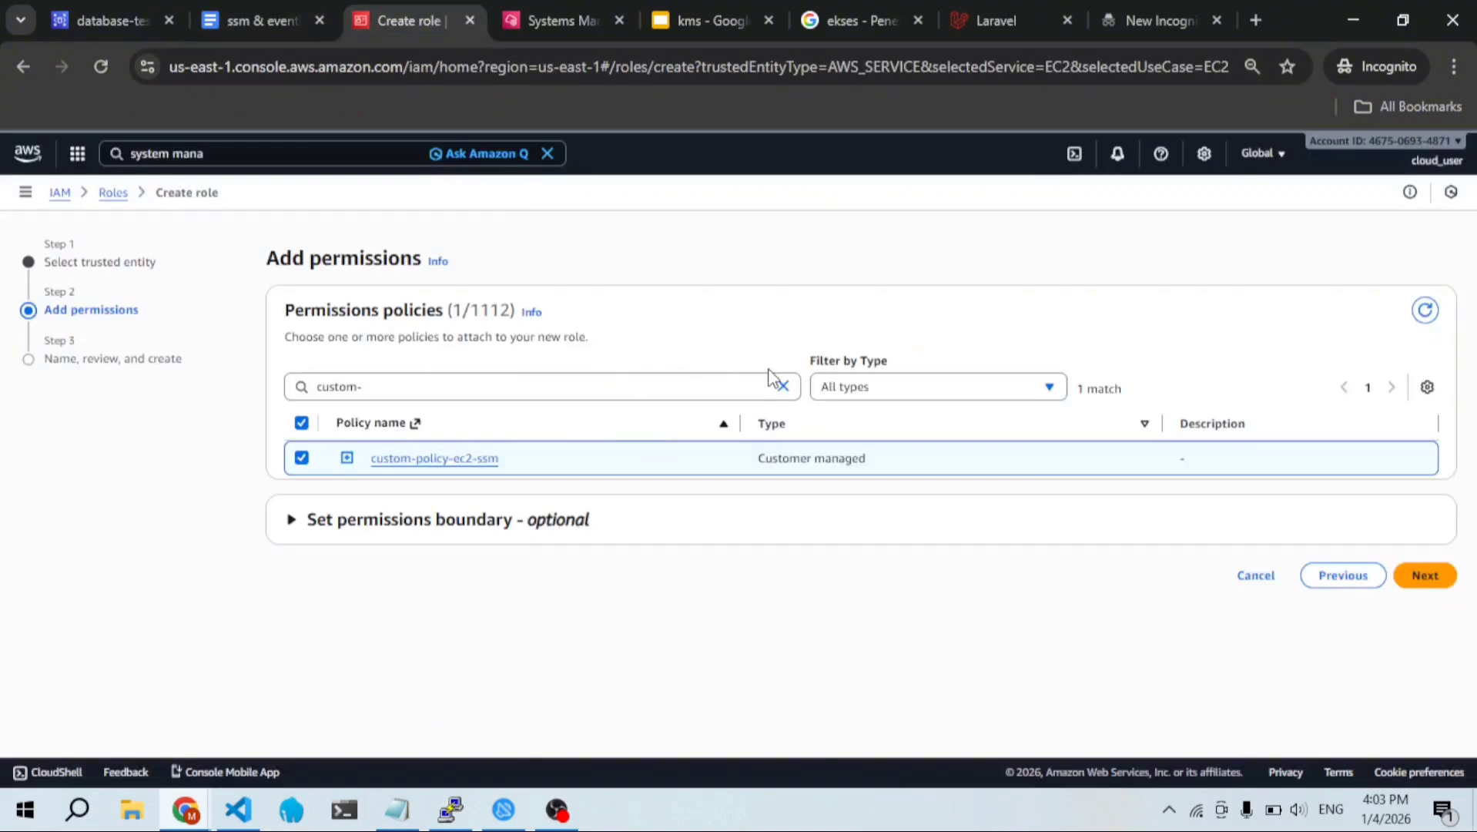
left_click(784, 387)
key("ctrl+v")
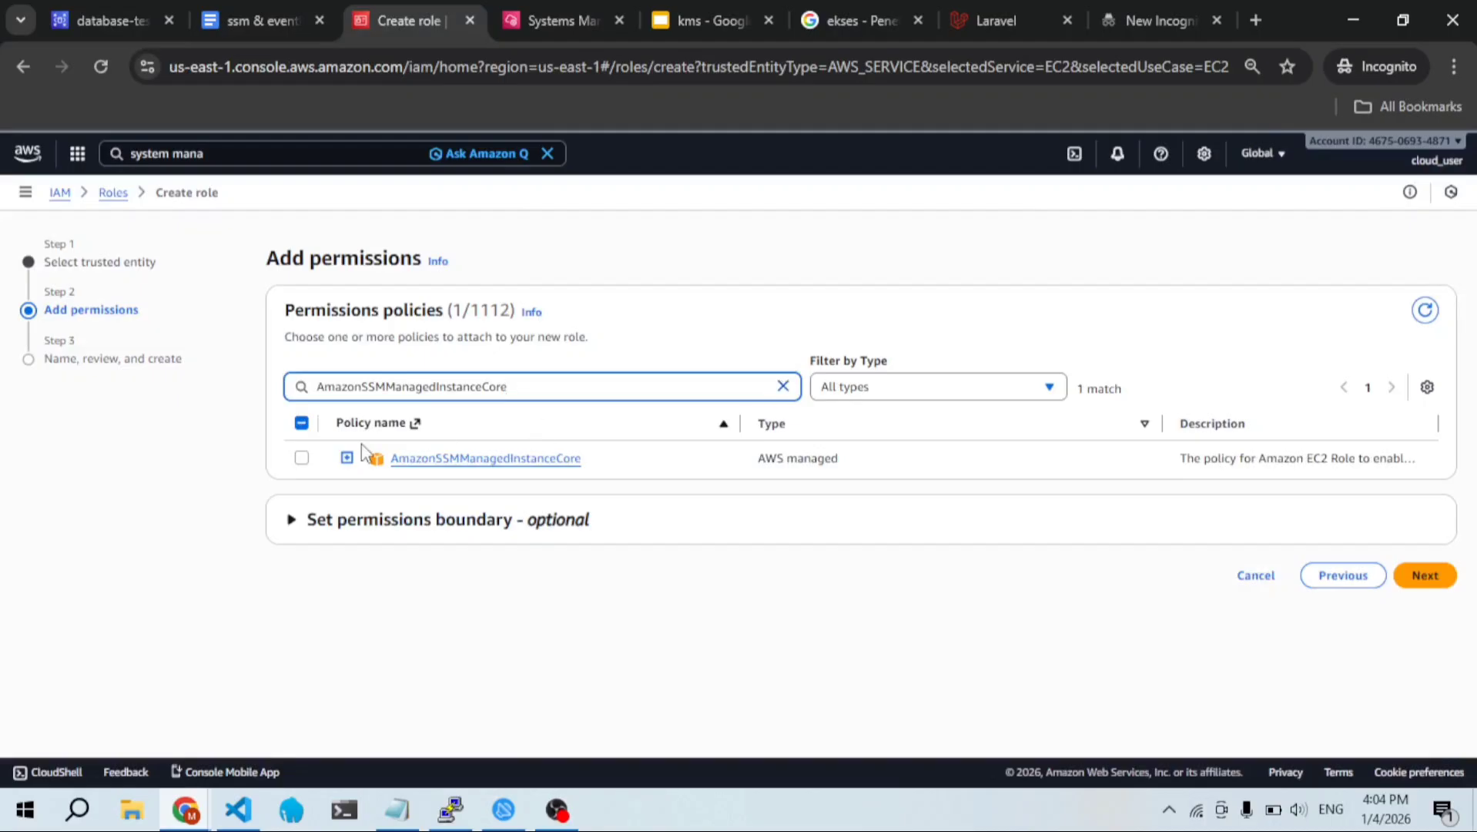
left_click(302, 460)
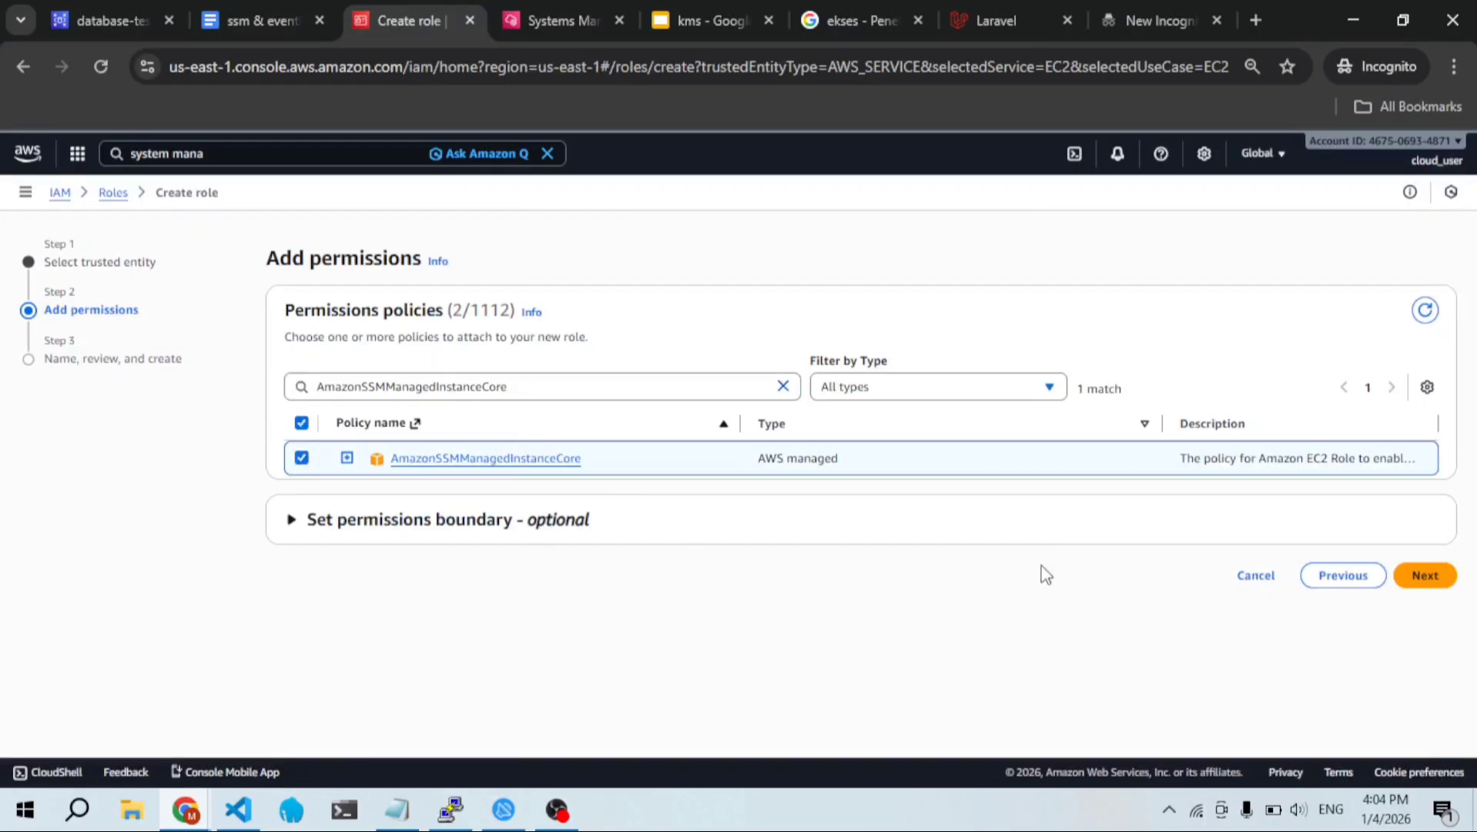
Step: Clear the policy search, continue to the name and review stage, and check the role's permissions policy summary
left_click(783, 387)
scroll(789, 391, "down", 5)
scroll(791, 386, "up", 5)
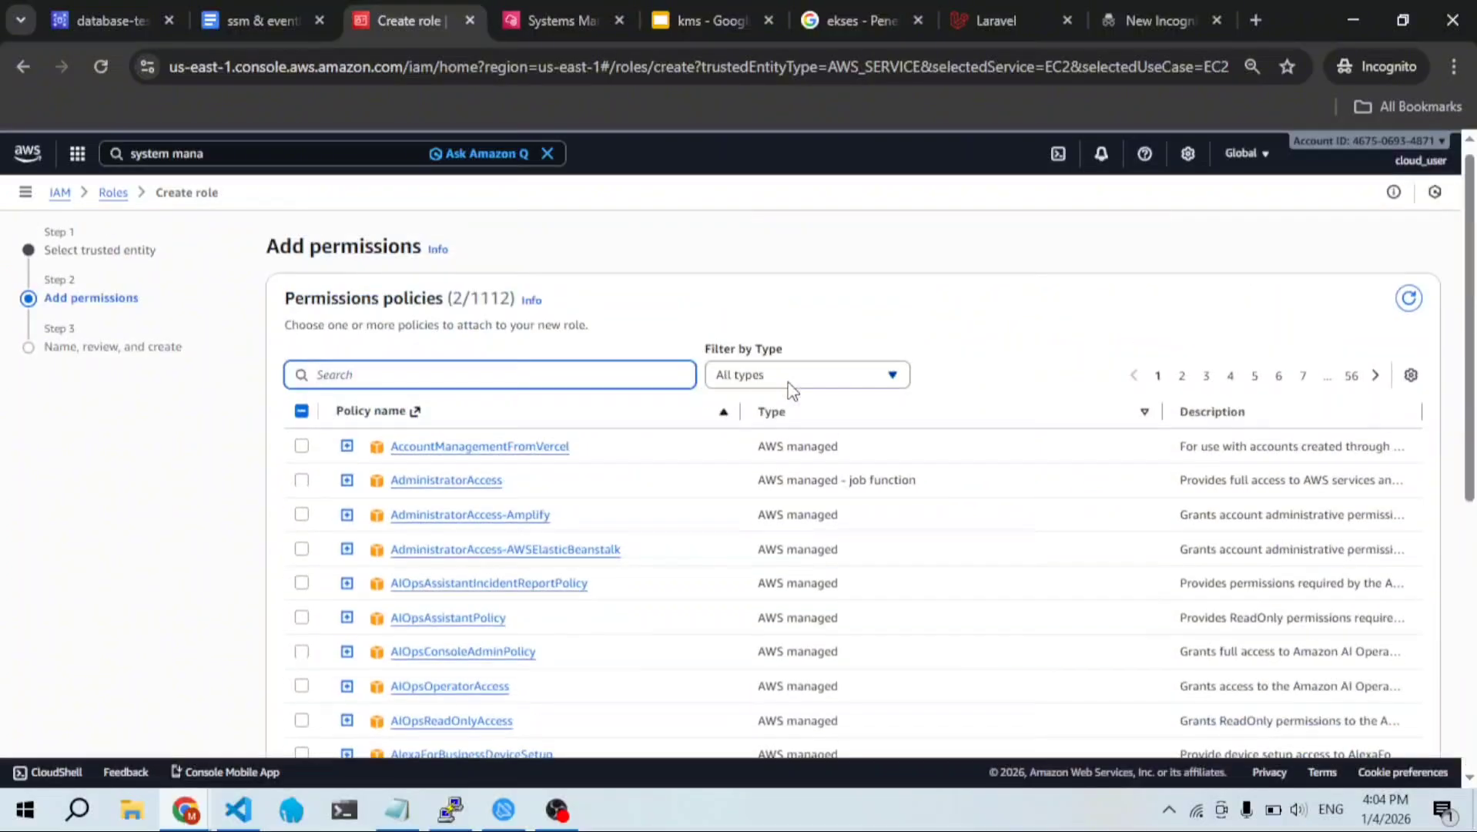
scroll(791, 386, "down", 5)
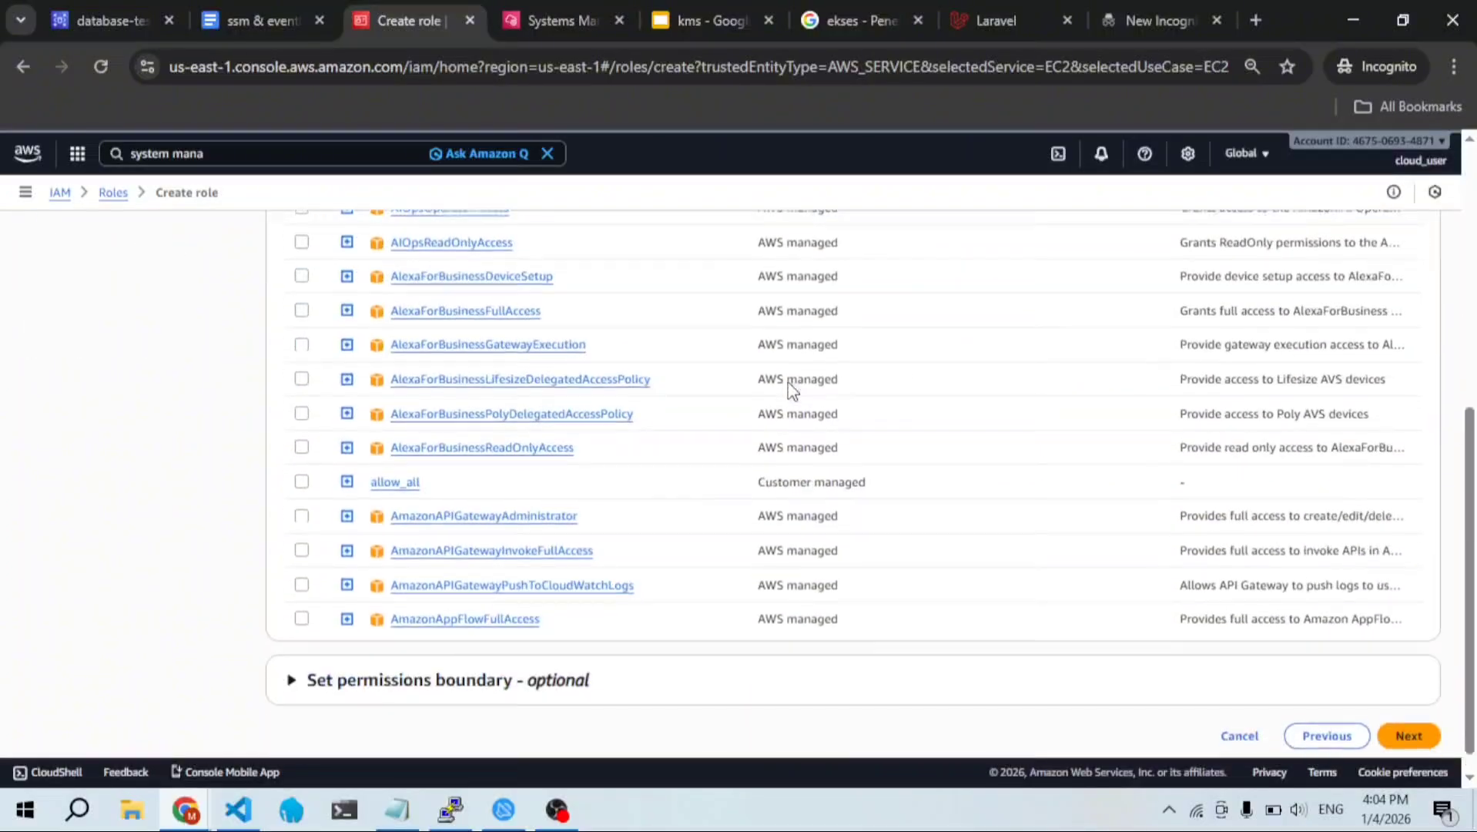
left_click(1411, 736)
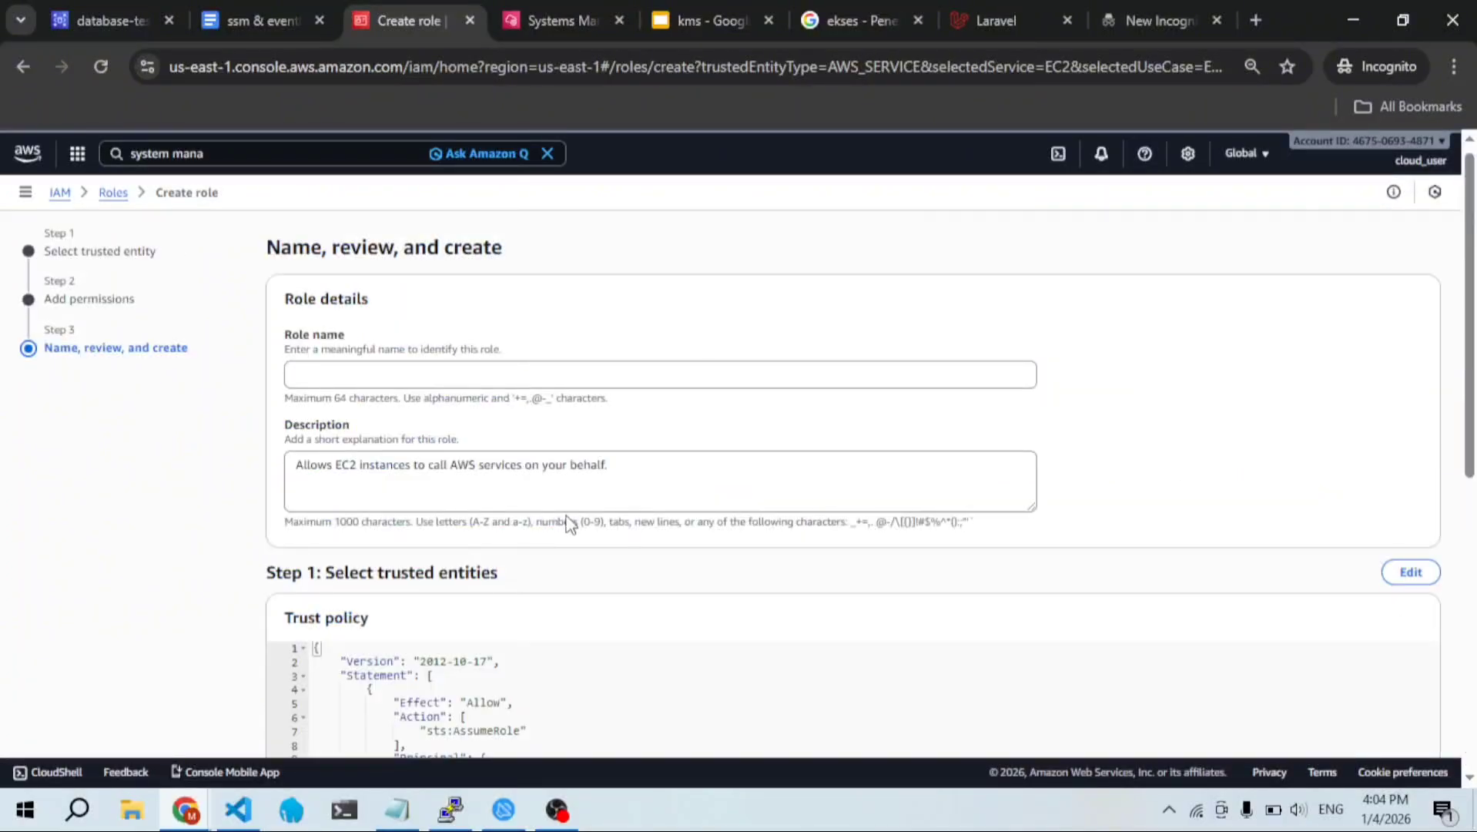
scroll(567, 524, "down", 6)
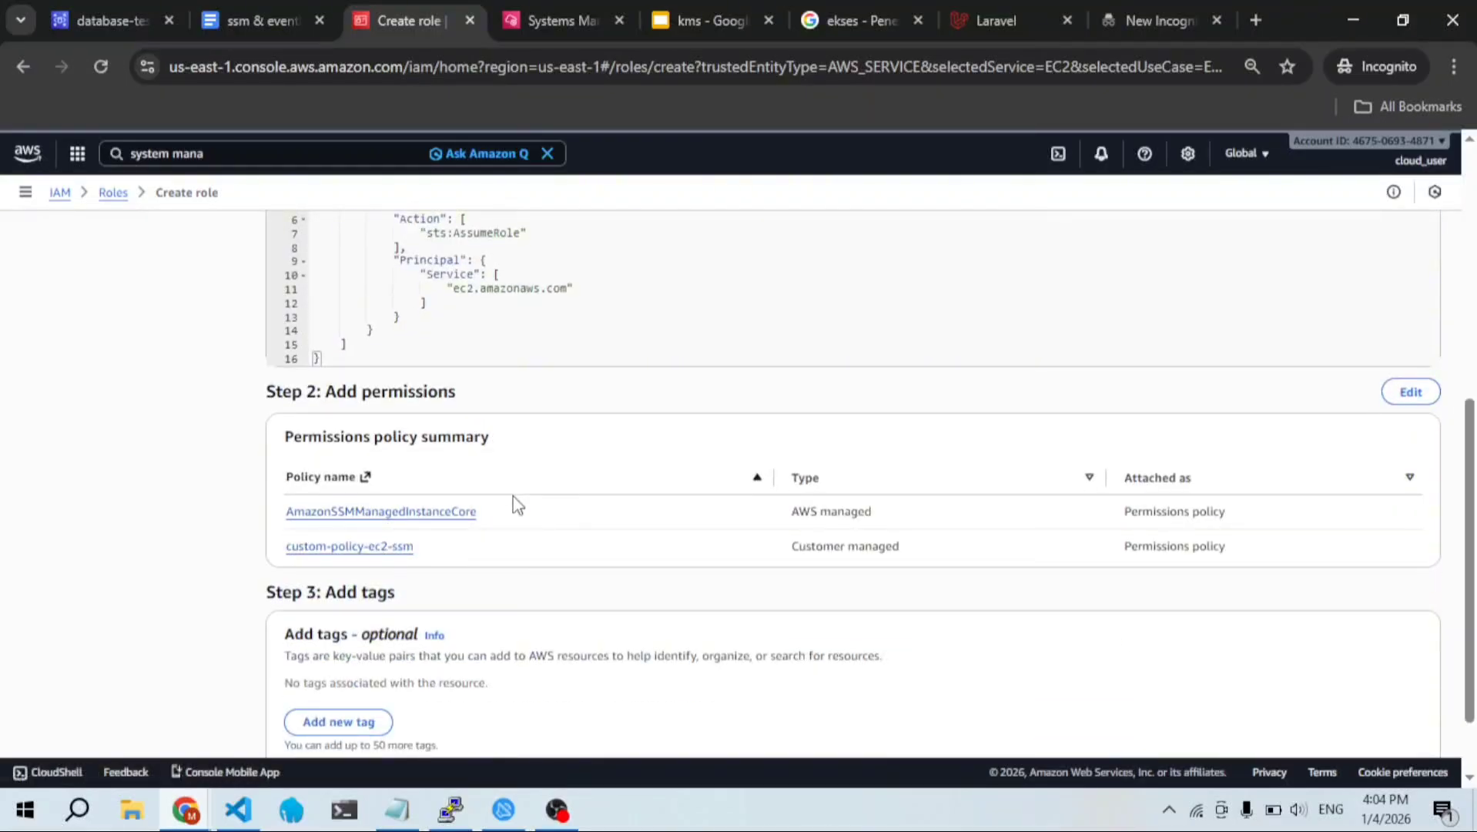
scroll(514, 501, "up", 5)
scroll(470, 532, "up", 3)
Step: Name the role custom-role-ec2-ssm and create it, then look it up in the roles list with "cus"
left_click(477, 382)
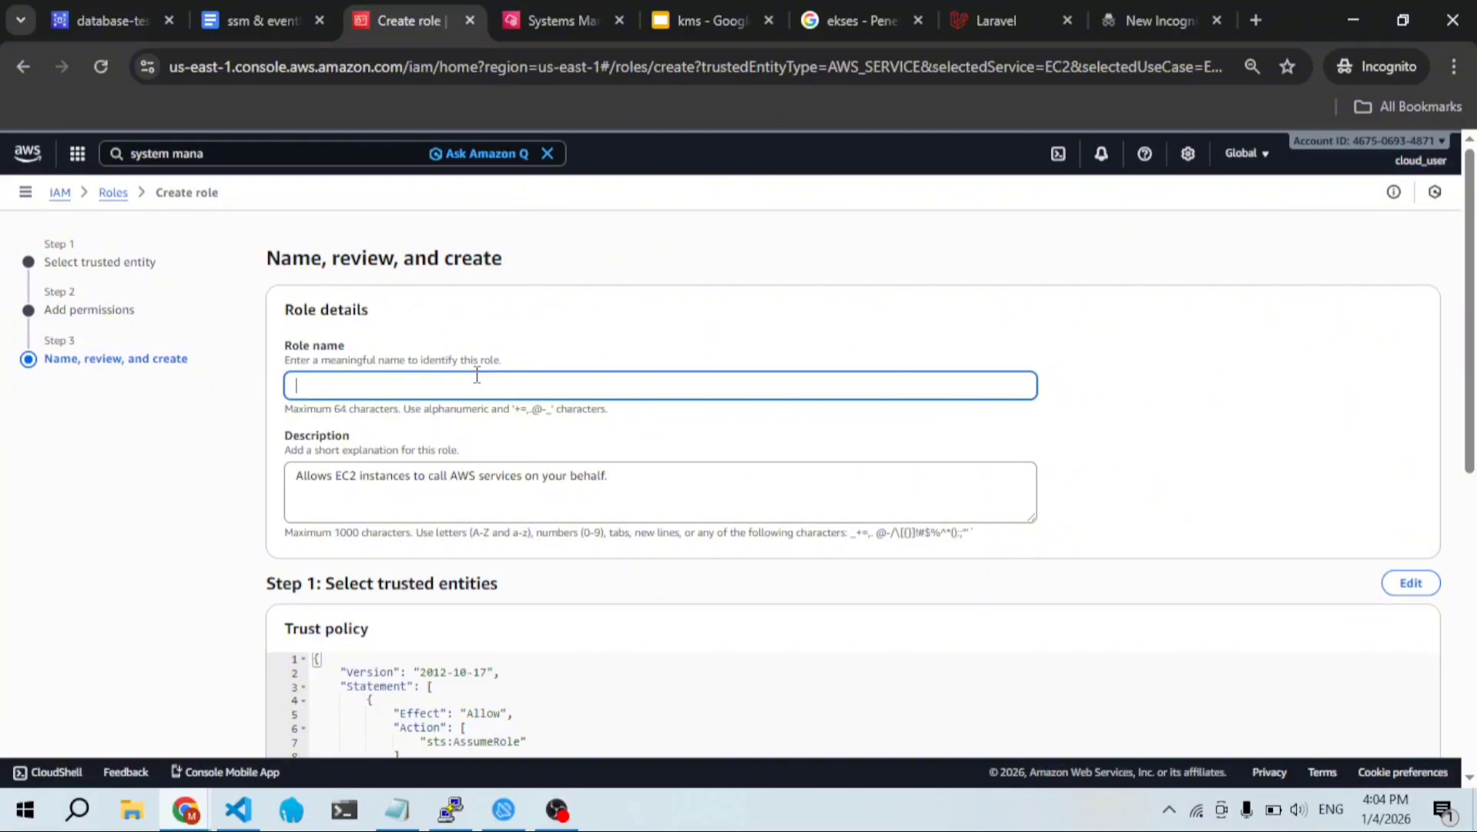
type("custom-role-ec2-ssm")
scroll(476, 375, "down", 1)
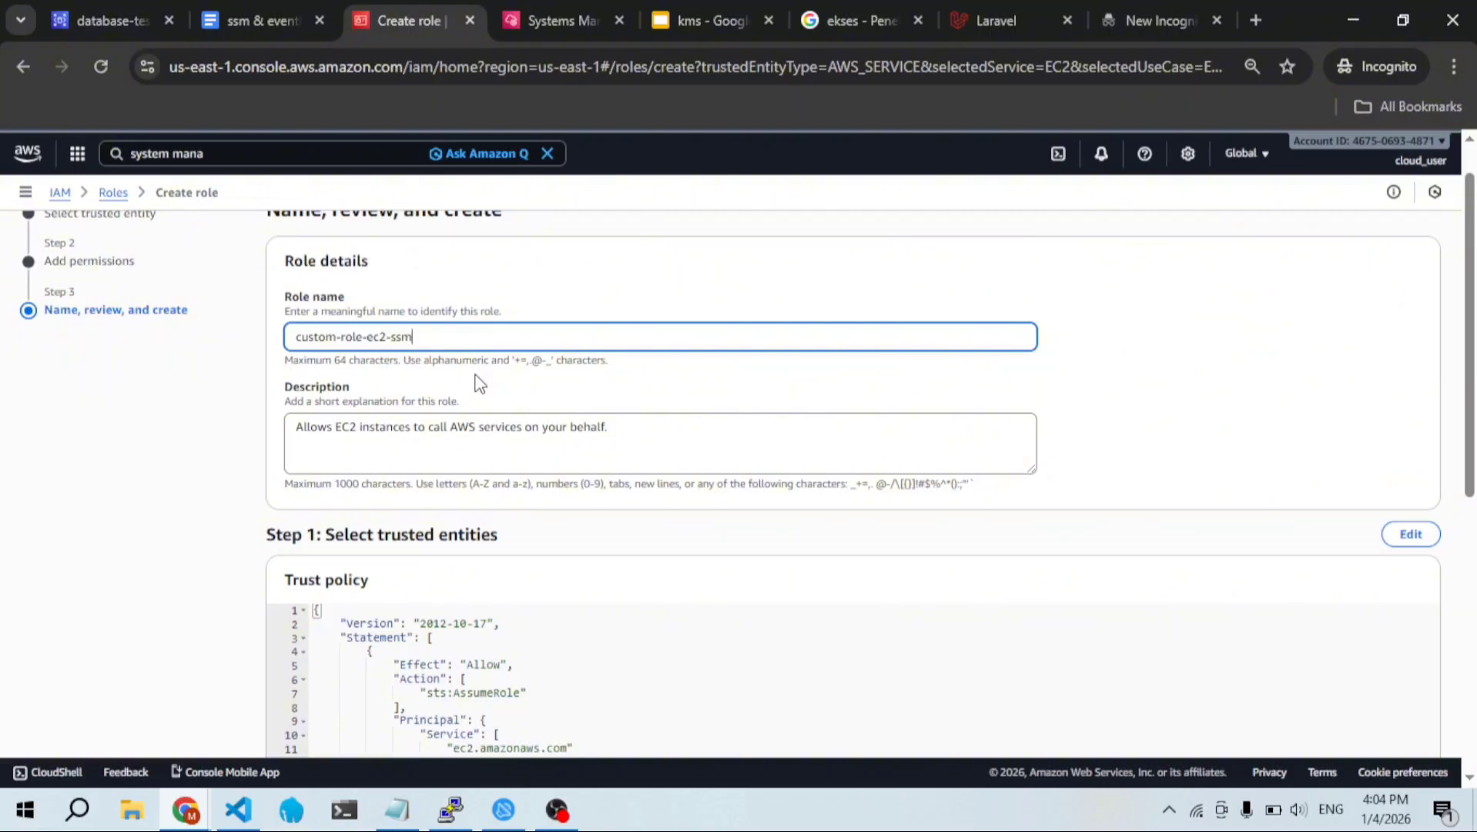
scroll(477, 383, "down", 7)
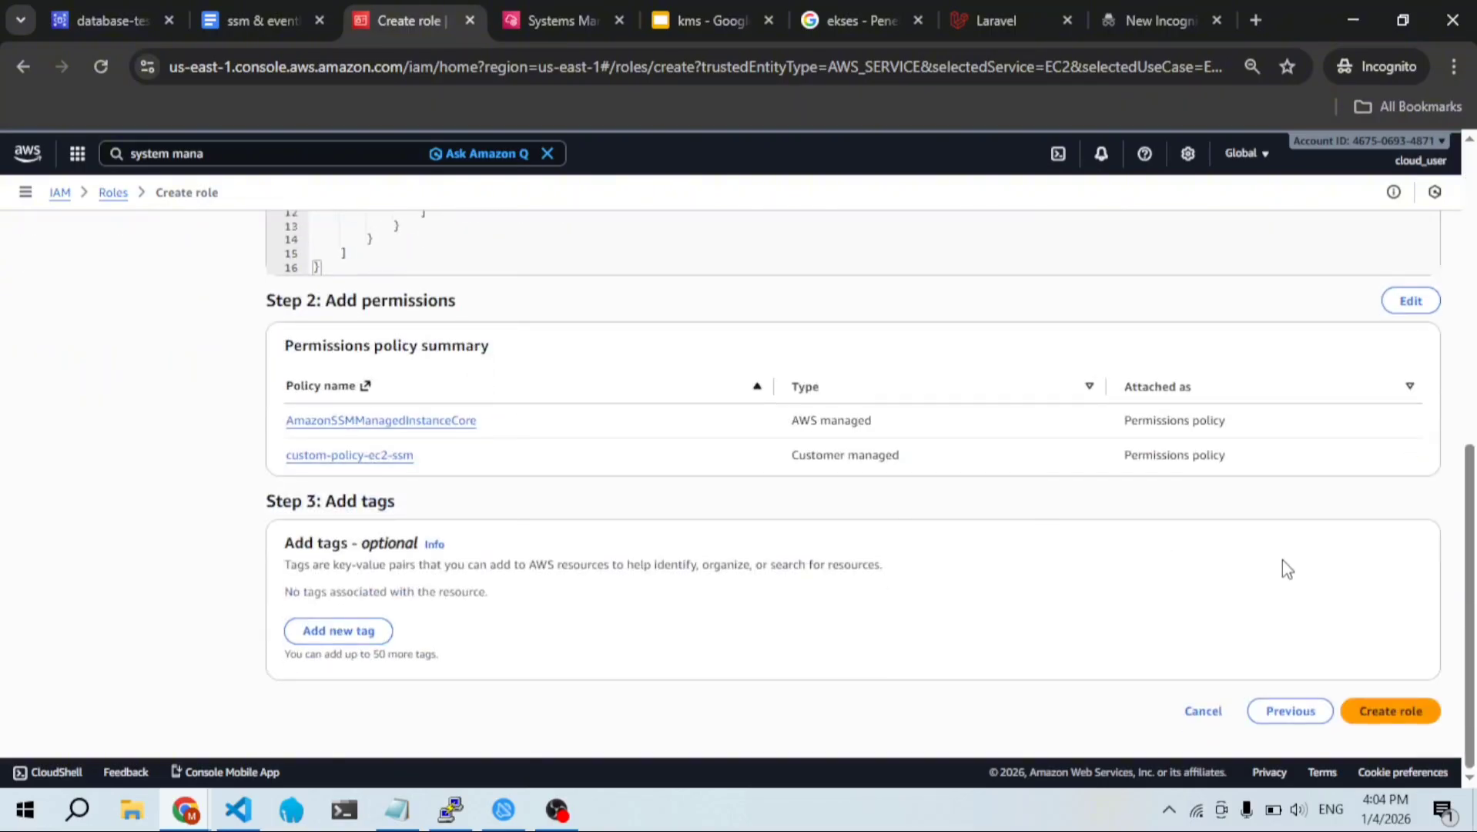
left_click(1423, 715)
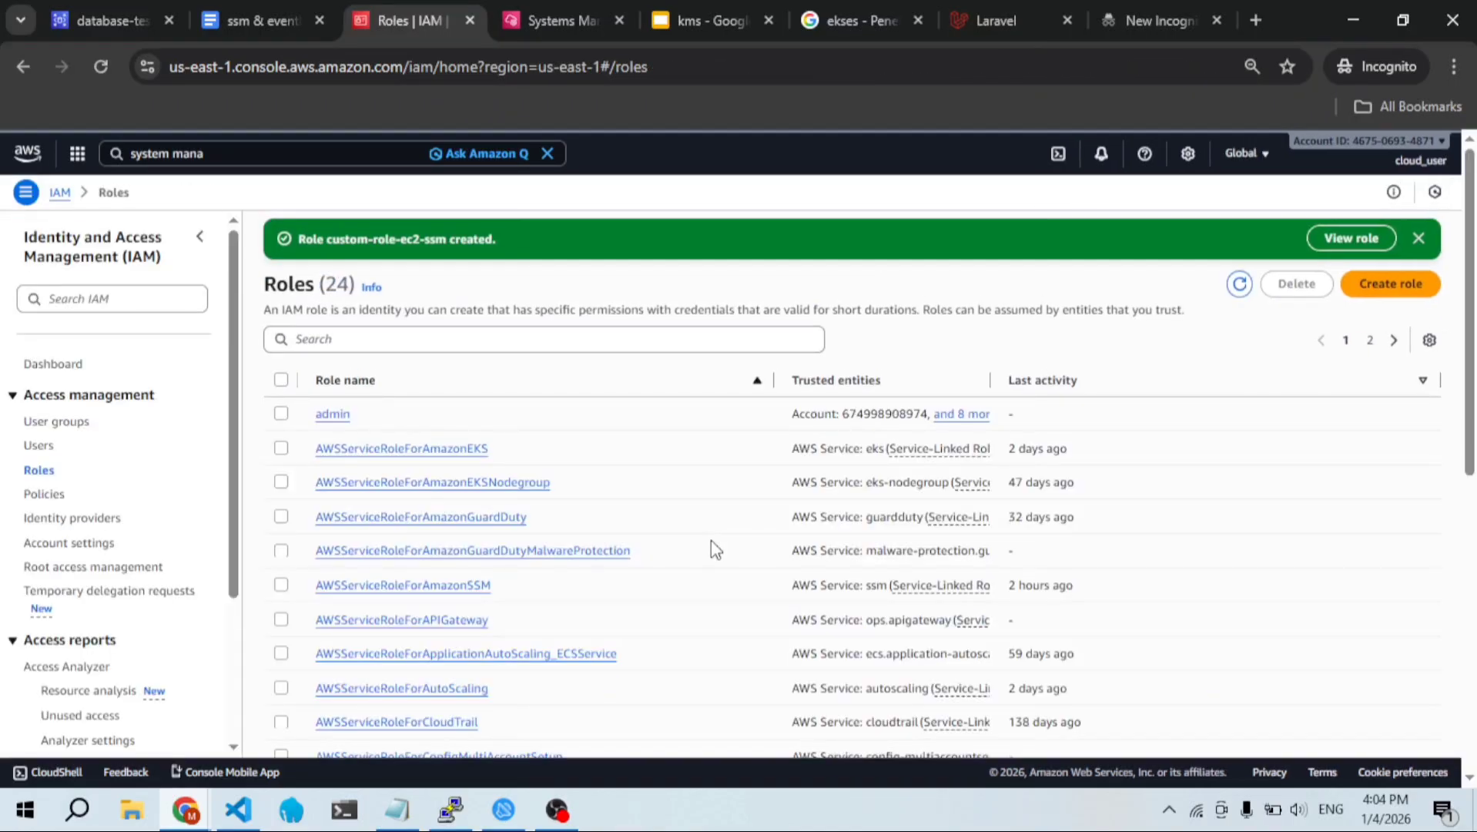
left_click(520, 340)
type("cus")
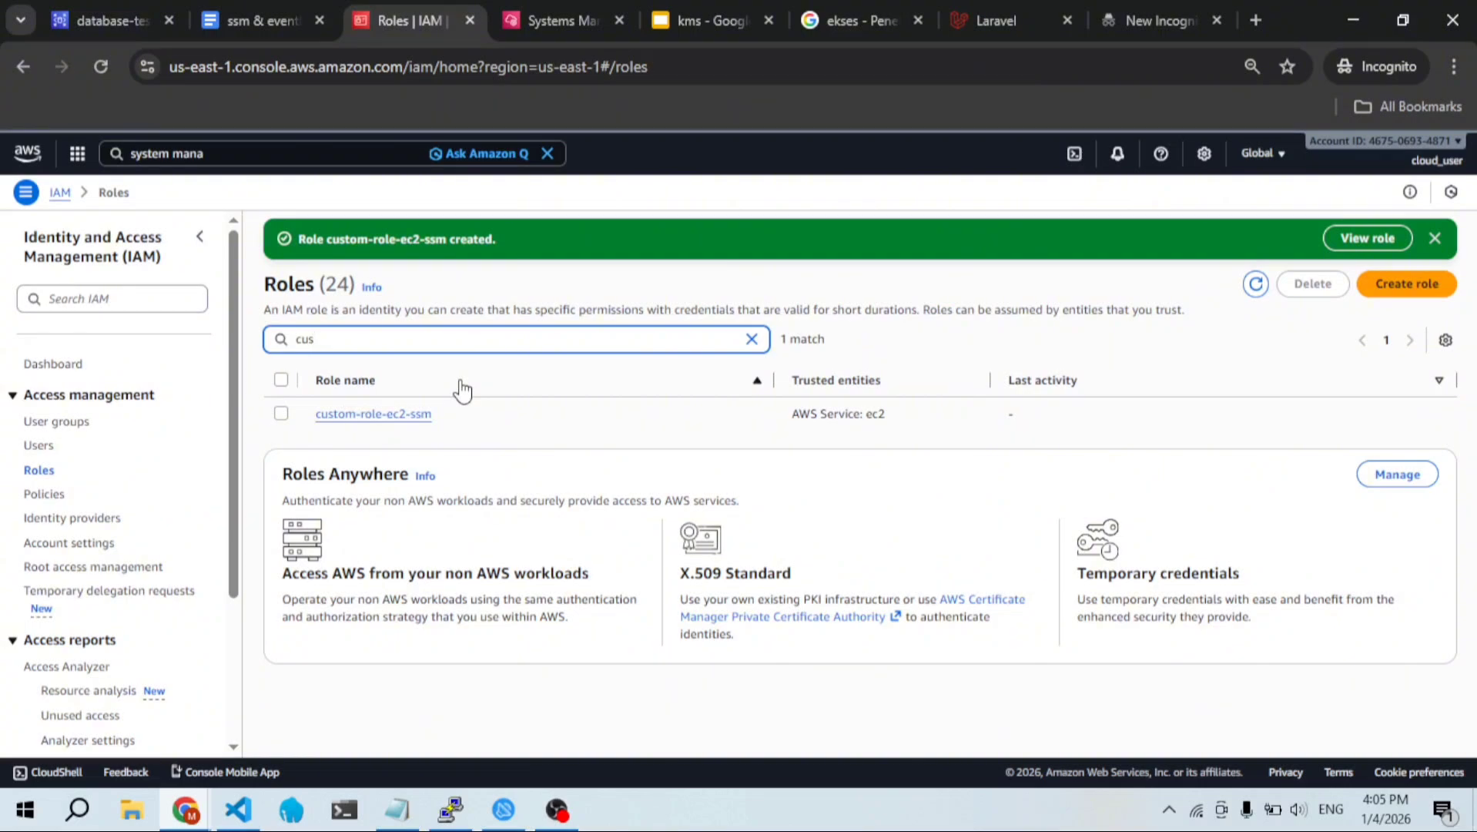
Step: In the Systems Manager browser tab, find the EC2 service and open its list of instances
left_click(333, 154)
type("l")
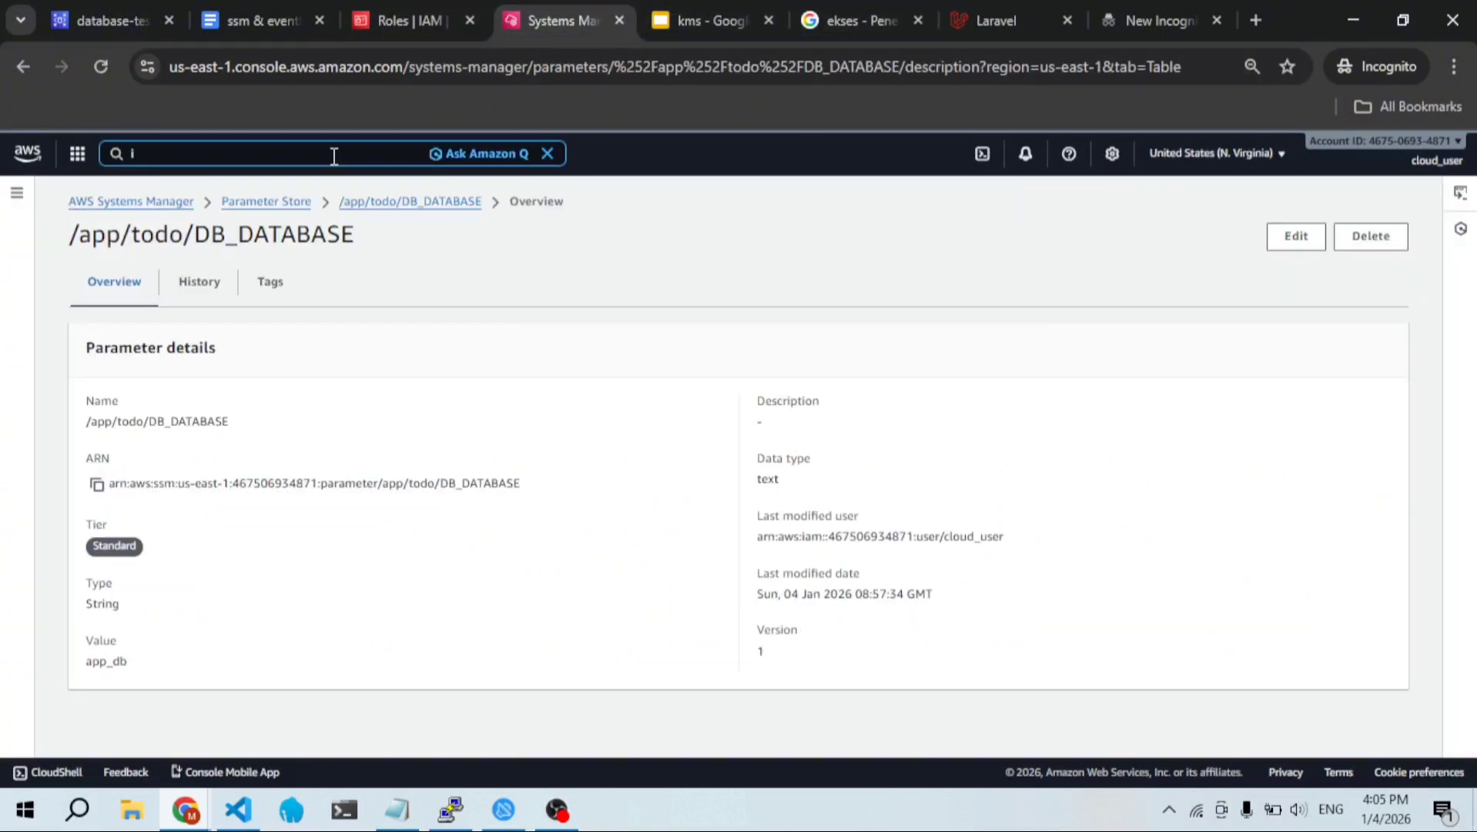
type("c2")
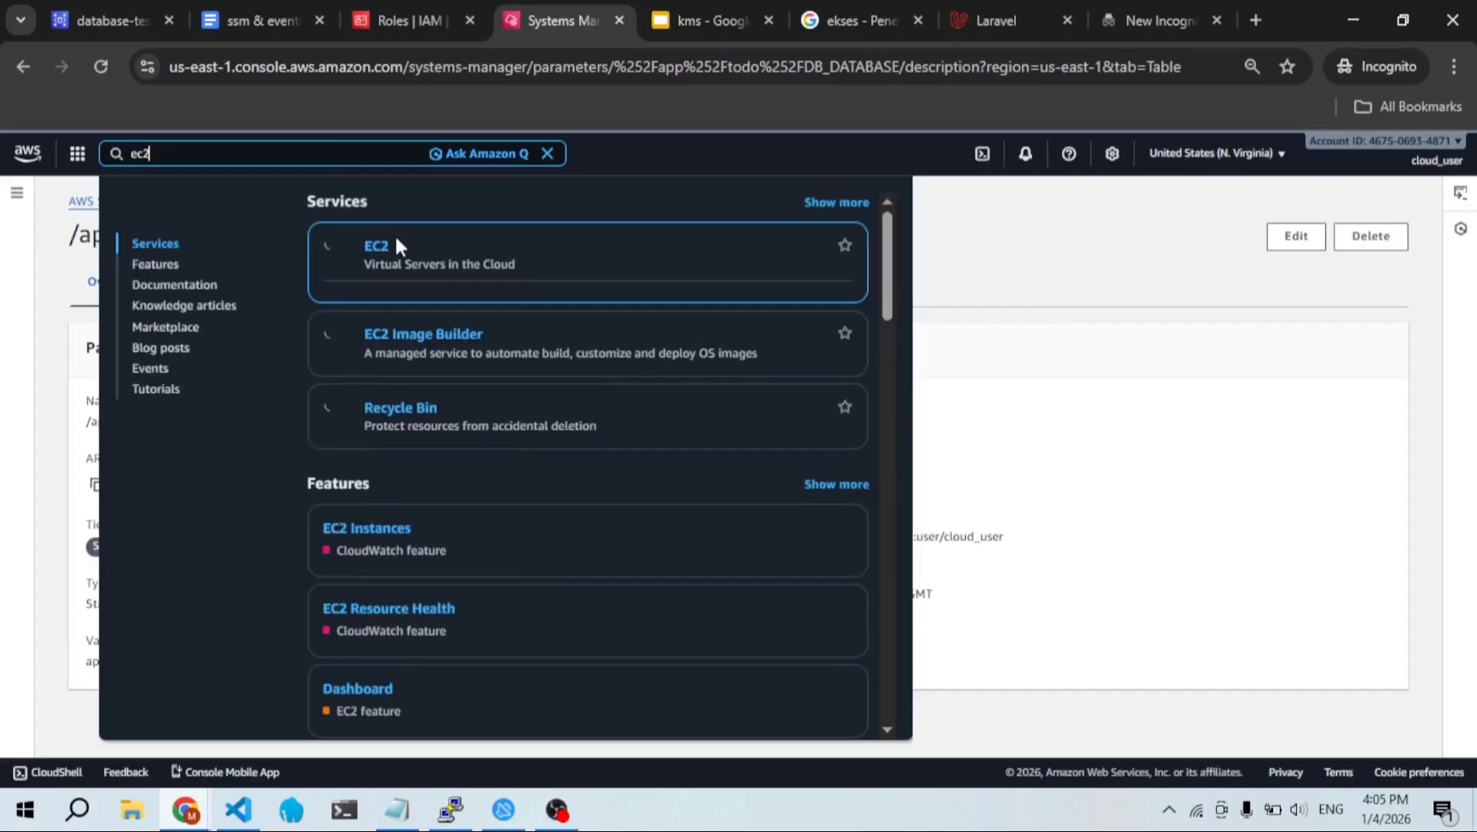
left_click(381, 244)
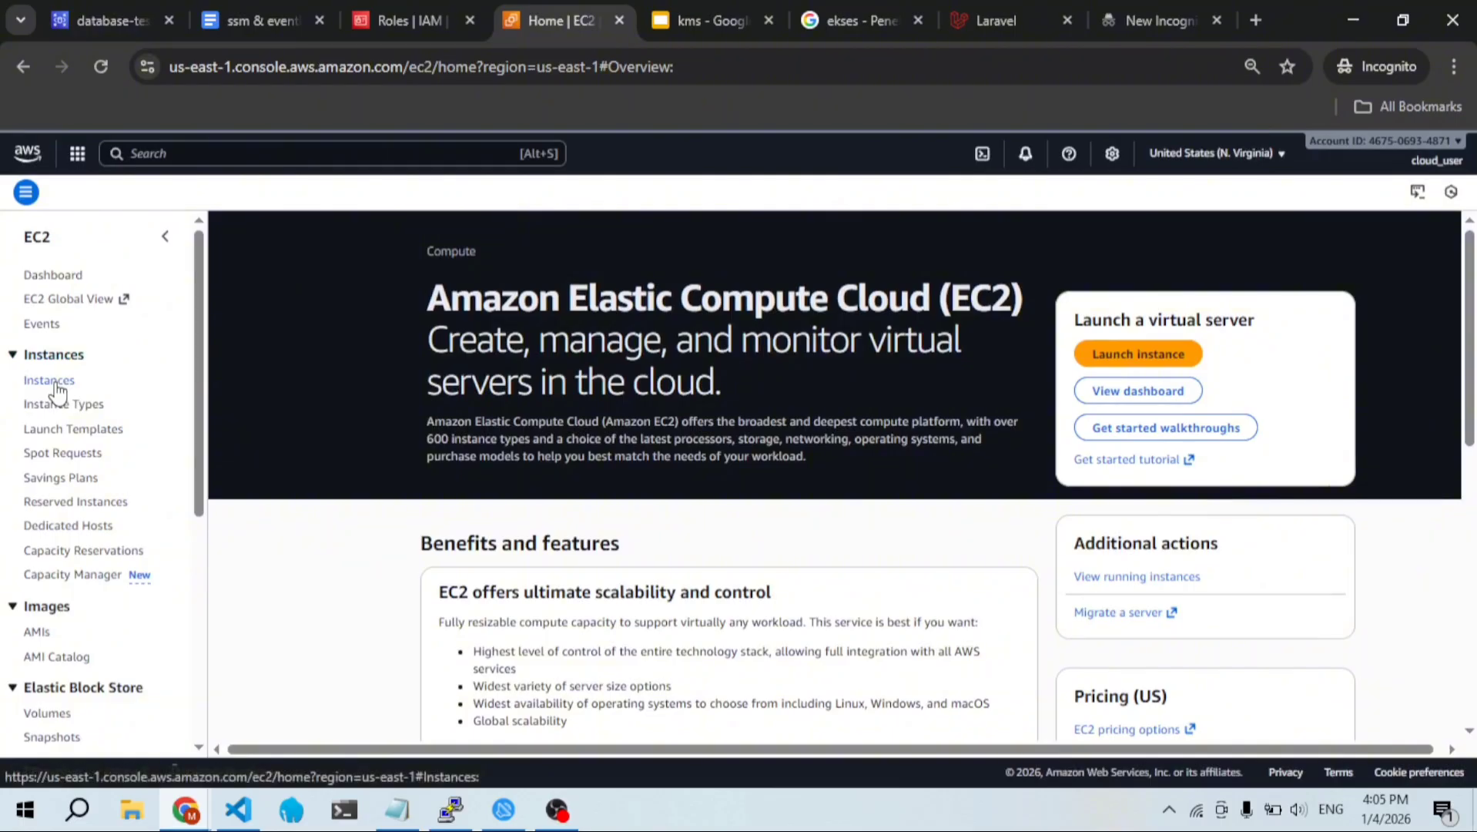
left_click(56, 385)
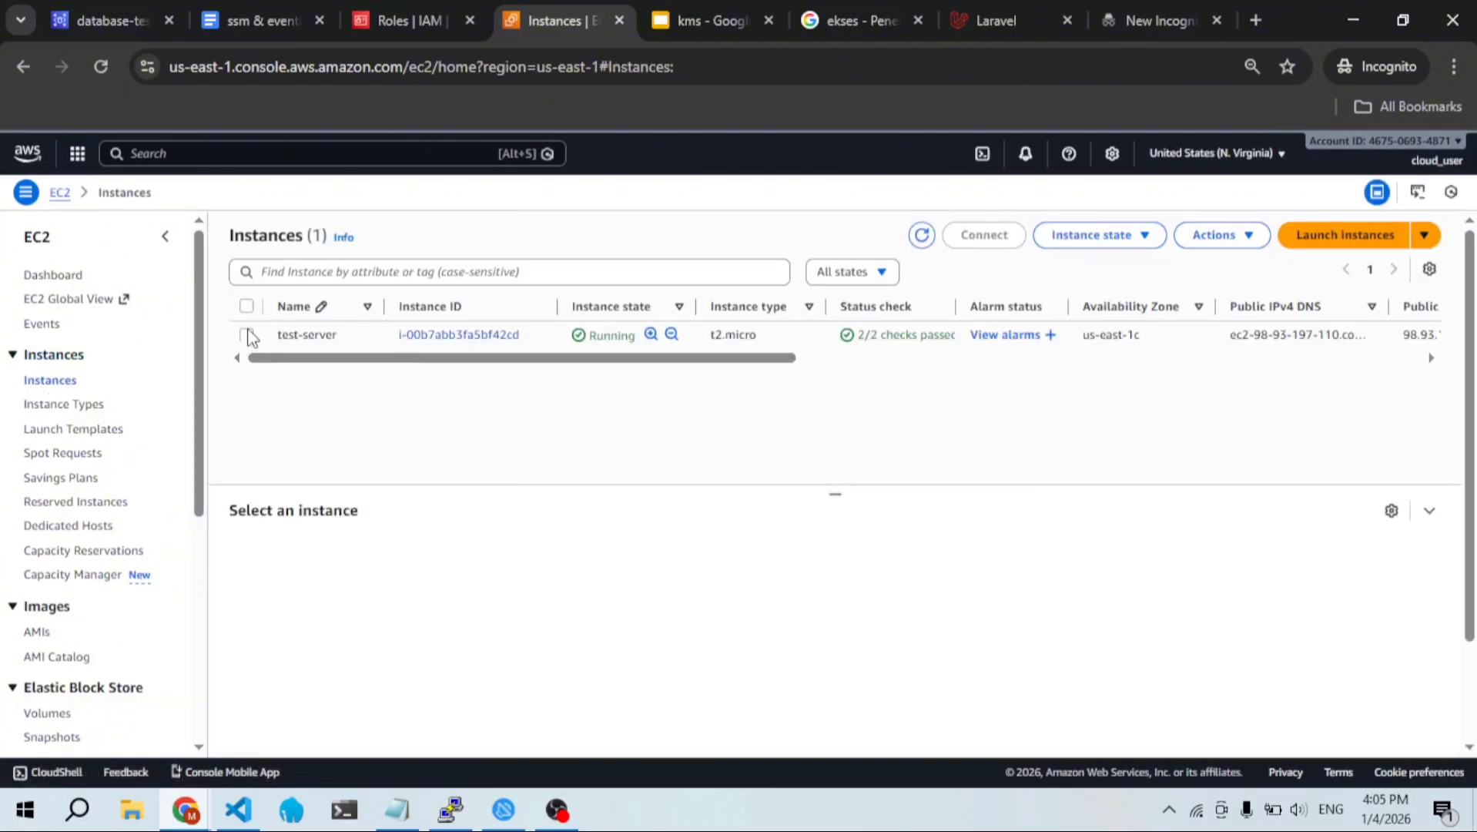
Step: Attach the IAM role custom-role-ec2-ssm to the test-server instance
left_click(246, 335)
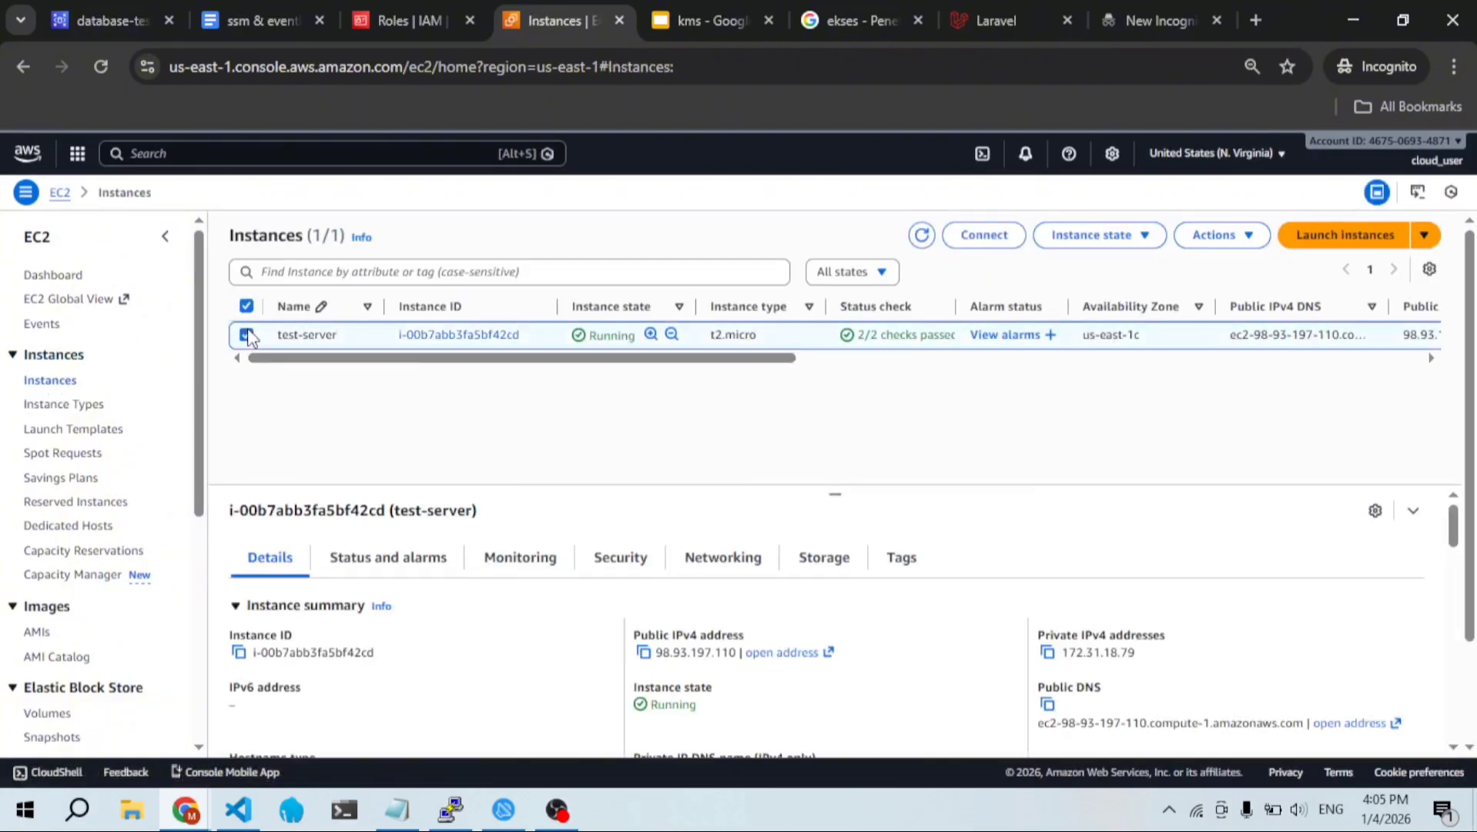
left_click(1218, 238)
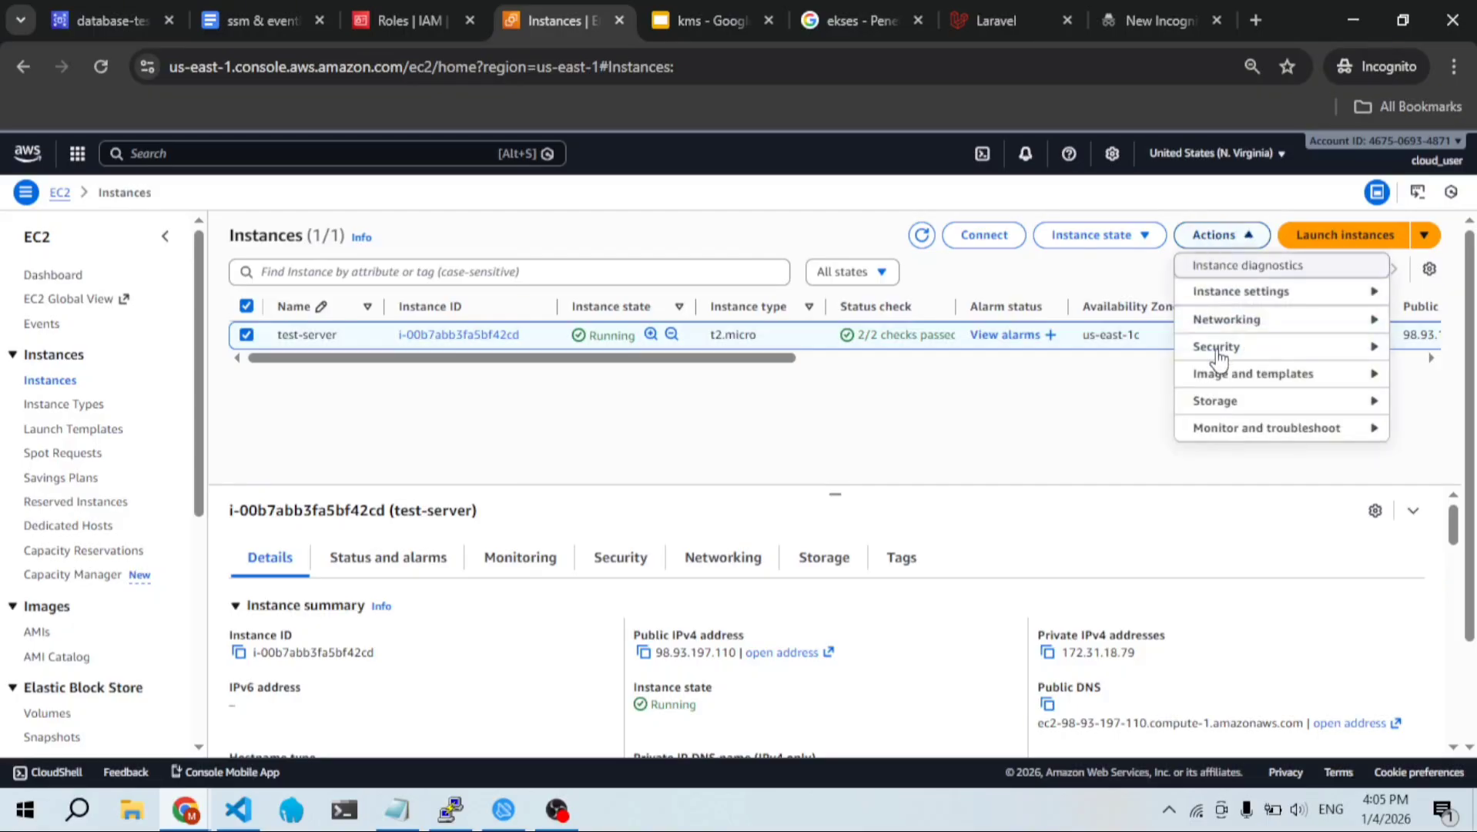
mouse_move(1217, 355)
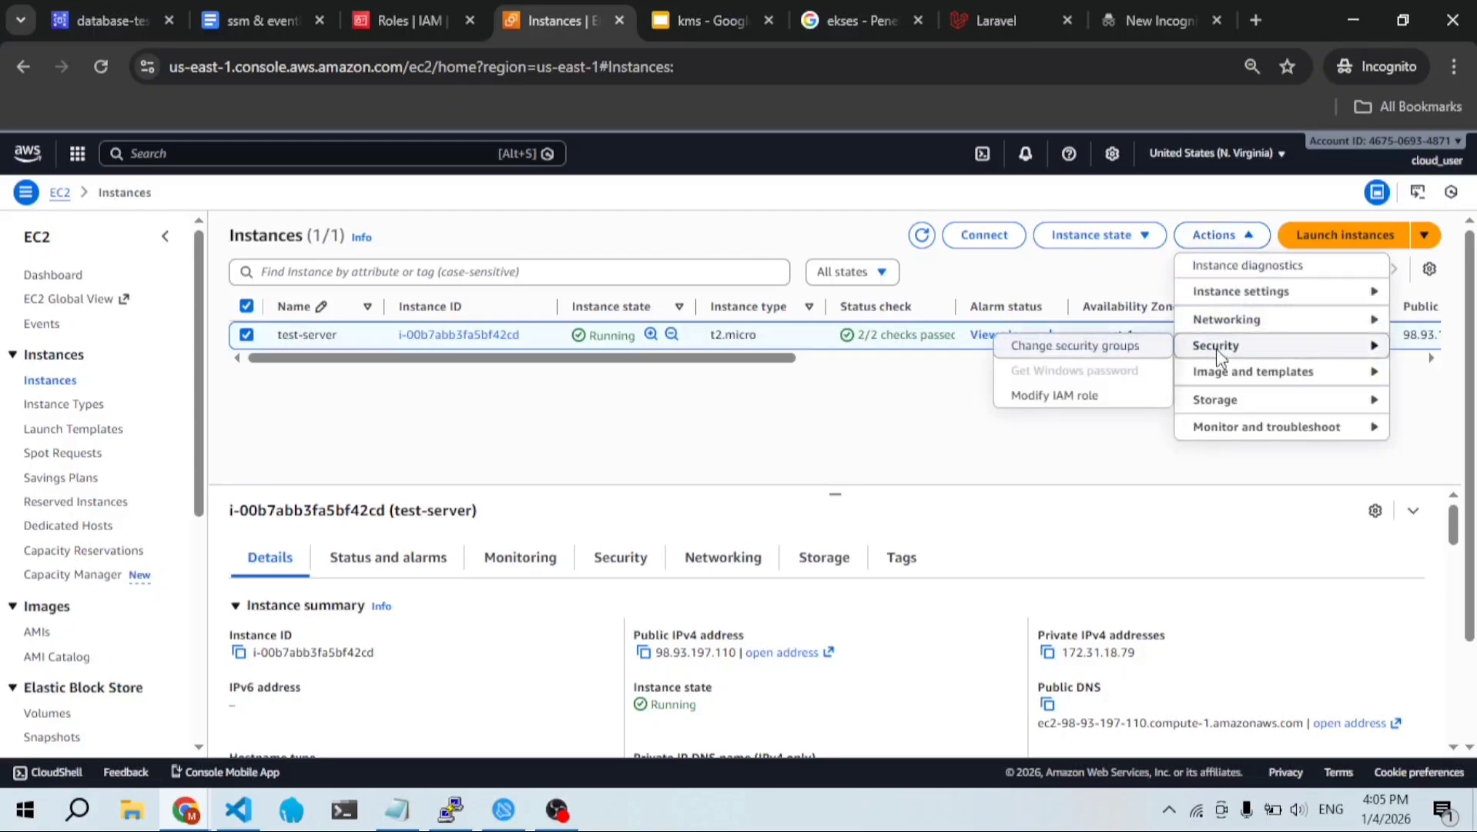
left_click(1088, 400)
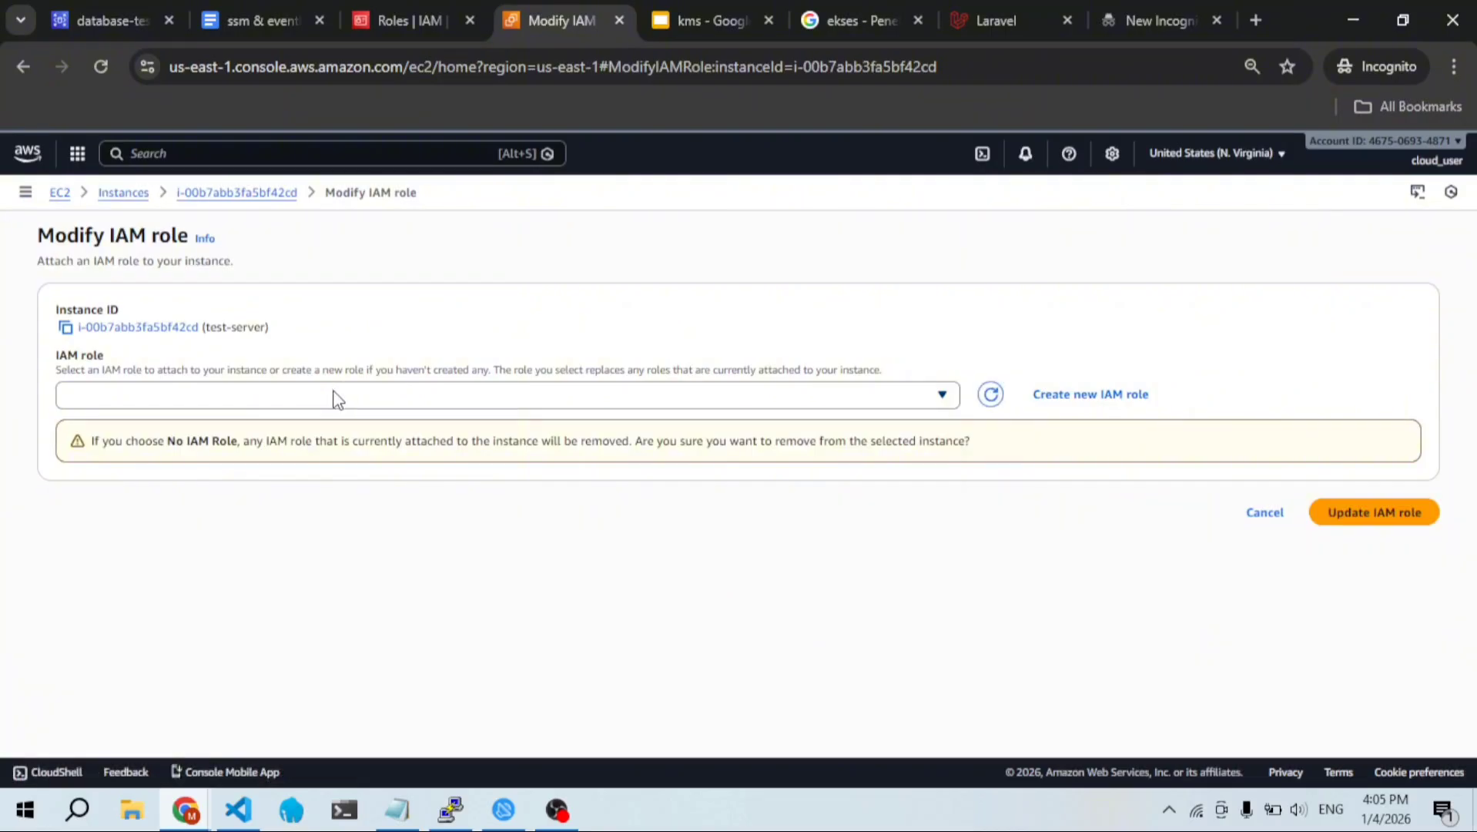
left_click(335, 394)
left_click(239, 502)
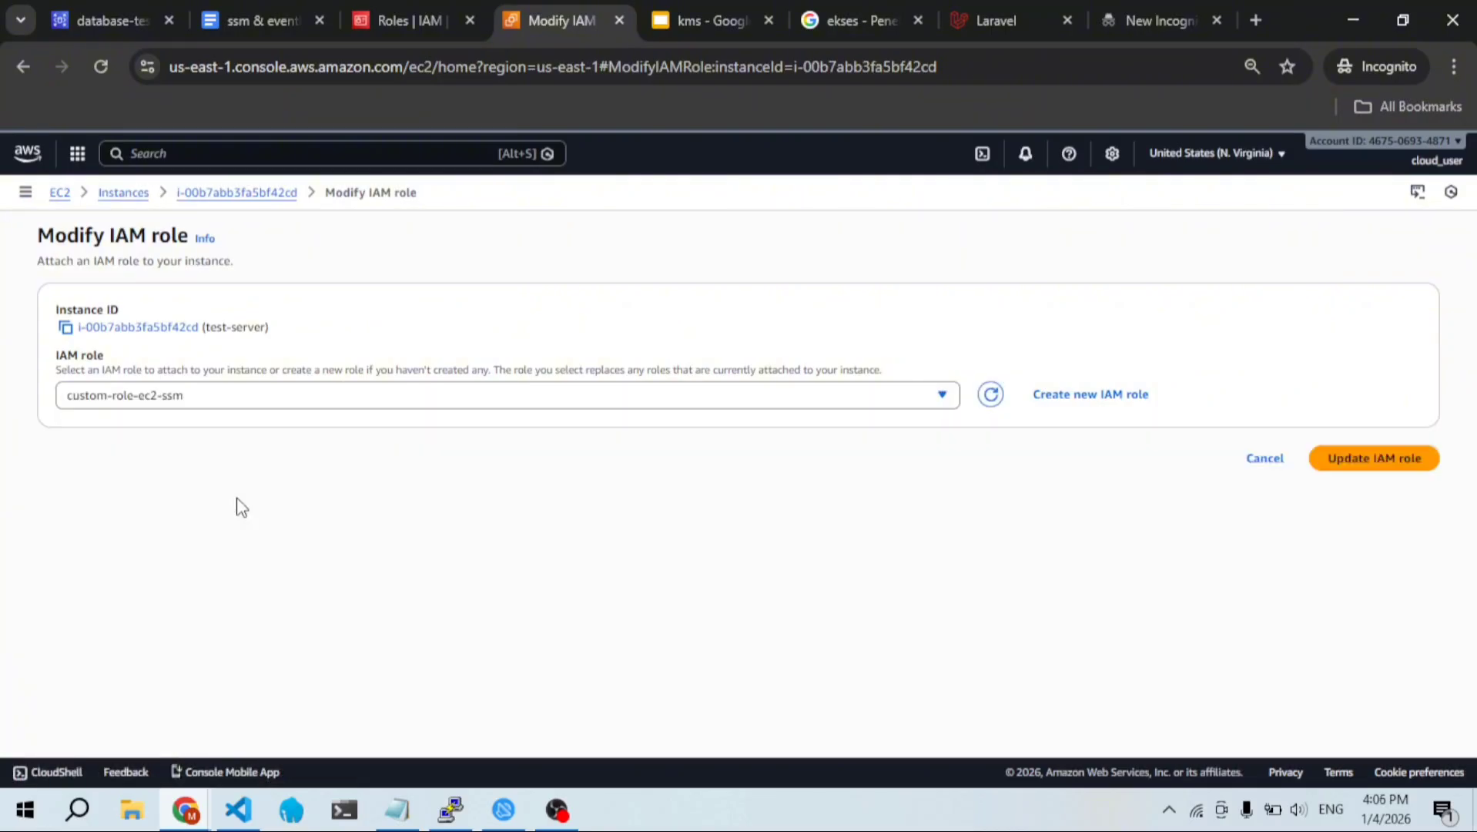
left_click(1337, 462)
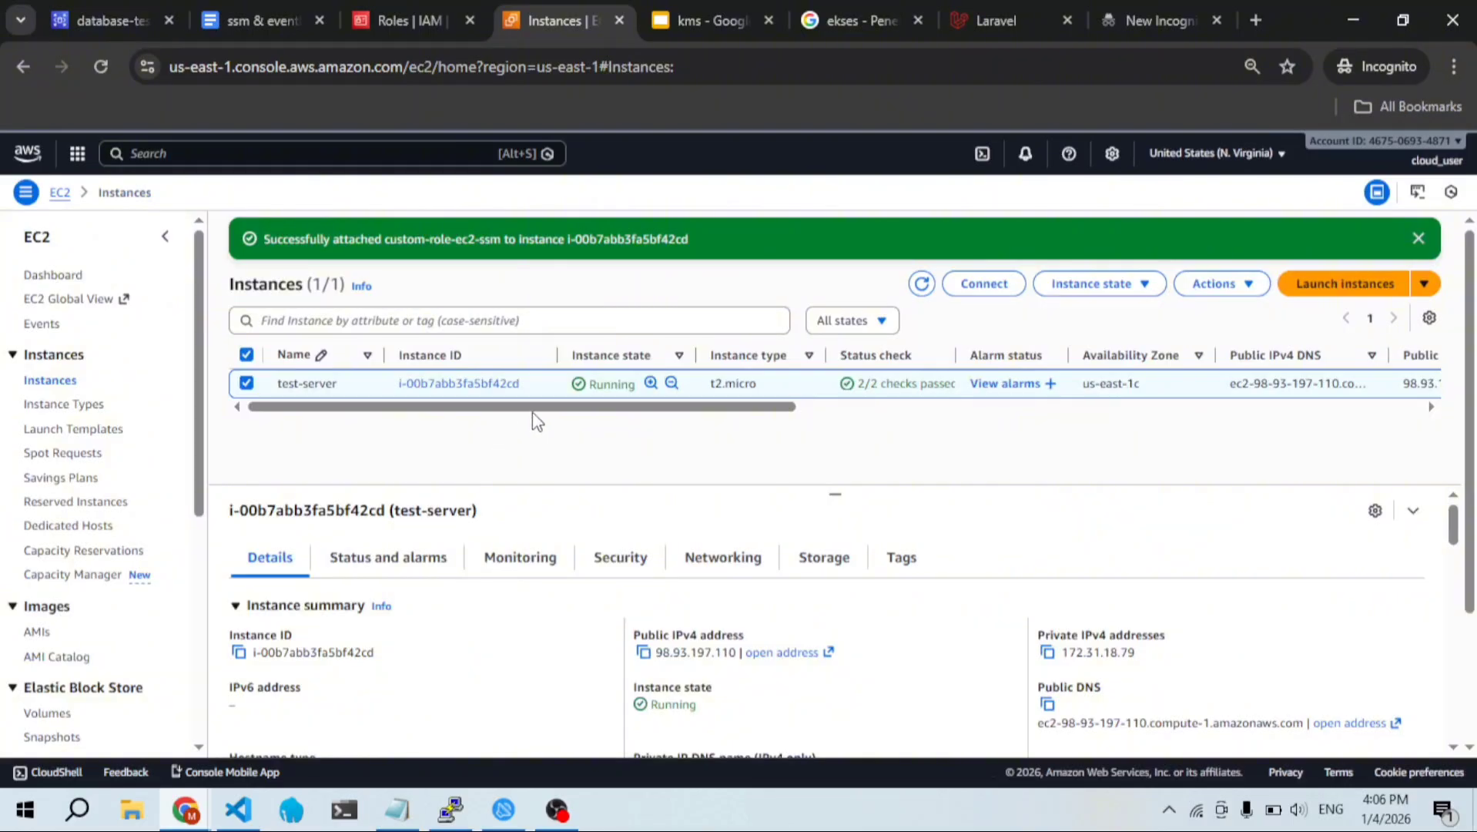
mouse_move(532, 412)
left_mouse_down()
mouse_move(930, 414)
mouse_move(505, 422)
left_mouse_up()
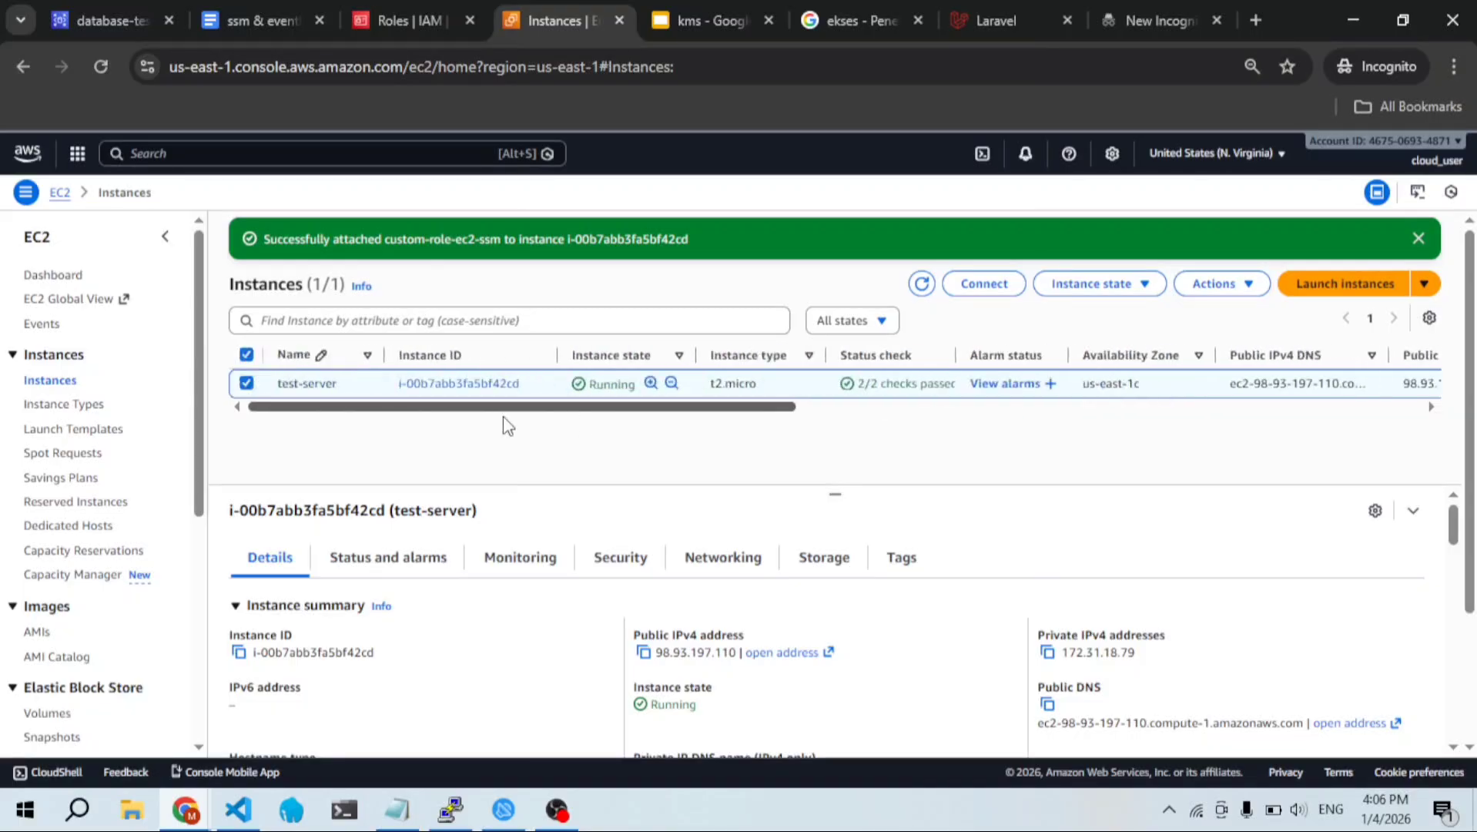
Step: Switch to the PuTTY session on the server, clear the terminal, and change to the home directory with cd ~
mouse_move(437, 812)
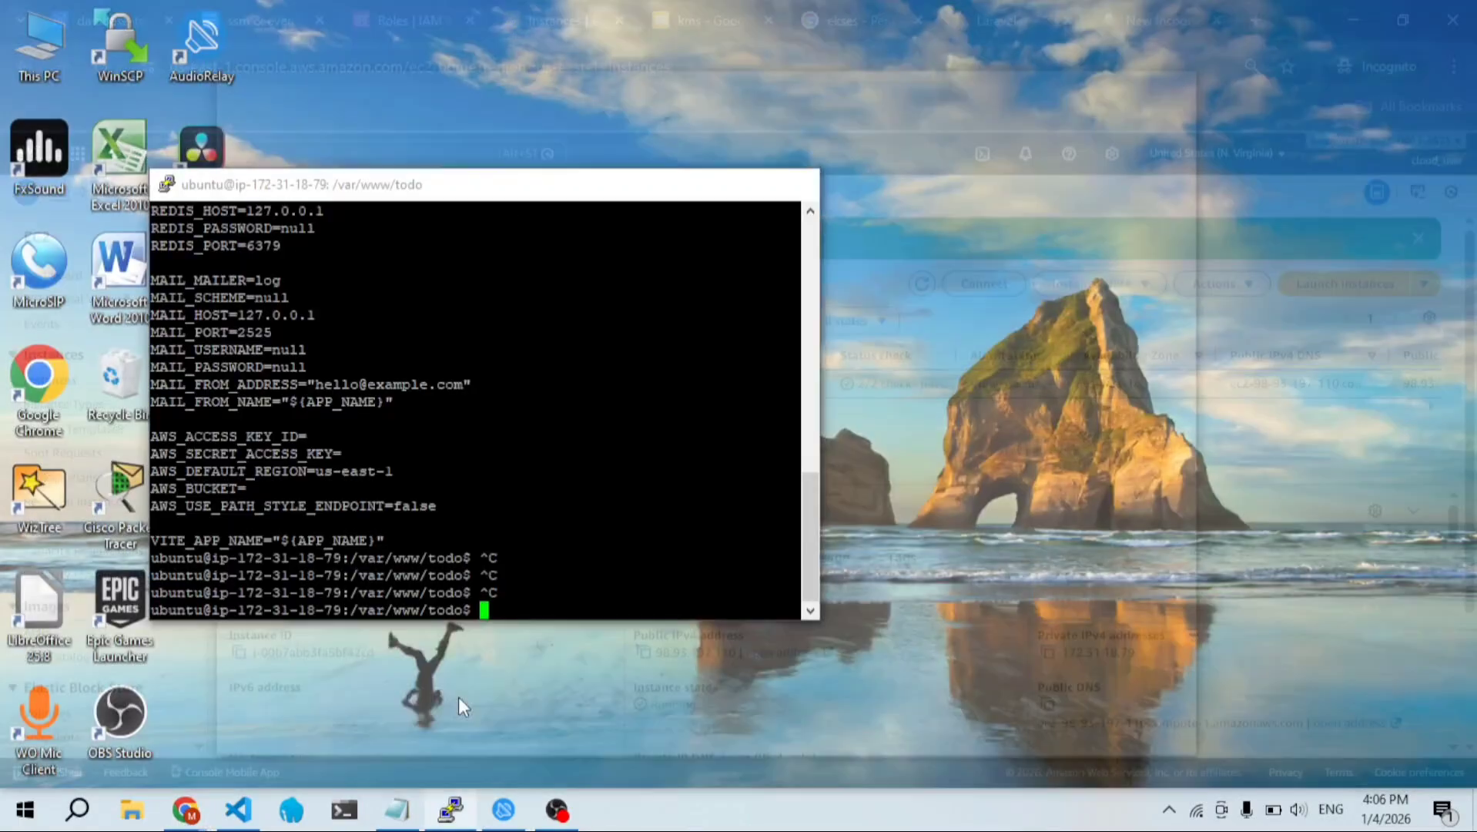
left_click(454, 716)
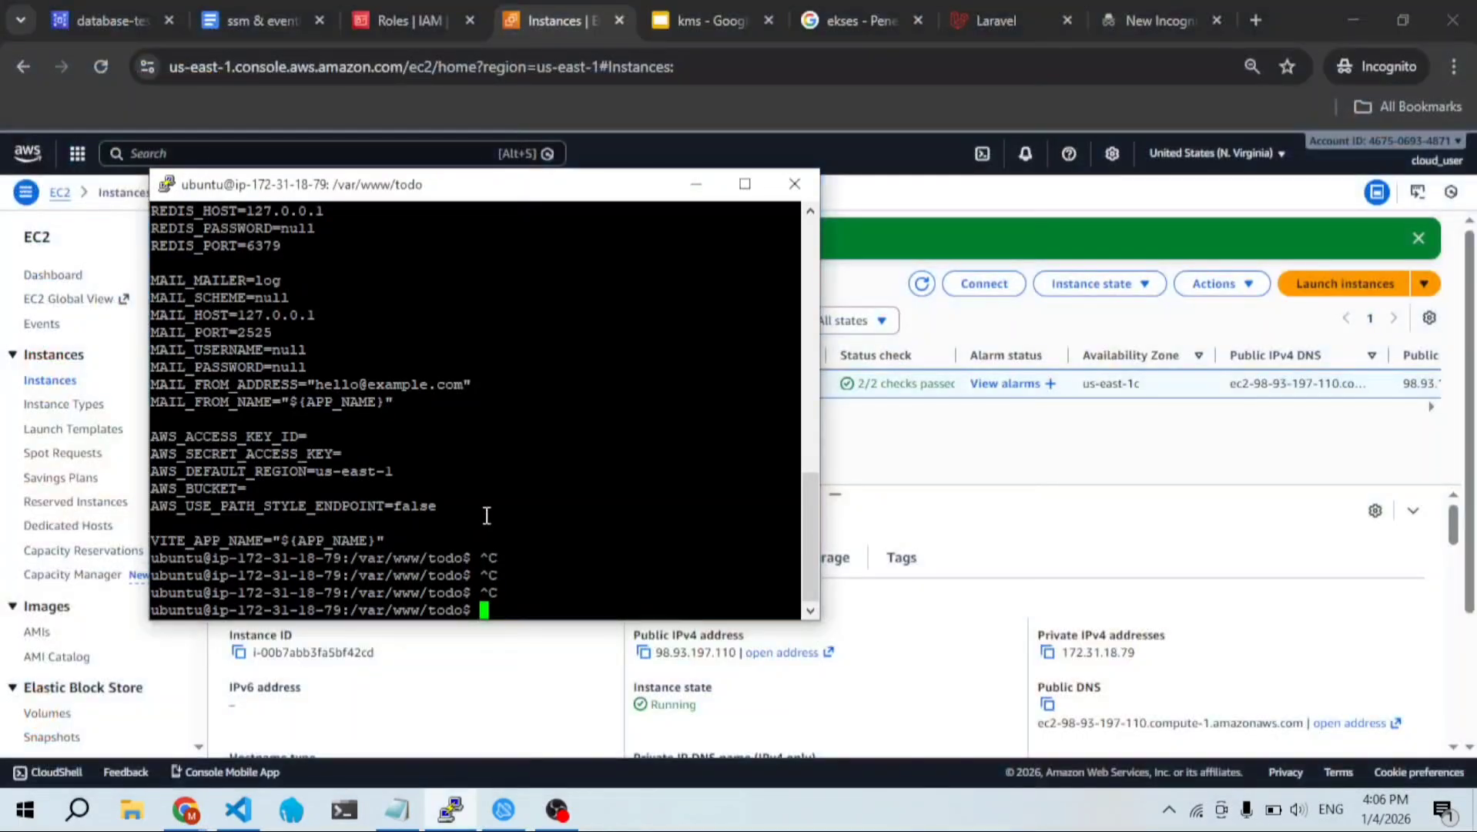
key("alt+Tab")
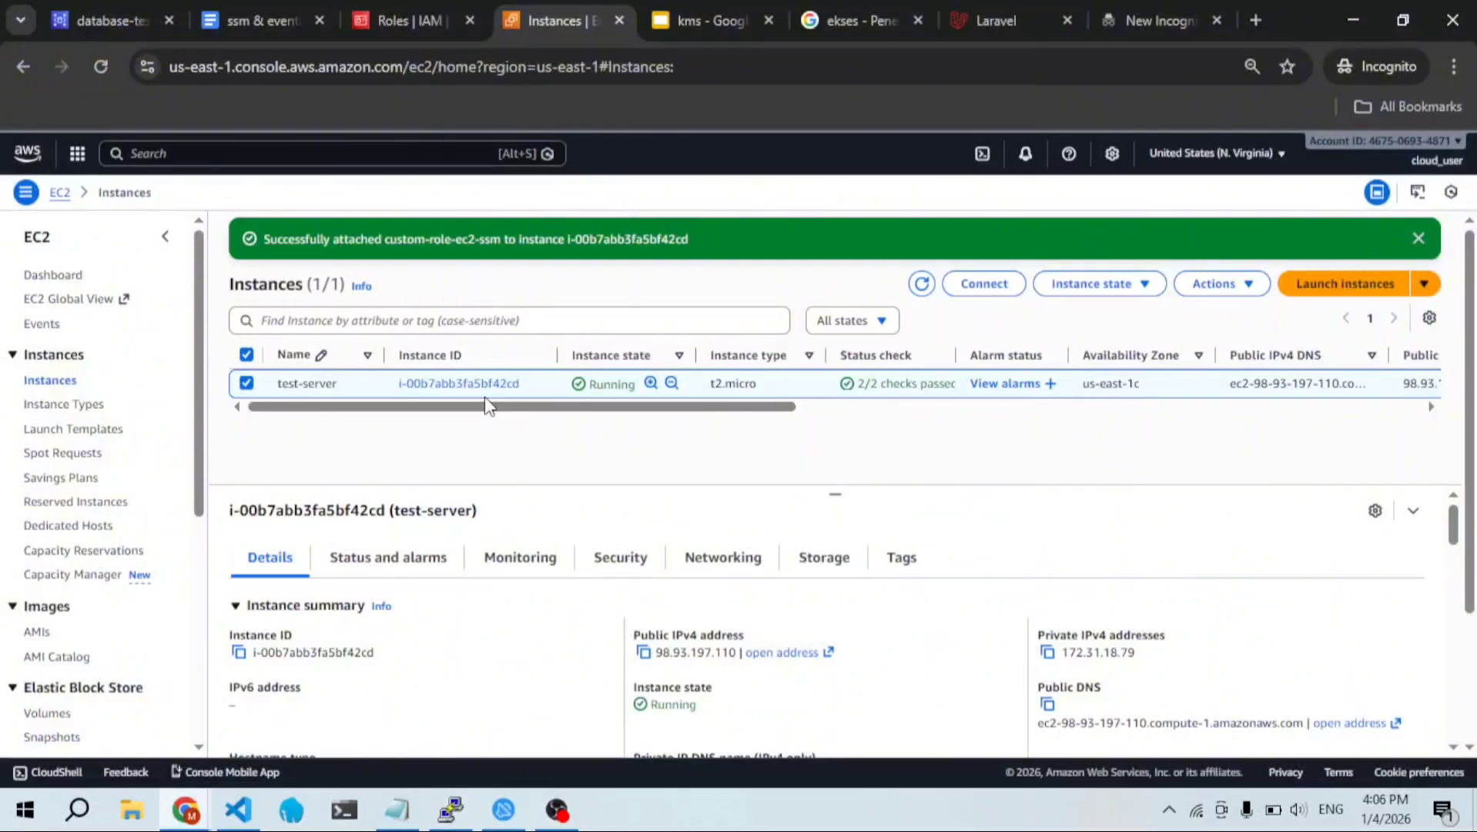
key("alt+Tab")
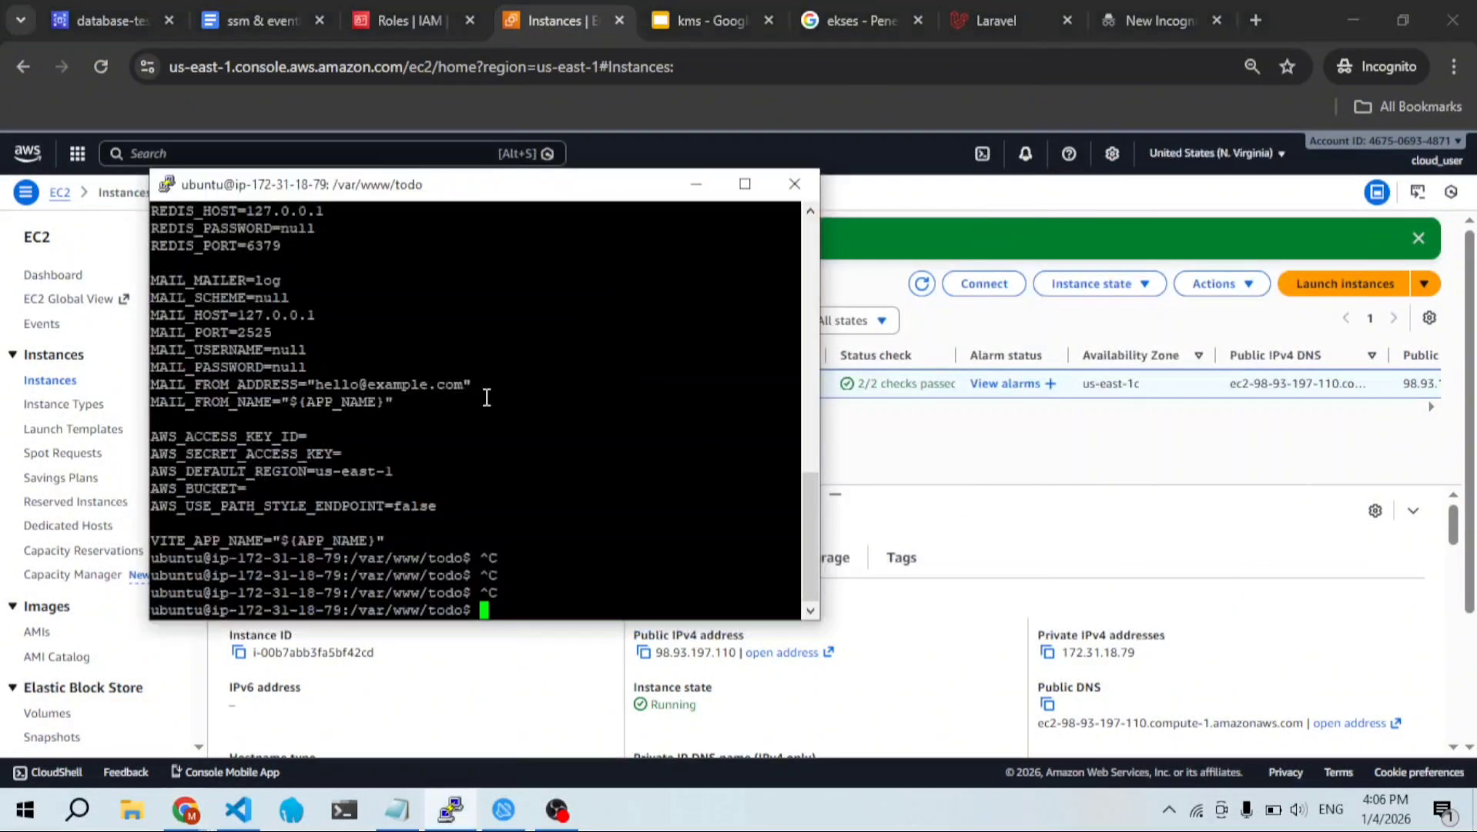
type("clear")
key("Return")
type("cd ~")
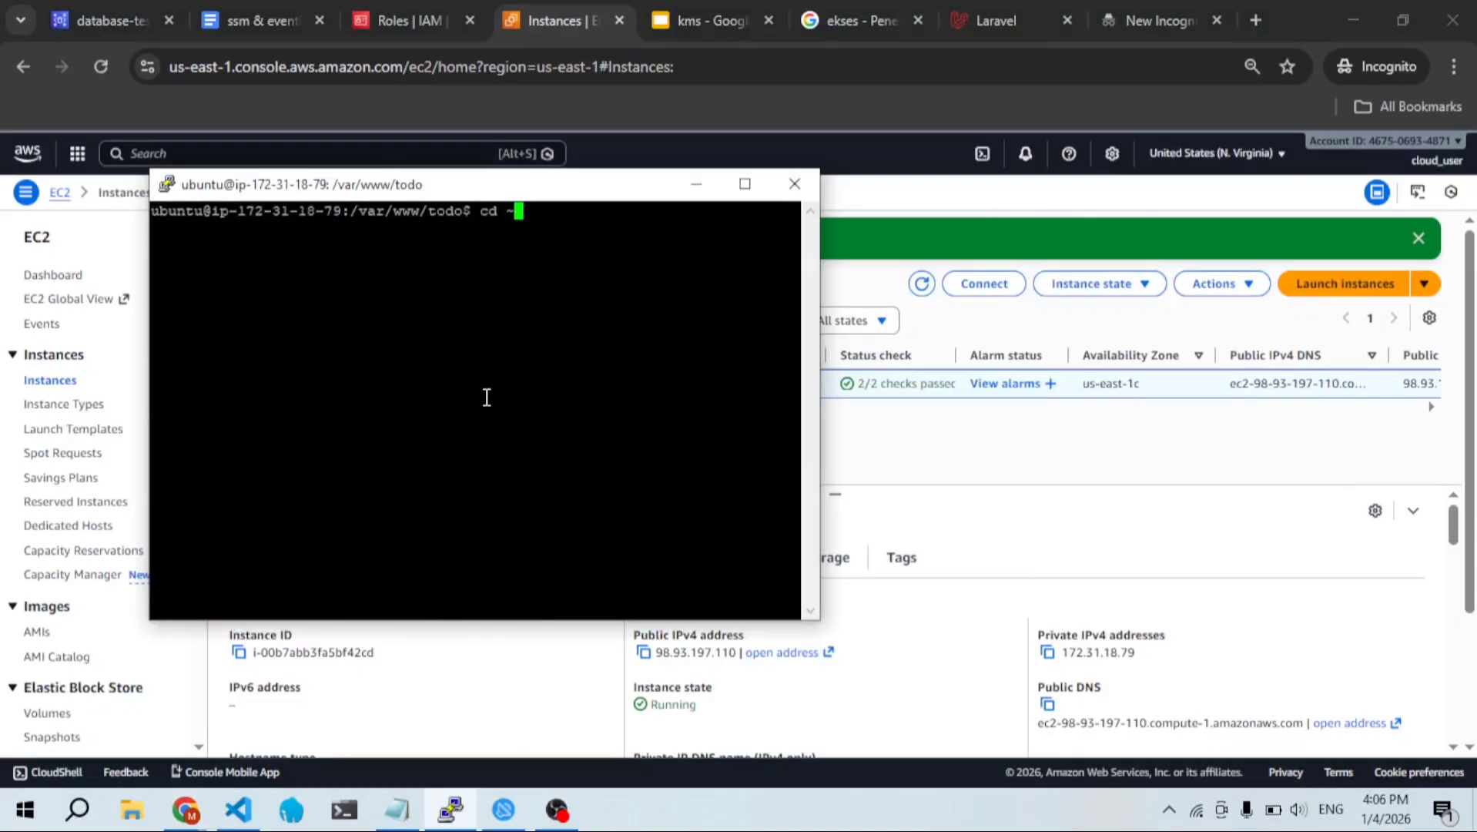
Step: Change to the home directory, and copy the aws ssm get-parameters-by-path command through --recursive from the "ssm & eventbridge" document
key("Return")
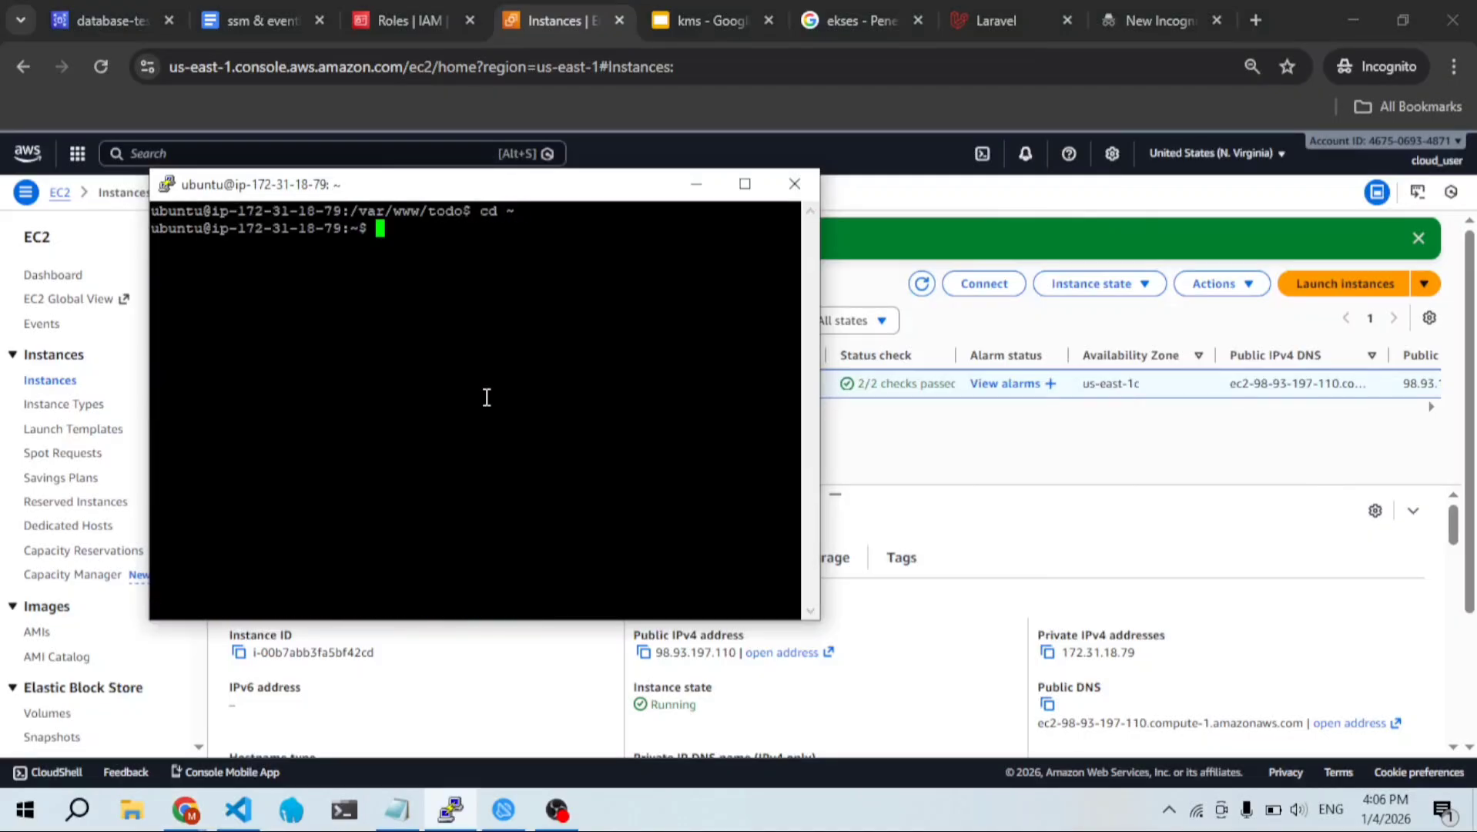
left_click(236, 18)
scroll(402, 490, "down", 1)
scroll(403, 490, "down", 9)
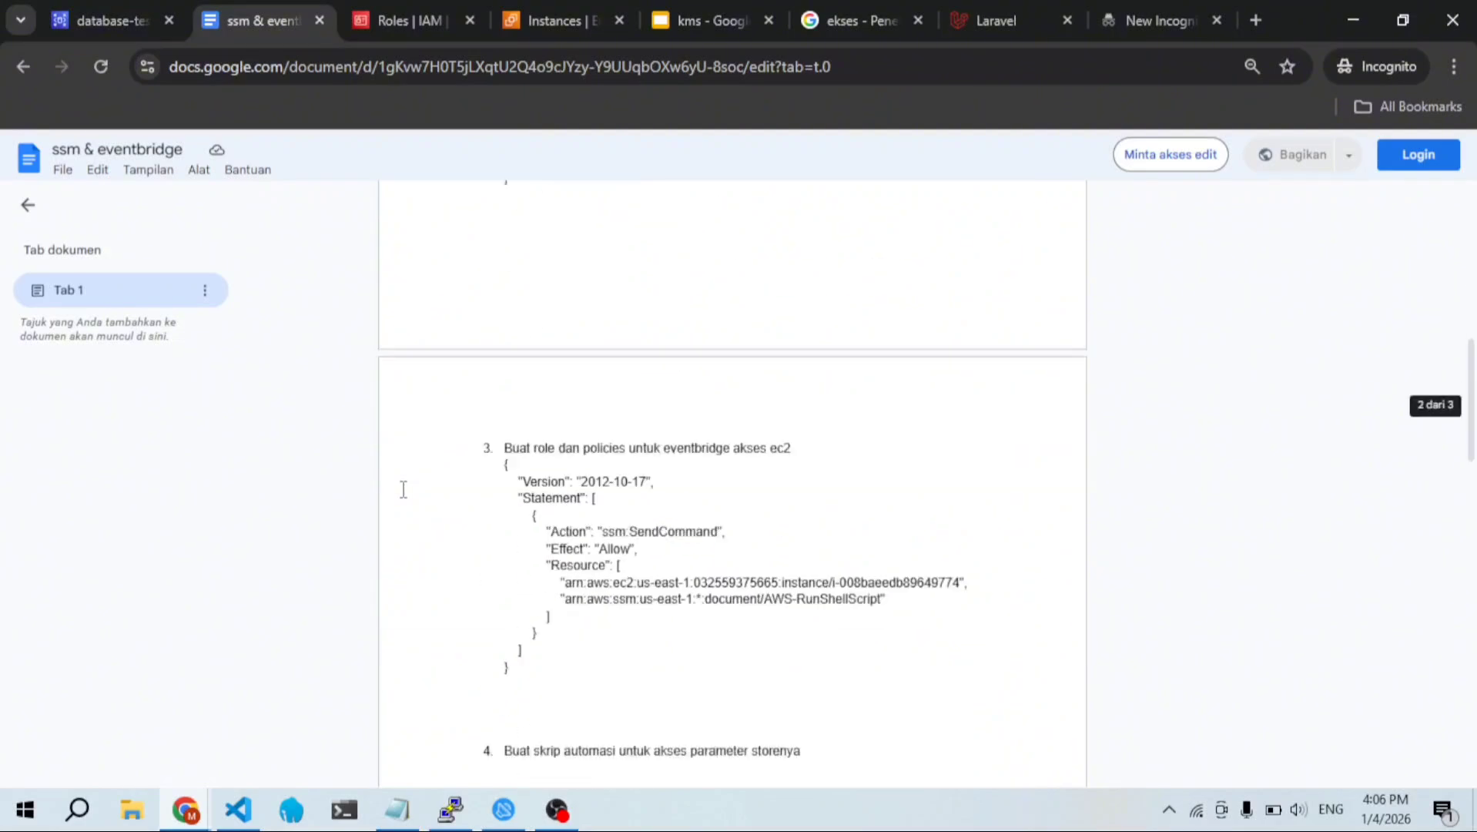
scroll(403, 490, "down", 2)
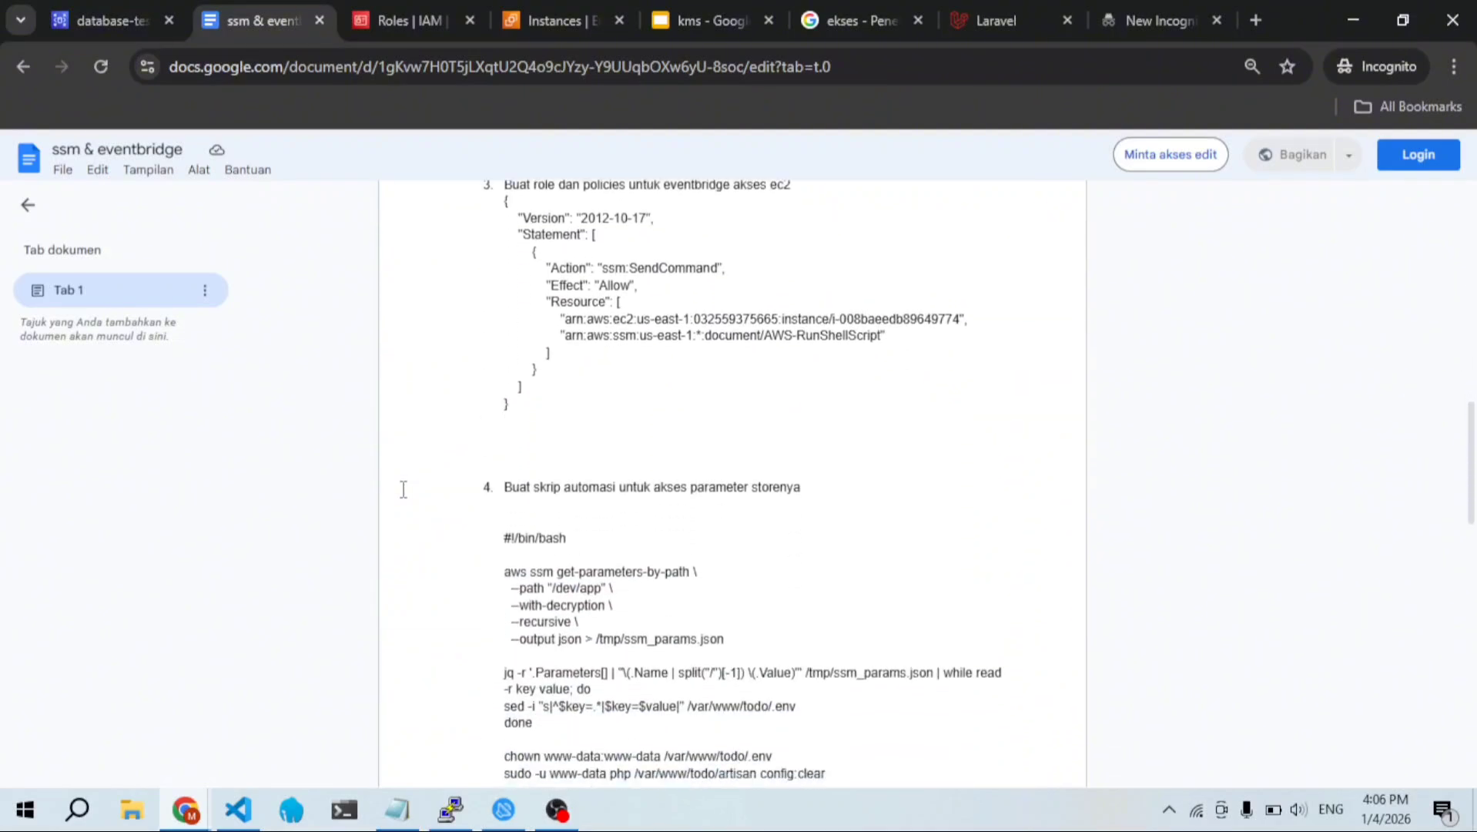
left_click_drag(503, 561, 576, 612)
key("super+c")
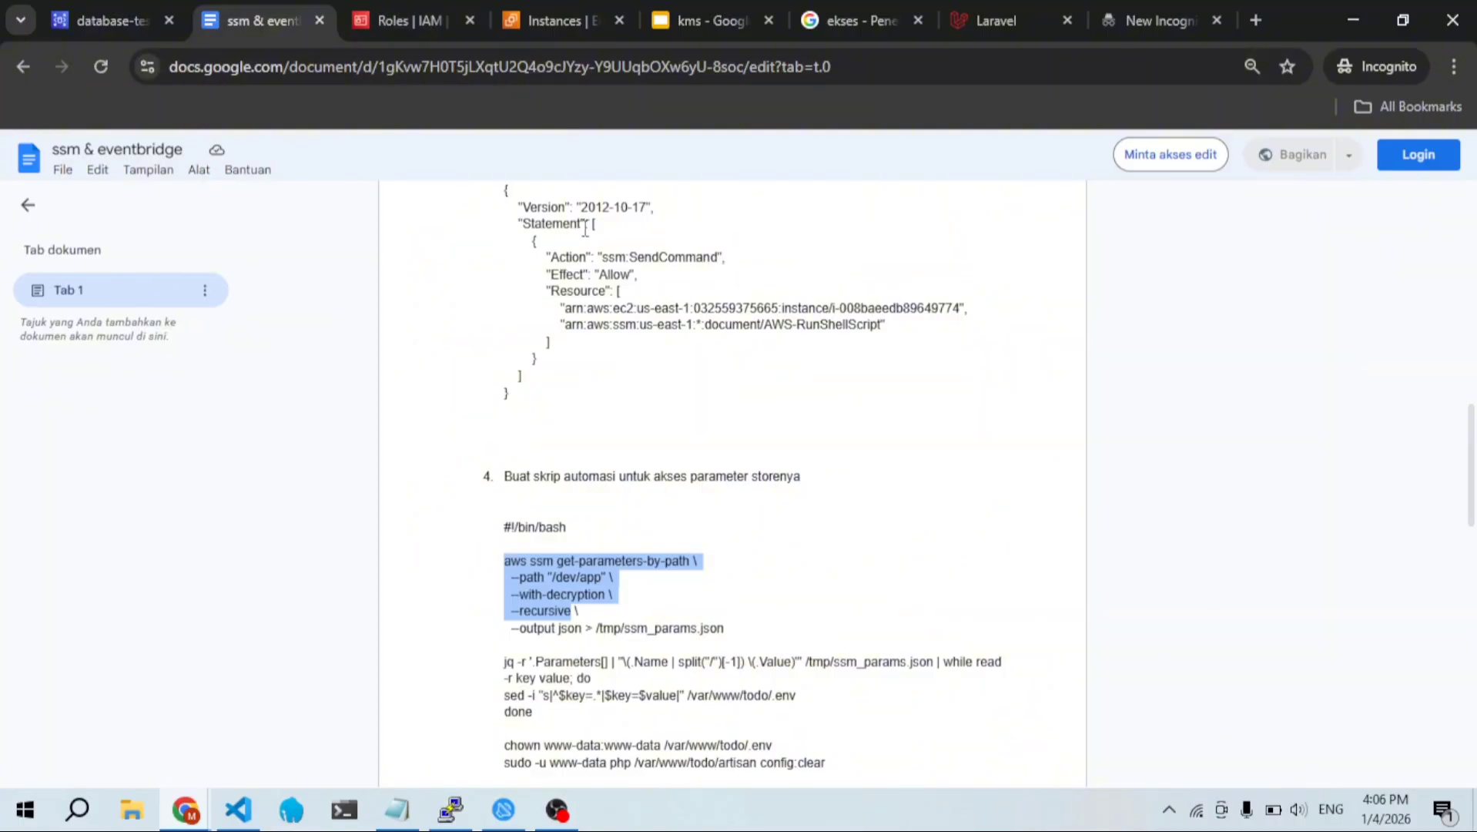
Step: Paste the copied command at the terminal prompt and place the cursor inside its --path value, just after "/dev"
left_click(444, 818)
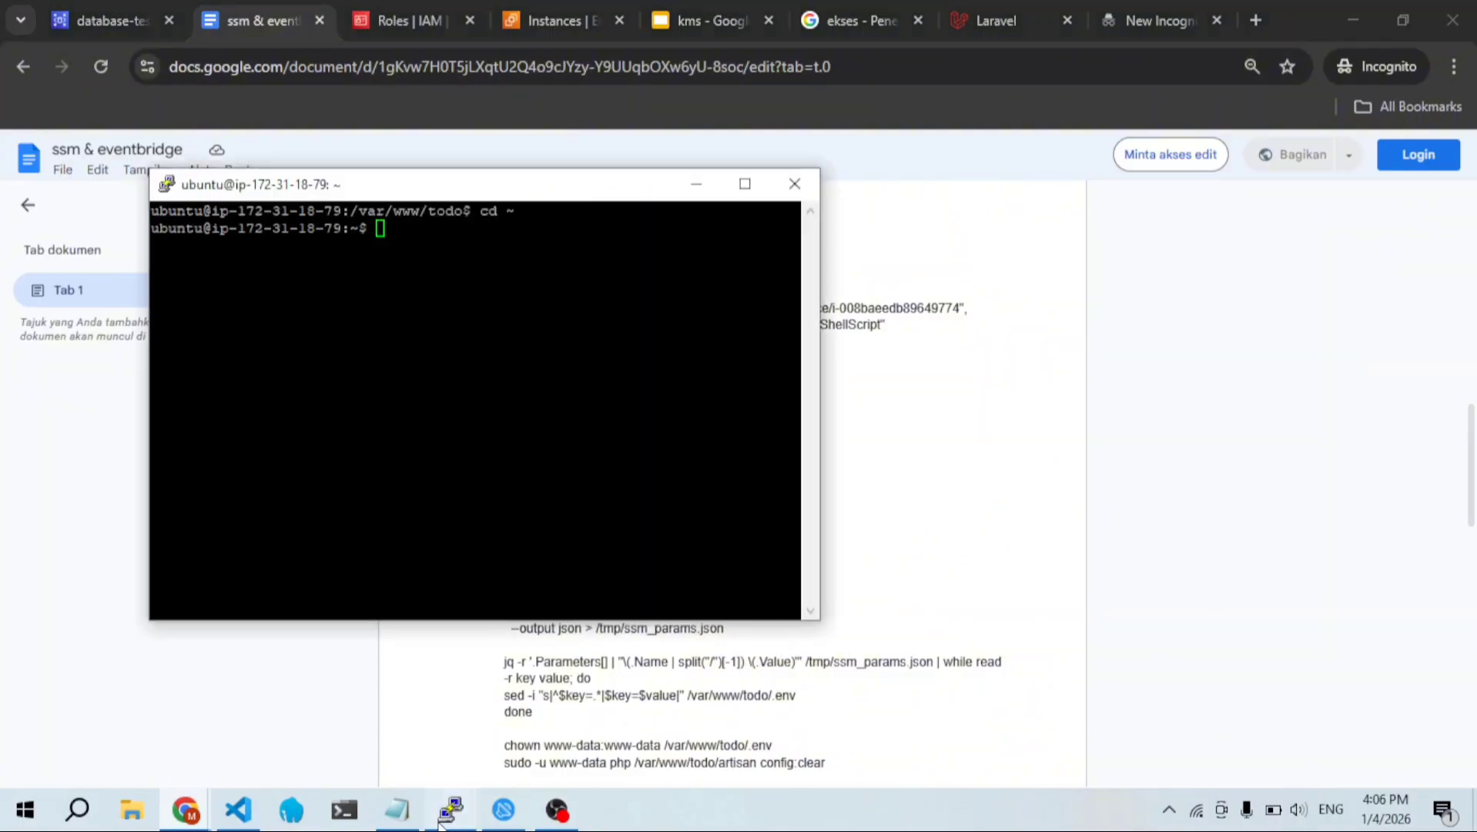
right_click(406, 417)
key("Left")
key("Left")
key("Left")
key("Left")
key("Left")
key("Left")
key("Left")
key("Left")
key("Left")
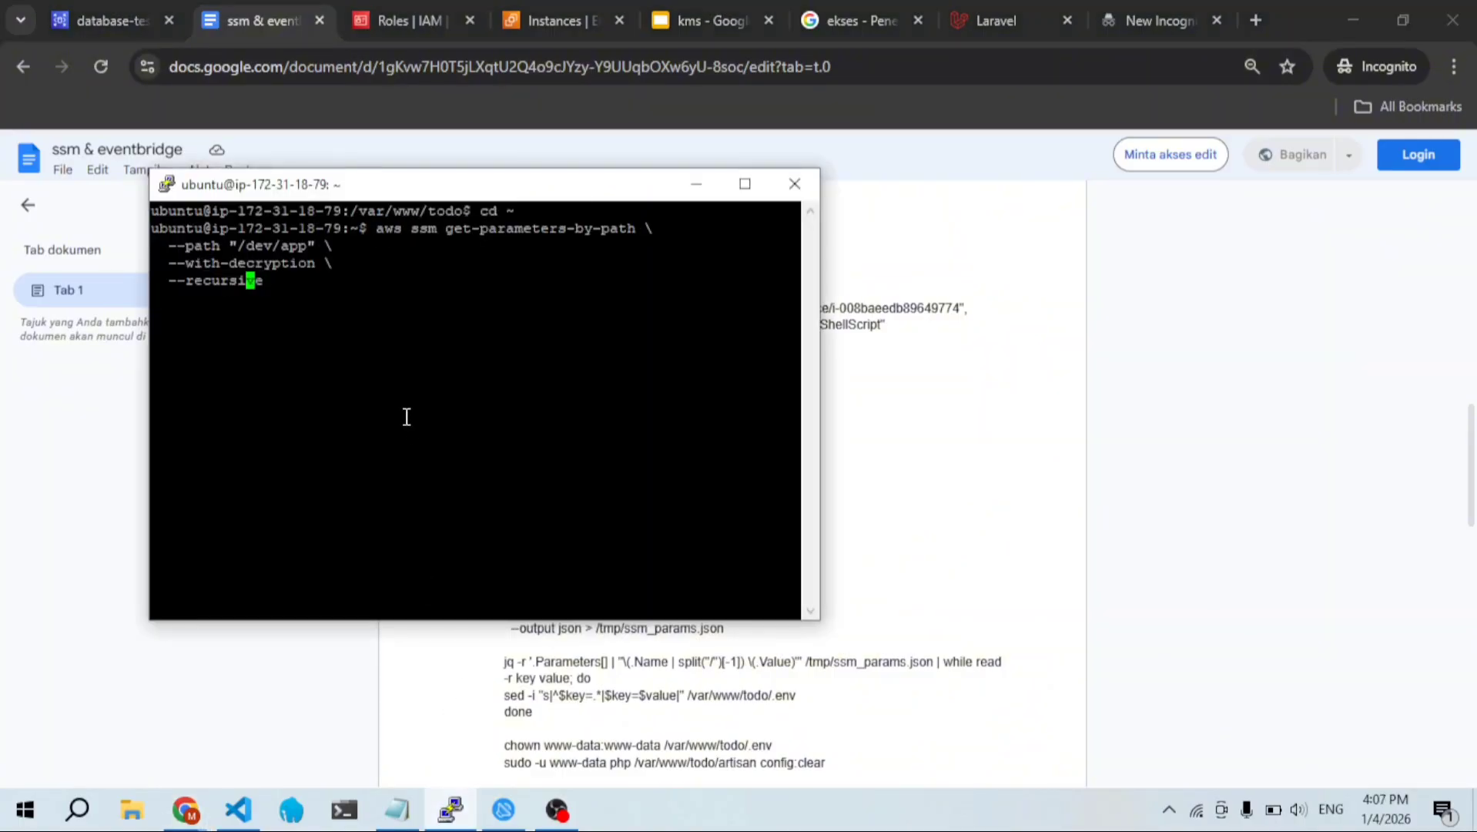
key("Left")
key("Left")
key("Left")
key("Left")
key("Left")
key("Left")
key("Left")
key("Left")
key("Left")
key("Left")
key("Left")
key("Left")
key("Left")
key("Left")
key("Left")
key("Left")
key("Left")
key("Left")
key("Left")
key("Left")
key("Right")
key("Right")
key("Right")
key("Right")
key("Right")
key("Left")
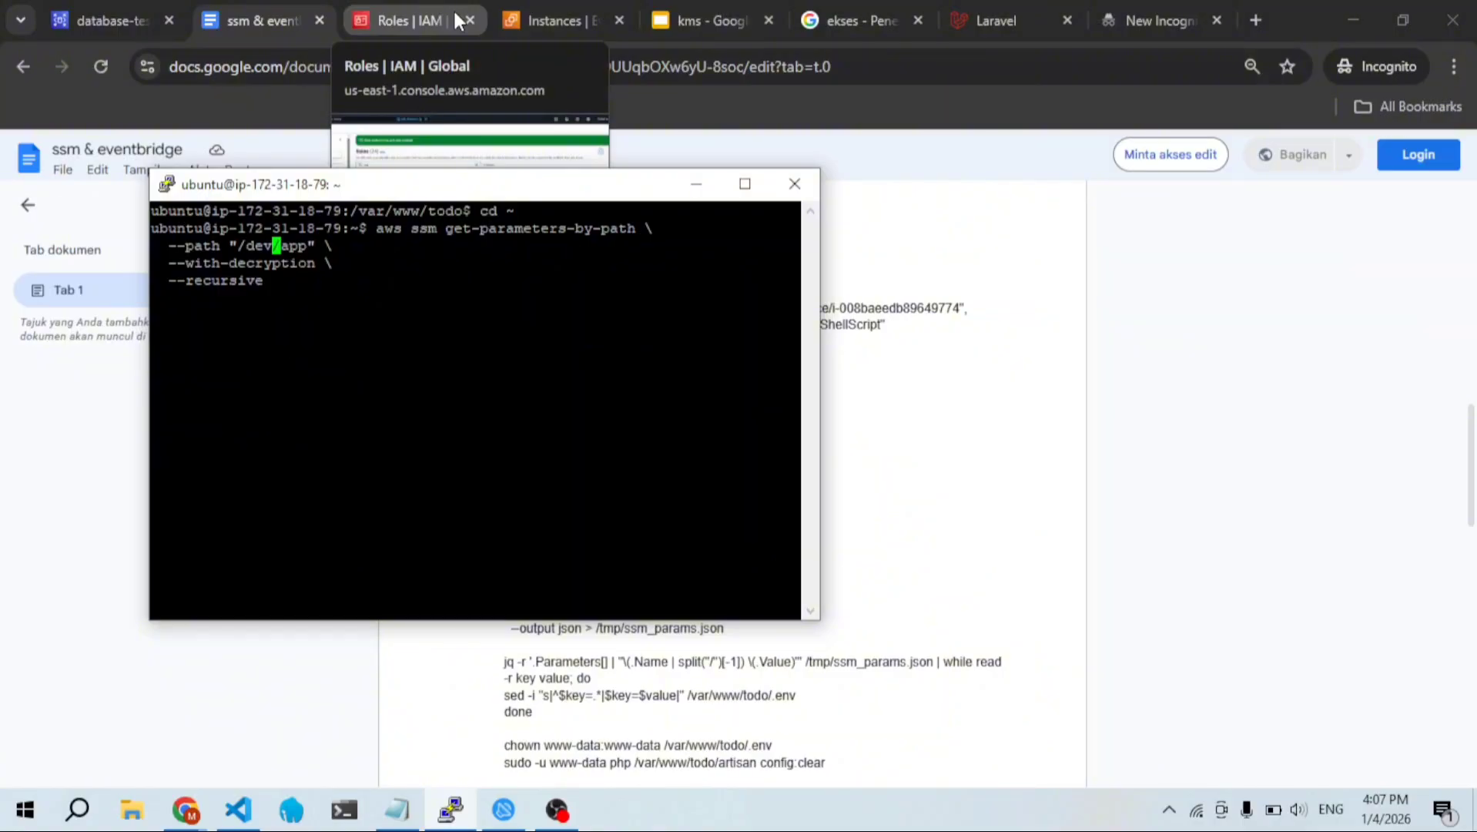
Step: Open AWS Systems Manager in a new browser tab and view the names listed in Parameter Store
left_click(553, 20)
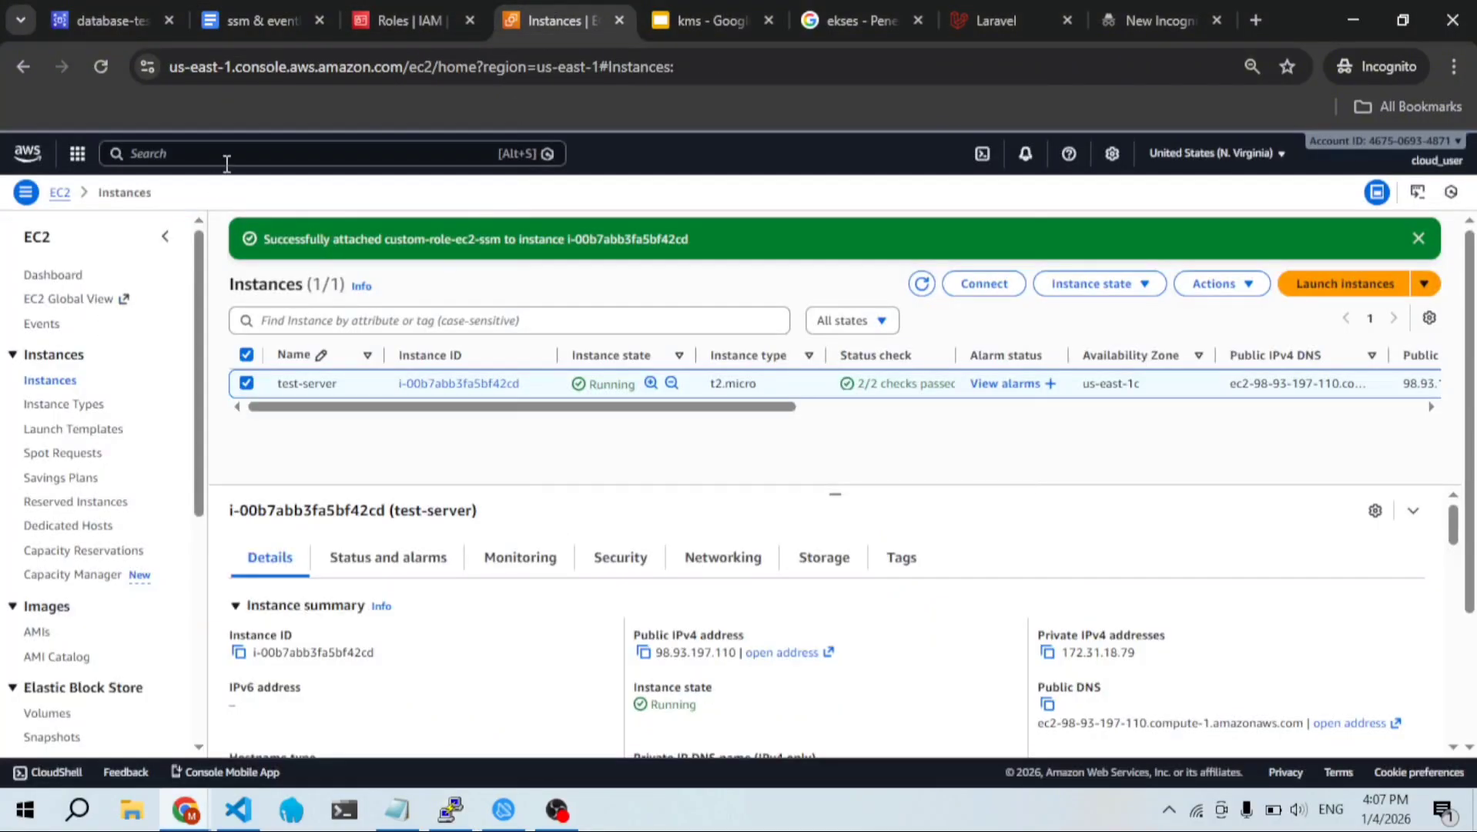
left_click(228, 157)
type("ssytem")
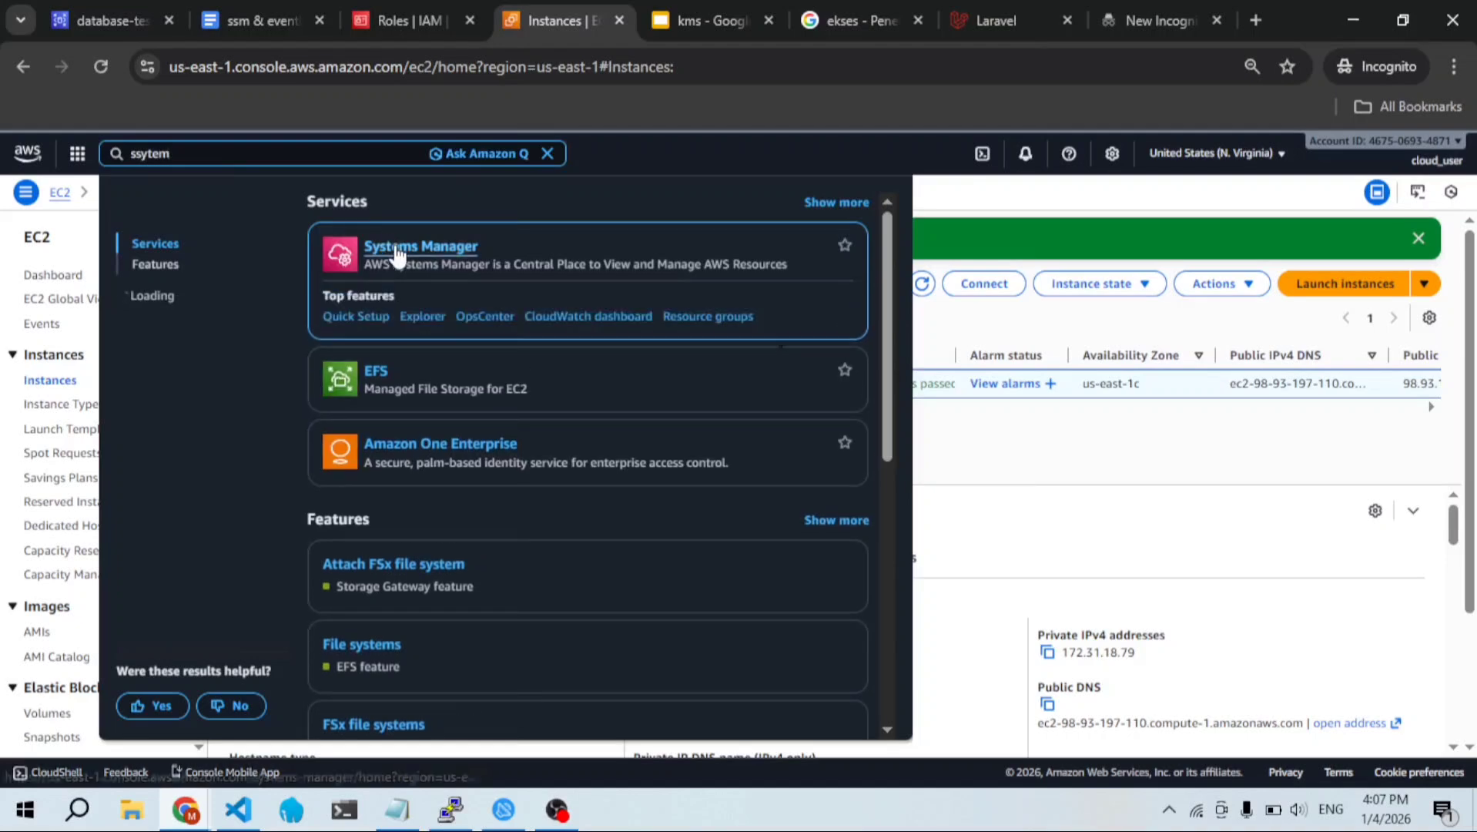
right_click(397, 251)
left_click(428, 276)
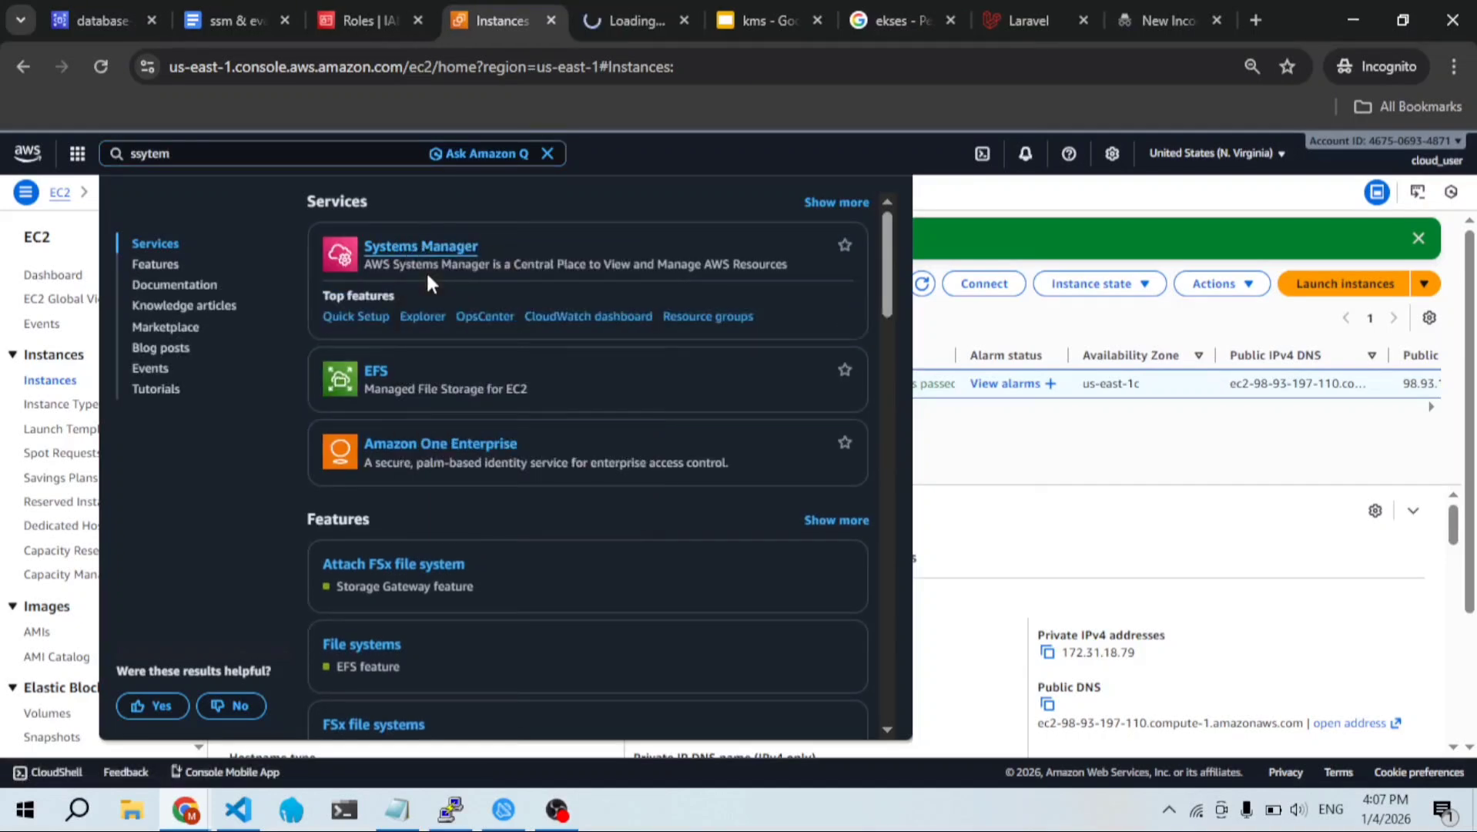
left_click(664, 11)
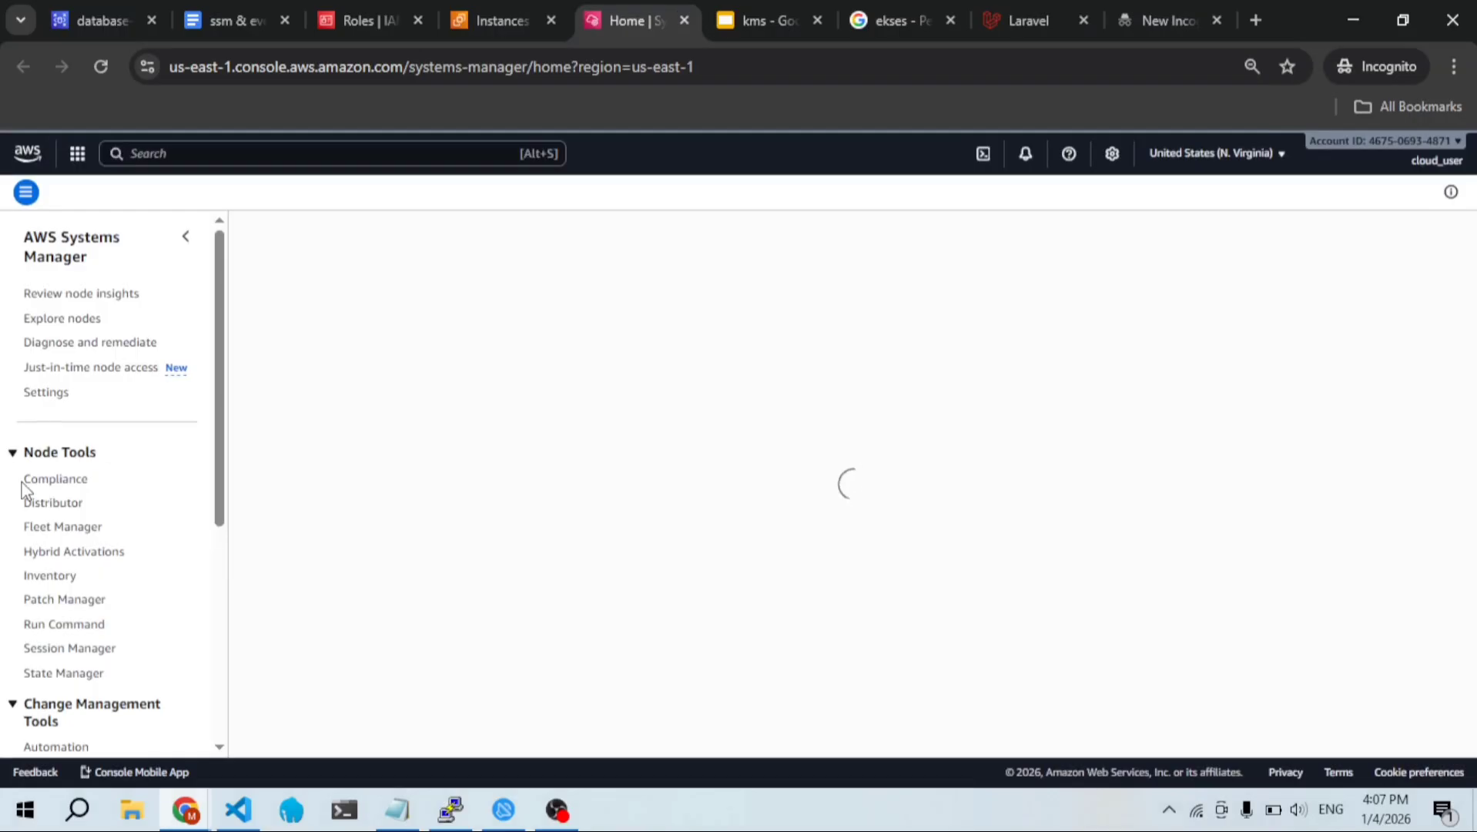
scroll(58, 560, "down", 5)
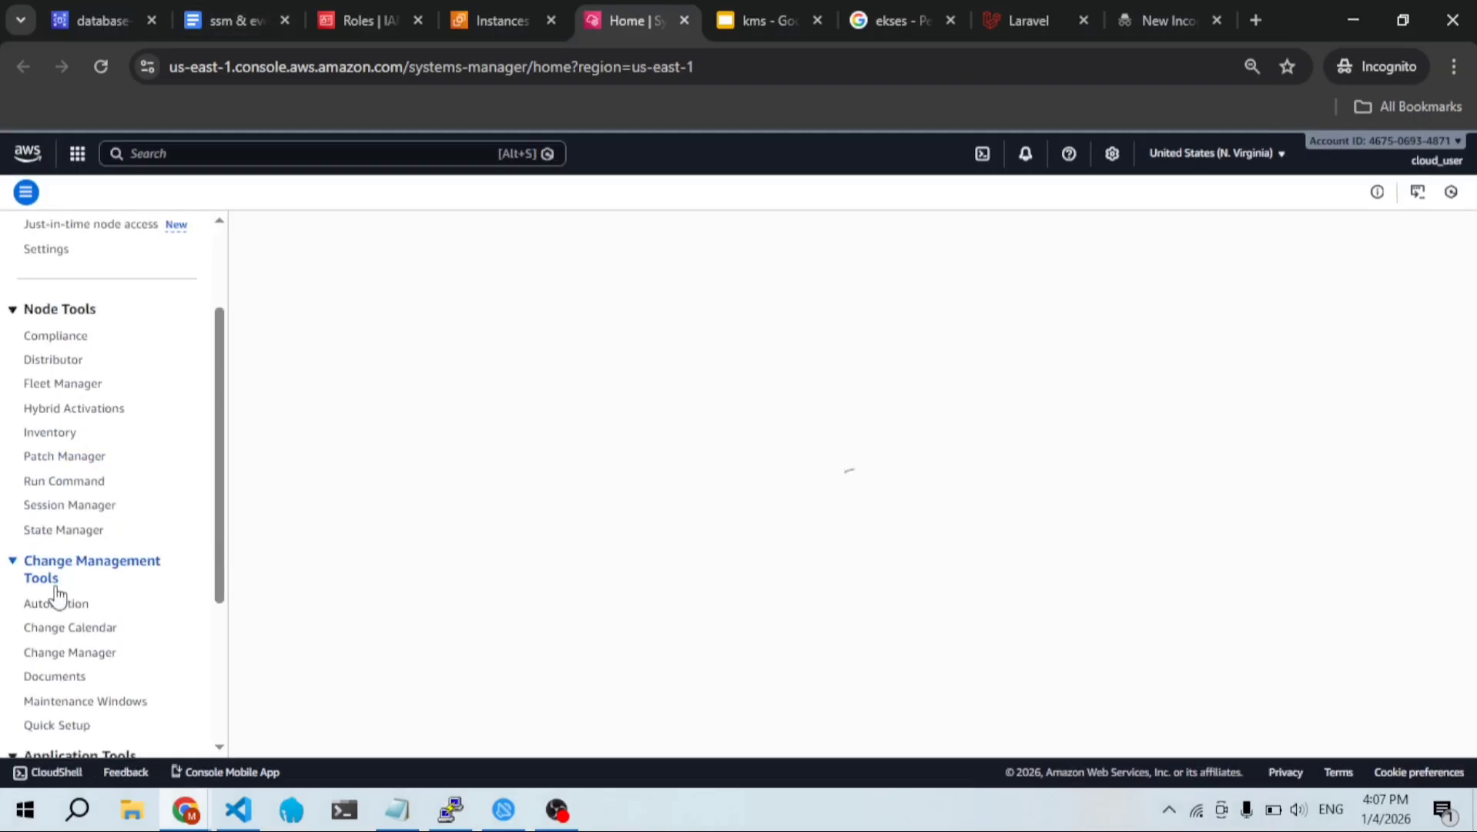
scroll(53, 647, "down", 1)
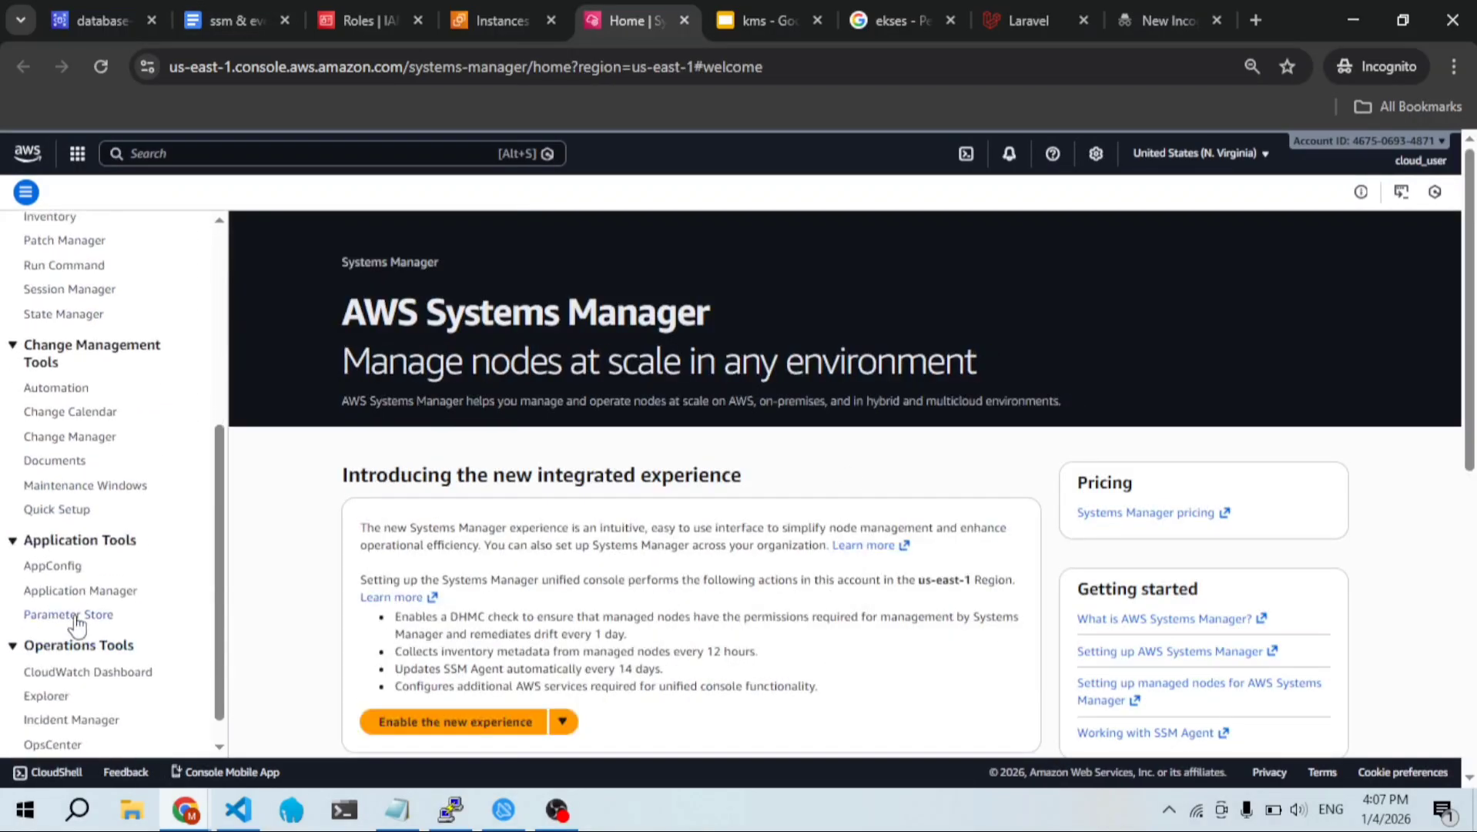
left_click(105, 616)
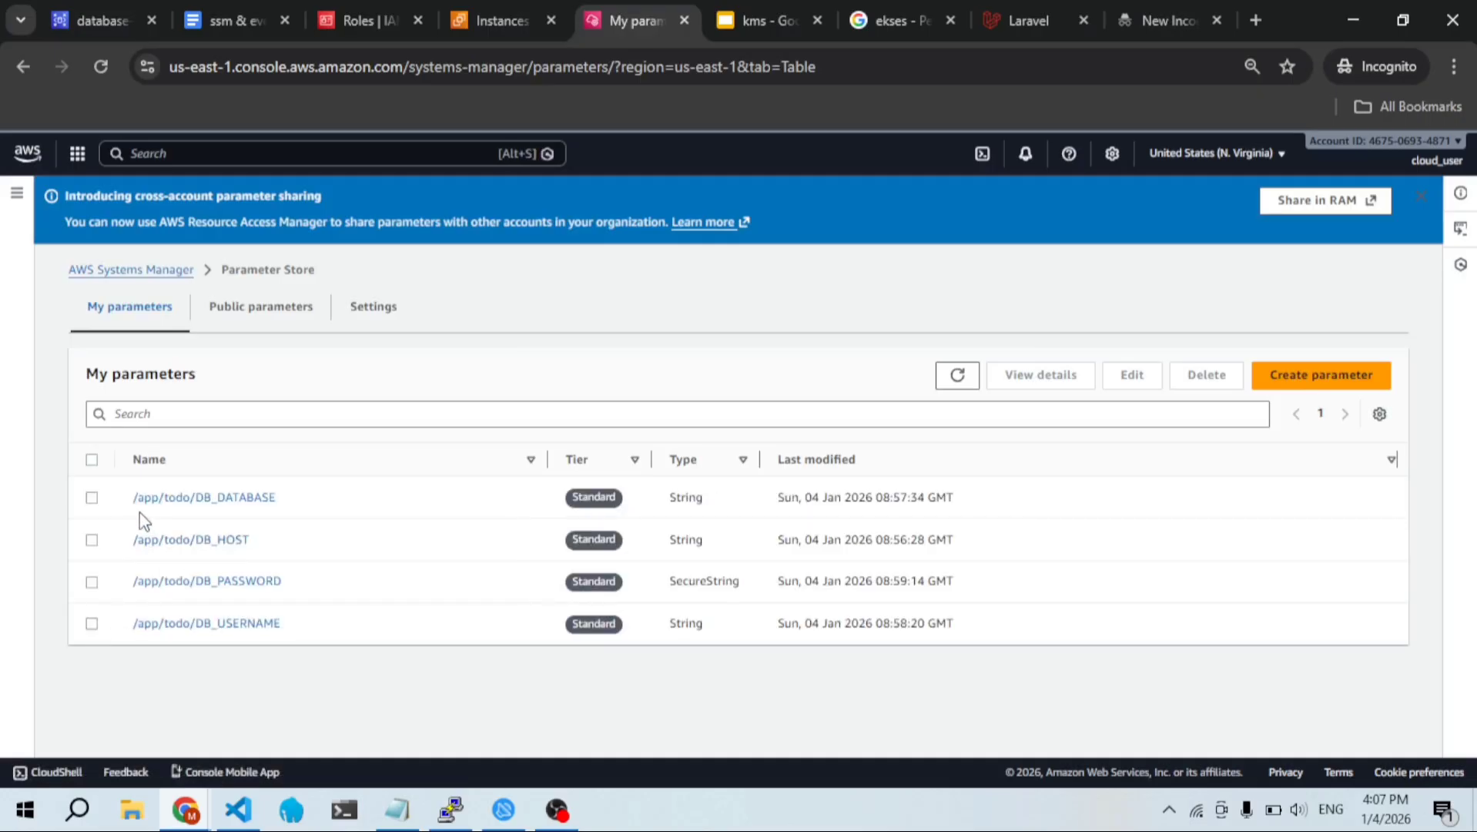
Step: Change the pasted command's path to "/app/todo" in the terminal and run it
key("alt+Tab")
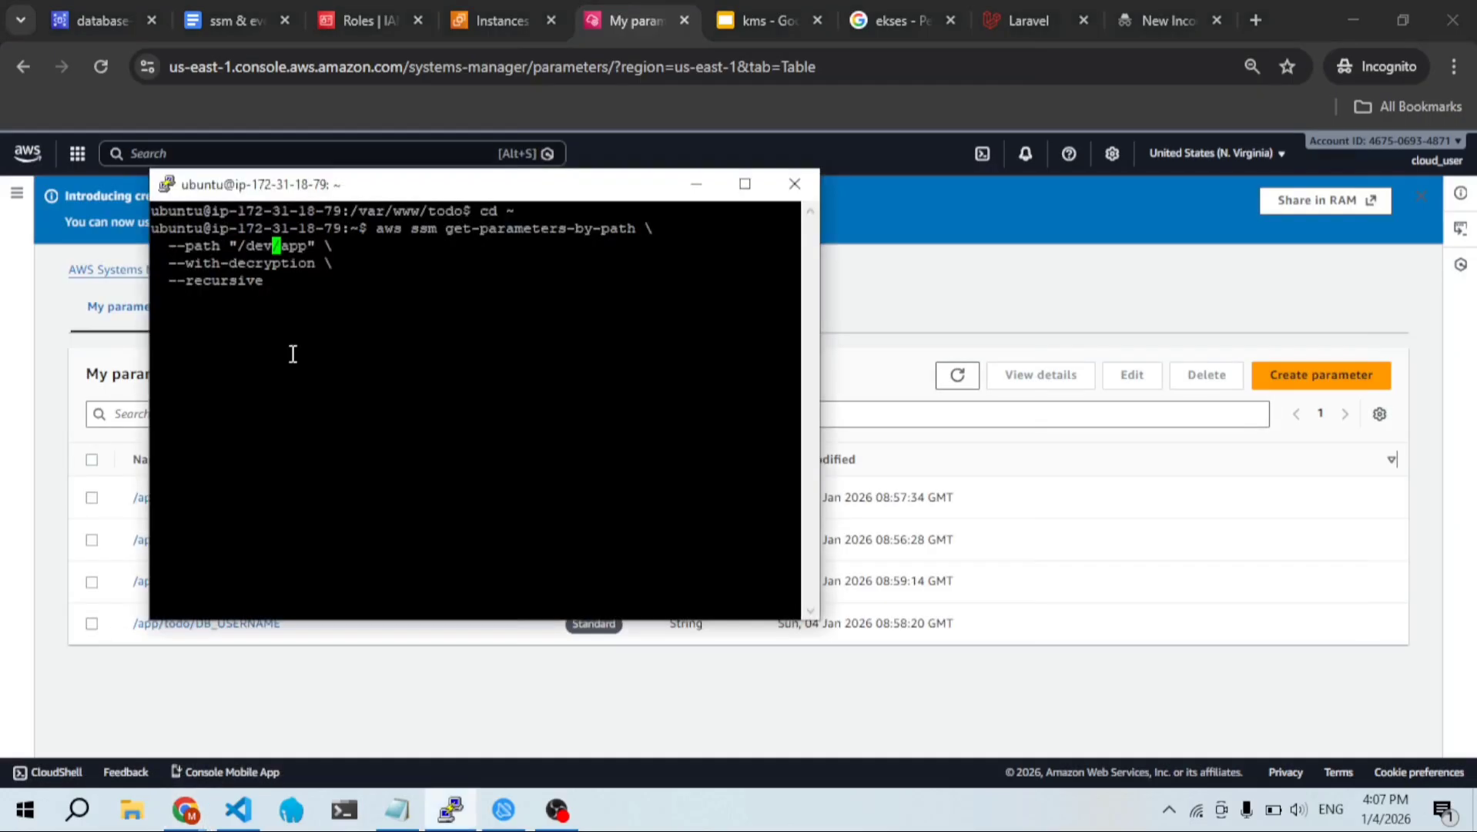
key("BackSpace")
key("BackSpace")
key("BackSpace")
key("Delete")
key("Right")
key("Right")
key("Right")
type("/todo")
key("Return")
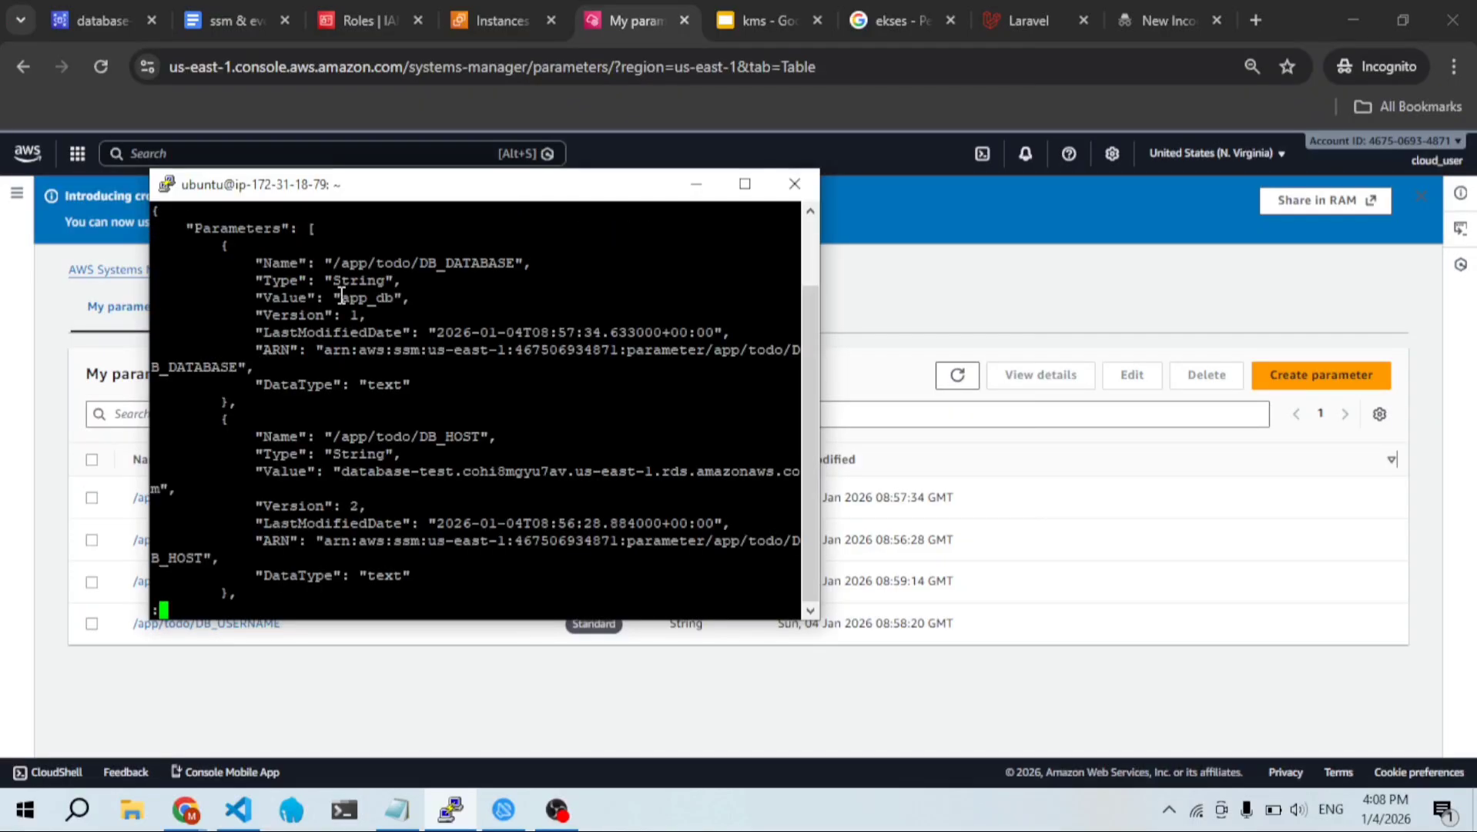
Step: Examine the names and values of the returned parameters in the terminal output, and quit the pager
scroll(341, 296, "up", 2)
scroll(385, 347, "down", 2)
scroll(436, 408, "up", 2)
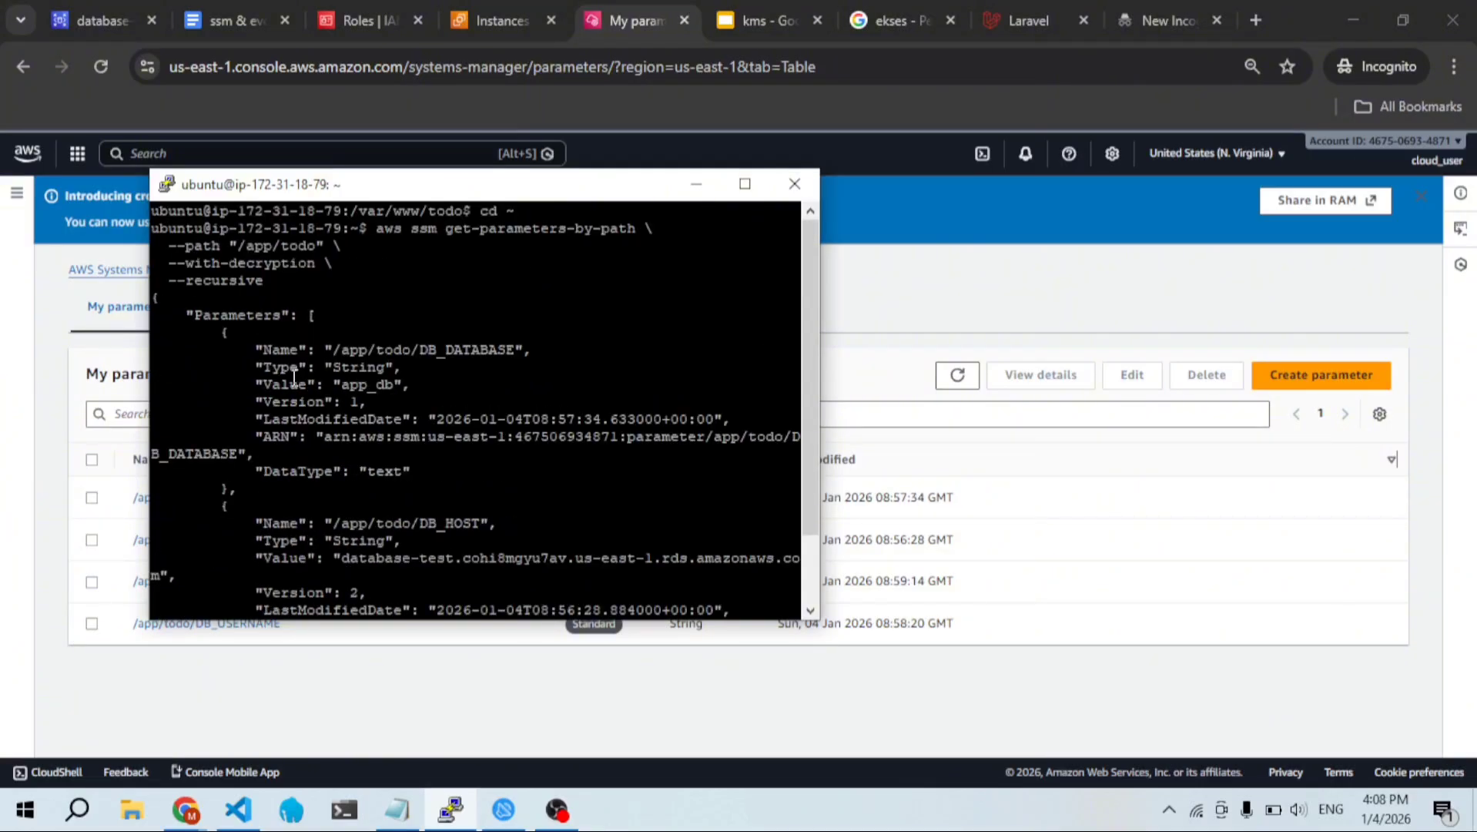
double_click(462, 351)
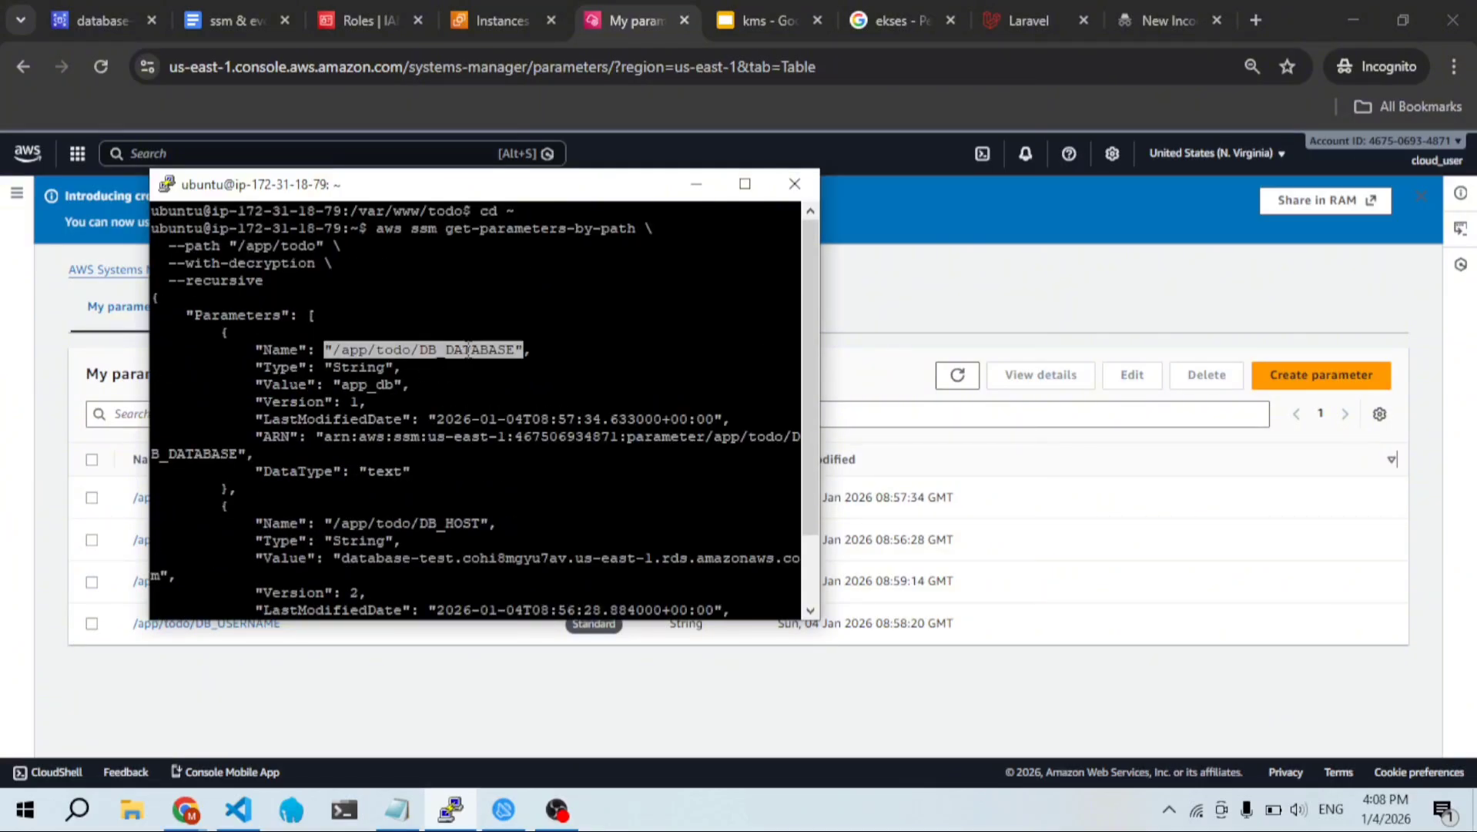
double_click(368, 384)
scroll(368, 385, "down", 3)
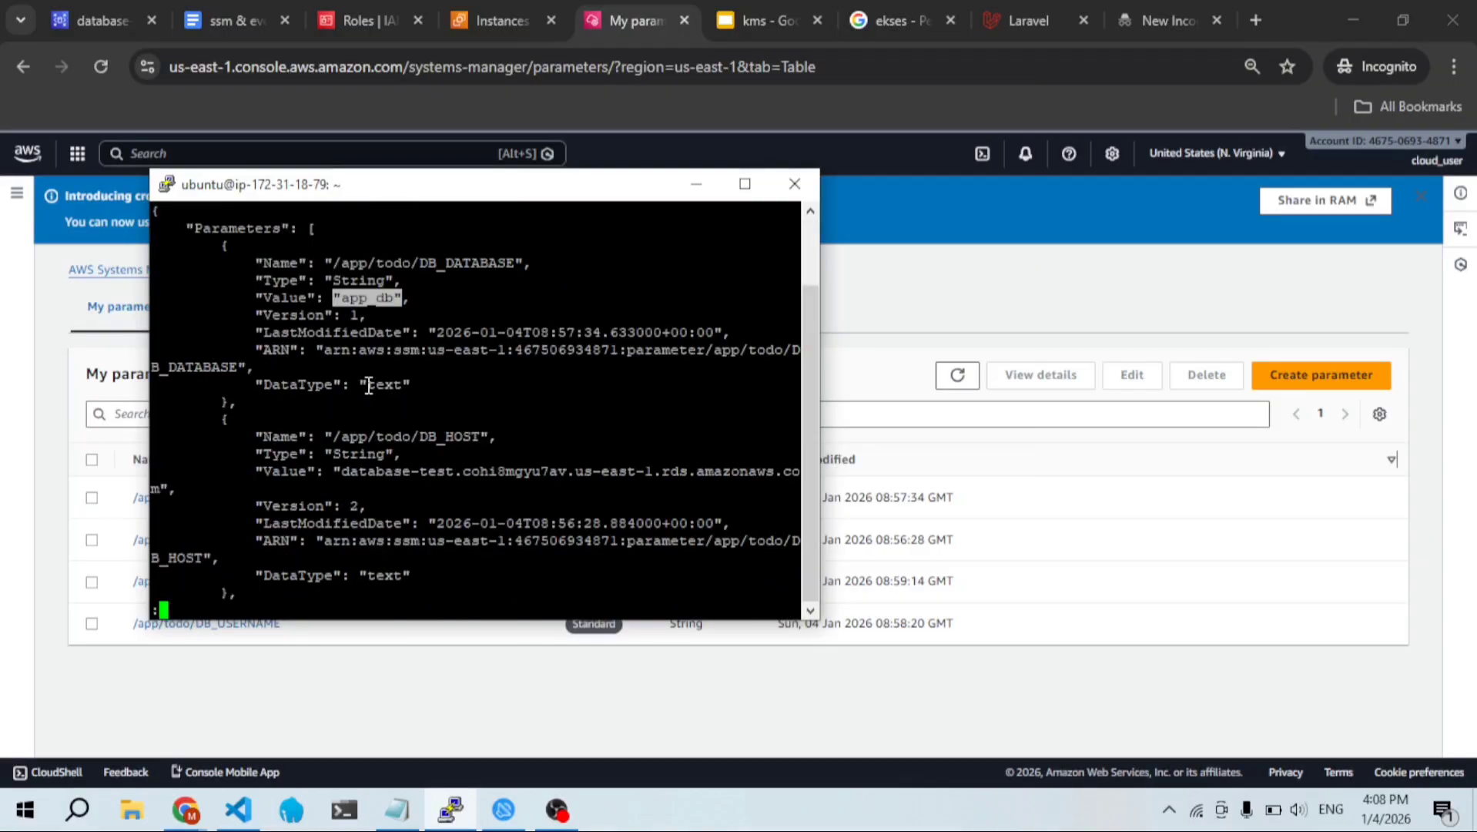
scroll(368, 385, "up", 3)
scroll(368, 385, "down", 2)
key("q")
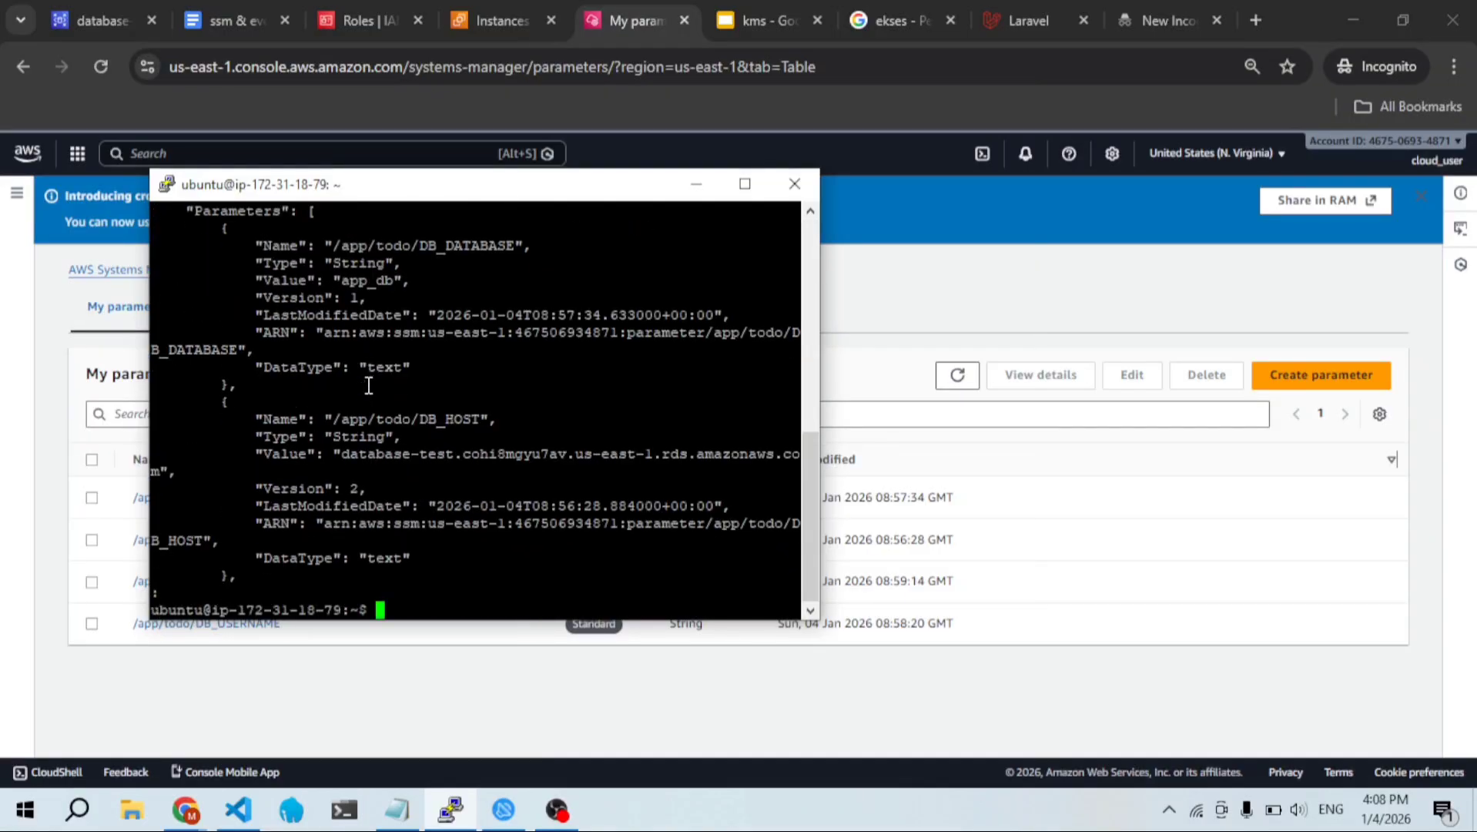
Step: Return to the AWS console, open Amazon EventBridge, and start a new rule with an event pattern, dismissing the introductory tip
key("alt+Tab")
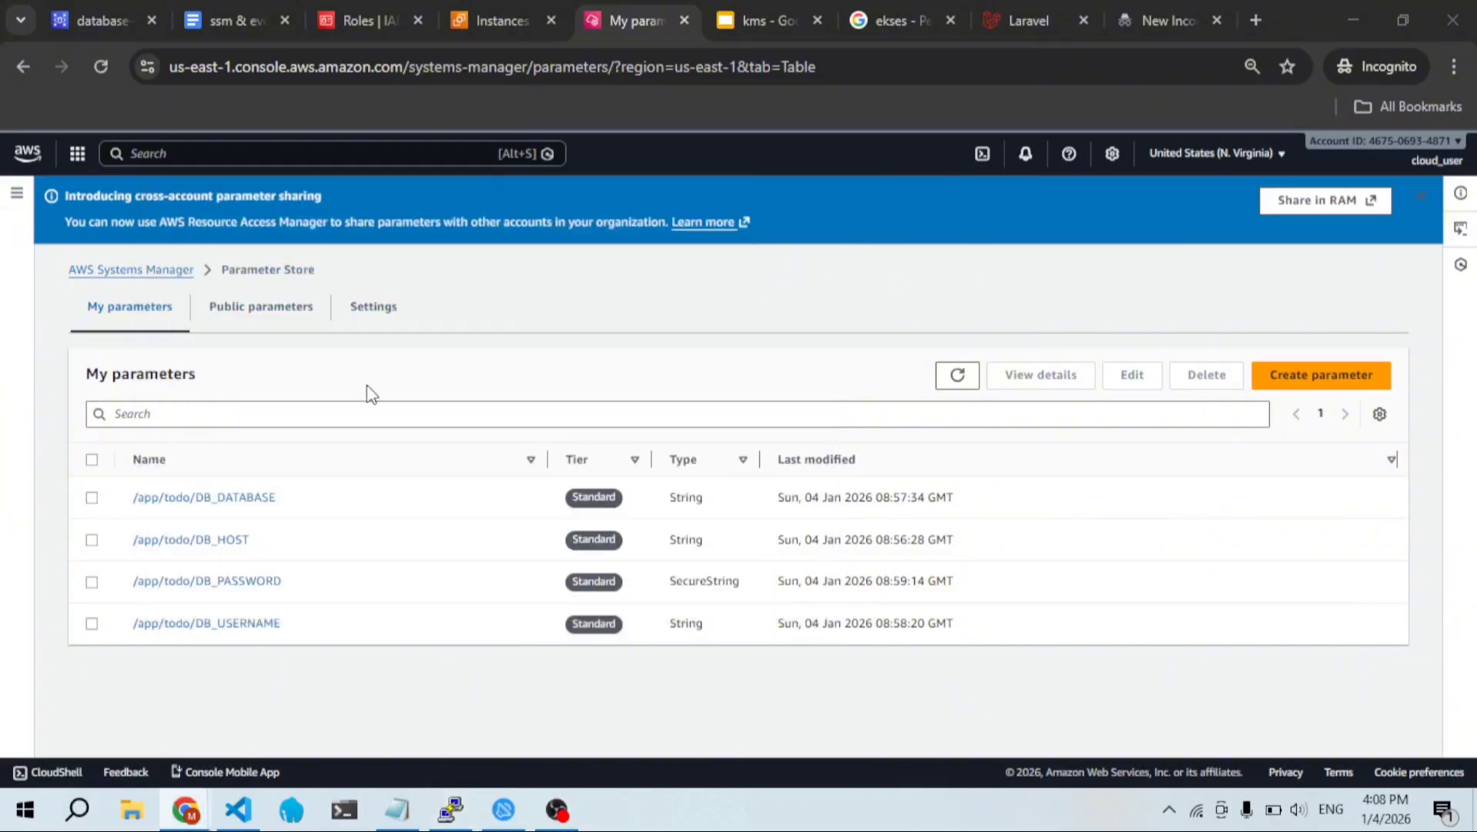
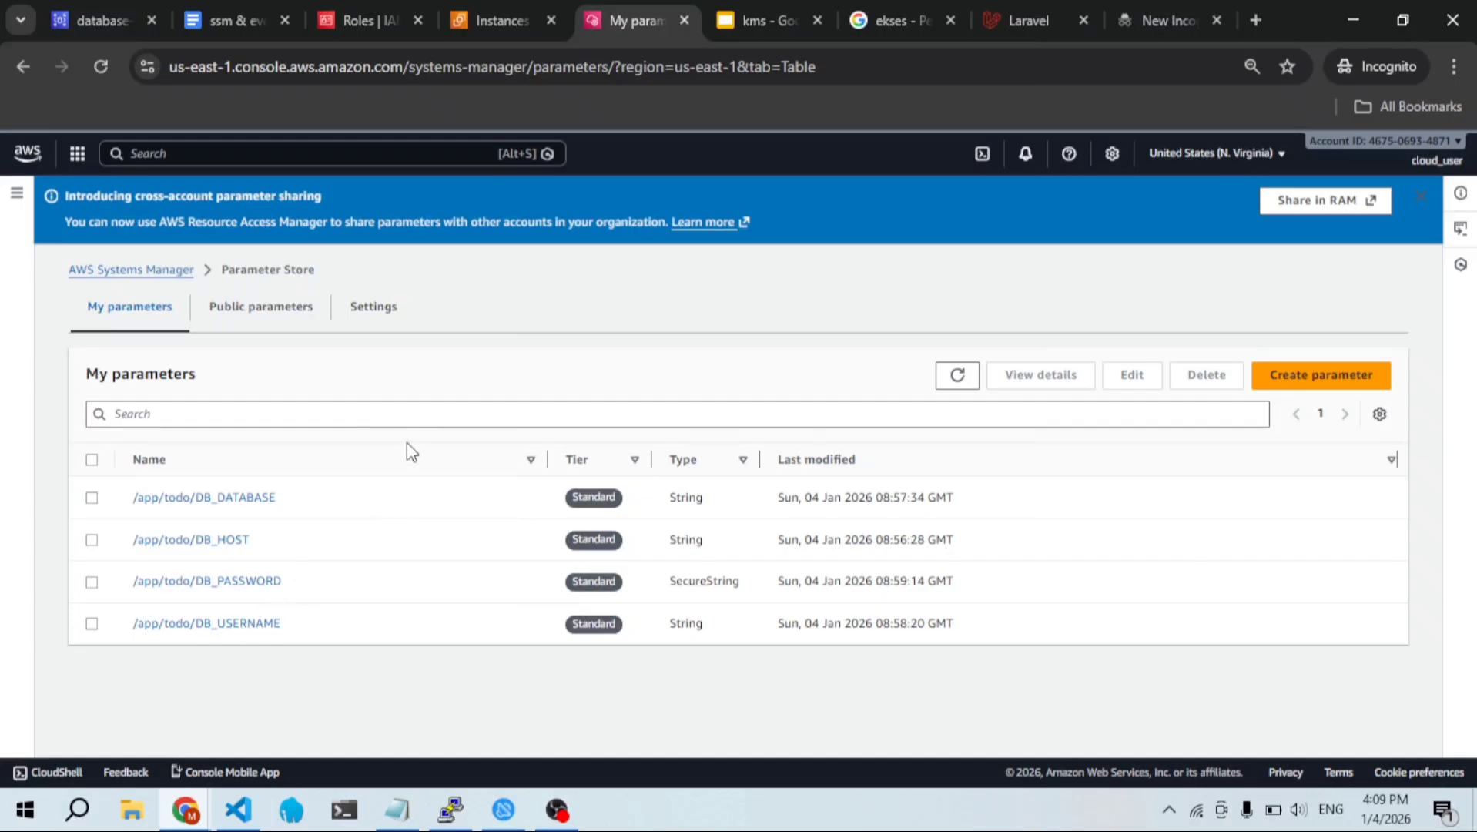
left_click(378, 158)
type("eve")
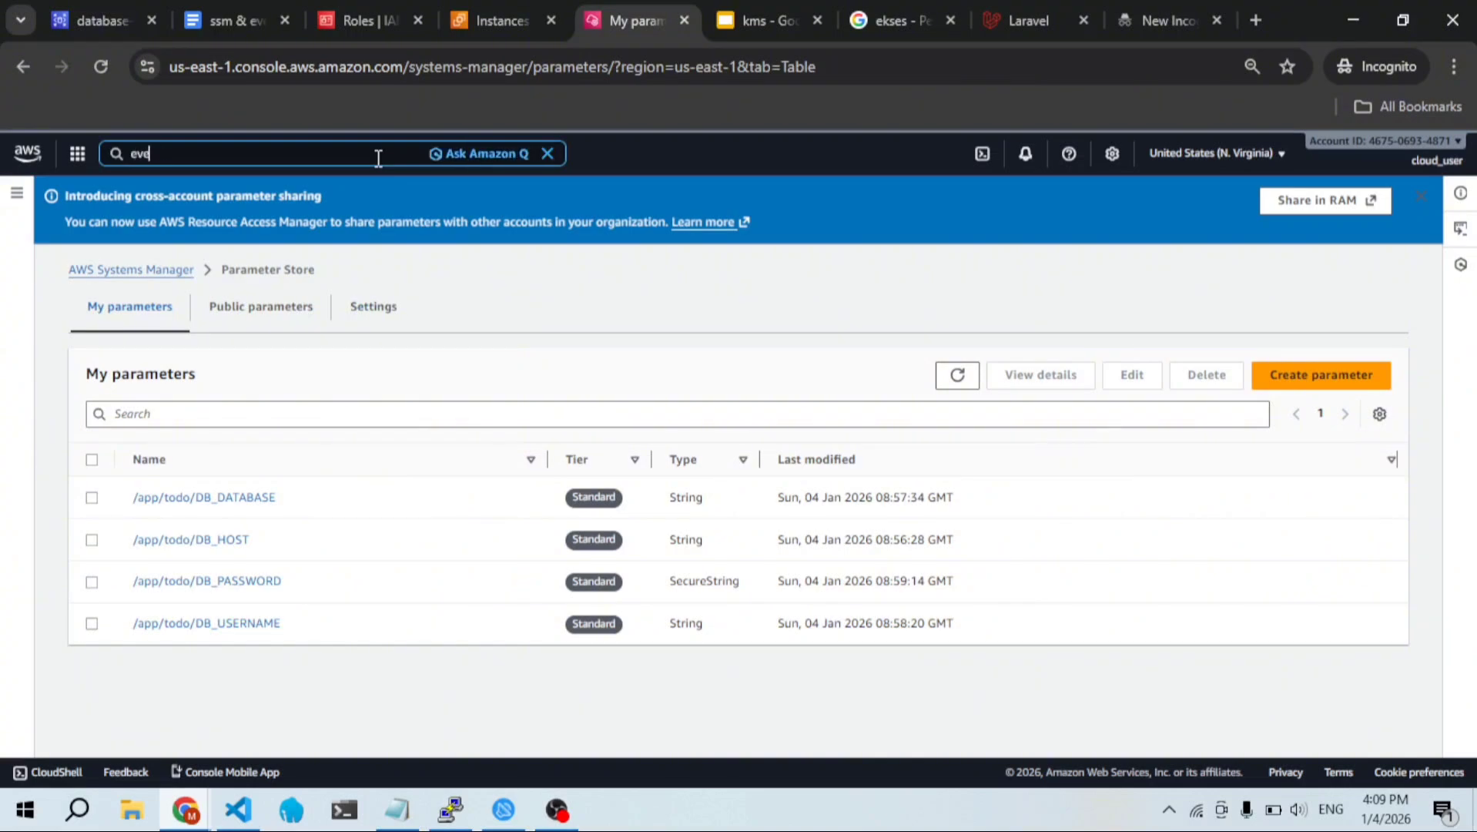
type("ntbridge")
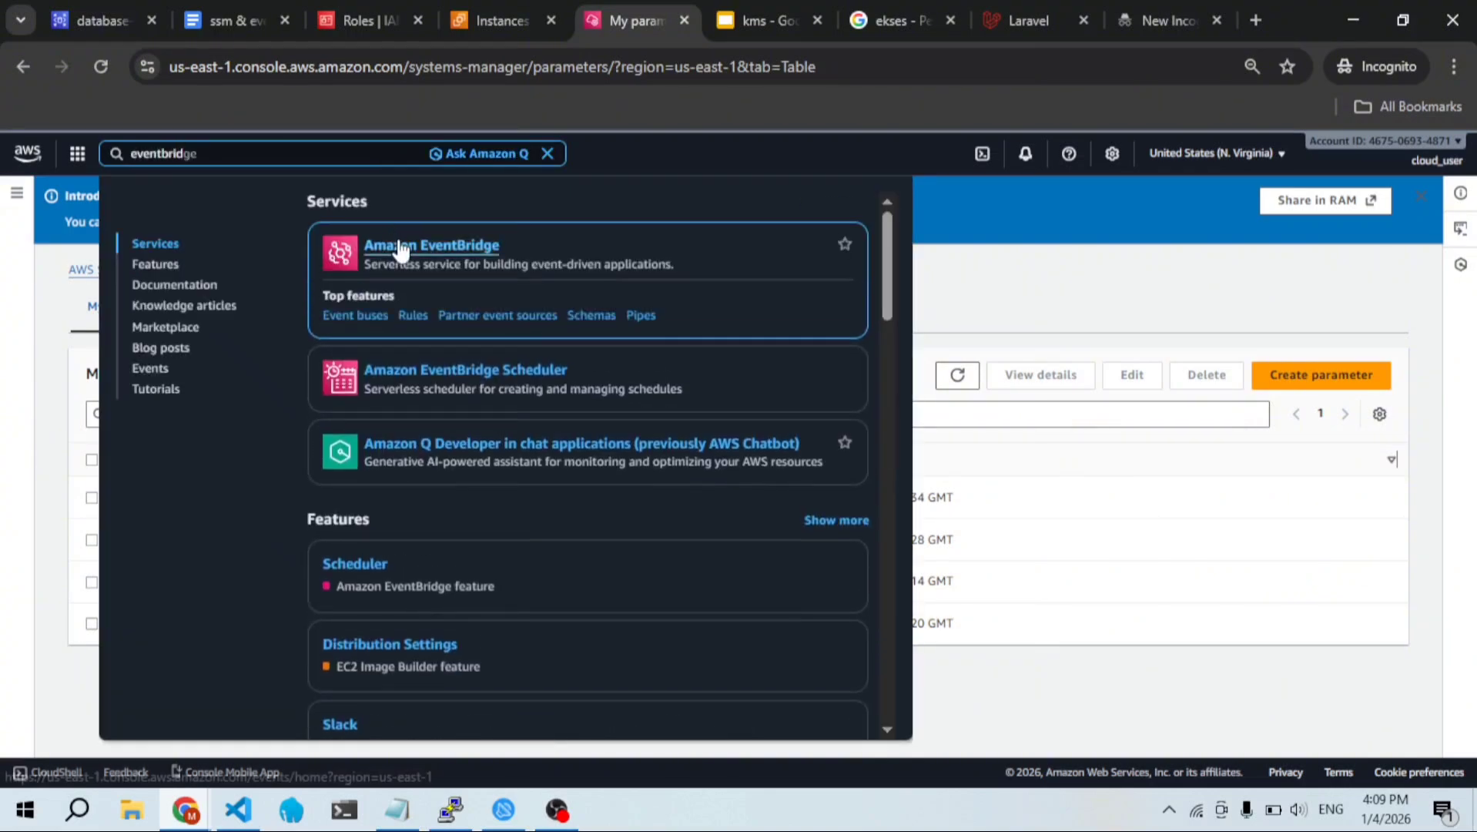
left_click(399, 247)
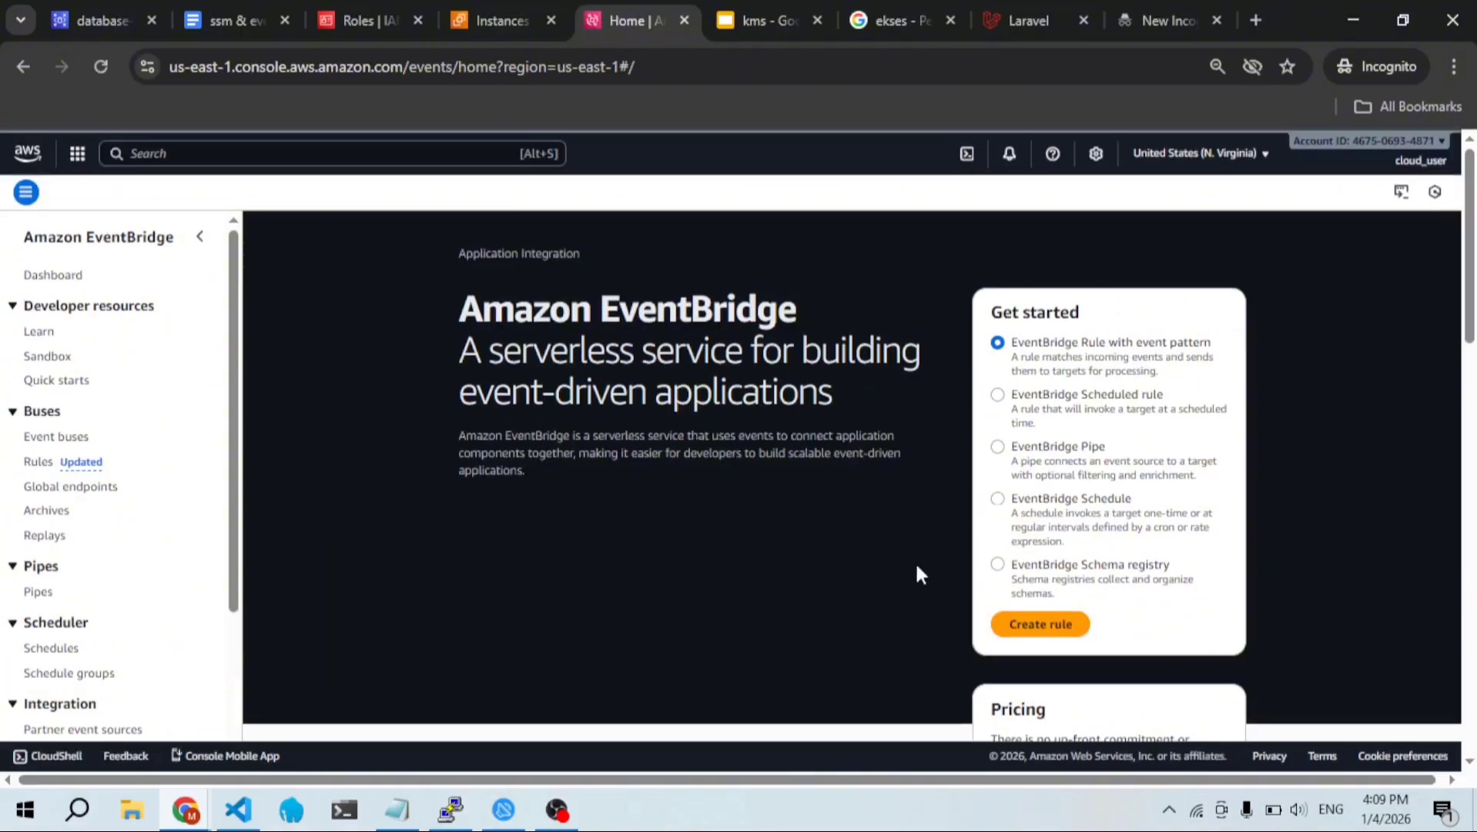
scroll(915, 561, "down", 1)
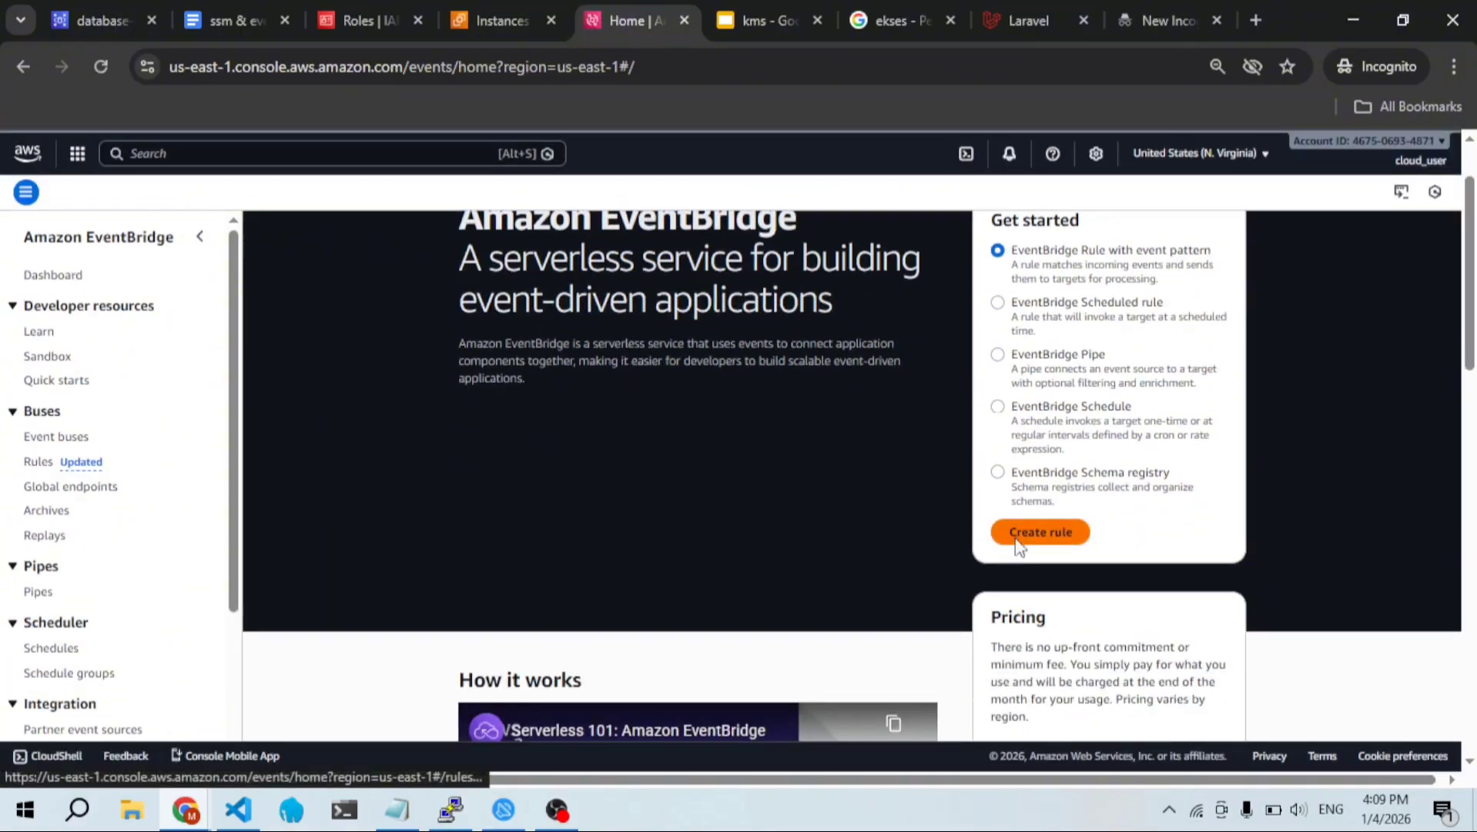
left_click(1017, 540)
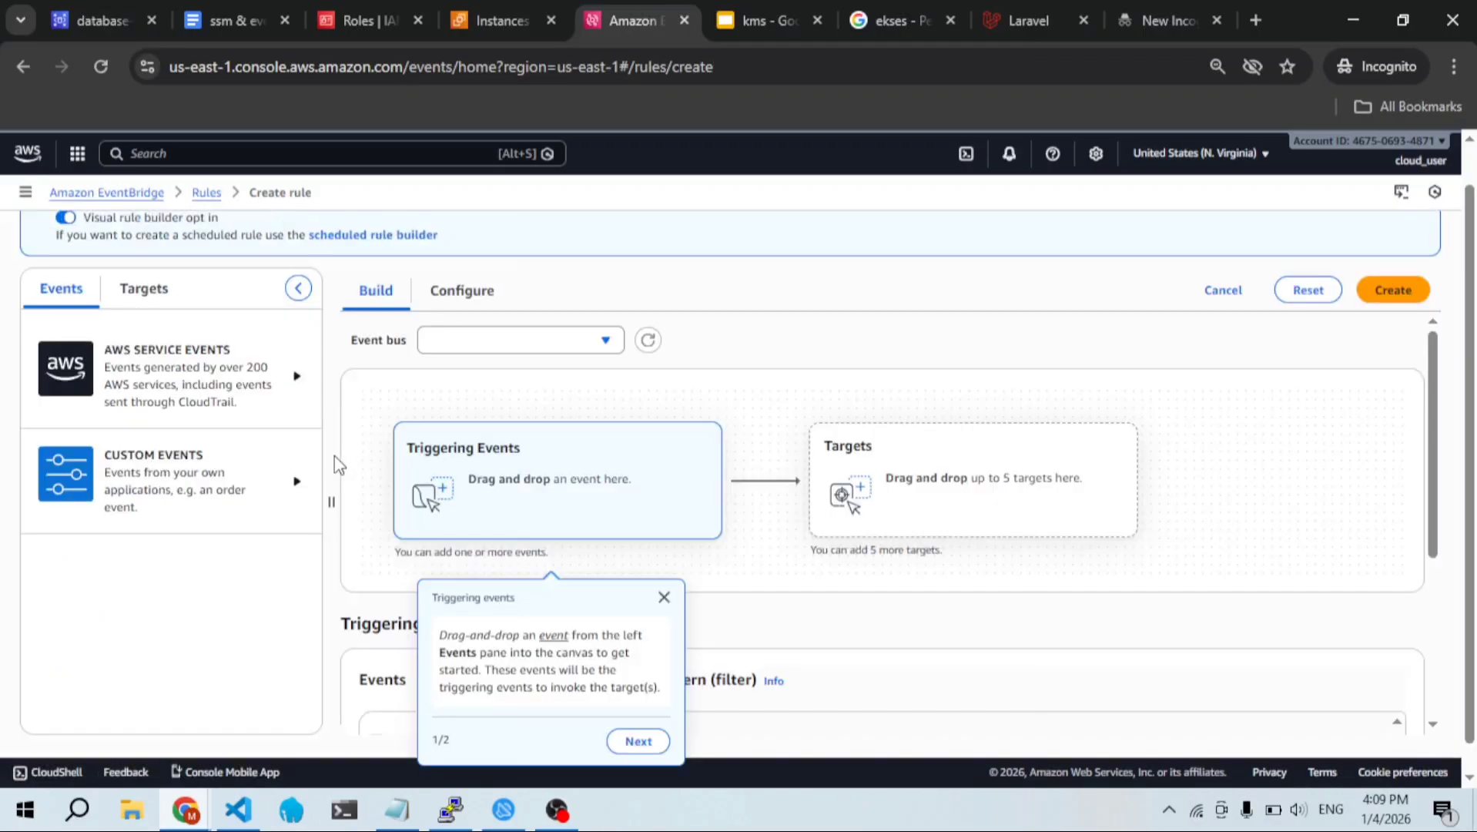
left_click(664, 597)
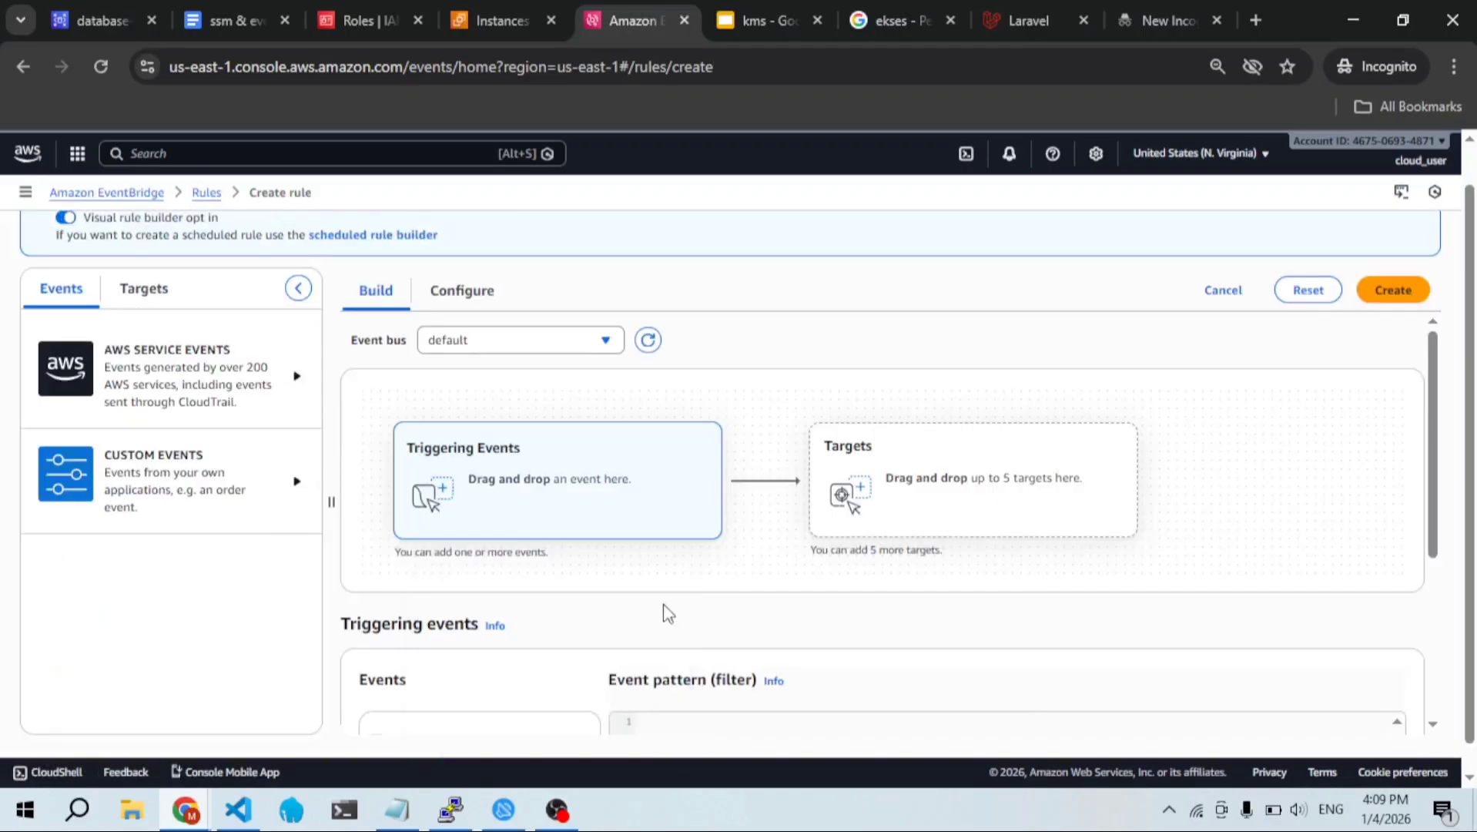
Step: Search the AWS service events for "para" and add Systems Manager's Parameter Store Change as the rule's triggering event
scroll(468, 487, "down", 1)
scroll(470, 487, "up", 1)
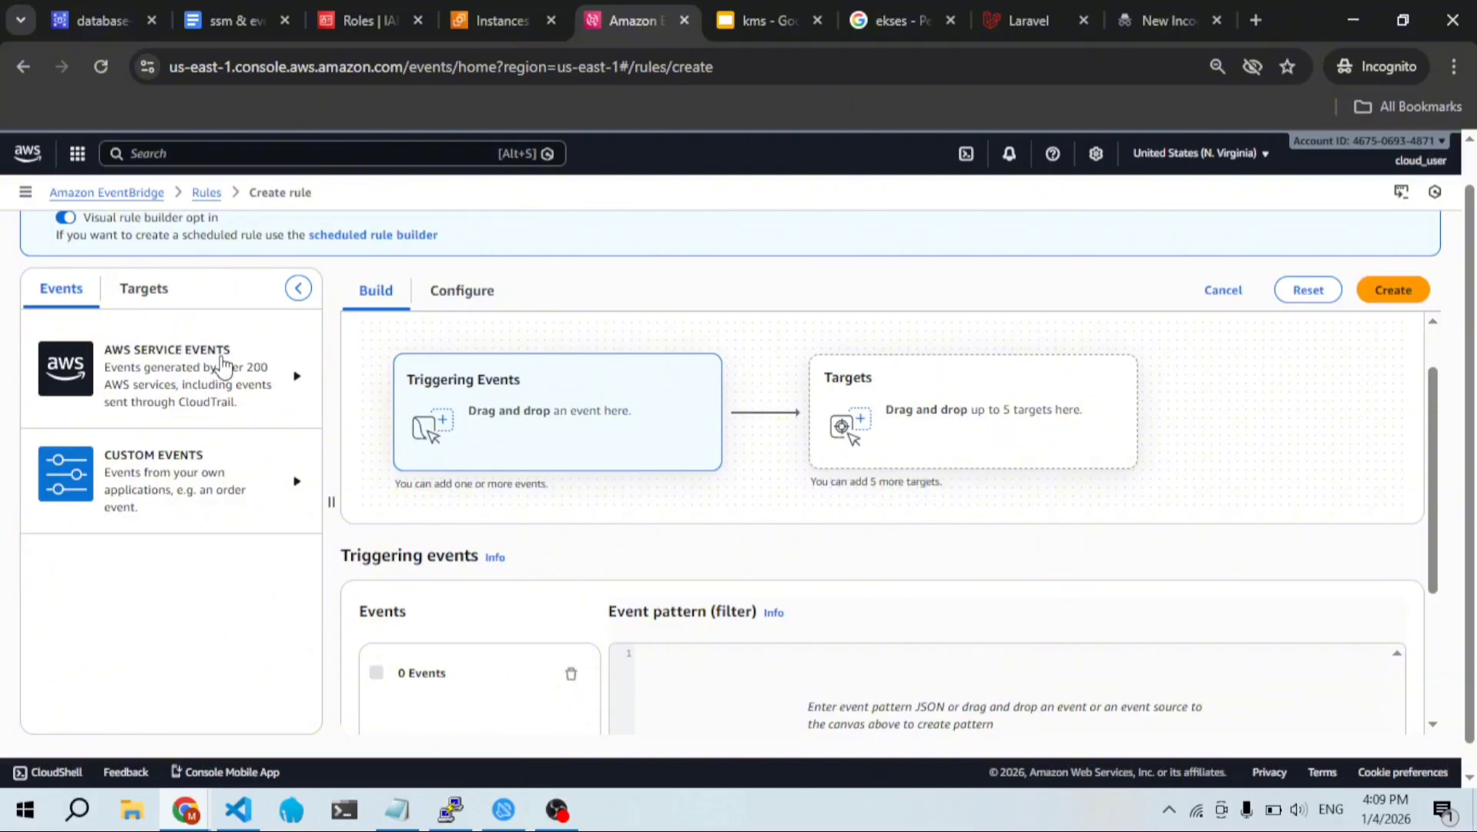
left_click(221, 362)
left_click(194, 378)
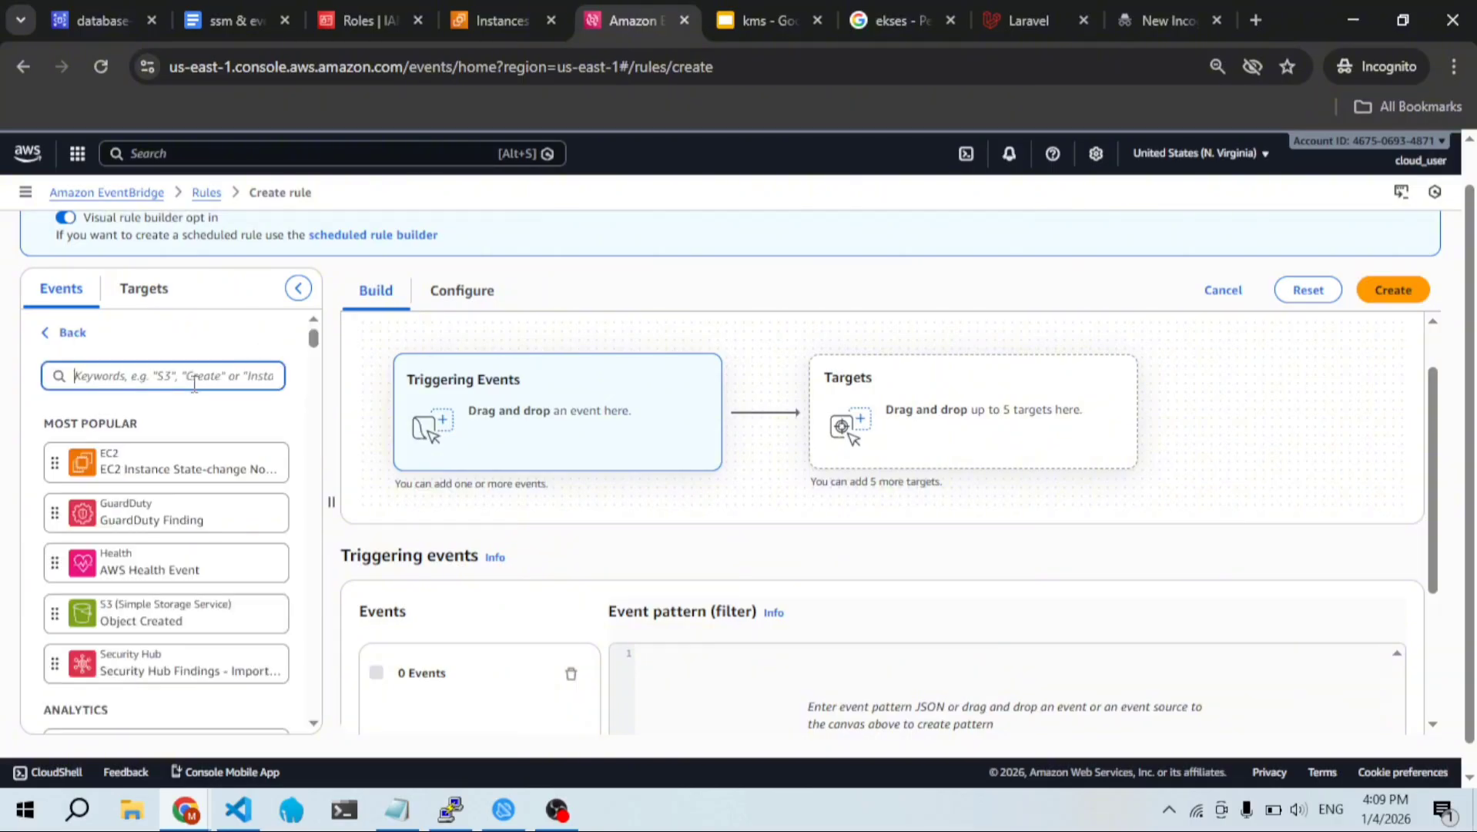
type("para")
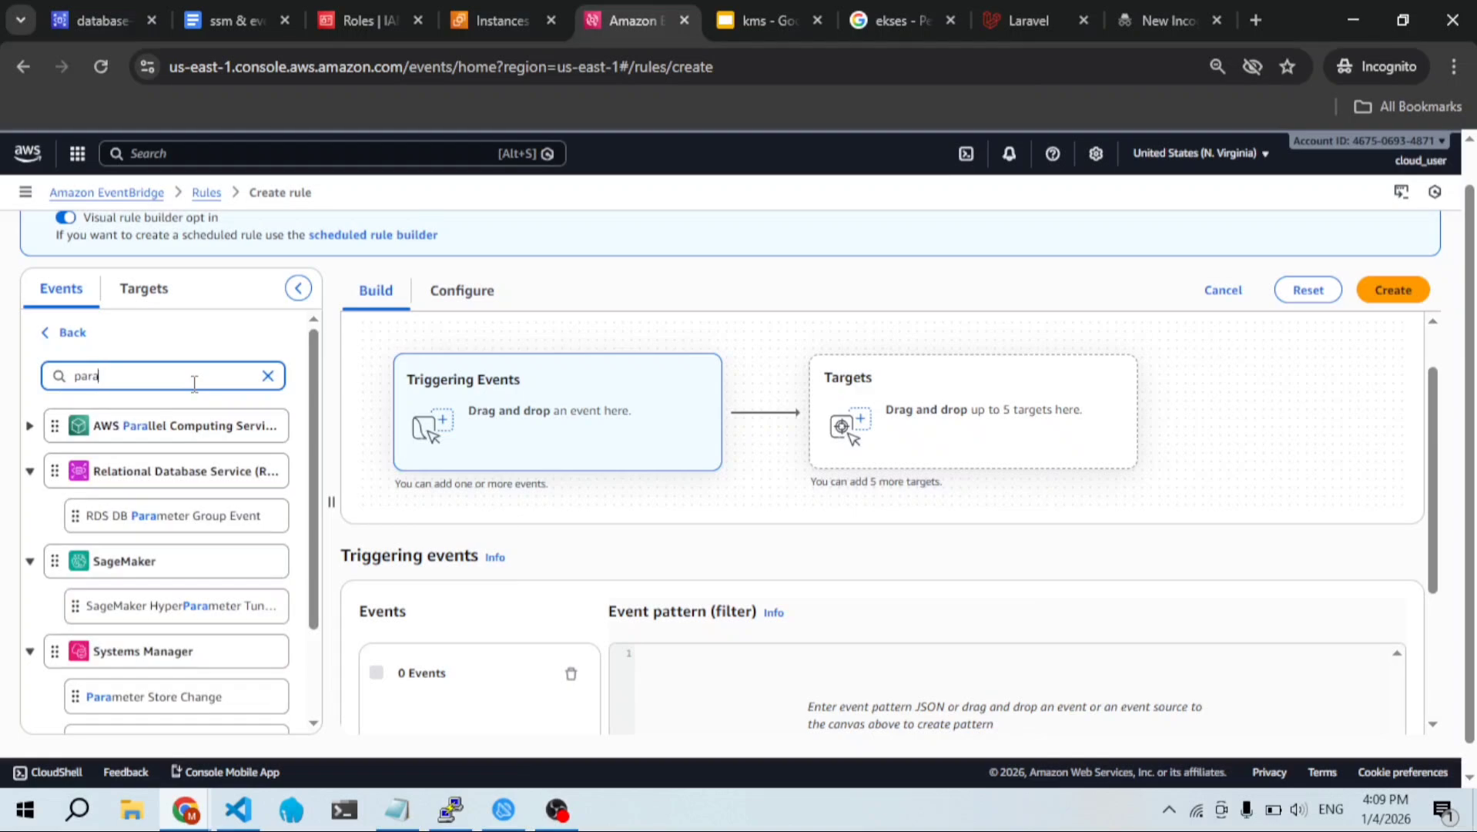
scroll(176, 476, "down", 2)
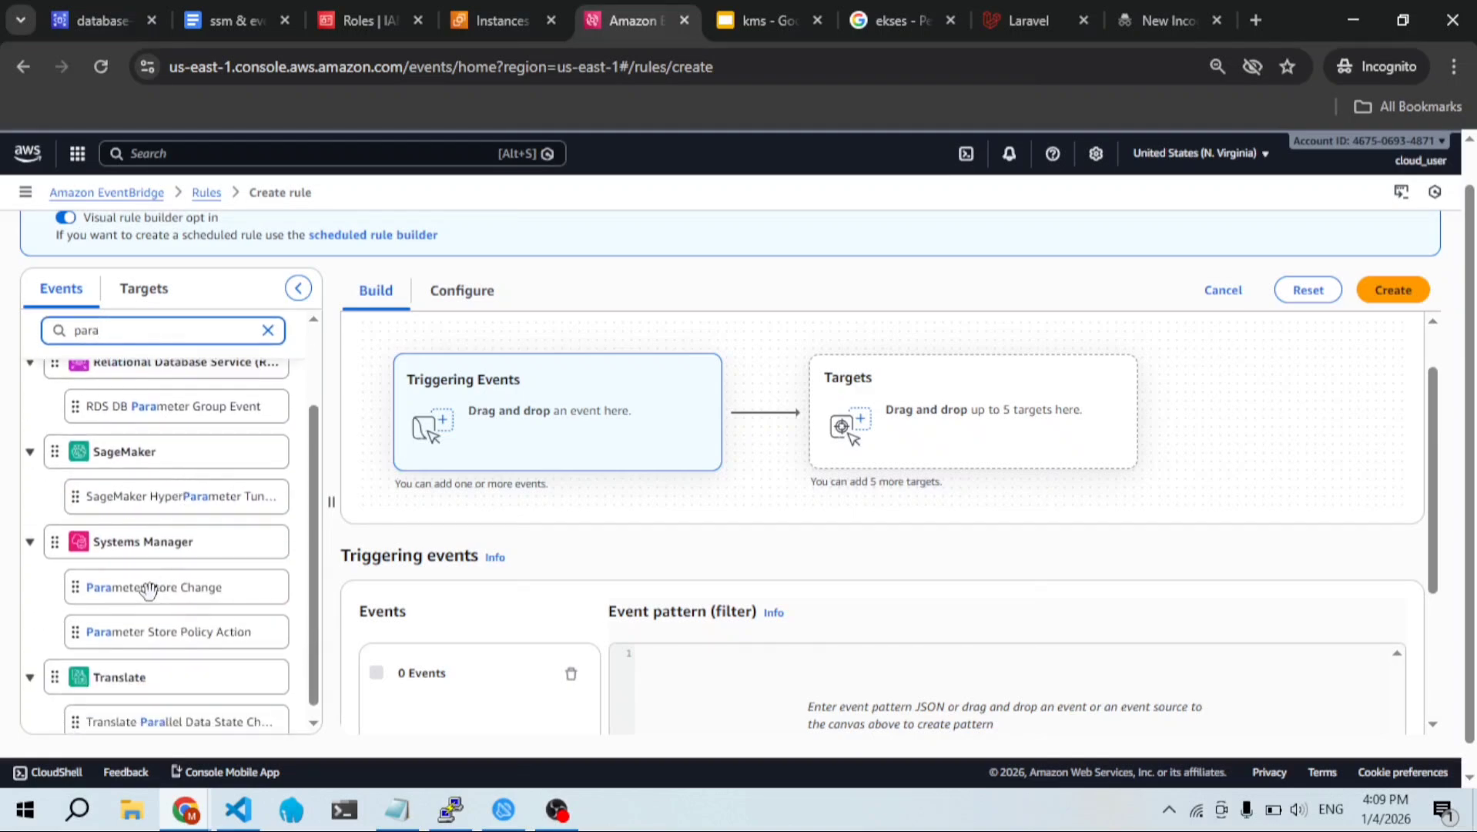
left_click_drag(146, 587, 466, 416)
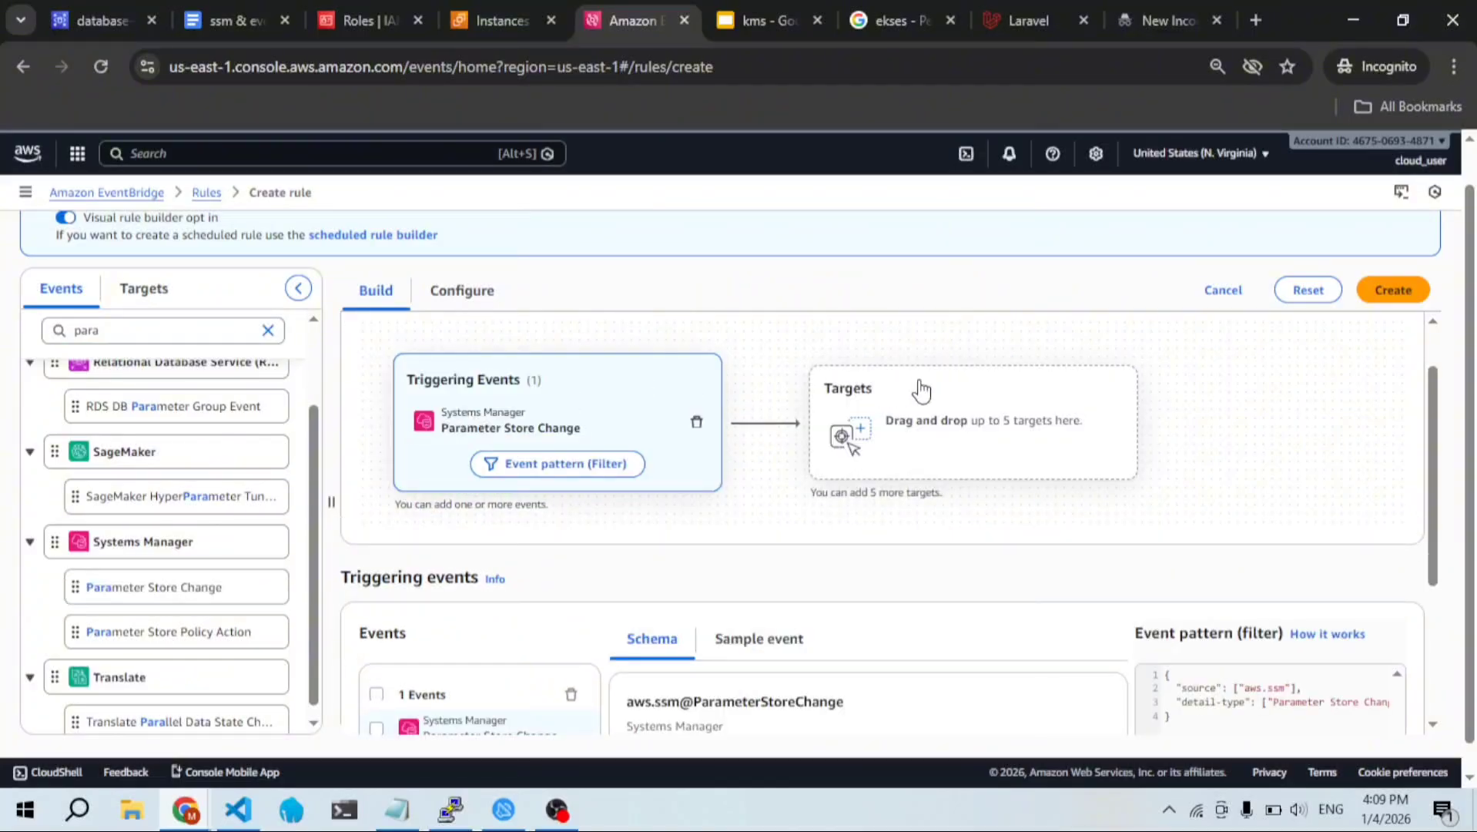
Step: Search the rule's available targets for "run" and add Systems Manager Run Command as a target
left_click(932, 407)
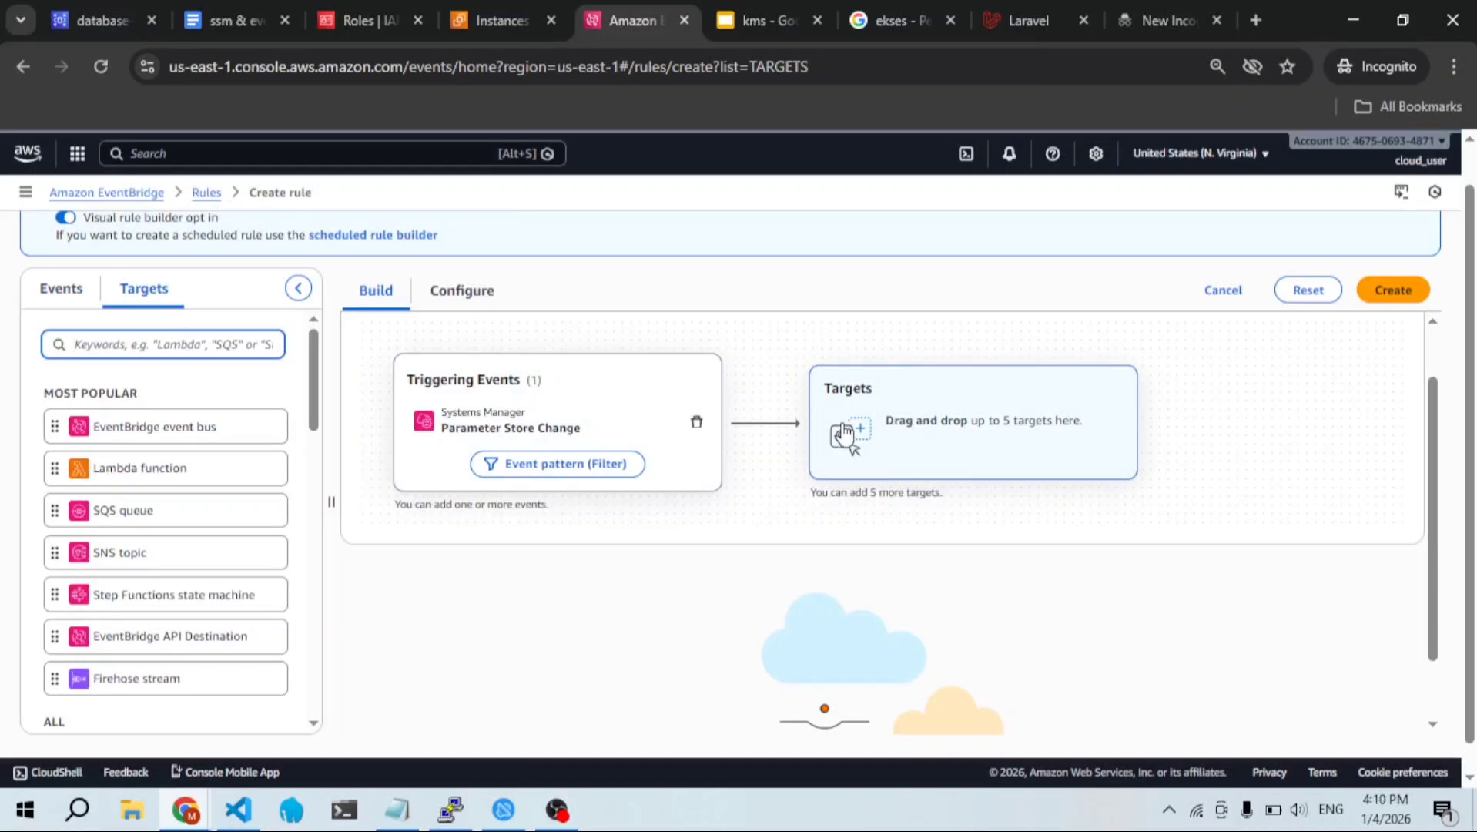
left_click(845, 434)
left_click(97, 344)
type("run")
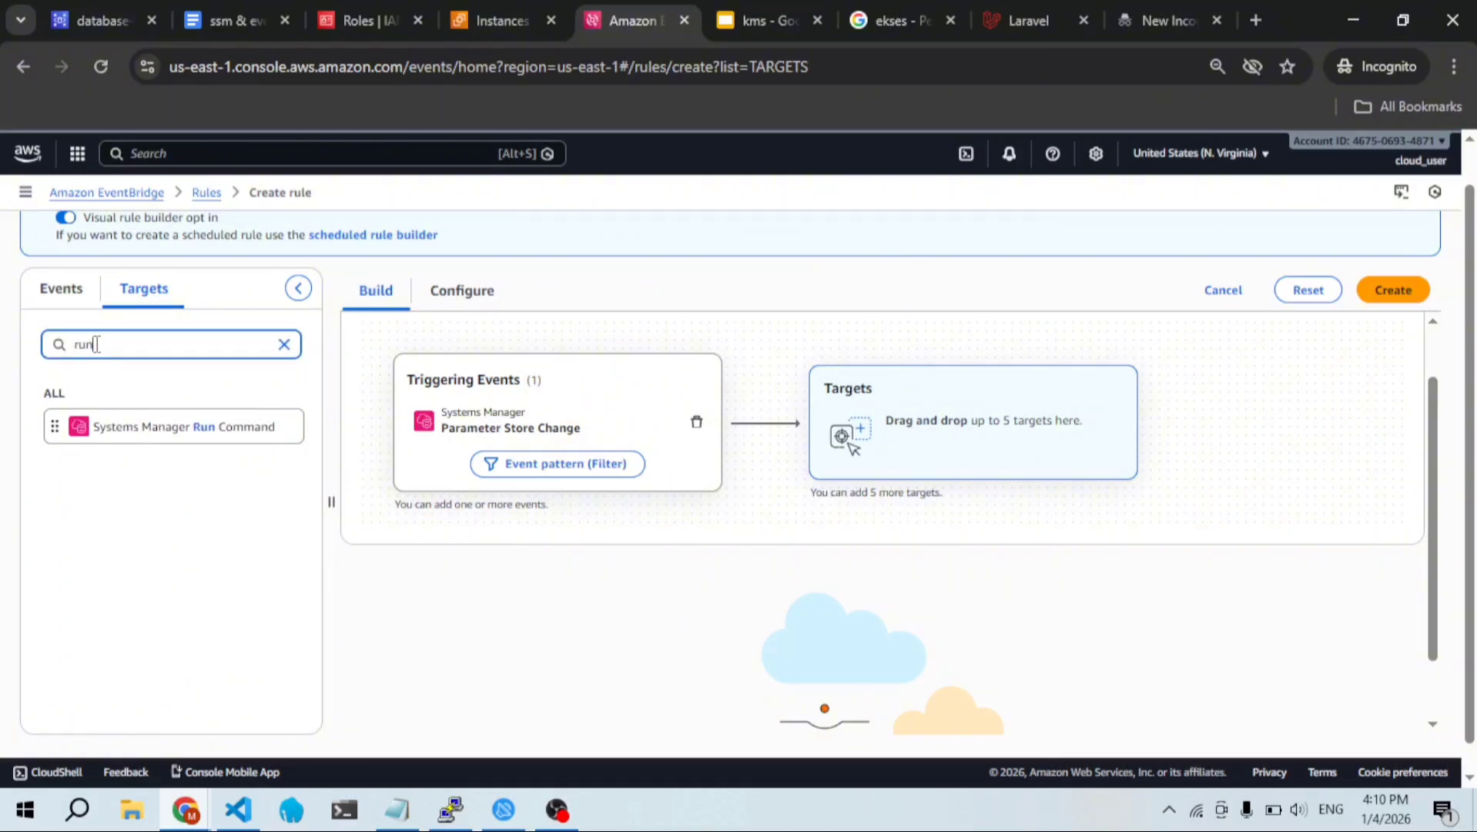
left_click_drag(129, 430, 873, 445)
scroll(873, 444, "down", 2)
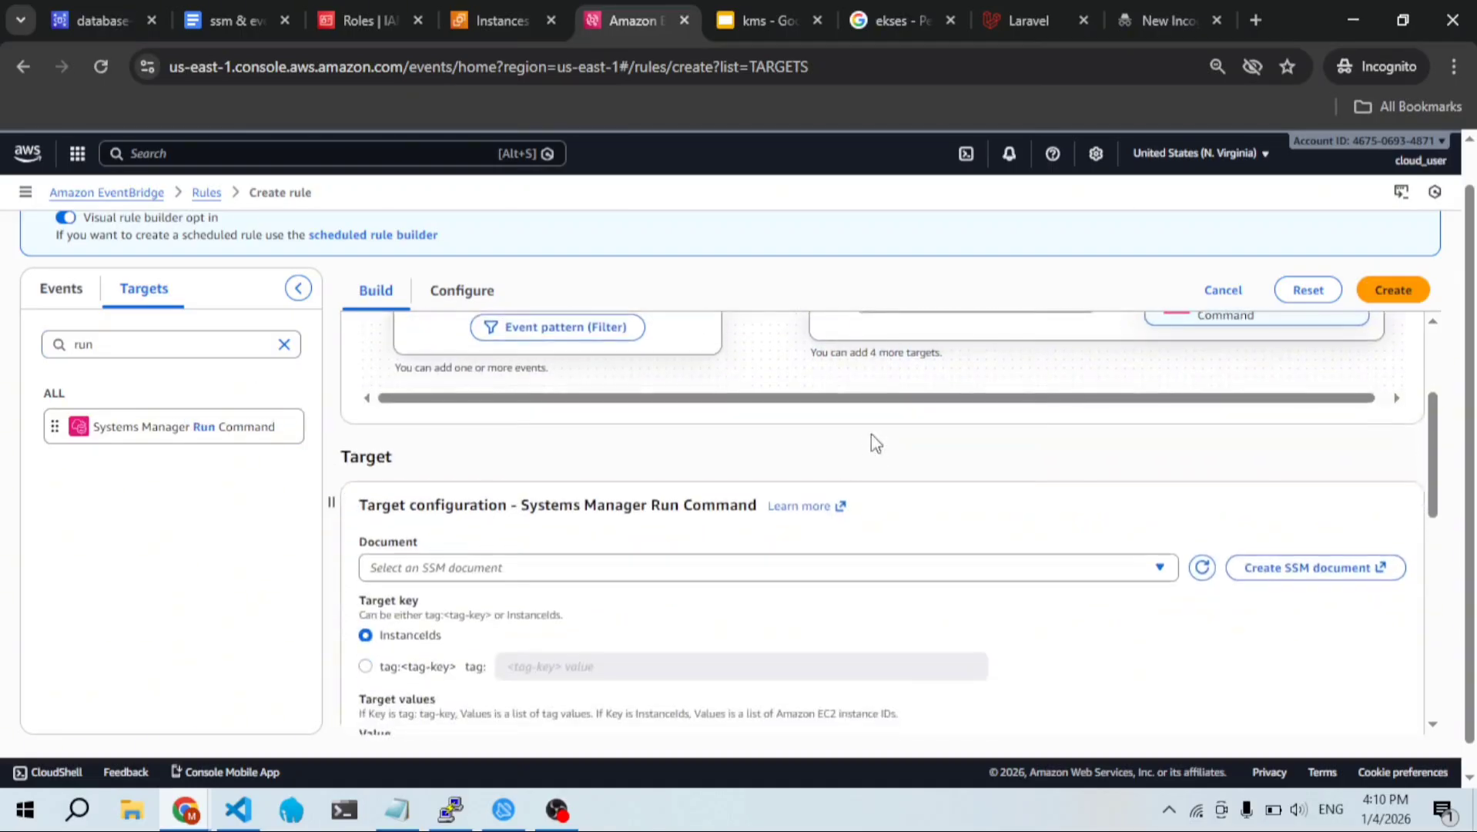
scroll(878, 431, "up", 2)
Step: Search the SSM documents for "runsh" and choose AWS-RunShellScript as the Run Command target's document
scroll(937, 382, "down", 4)
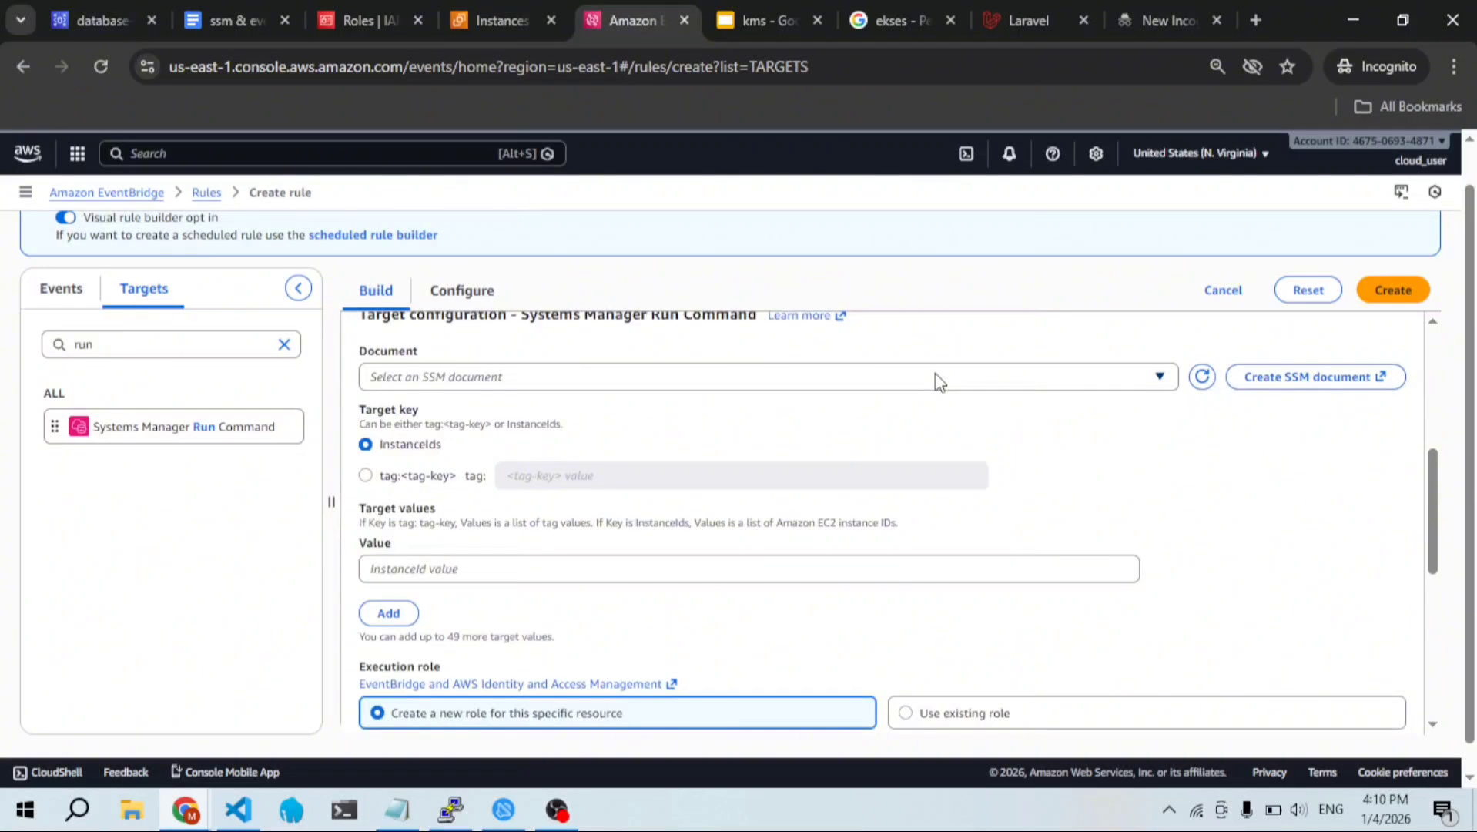
left_click(937, 377)
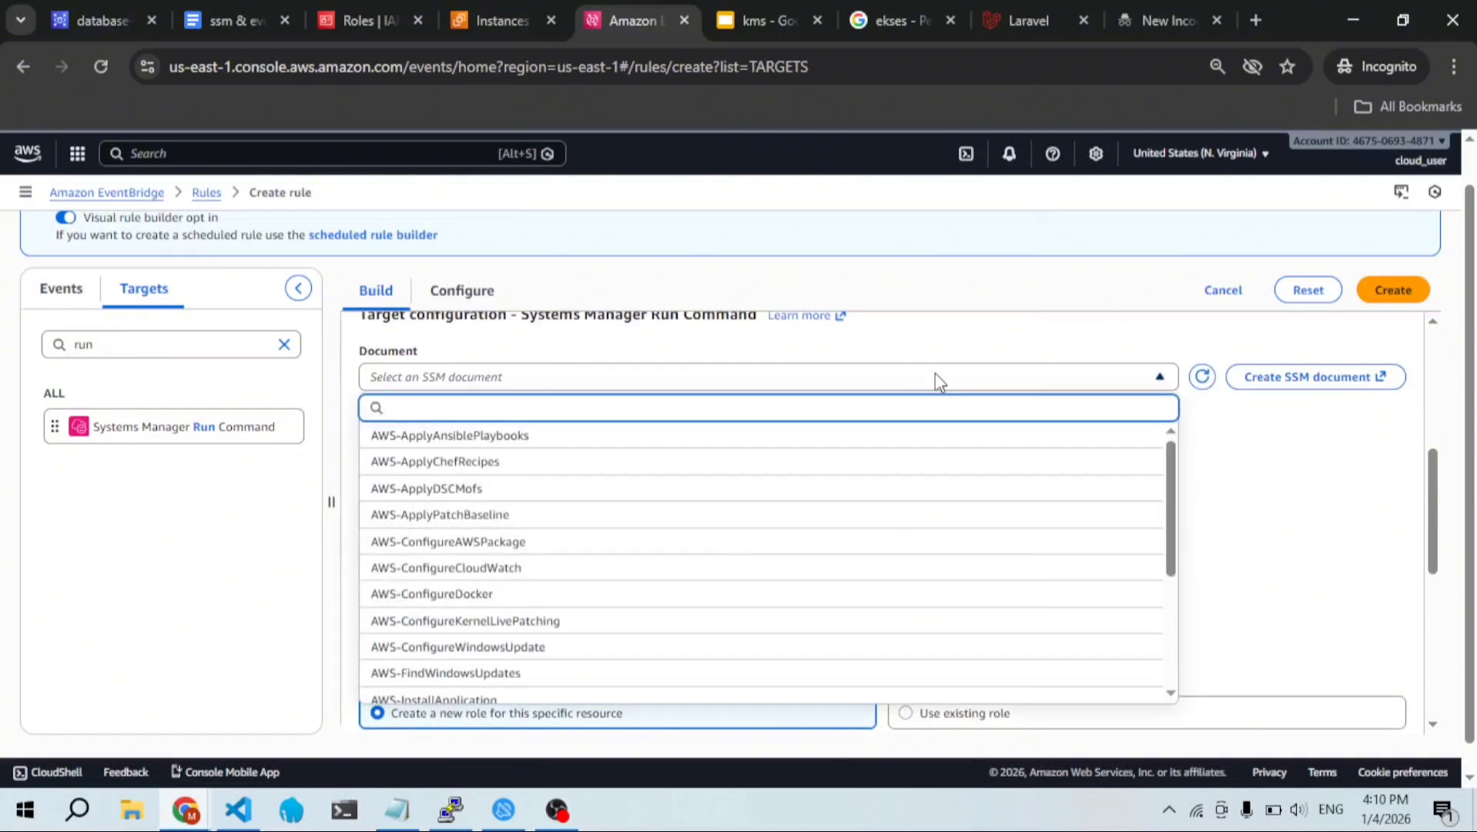
type("run")
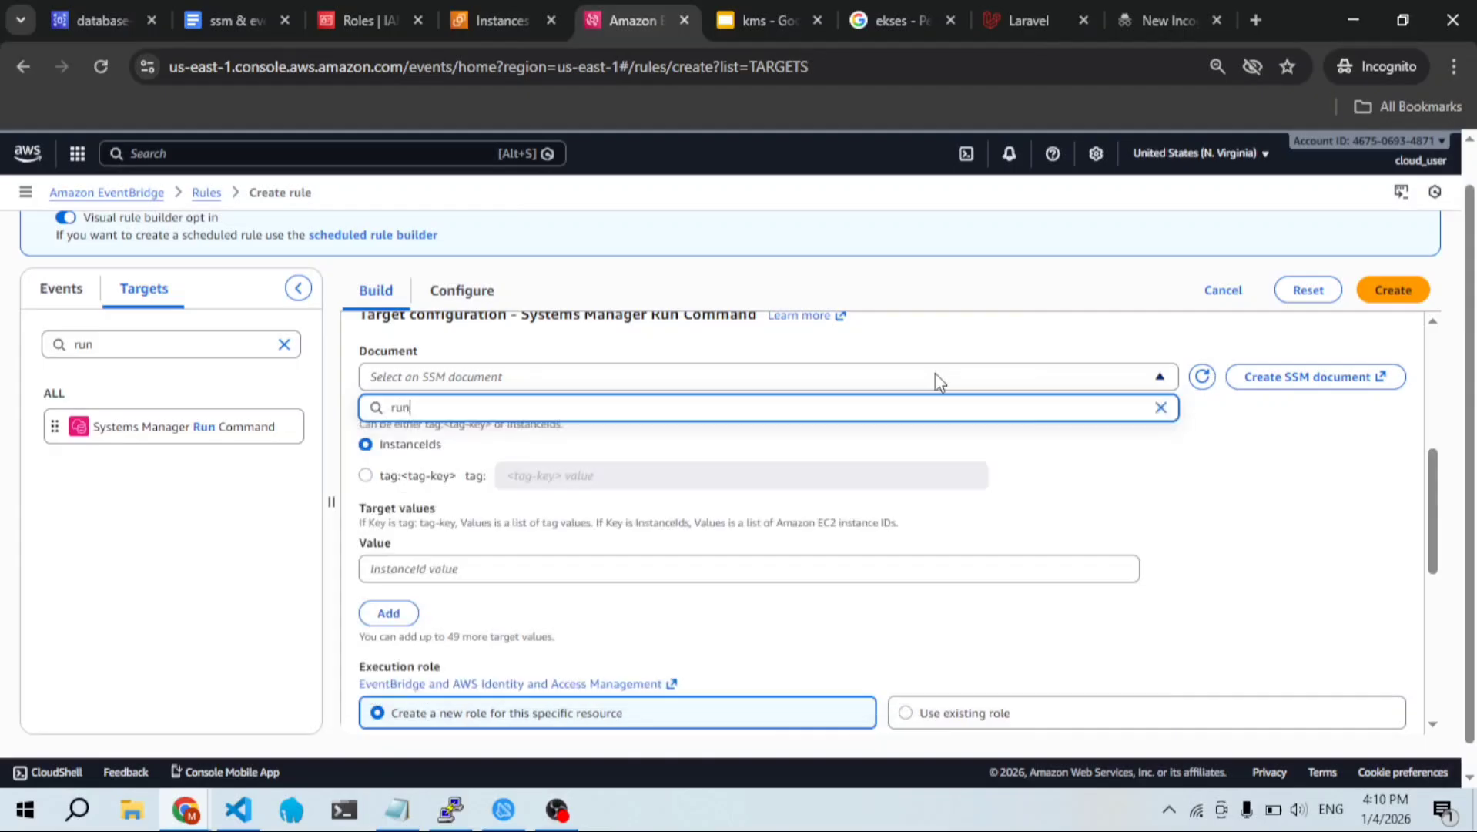
type("sh")
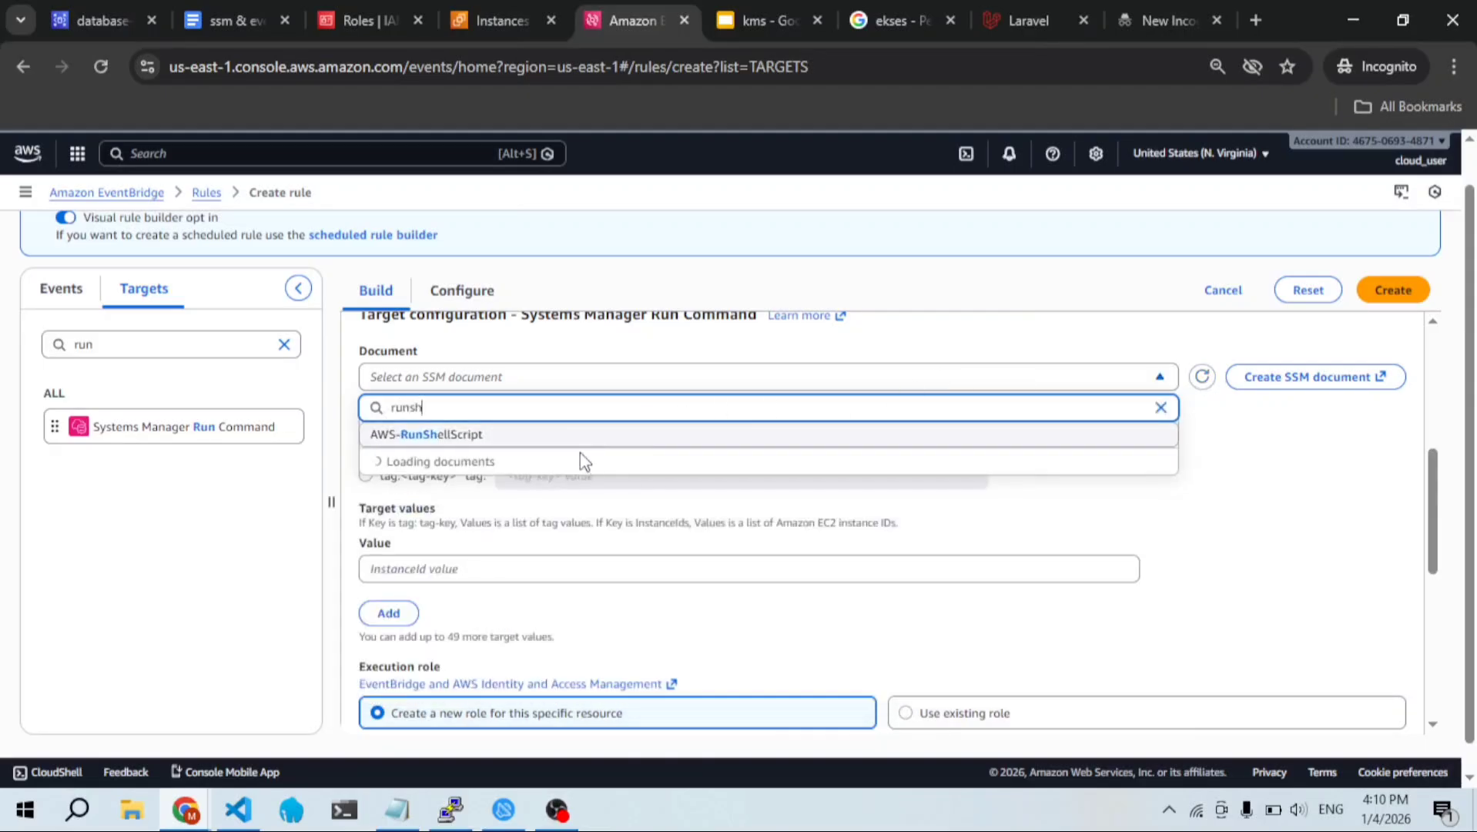
left_click(548, 437)
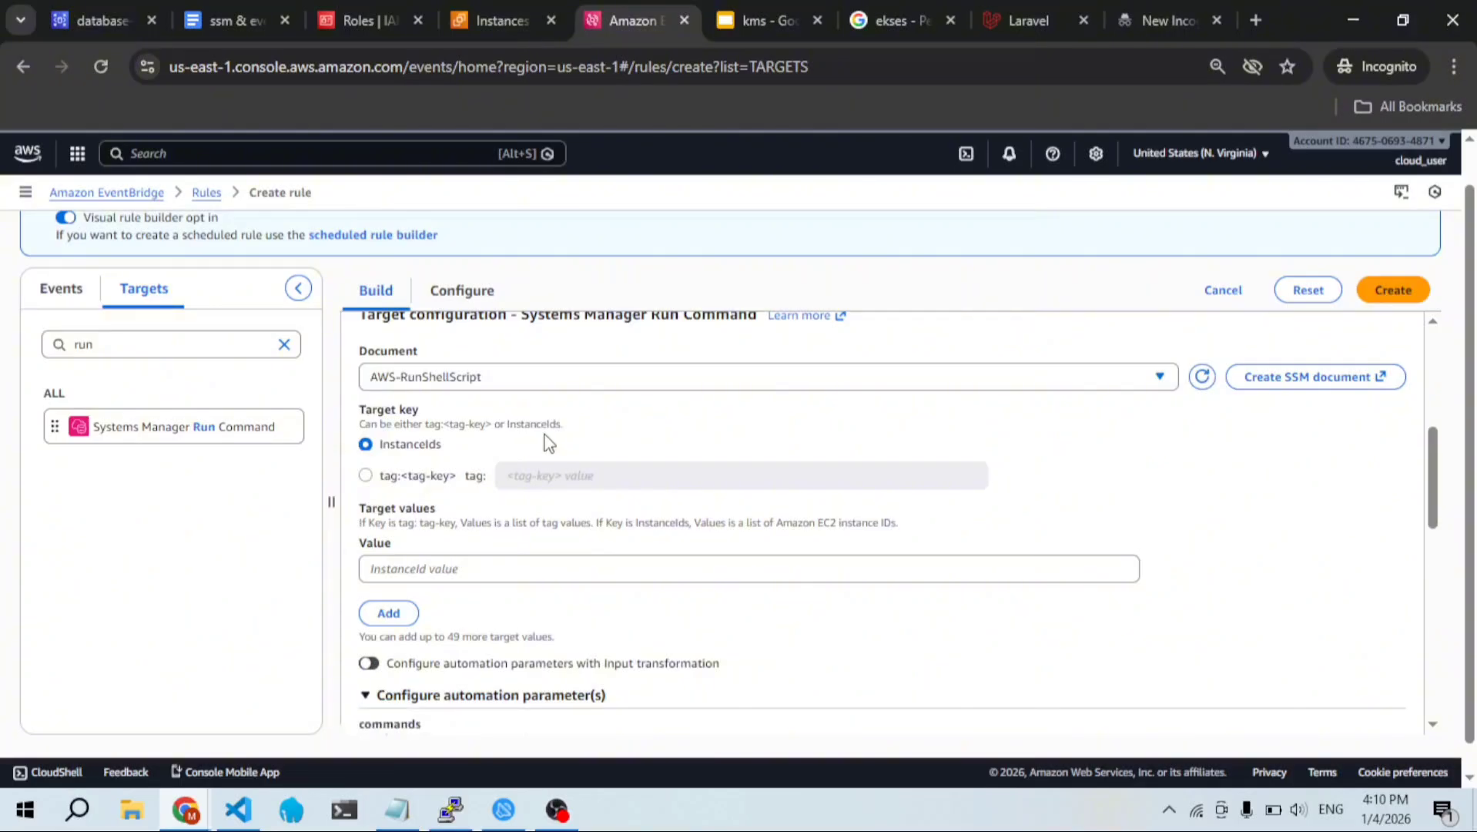
Step: Copy test-server's instance ID from the EC2 instance details and paste it as the InstanceIds target value in the EventBridge rule
scroll(547, 442, "down", 1)
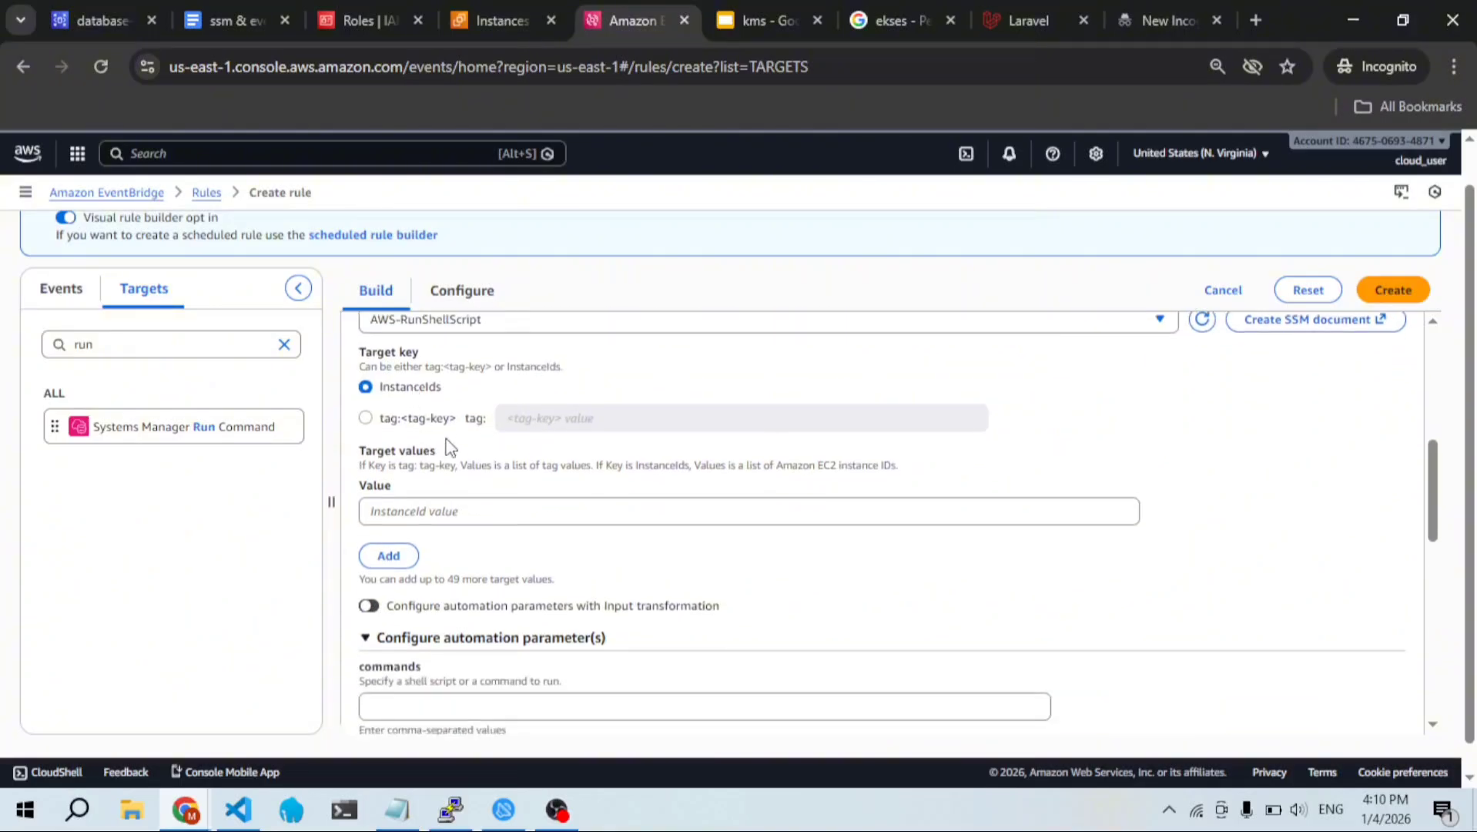
left_click(433, 518)
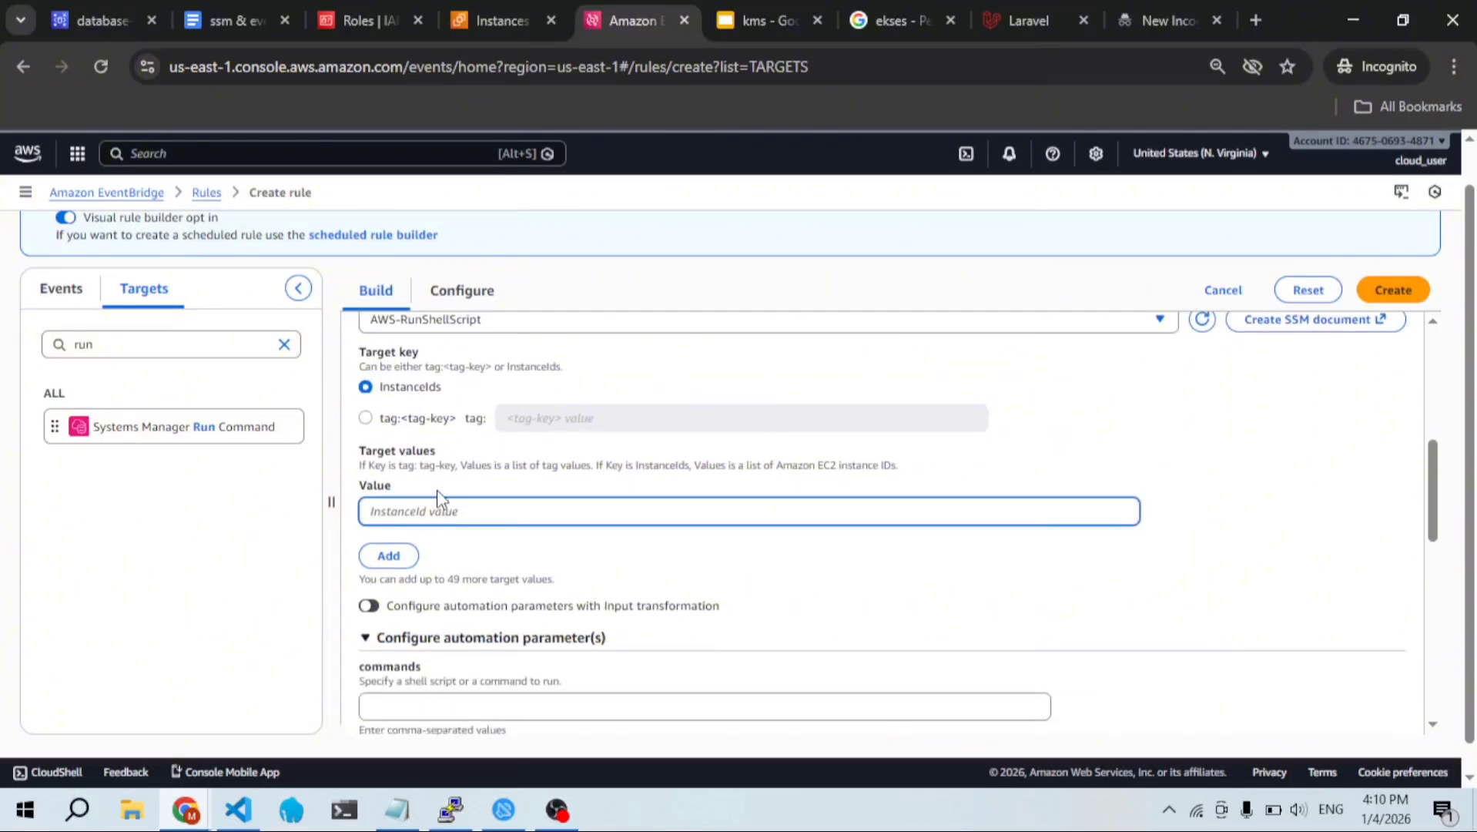
left_click(466, 9)
left_click(1021, 463)
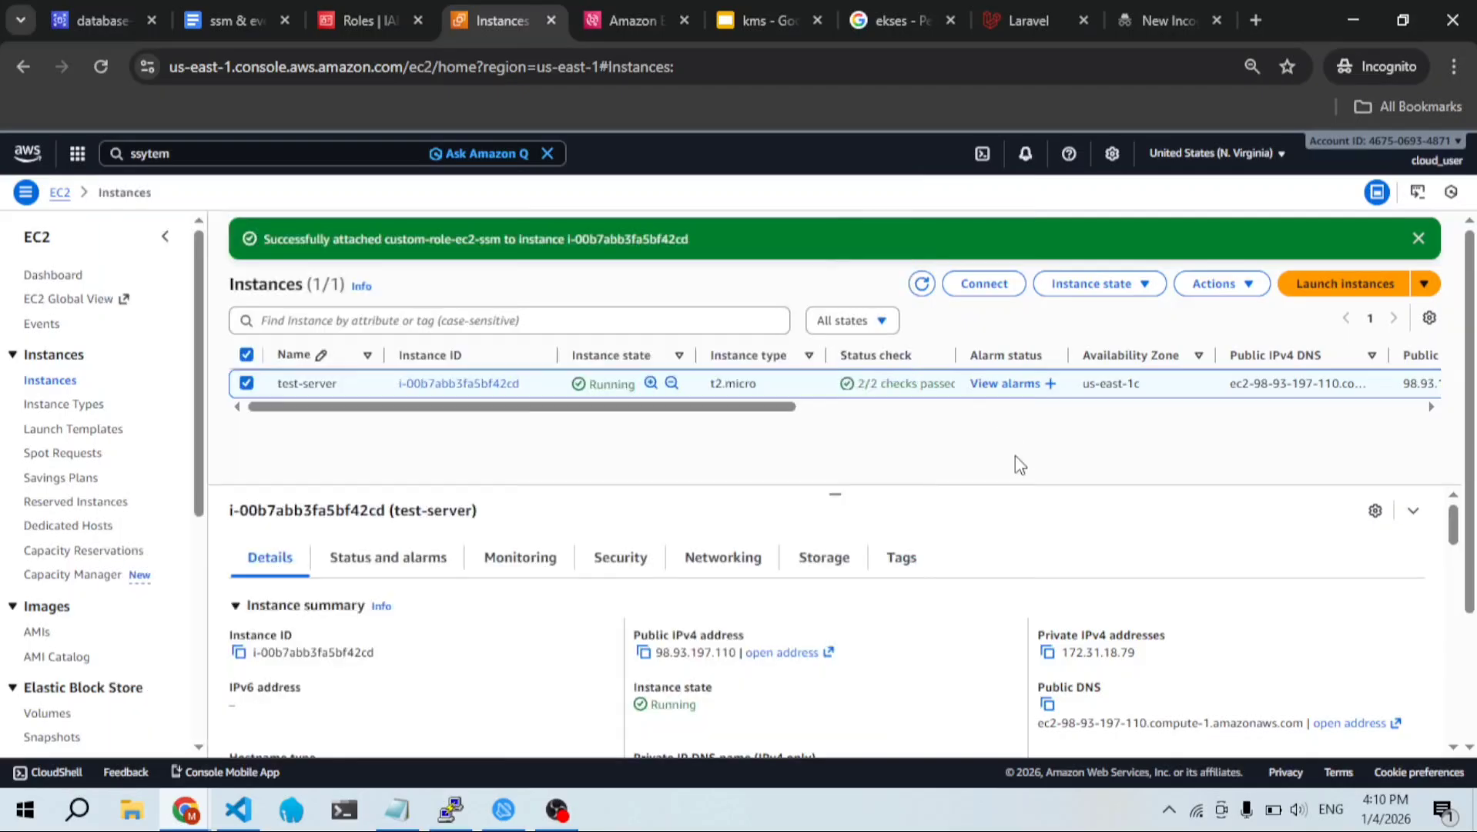
scroll(340, 535, "down", 1)
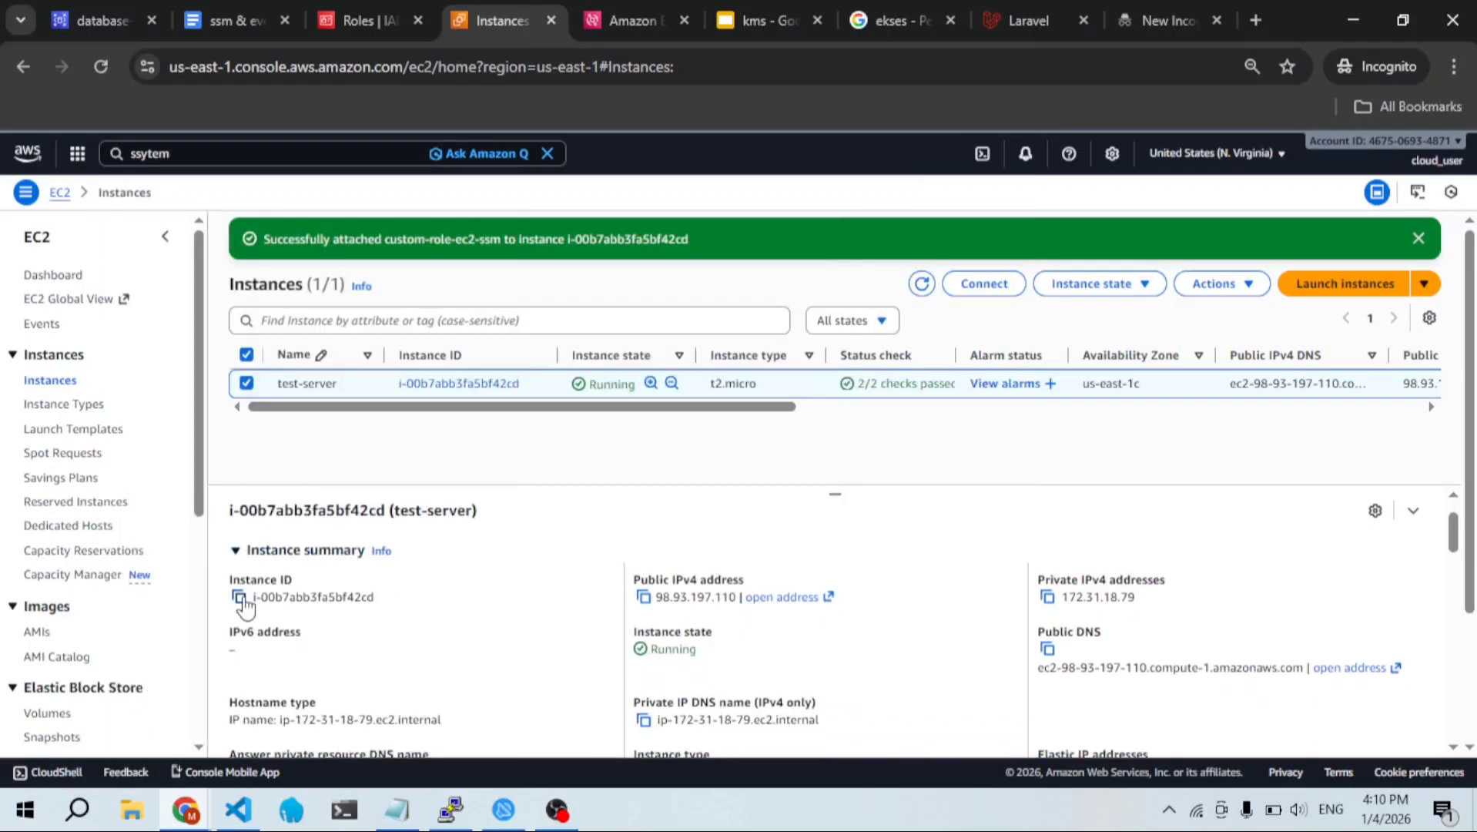
left_click(239, 598)
left_click(665, 10)
key("ctrl+v")
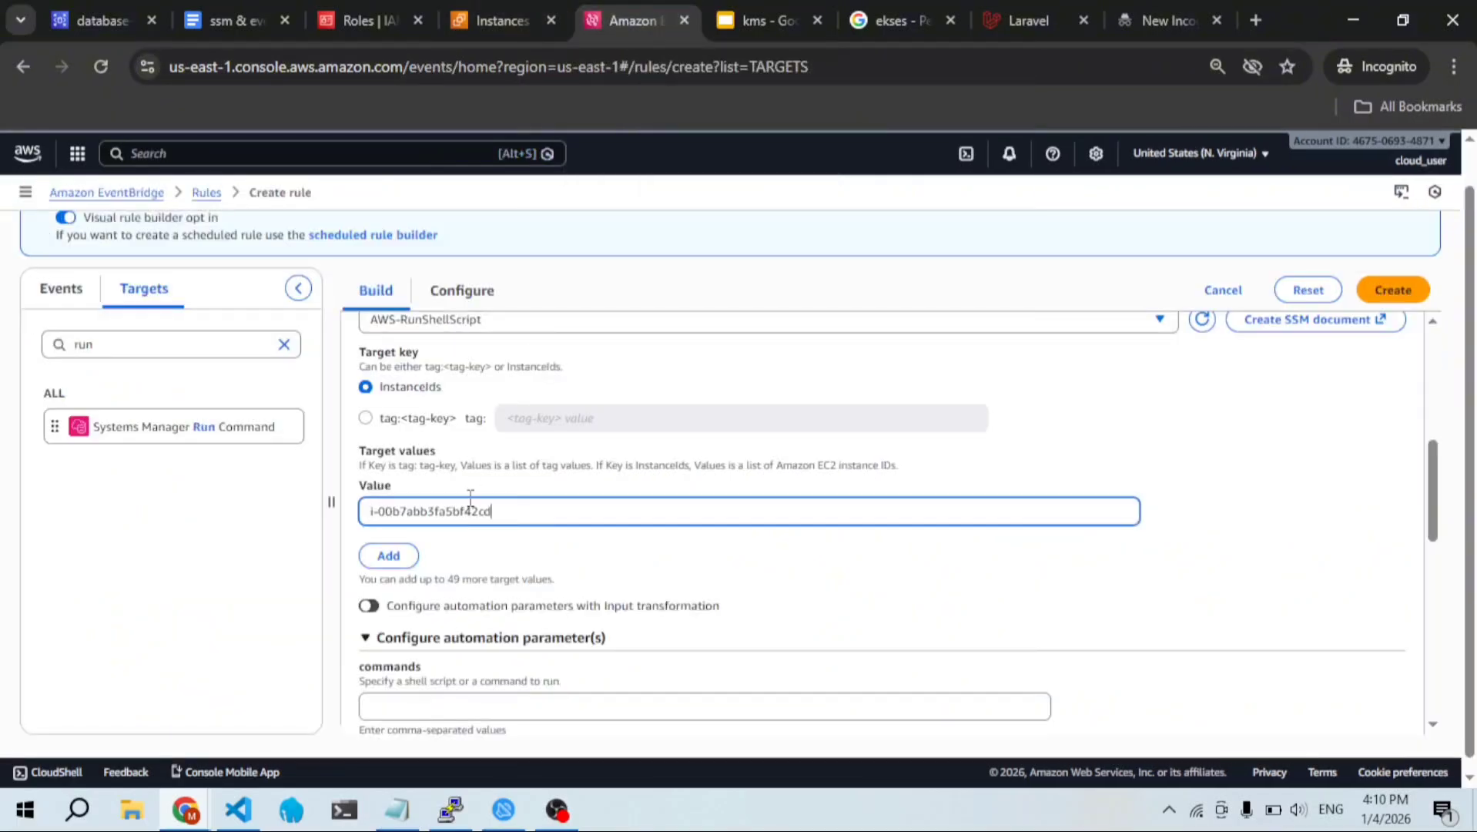
Step: Switch to the ssm & eventbridge document and select the full bash script under item 4, from "#!/bin/bash" through "config:clear"
scroll(470, 499, "down", 3)
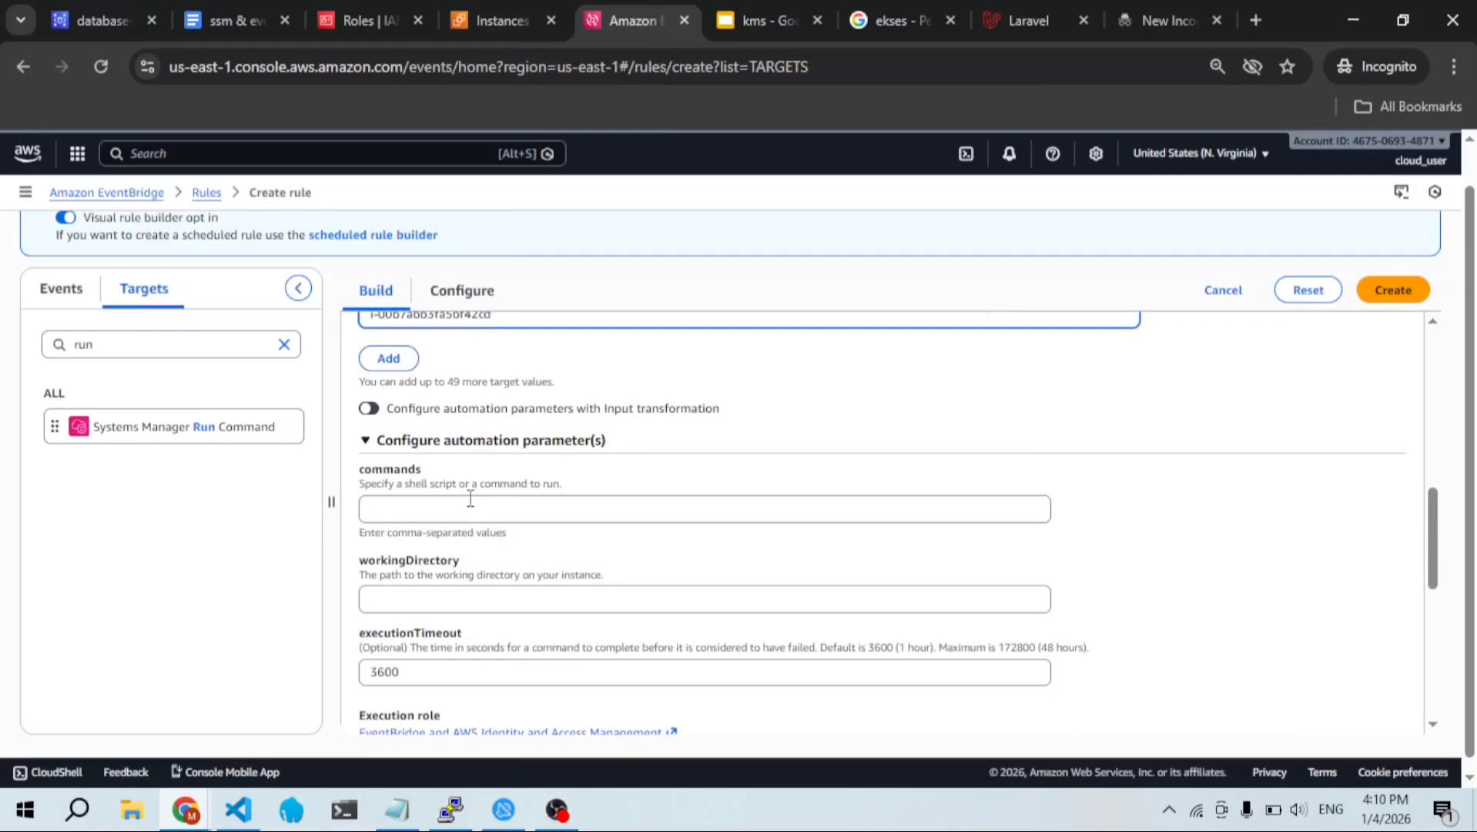
left_click(418, 508)
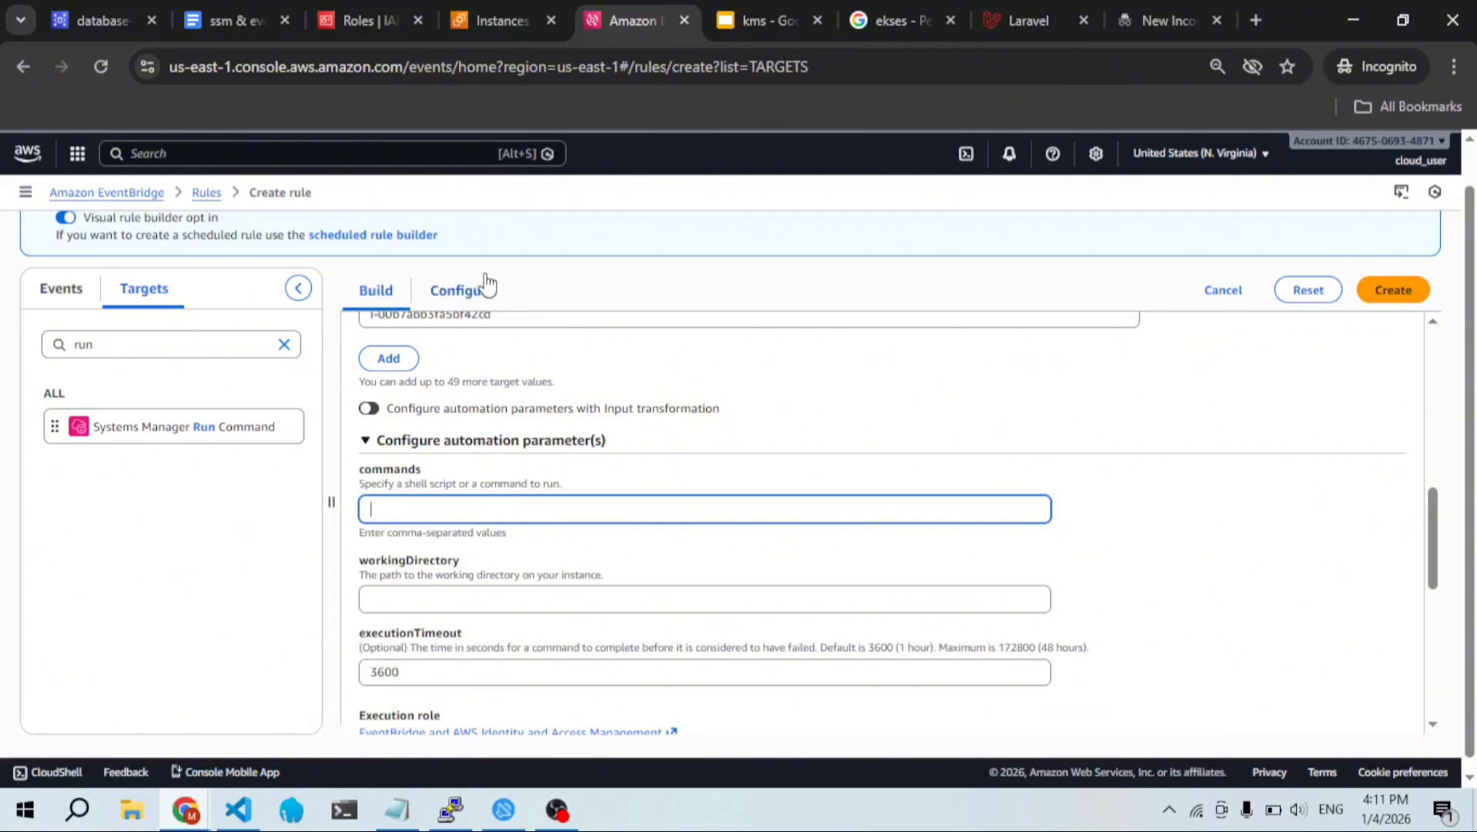
left_click(231, 7)
scroll(425, 382, "down", 1)
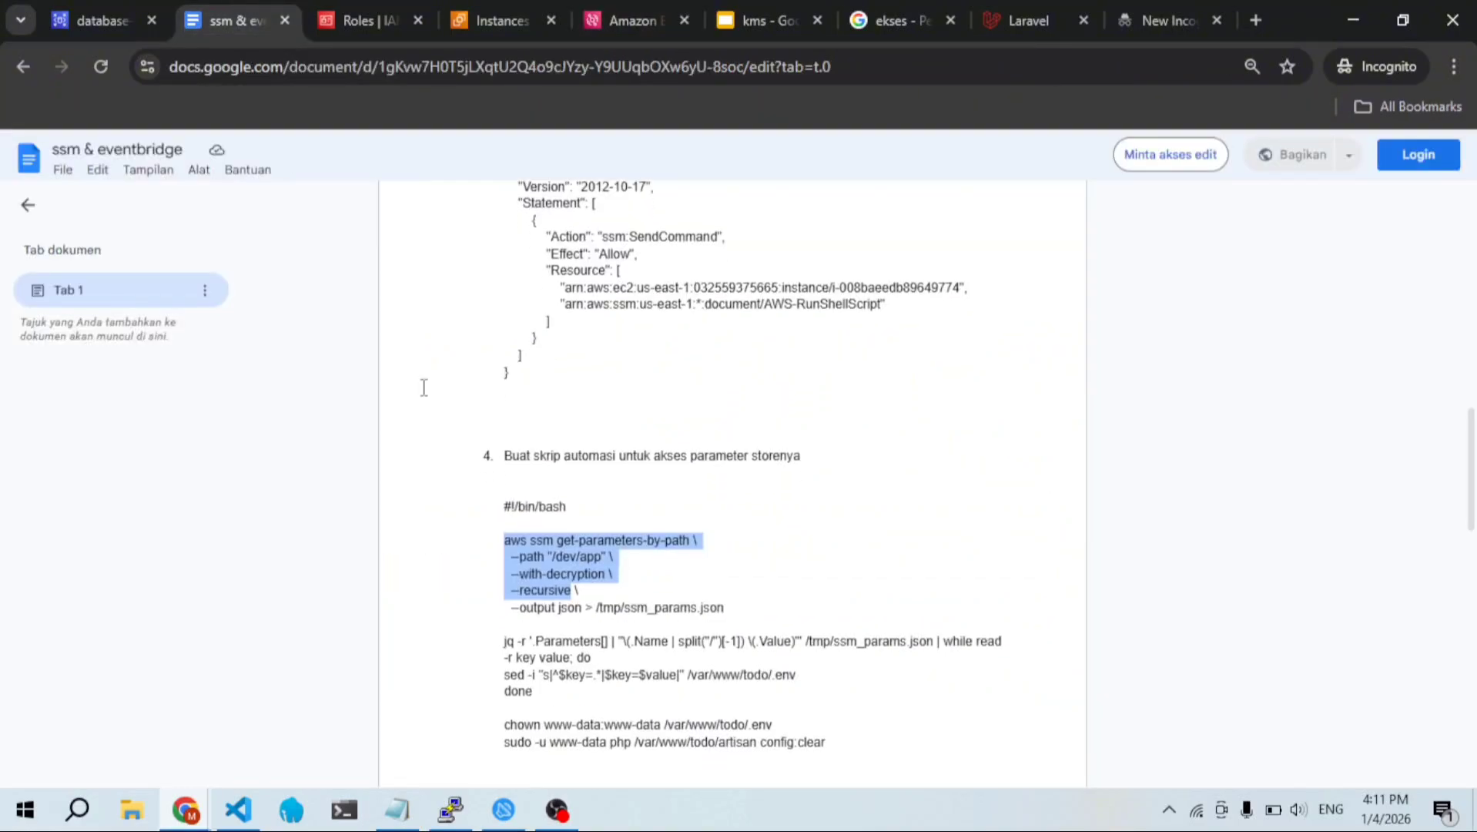
left_click(543, 587)
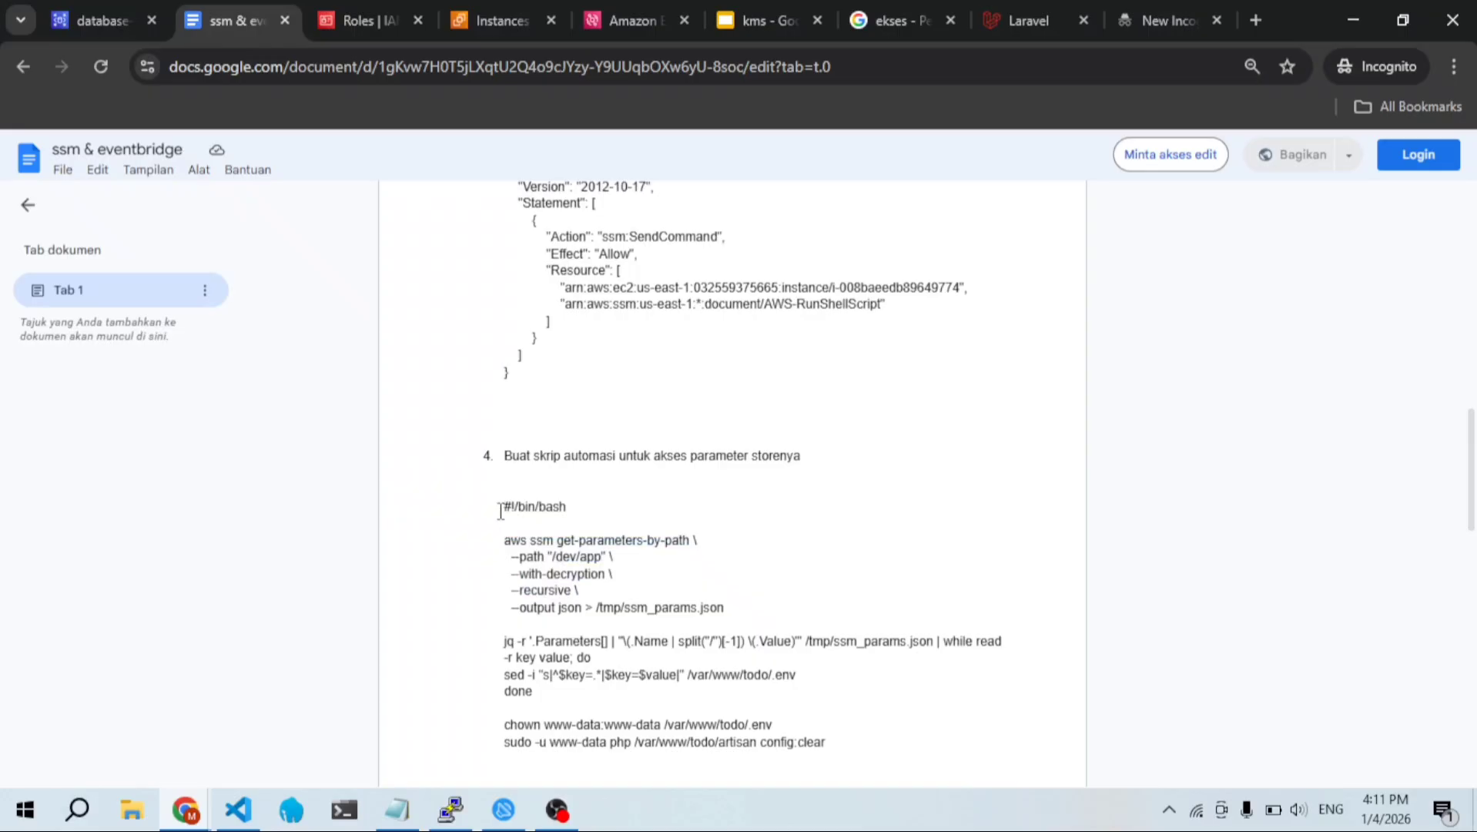
left_click_drag(500, 510, 830, 742)
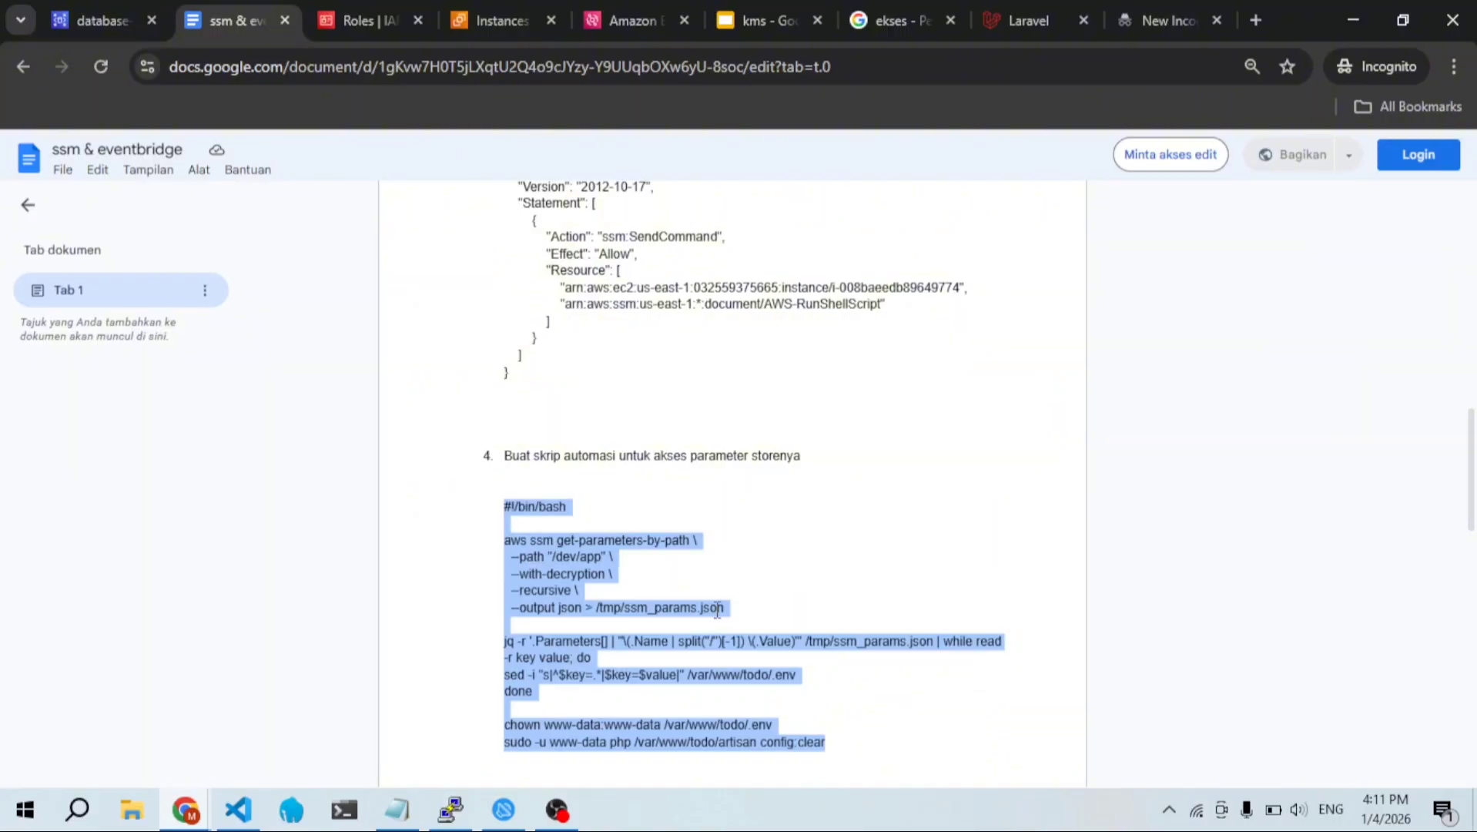
Step: Switch to the PuTTY terminal, quit the pager and clear the screen, and close the session
left_click(451, 809)
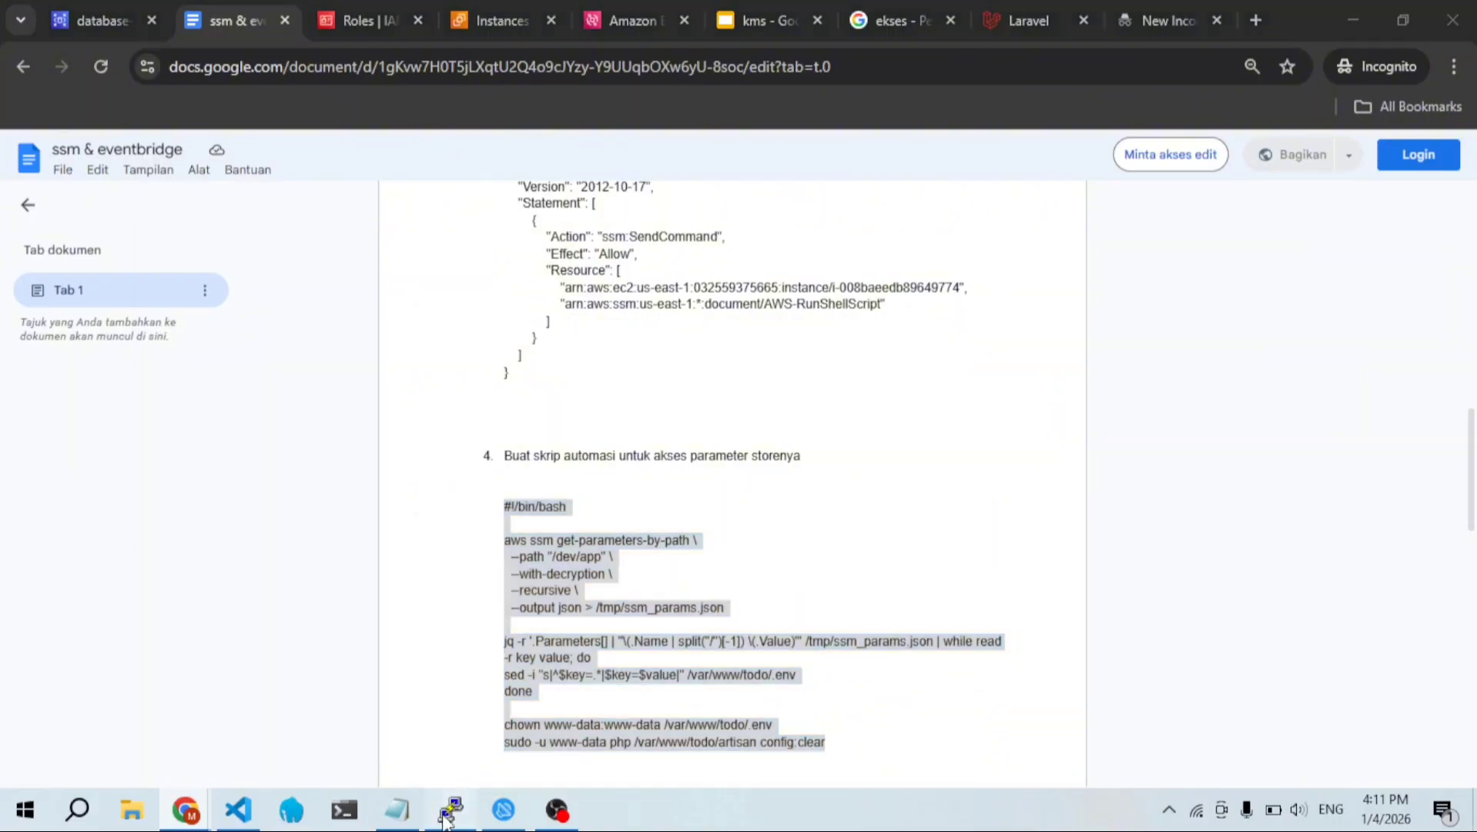
key("q")
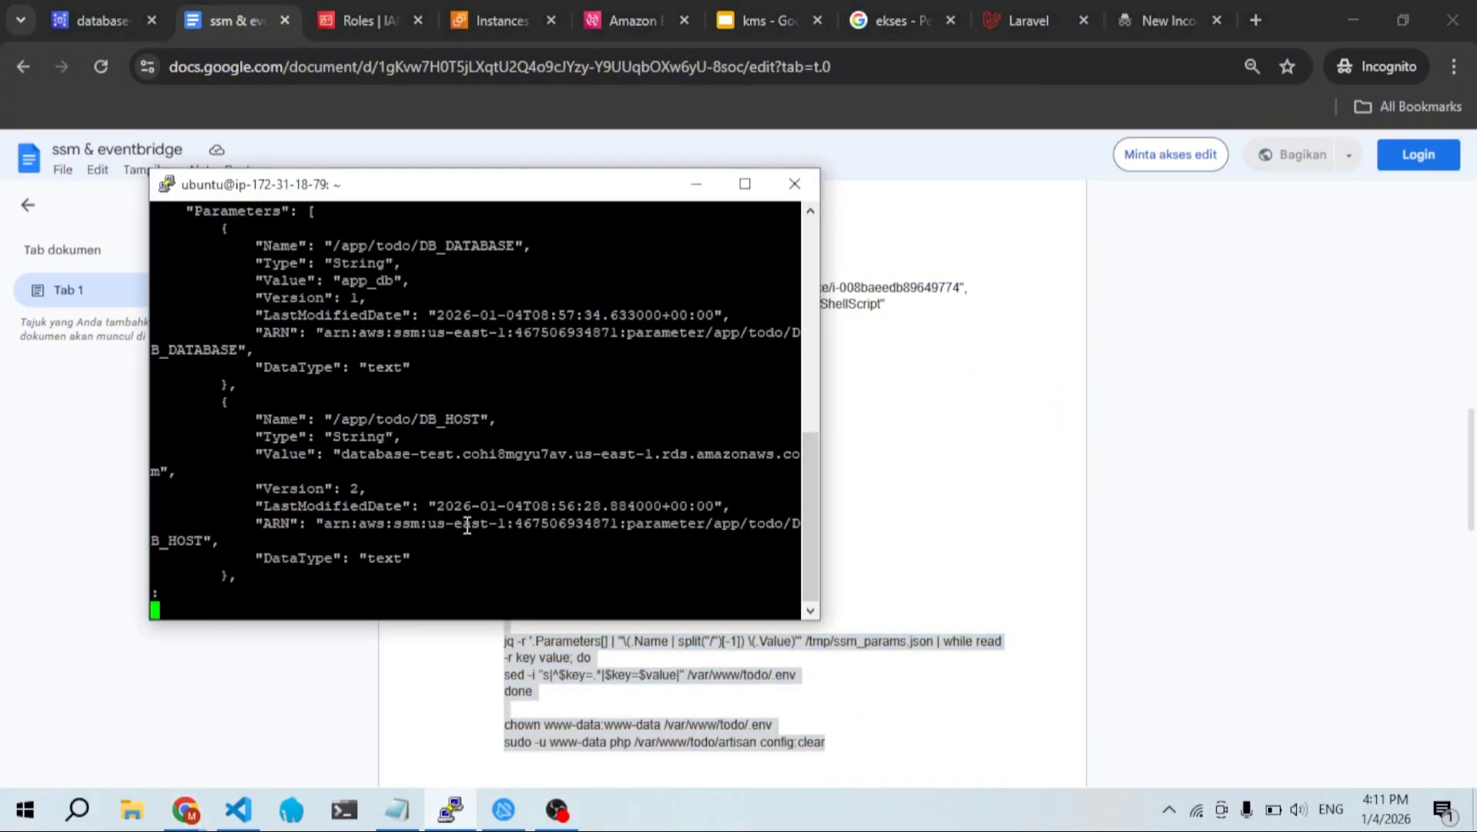
key("ctrl+c")
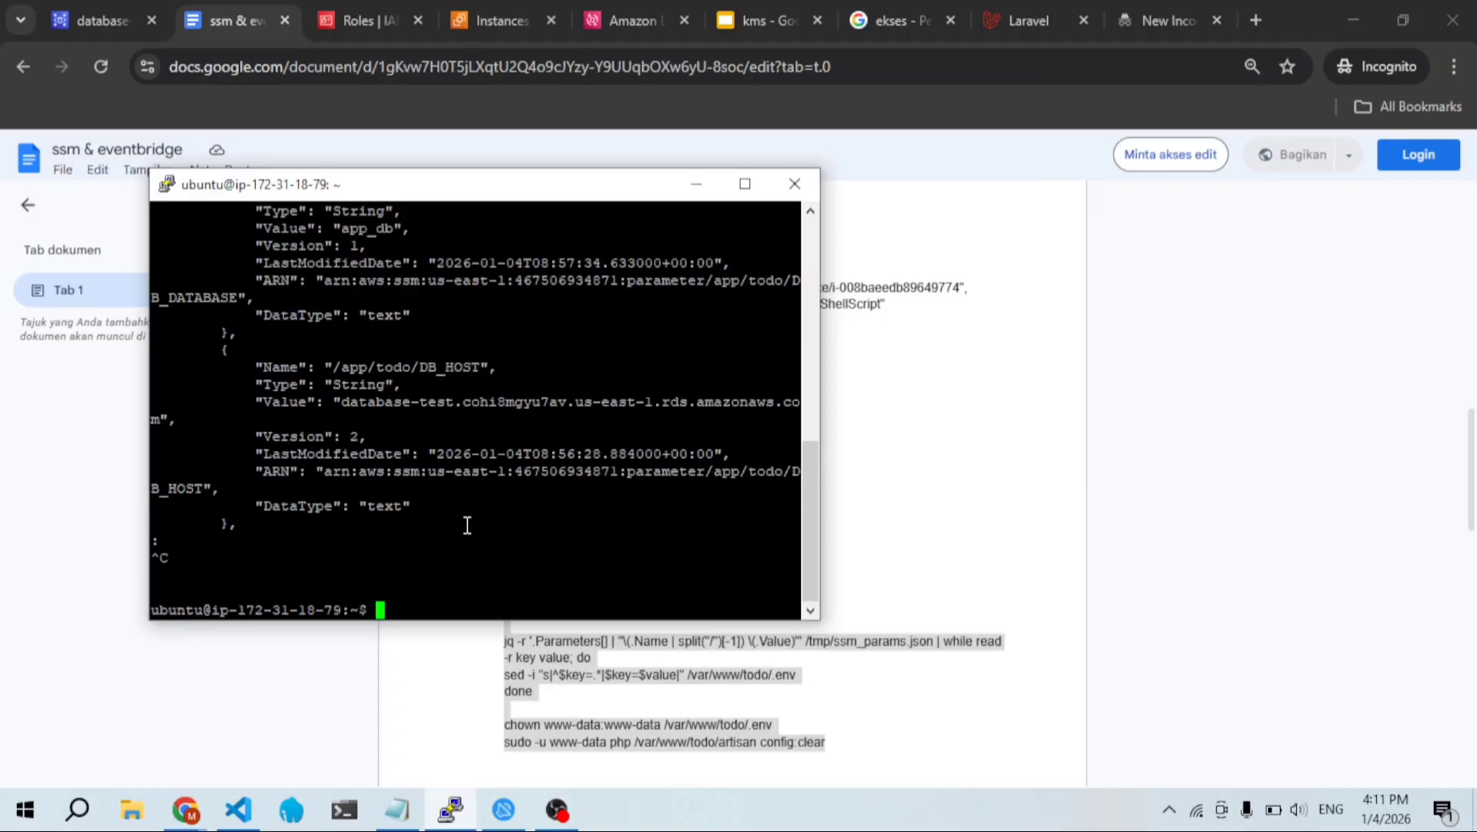
key("ctrl+l")
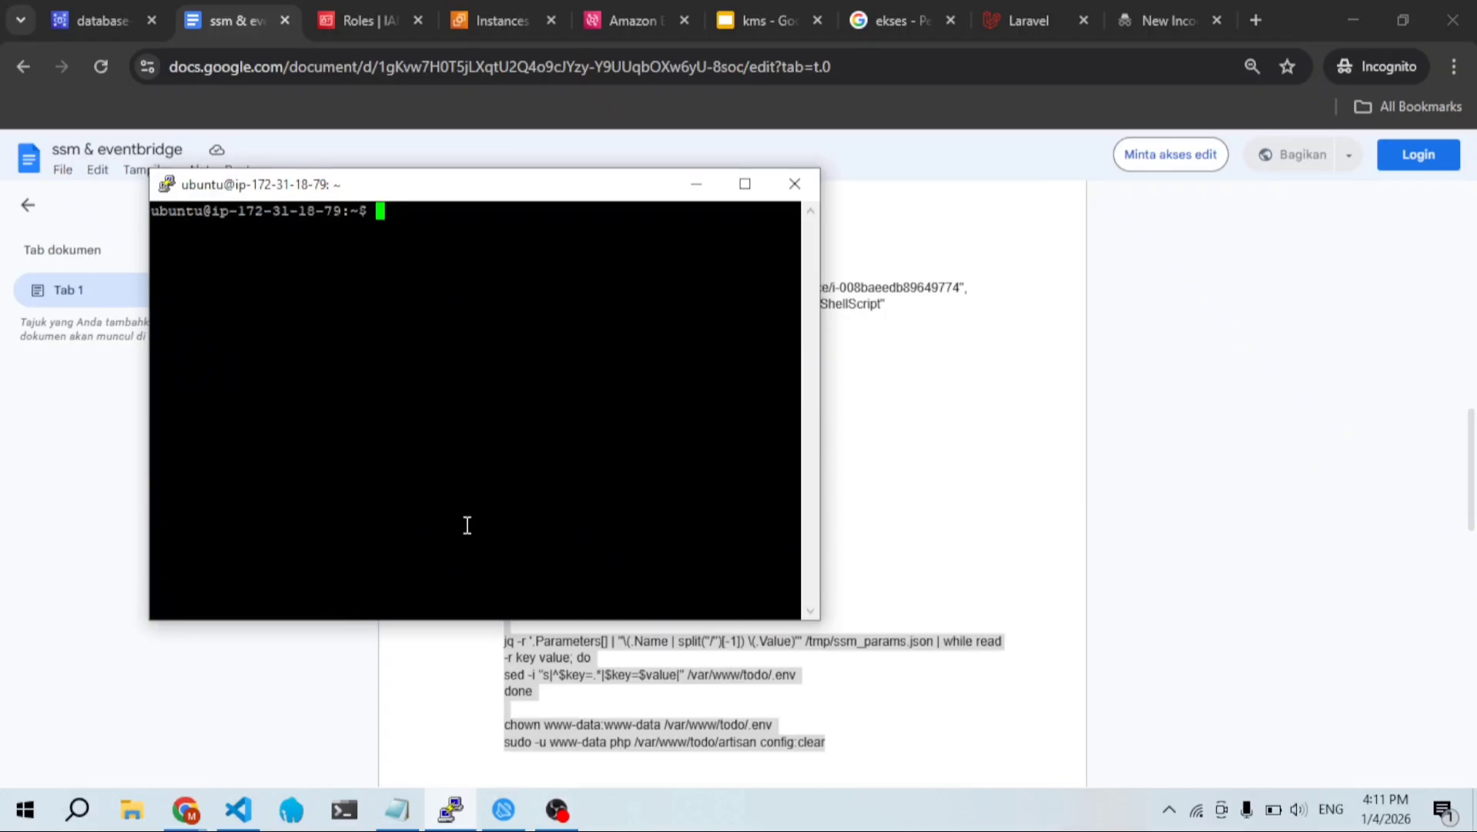
left_click(819, 187)
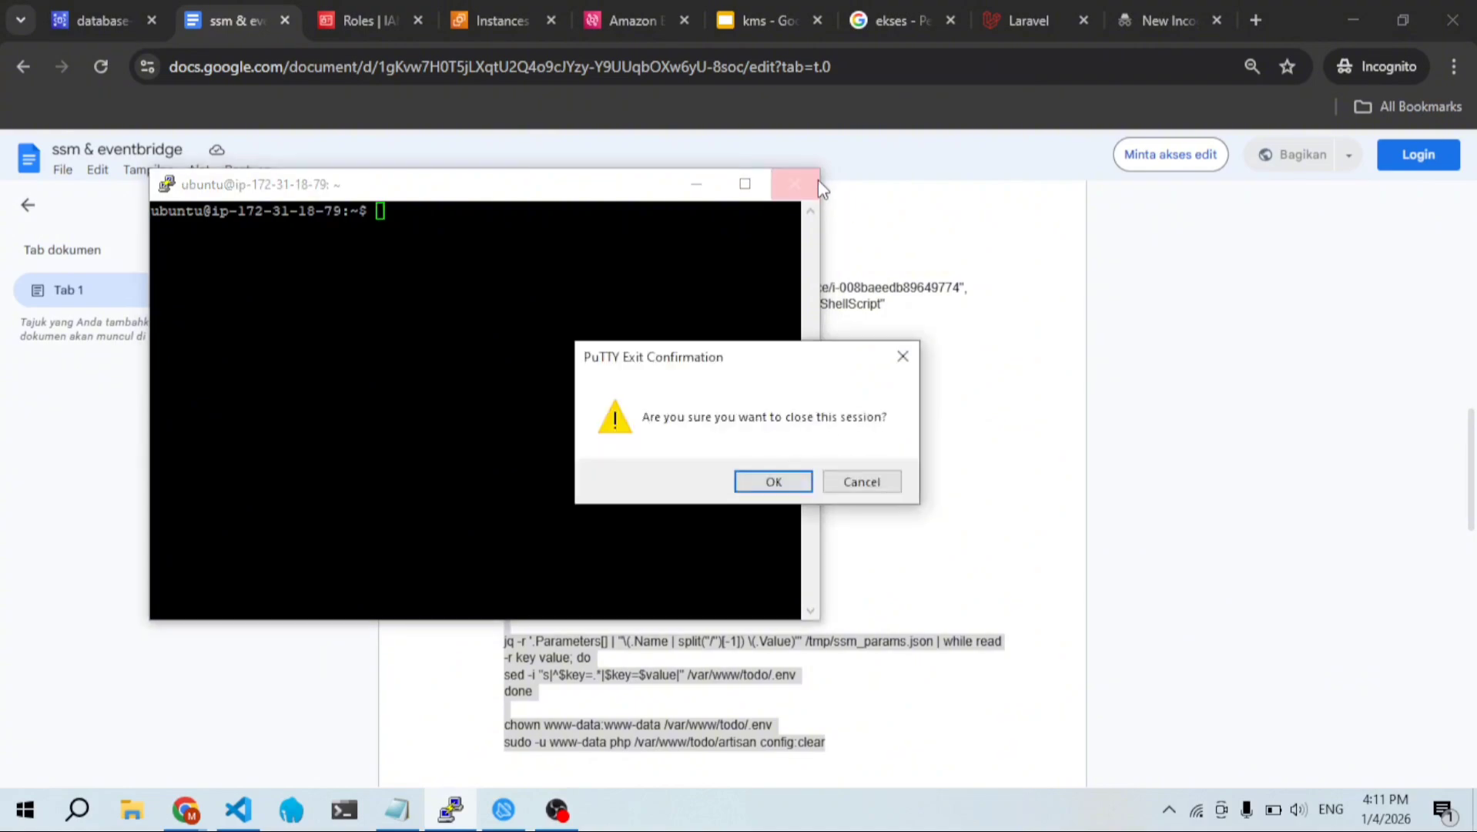
left_click(787, 479)
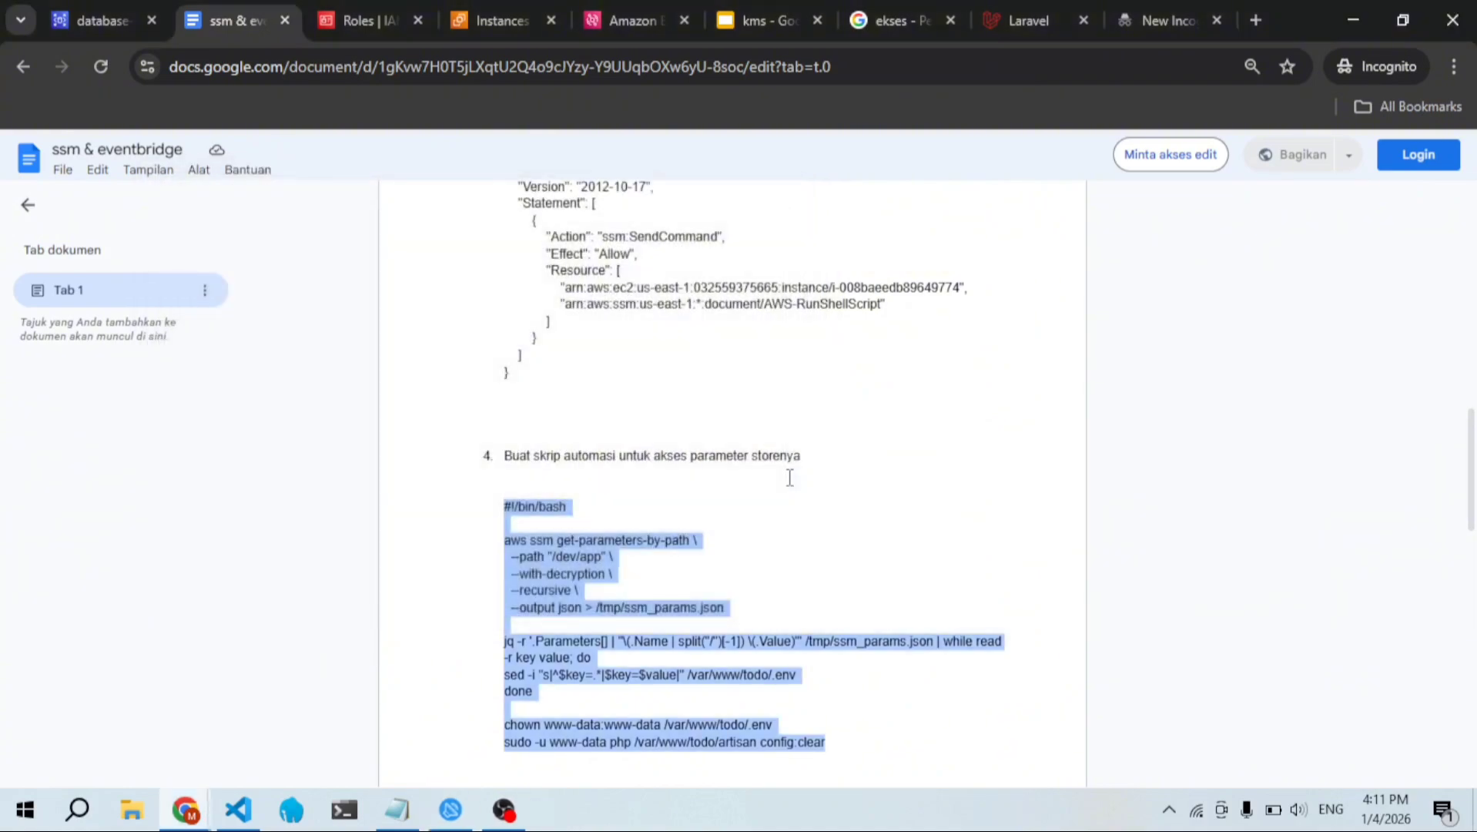
Step: Launch PuTTY and enter test-server's public IPv4 address, copied from its EC2 instance details, as the host name
key("super")
type("putt")
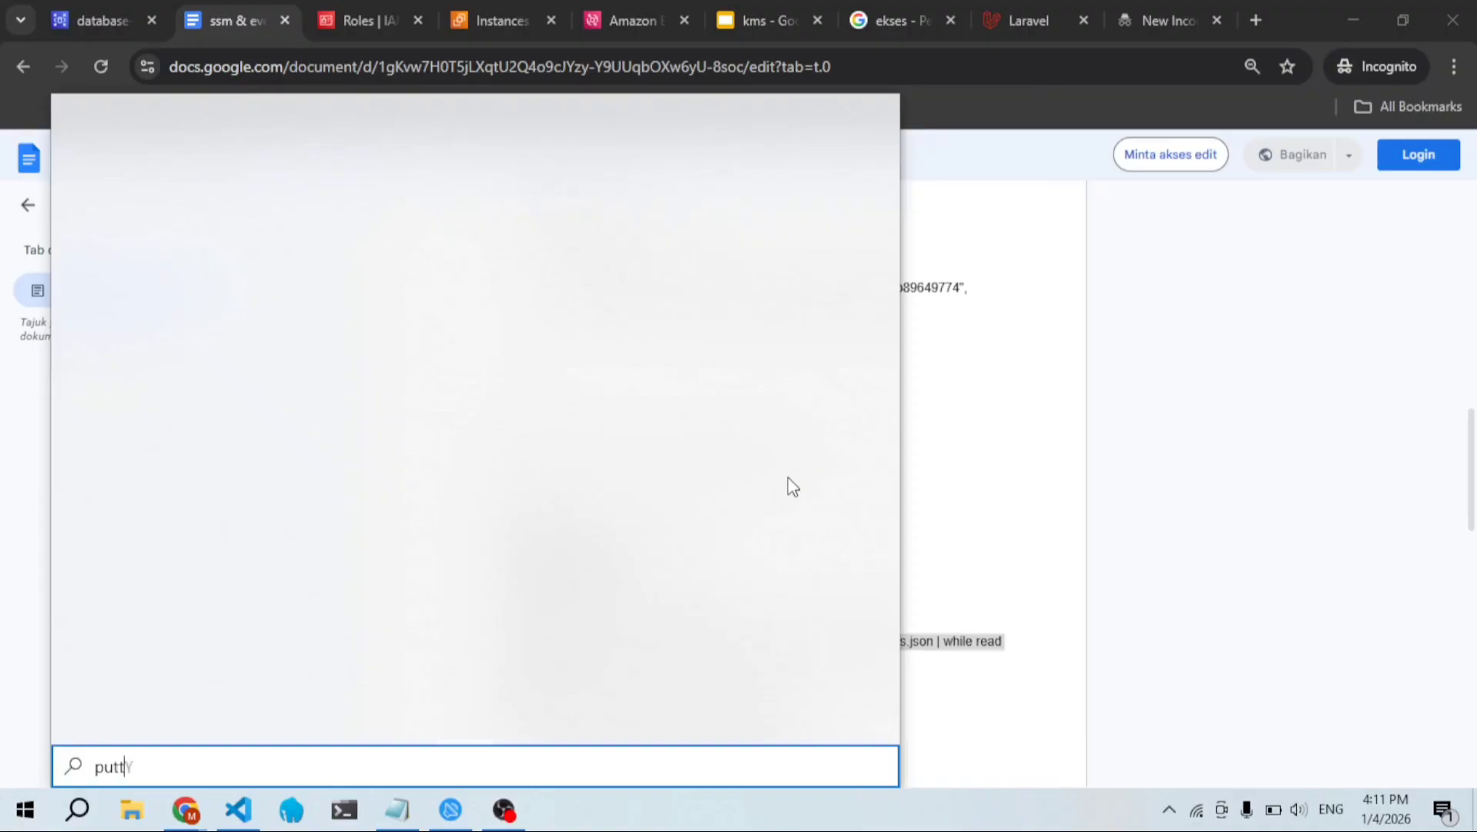
key("Return")
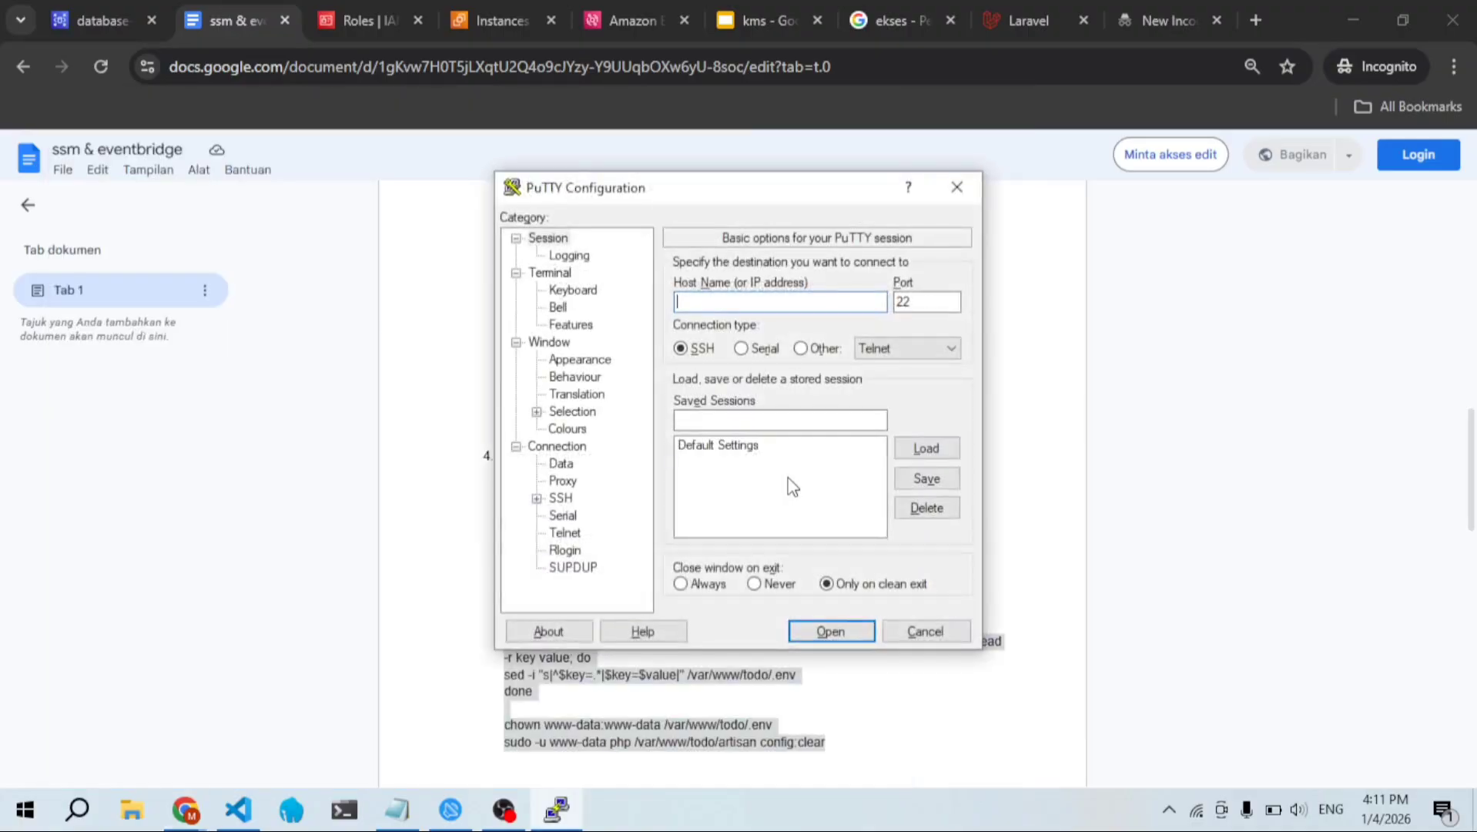
left_click(493, 16)
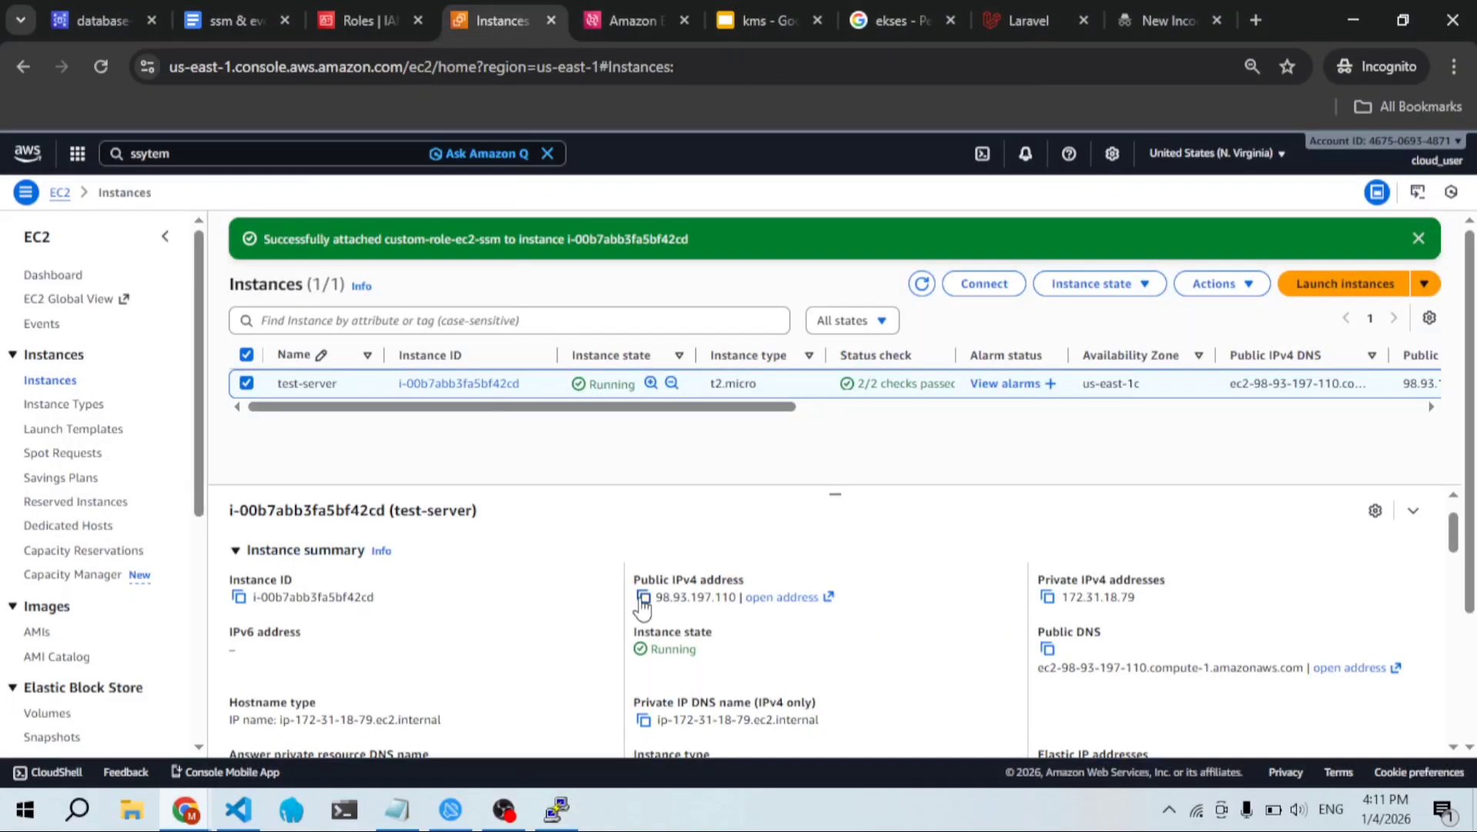
left_click(642, 598)
key("alt+Tab")
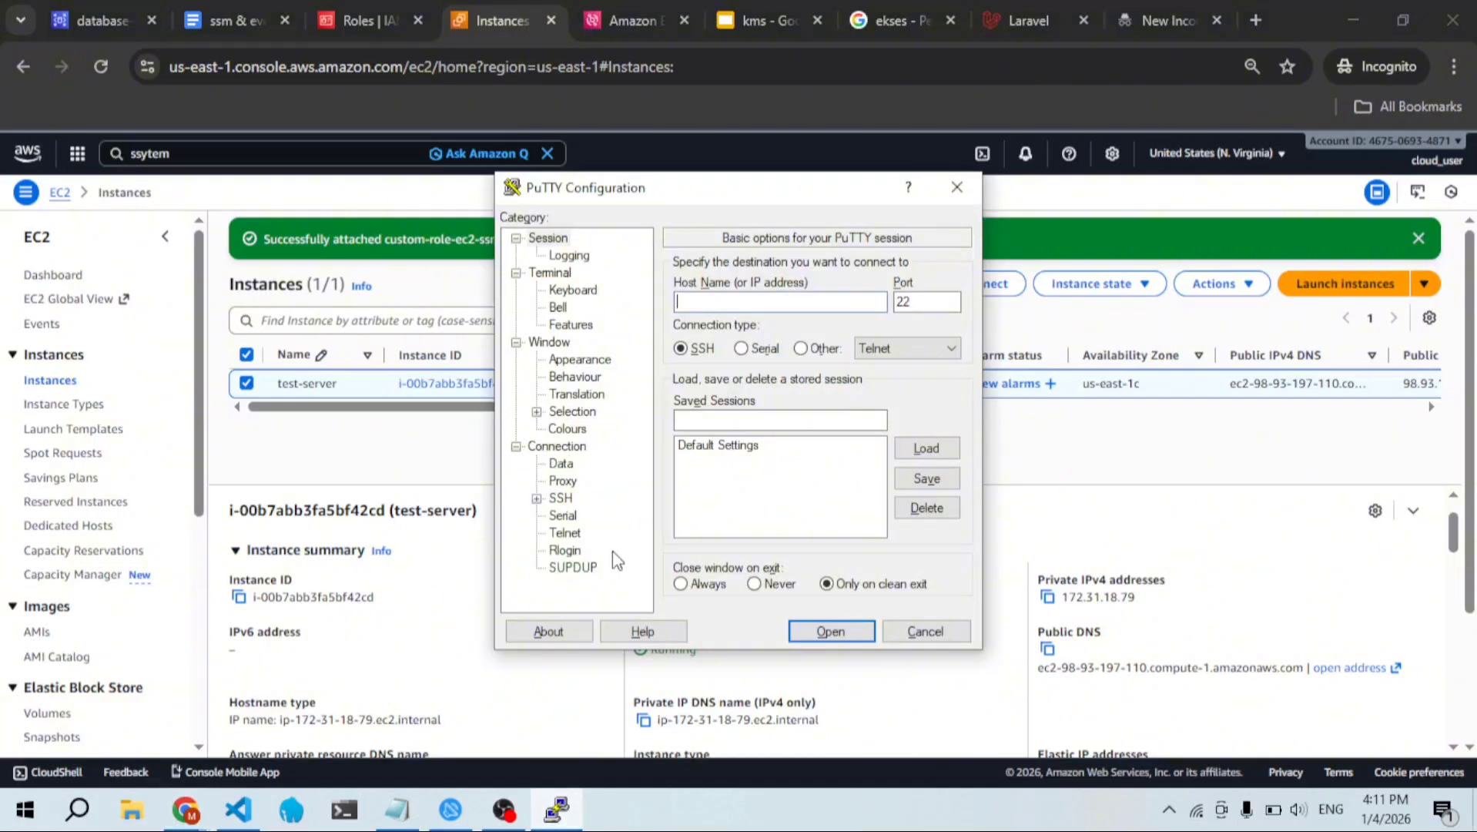
key("ctrl+v")
Step: Set the private key file for SSH authentication to "test-key (1)" from the Downloads folder
left_click(537, 497)
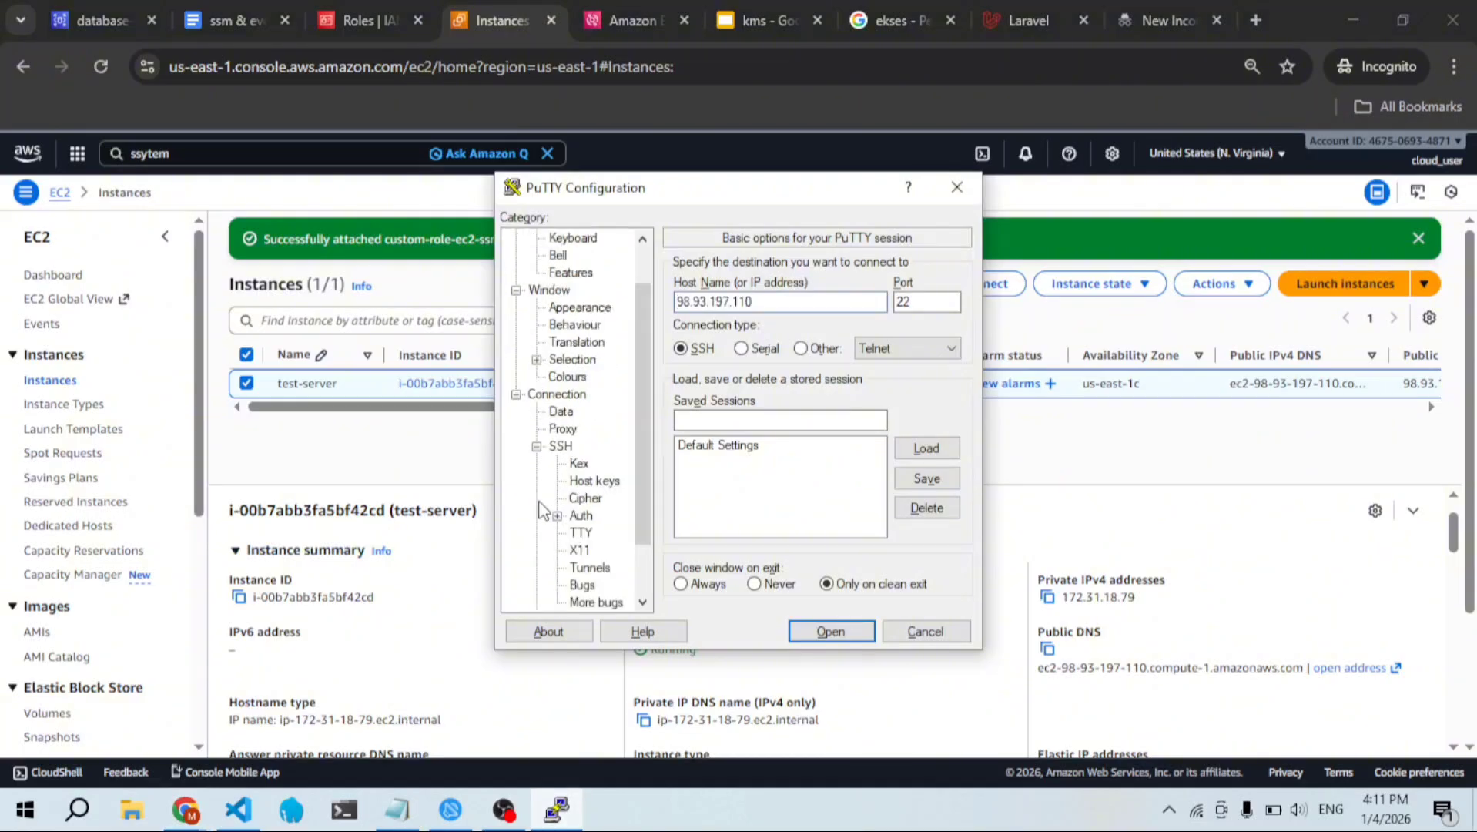
left_click(582, 516)
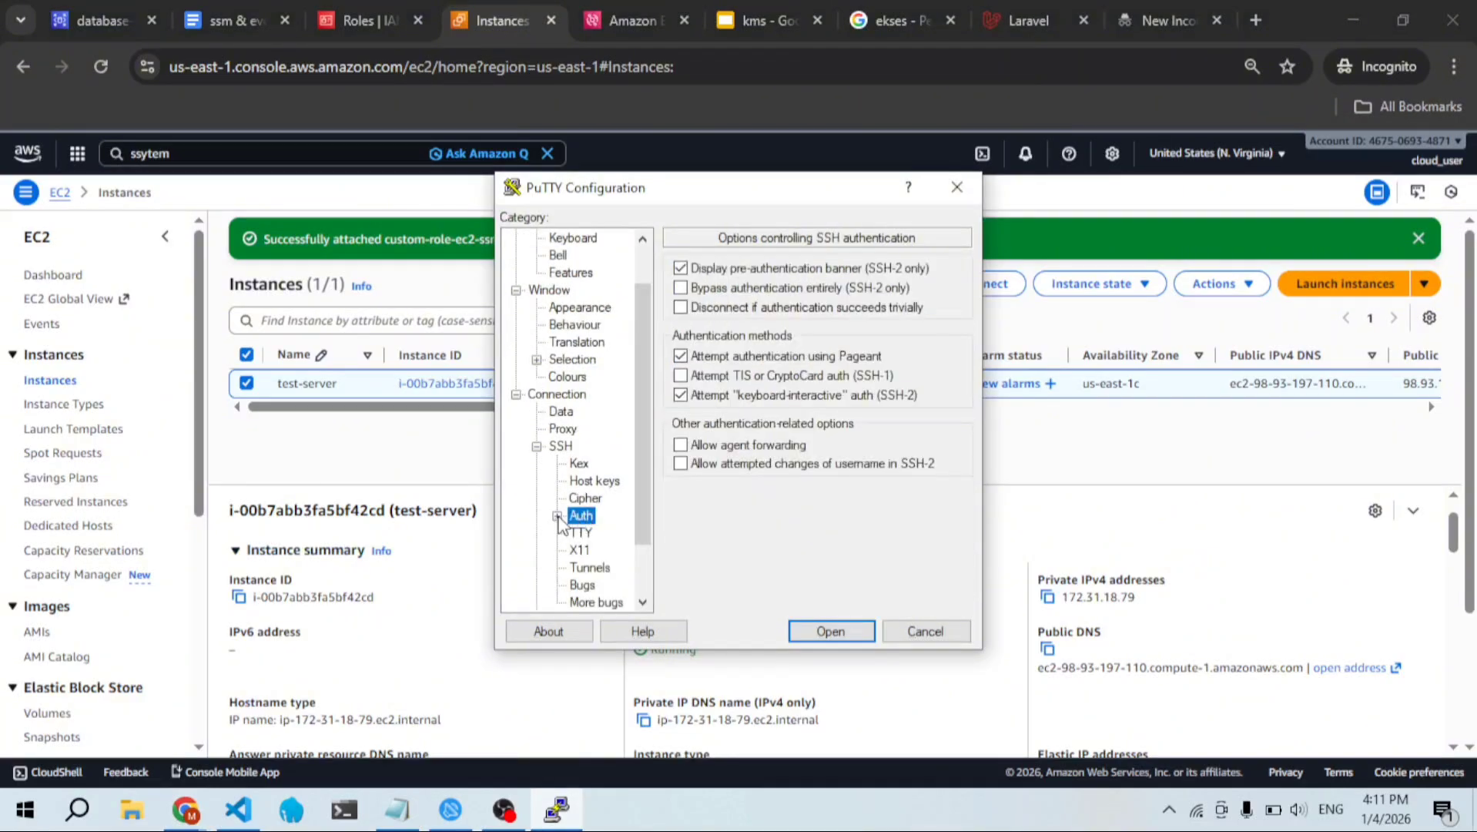
left_click(558, 517)
left_click(608, 533)
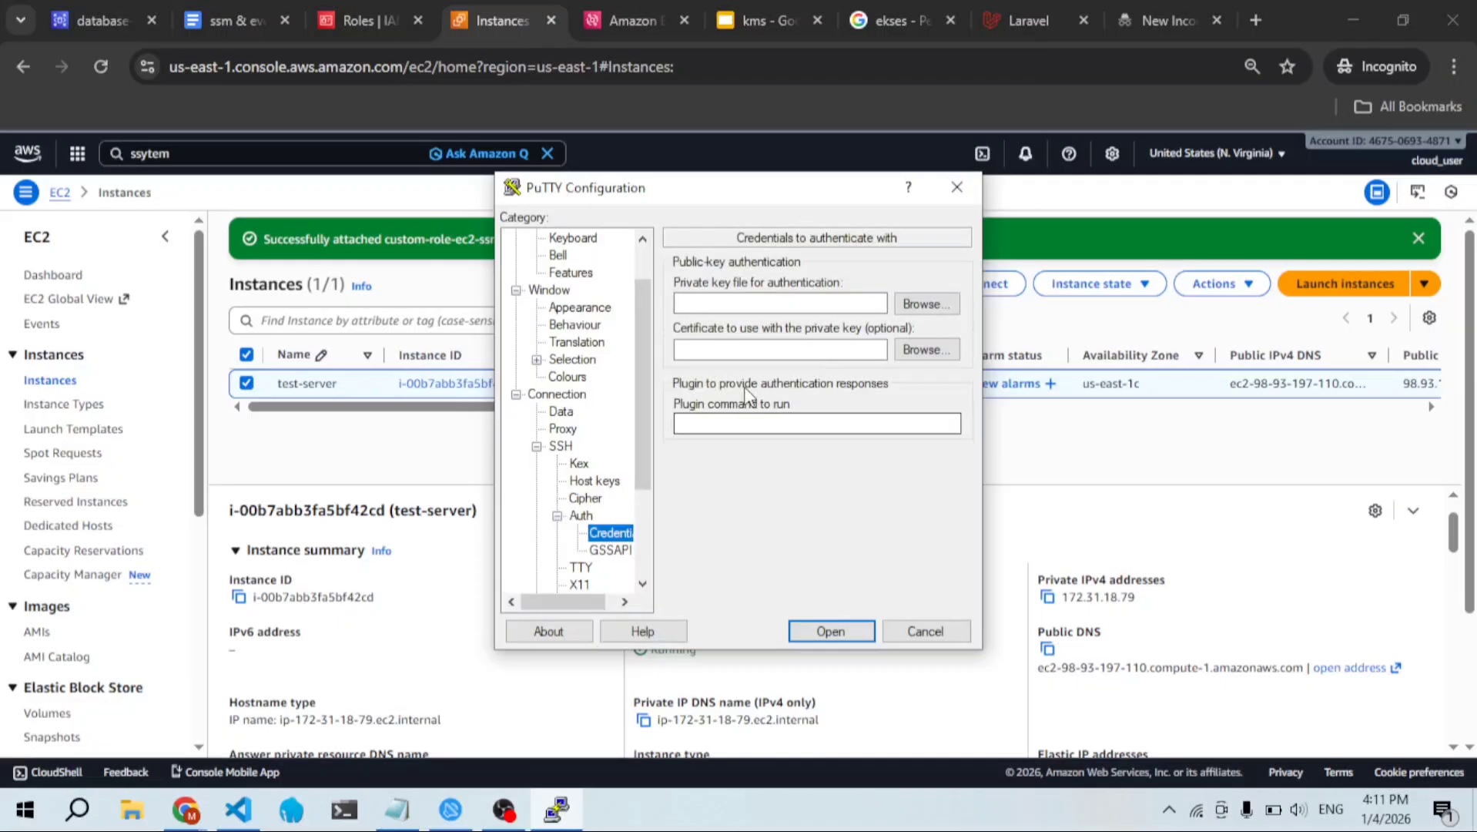
left_click(929, 303)
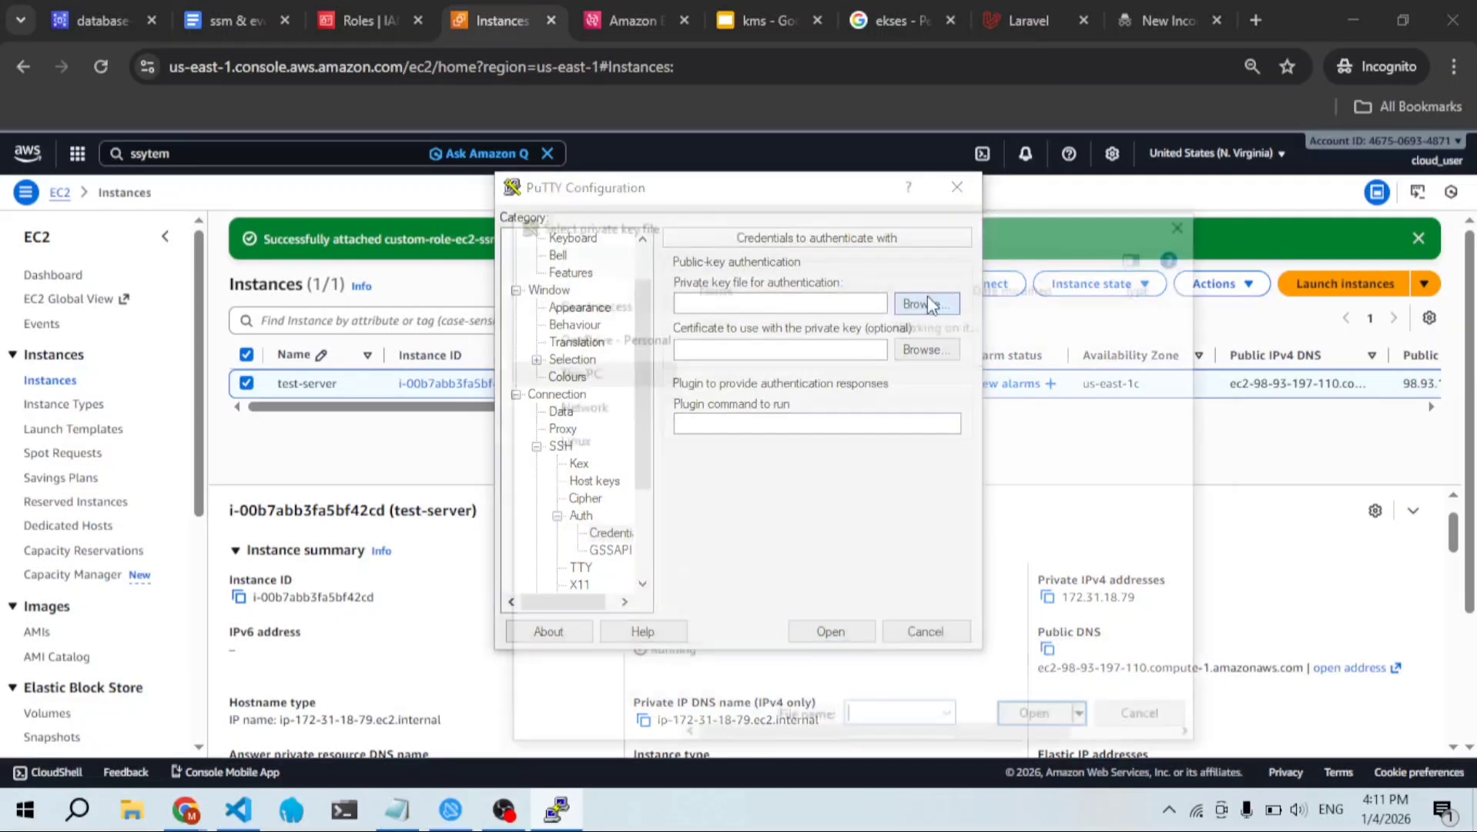
left_click(823, 387)
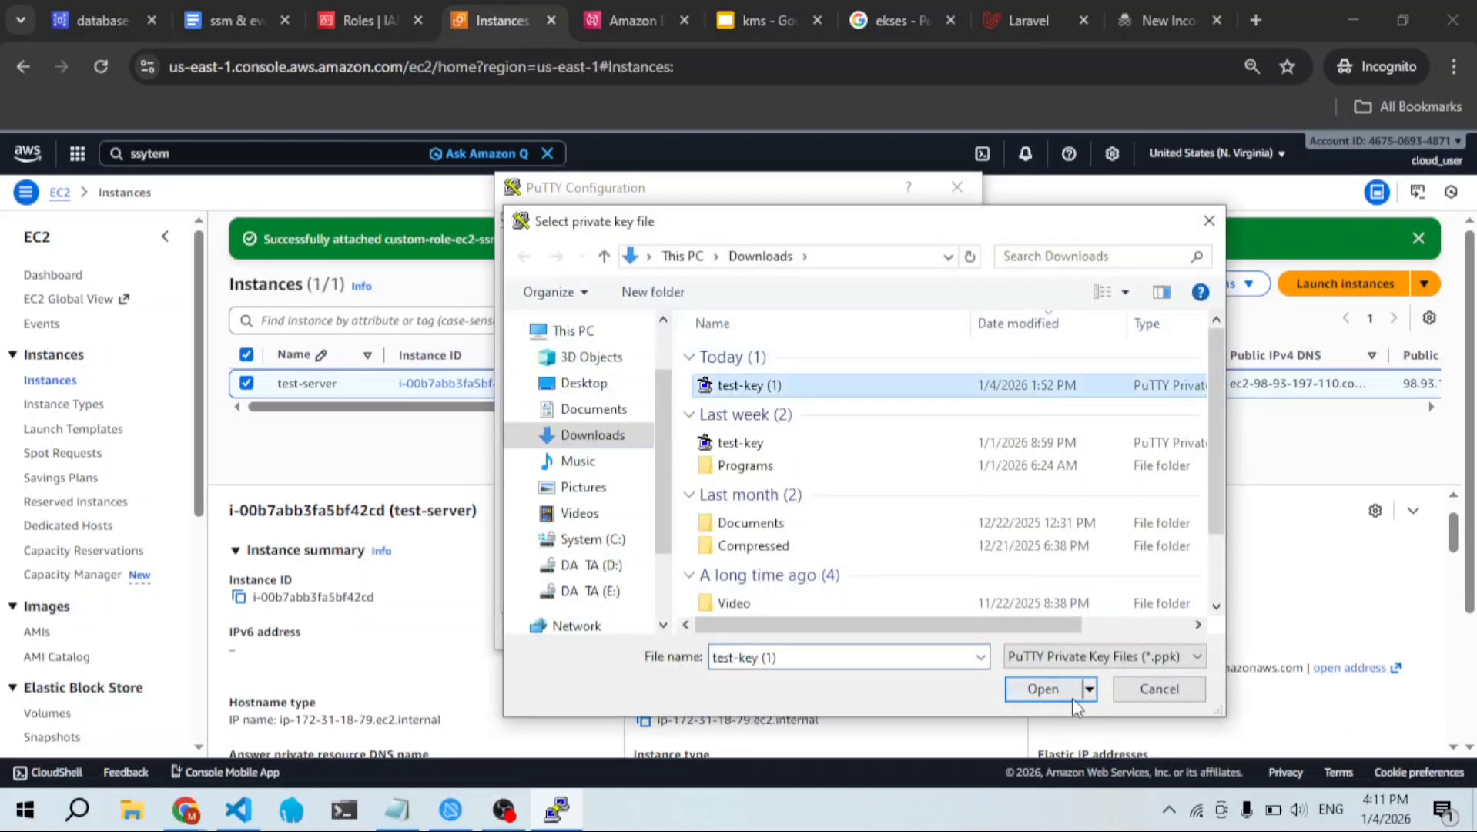
left_click(1044, 688)
Step: Open the SSH session to test-server, log in as ubuntu, and clear the terminal screen
left_click(832, 630)
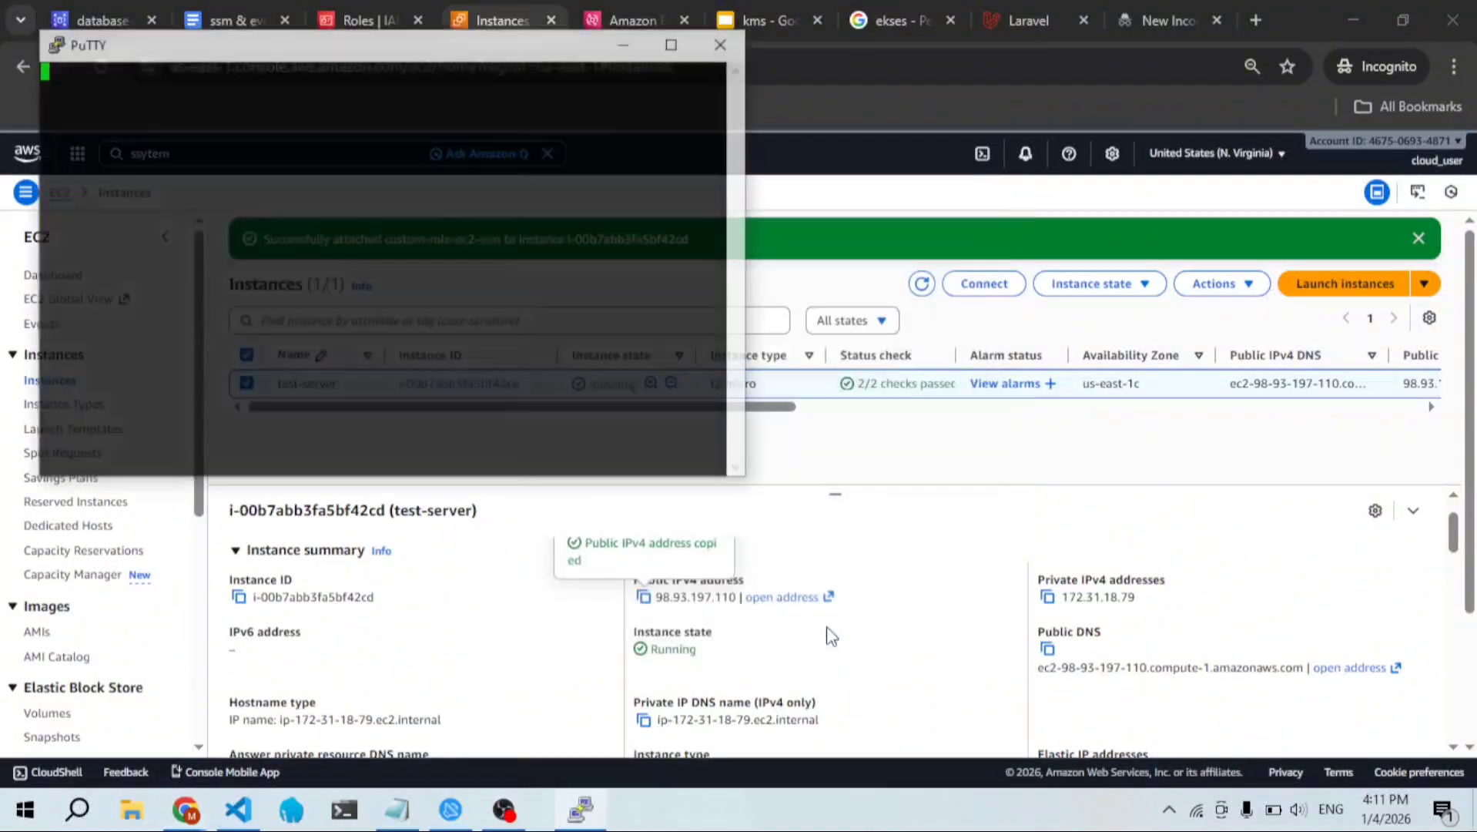
type("ubu")
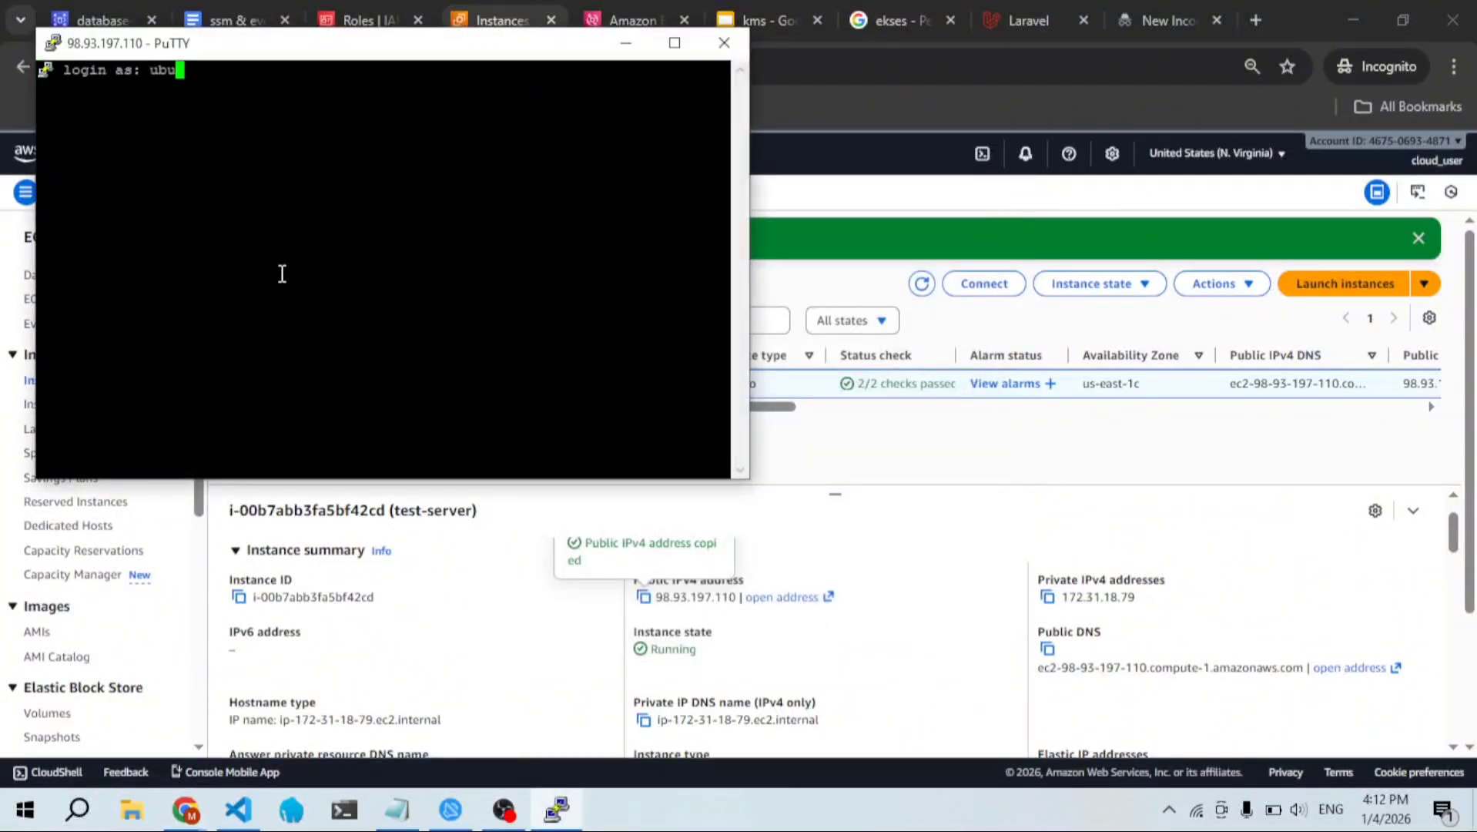
type("ntu")
key("Return")
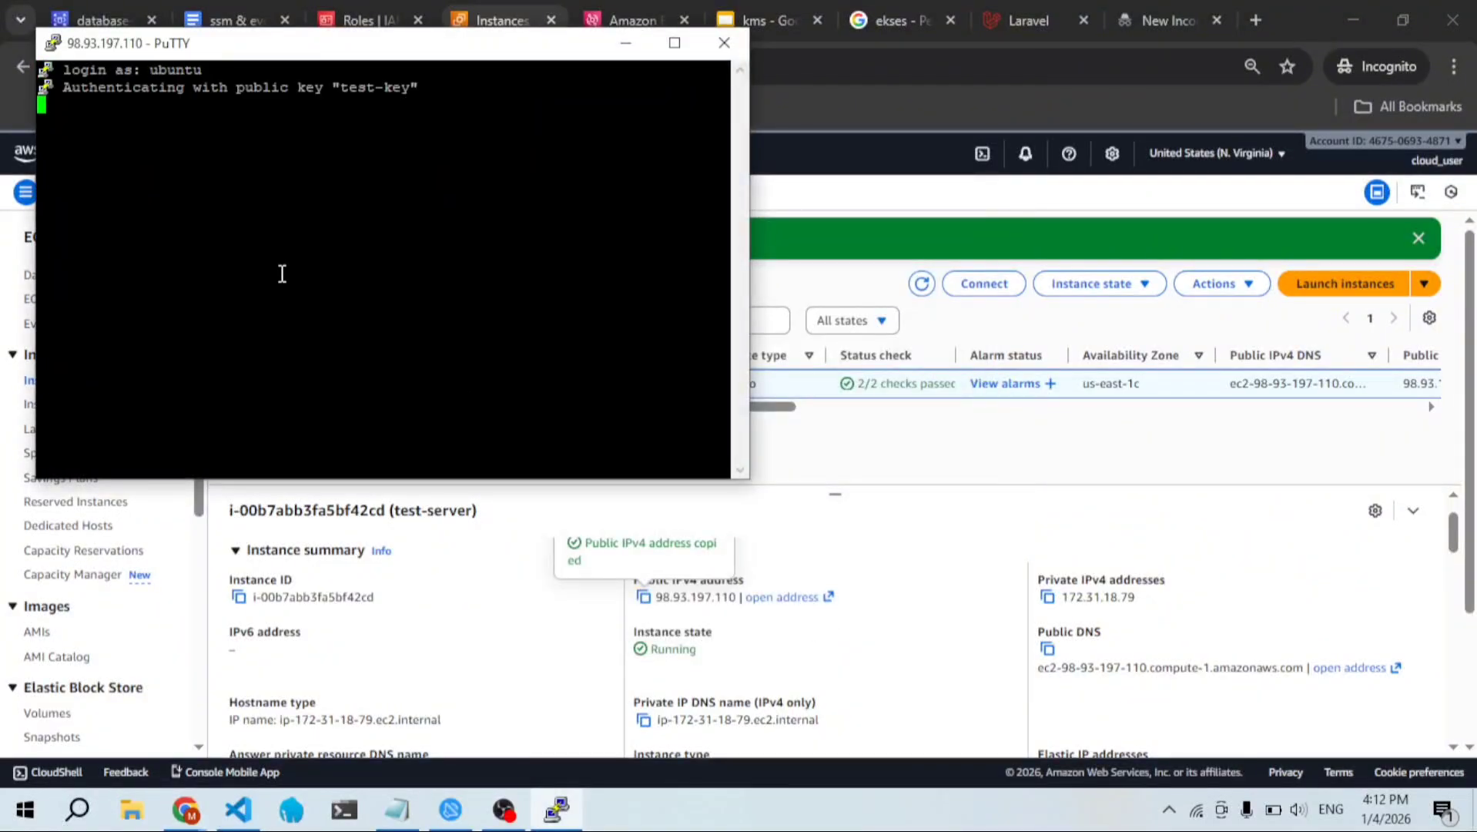
left_click_drag(444, 51, 607, 51)
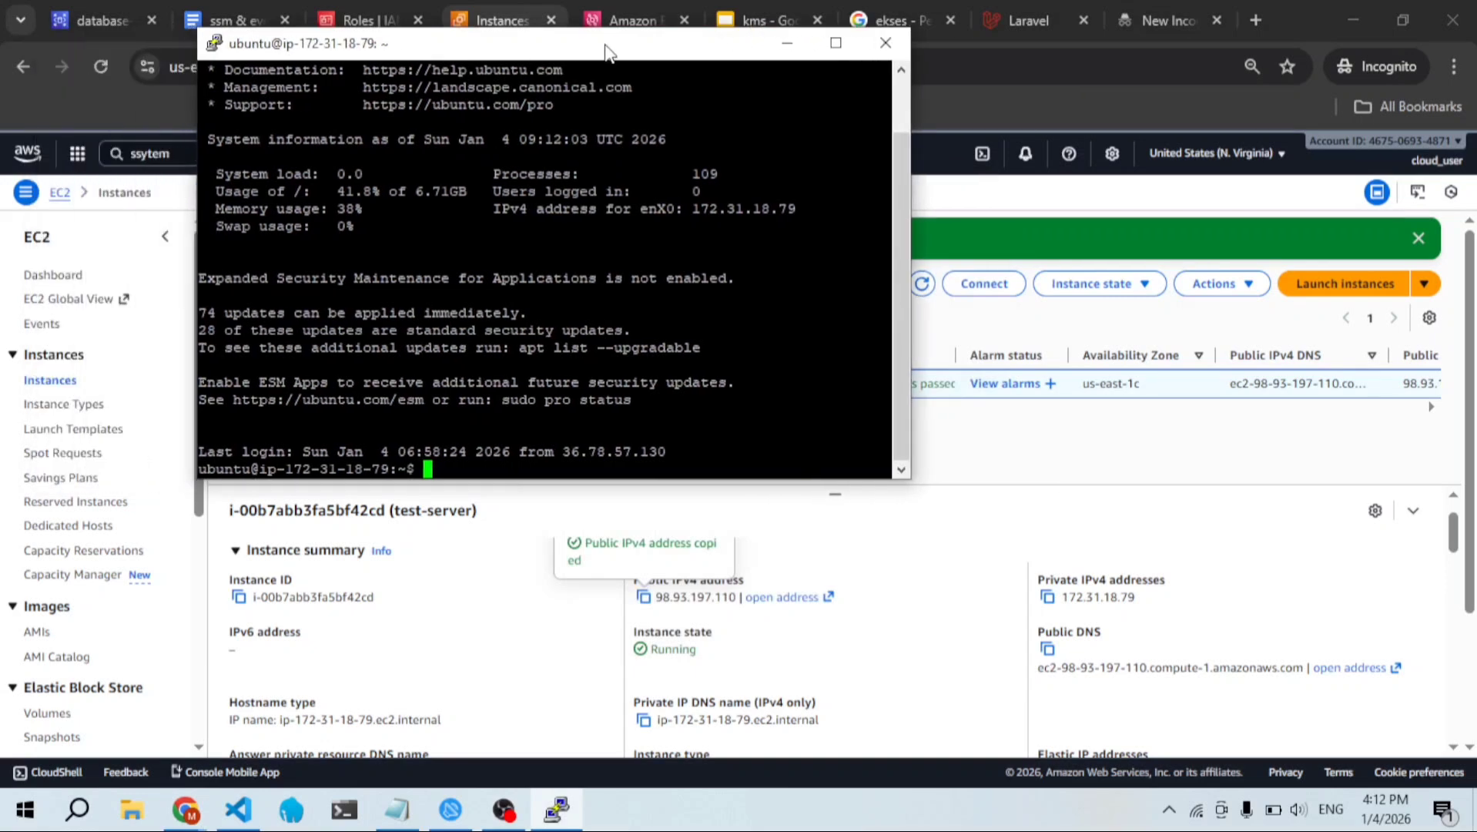
type("clear")
key("Return")
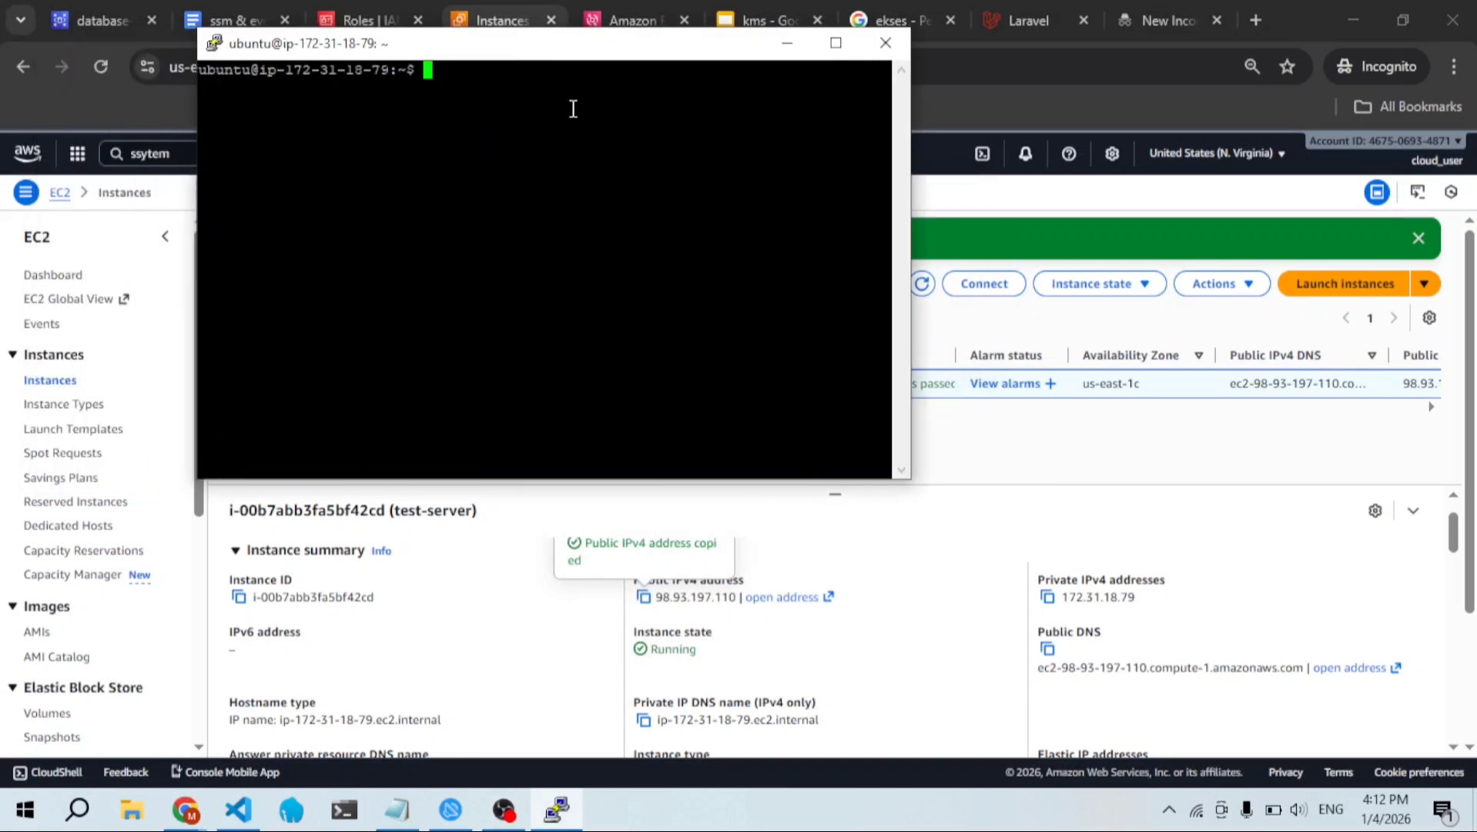
Step: Create a file named auto.sh in the home directory with the nano editor
type("nano s")
type("uto")
key("Left")
key("Left")
key("Left")
key("BackSpace")
type("a")
key("Right")
key("Right")
key("Right")
type(".sh")
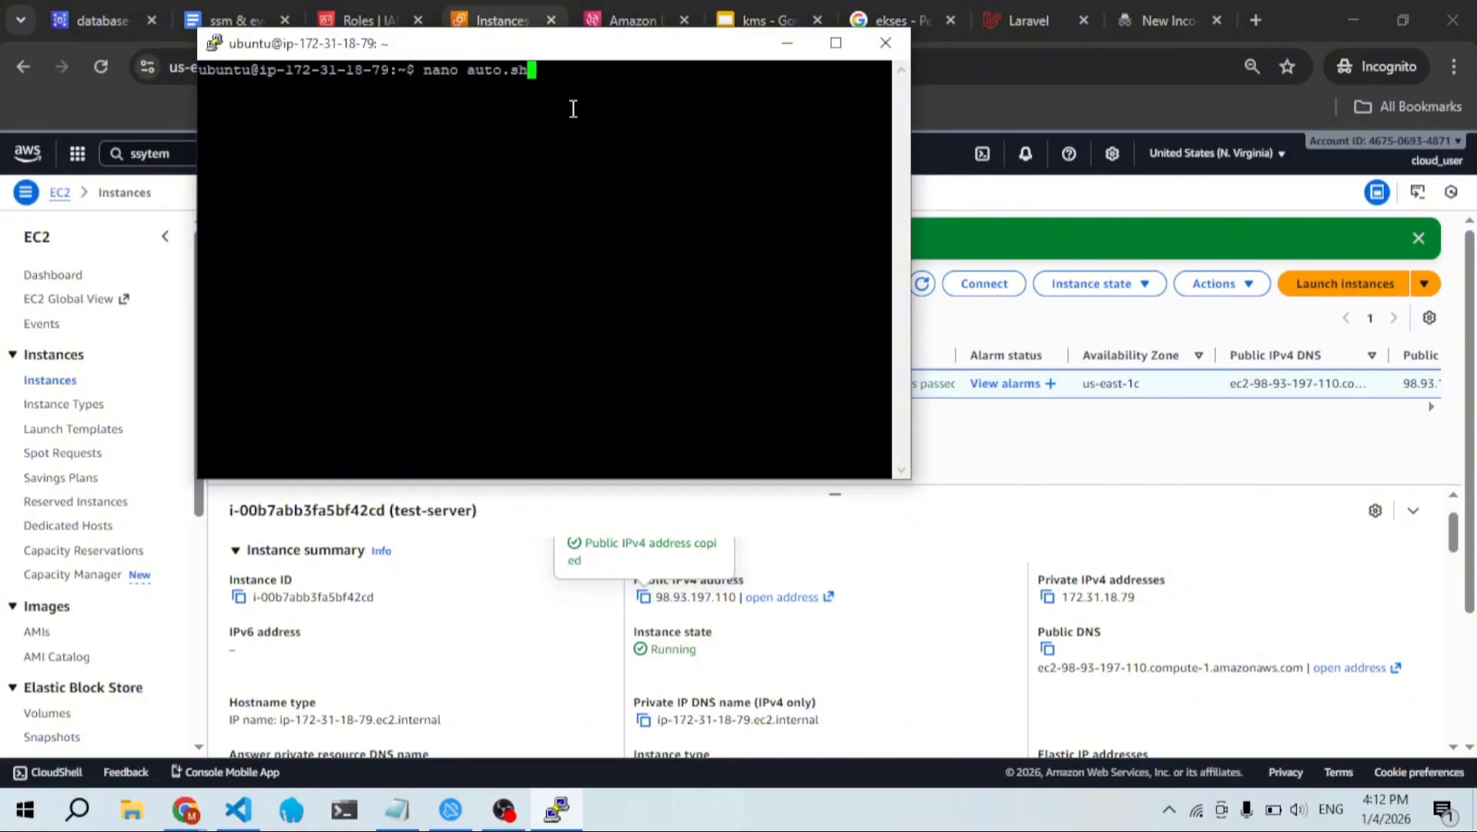
key("Return")
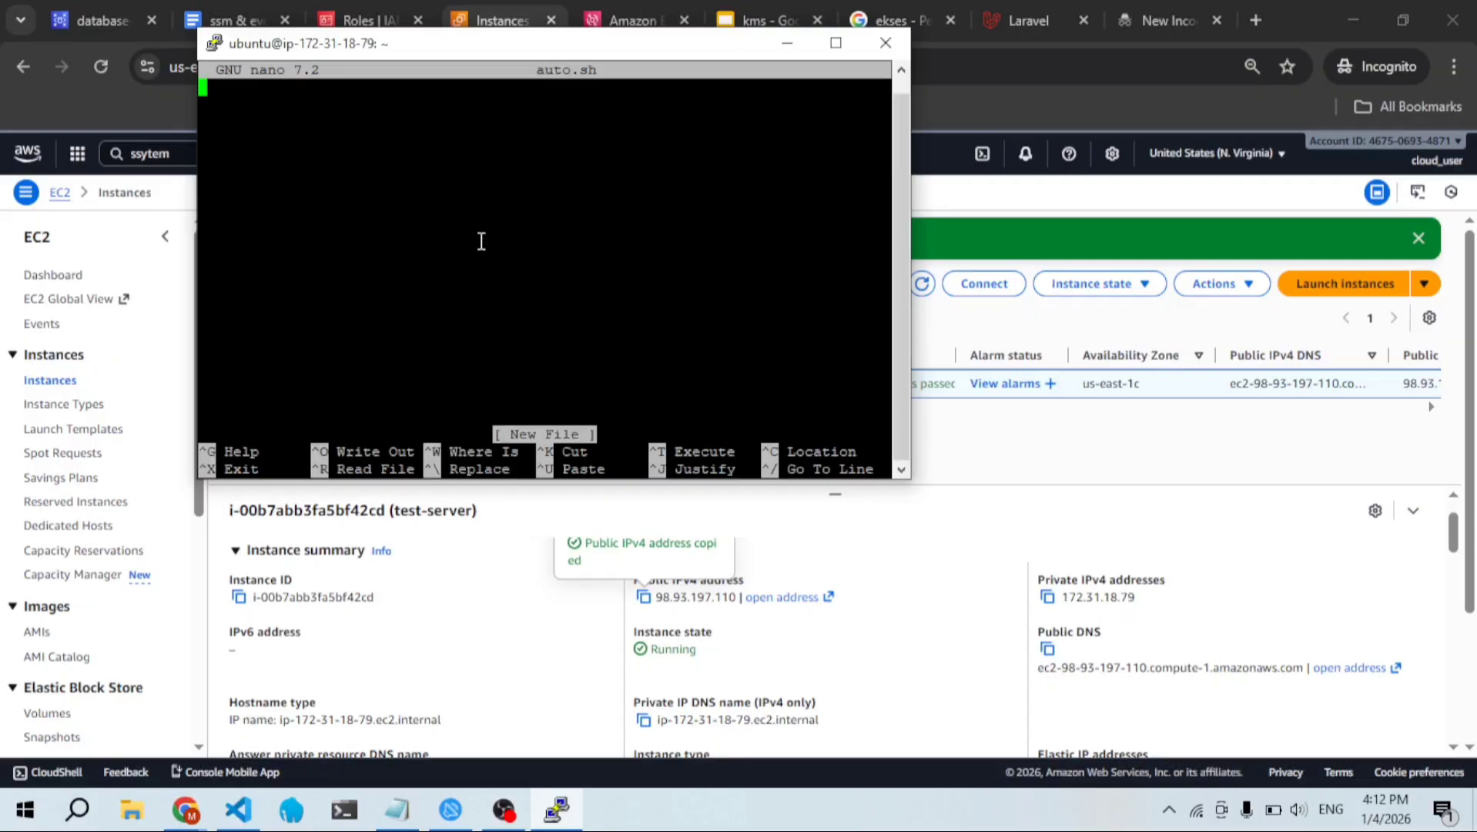
right_click(481, 241)
key("BackSpace")
key("BackSpace")
key("BackSpace")
key("BackSpace")
key("BackSpace")
key("BackSpace")
key("BackSpace")
key("BackSpace")
key("BackSpace")
key("BackSpace")
key("BackSpace")
key("BackSpace")
key("BackSpace")
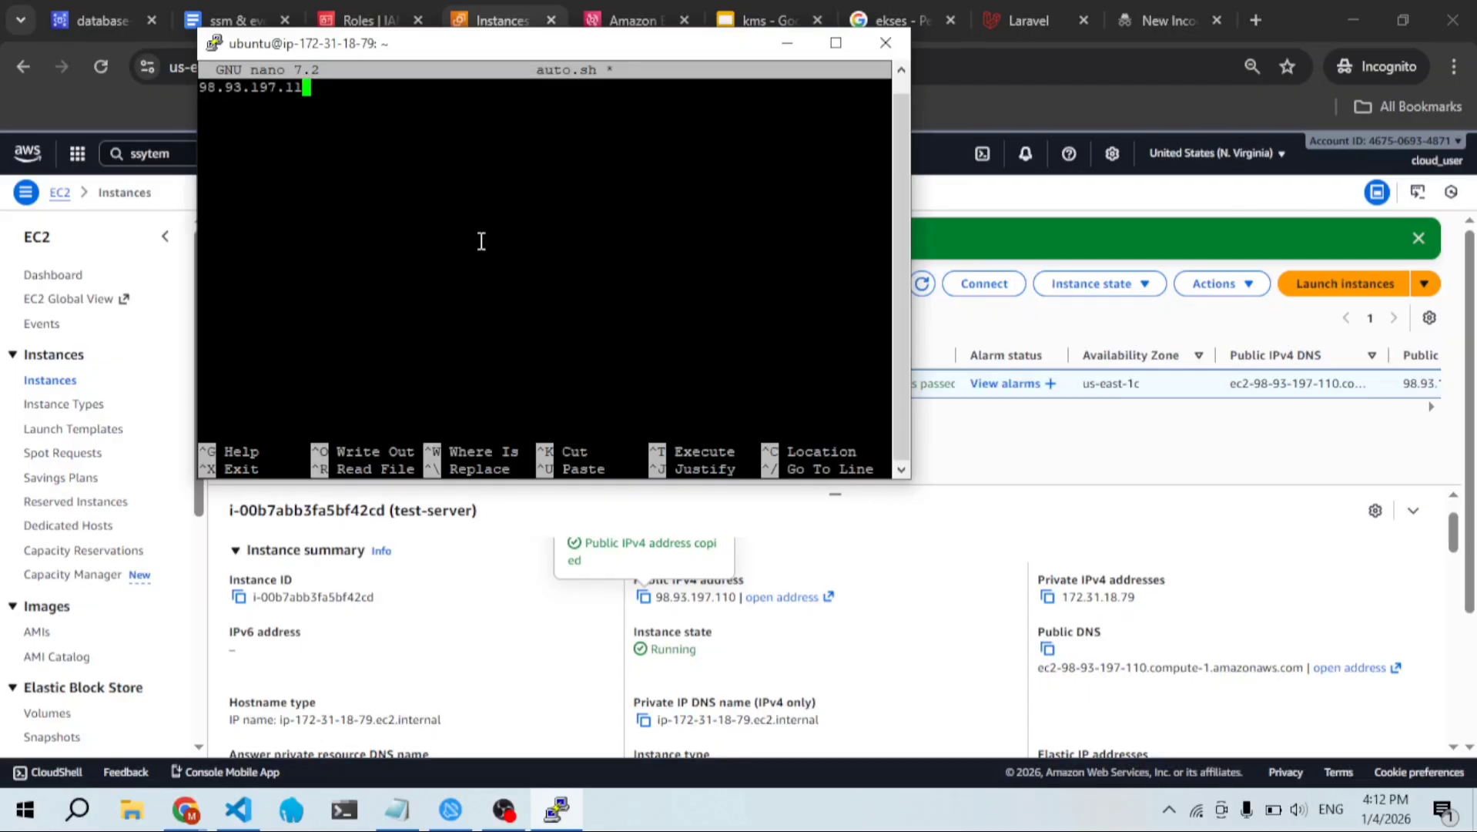
Step: Copy the full bash script under item 4 of the ssm & eventbridge document and paste it into auto.sh in the PuTTY terminal
left_click(231, 20)
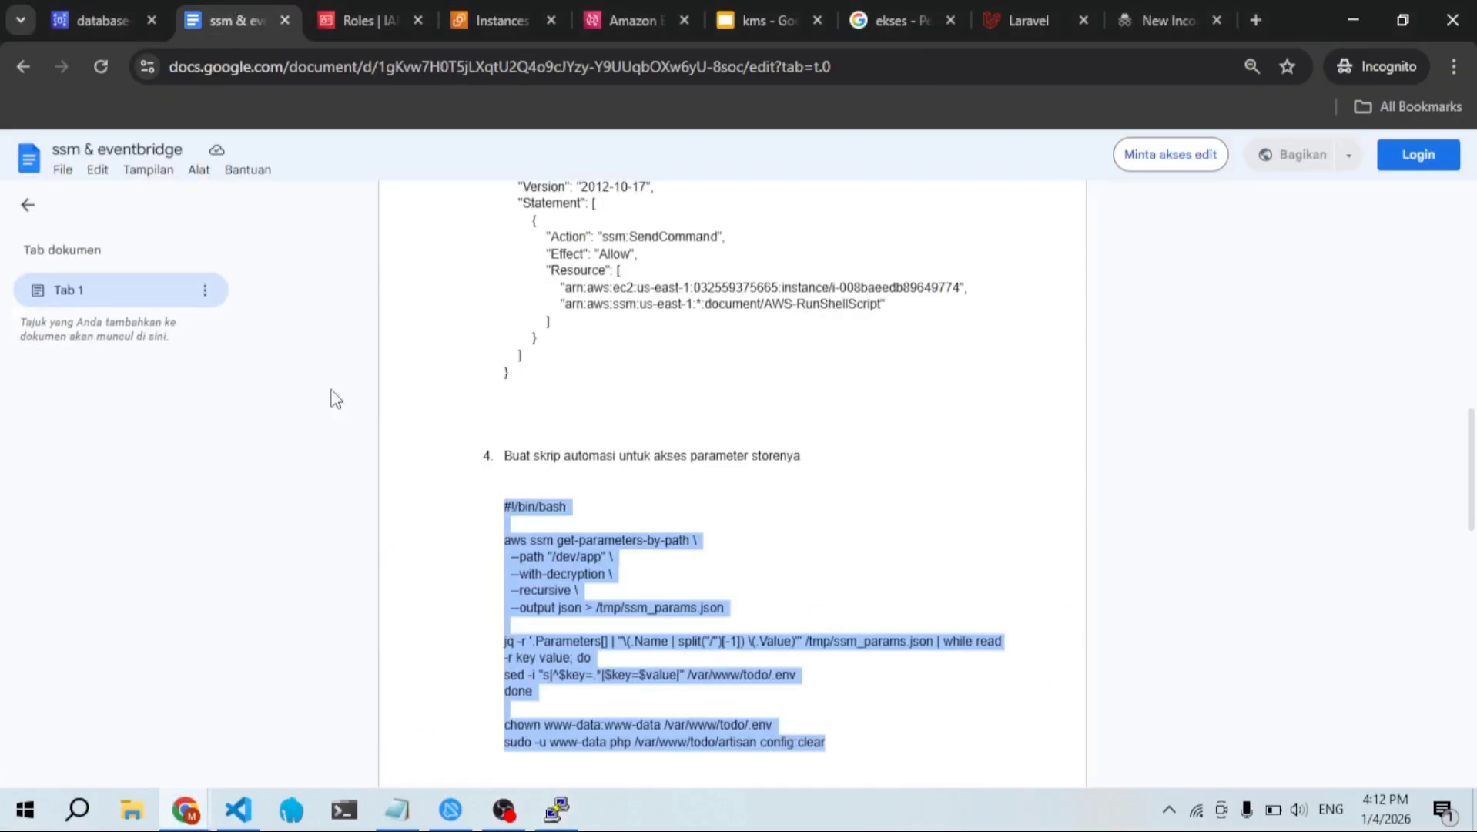
left_click(495, 506)
scroll(495, 506, "down", 1)
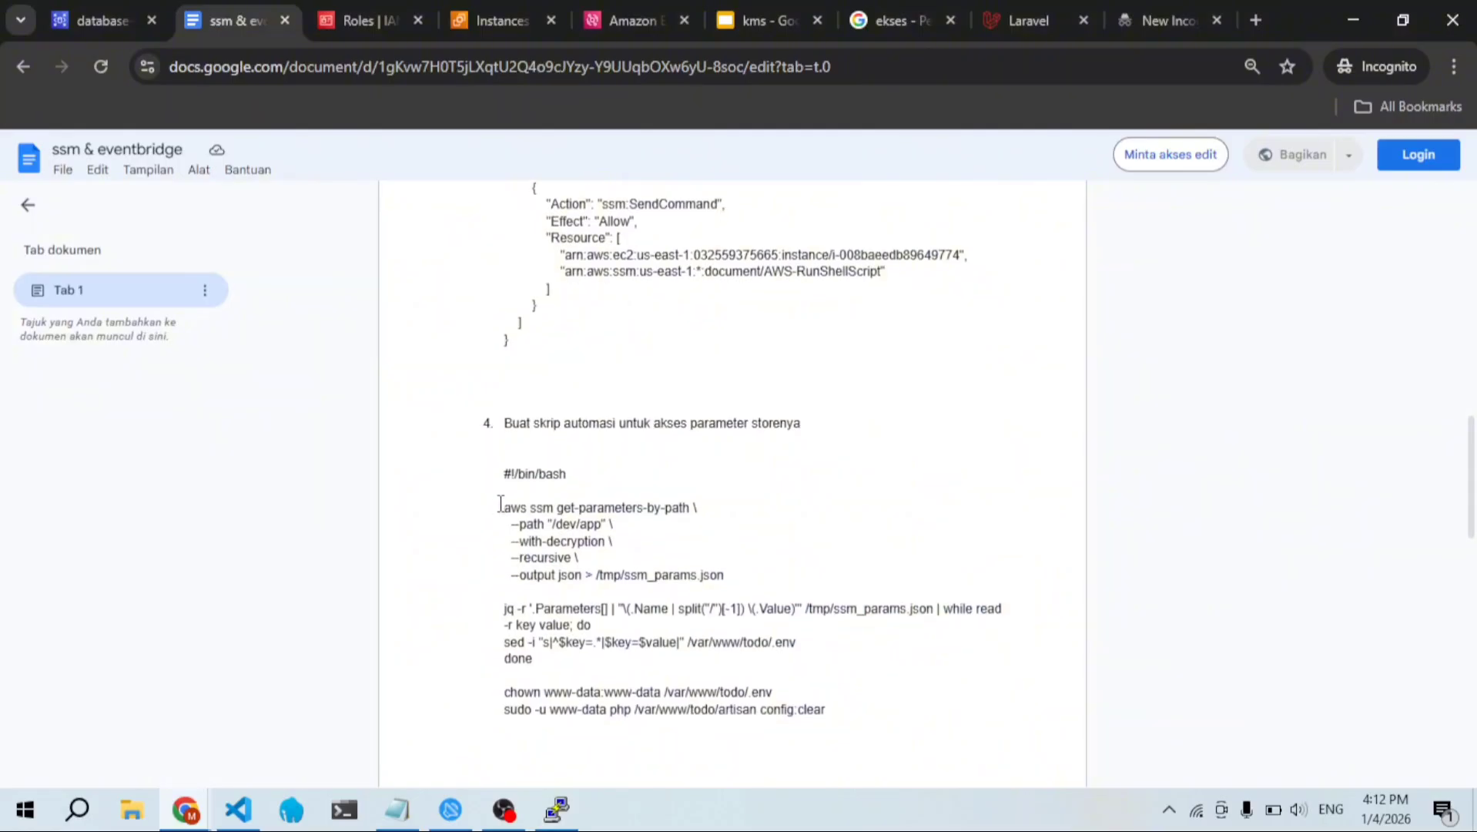
left_click_drag(501, 473, 835, 709)
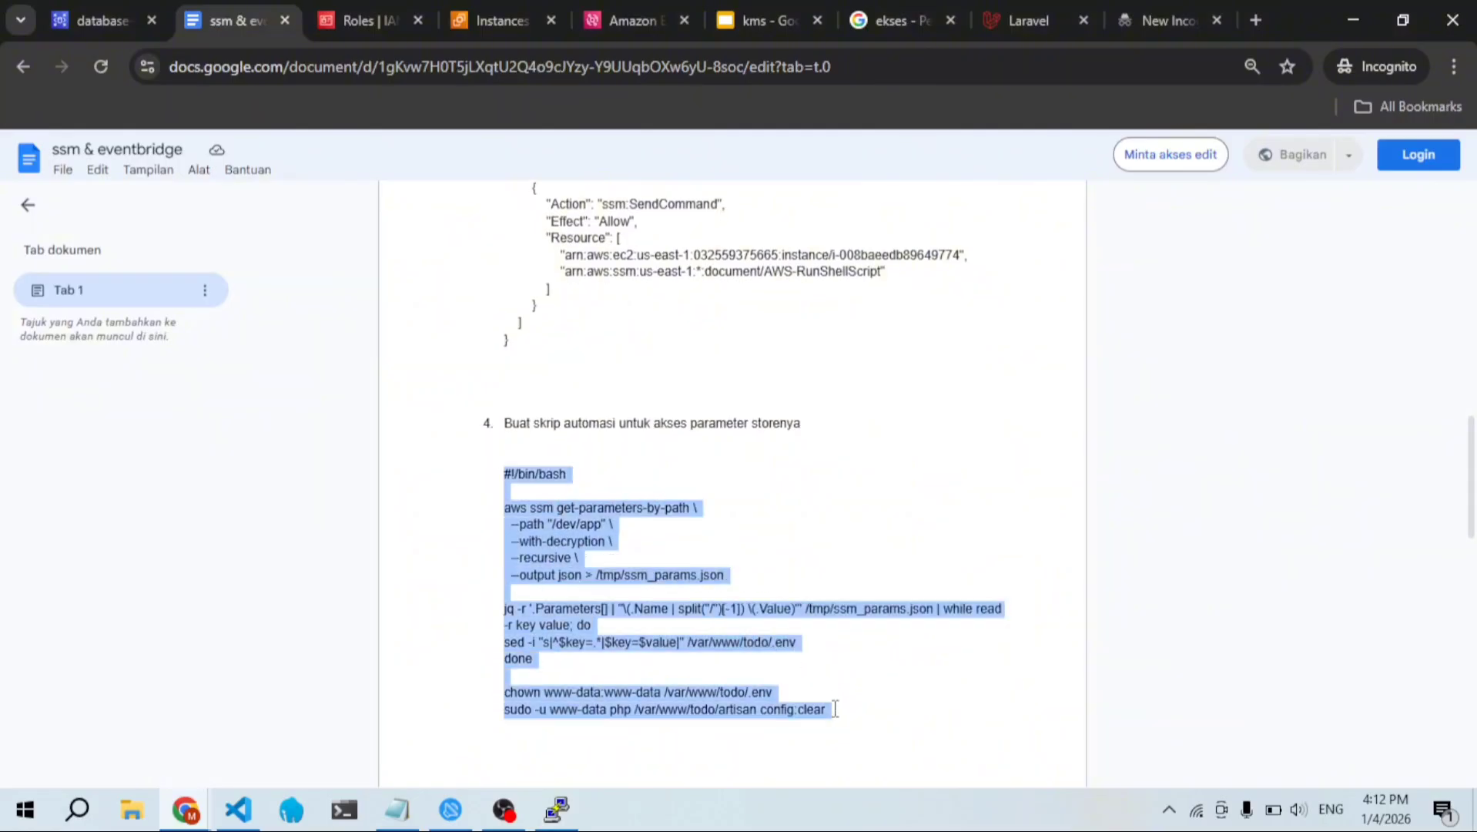
left_click(569, 814)
right_click(291, 329)
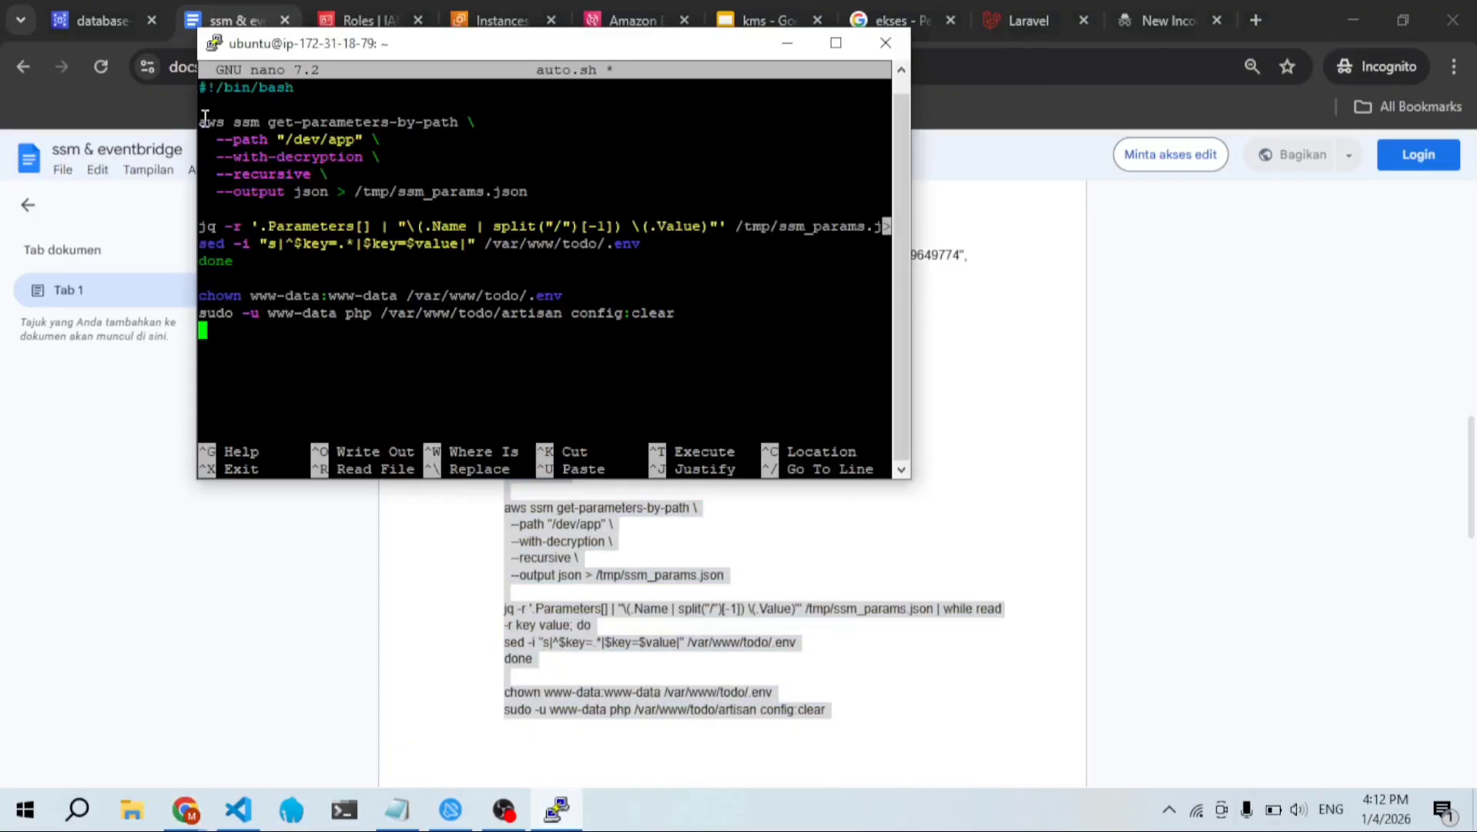
Step: Set the script's --path value to "/app/todo", save auto.sh and exit nano
key("Up")
key("Up")
key("Up")
key("Up")
key("Up")
key("Up")
key("Up")
key("Up")
key("Up")
key("Up")
key("Left")
key("Left")
key("Left")
key("Left")
key("Left")
key("Left")
key("Left")
key("BackSpace")
key("BackSpace")
key("BackSpace")
key("BackSpace")
key("Right")
key("Right")
key("Right")
type("/todo")
key("ctrl+s")
key("ctrl+x")
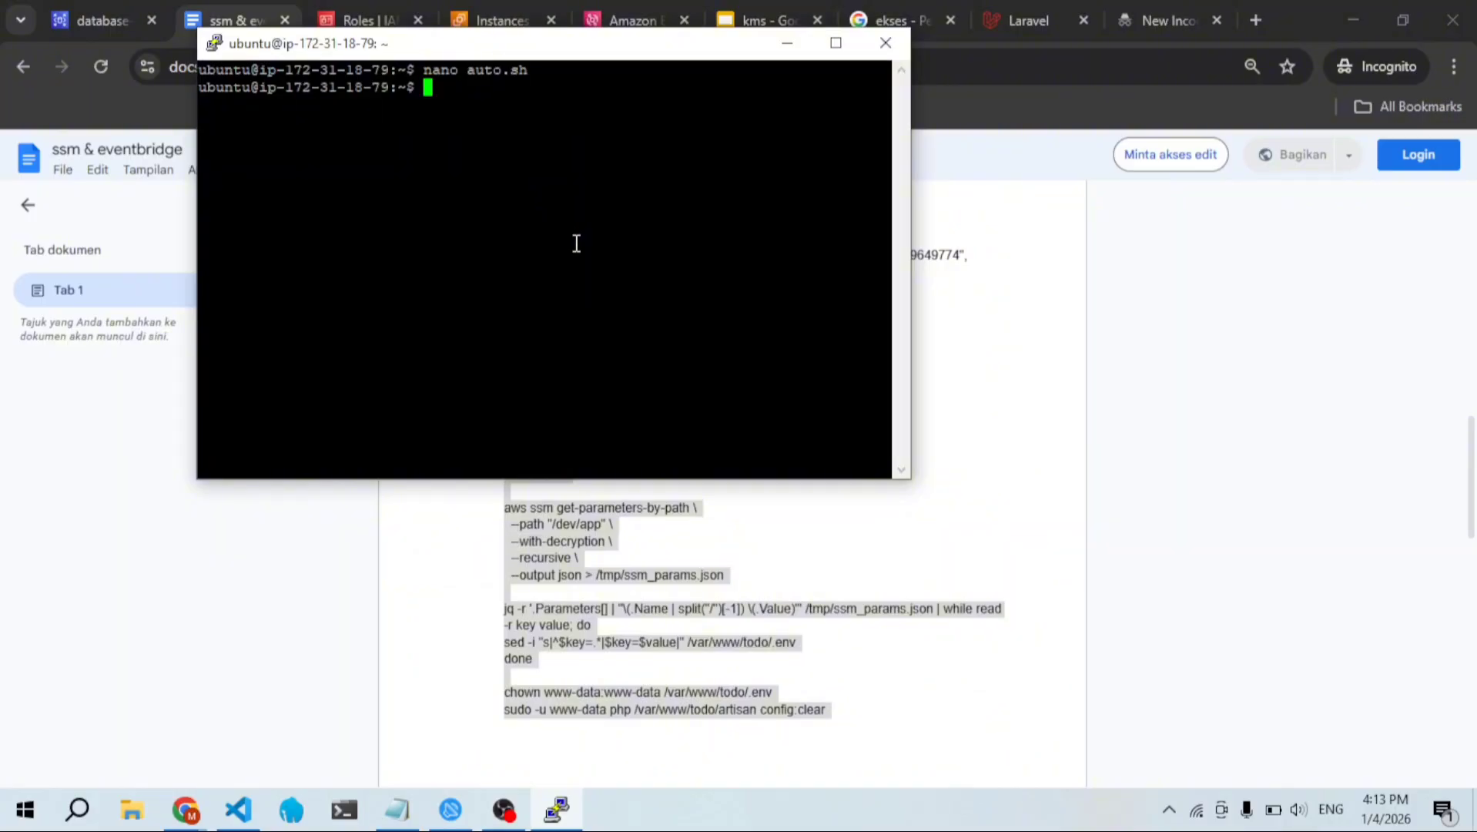
Step: List the home directory's files with their permissions and check the Run Command target's commands field in EventBridge
type("ls")
key("Return")
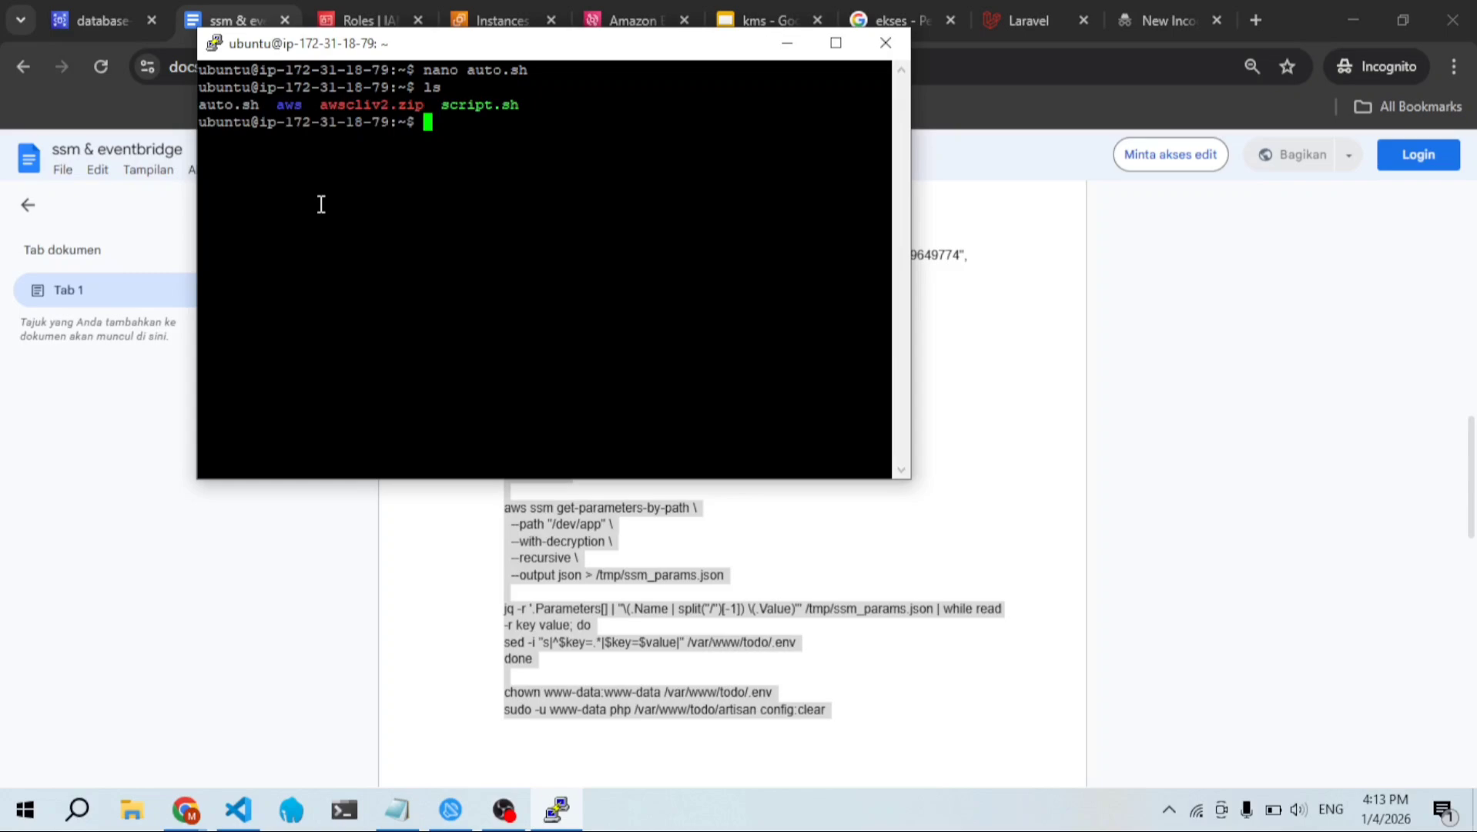
type("ls -l")
key("Return")
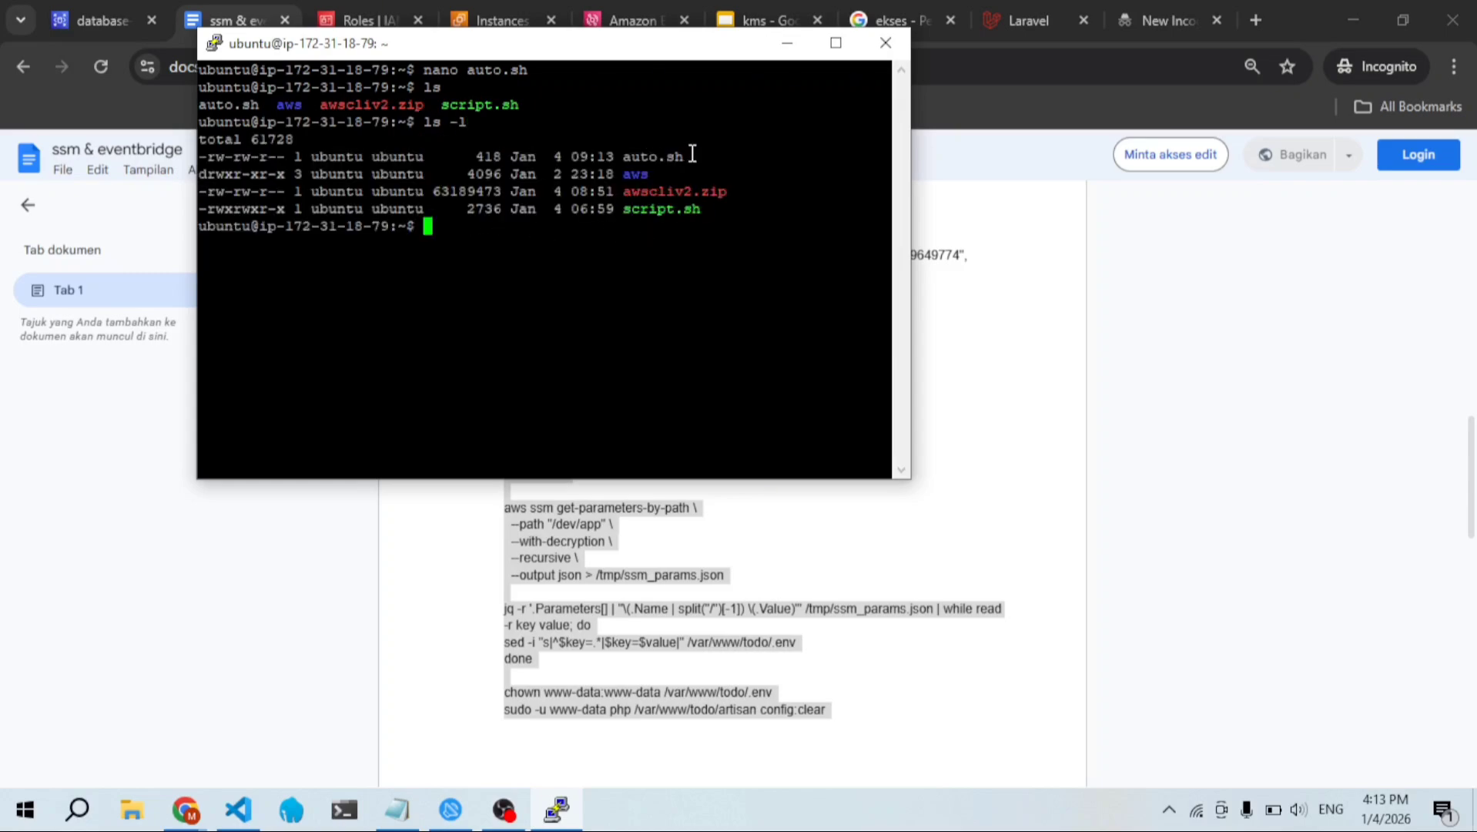
left_click(628, 20)
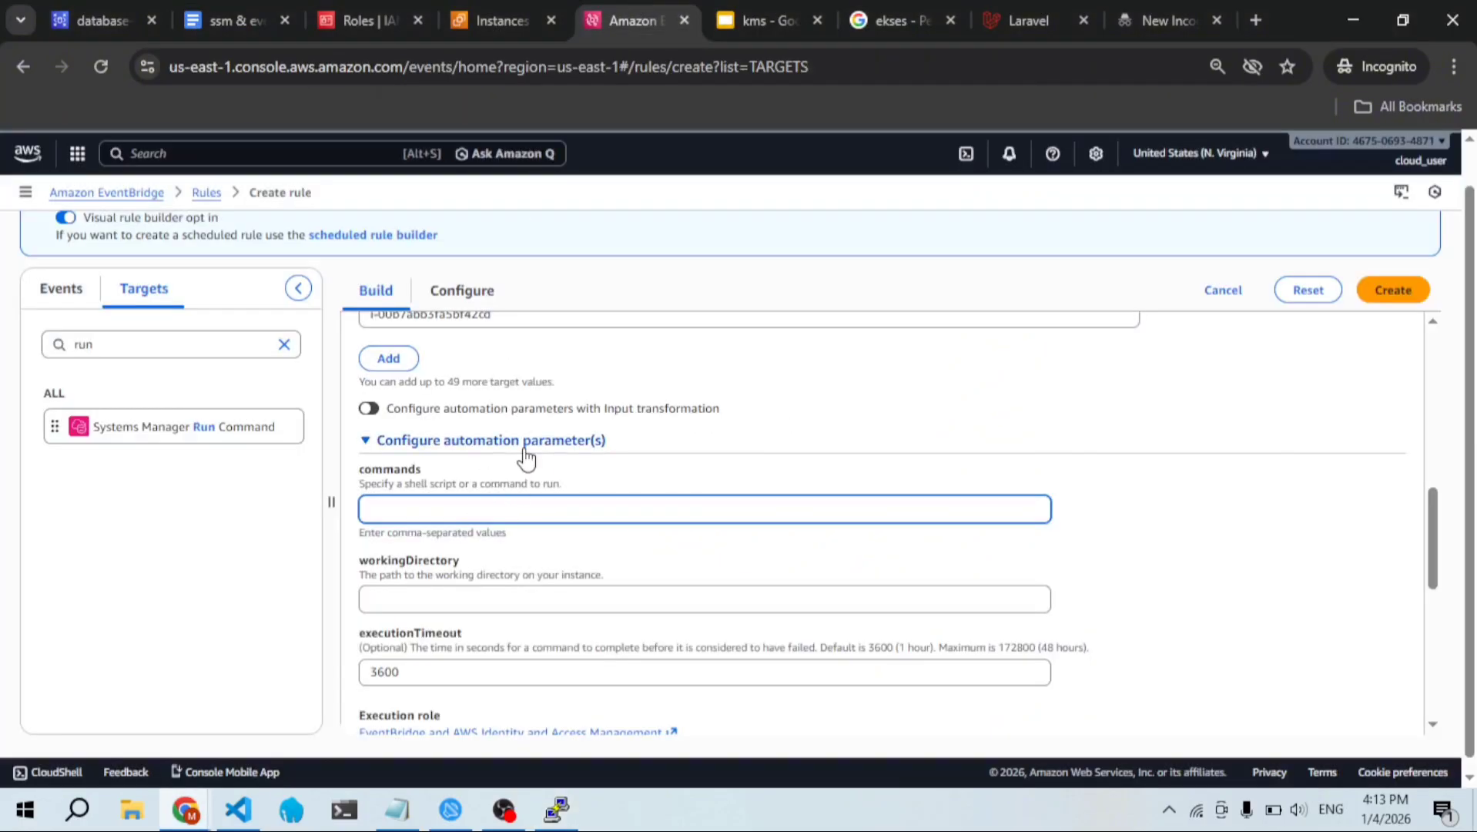
key("alt+Tab")
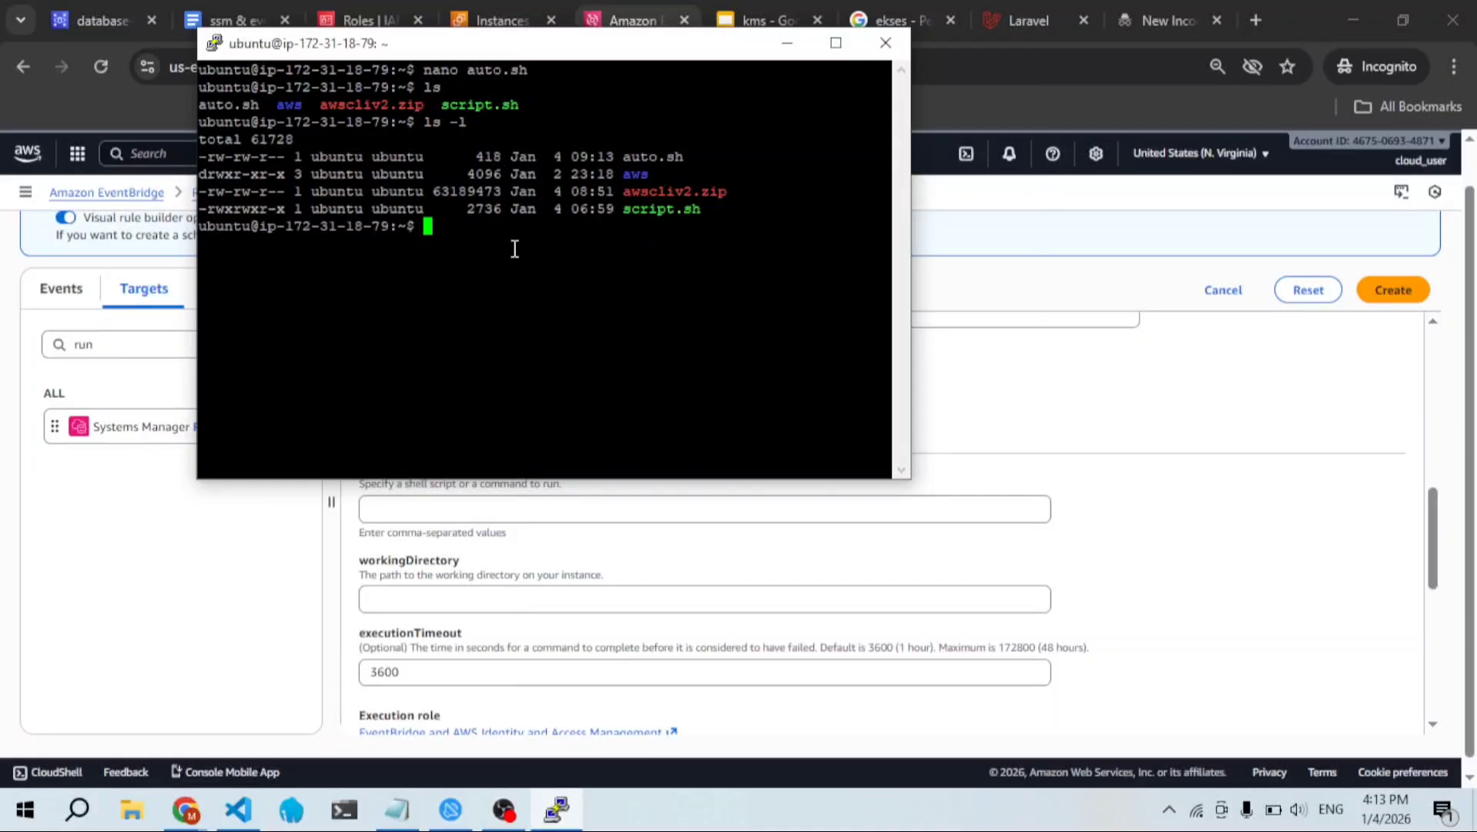
Step: Make auto.sh executable with chmod +x in the PuTTY terminal and list the file permissions to check it
type("chmod +x autp")
key("BackSpace")
type("o")
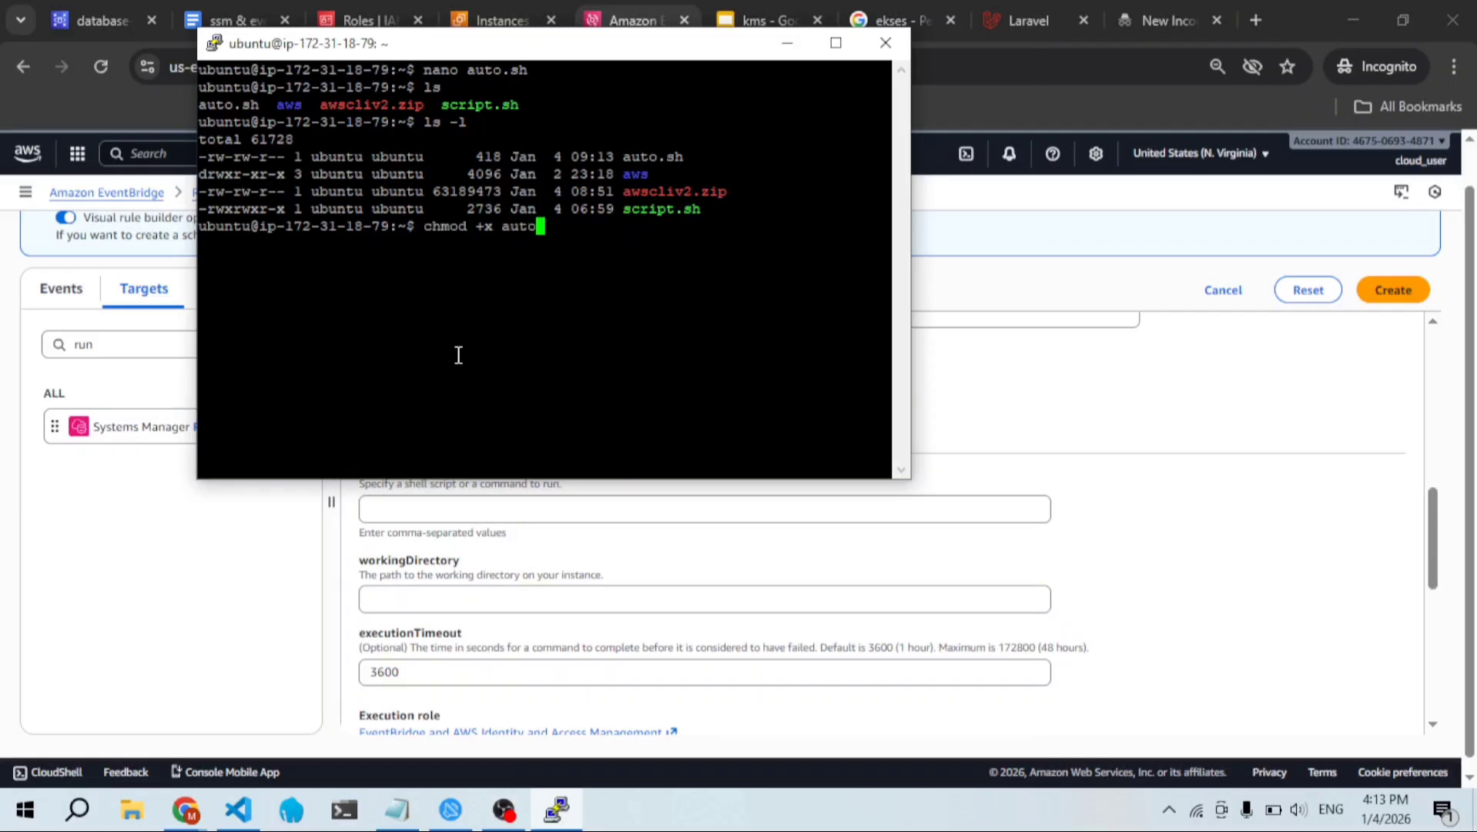
type(".sh")
key("Return")
key("Up")
key("Up")
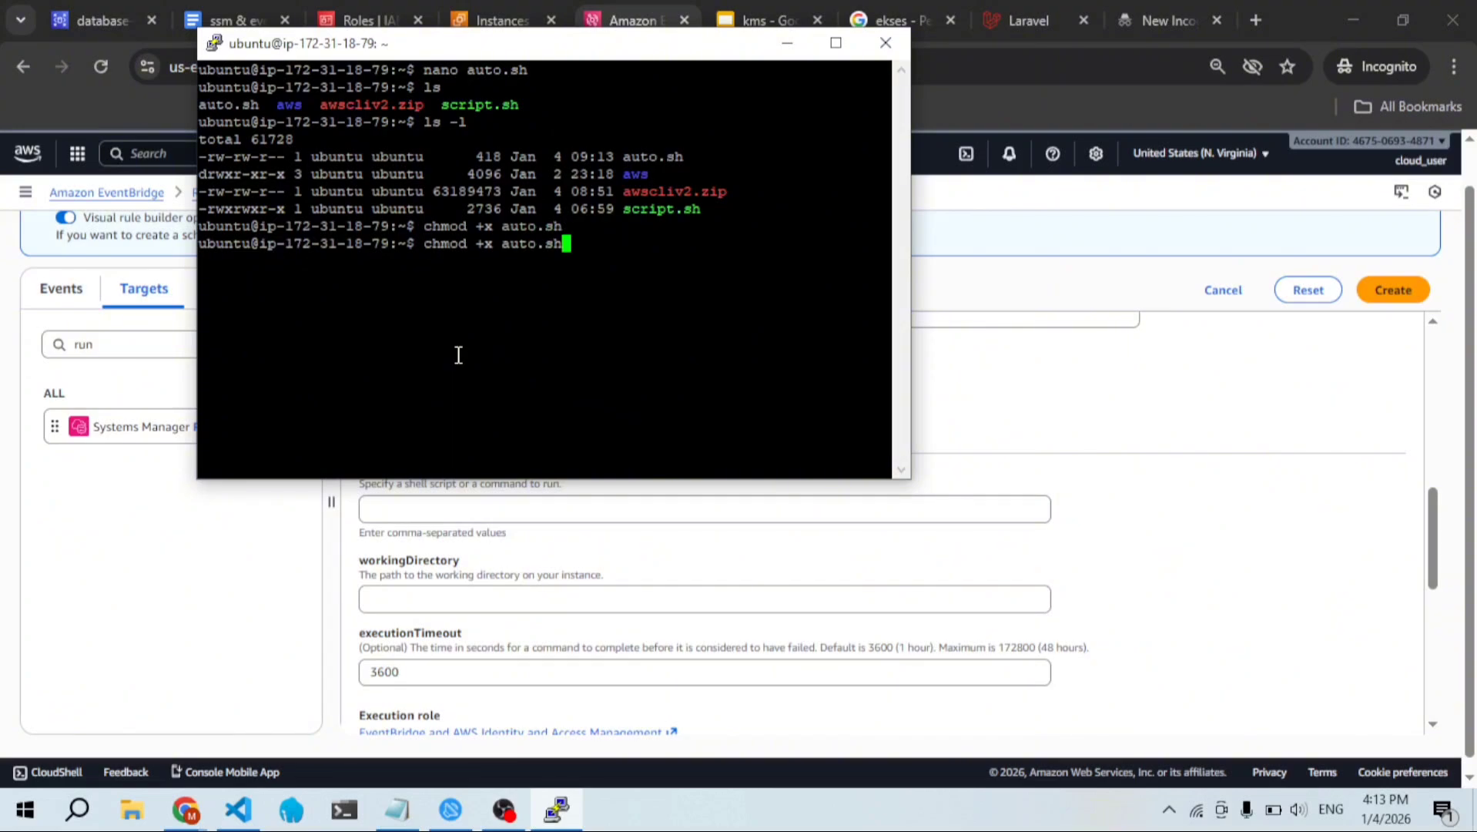
key("Return")
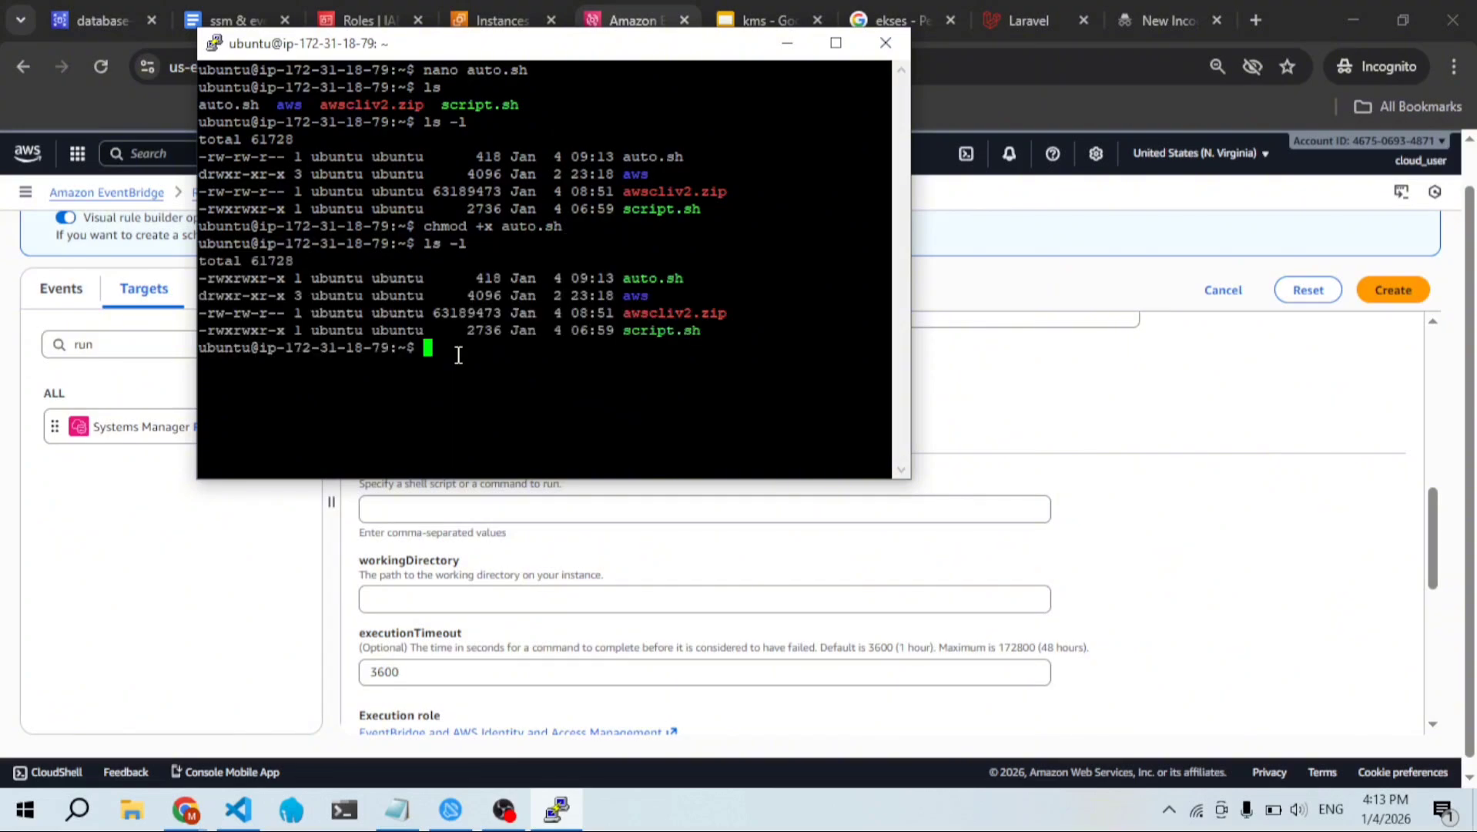
left_click_drag(207, 278, 285, 279)
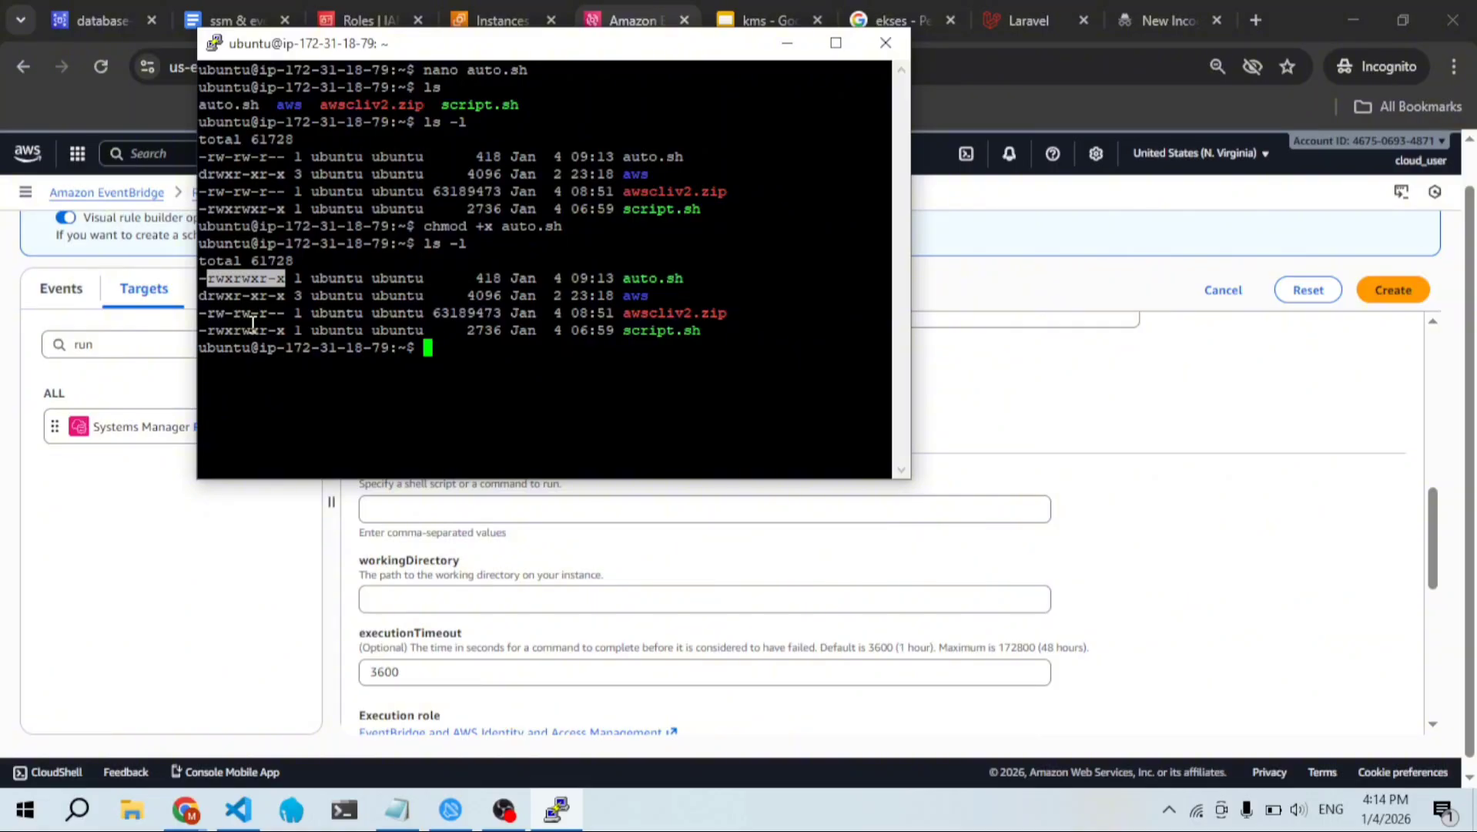
Step: Try to change the owner and group of auto.sh with "chown root:root auto.sh"
type("chwon root:root")
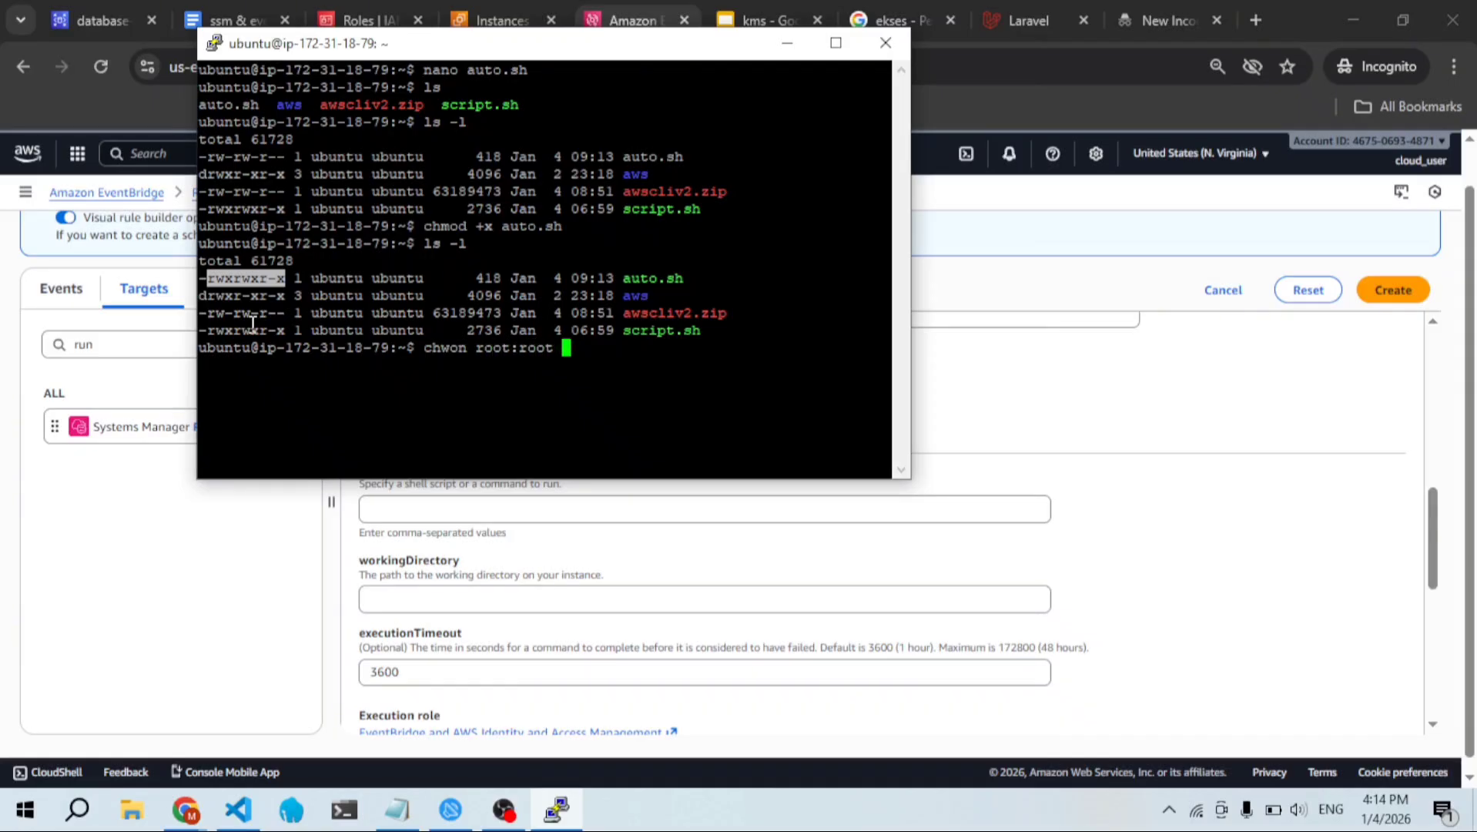
type(" suto")
key("BackSpace")
key("BackSpace")
key("BackSpace")
key("BackSpace")
type("auto.sh")
key("Left")
key("Left")
key("Left")
key("Left")
key("Left")
key("Left")
key("Left")
key("Left")
key("Left")
key("Left")
key("Left")
key("Left")
key("Left")
key("Left")
key("Left")
key("Left")
key("Left")
key("Left")
key("Left")
key("BackSpace")
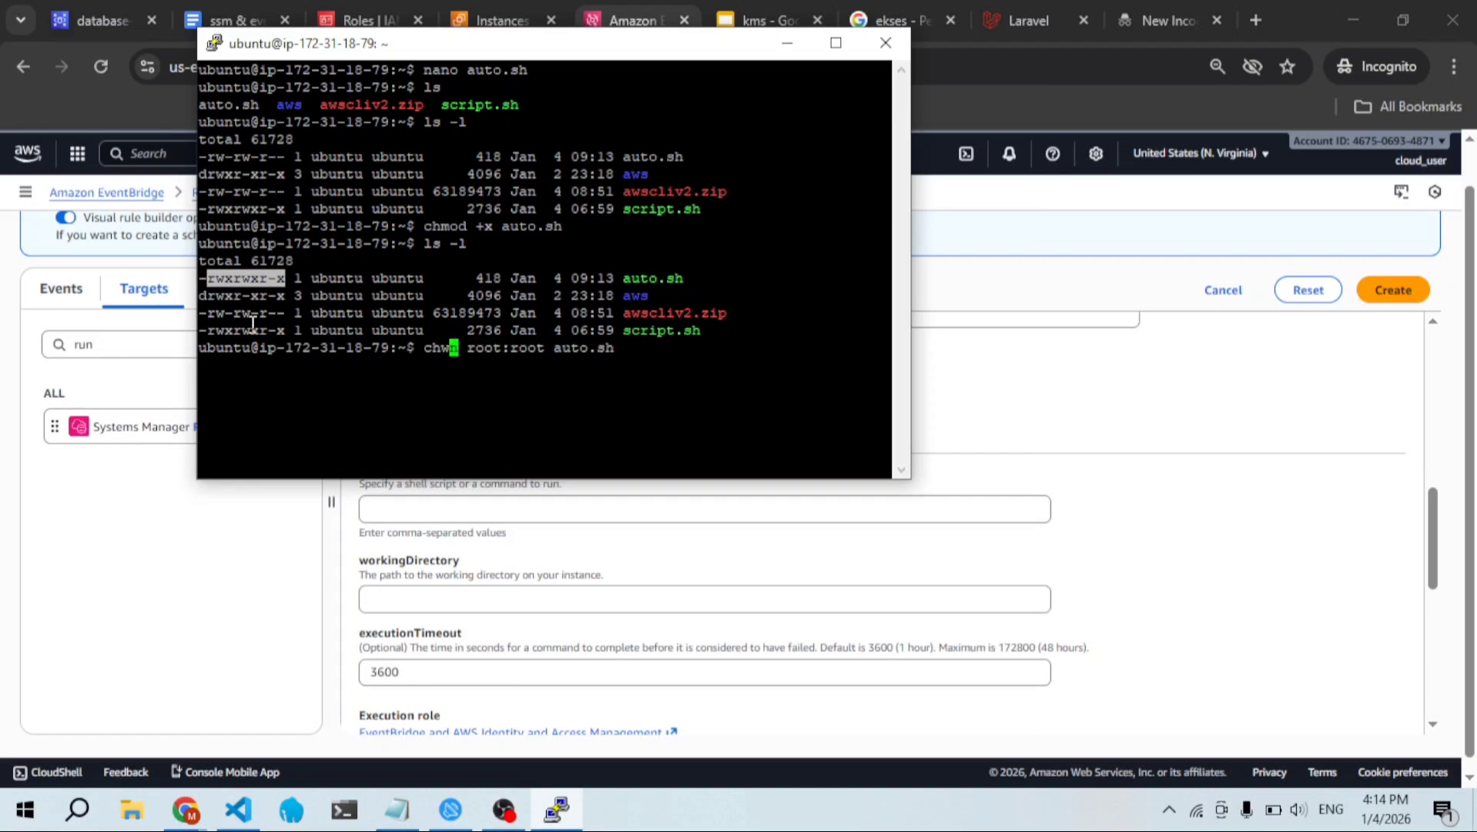
key("Left")
type("o")
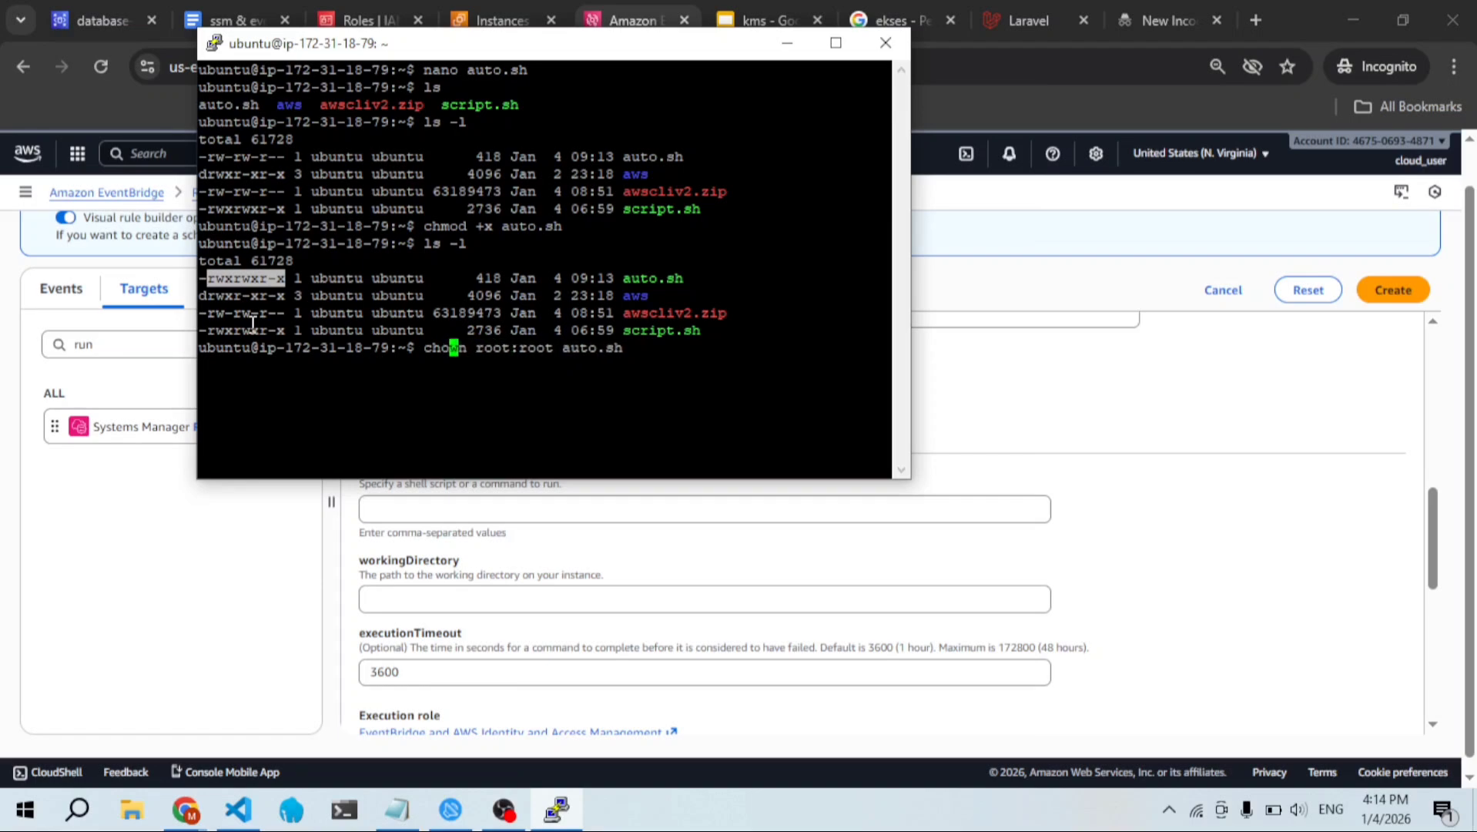
key("Return")
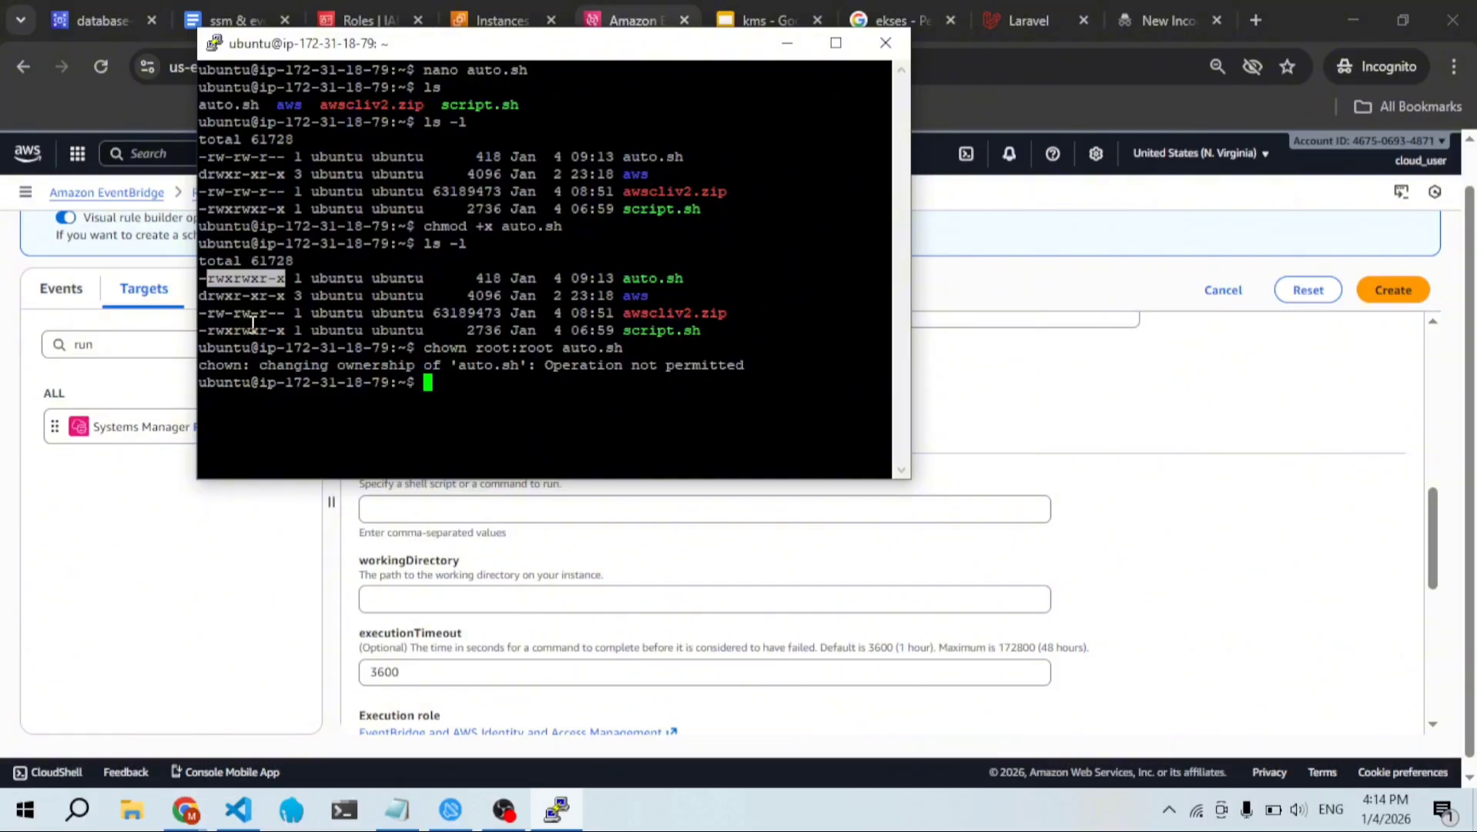
Step: Change the owner and group of auto.sh to root with "sudo chown root:root auto.sh" and list the files in long format
key("Up")
key("Left")
key("Left")
key("Left")
key("Left")
key("Left")
key("Left")
key("Left")
key("Left")
key("Left")
key("Left")
key("Left")
key("Left")
key("Left")
key("Left")
key("Left")
key("Left")
key("Left")
key("Left")
key("Left")
key("Left")
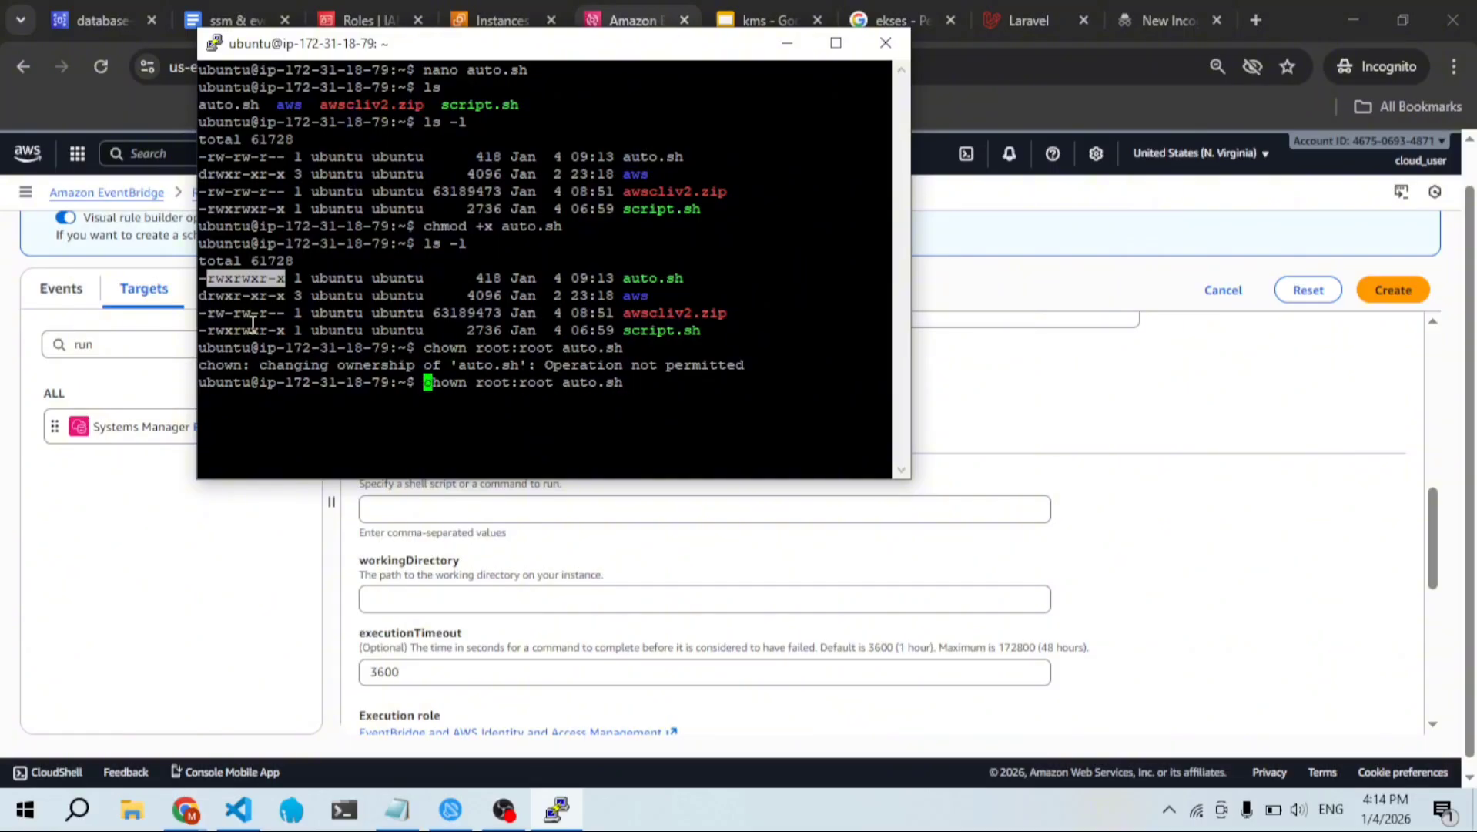
type("sudo")
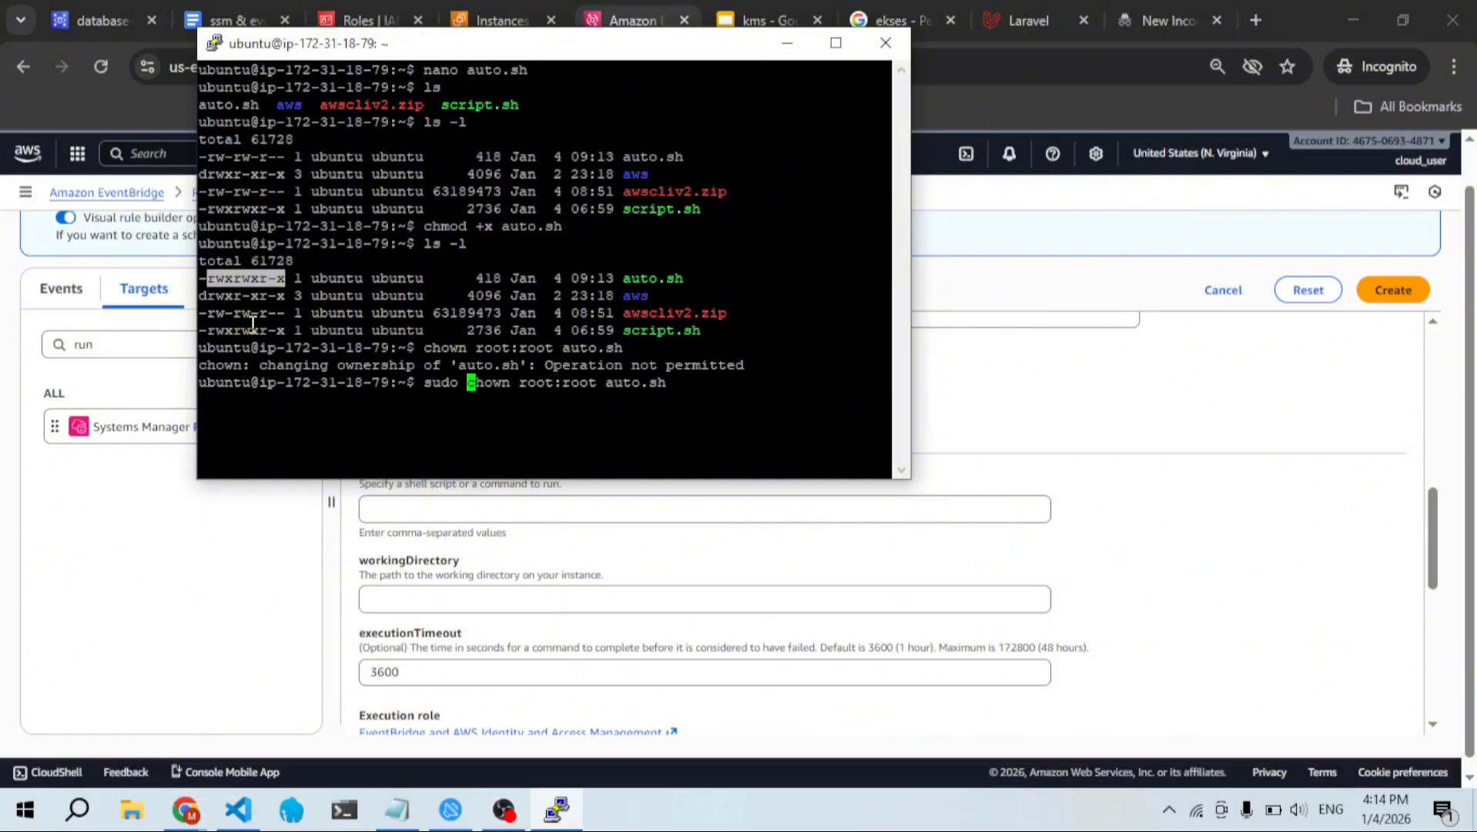
key("Return")
type("ls -l")
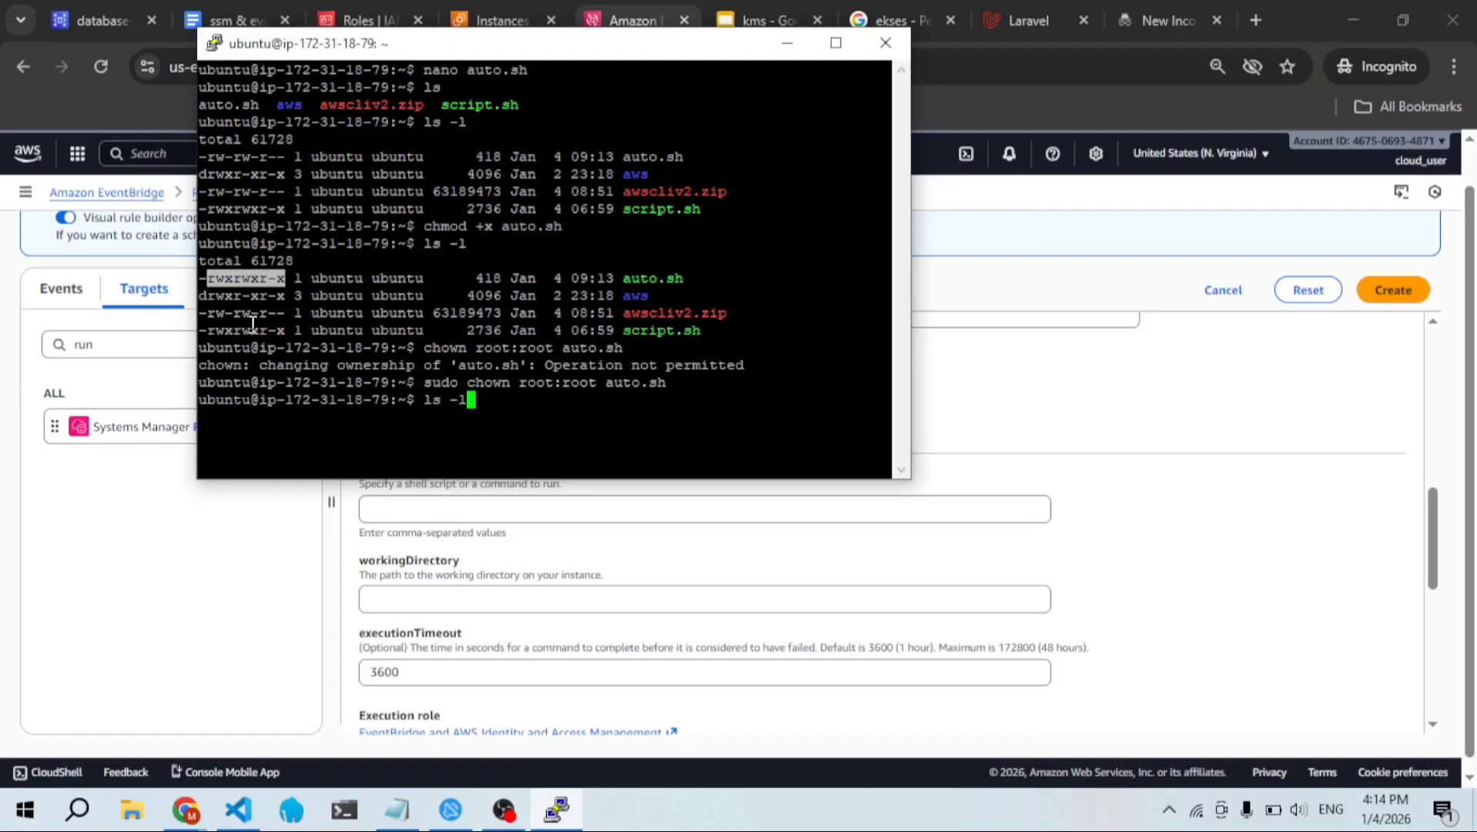
key("Return")
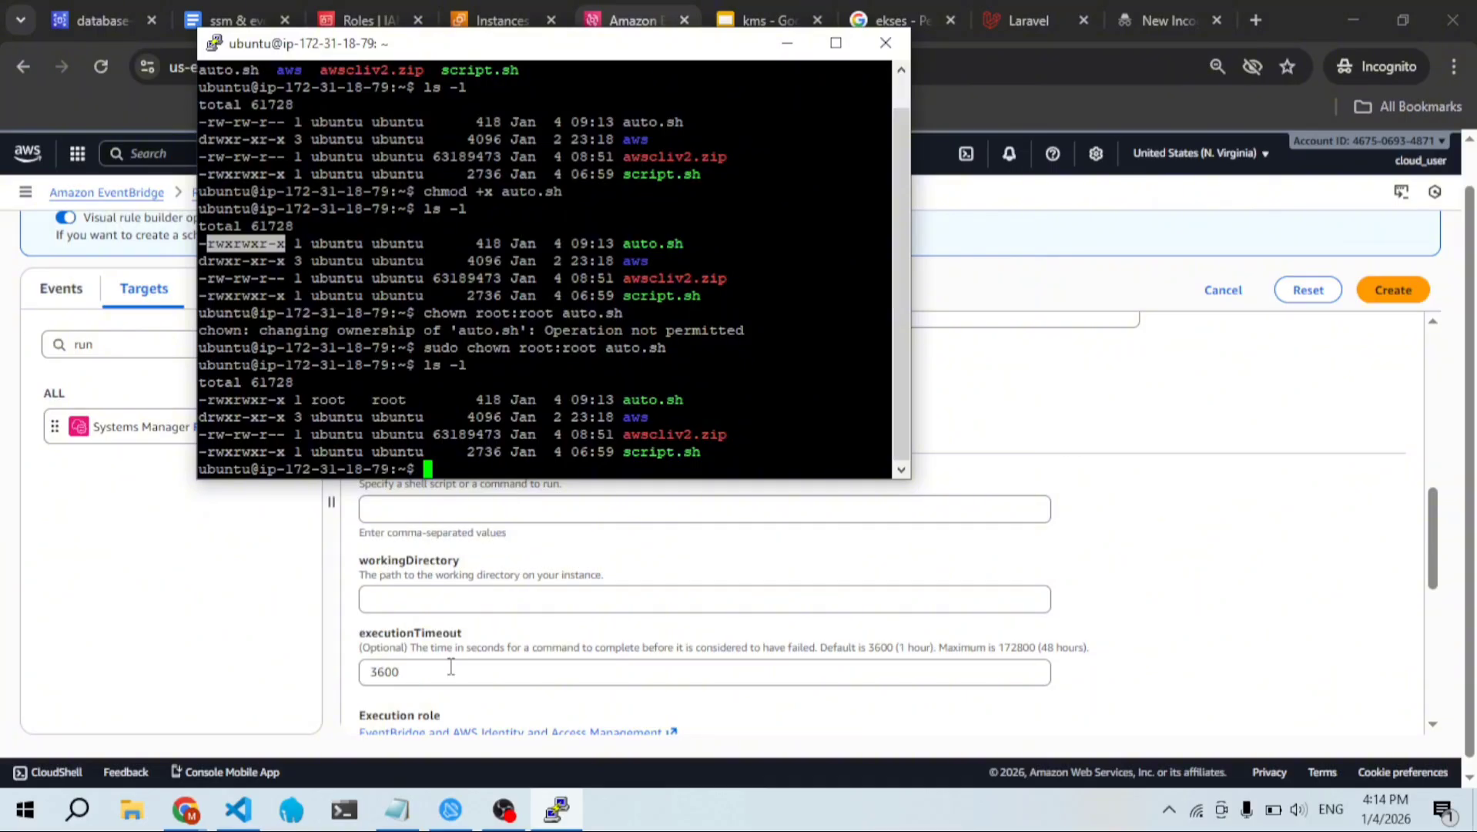
Step: Print and copy the working directory path, set the EventBridge target's commands value to /home/ubuntu/auto.sh, and check the file name against the terminal listing
type("pwd")
key("Return")
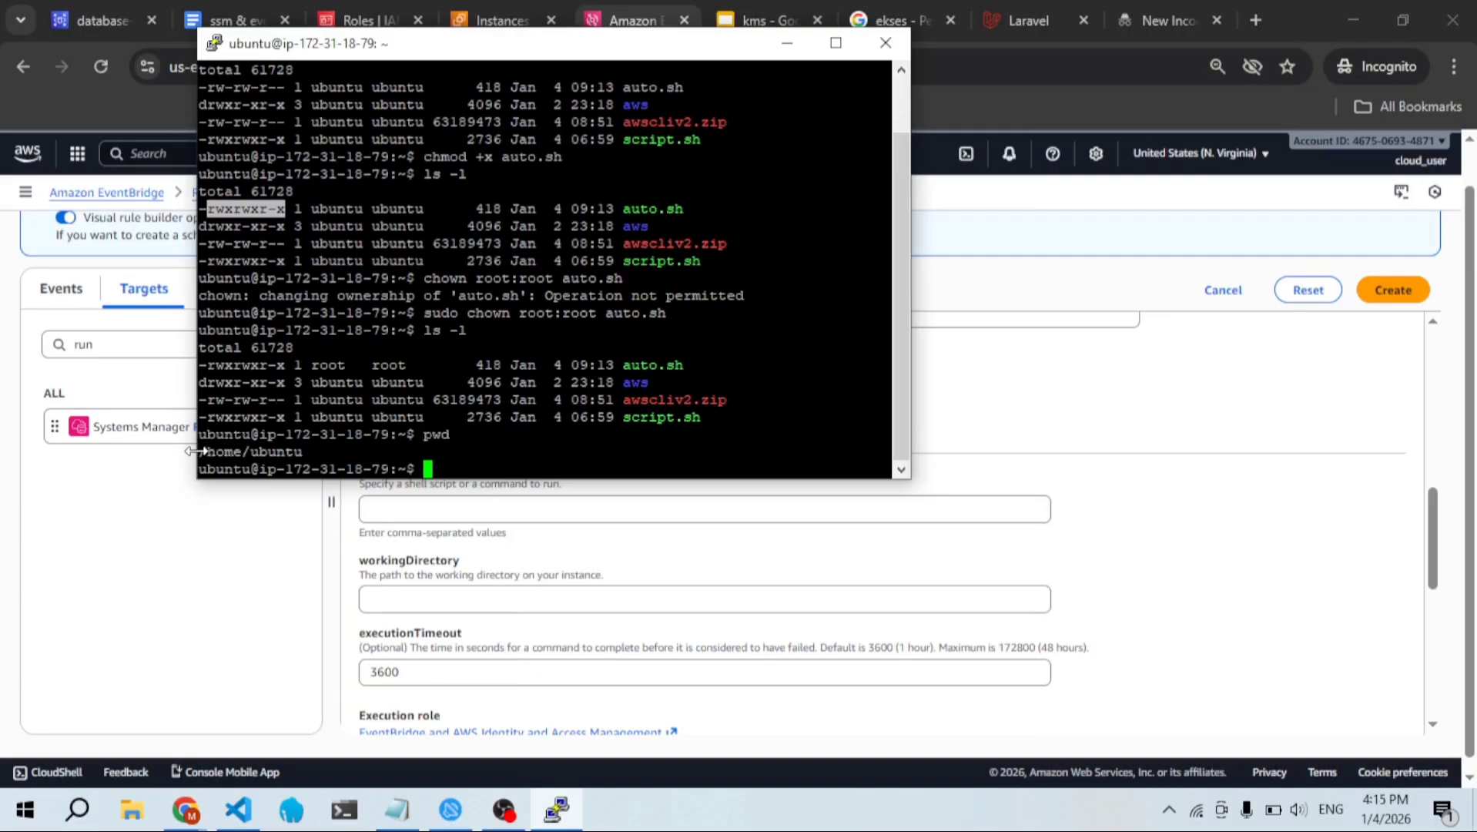
left_click_drag(200, 453, 299, 453)
key("ctrl+c")
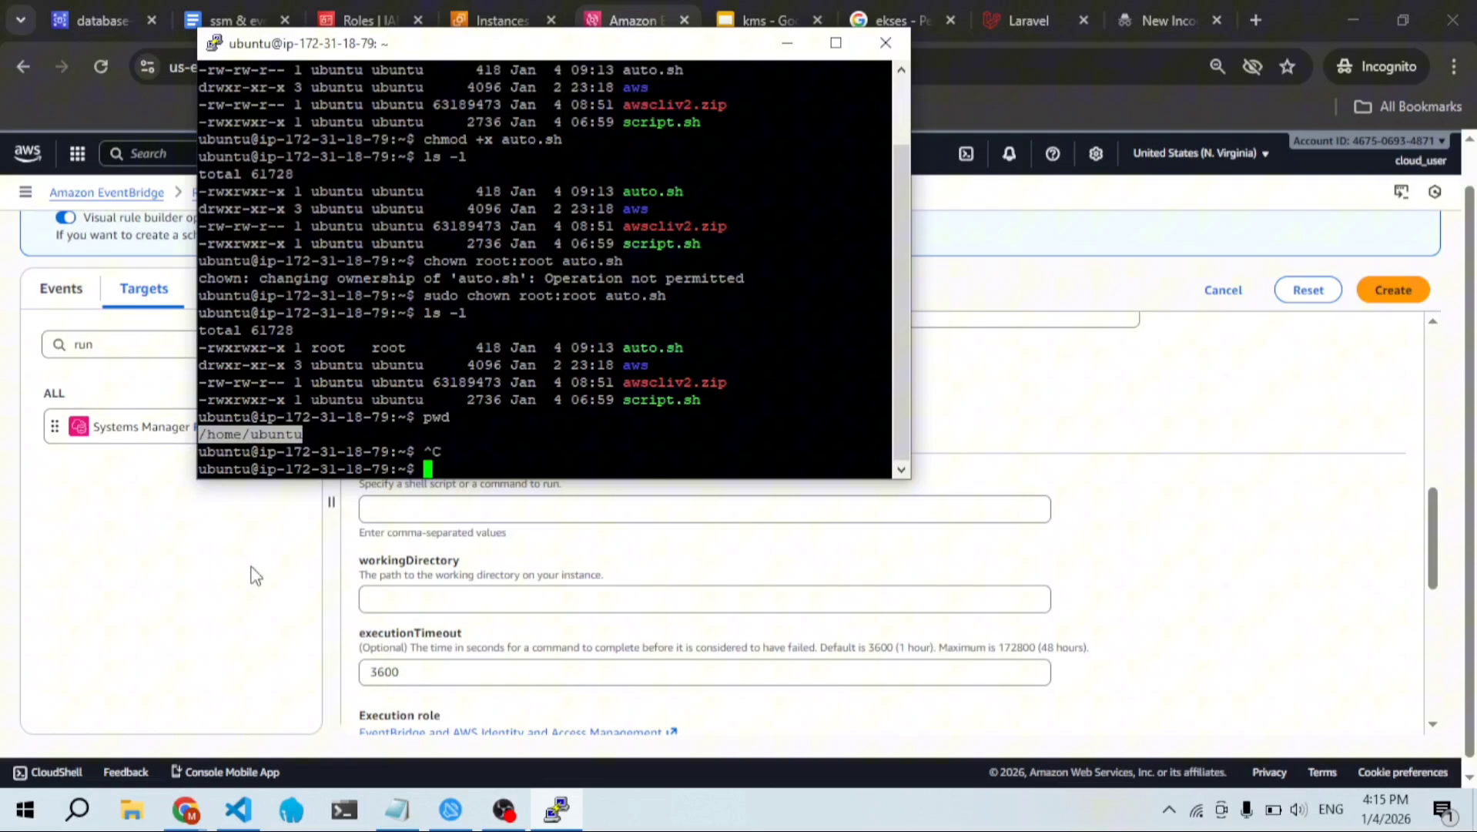
left_click(456, 521)
key("ctrl+v")
type("/")
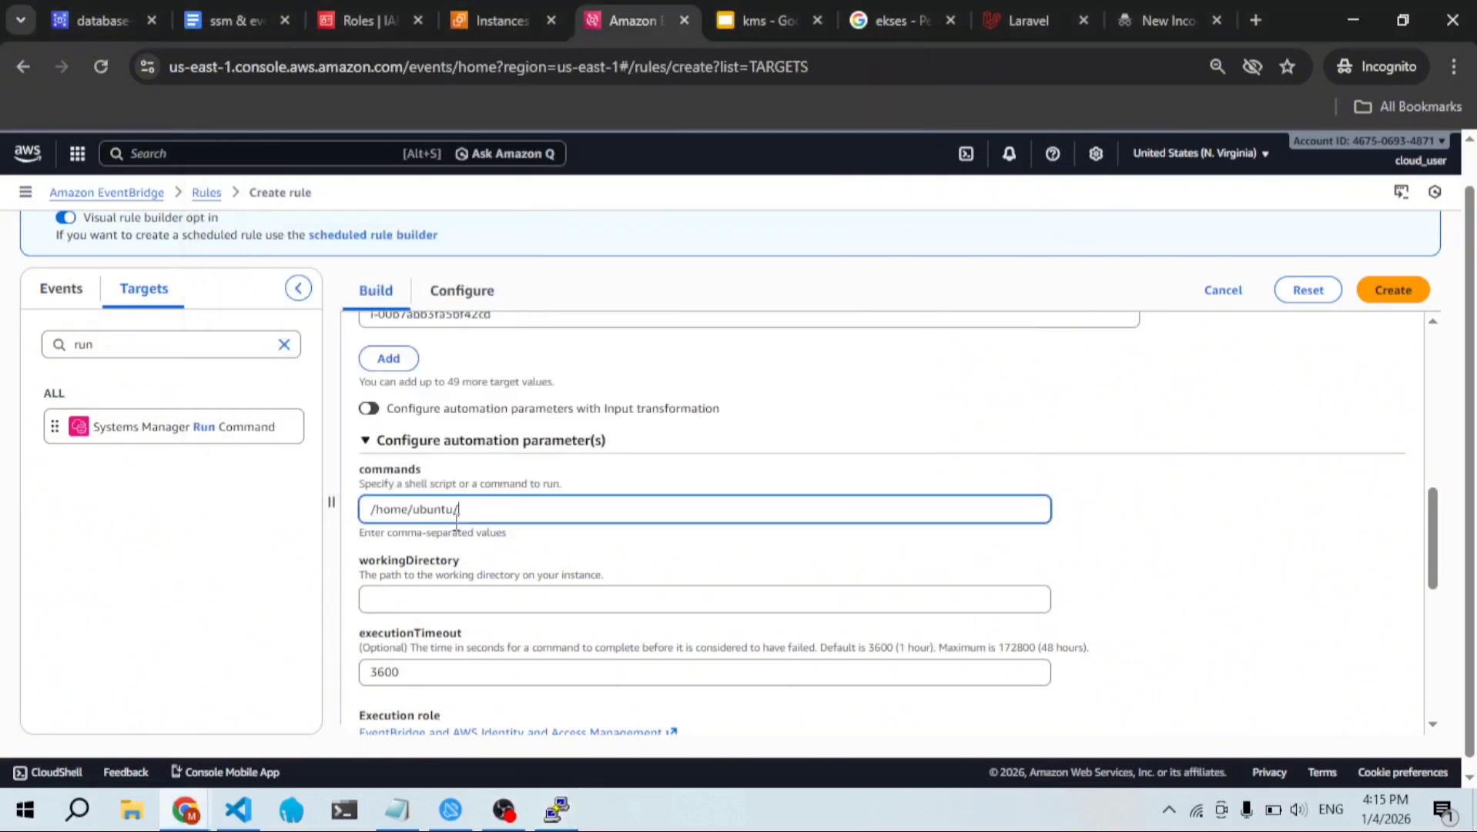
type("auto.sh")
key("alt+Tab")
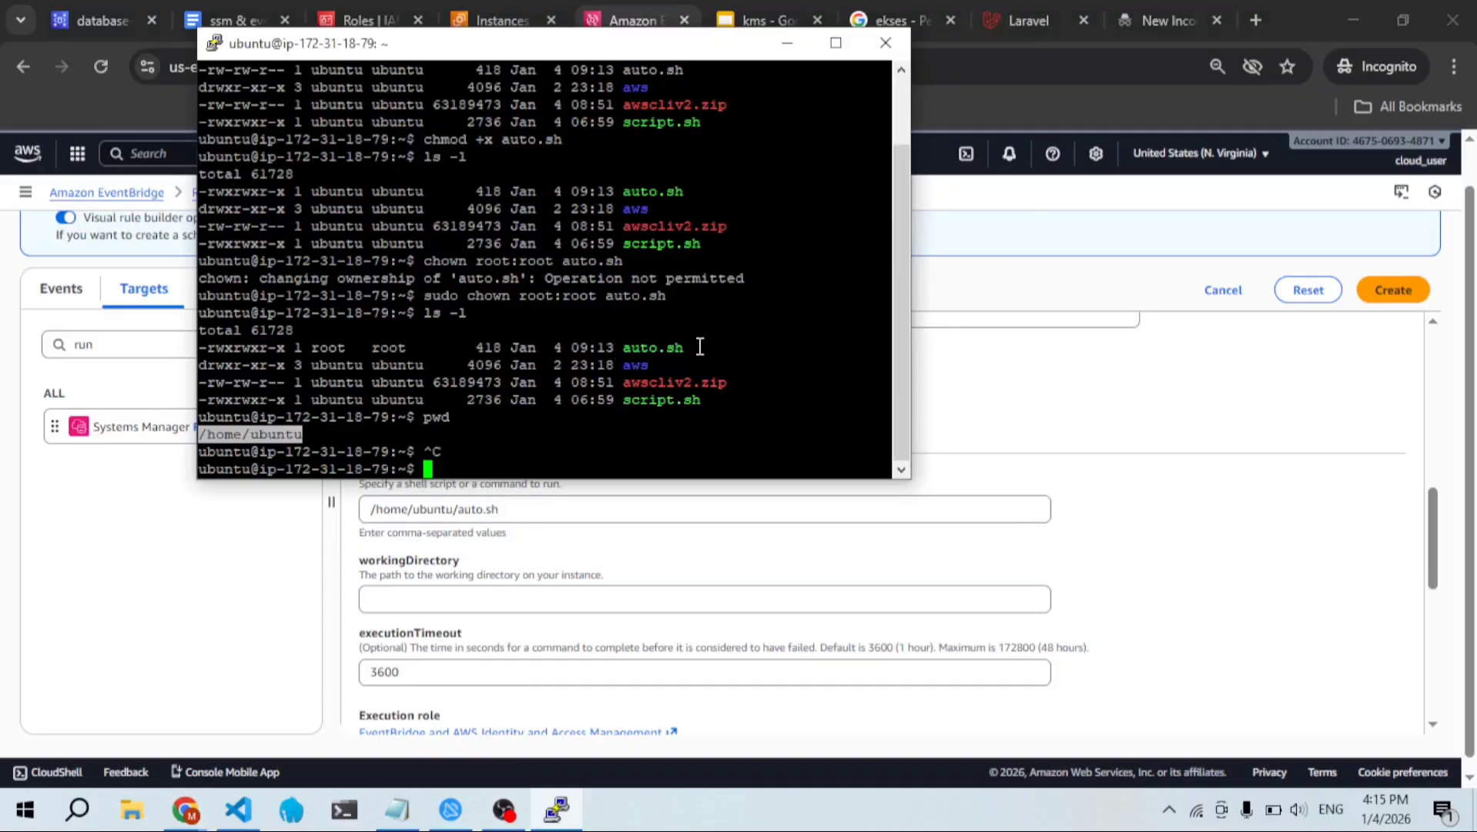
left_click(544, 504)
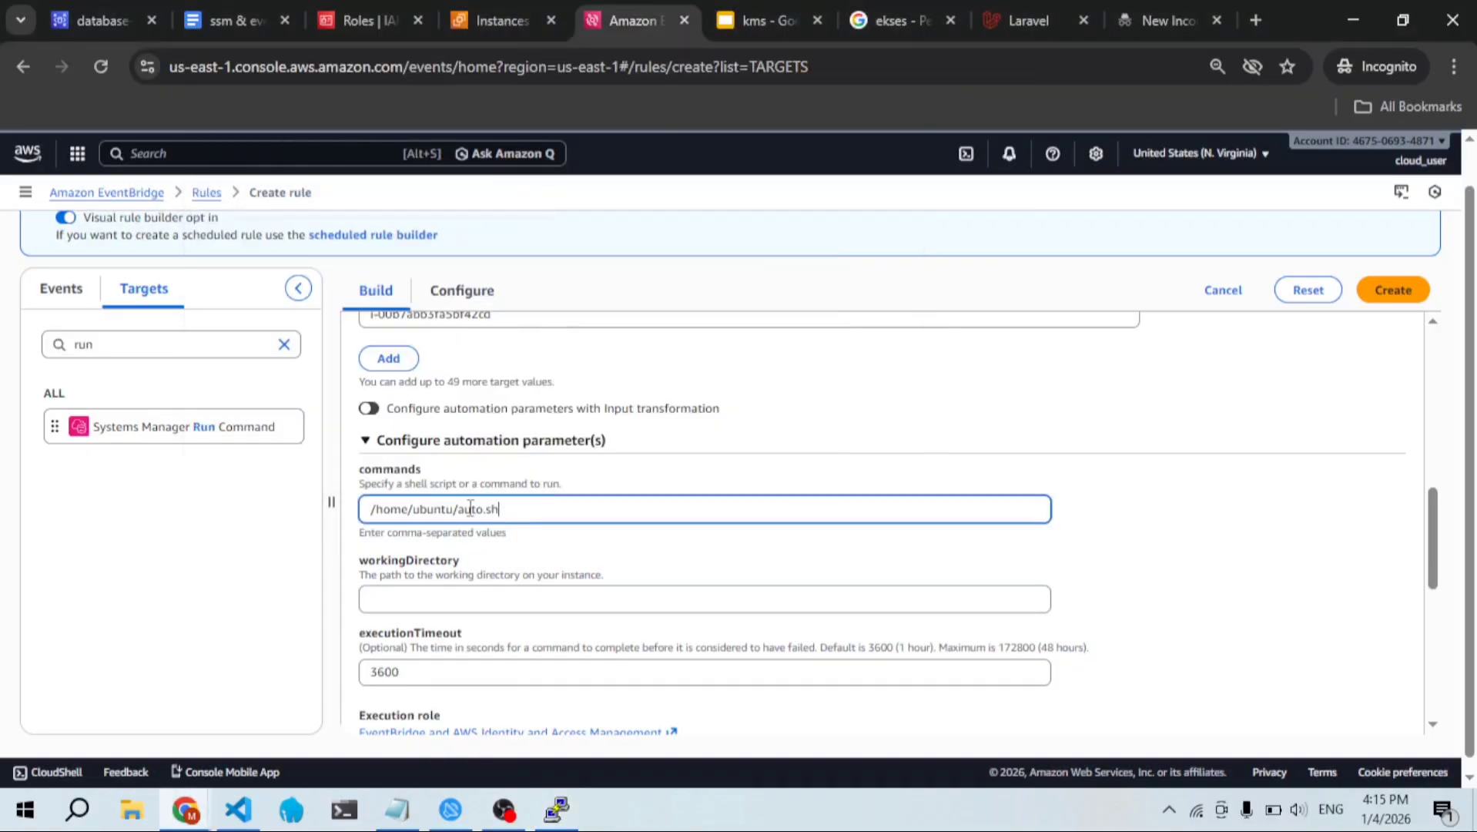
Step: Set the Run Command target's workingDirectory to /var/www/todo and its executionTimeout to 30 seconds
left_click(426, 598)
key("alt+Tab")
left_click(425, 597)
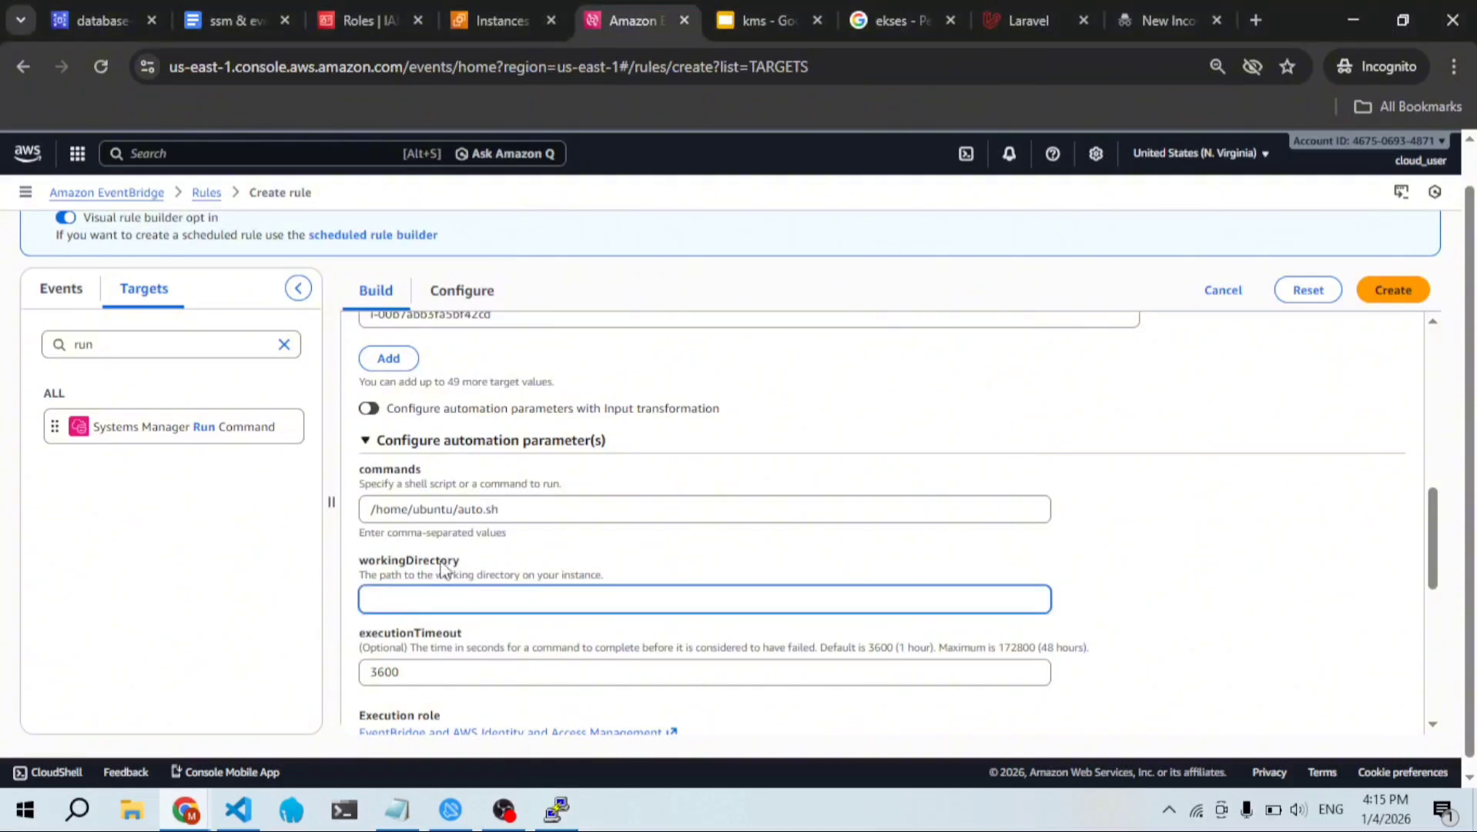
type("/var/www/todo")
scroll(413, 613, "down", 2)
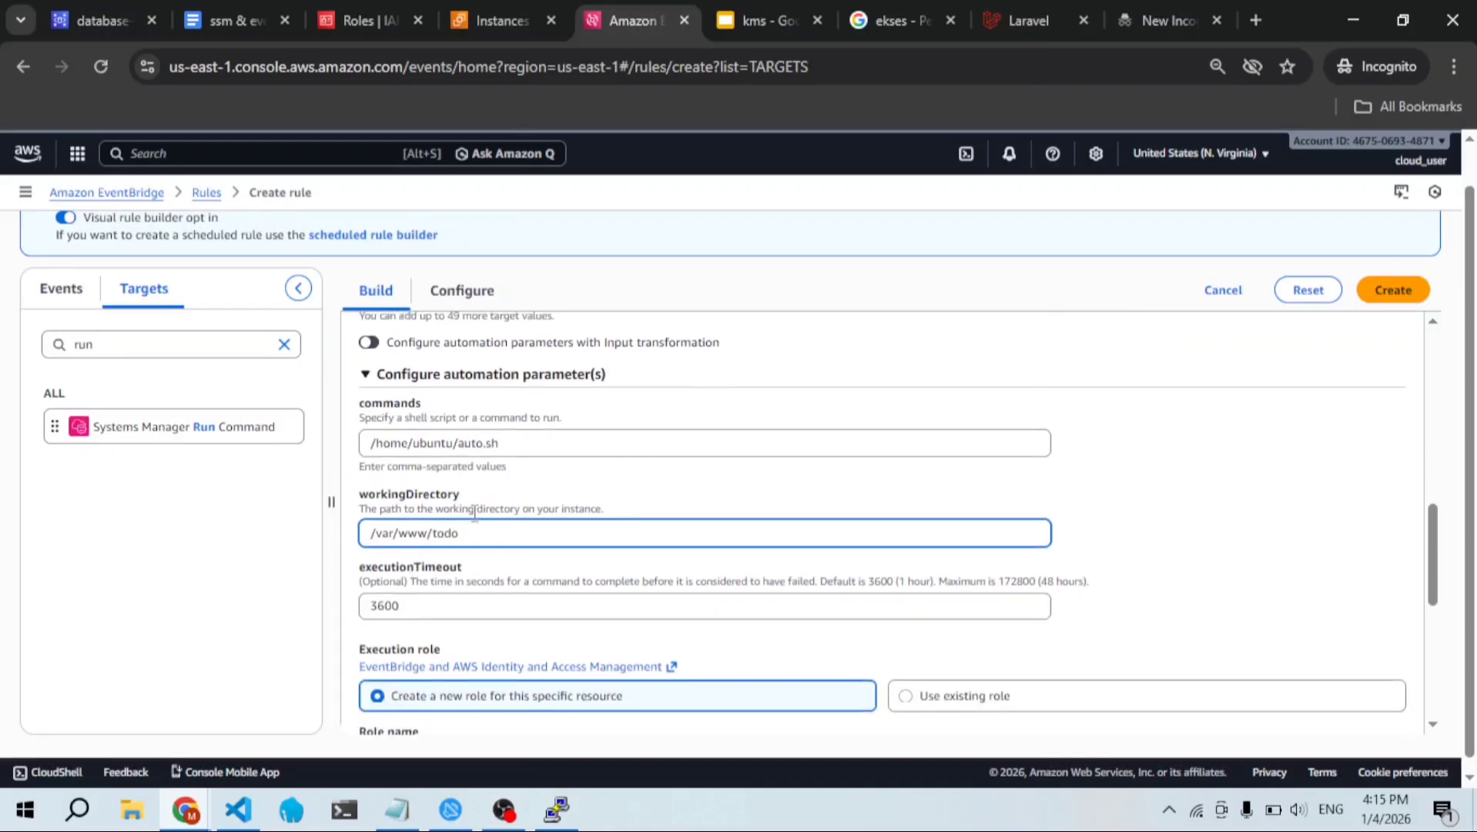
key("Tab")
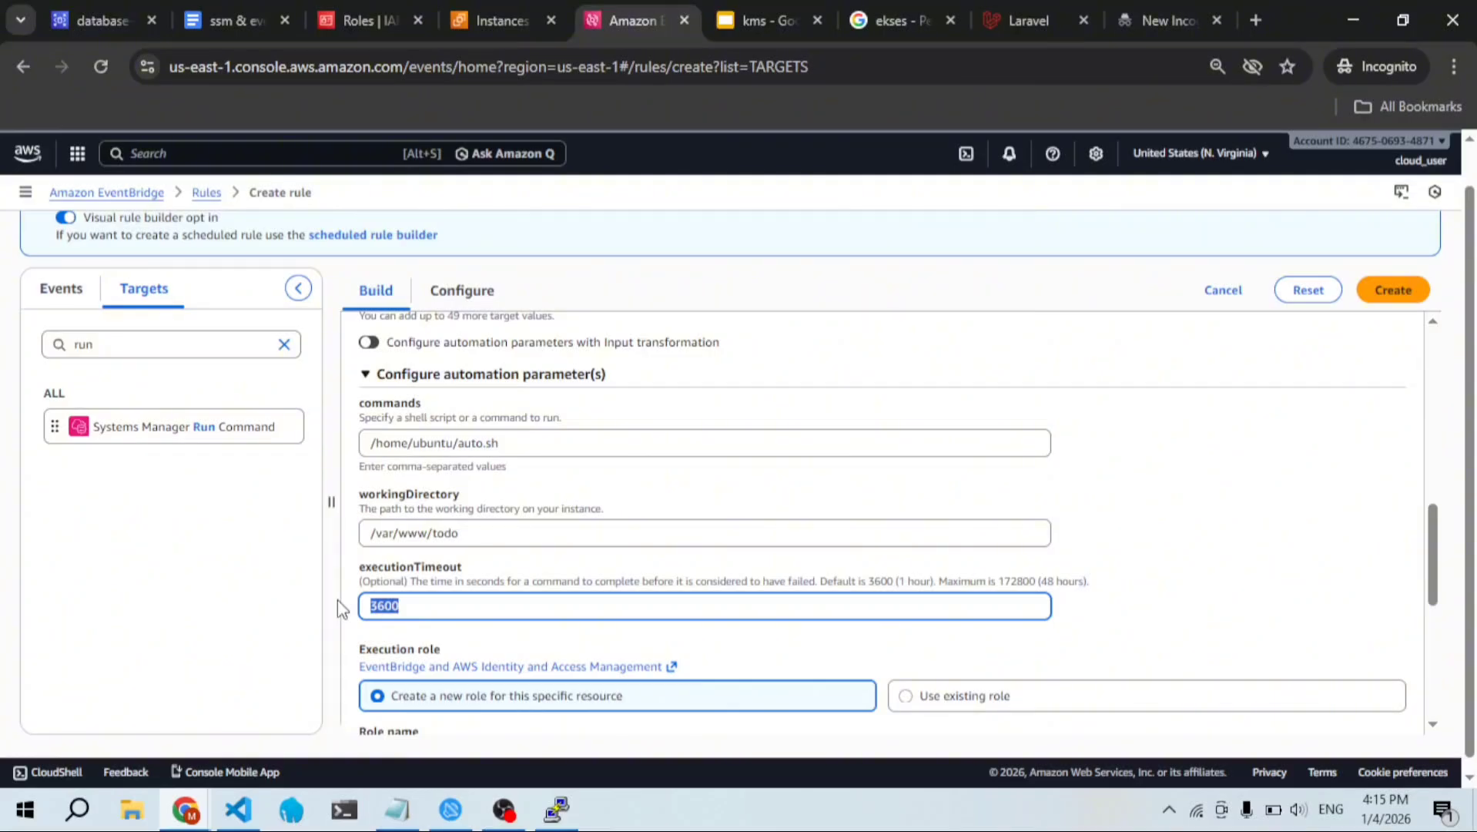
type("30")
left_click(301, 632)
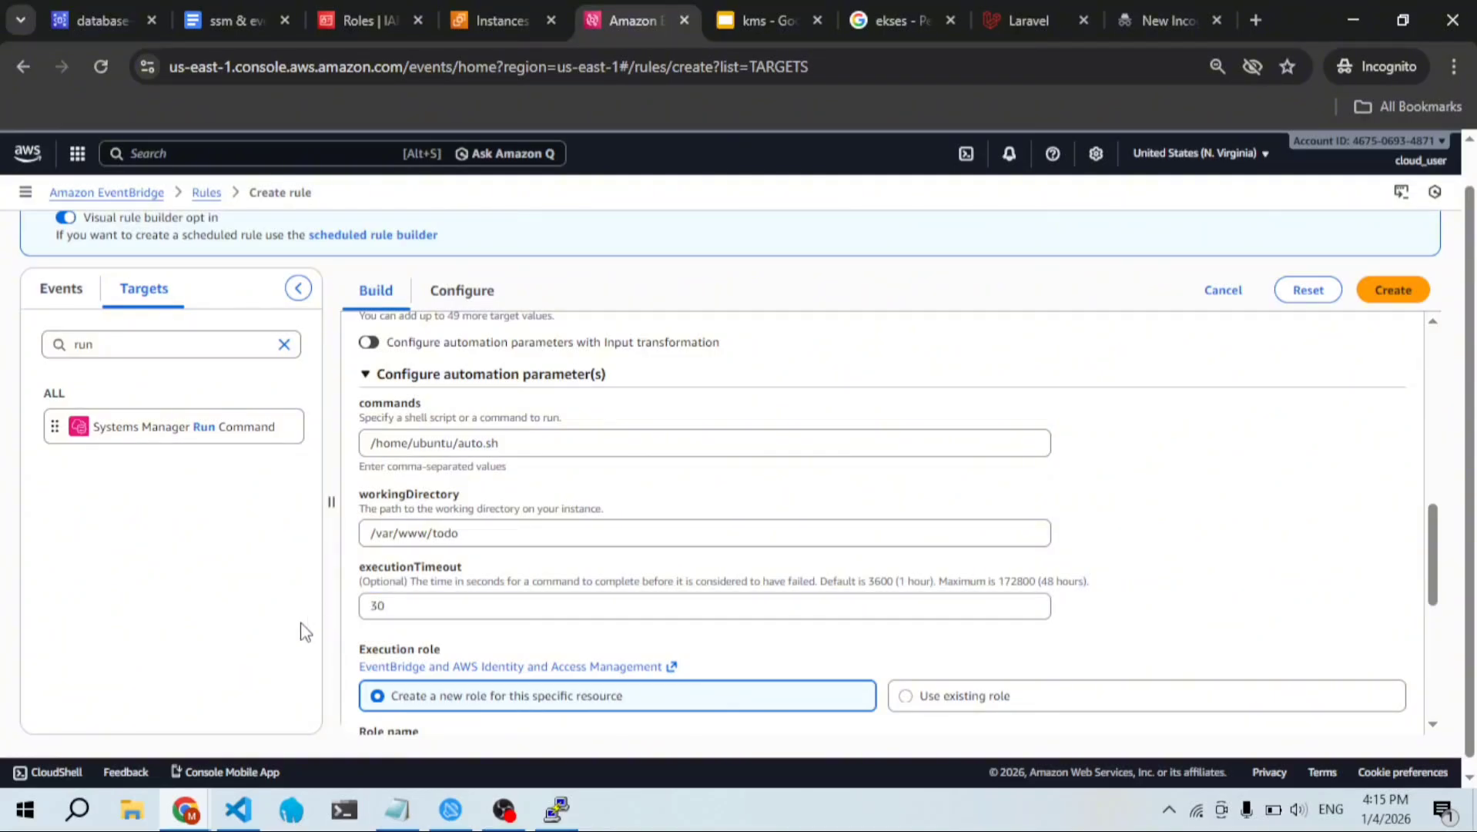
Step: Examine the target's execution role settings and the EventBridge-to-EC2 policy in section 3 of the ssm & eventbridge document
scroll(302, 630, "down", 1)
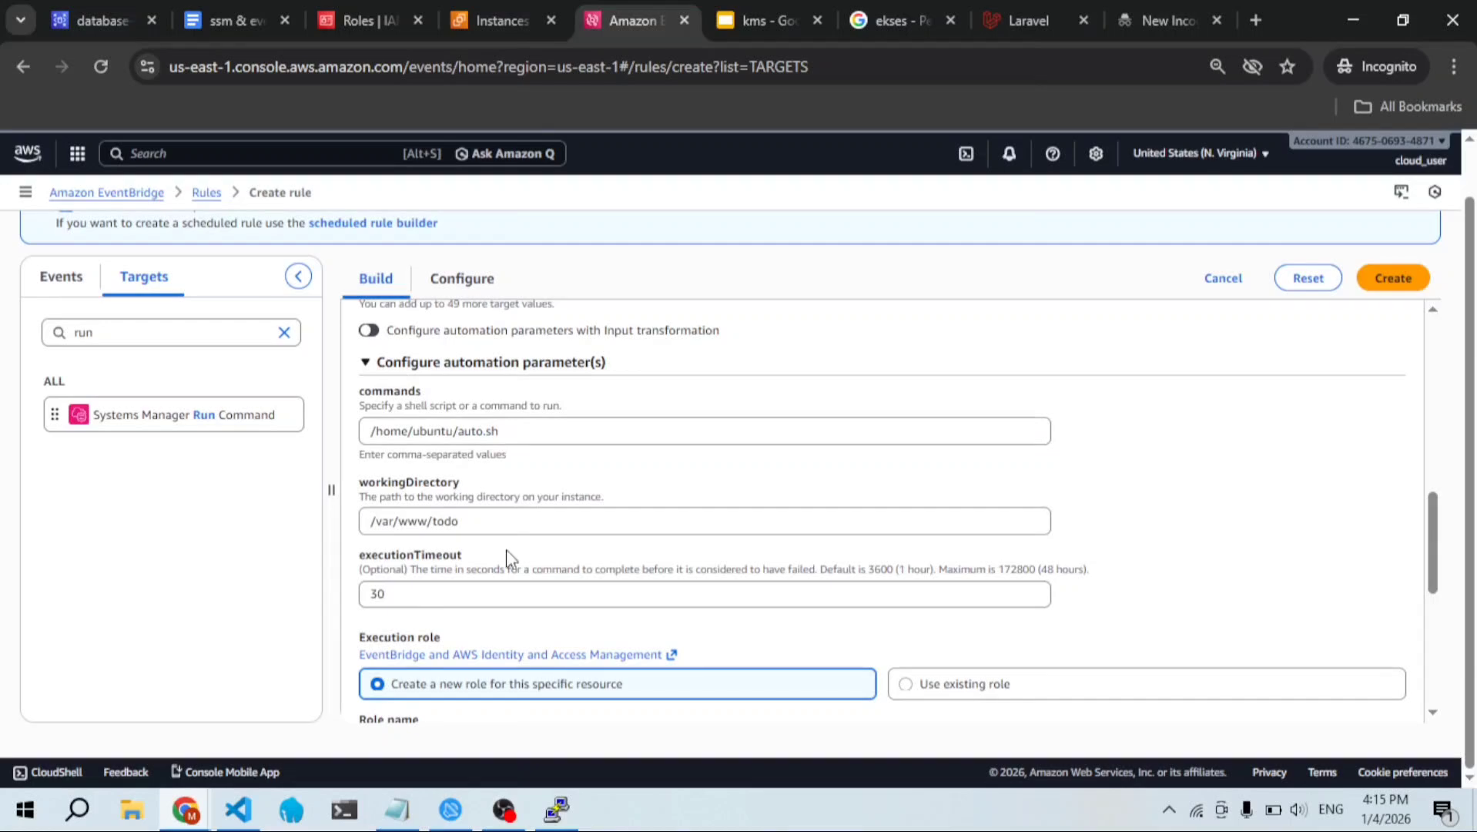
scroll(505, 551, "down", 3)
scroll(505, 549, "down", 1)
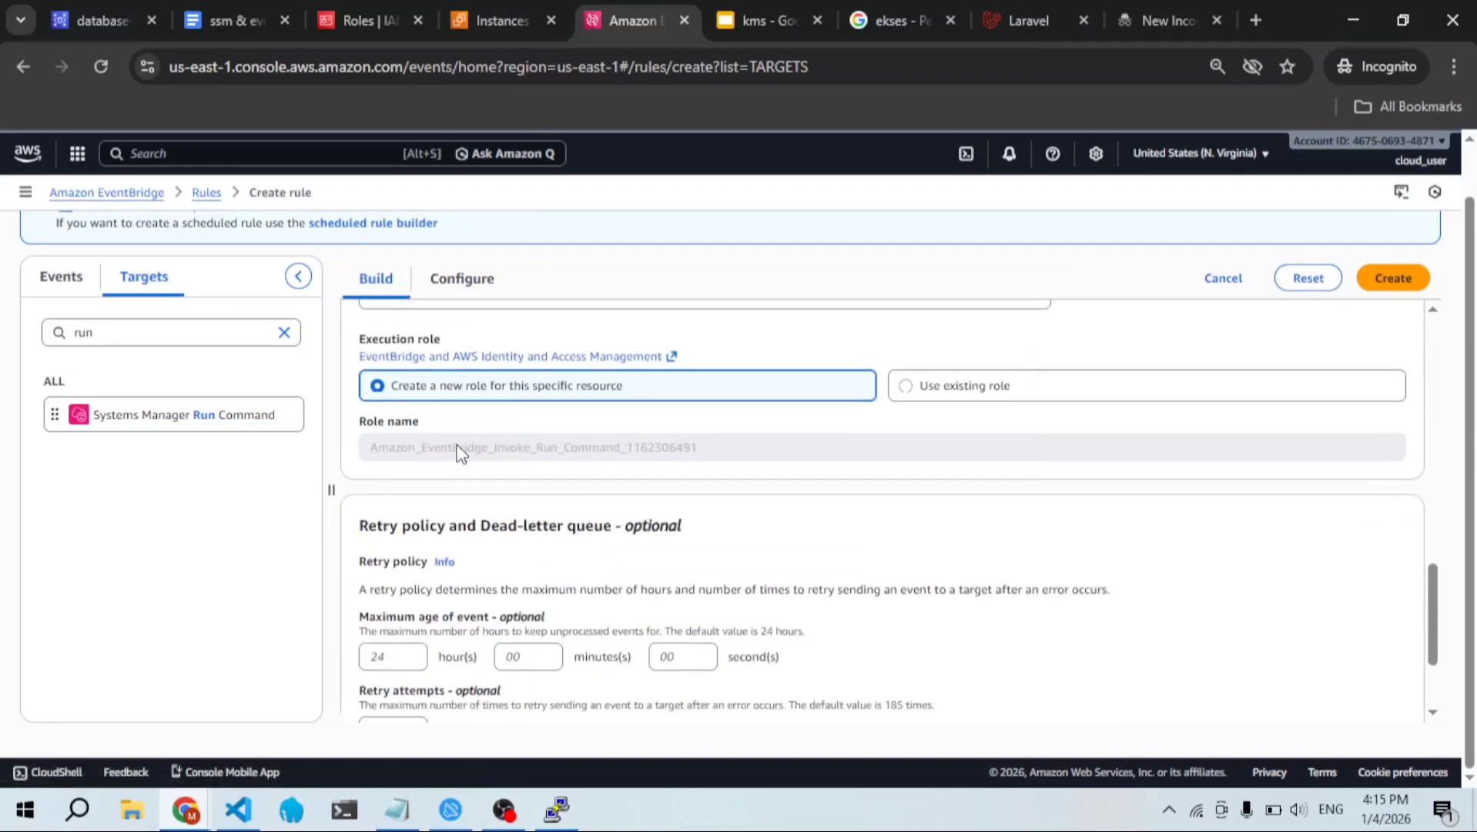
scroll(460, 451, "up", 1)
scroll(460, 452, "up", 1)
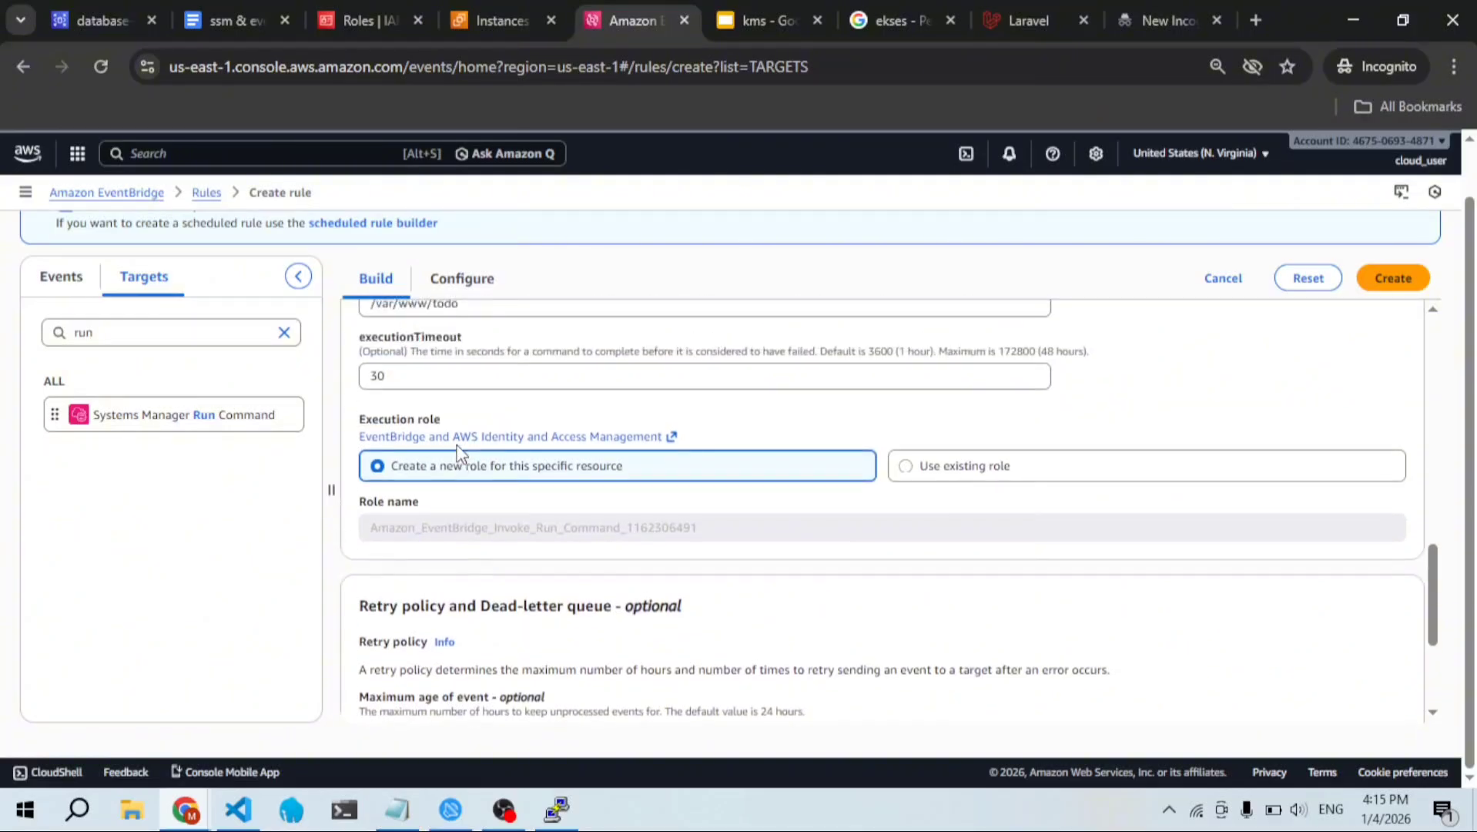
left_click(245, 11)
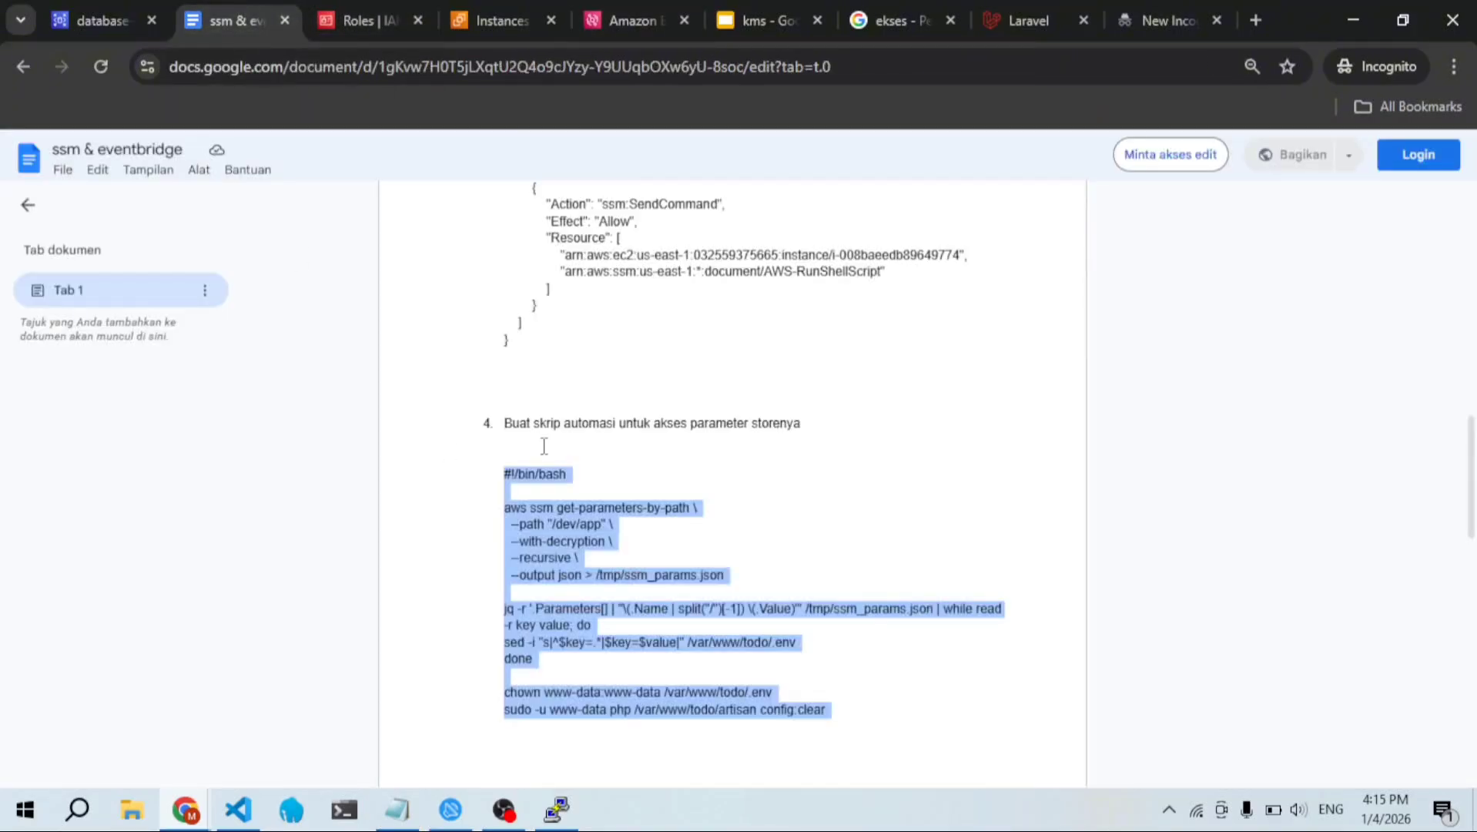
scroll(544, 445, "up", 3)
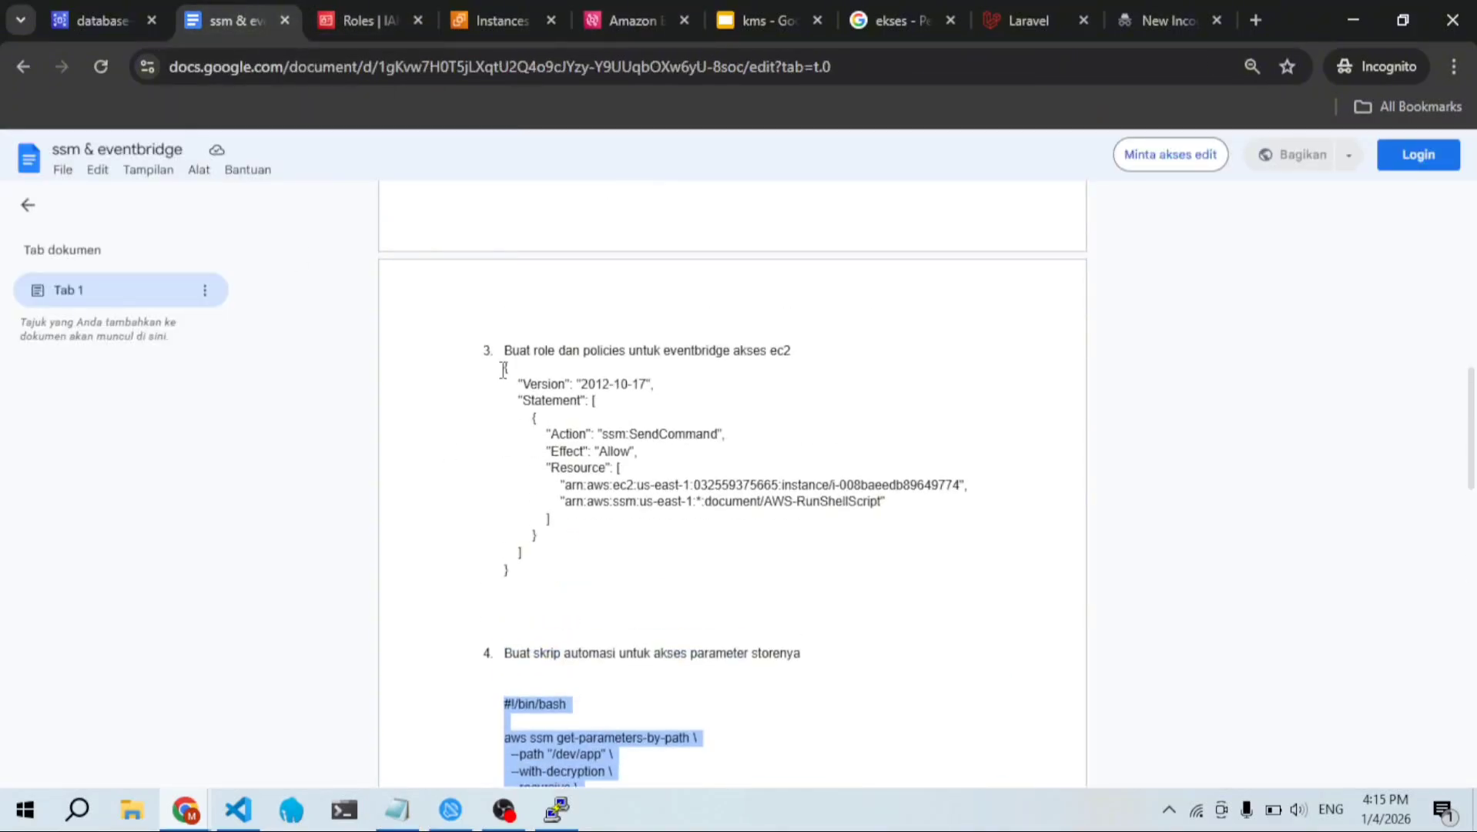
left_click_drag(505, 366, 546, 557)
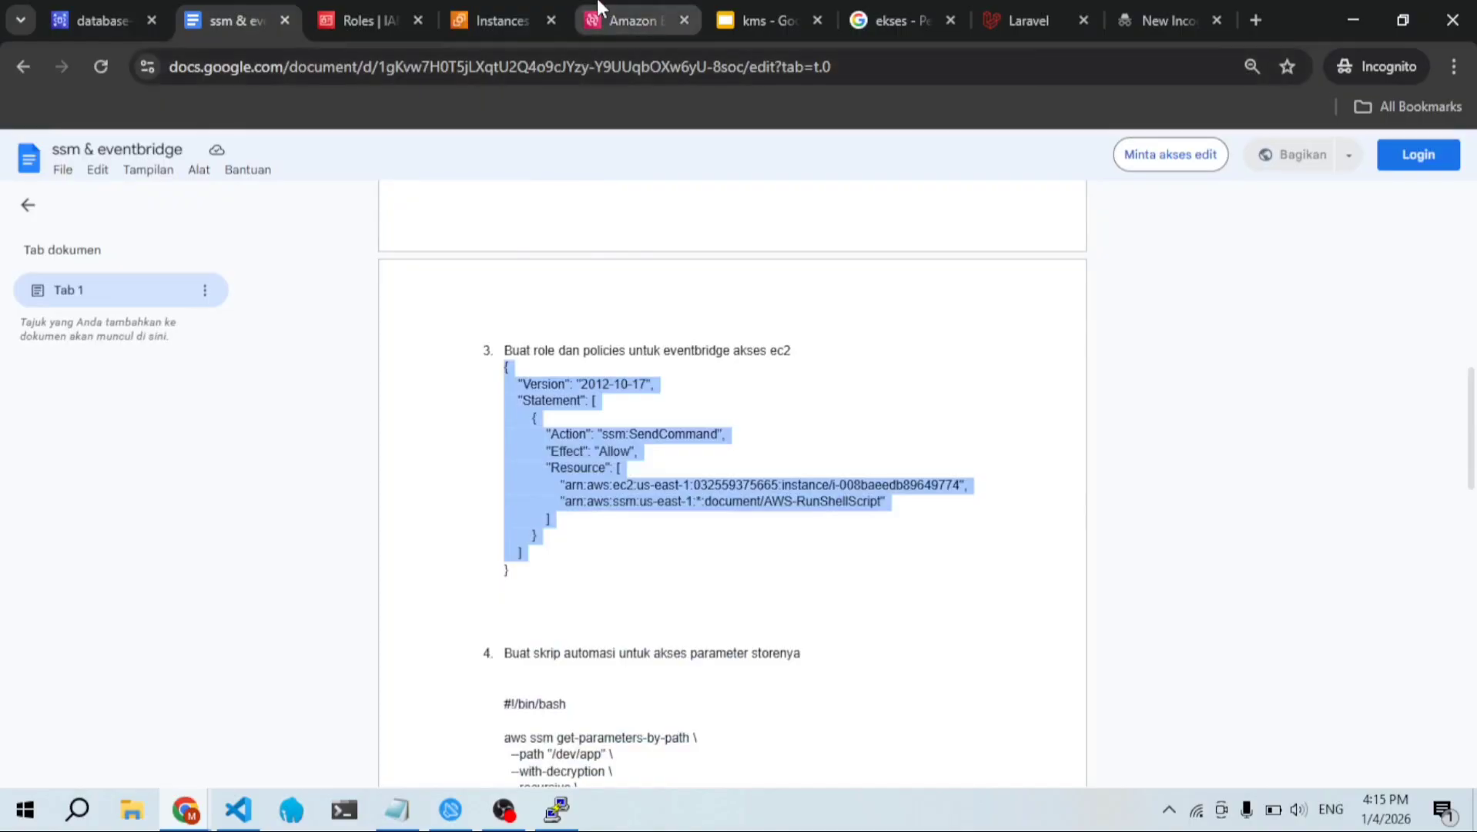
left_click(635, 20)
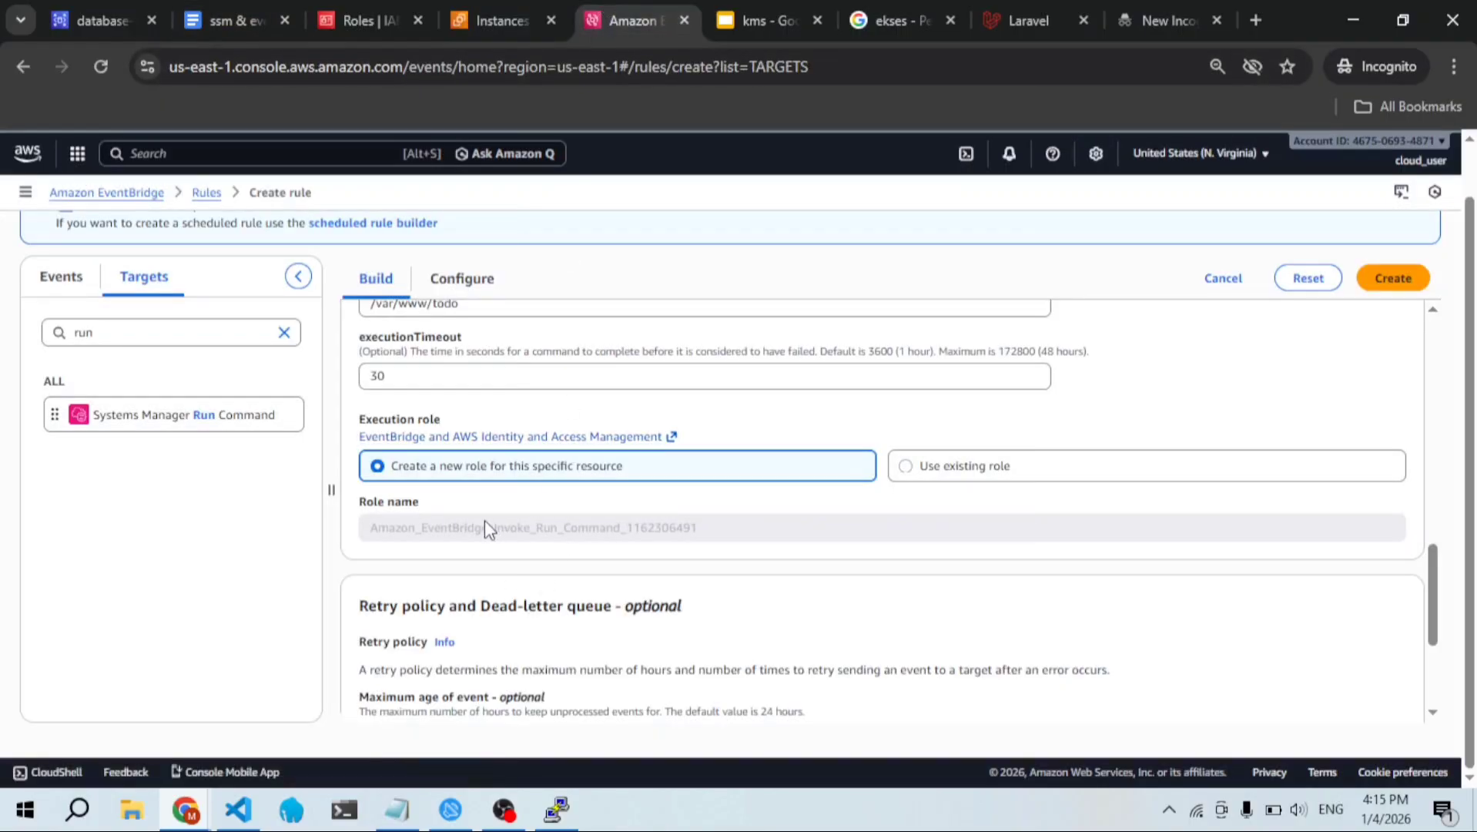
Step: Review the target's parameters and create the EventBridge rule with the name event-ssm
scroll(567, 537, "up", 5)
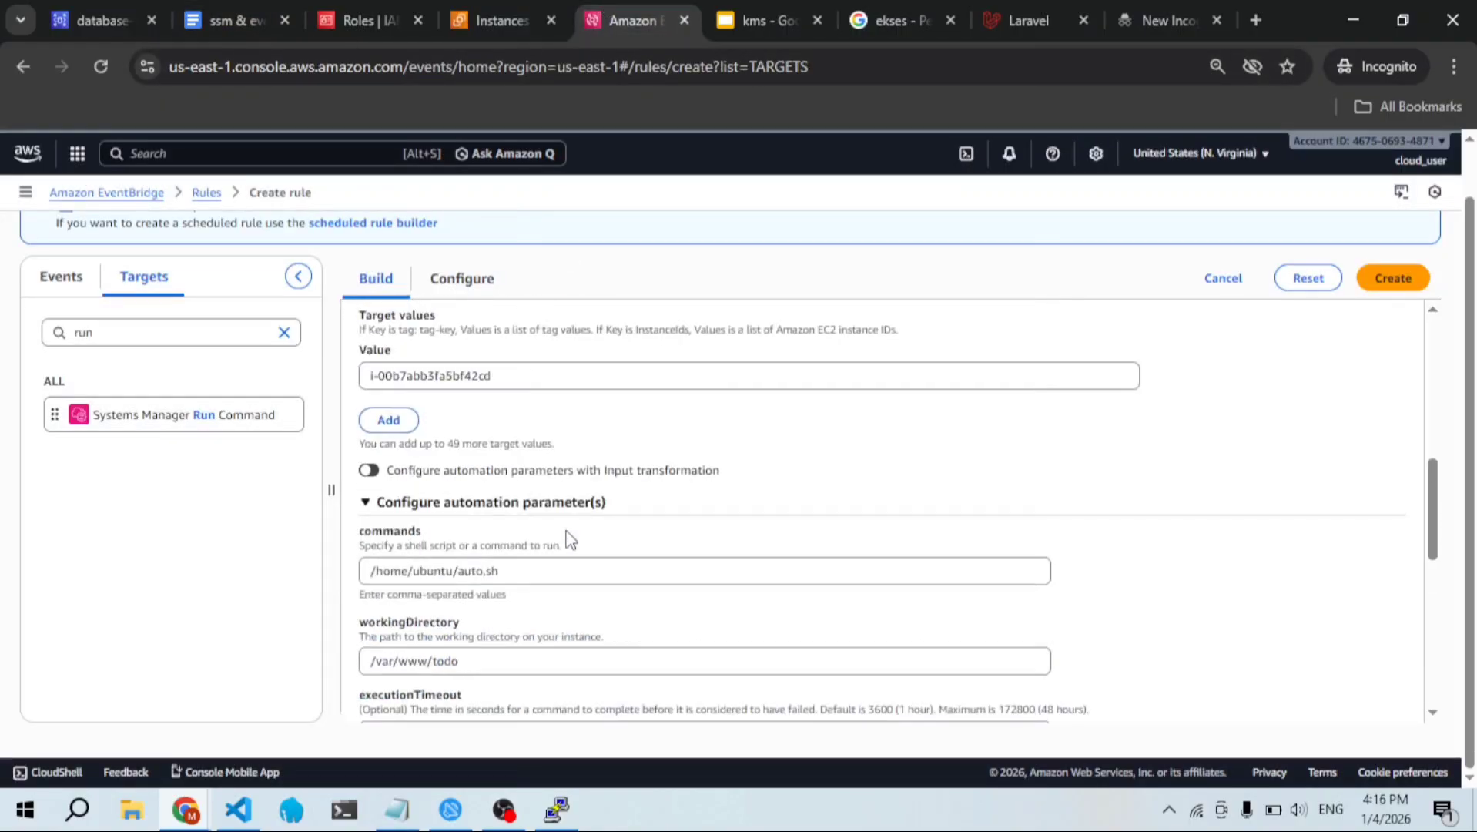
scroll(567, 537, "up", 5)
scroll(567, 536, "down", 4)
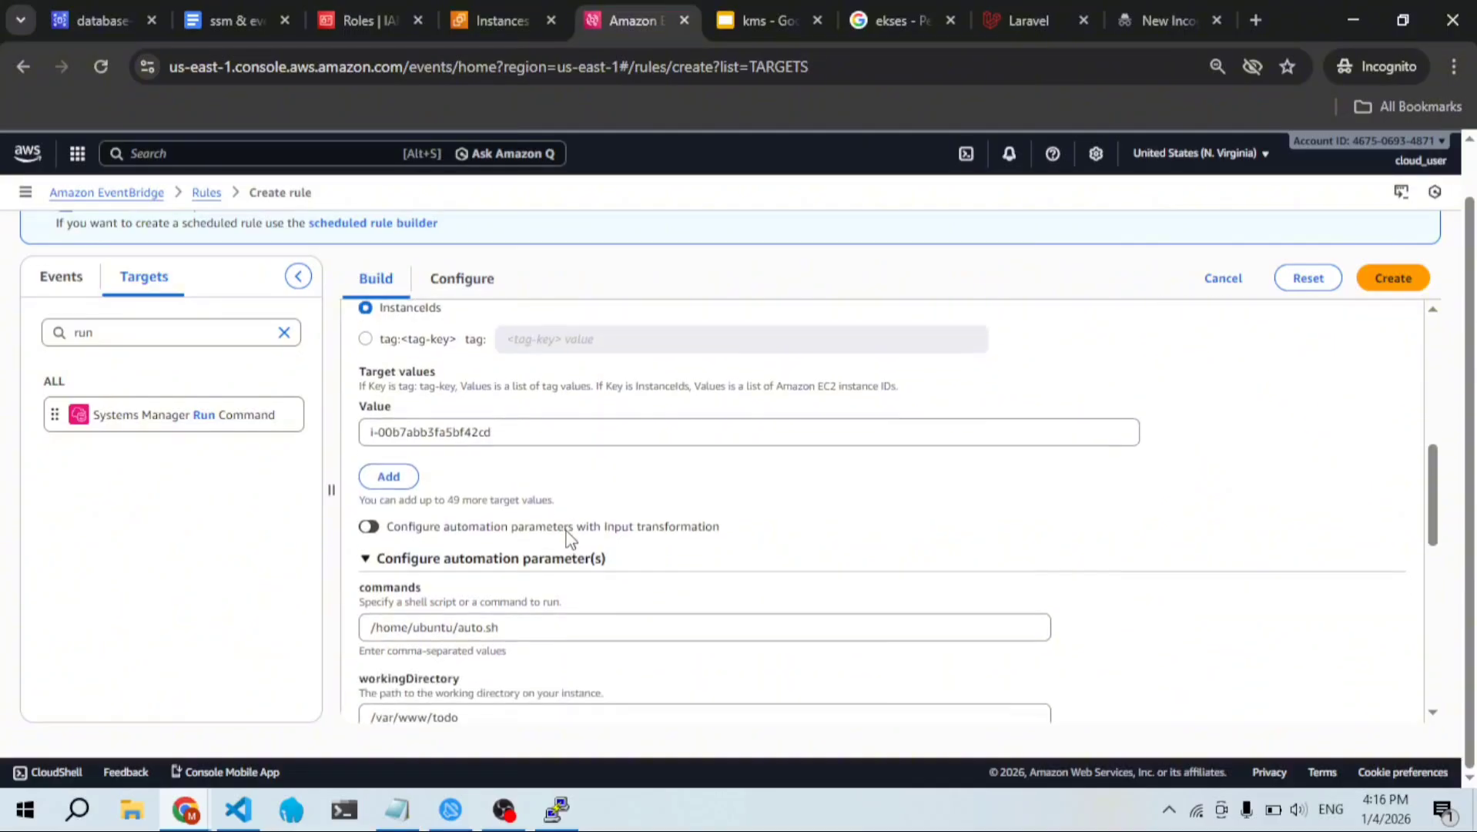
scroll(568, 531, "down", 1)
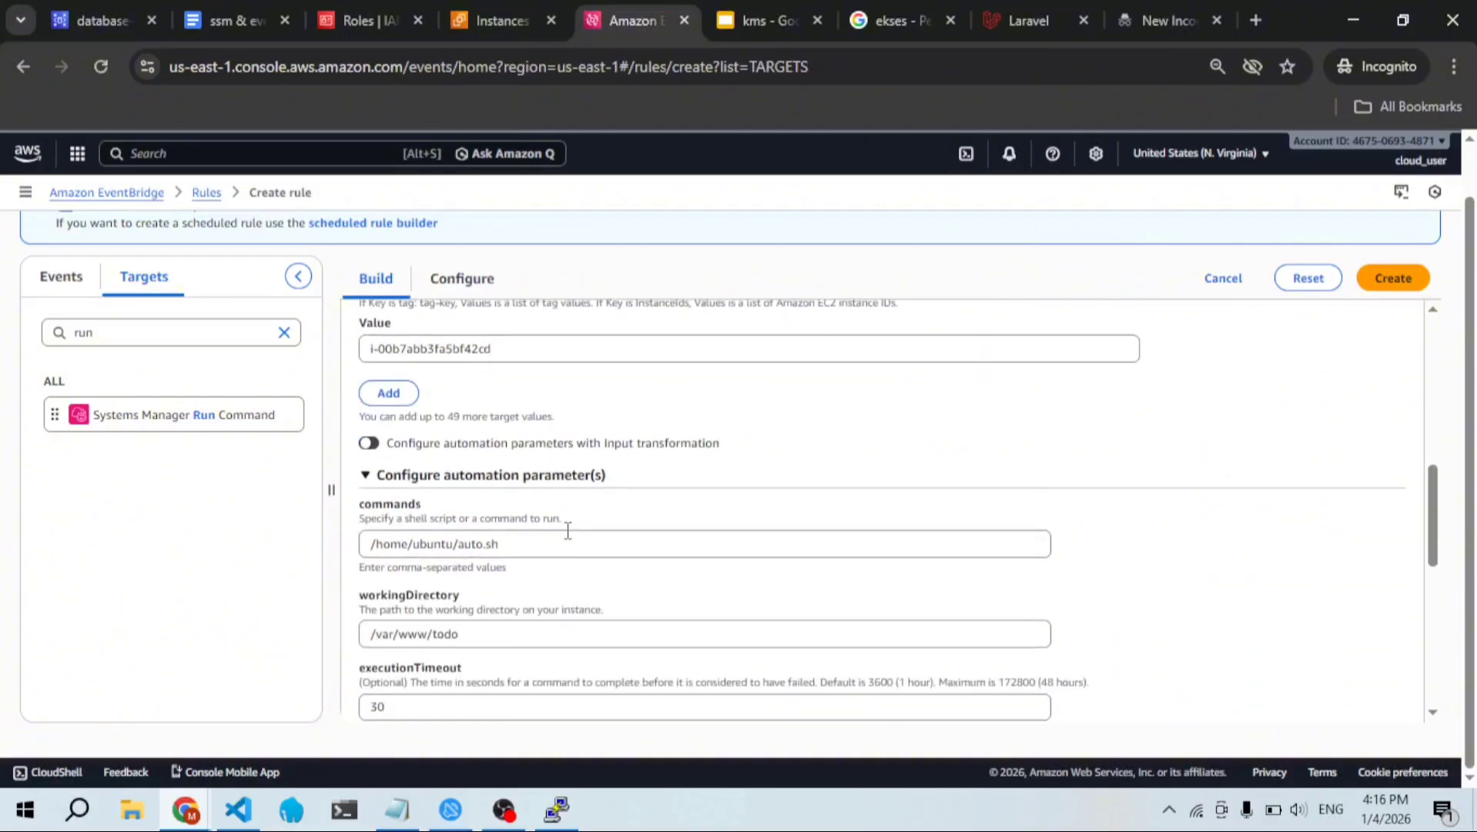
scroll(568, 531, "down", 1)
scroll(568, 531, "down", 3)
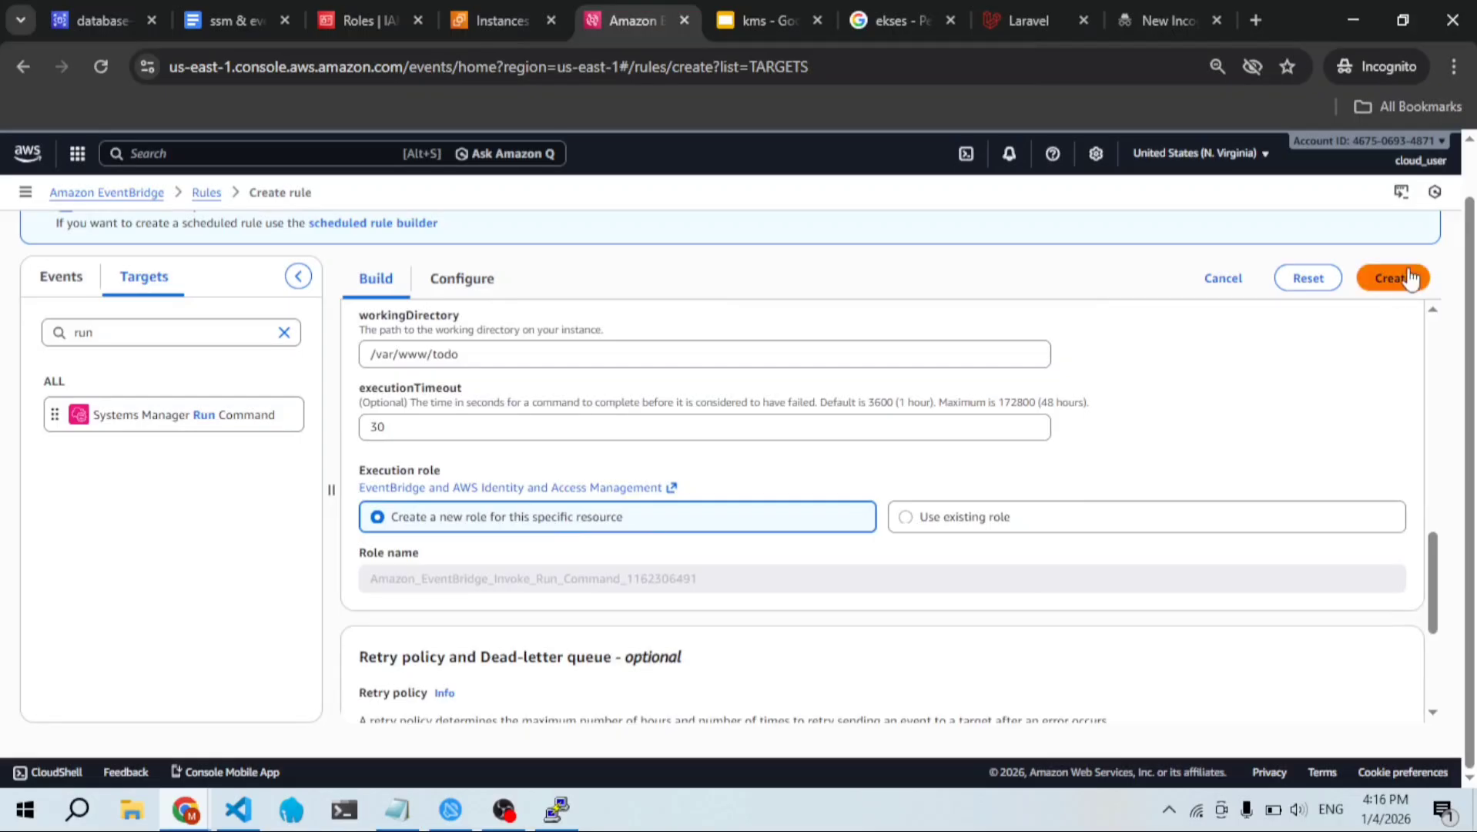
scroll(1391, 381, "up", 1)
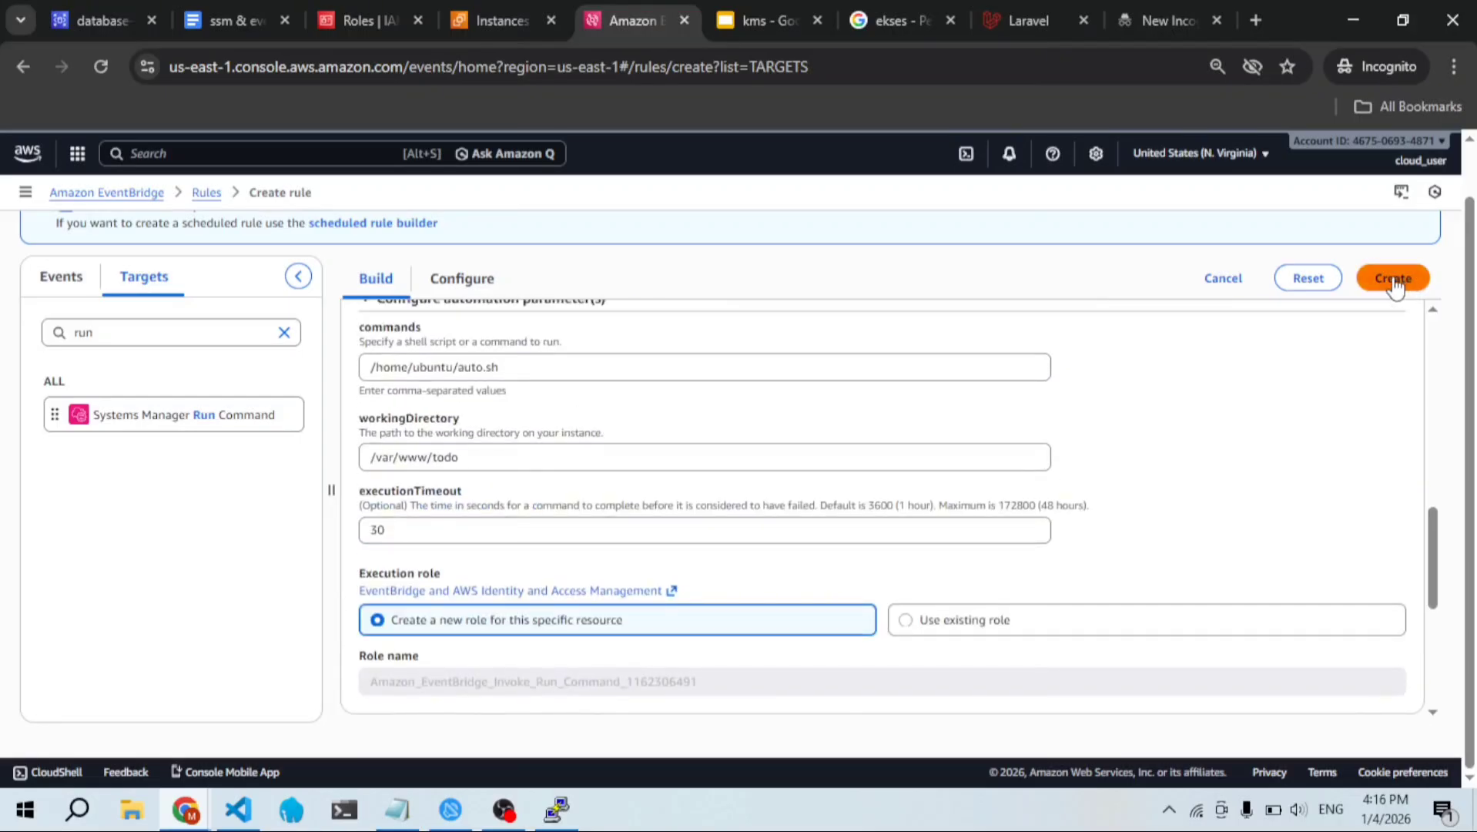
left_click(1394, 281)
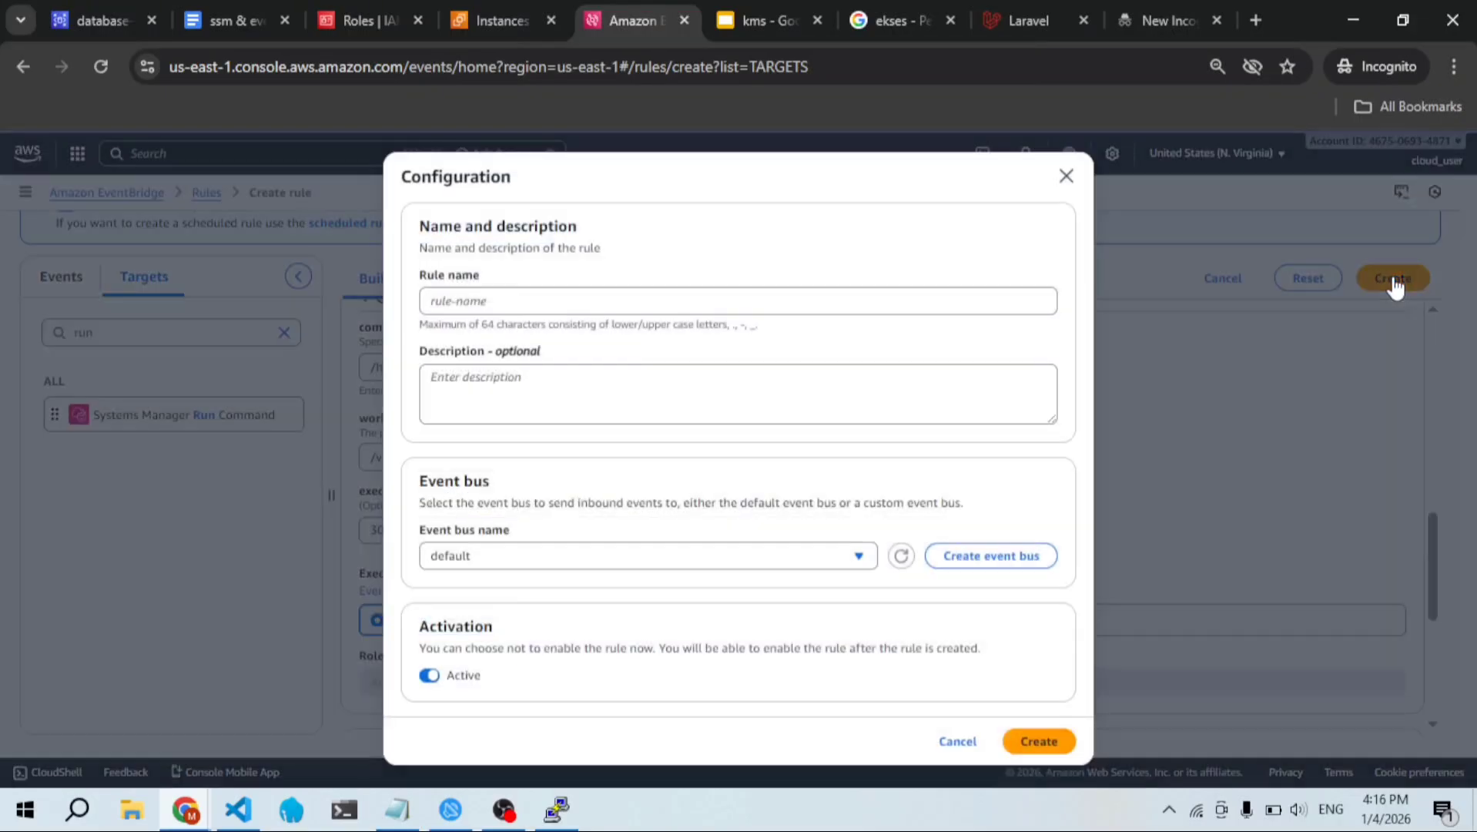
left_click(630, 312)
type("event")
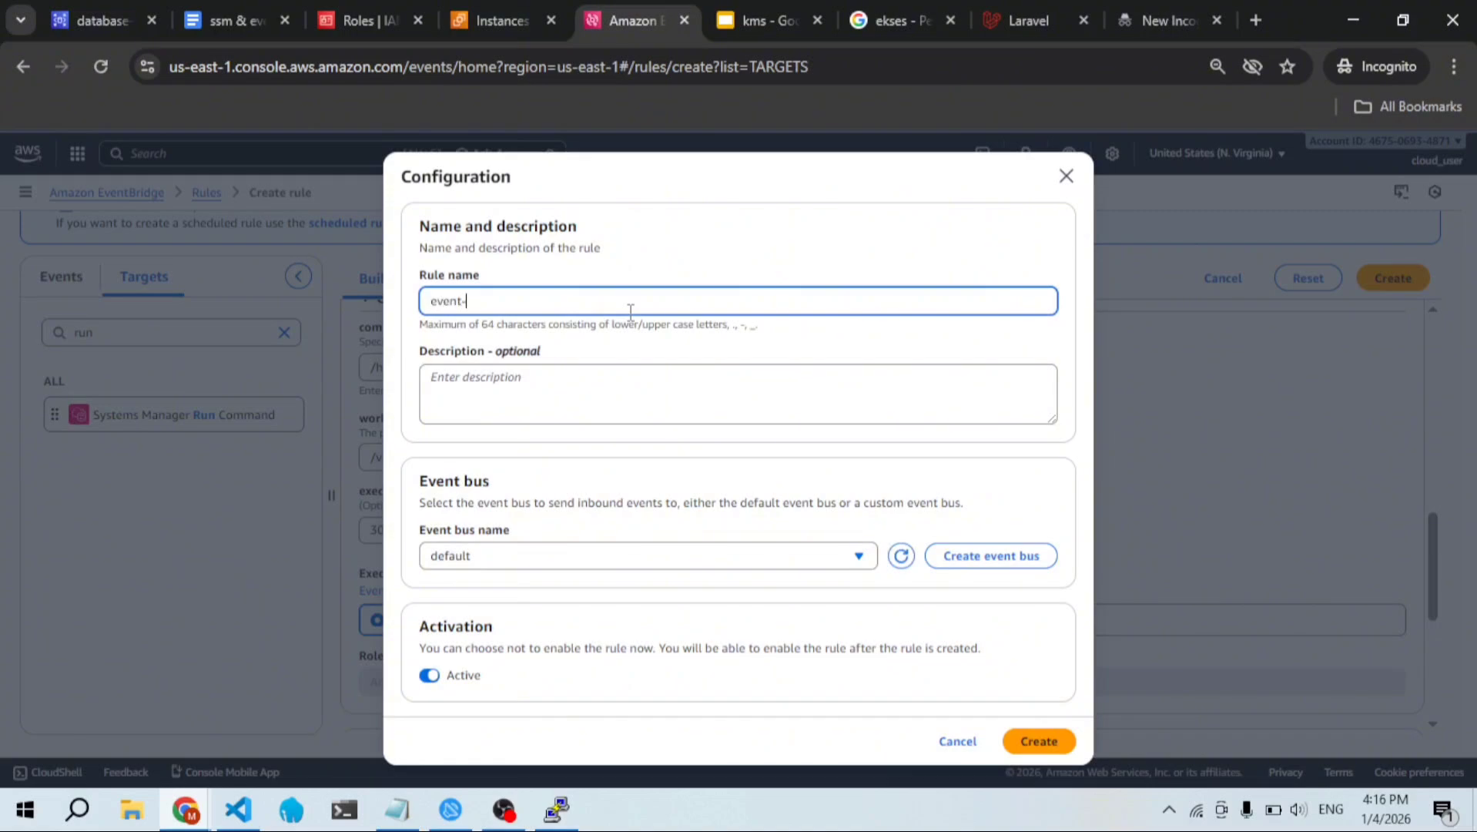
type("-ssm")
left_click(1060, 743)
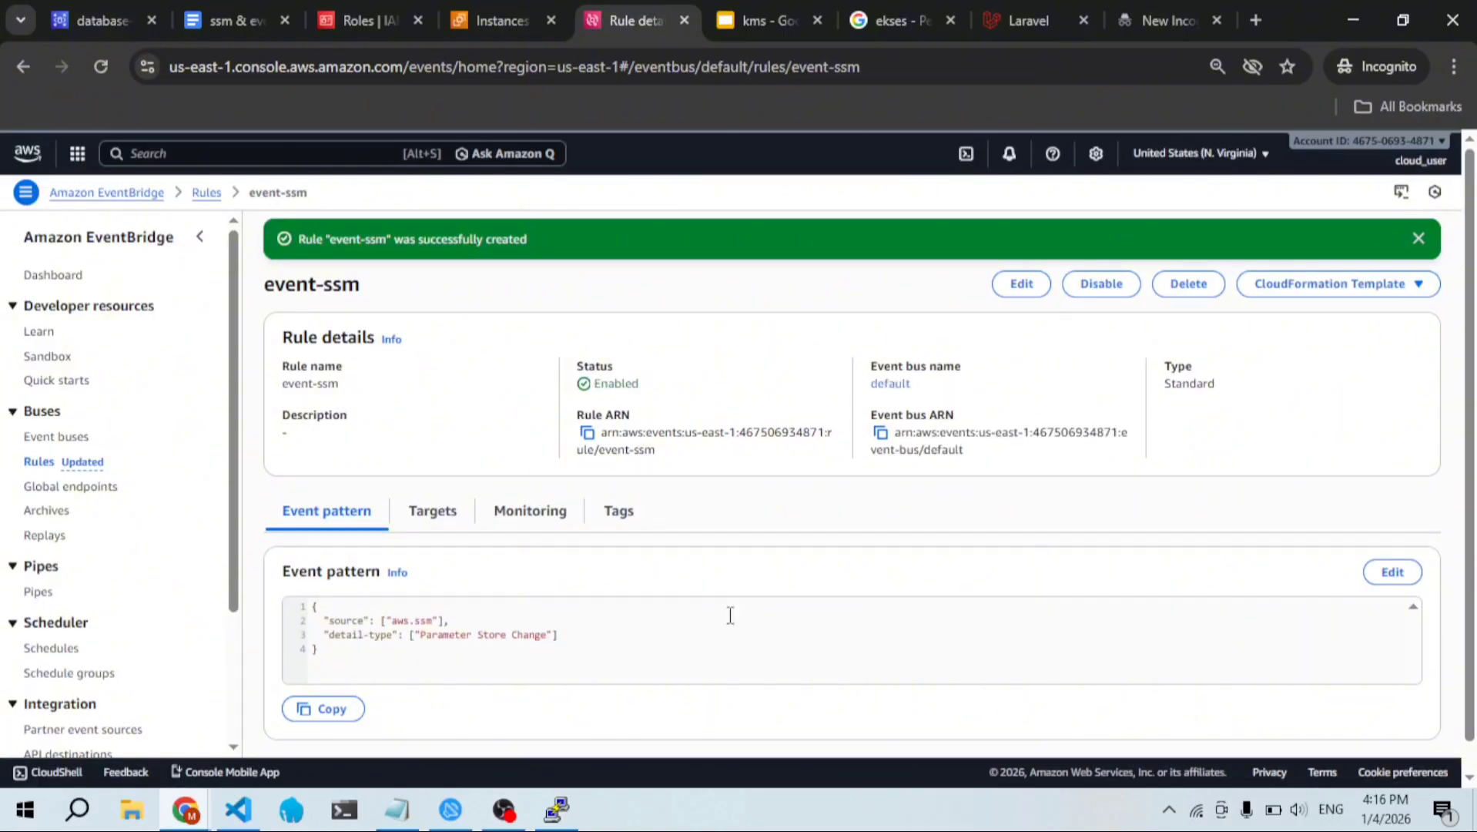
Step: Copy the complete ssm:SendCommand policy JSON from section 3 of the ssm & eventbridge document
scroll(730, 615, "down", 1)
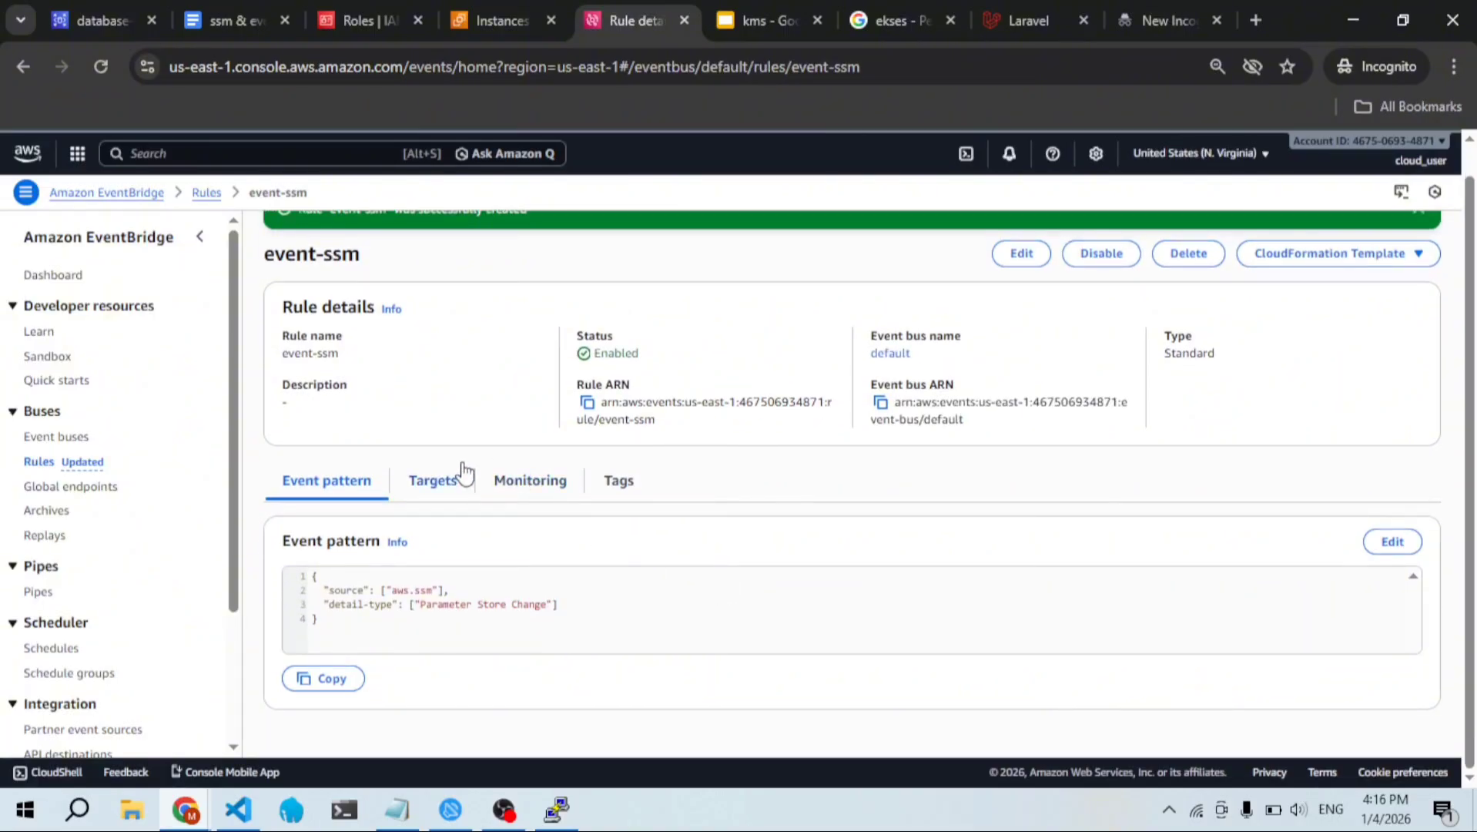
left_click(218, 11)
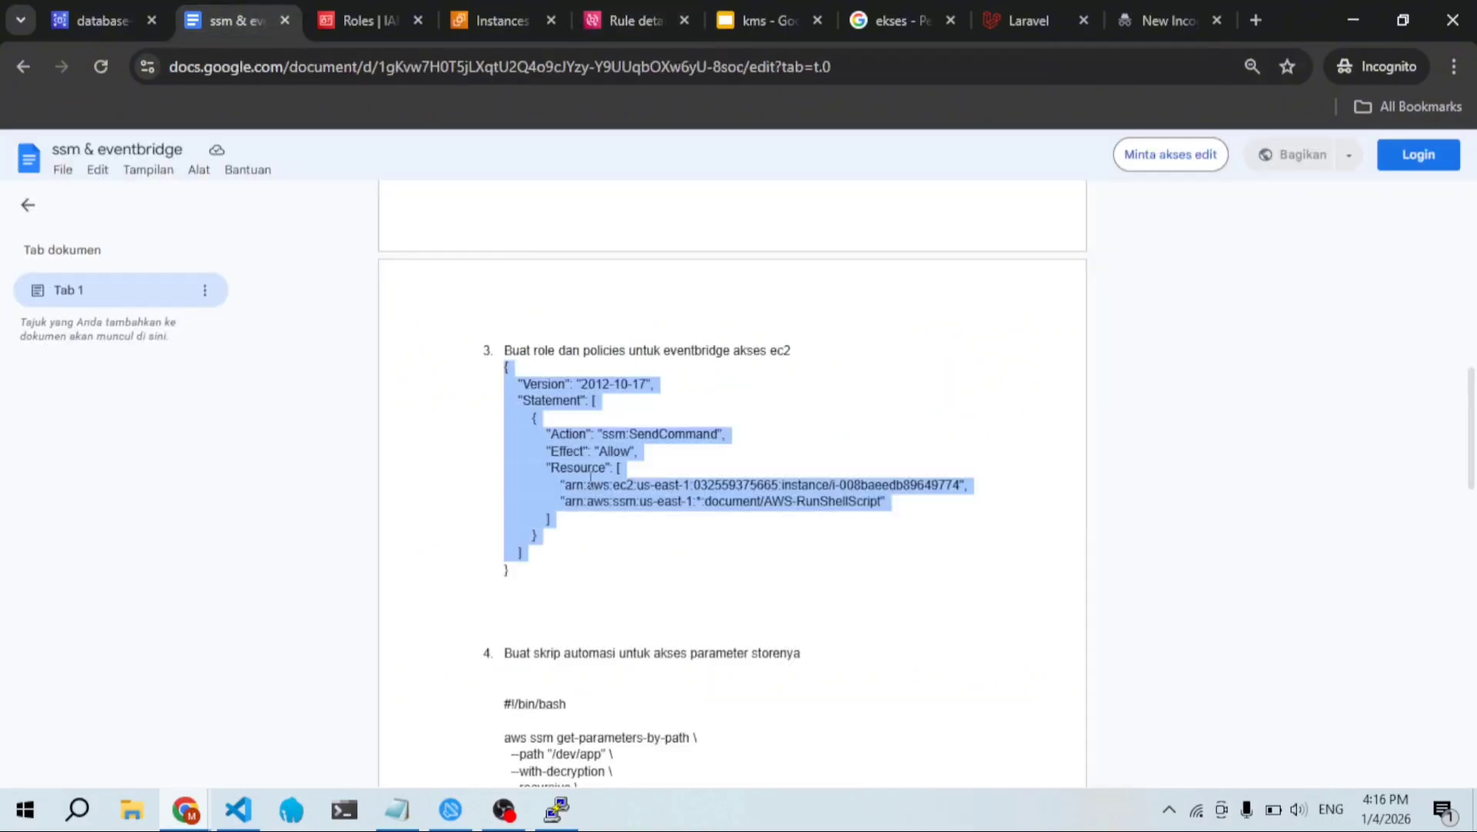
left_click(536, 574)
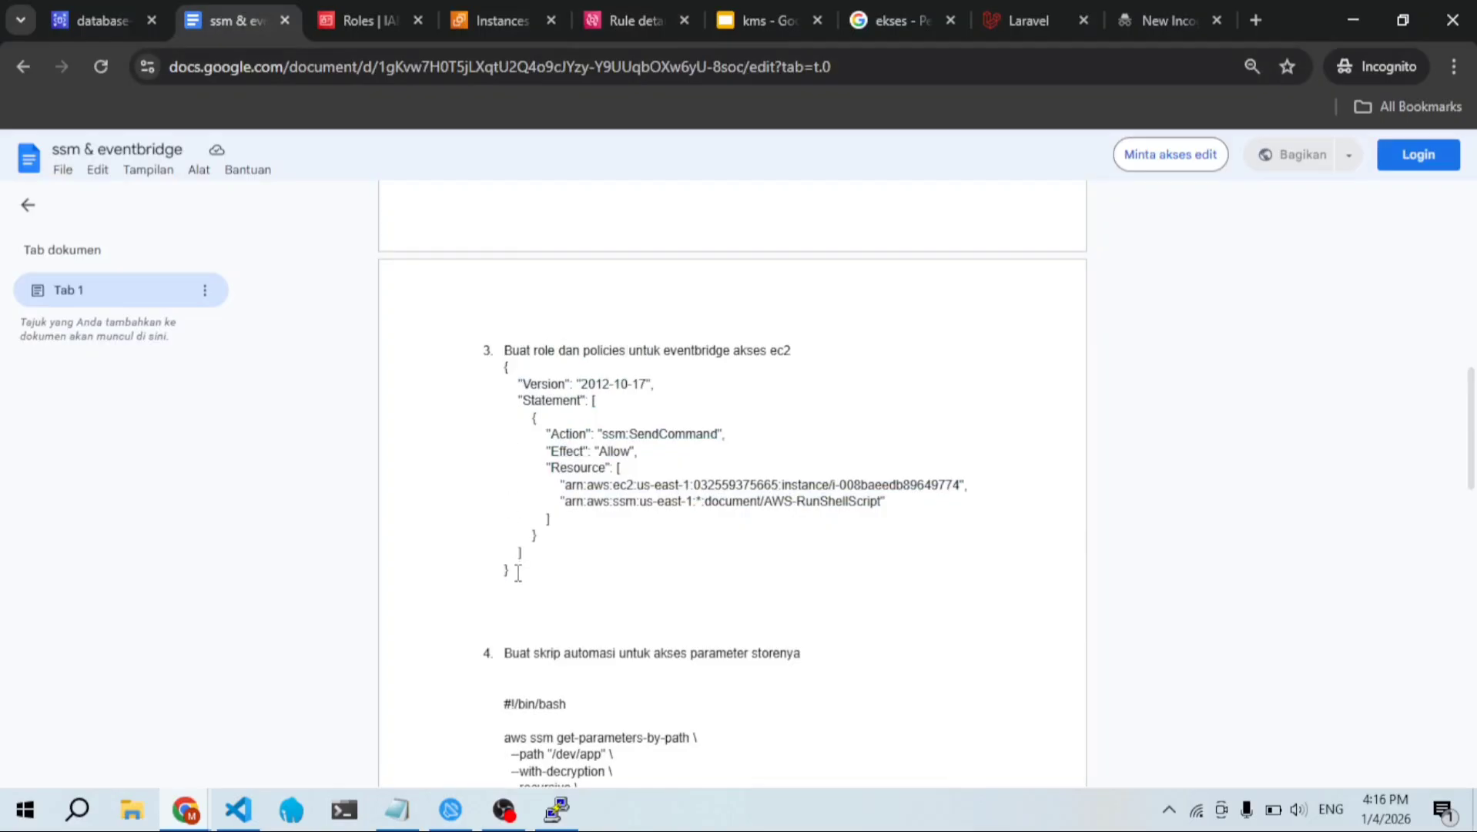
left_click_drag(519, 573, 502, 376)
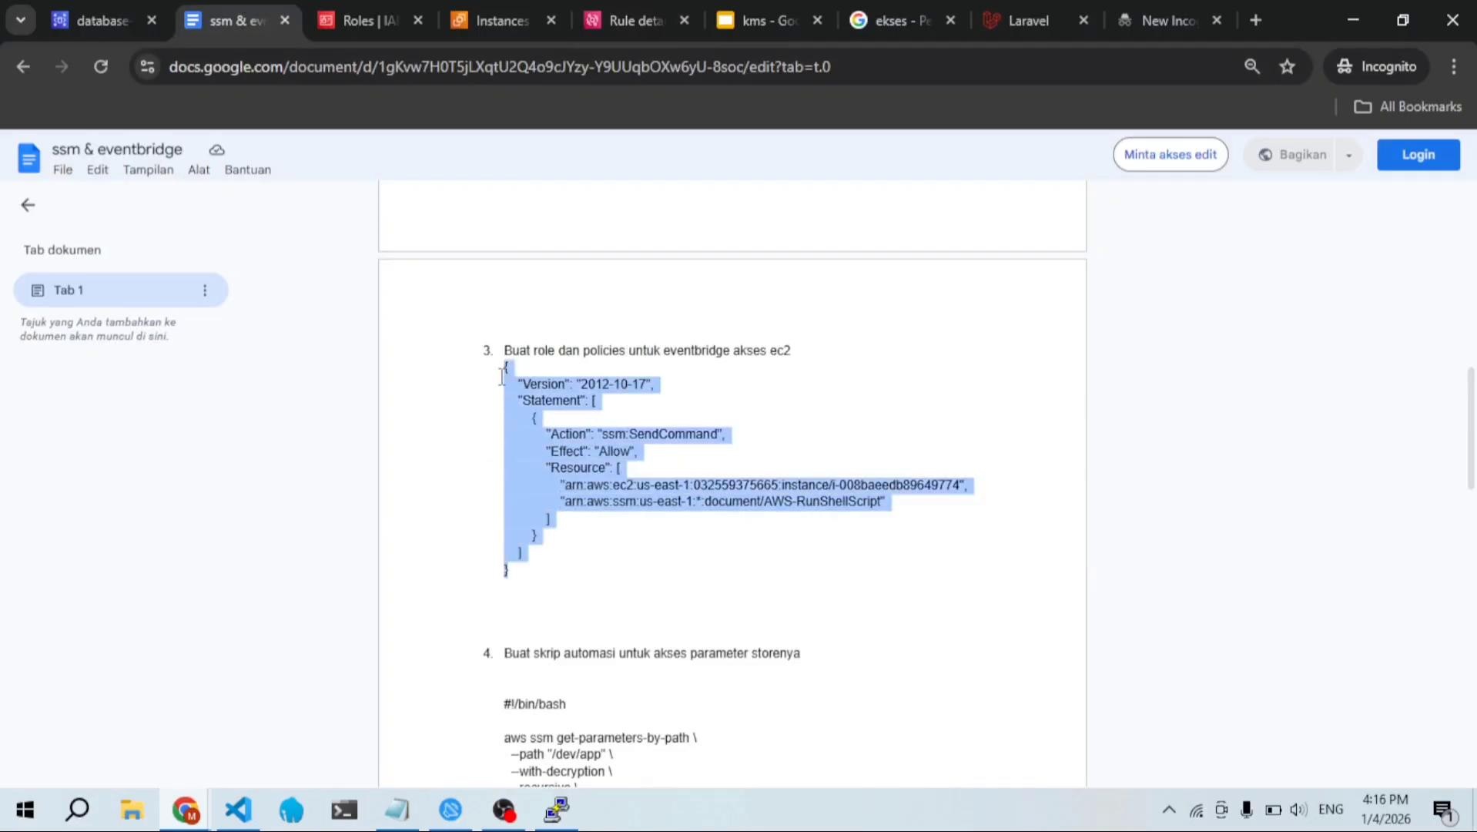
Step: Open the IAM execution role assigned to the AWS-RunShellScript target of the event-ssm rule
left_click(497, 20)
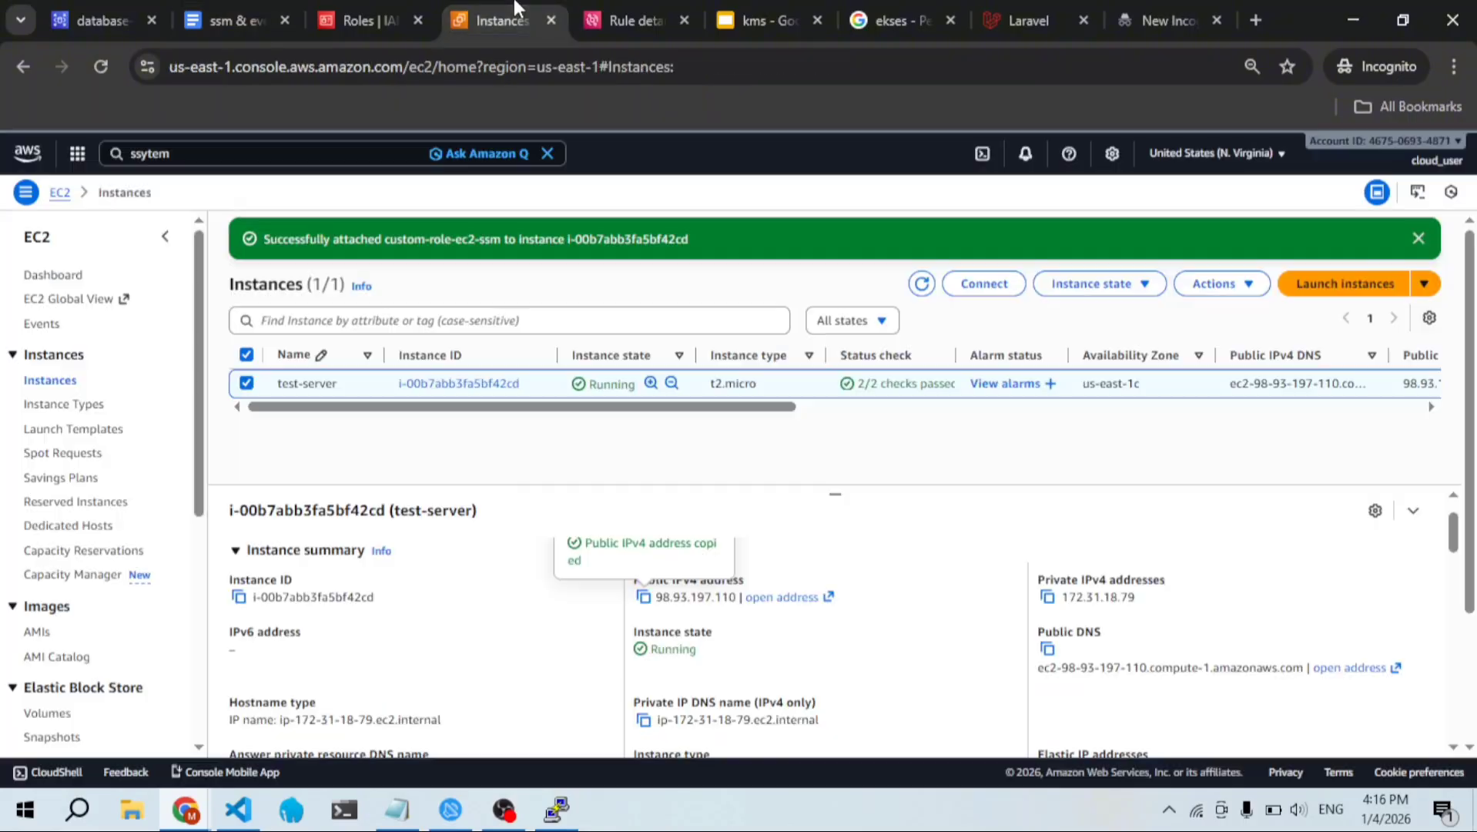
left_click(368, 20)
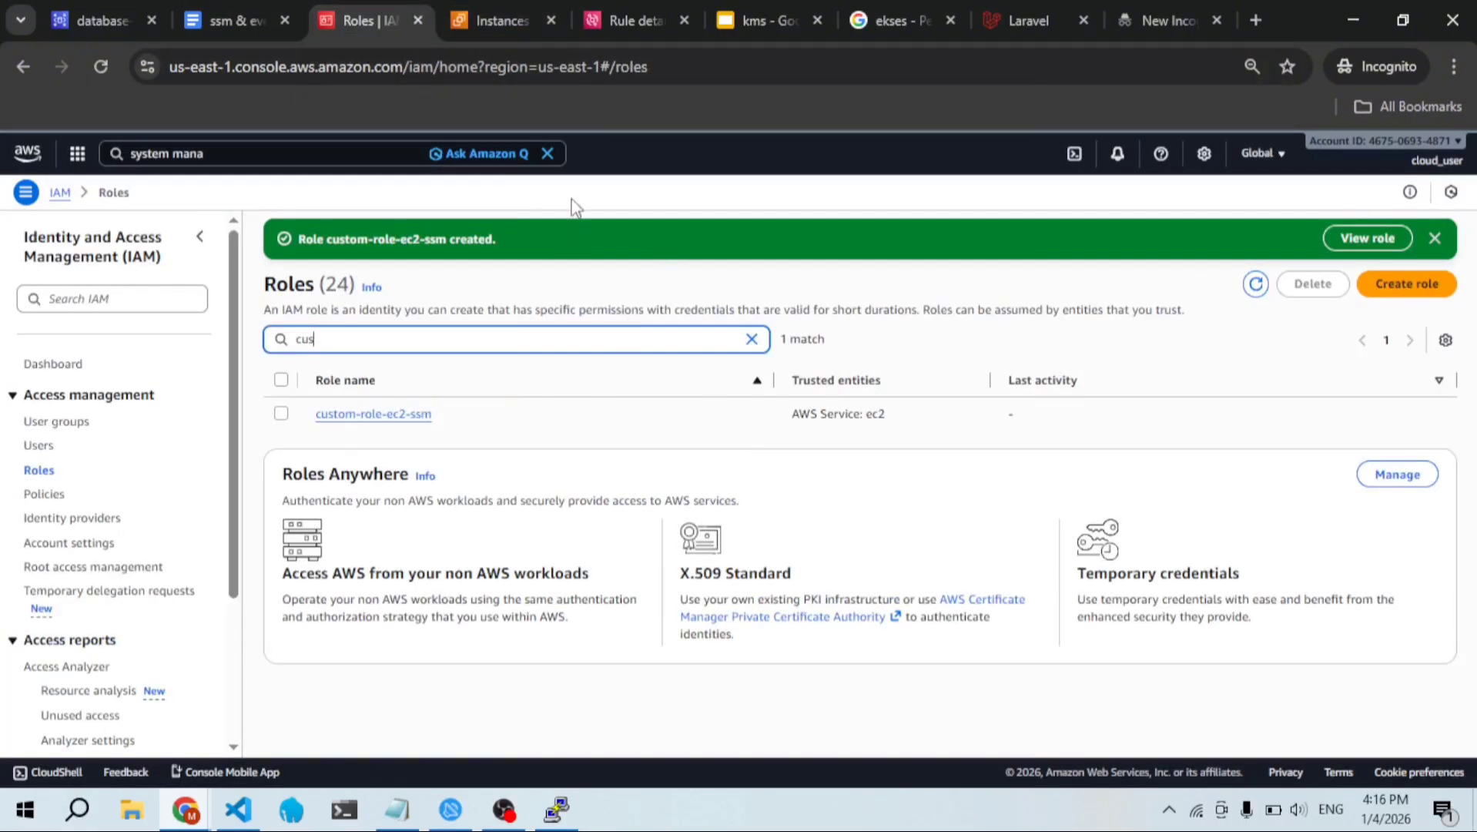
left_click(655, 14)
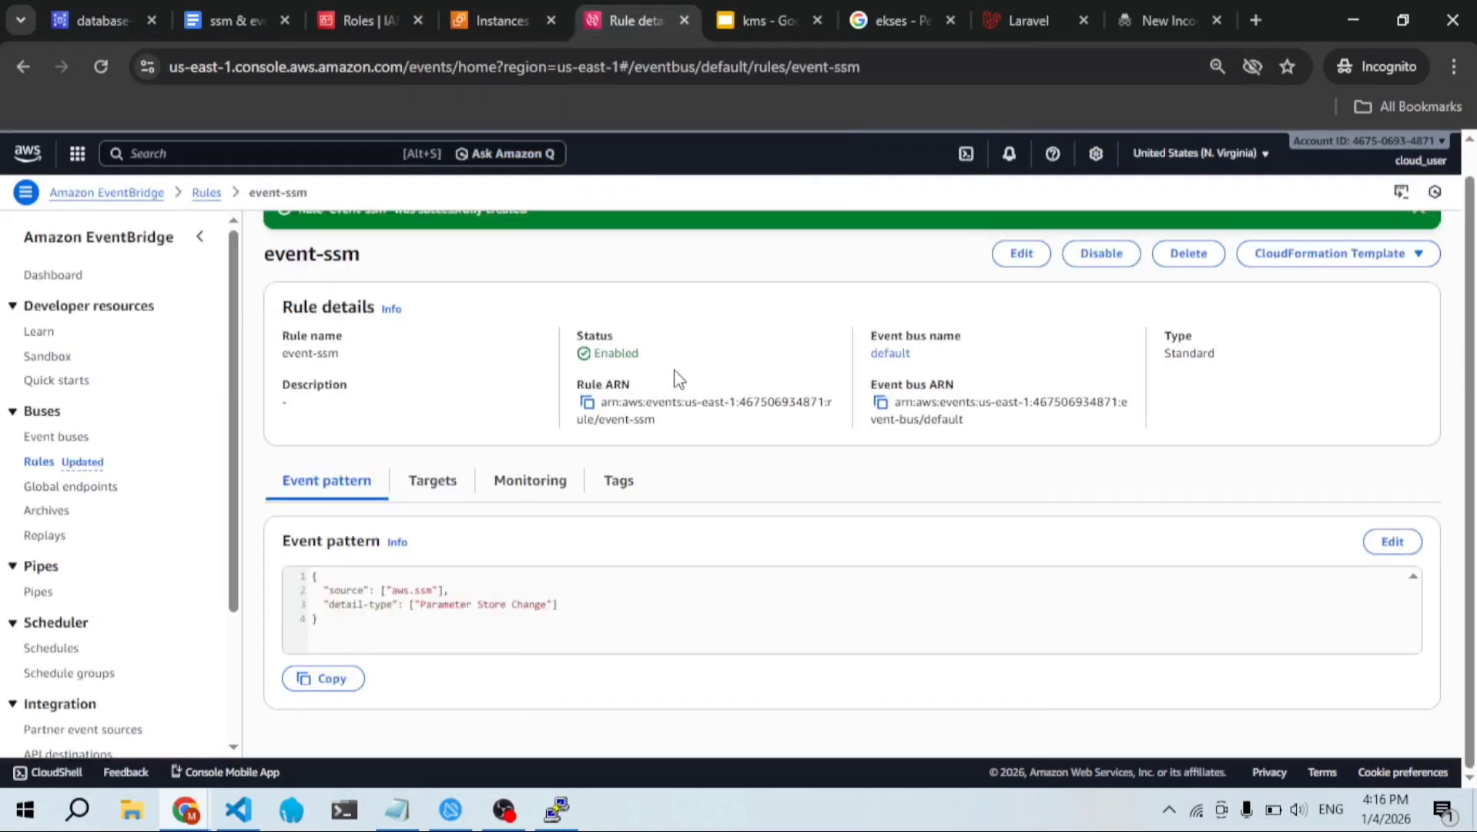
left_click(445, 482)
scroll(573, 589, "down", 1)
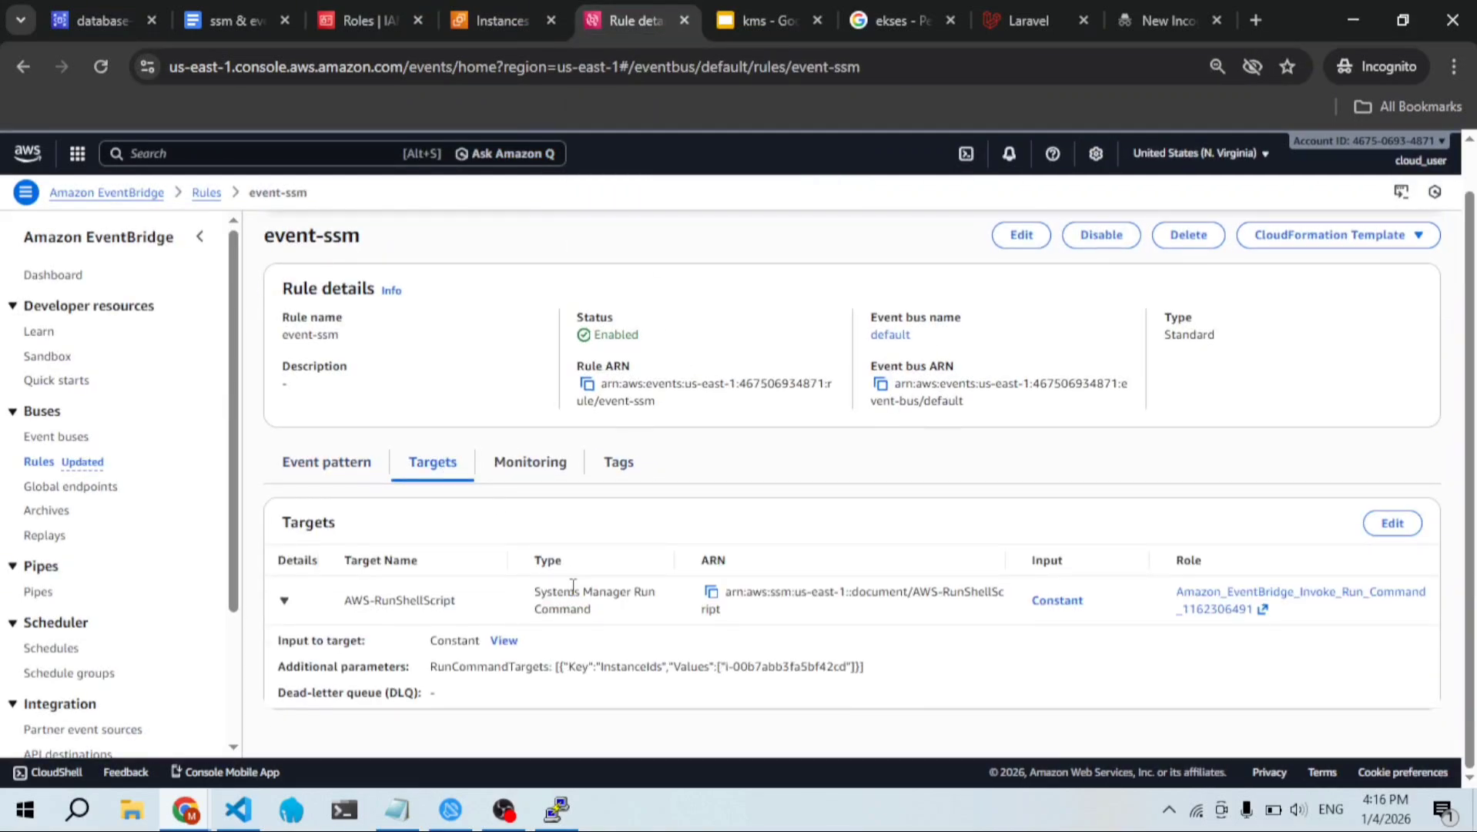
left_click(1220, 599)
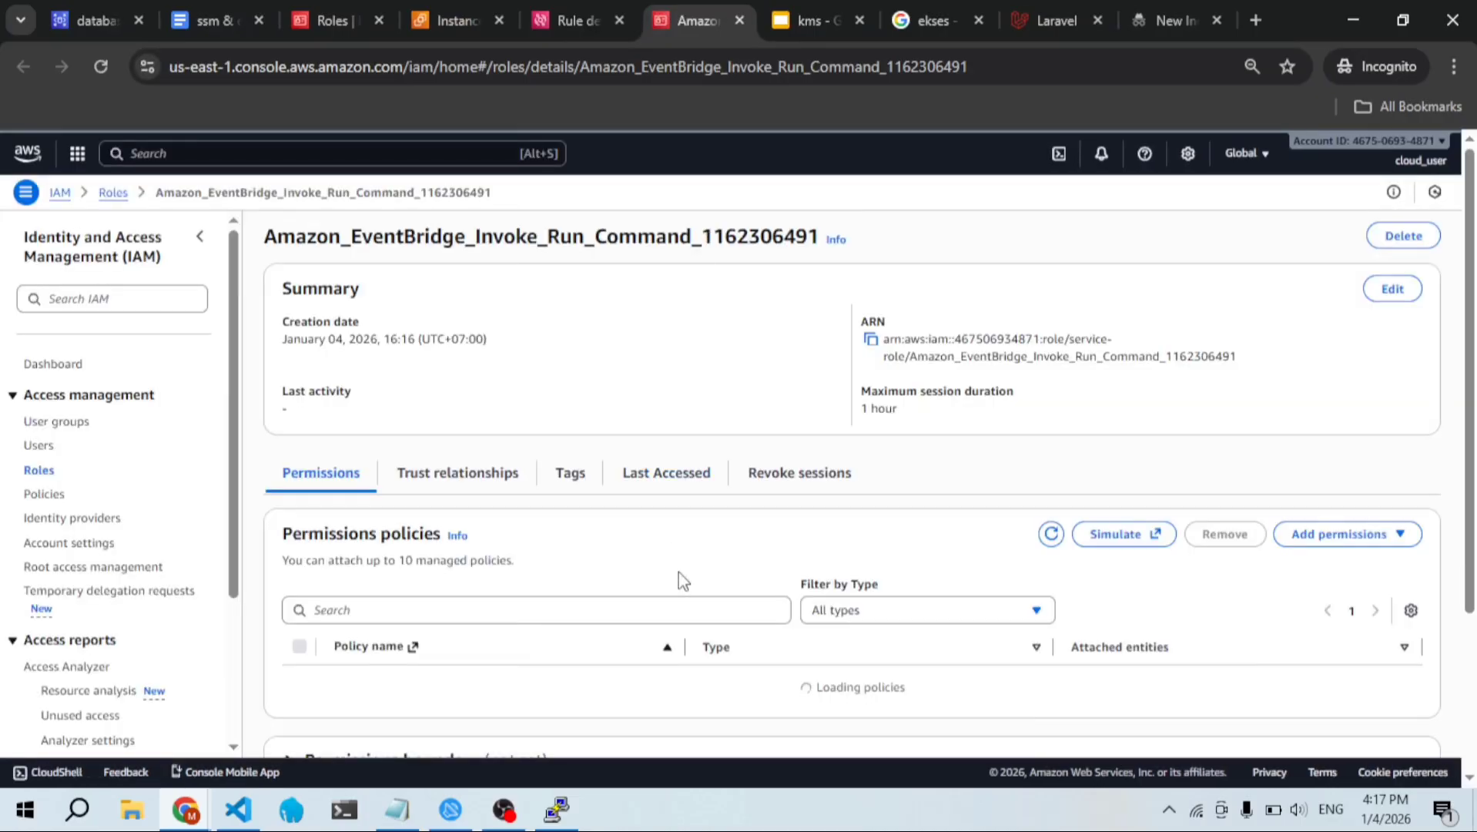
Step: Open the customer managed permissions policy attached to the EventBridge Run Command role for editing
scroll(679, 580, "down", 5)
scroll(679, 580, "up", 2)
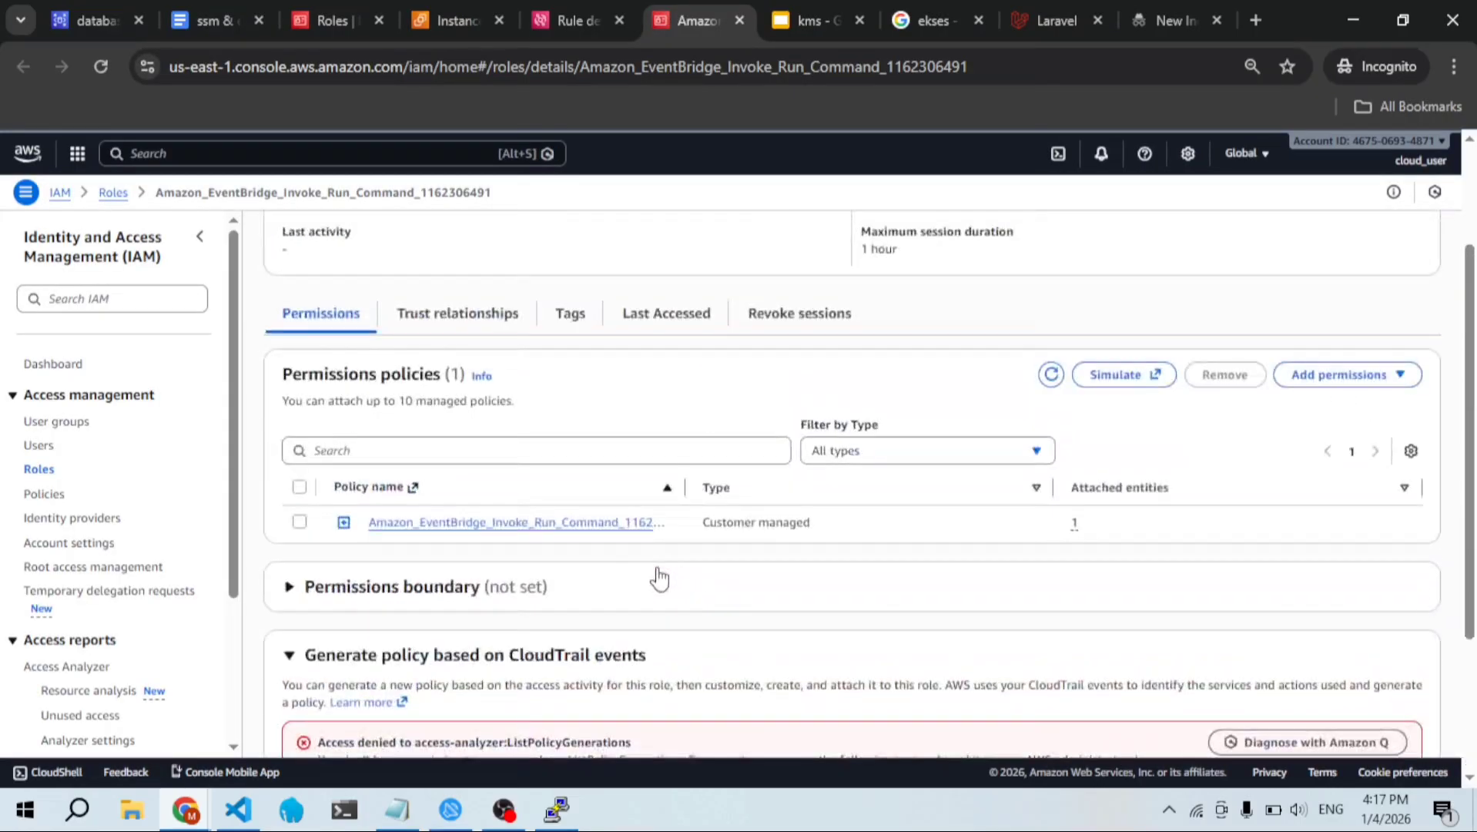
left_click(552, 527)
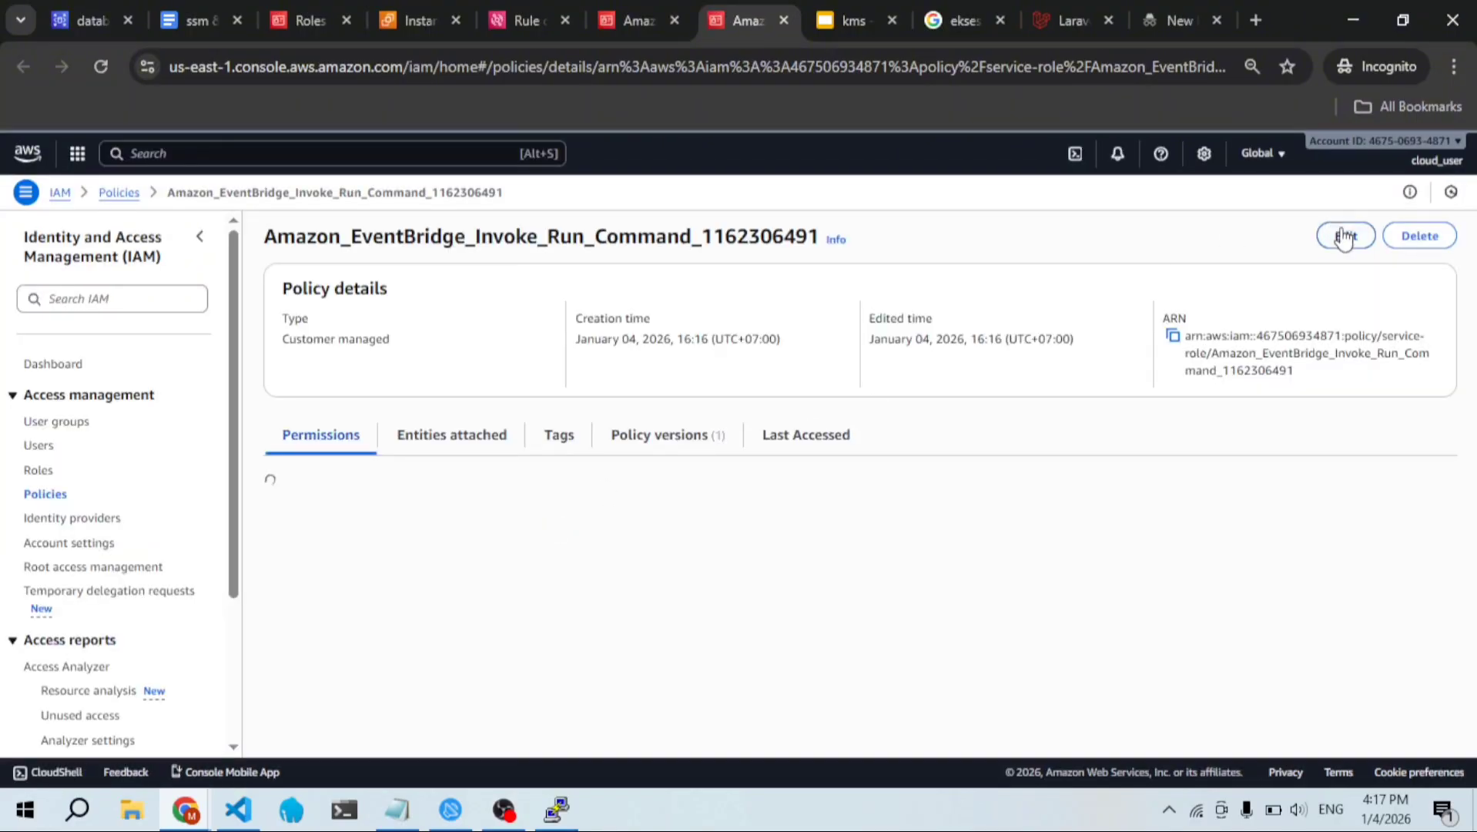
left_click(1345, 236)
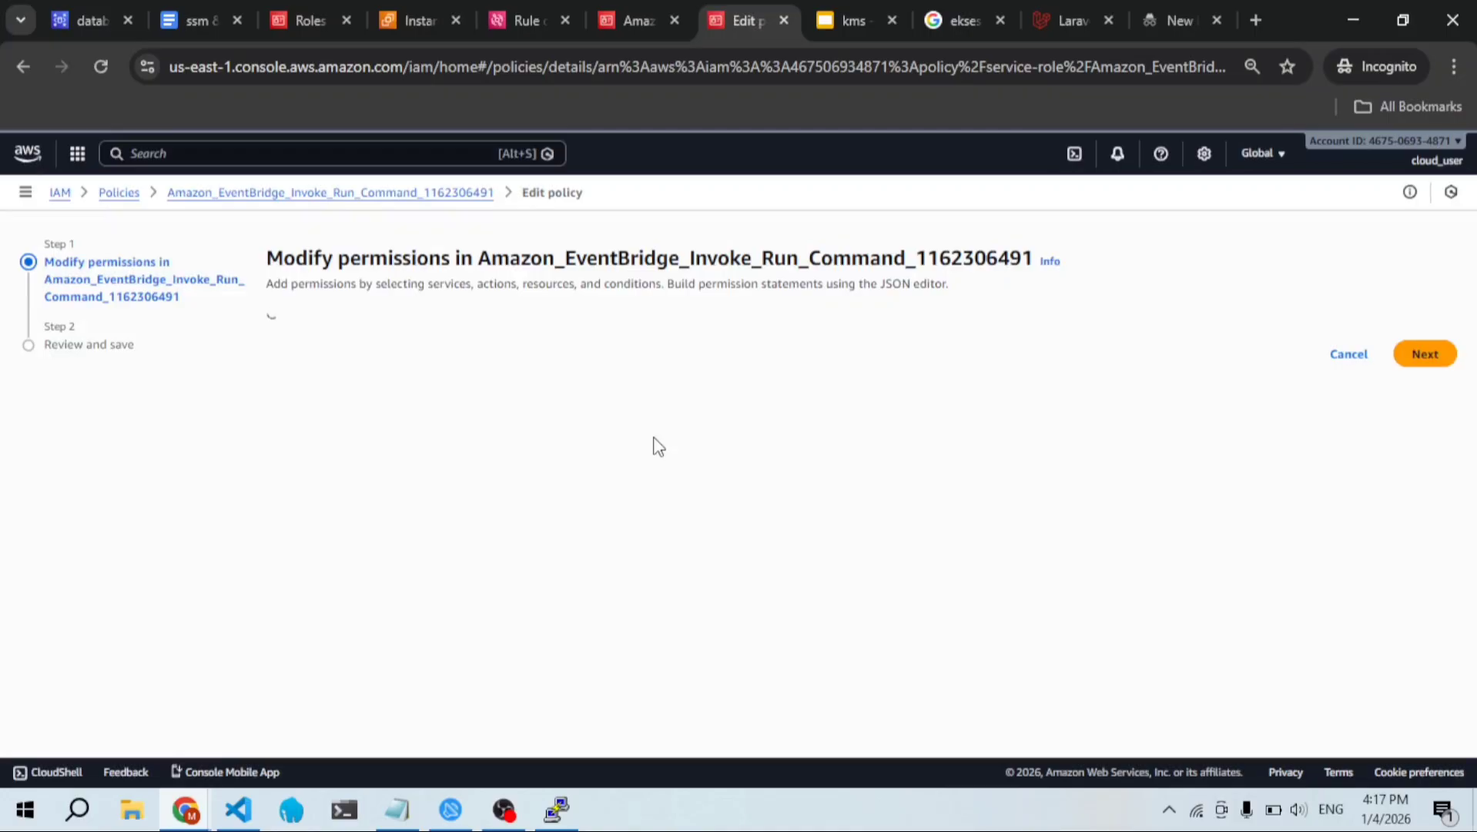
Step: Replace the entire policy JSON with the copied policy allowing ssm:SendCommand on one EC2 instance and the AWS-RunShellScript document
left_click(437, 468)
scroll(505, 536, "down", 3)
scroll(566, 479, "up", 1)
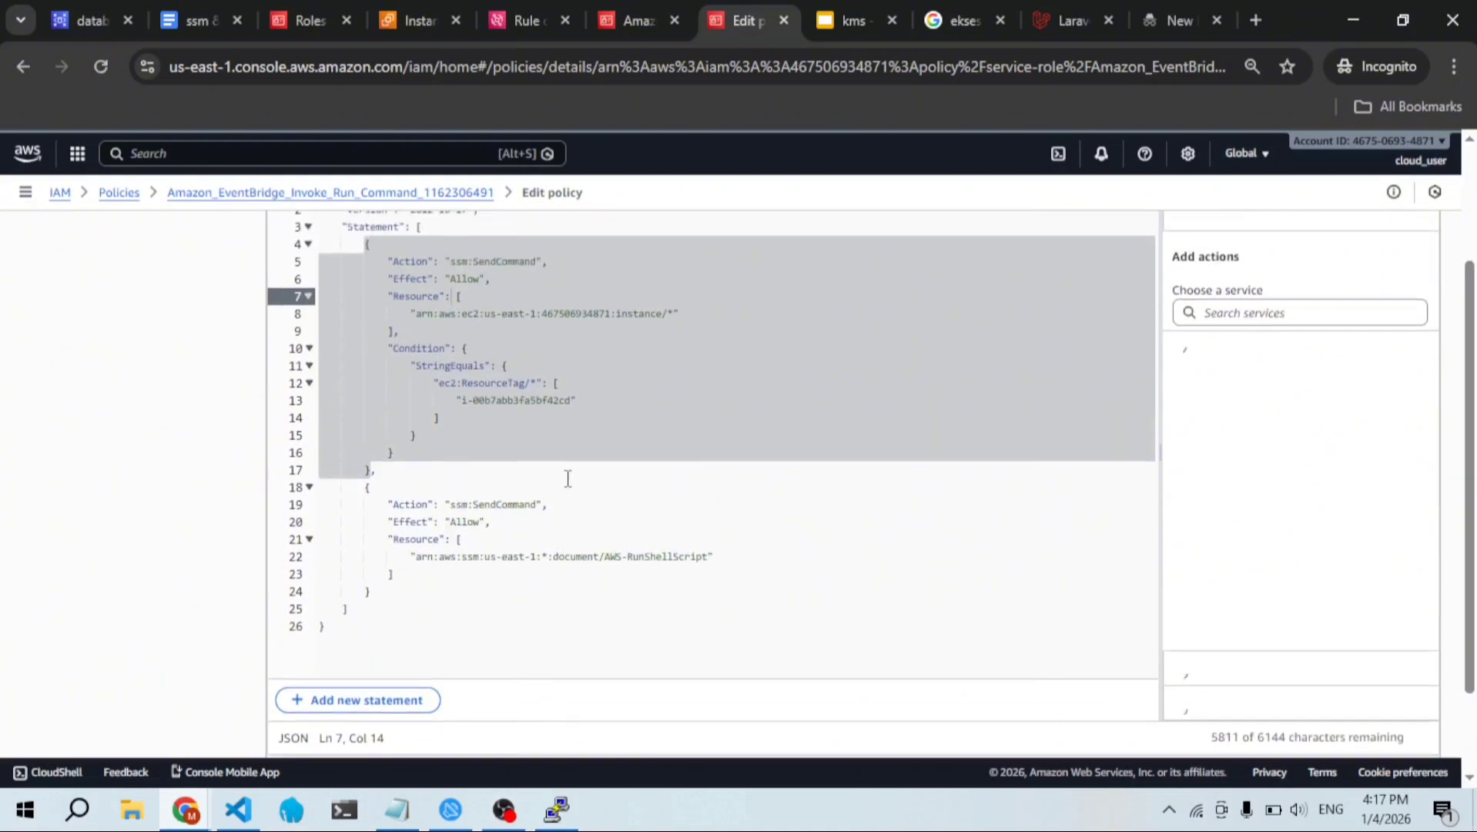
left_click(568, 478)
key("ctrl+a")
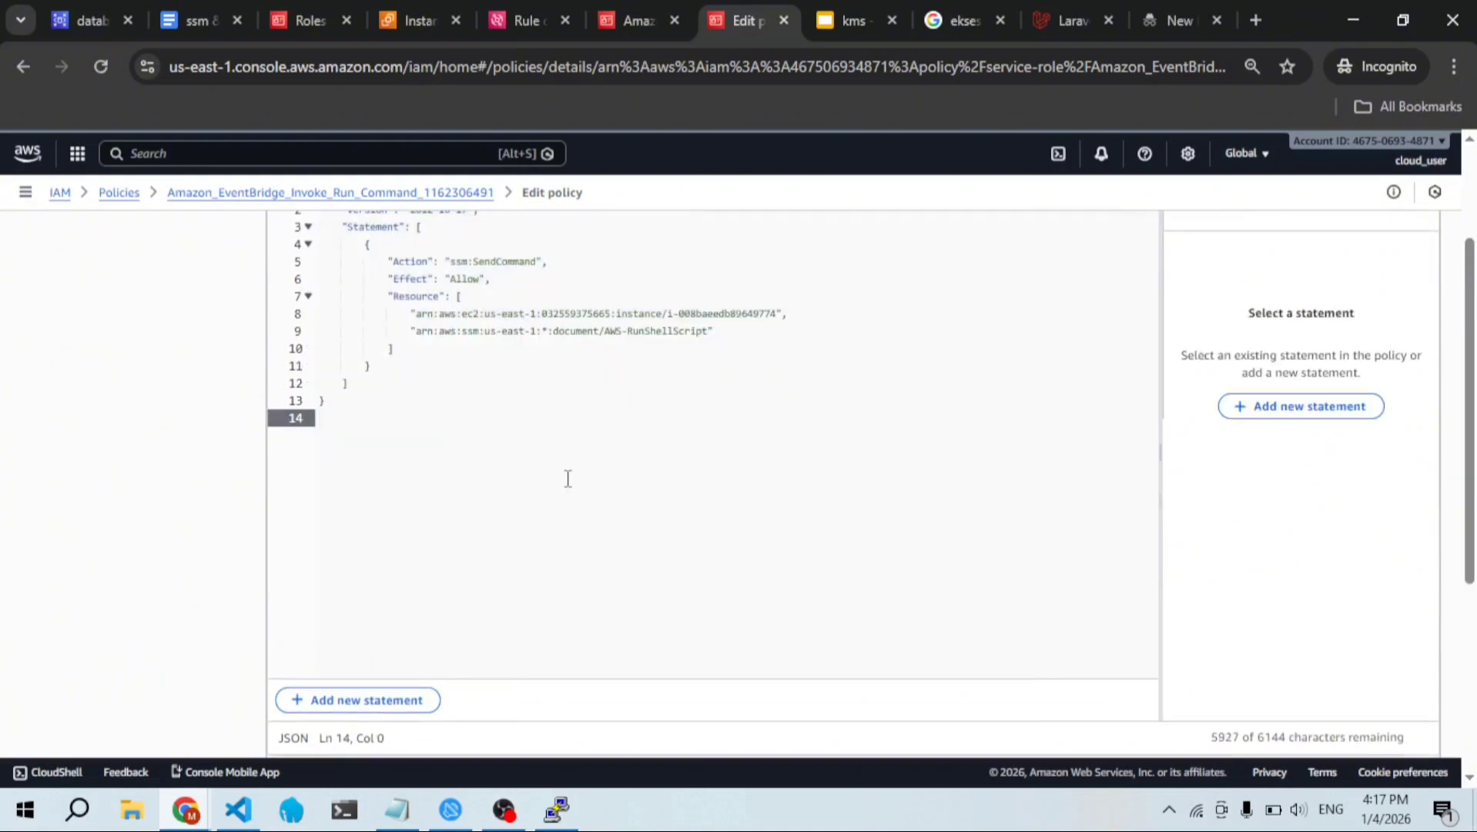
scroll(568, 478, "up", 1)
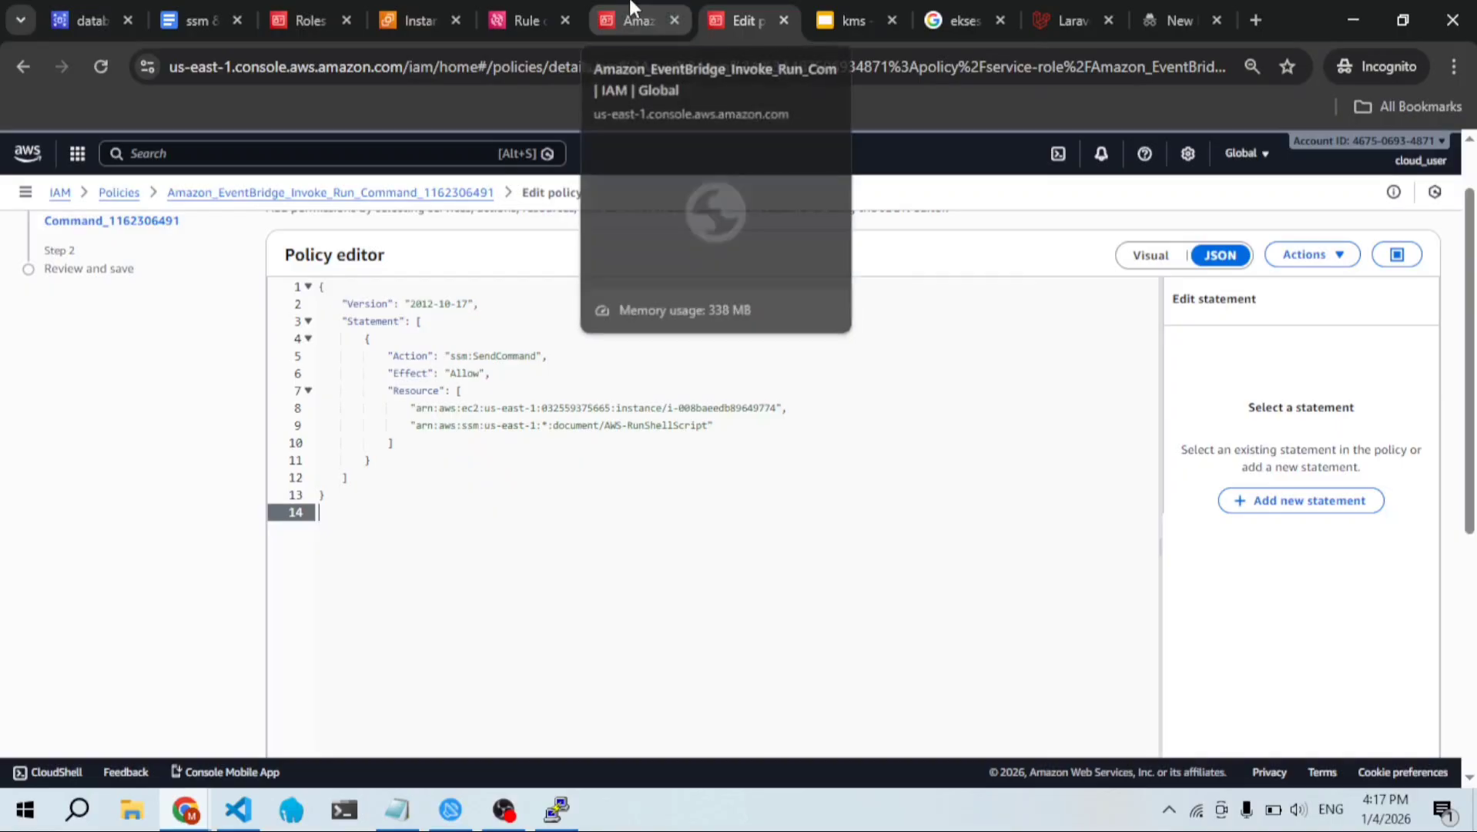
Step: Copy the instance ARN of the test-server EC2 instance from its instance summary
left_click(417, 21)
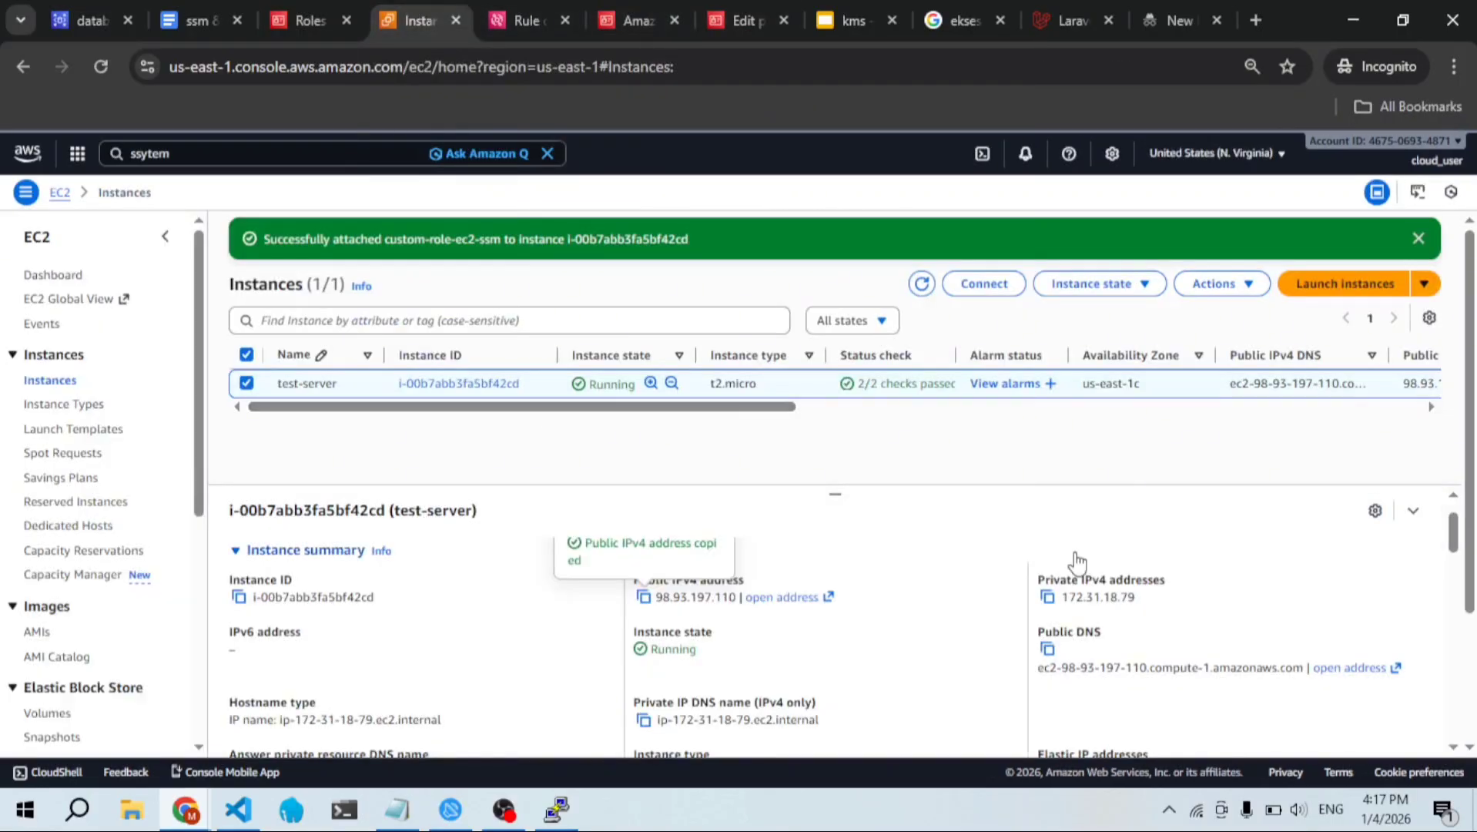
scroll(943, 674, "down", 1)
scroll(943, 674, "down", 3)
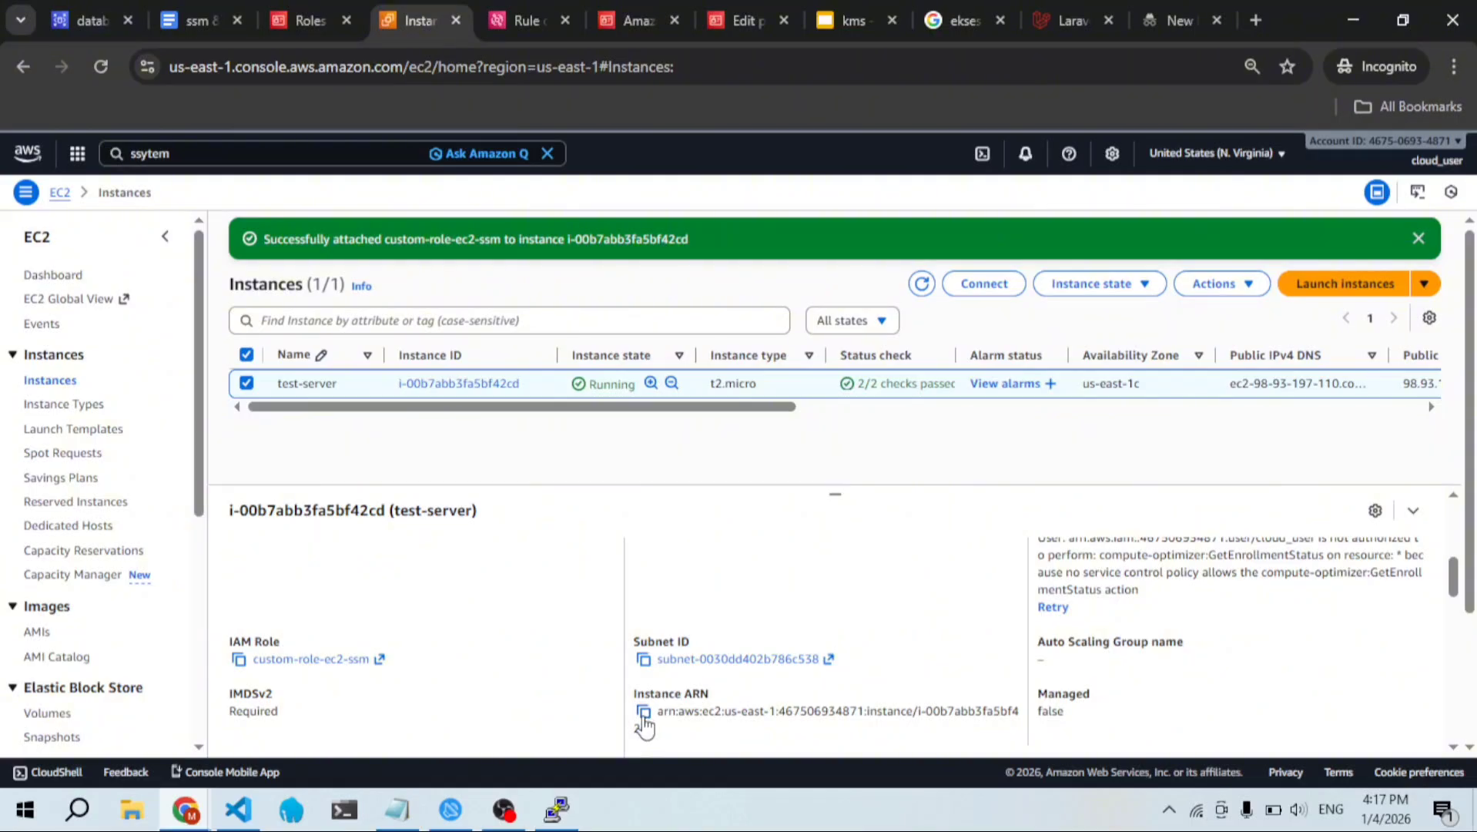
left_click(644, 711)
Step: Replace the EC2 instance ARN in the policy's Resource list with the copied test-server ARN
left_click(739, 20)
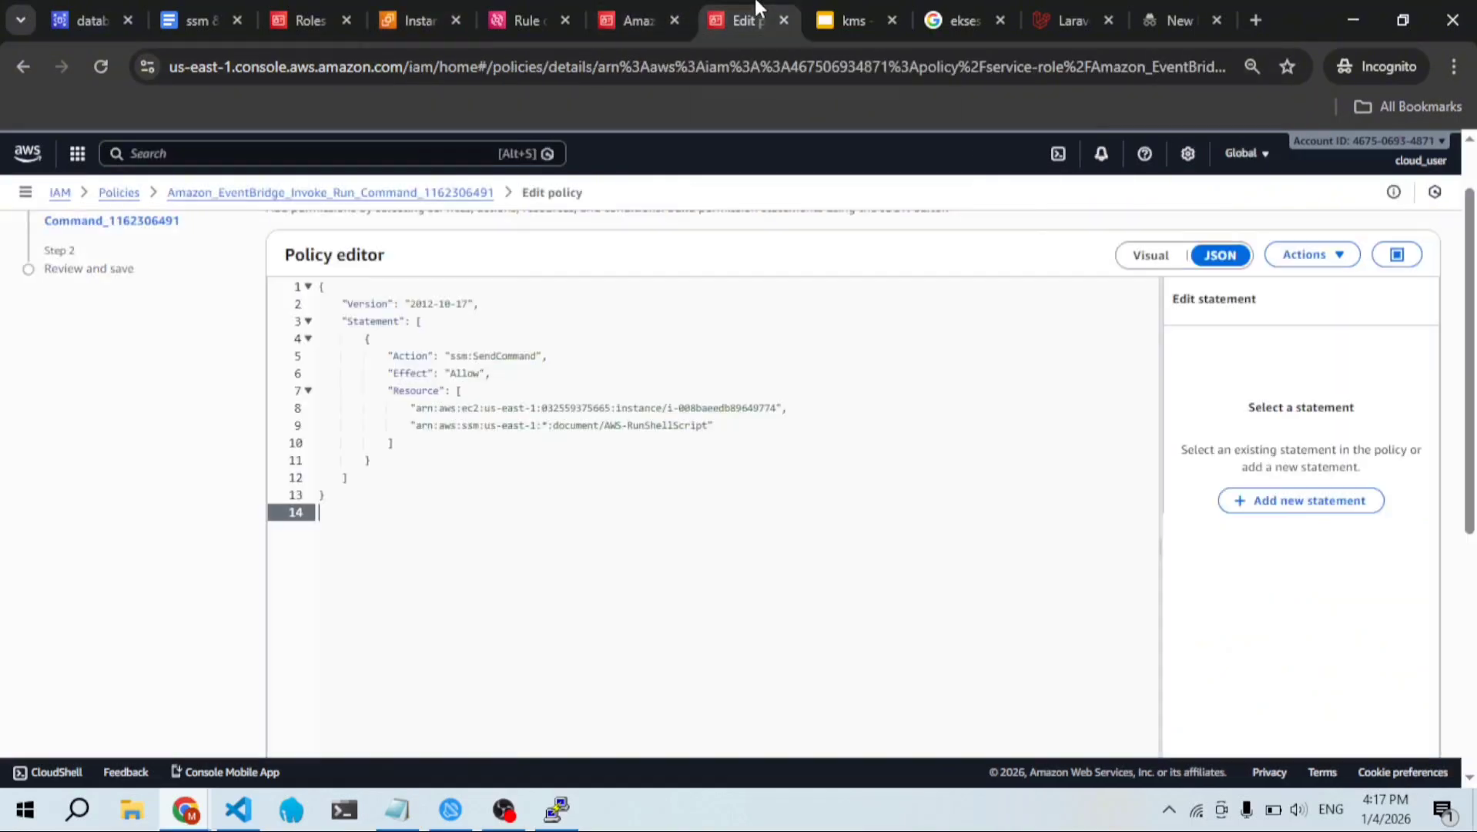
left_click(812, 410)
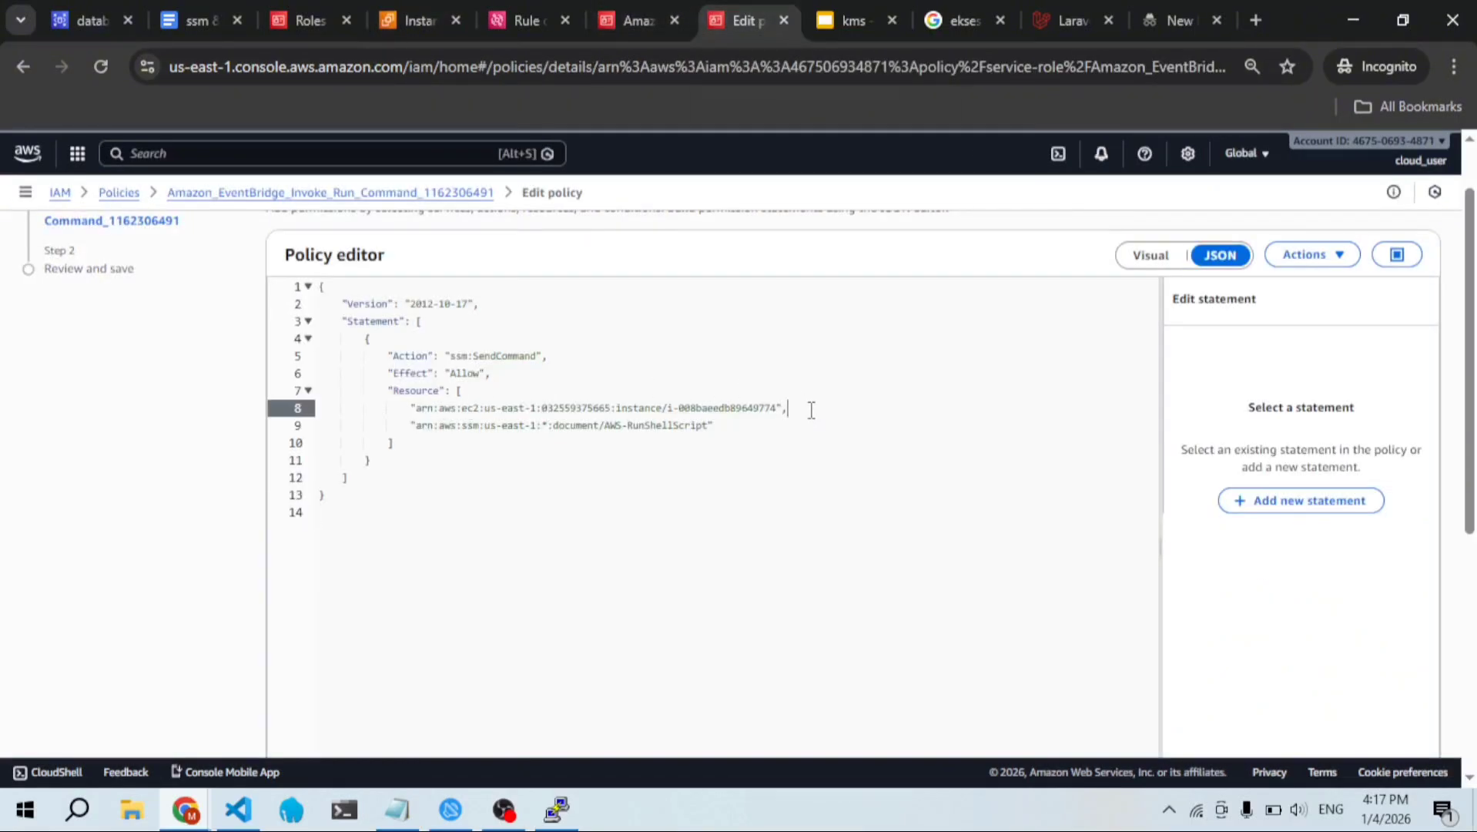
key("Left")
key("Left")
key("ctrl+shift+Left")
key("ctrl+shift+Left")
key("ctrl+shift+Left")
key("ctrl+shift+Left")
key("ctrl+shift+Left")
key("ctrl+shift+Left")
key("ctrl+shift+Left")
key("ctrl+shift+Left")
key("ctrl+shift+Left")
key("ctrl+shift+Left")
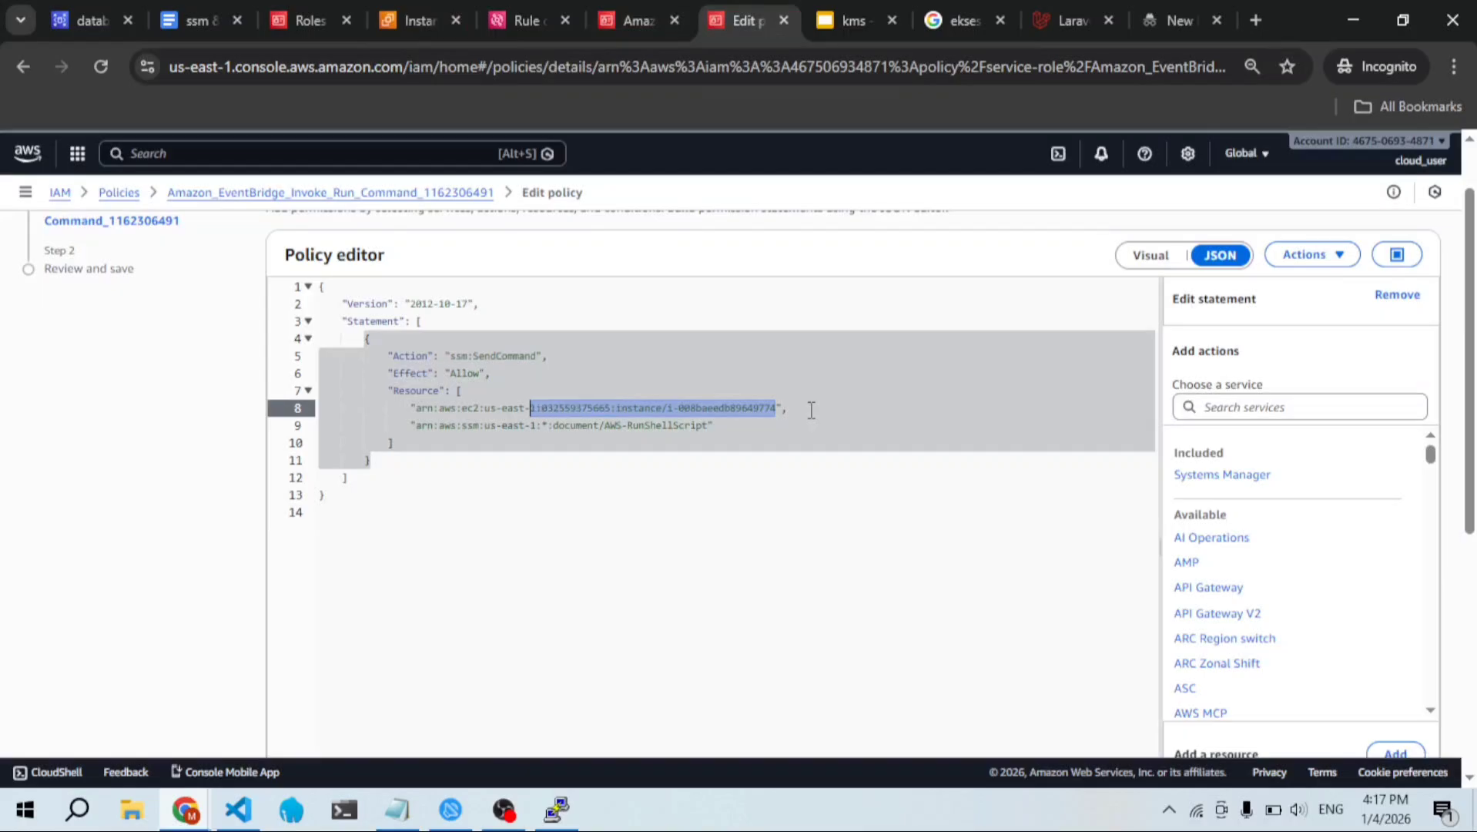
key("ctrl+shift+Left")
key("ctrl+shift+Left")
key("ctrl+shift+Left")
key("ctrl+shift+Left")
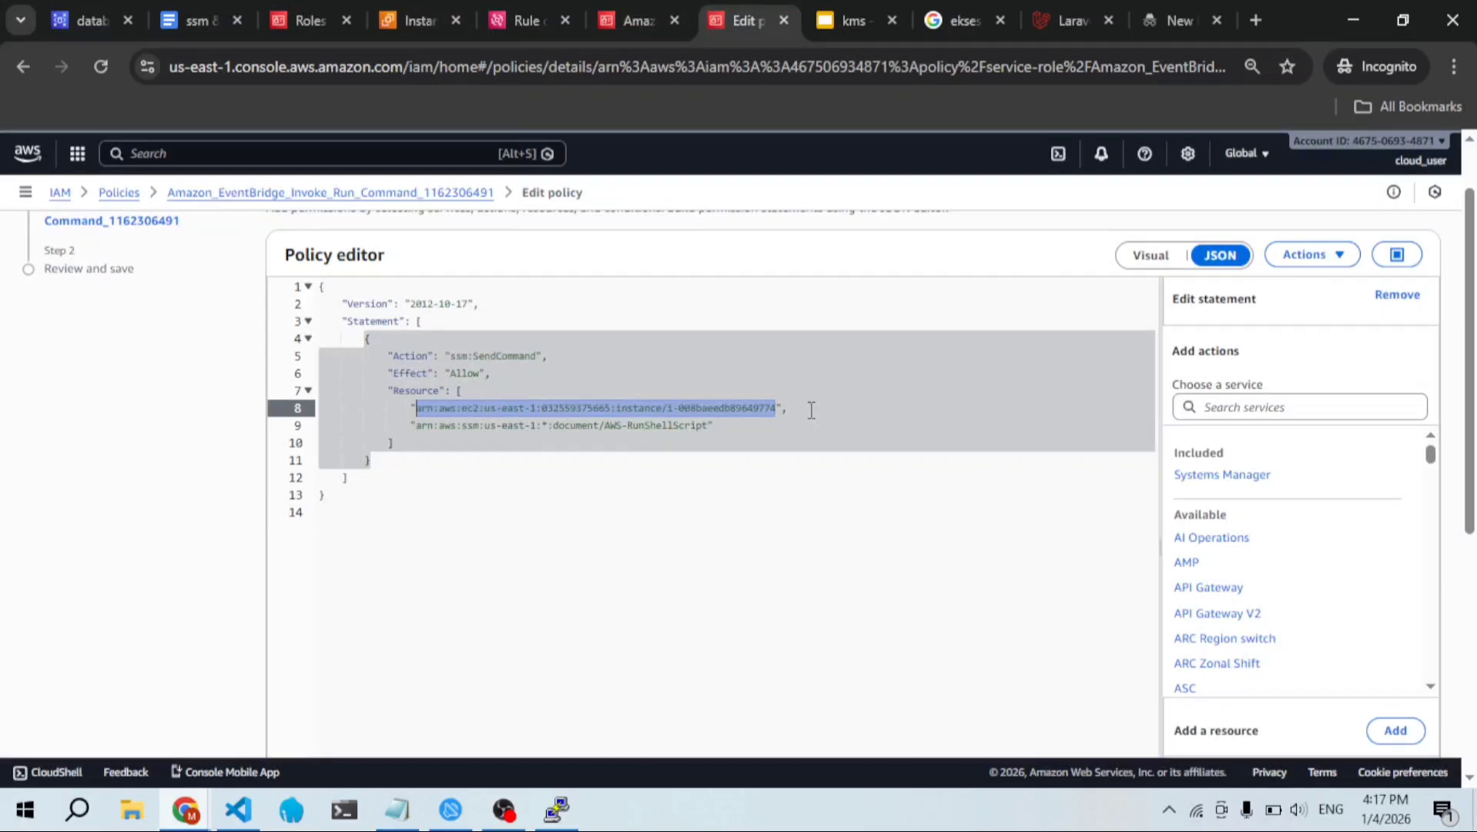
key("ctrl+v")
key("ctrl+z")
Step: Review the edited EventBridge Run Command policy and save it as the new default version
scroll(811, 410, "up", 1)
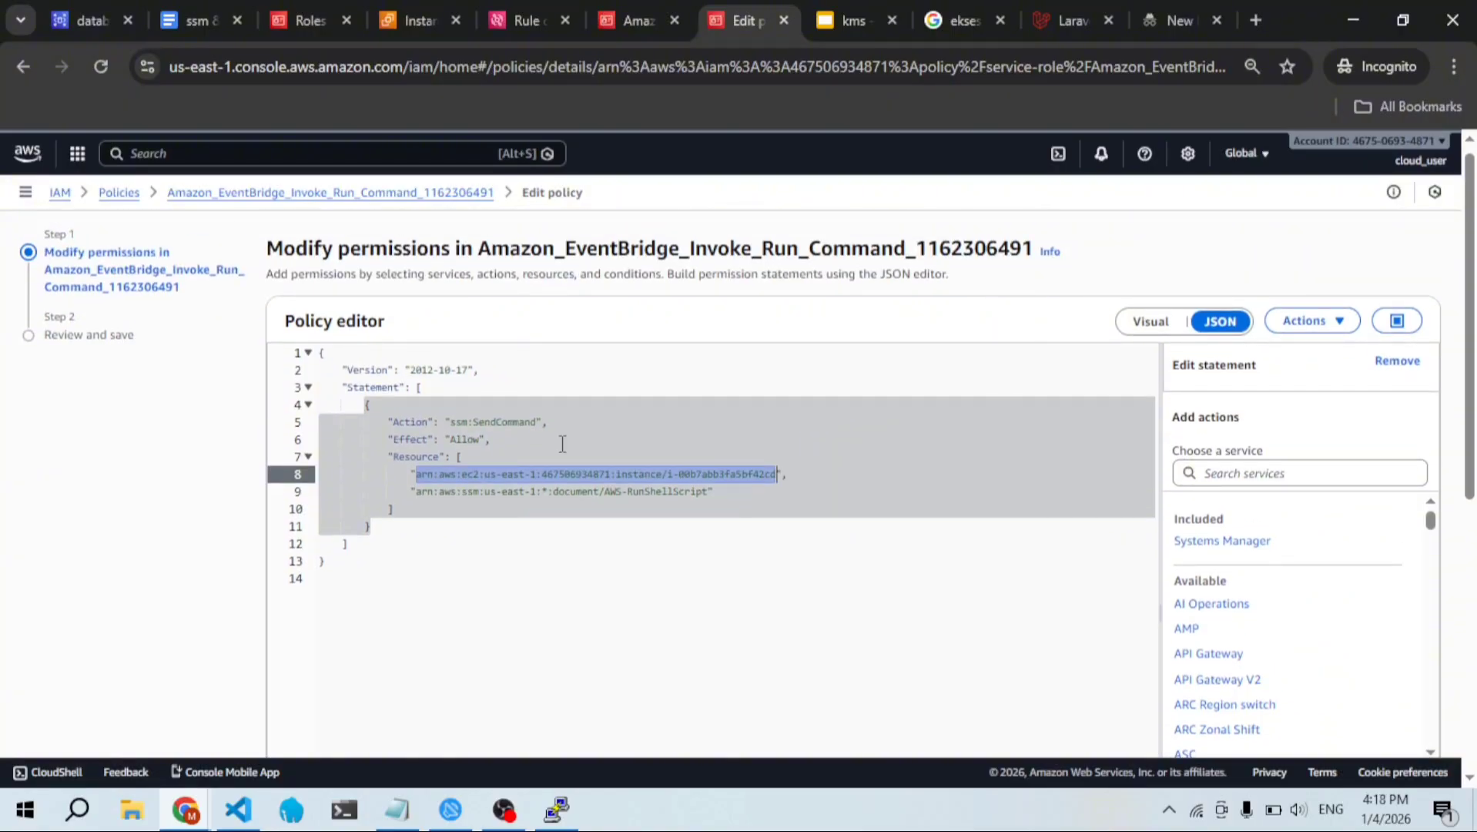
scroll(872, 423, "down", 3)
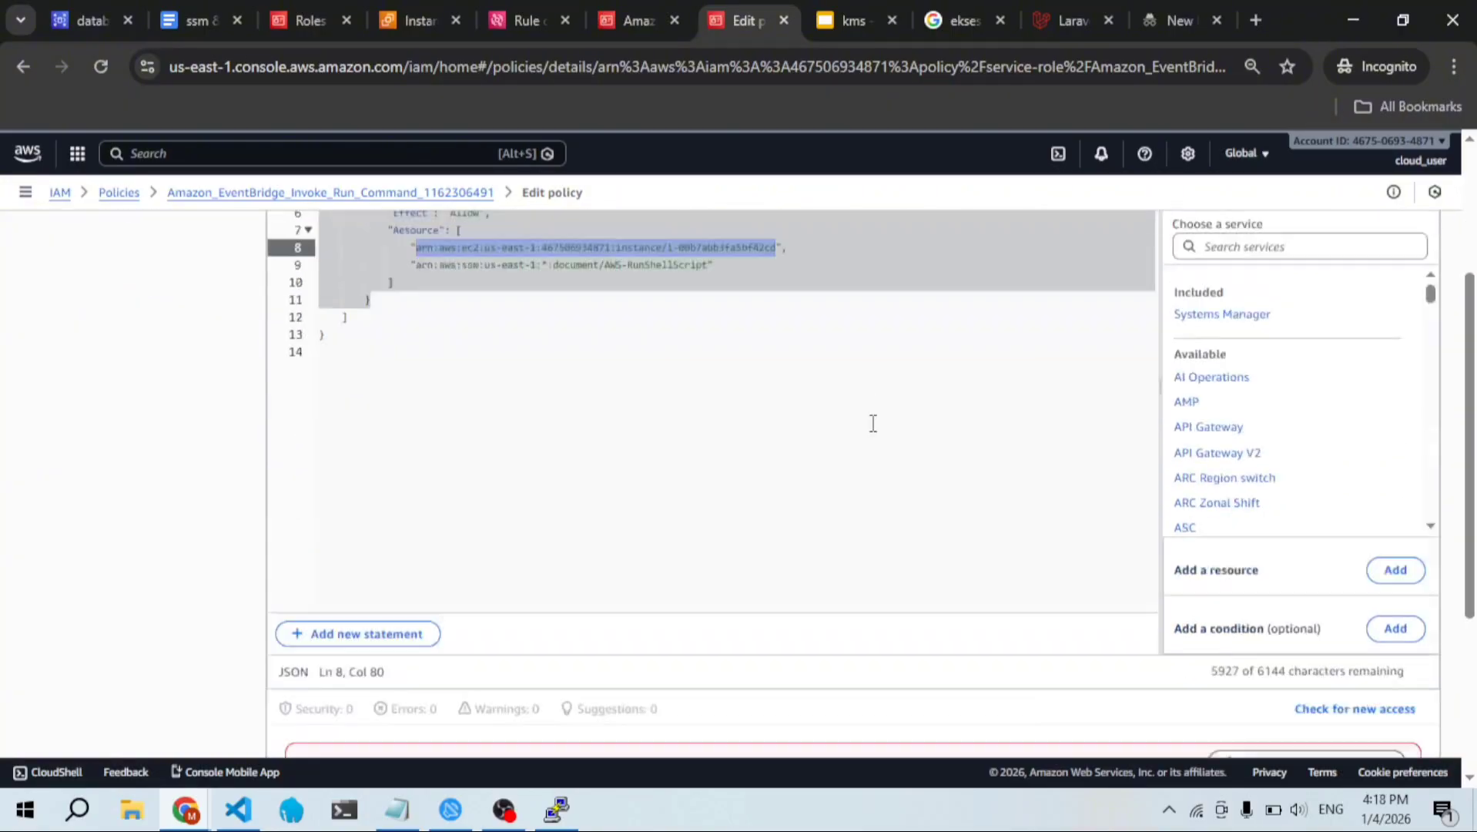
scroll(873, 423, "up", 2)
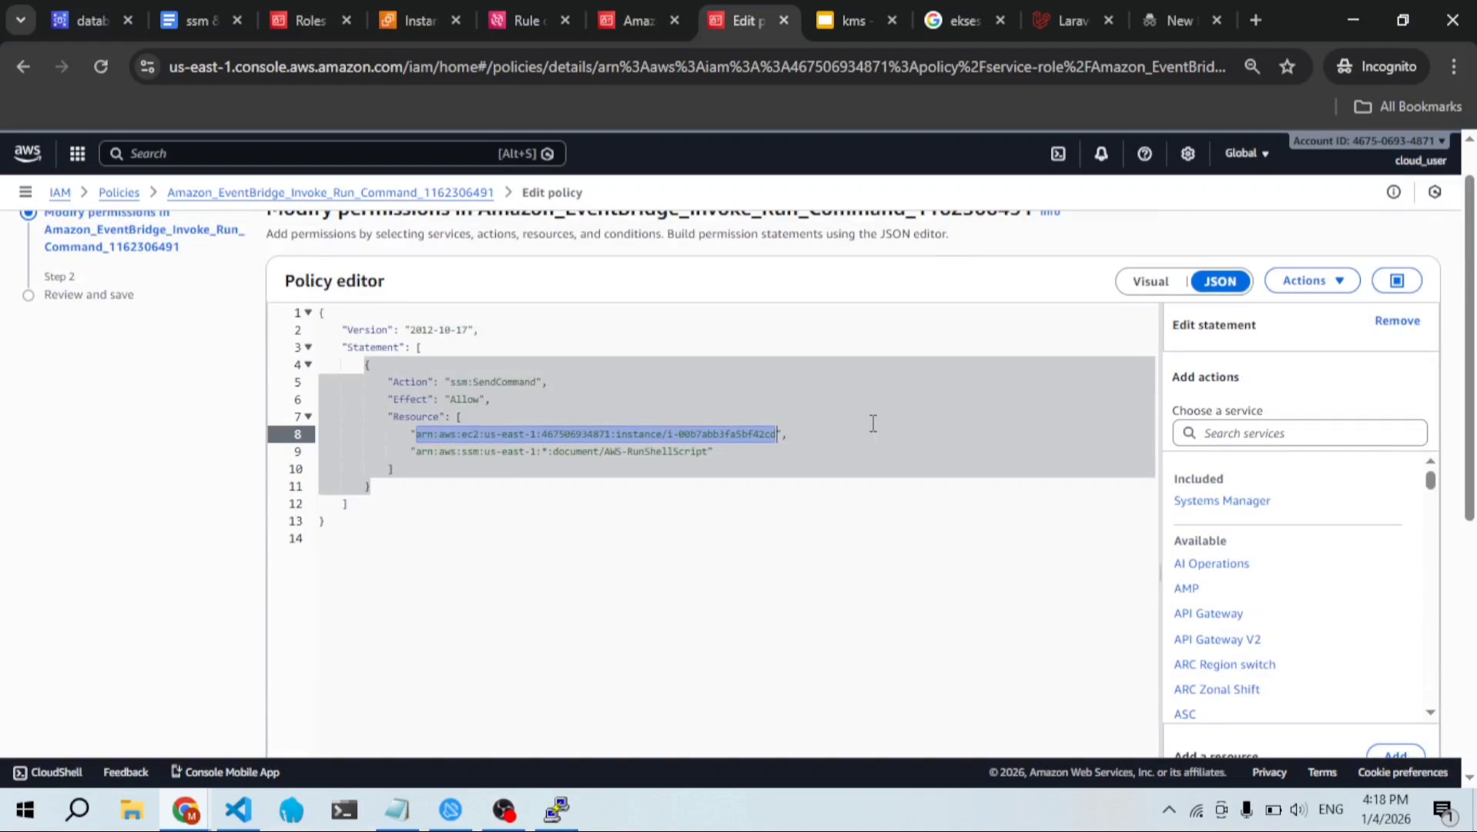
scroll(873, 423, "down", 6)
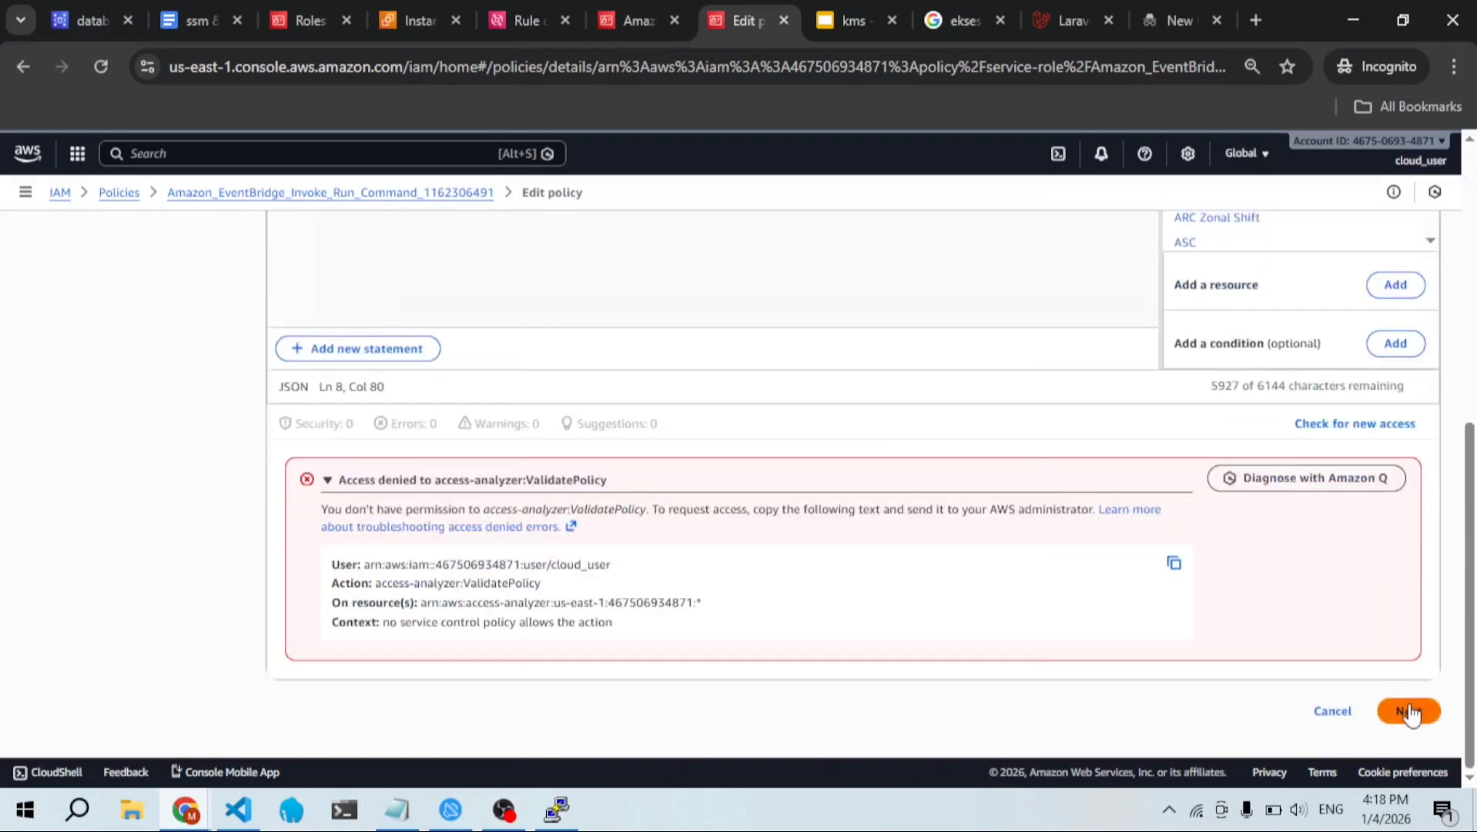
left_click(1410, 712)
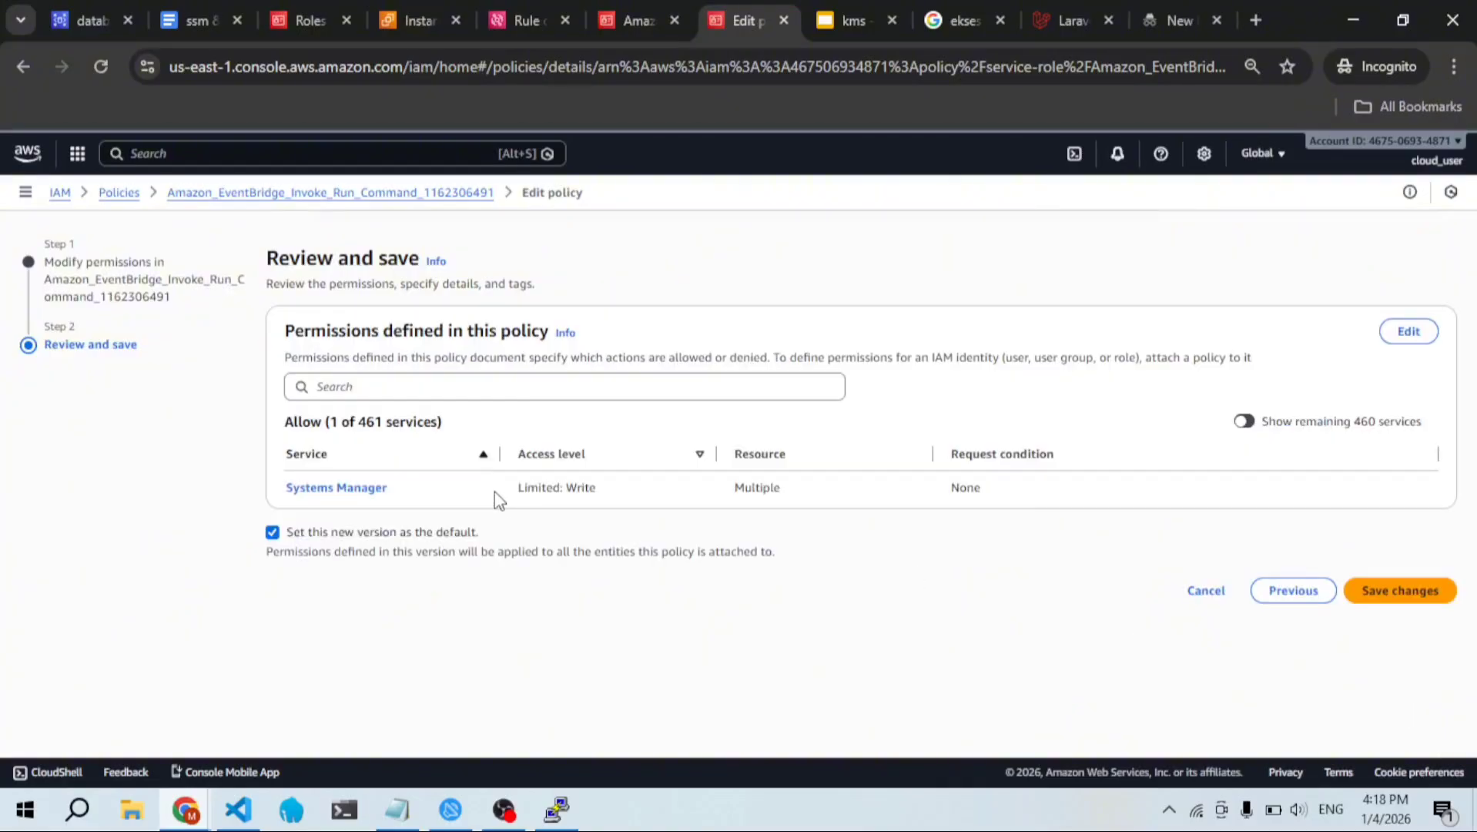
left_click(1395, 589)
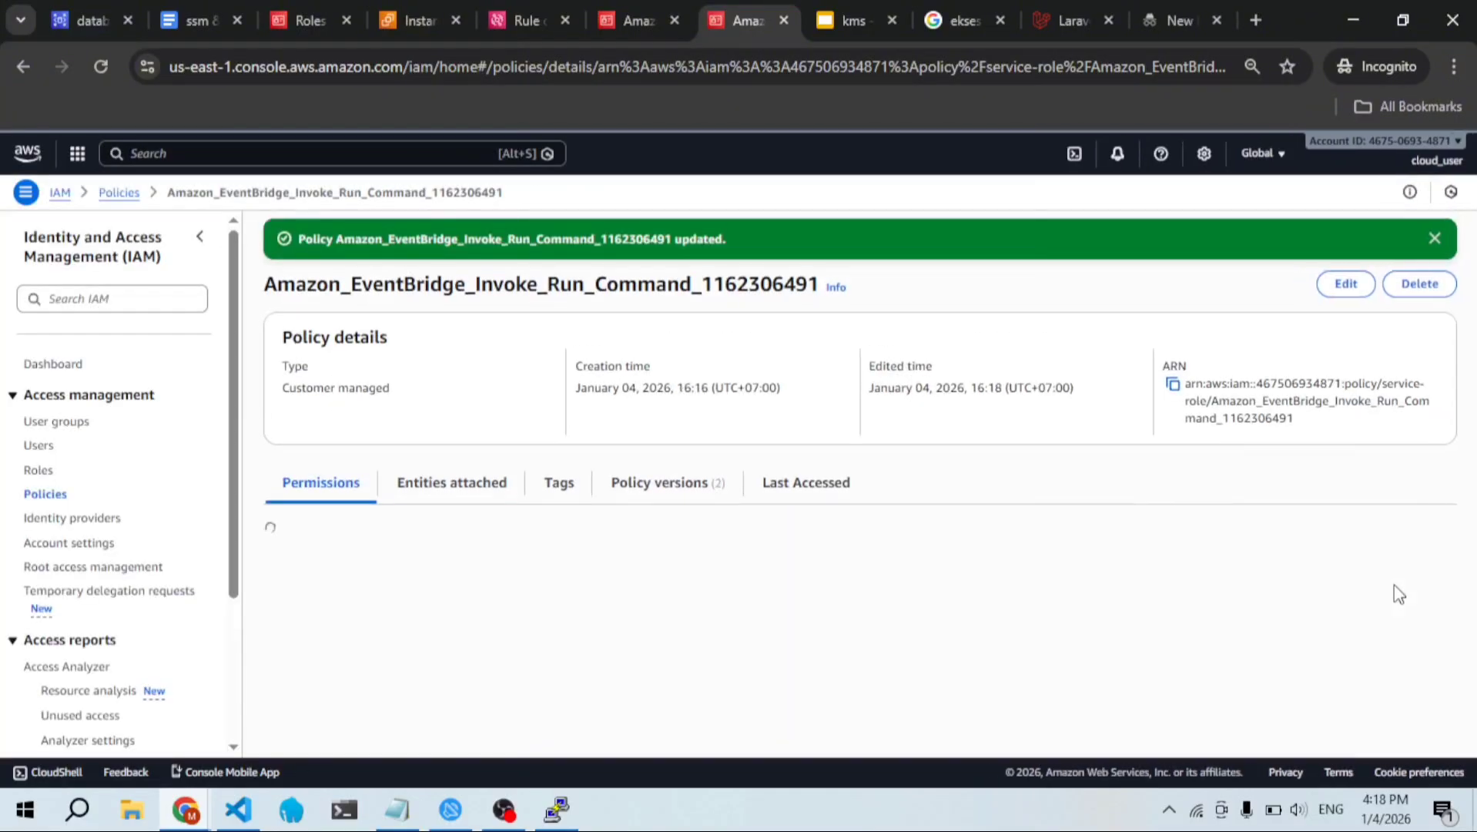
scroll(734, 535, "down", 1)
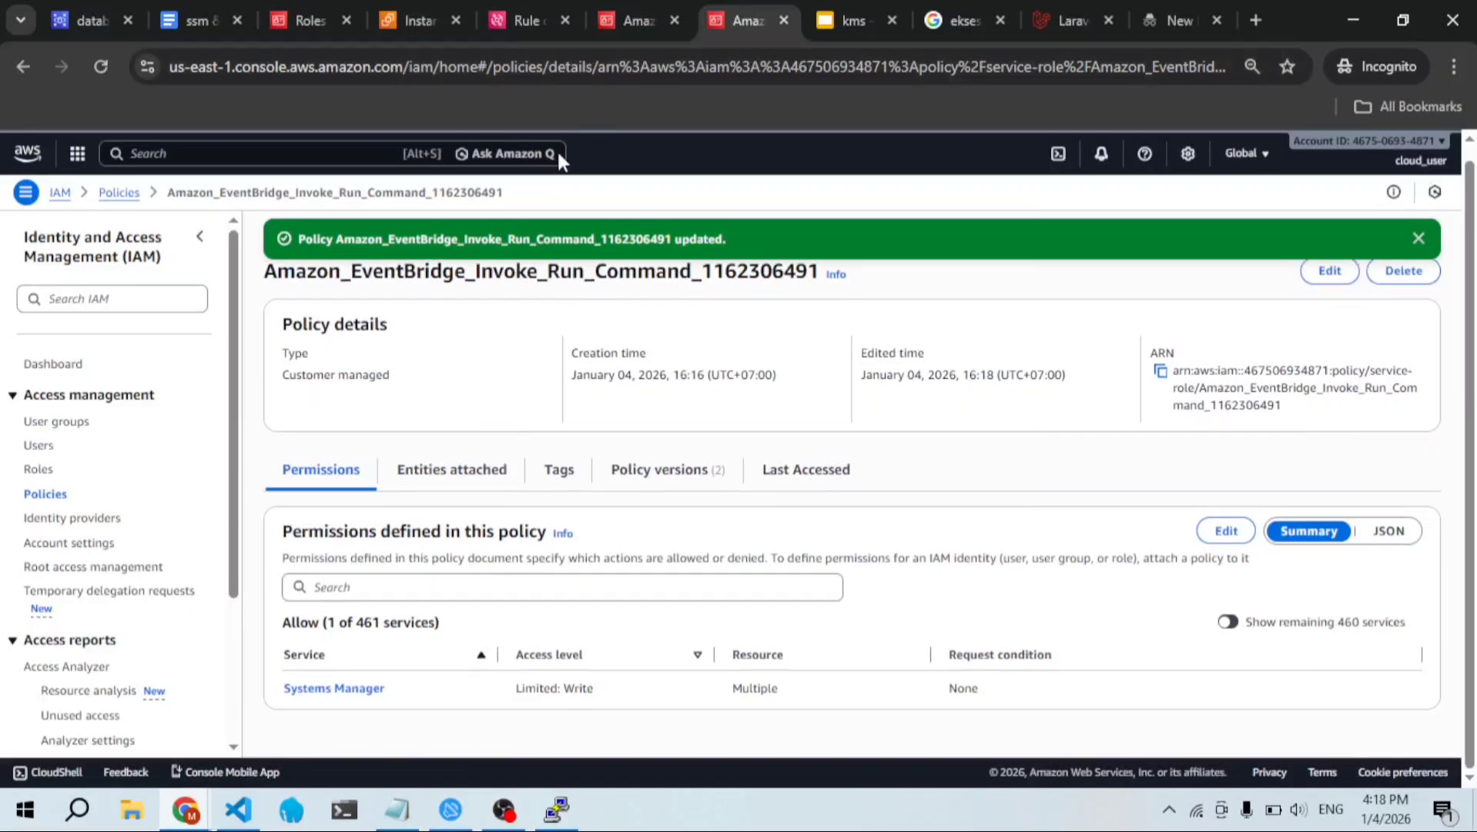
Step: Examine the monitoring metrics of the event-ssm rule, including MatchedEvents, Invocations, TriggeredRules and FailedInvocations
left_click(521, 9)
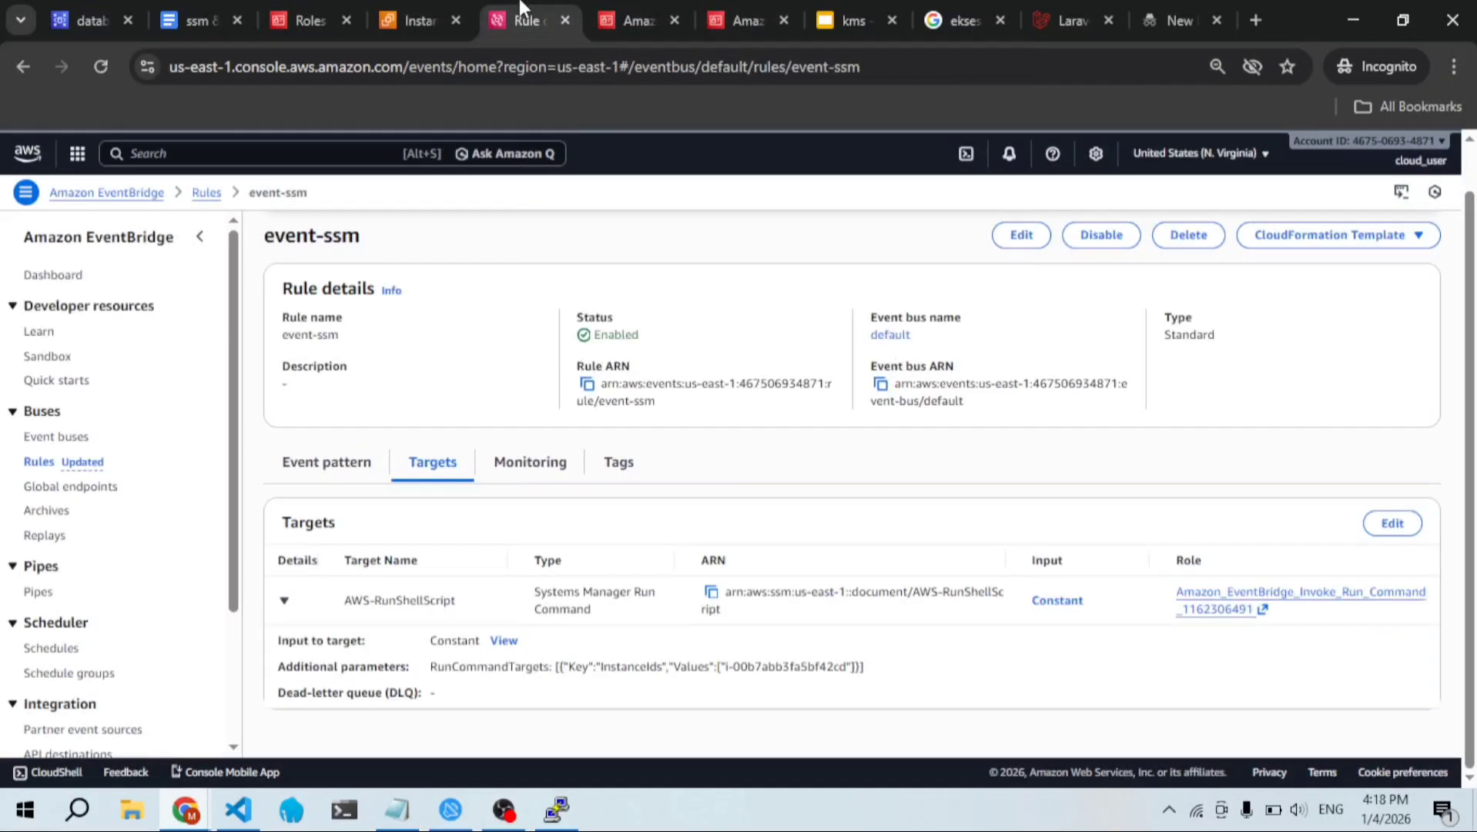
left_click(513, 462)
scroll(514, 452, "down", 4)
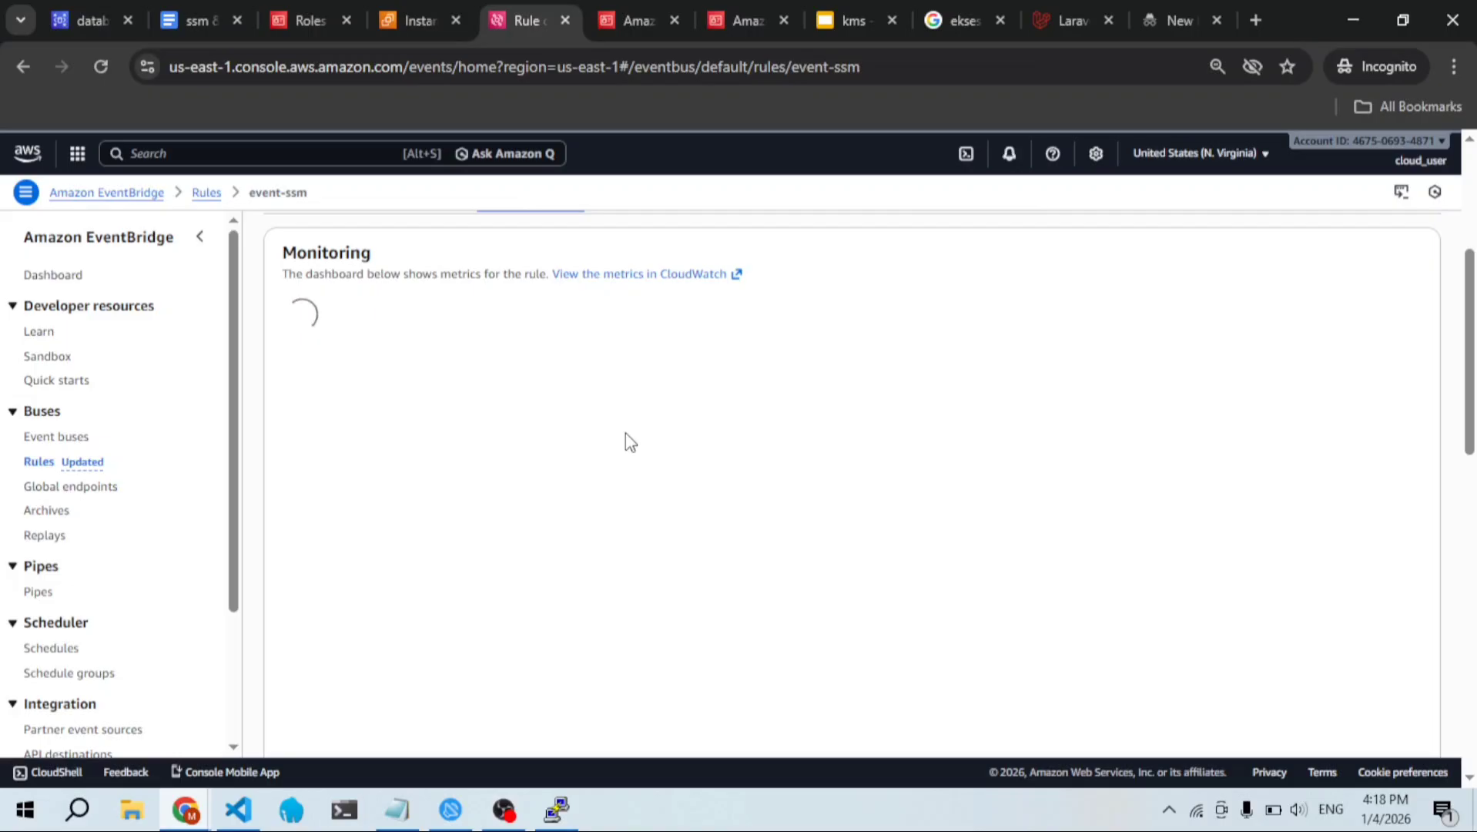
scroll(630, 442, "down", 1)
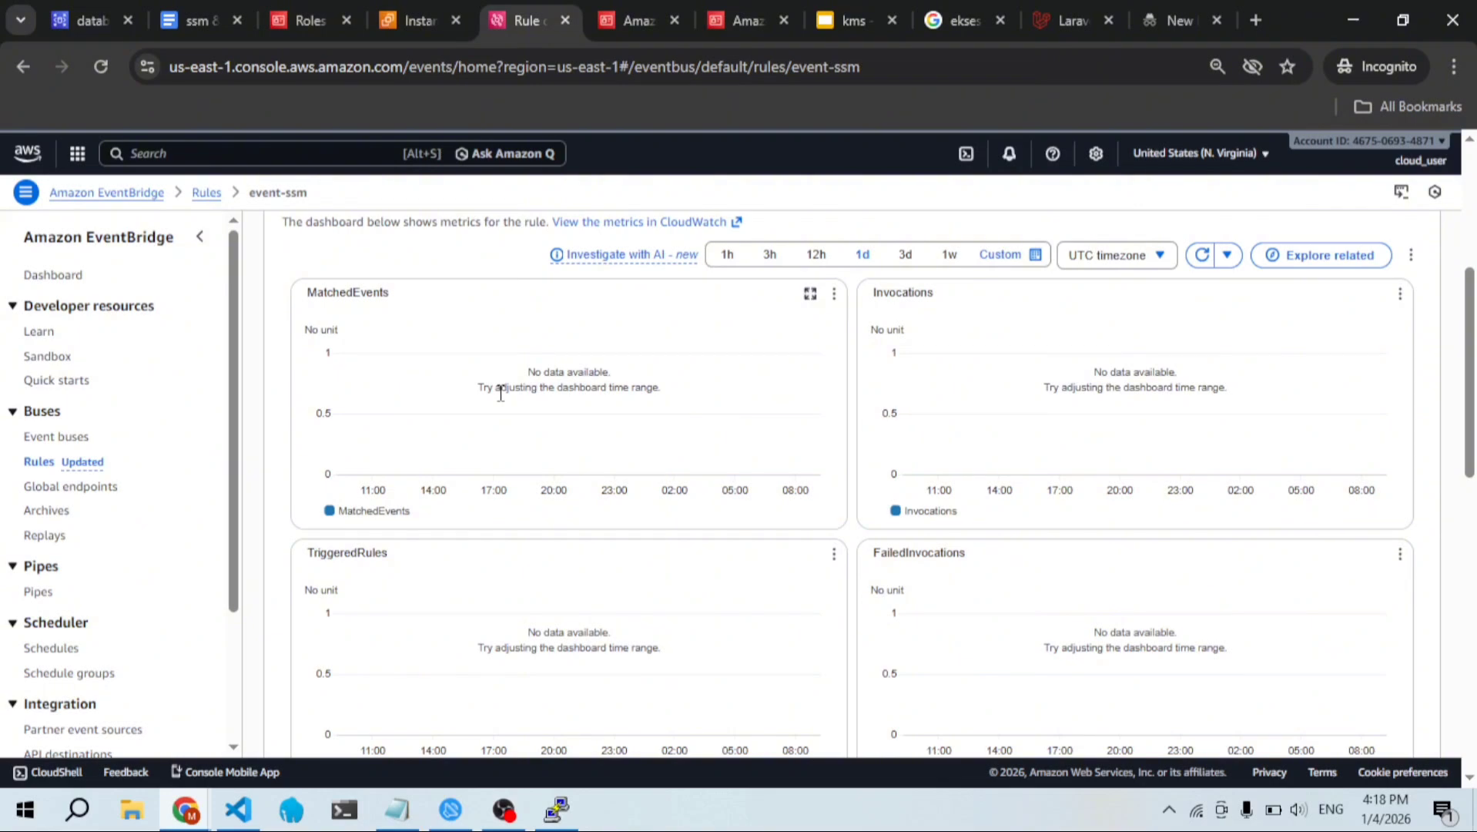
scroll(501, 392, "down", 1)
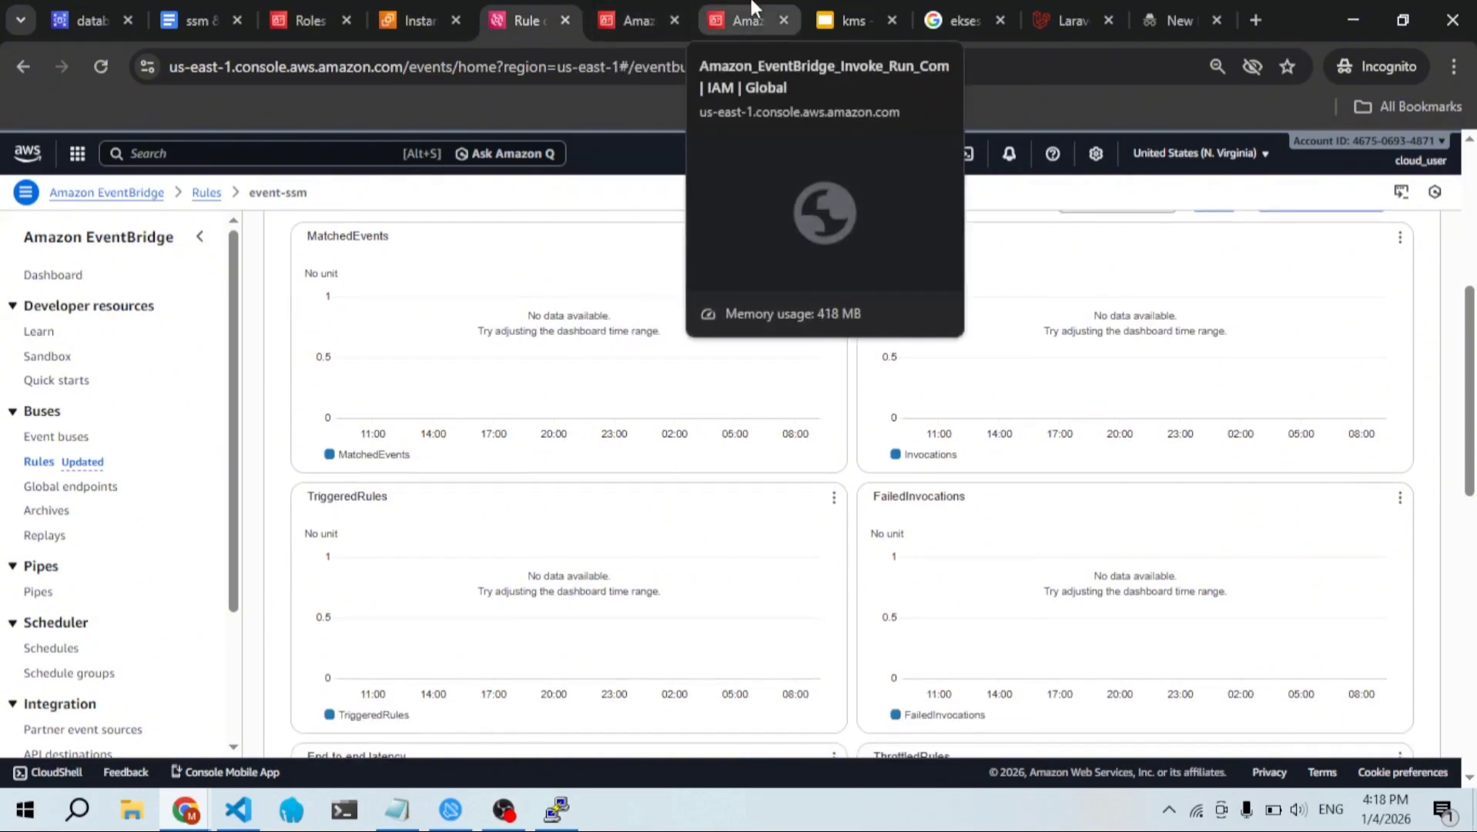
Step: Search the AWS console for Systems Manager and open that service in place of the saved policy's page
left_click(731, 20)
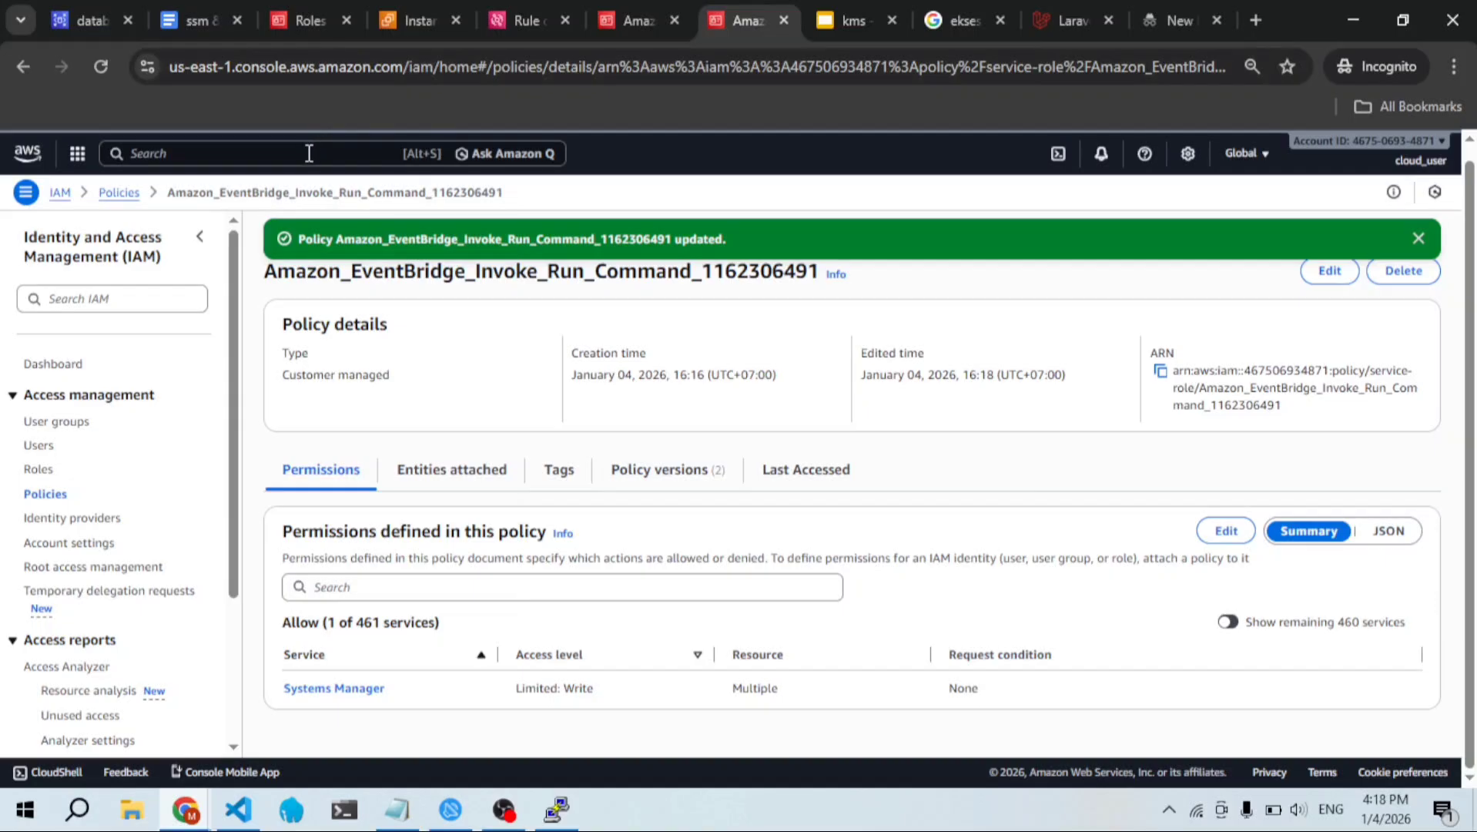
left_click(309, 153)
type("para")
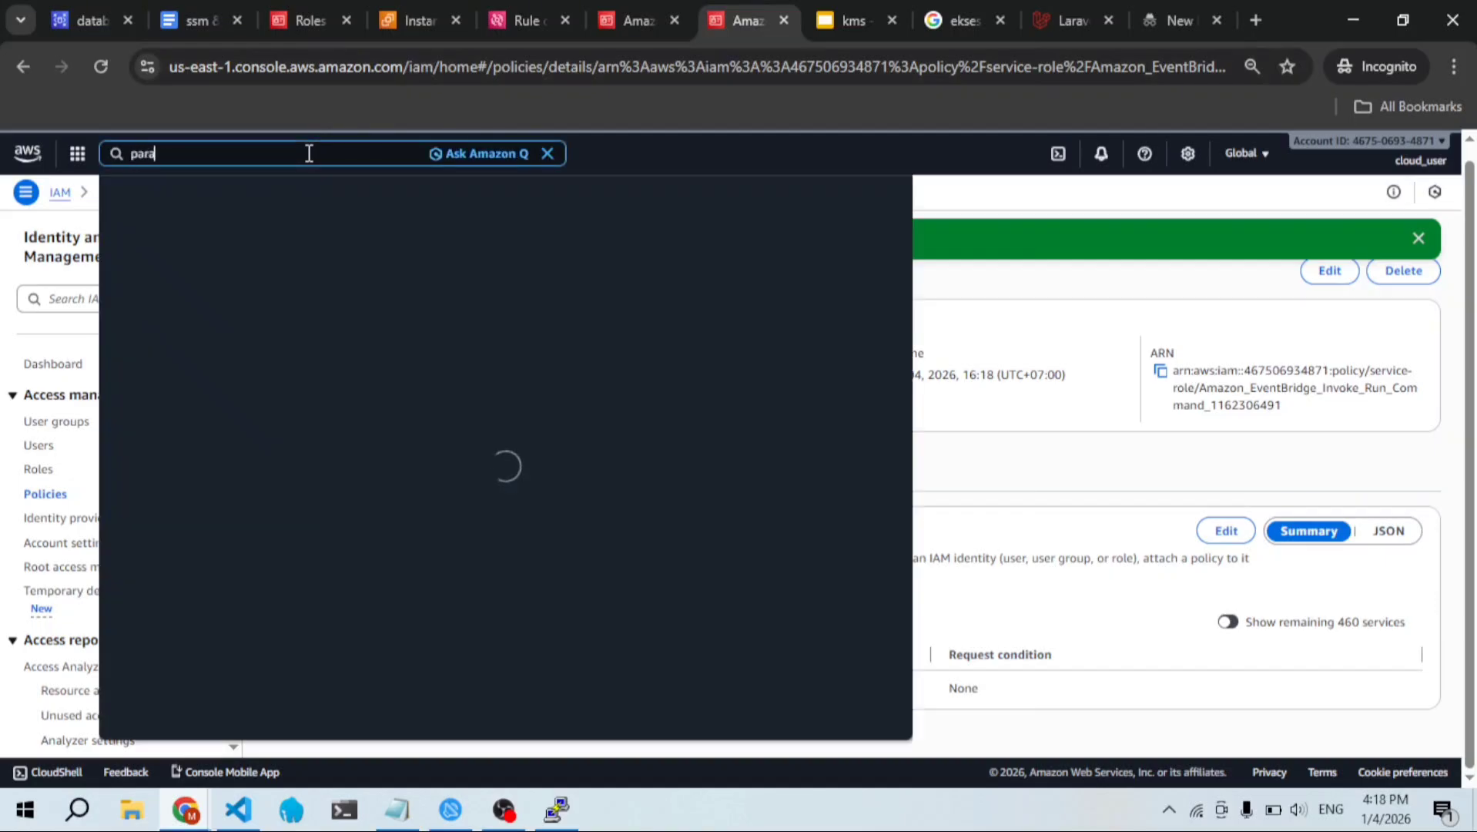
type("met")
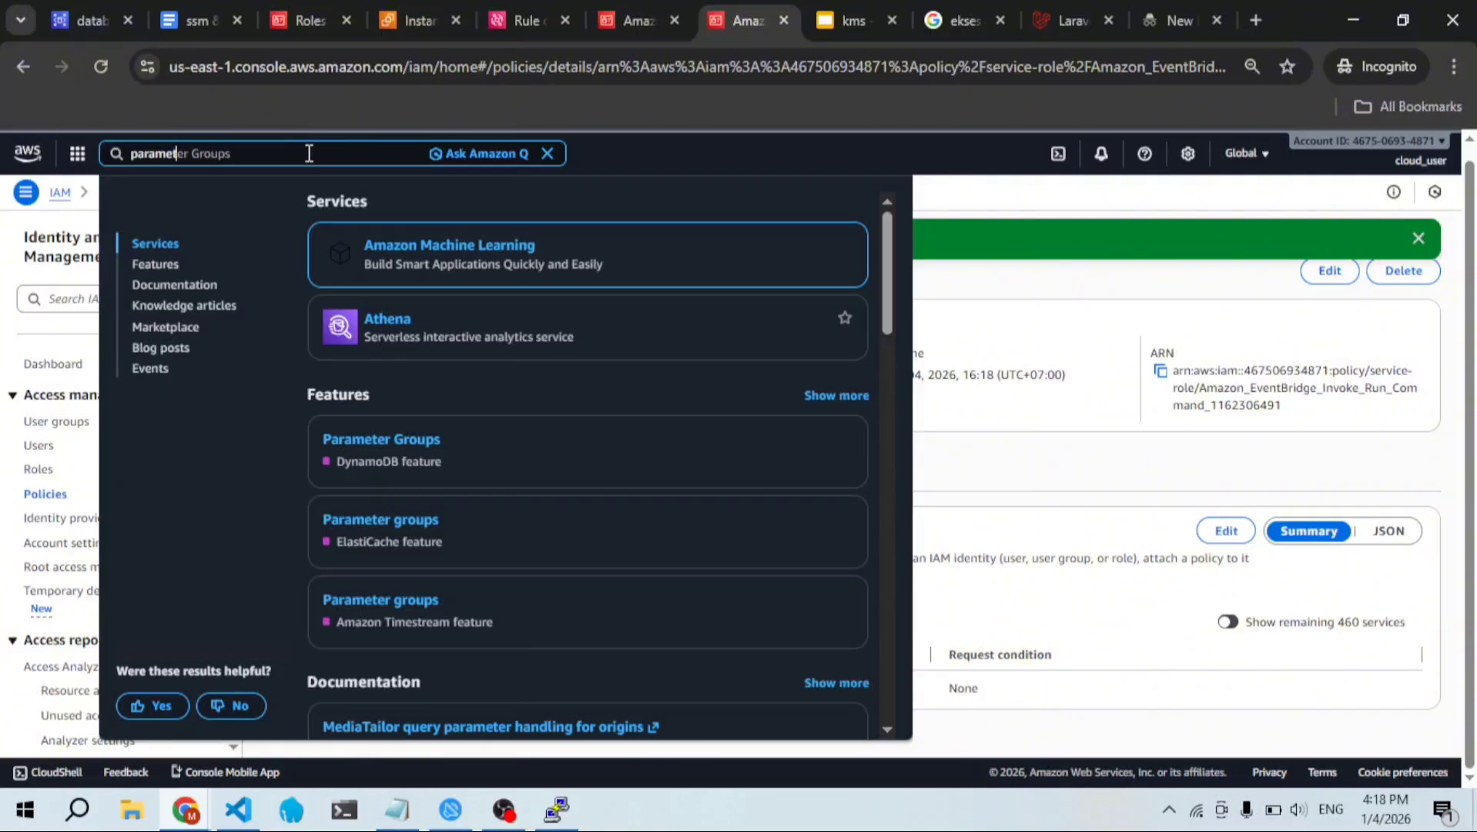
key("ctrl+a")
key("BackSpace")
type("system")
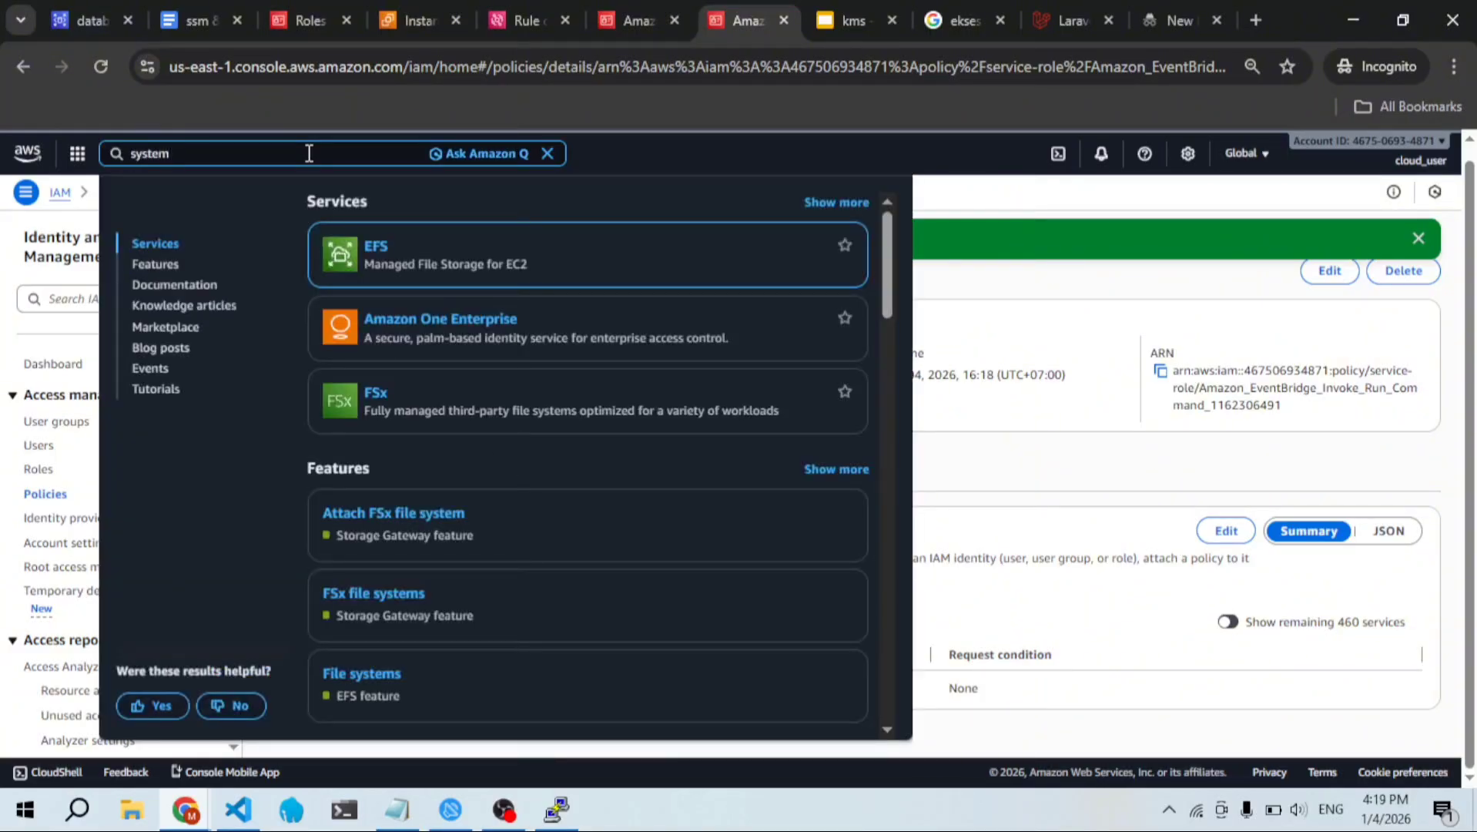
type(" systems")
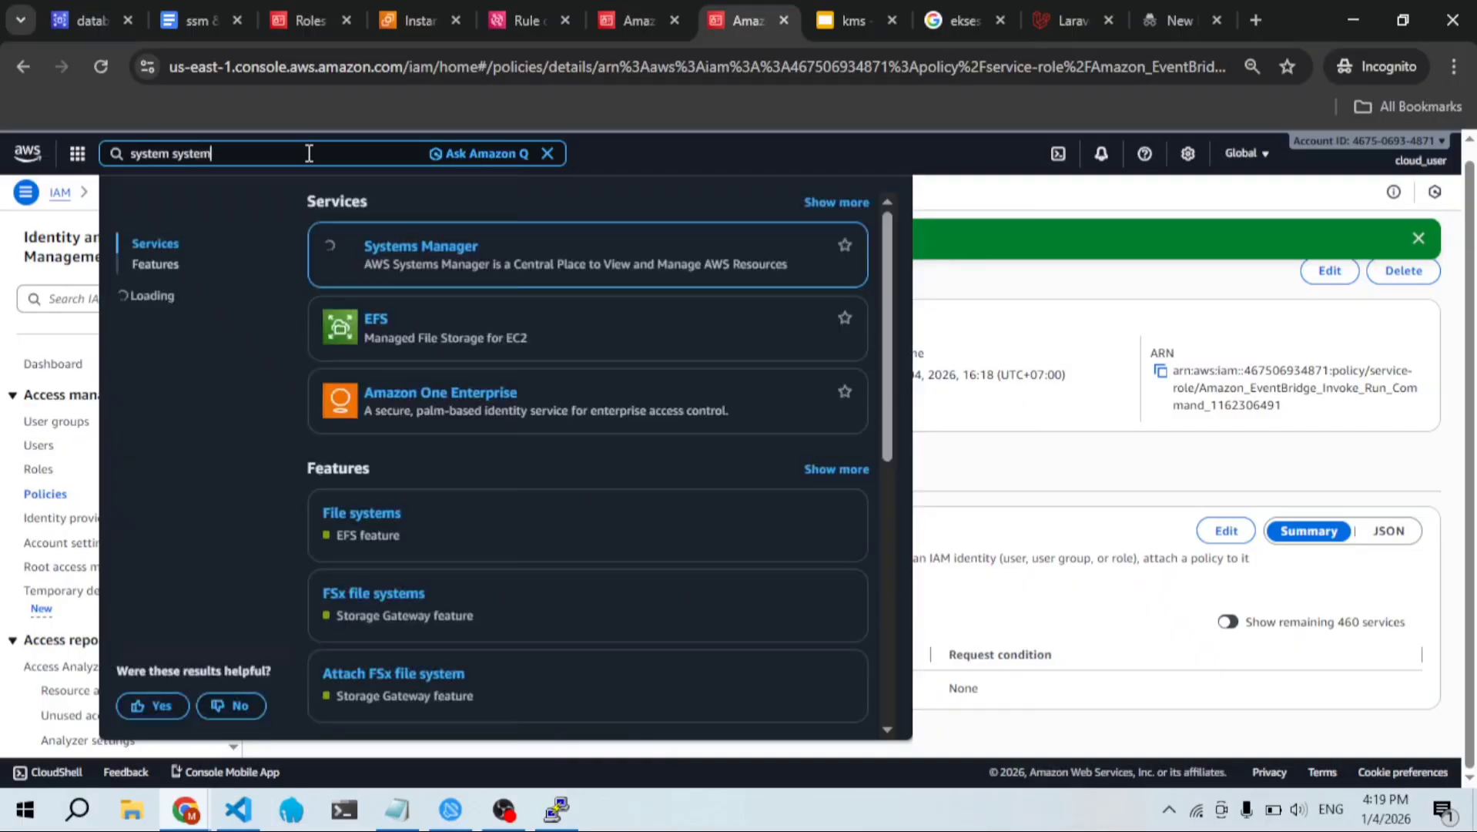
key("BackSpace")
key("BackSpace")
key("BackSpace")
key("BackSpace")
key("BackSpace")
key("BackSpace")
key("BackSpace")
key("BackSpace")
type("mana")
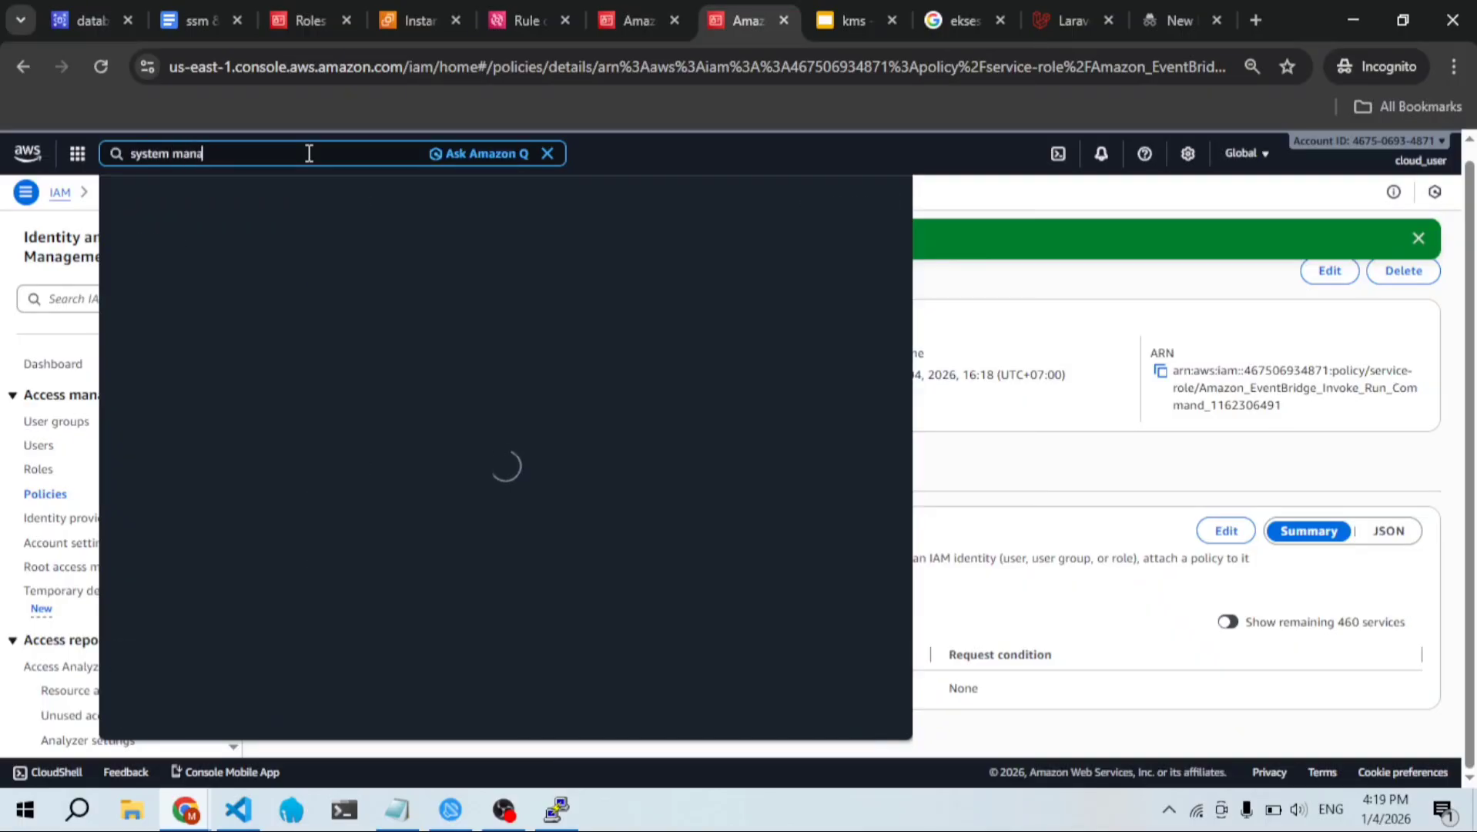
left_click(408, 246)
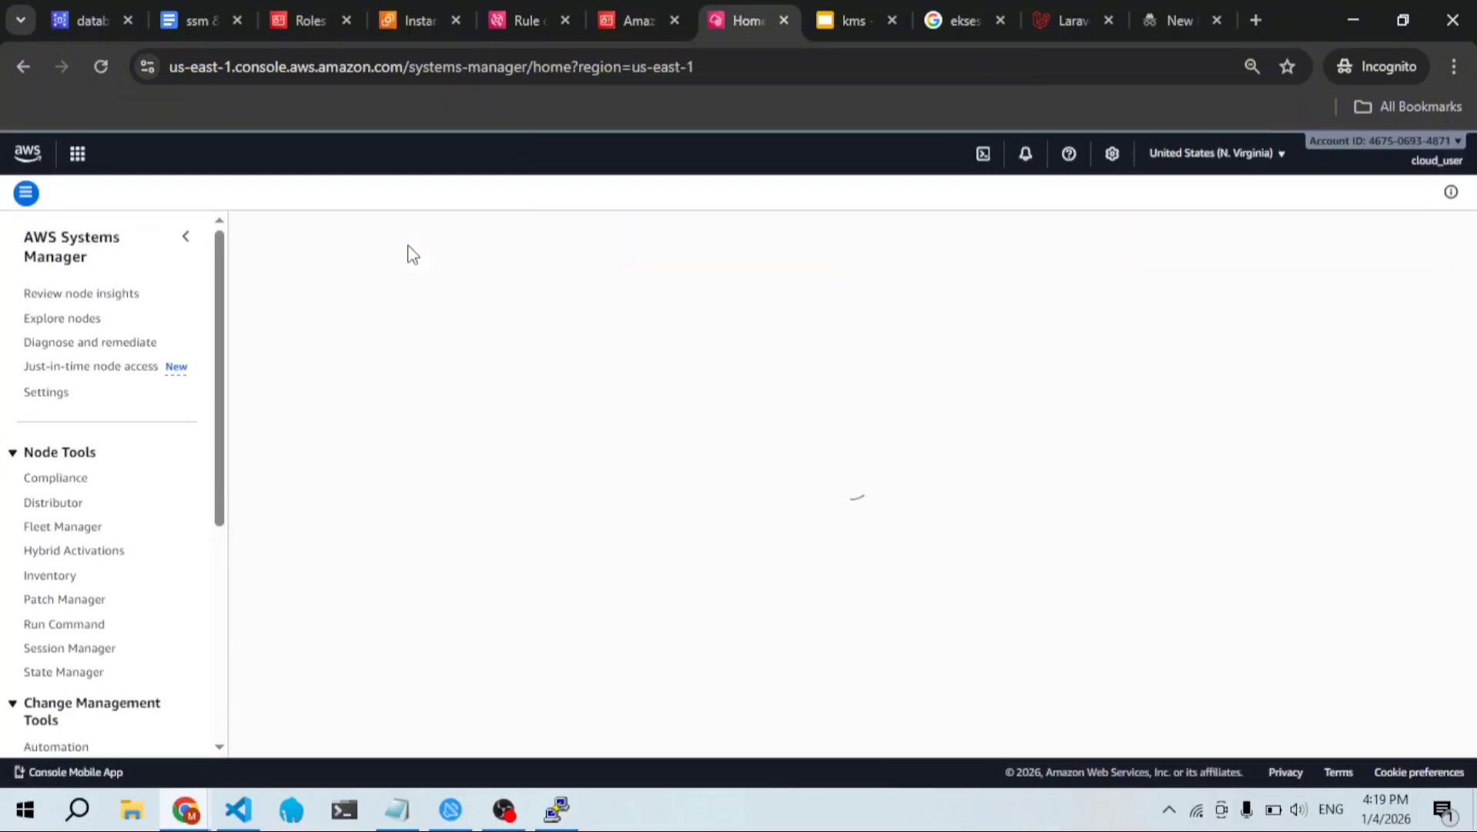
Step: Open Parameter Store within Systems Manager to list the account's own parameters
scroll(112, 540, "down", 4)
scroll(112, 543, "down", 1)
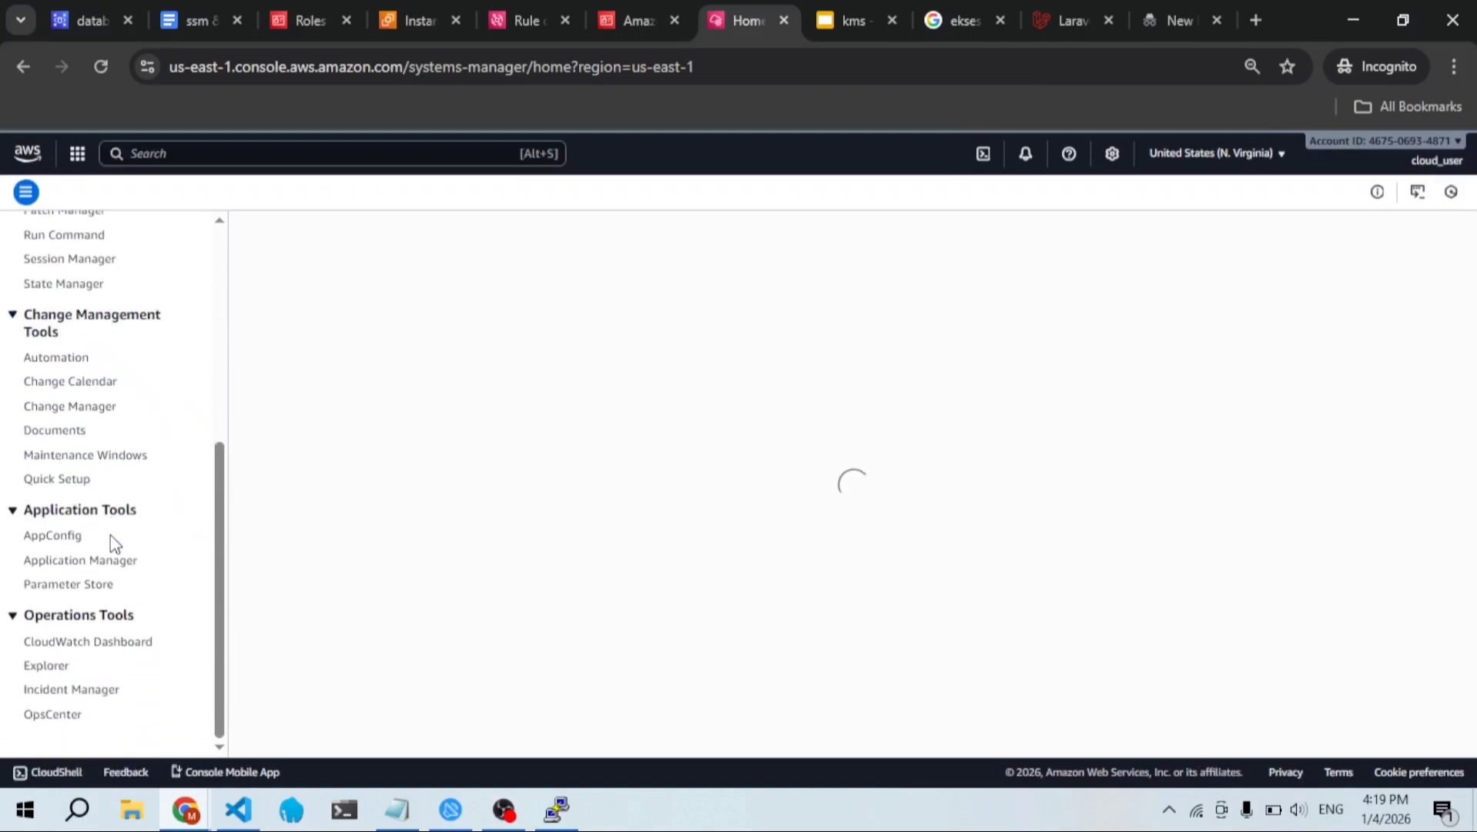
left_click(86, 591)
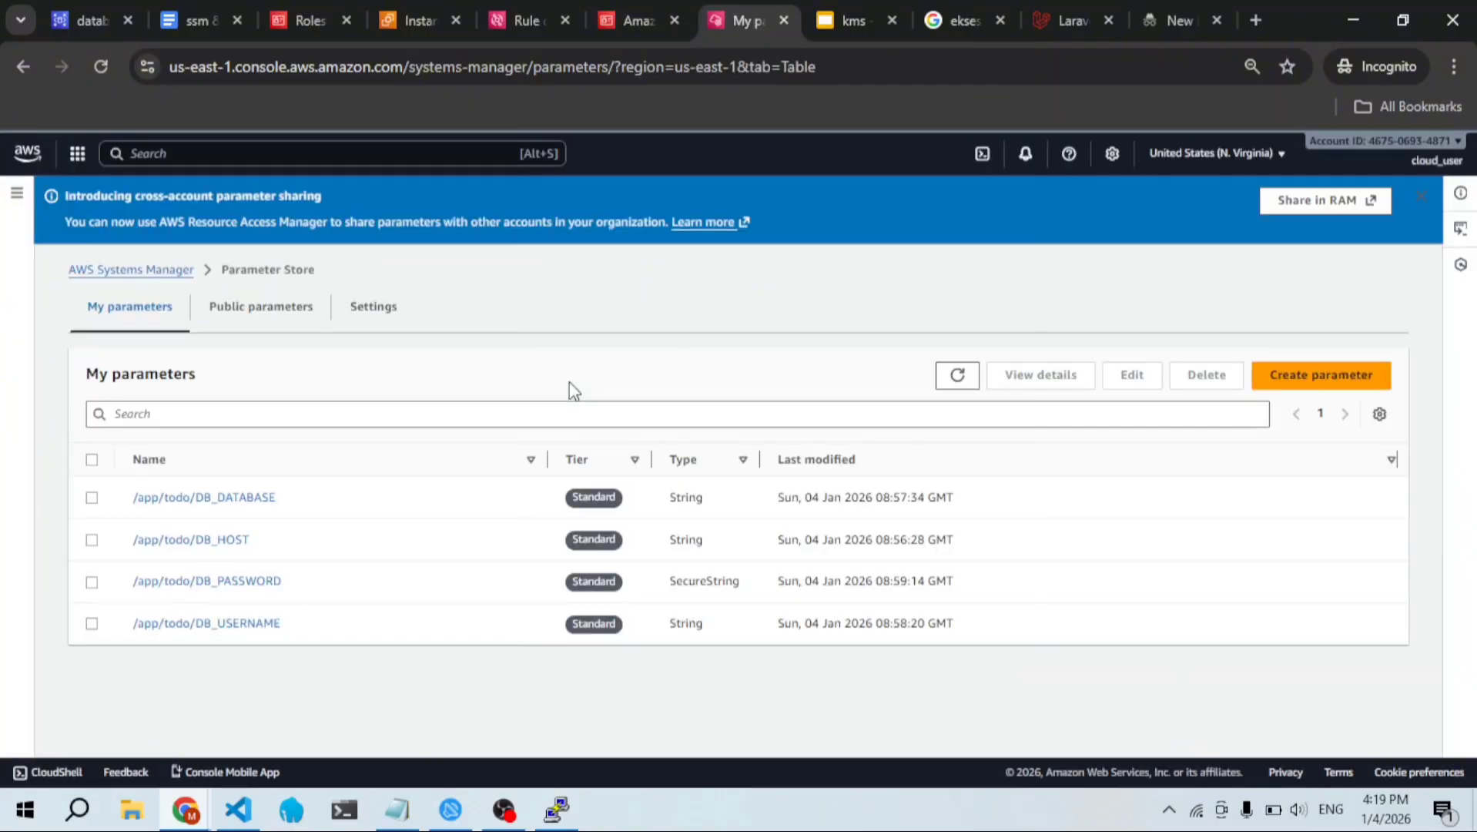
Step: Search for cloudtrail from the IAM role page and open the CloudTrail service there
left_click(647, 9)
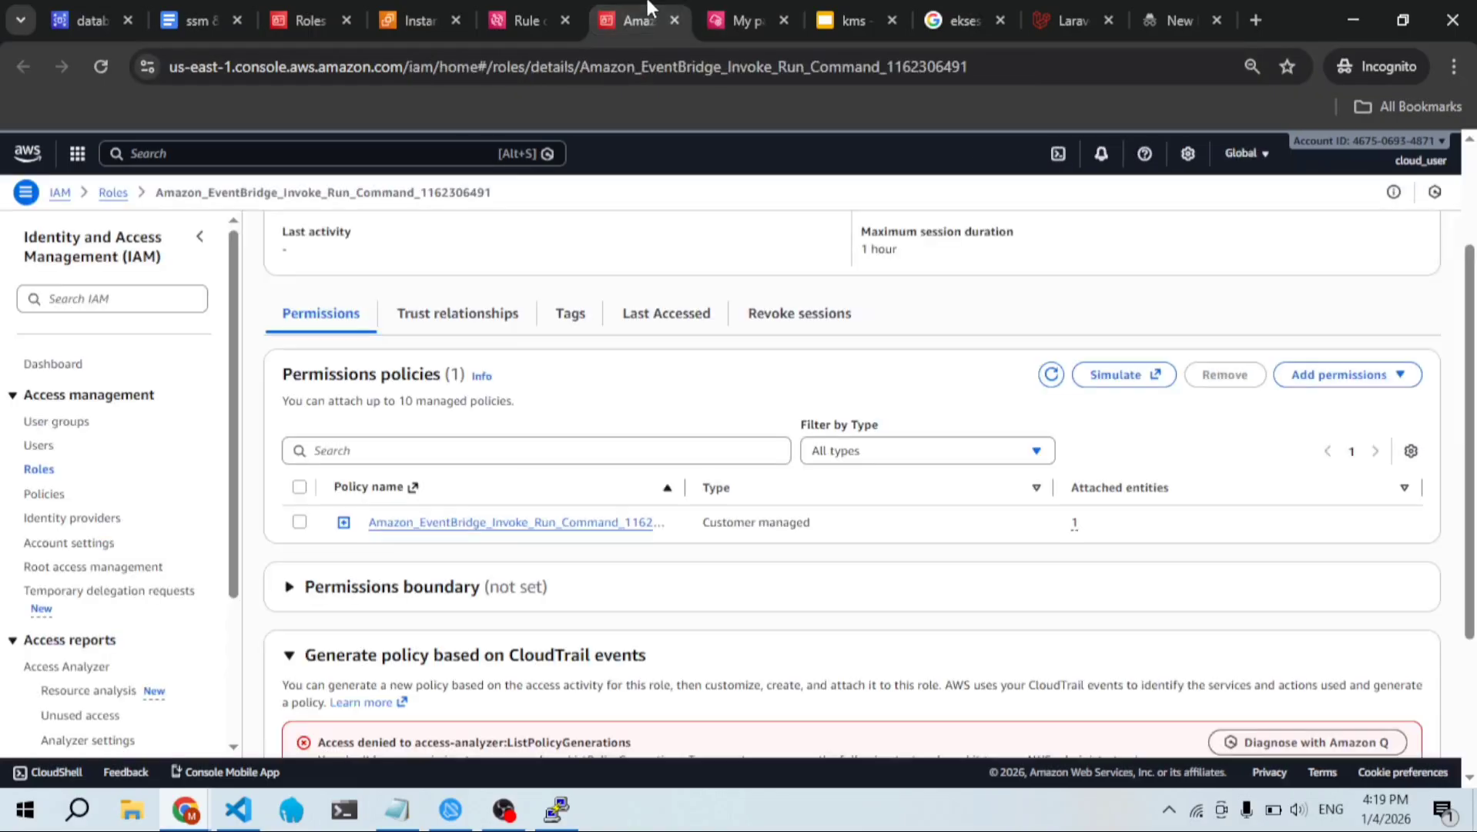
left_click(397, 167)
type("c")
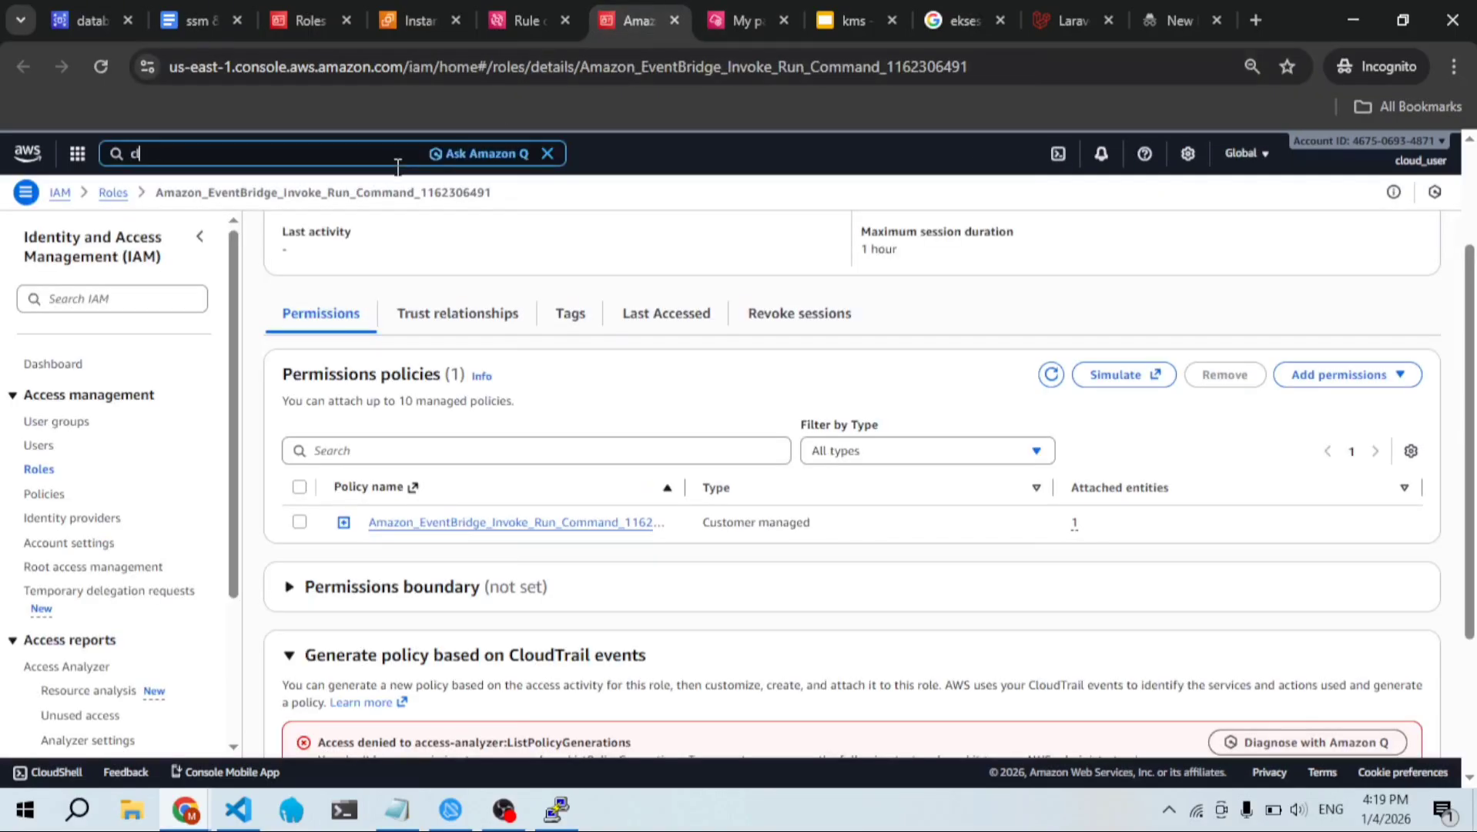
type("loudtrail")
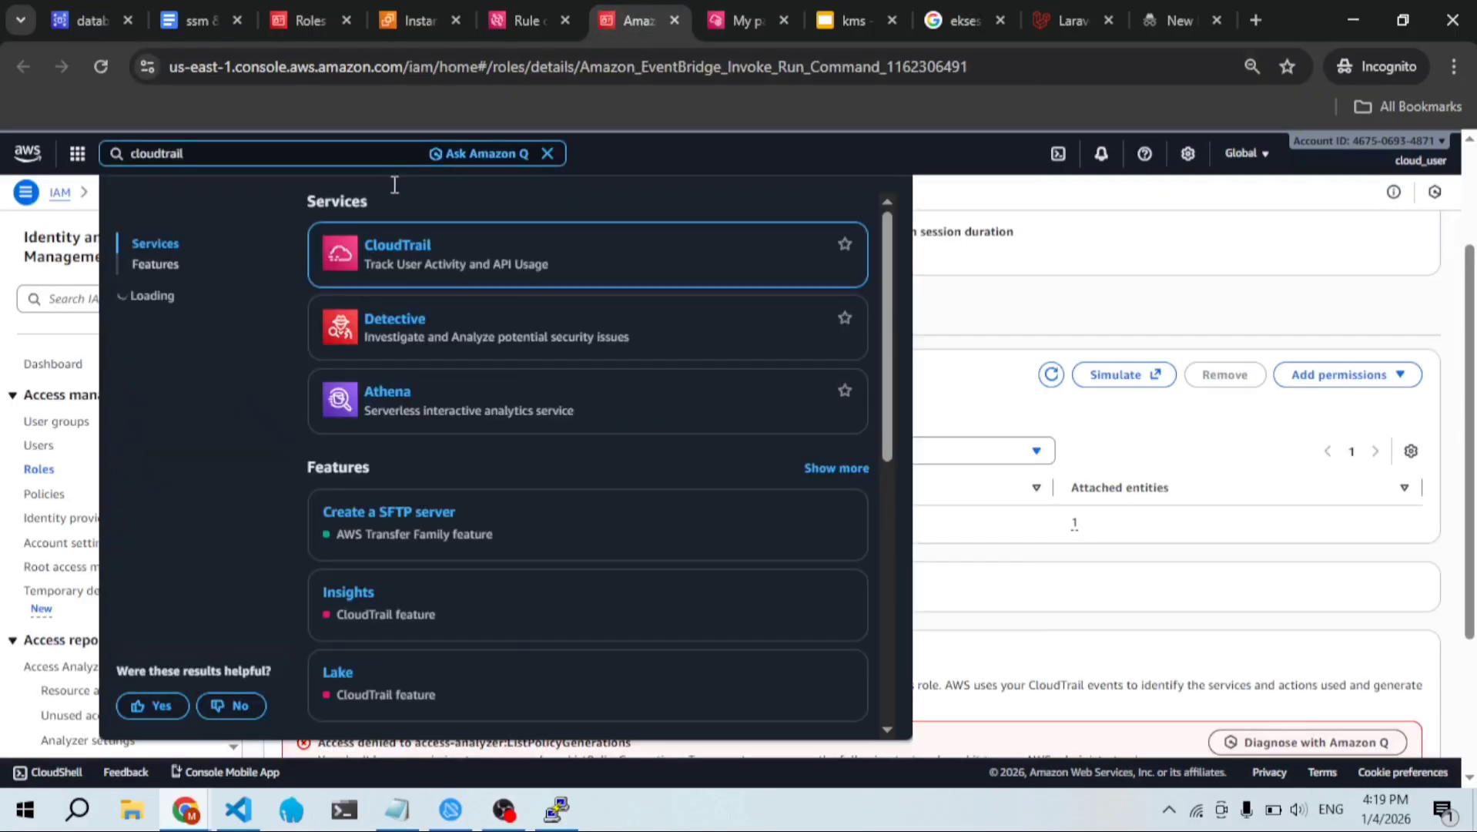
left_click(402, 244)
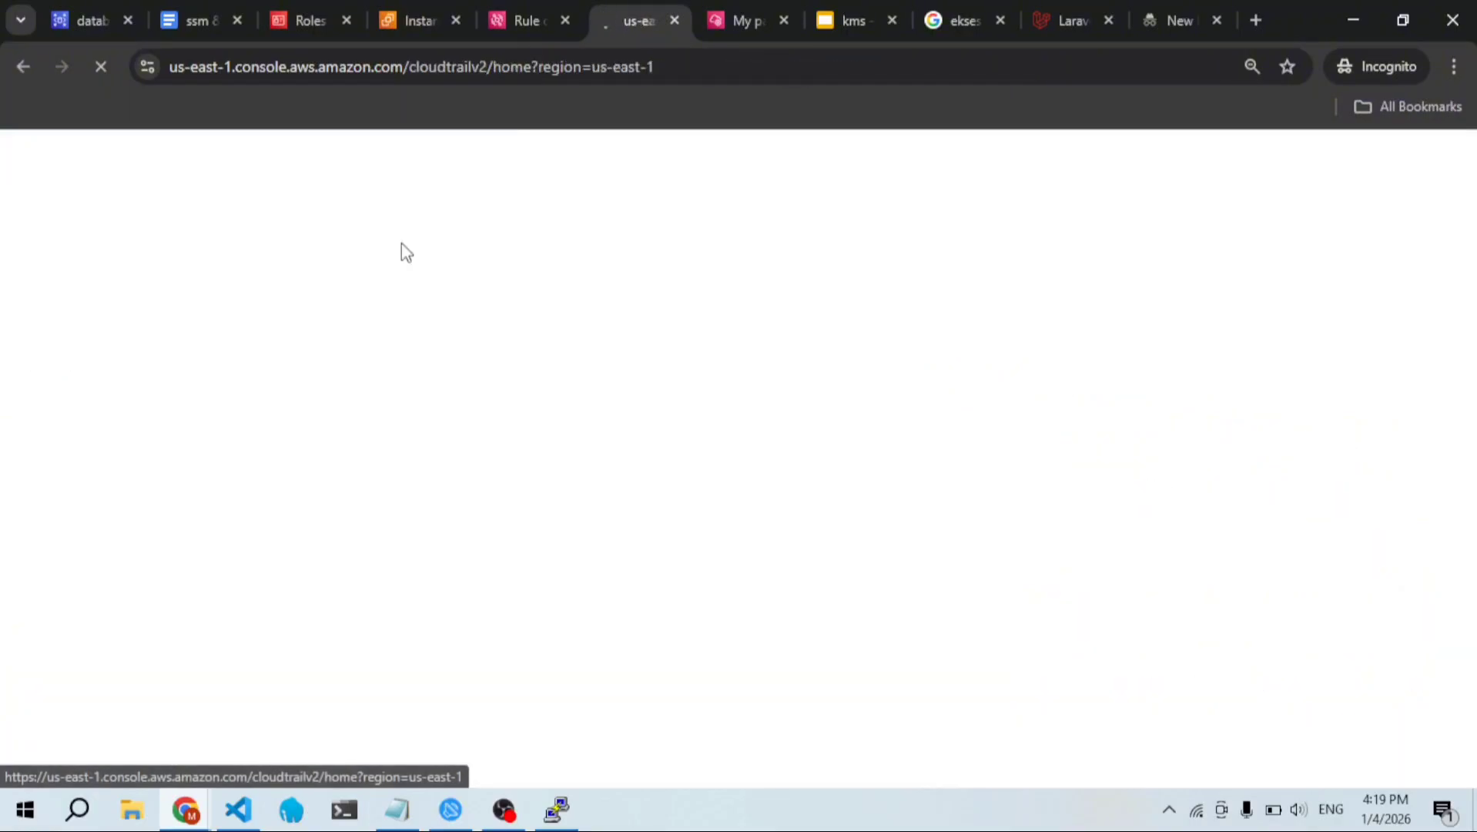
left_click(742, 19)
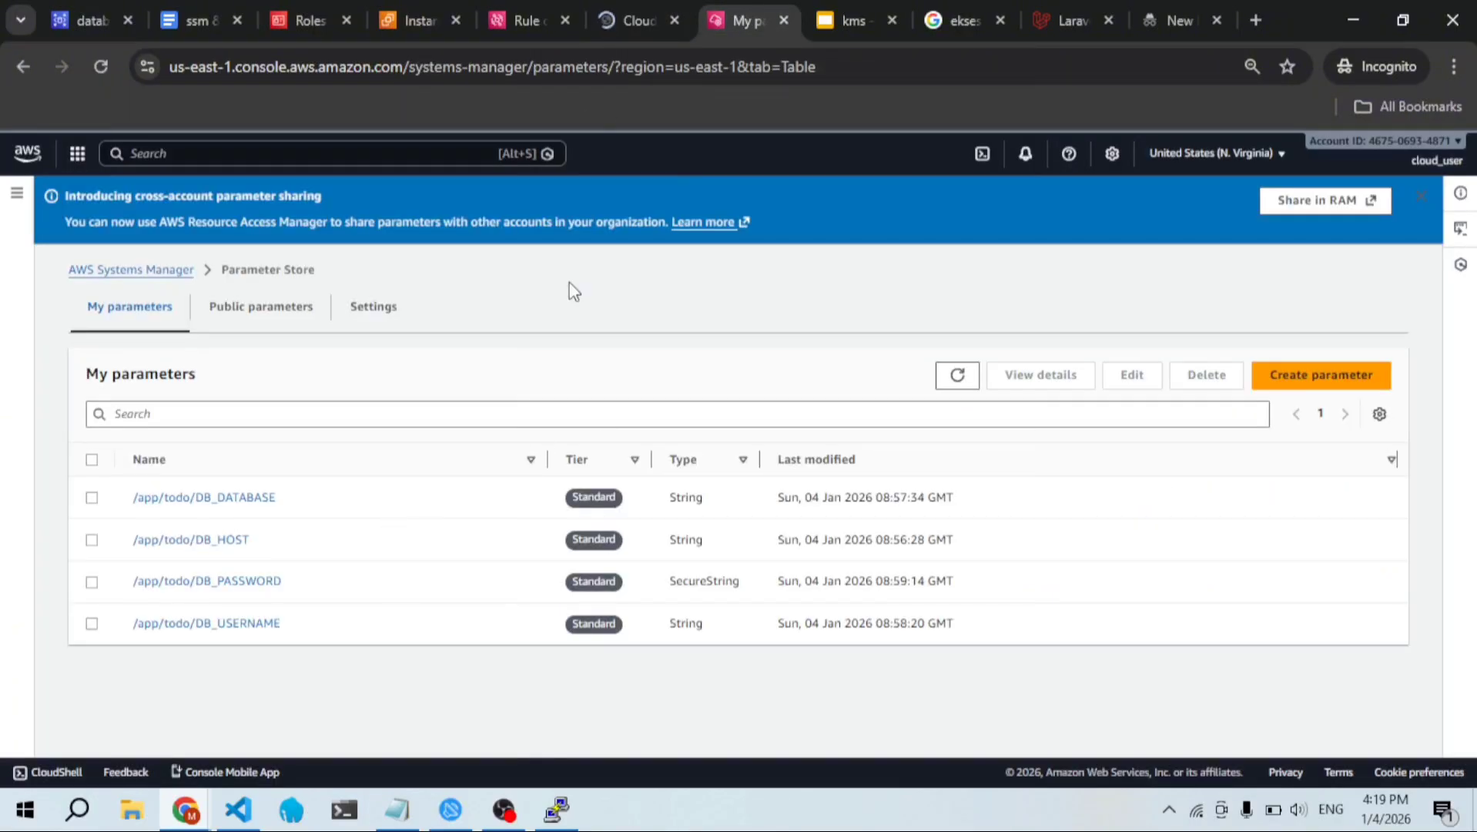
left_click(640, 11)
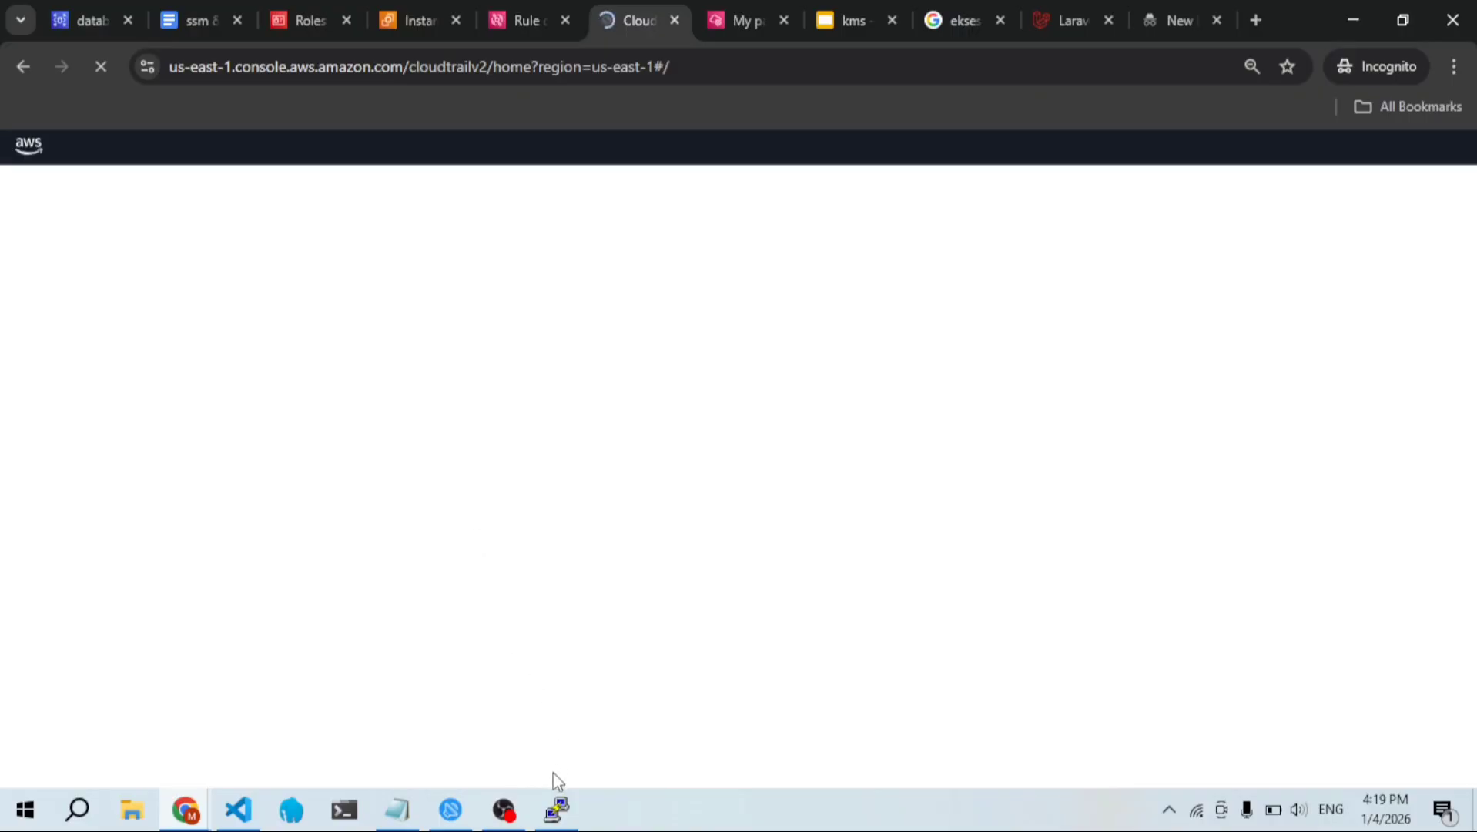
Step: Switch to the PuTTY session on the EC2 instance and clear the terminal
left_click(552, 814)
type("clear")
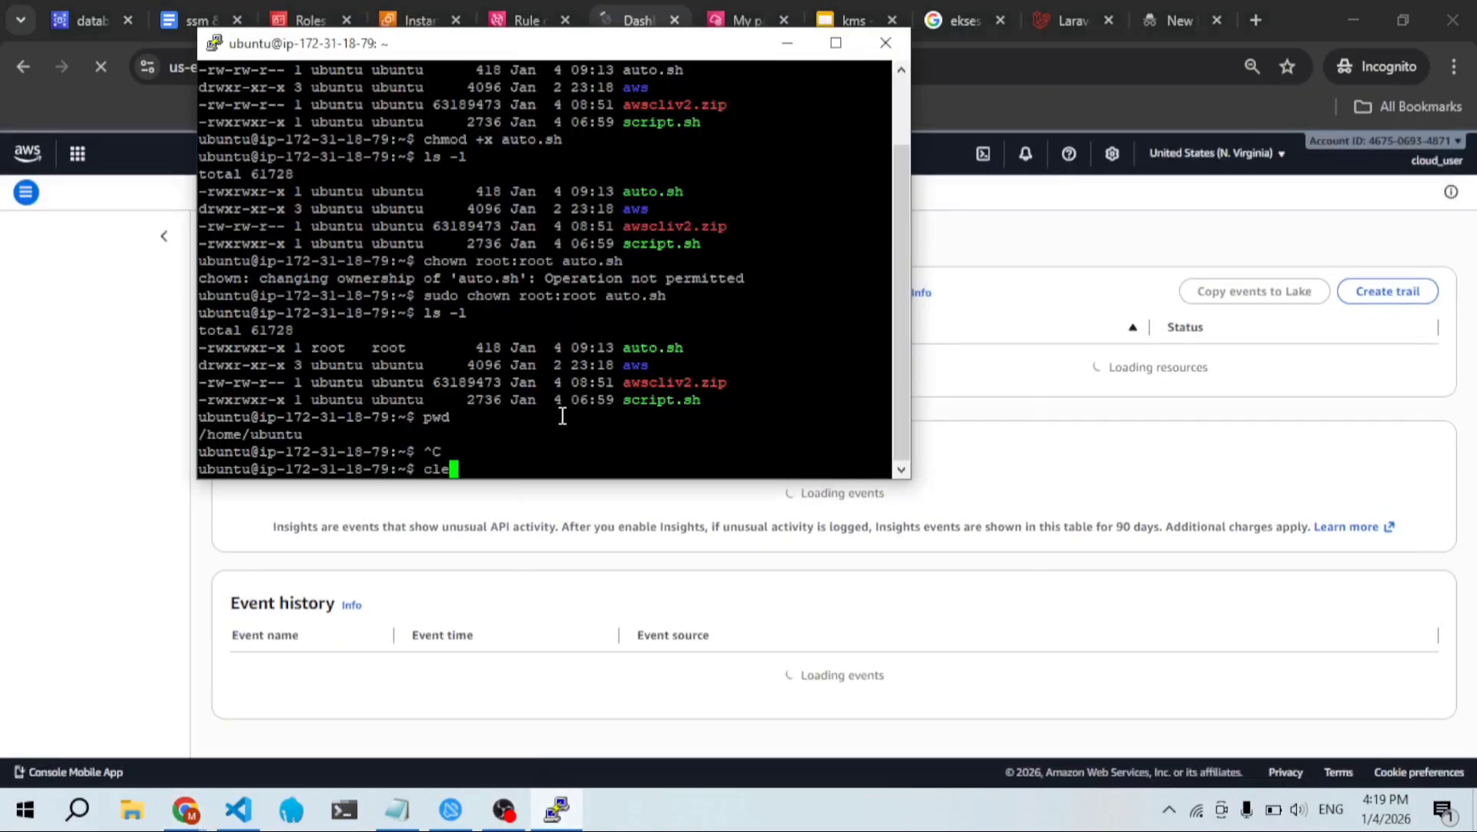
key("Return")
type("cd .")
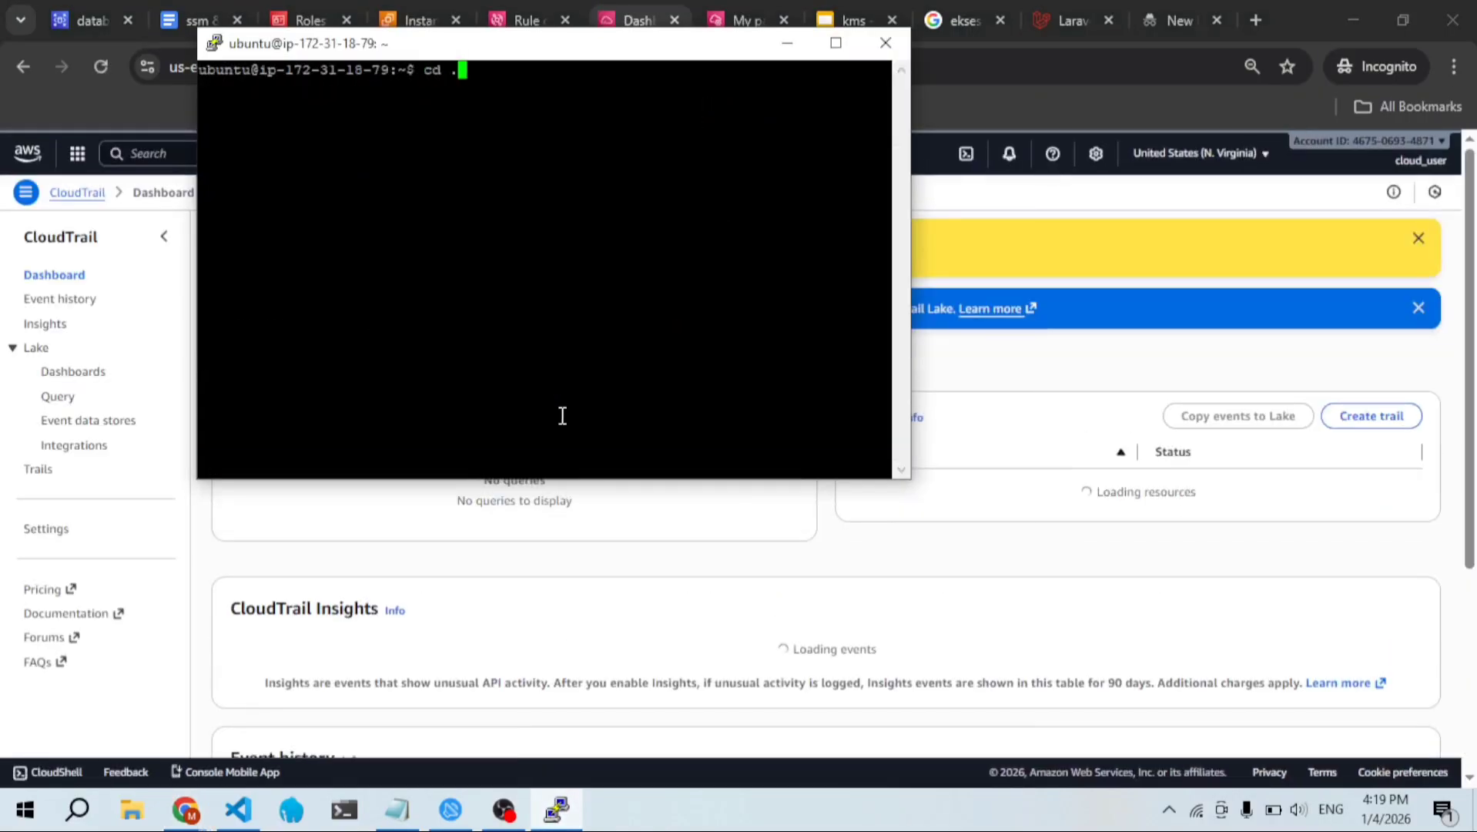
type("var")
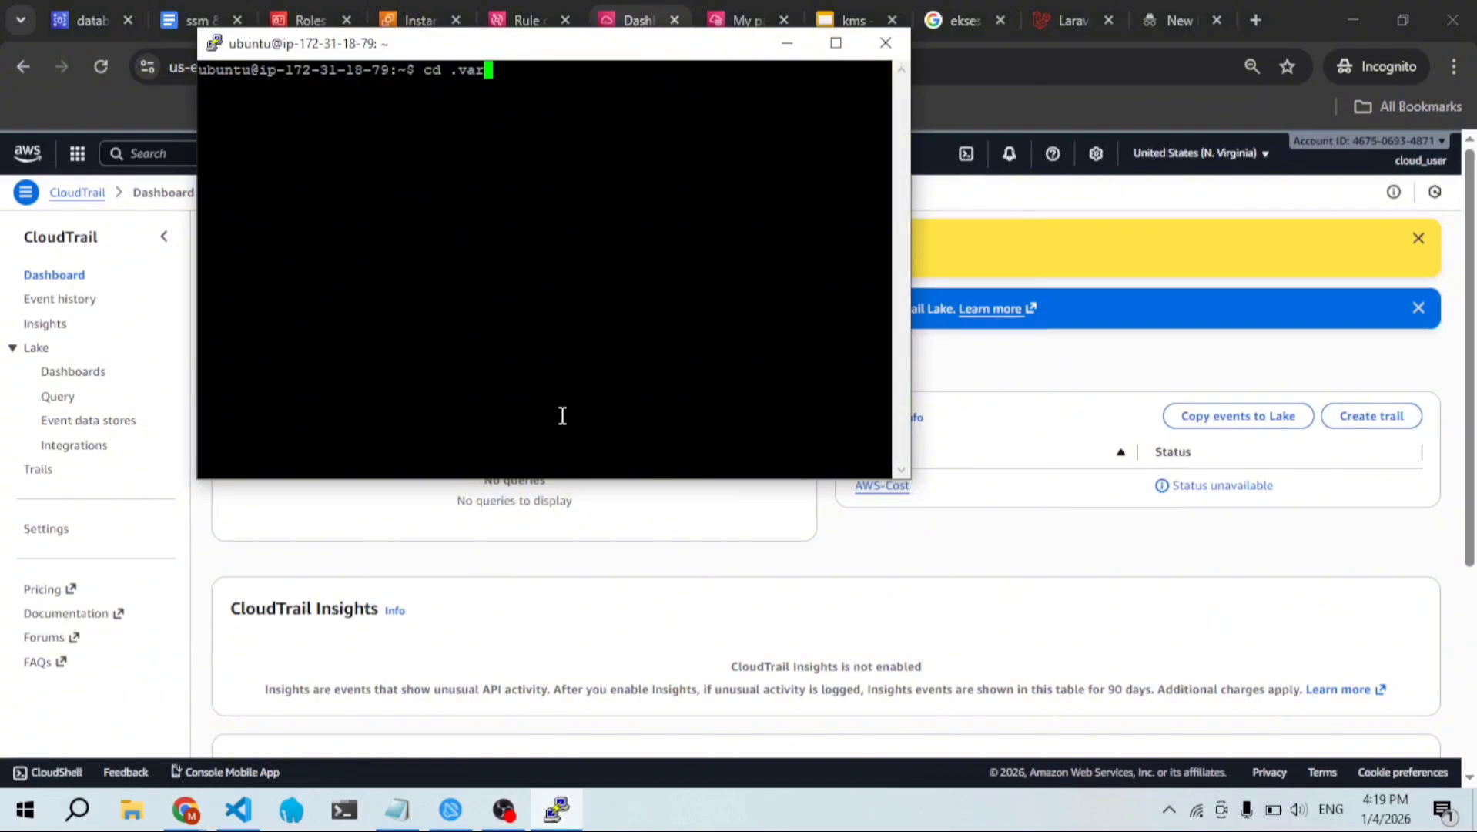
key("BackSpace")
key("BackSpace")
key("BackSpace")
key("BackSpace")
key("BackSpace")
key("BackSpace")
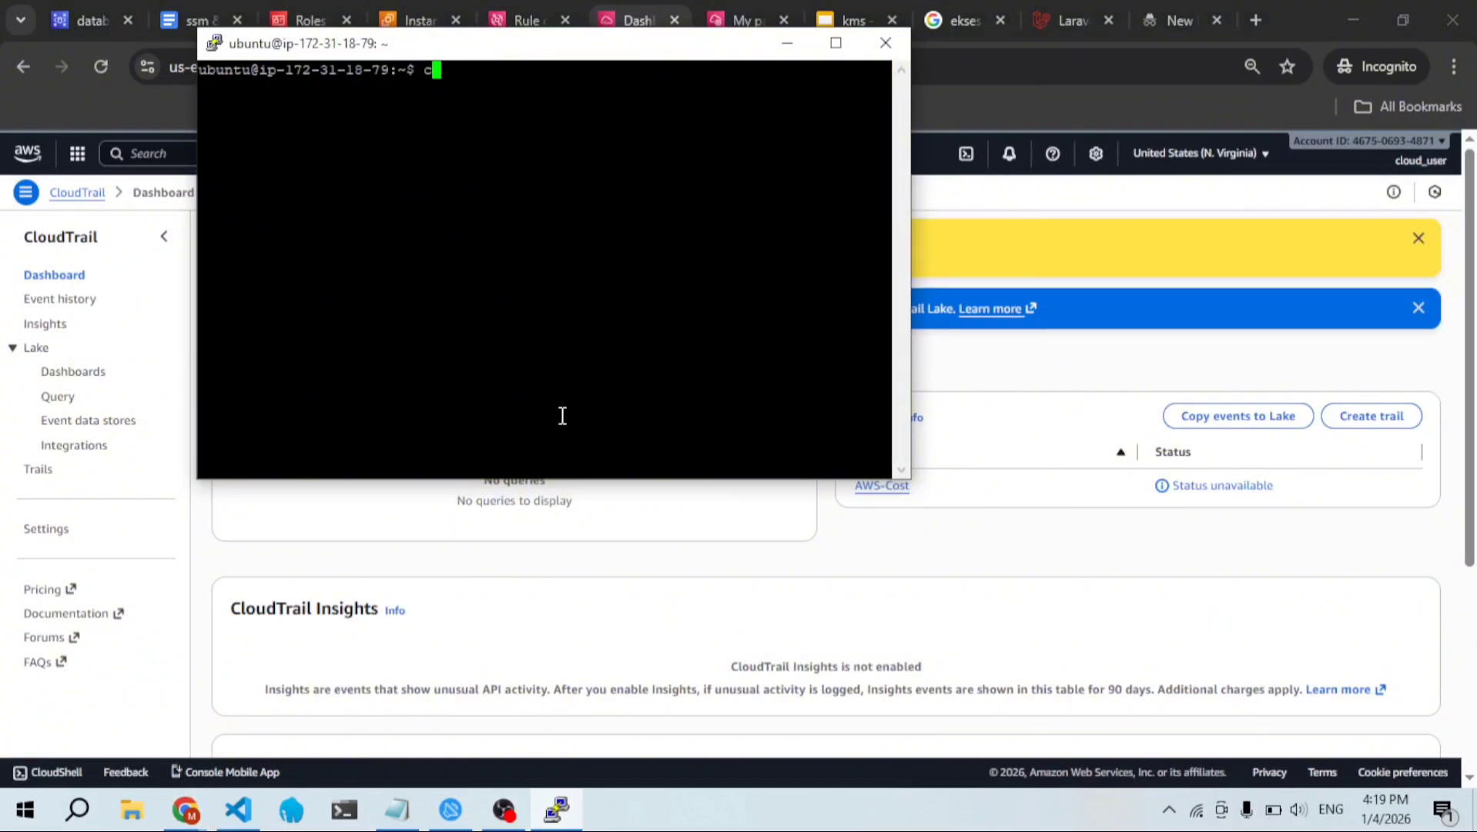
Step: Print /var/www/todo/.env with cat and examine the block of DB_ connection settings
type("at /var/www/todo")
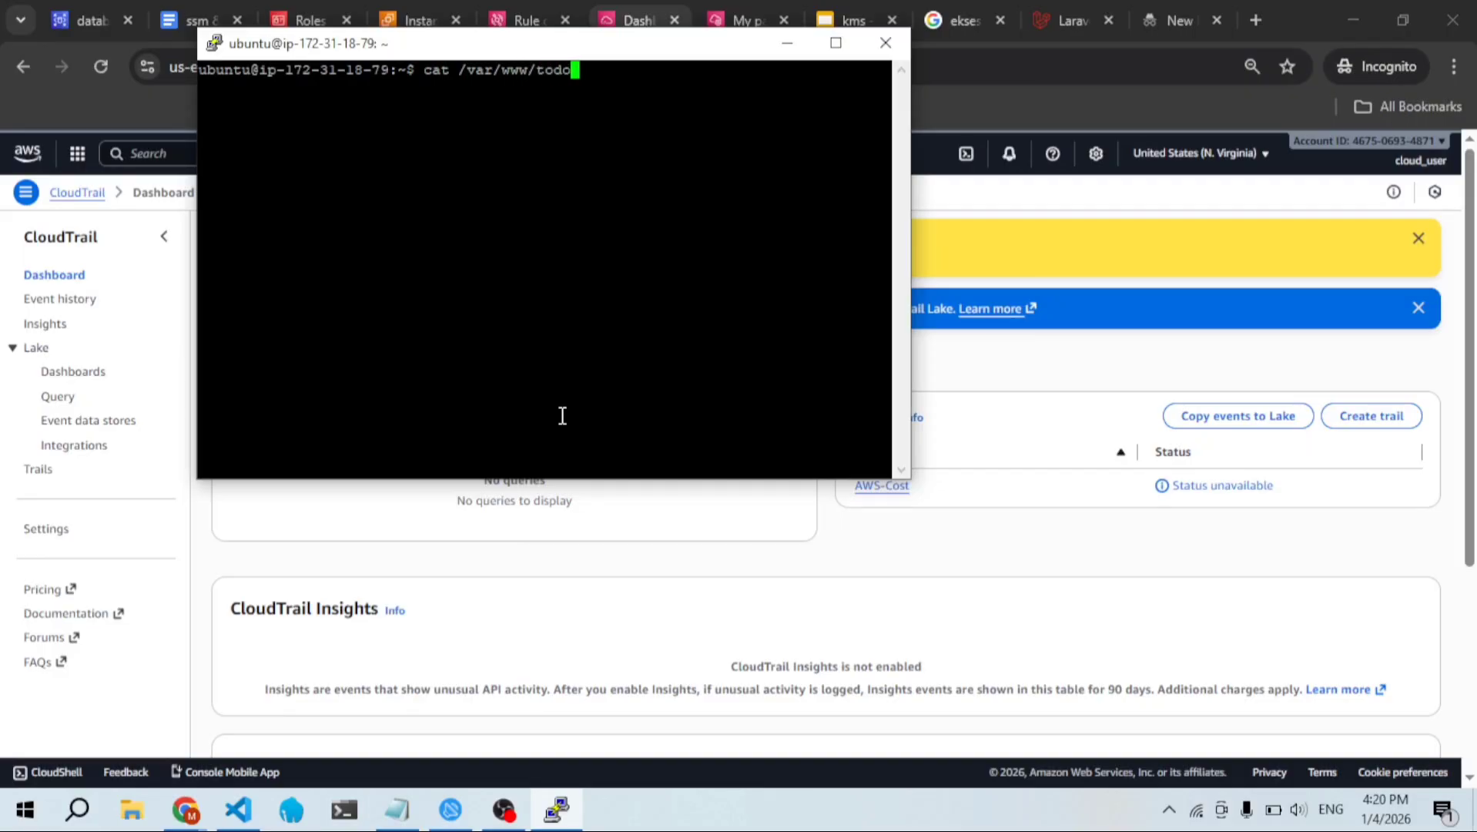
type("/.env")
key("Return")
scroll(432, 317, "up", 12)
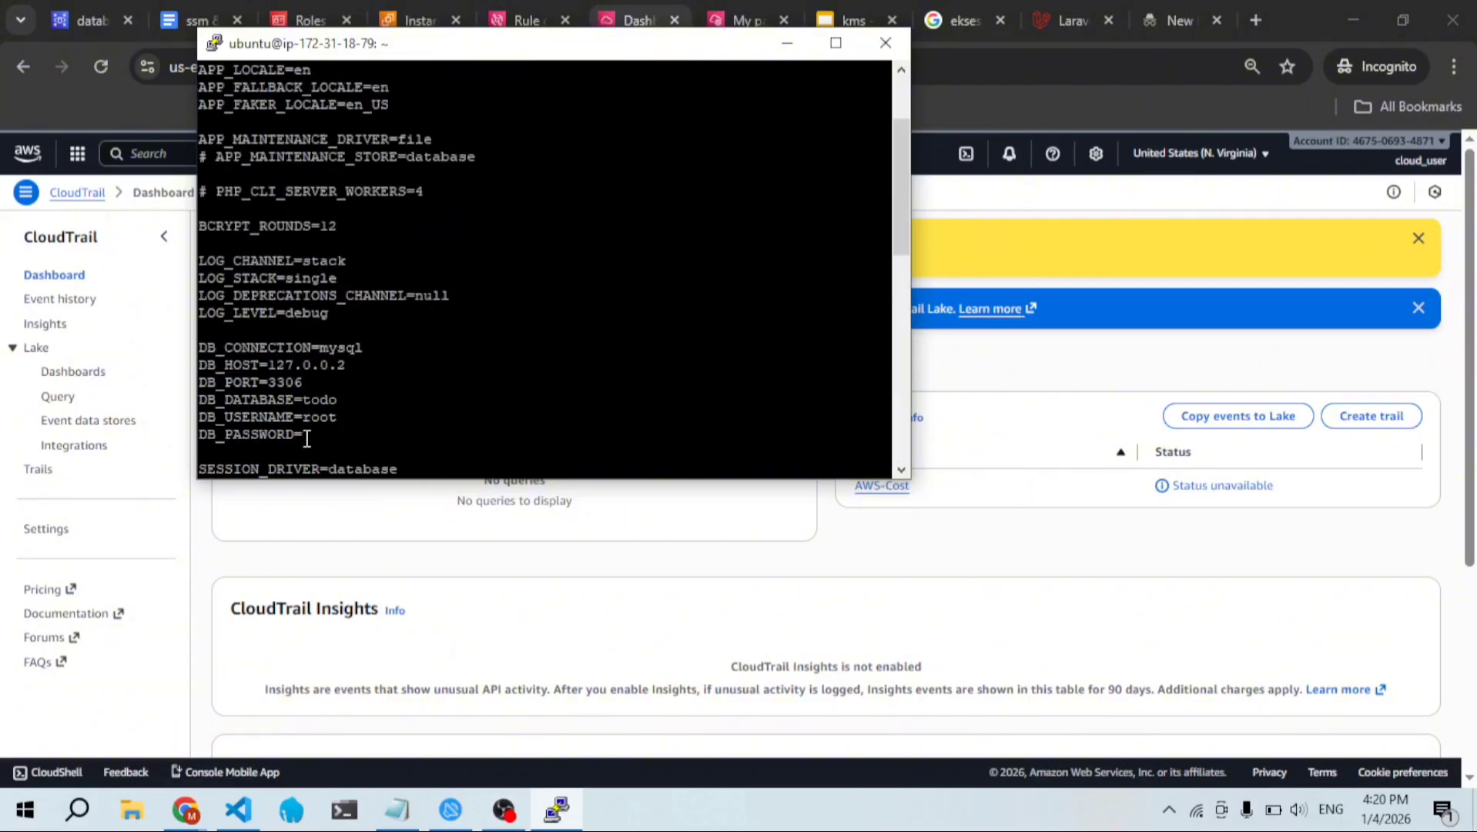
left_click_drag(317, 432, 199, 331)
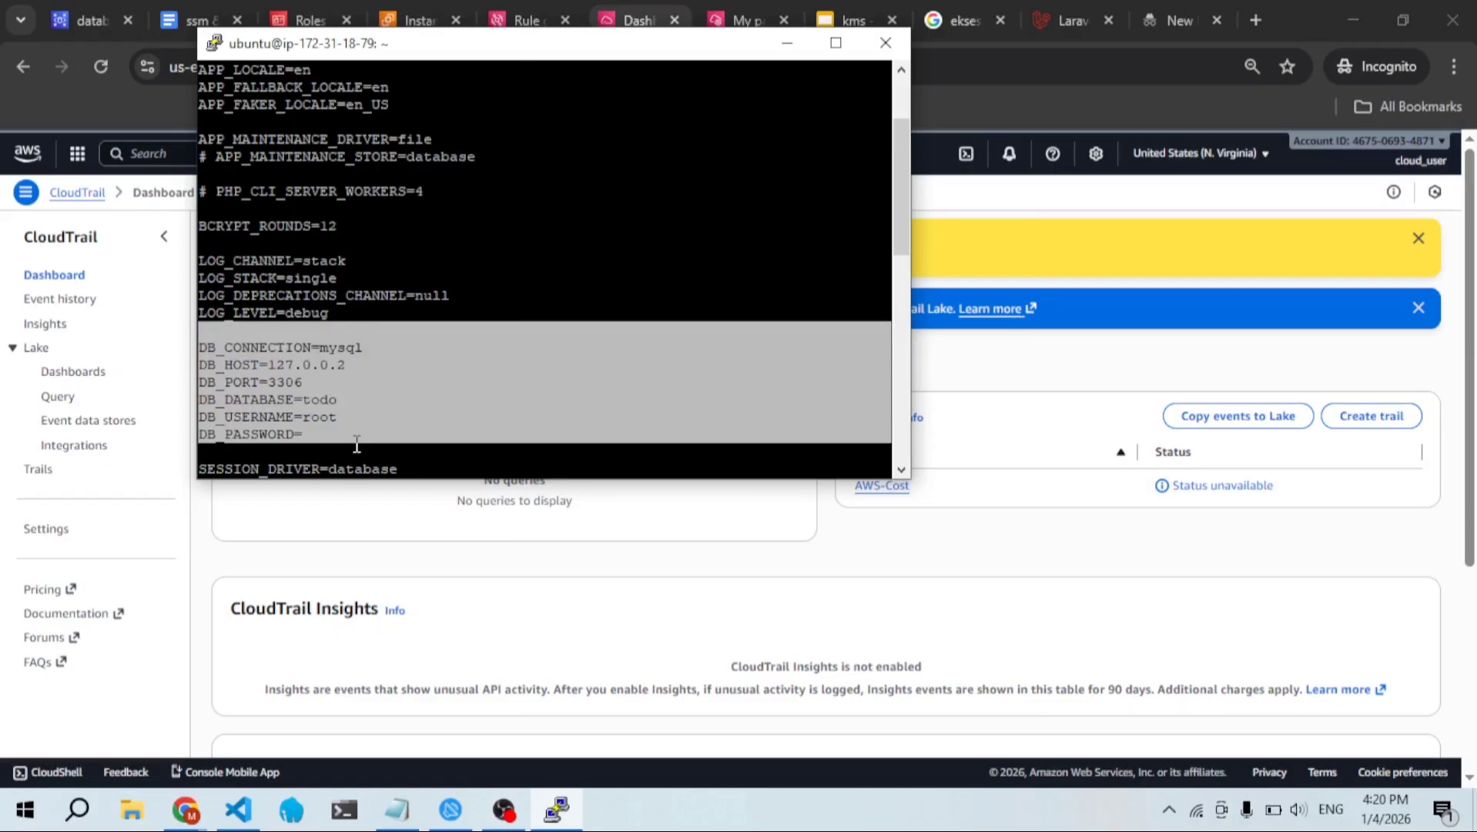
Step: Switch back to CloudTrail in the browser and examine the full event history linked from the dashboard
key("alt+Tab")
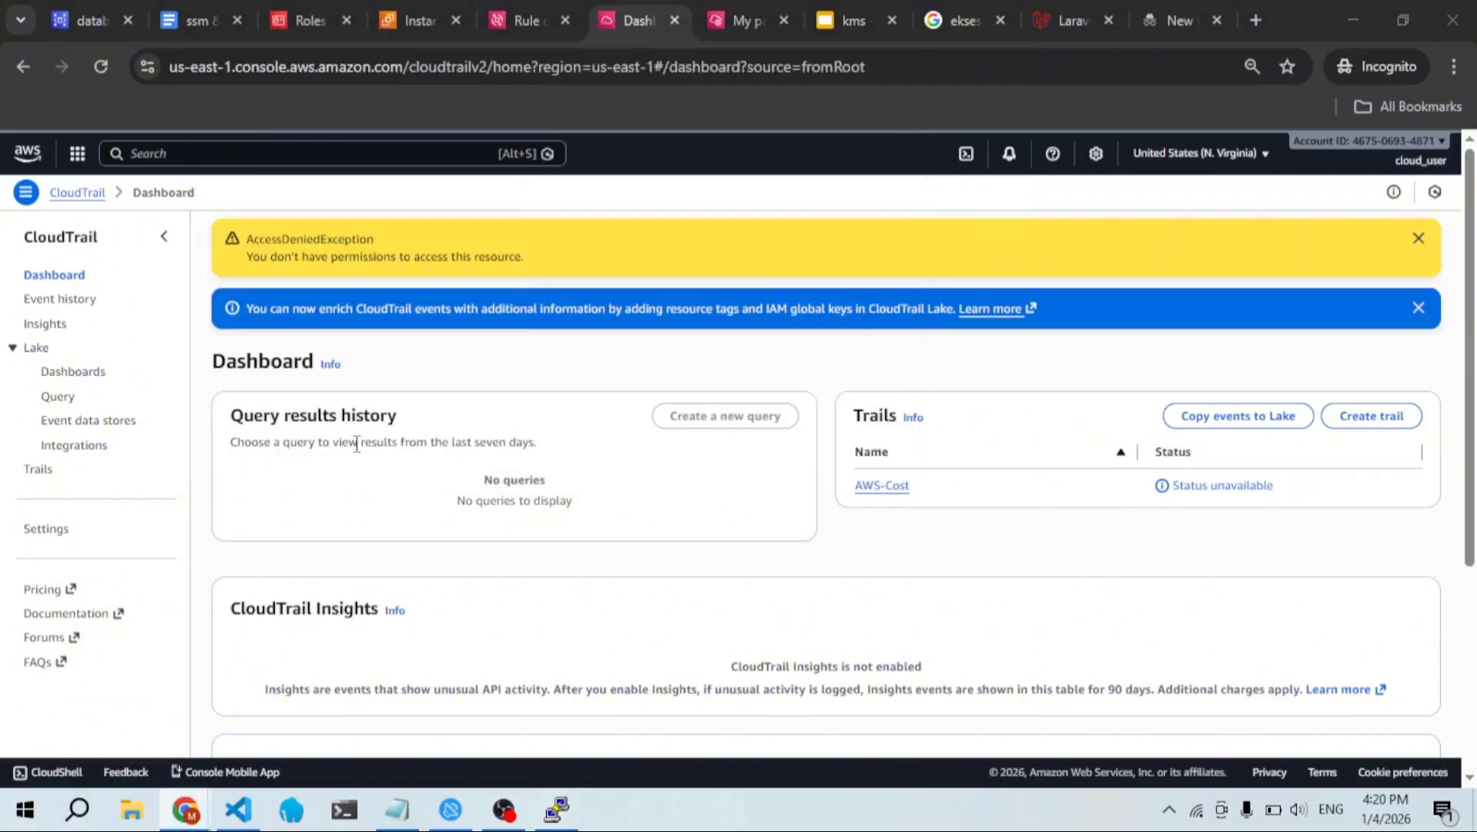
scroll(380, 470, "down", 3)
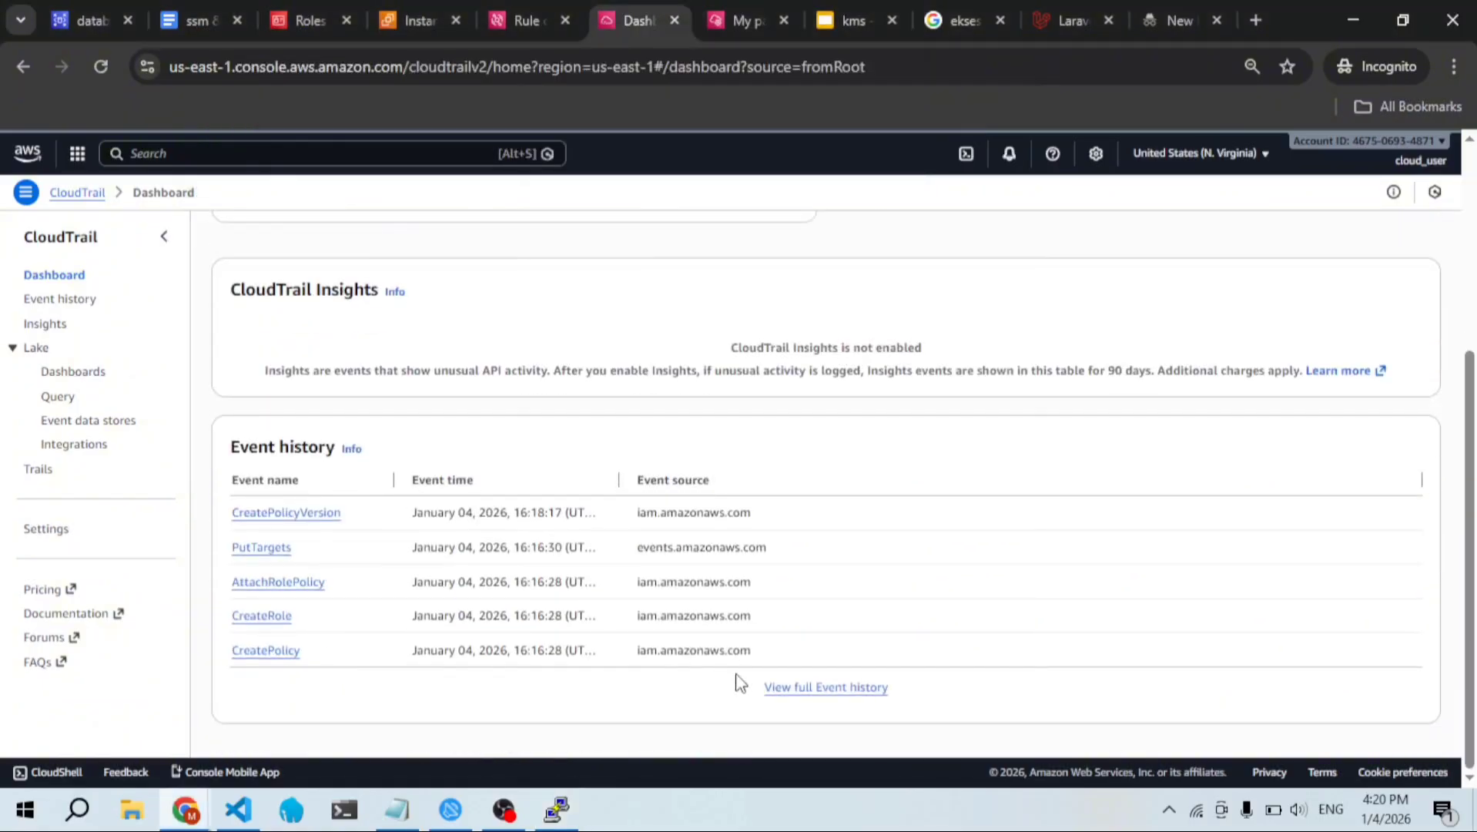
left_click(797, 695)
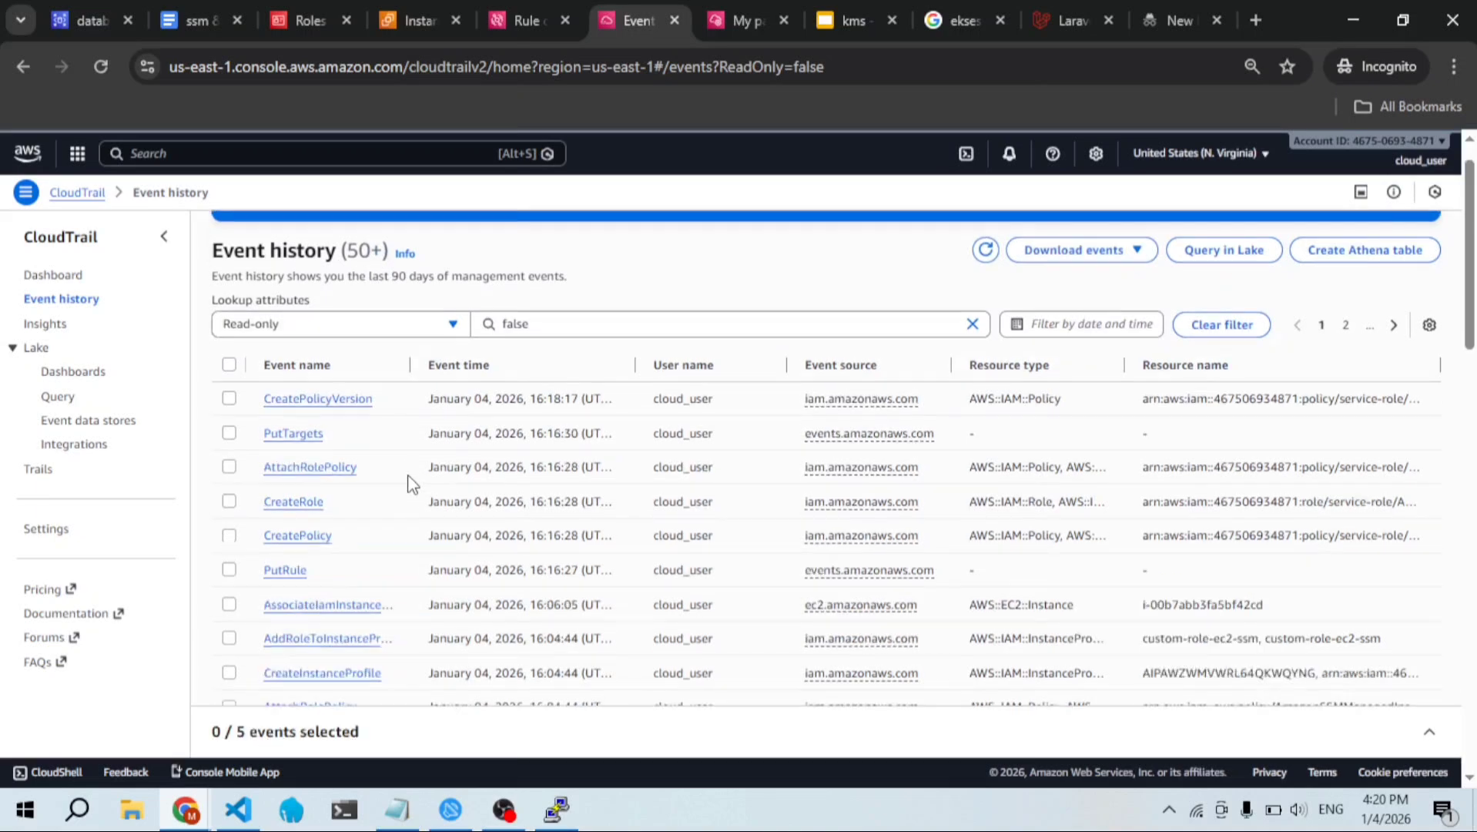
left_click(986, 278)
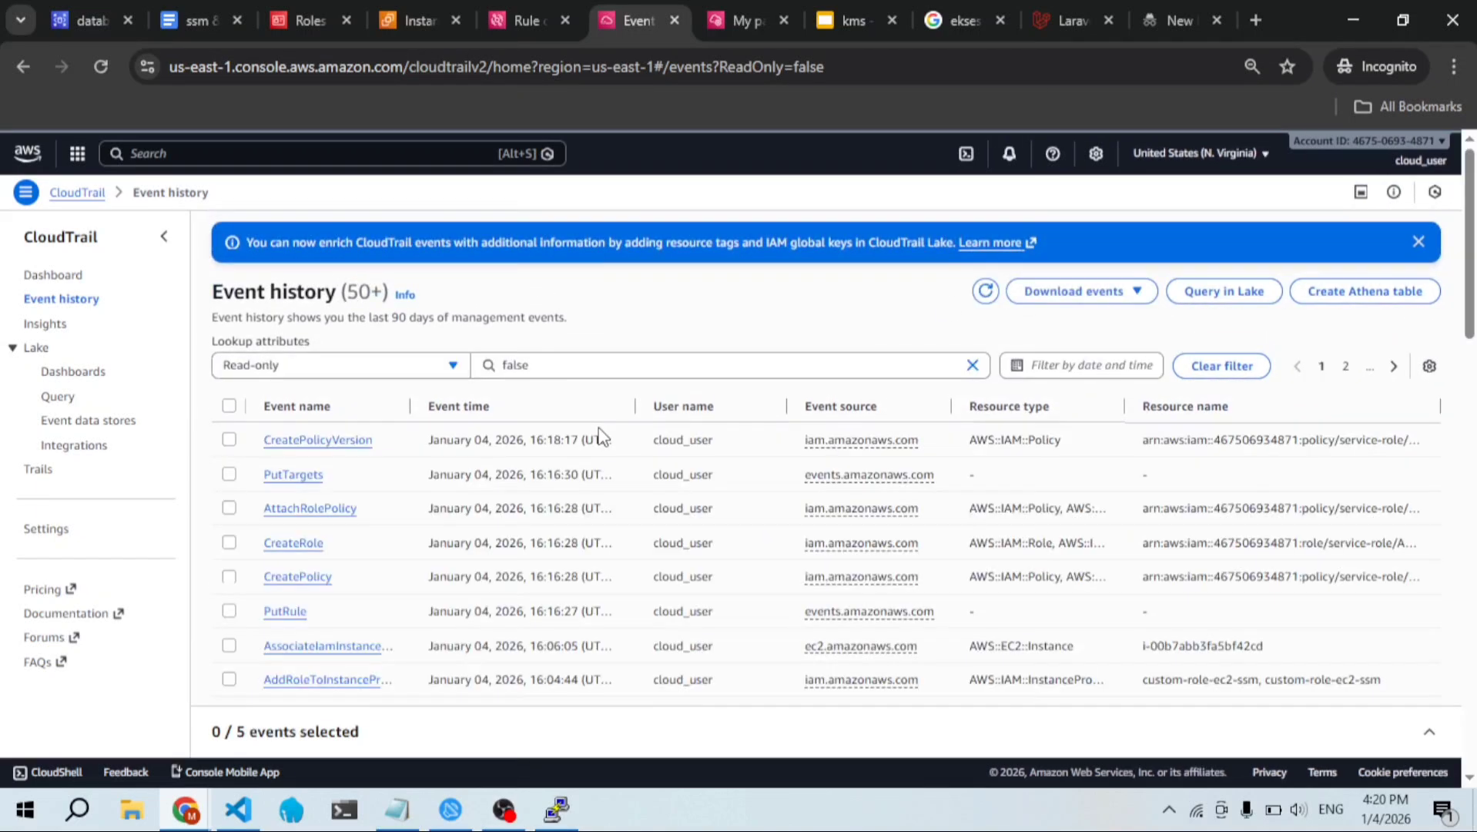
Step: Edit the /app/todo/DB_HOST parameter in Parameter Store, deleting the end of its value, and save the change
left_click(760, 3)
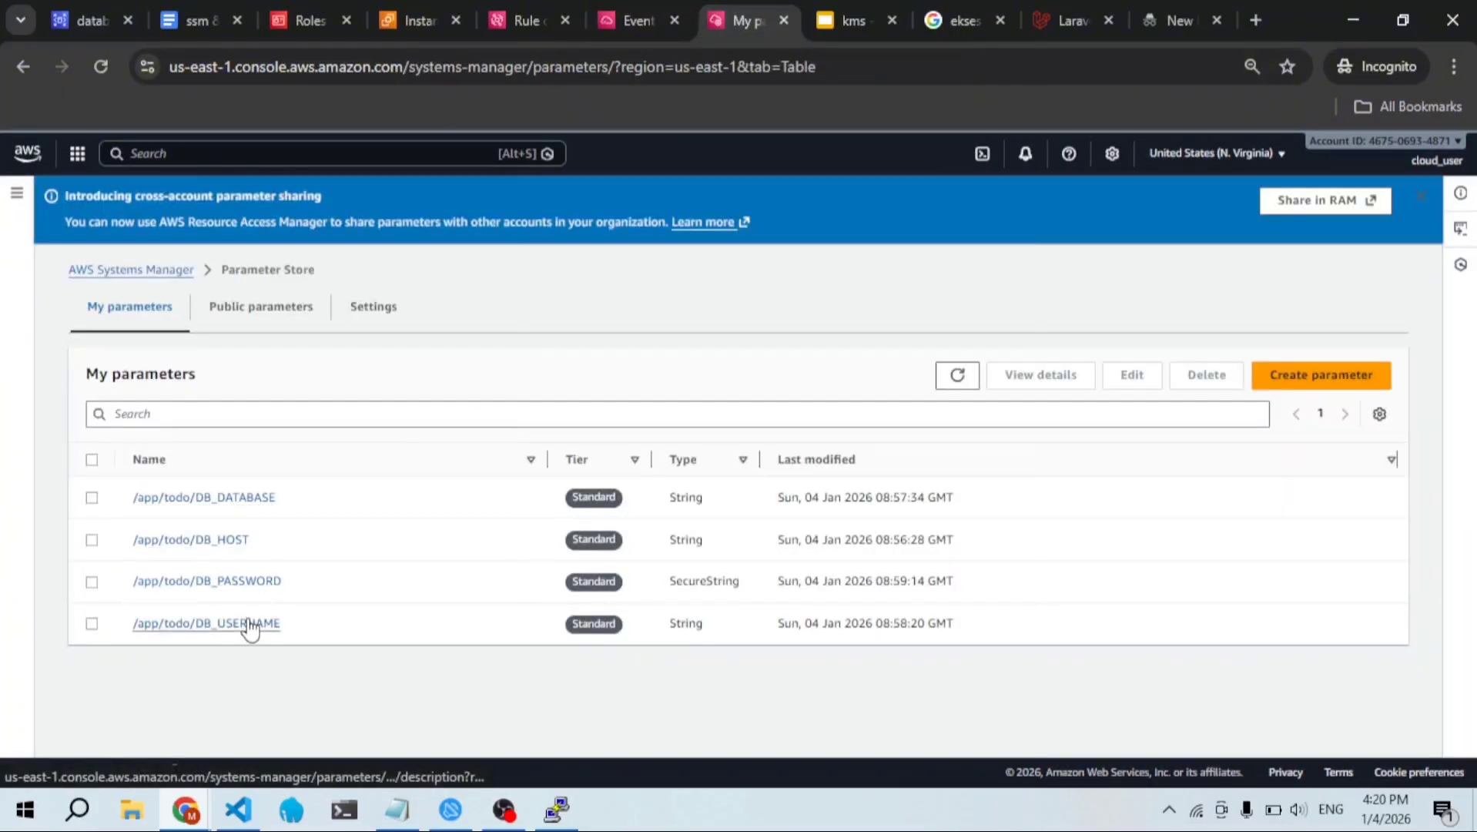
left_click(230, 553)
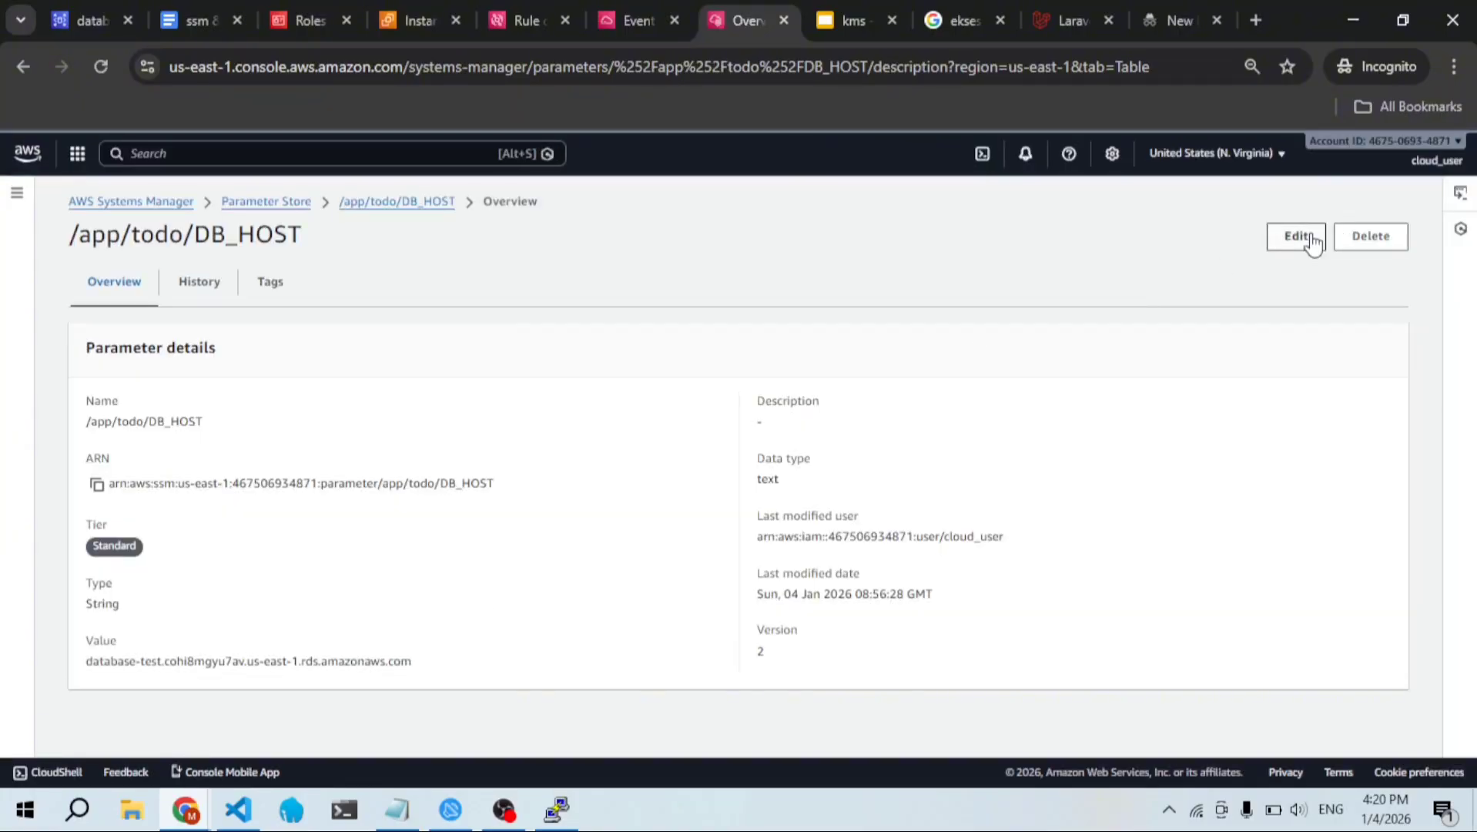
left_click(1312, 239)
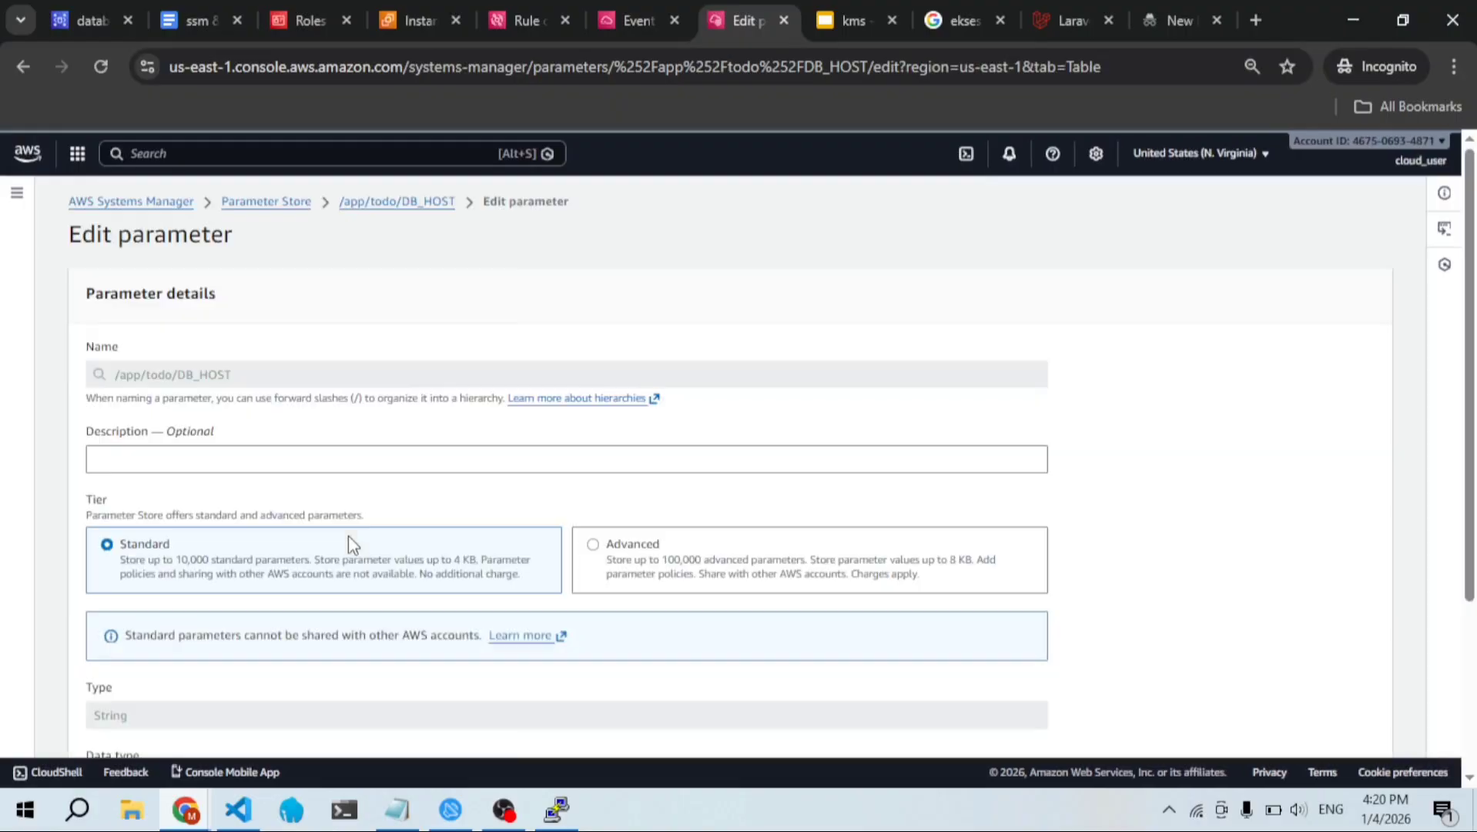
scroll(337, 597, "down", 3)
left_click(436, 606)
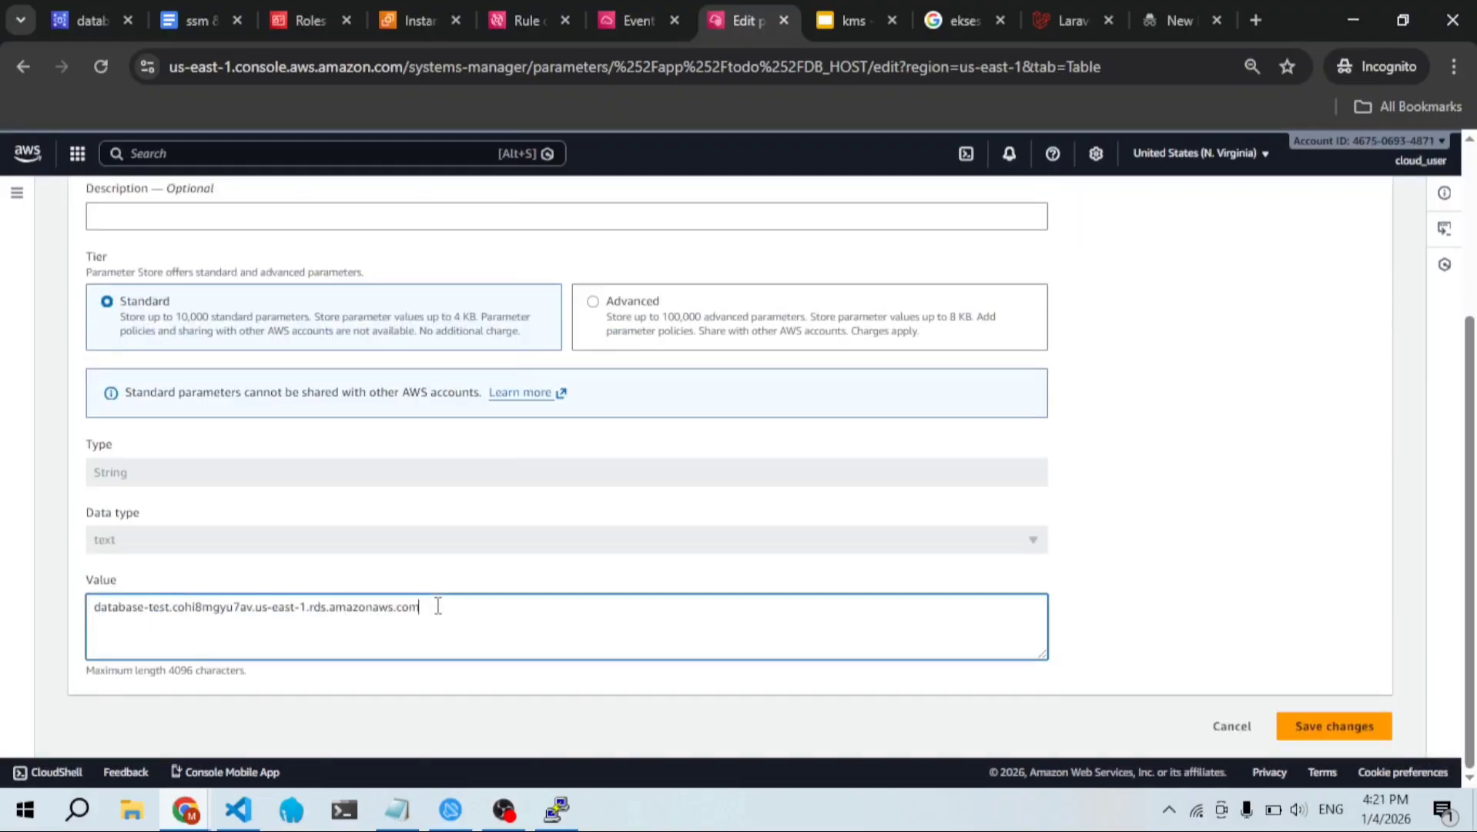
double_click(438, 607)
key("BackSpace")
left_click(1300, 724)
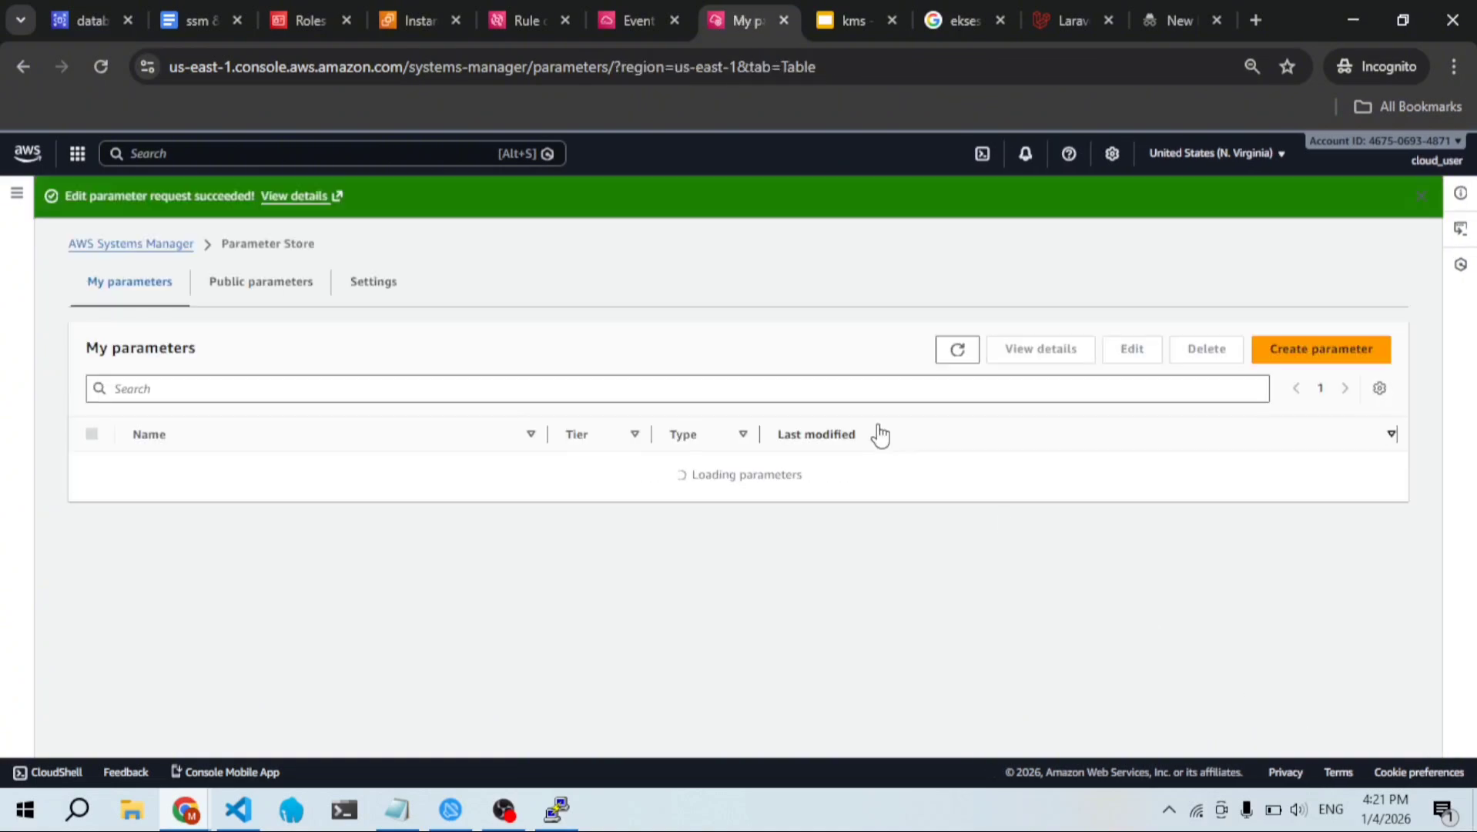
Step: Return to the CloudTrail event history and refresh it repeatedly to check for events from the parameter edit
left_click(630, 10)
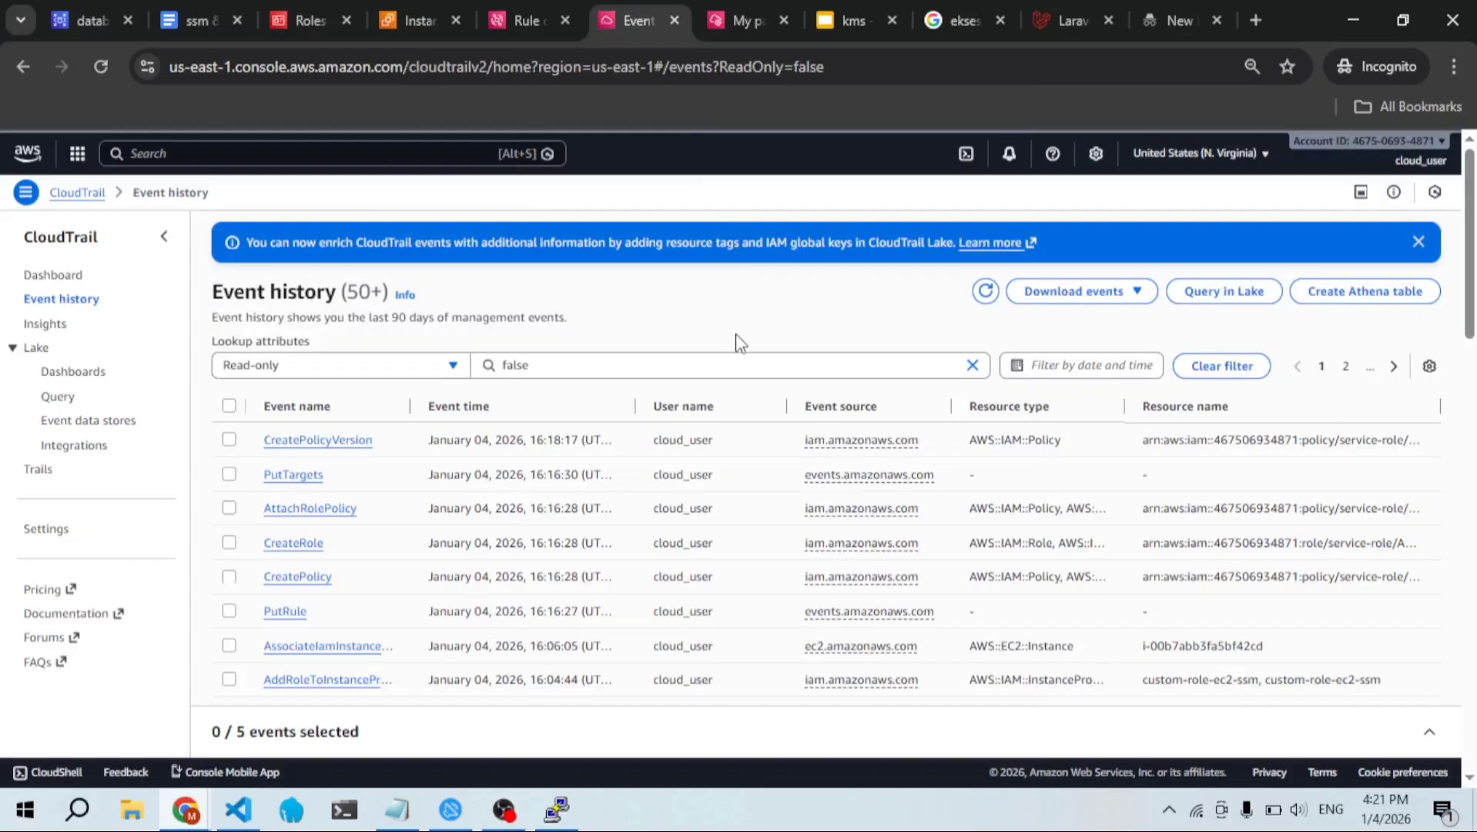
left_click_drag(736, 340, 985, 304)
left_click(984, 303)
left_click(985, 293)
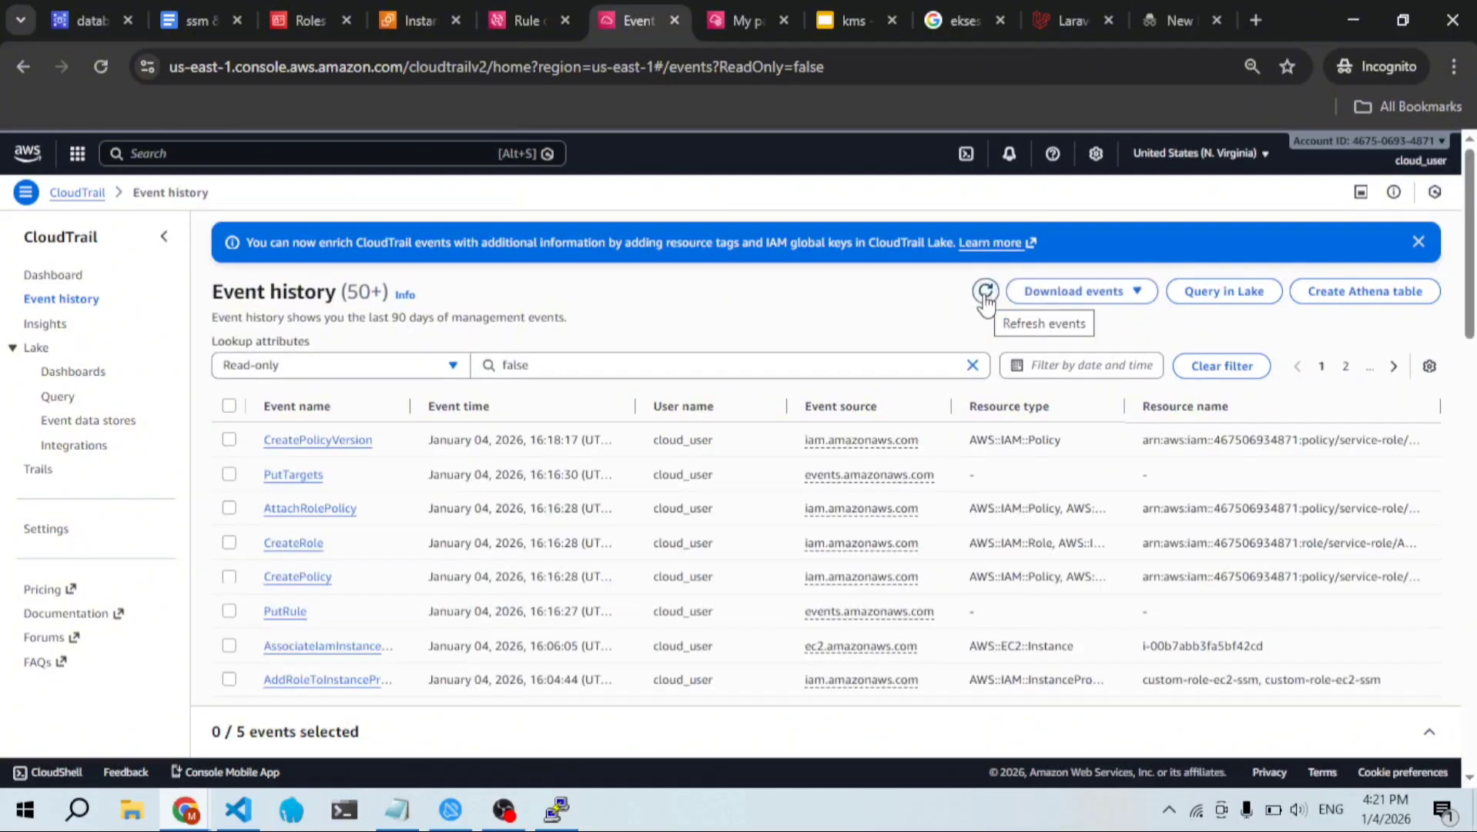
left_click(985, 293)
left_click(986, 293)
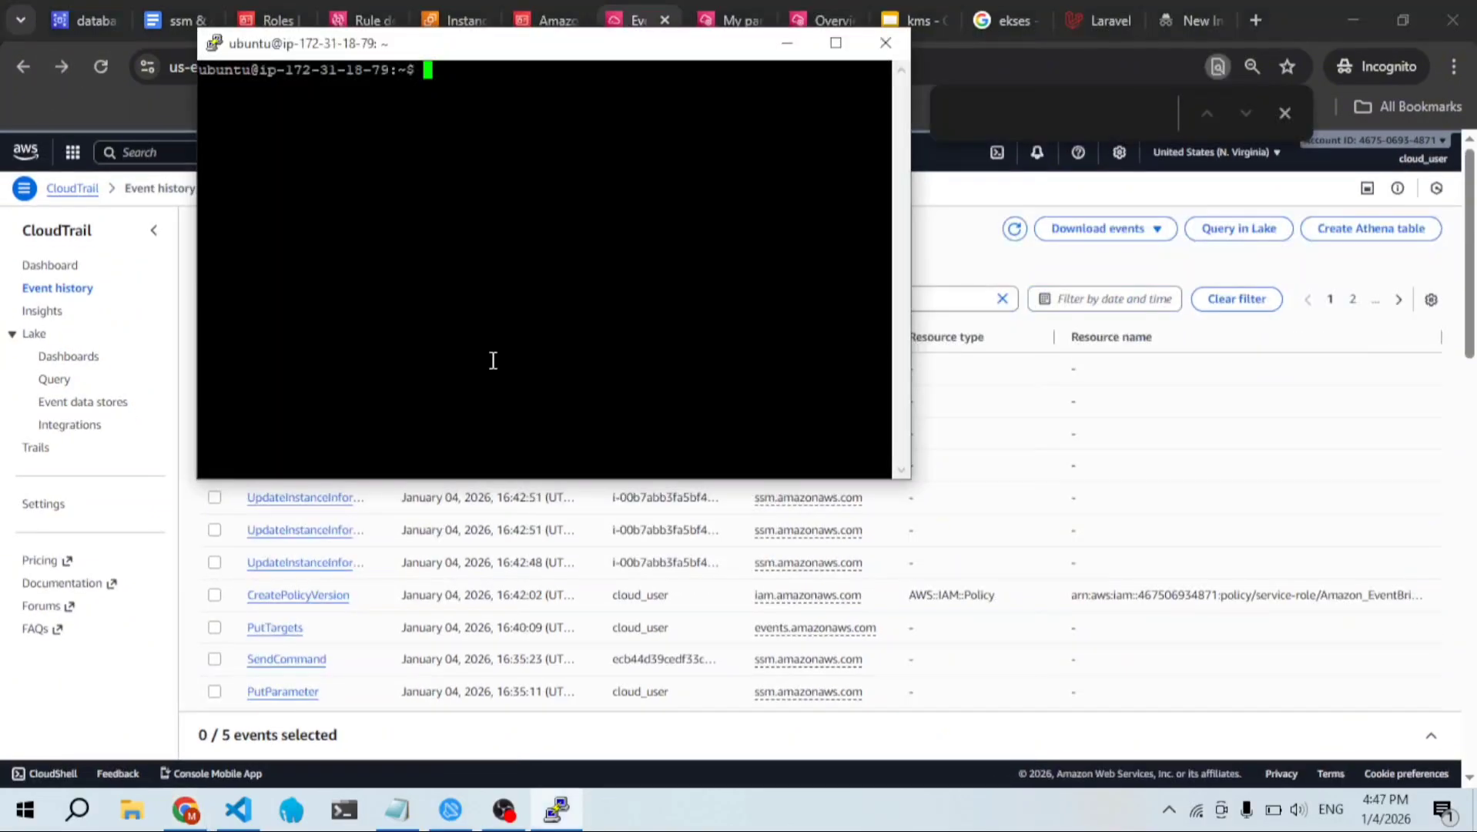
Step: Print /var/www/todo/.env again in the terminal and examine the DB_HOST line and the other database settings
type("cat /var/www/todo/.env")
key("Return")
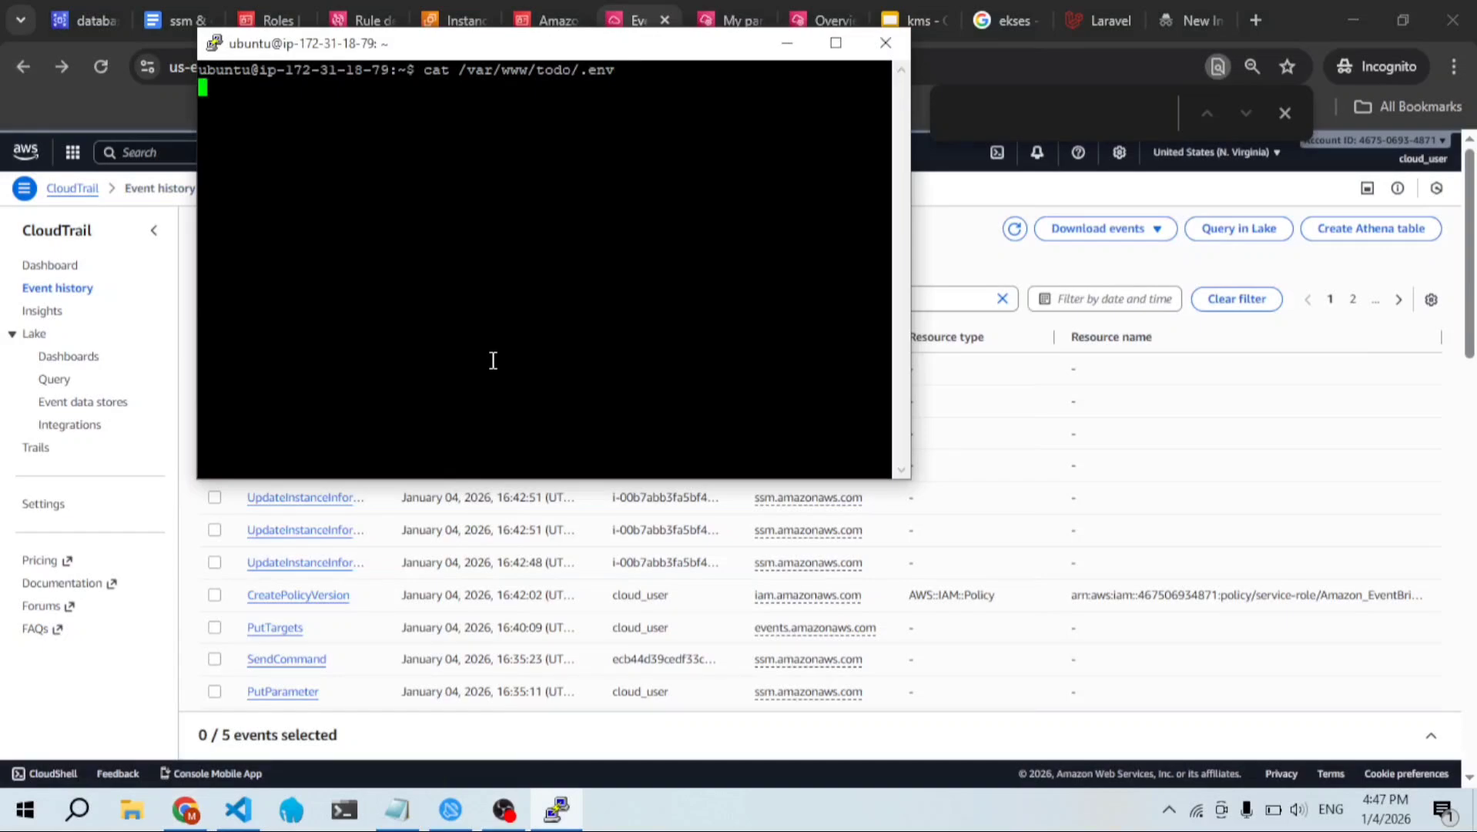
scroll(493, 361, "up", 8)
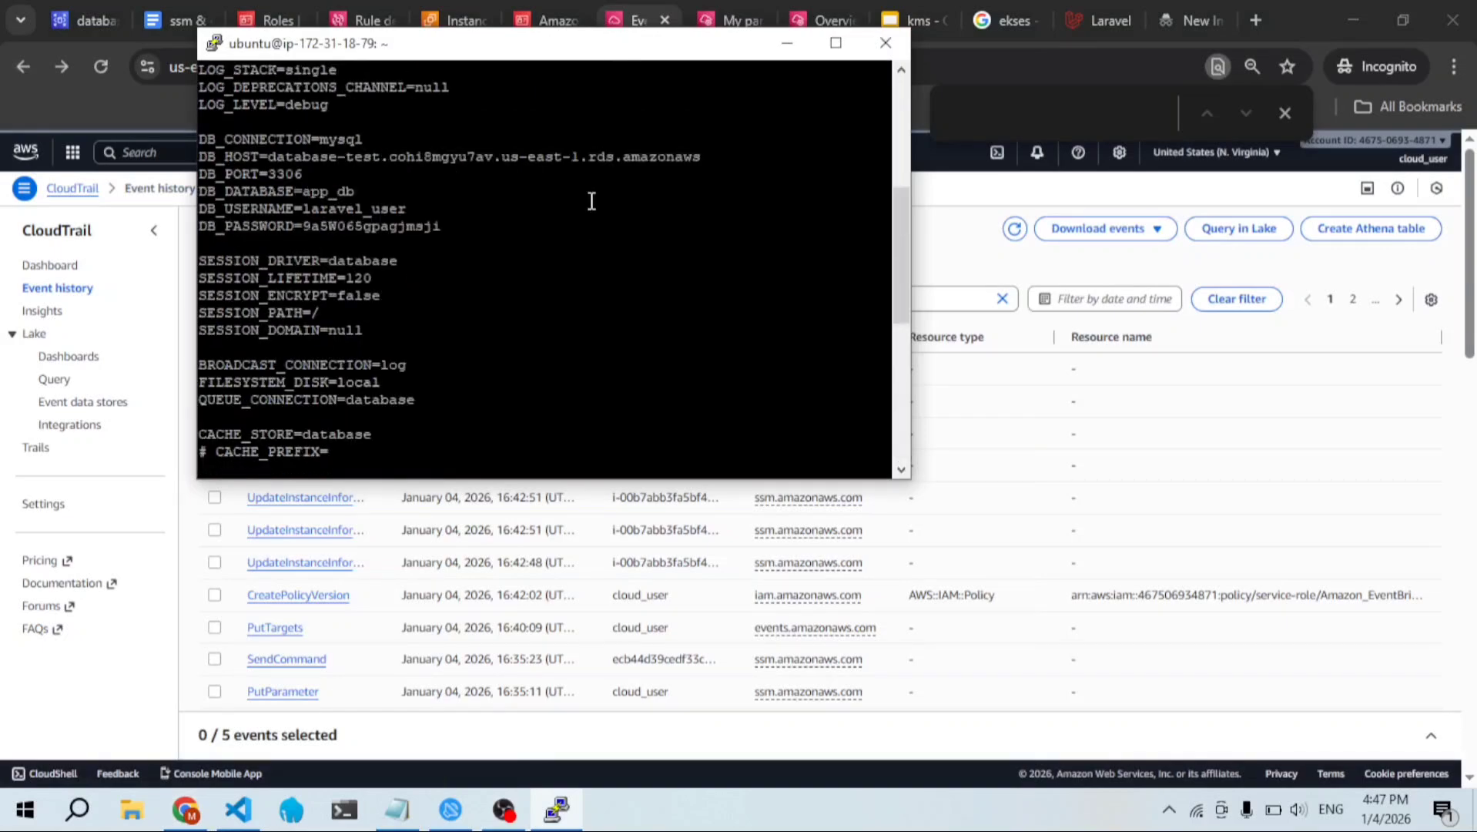
left_click_drag(267, 156, 704, 158)
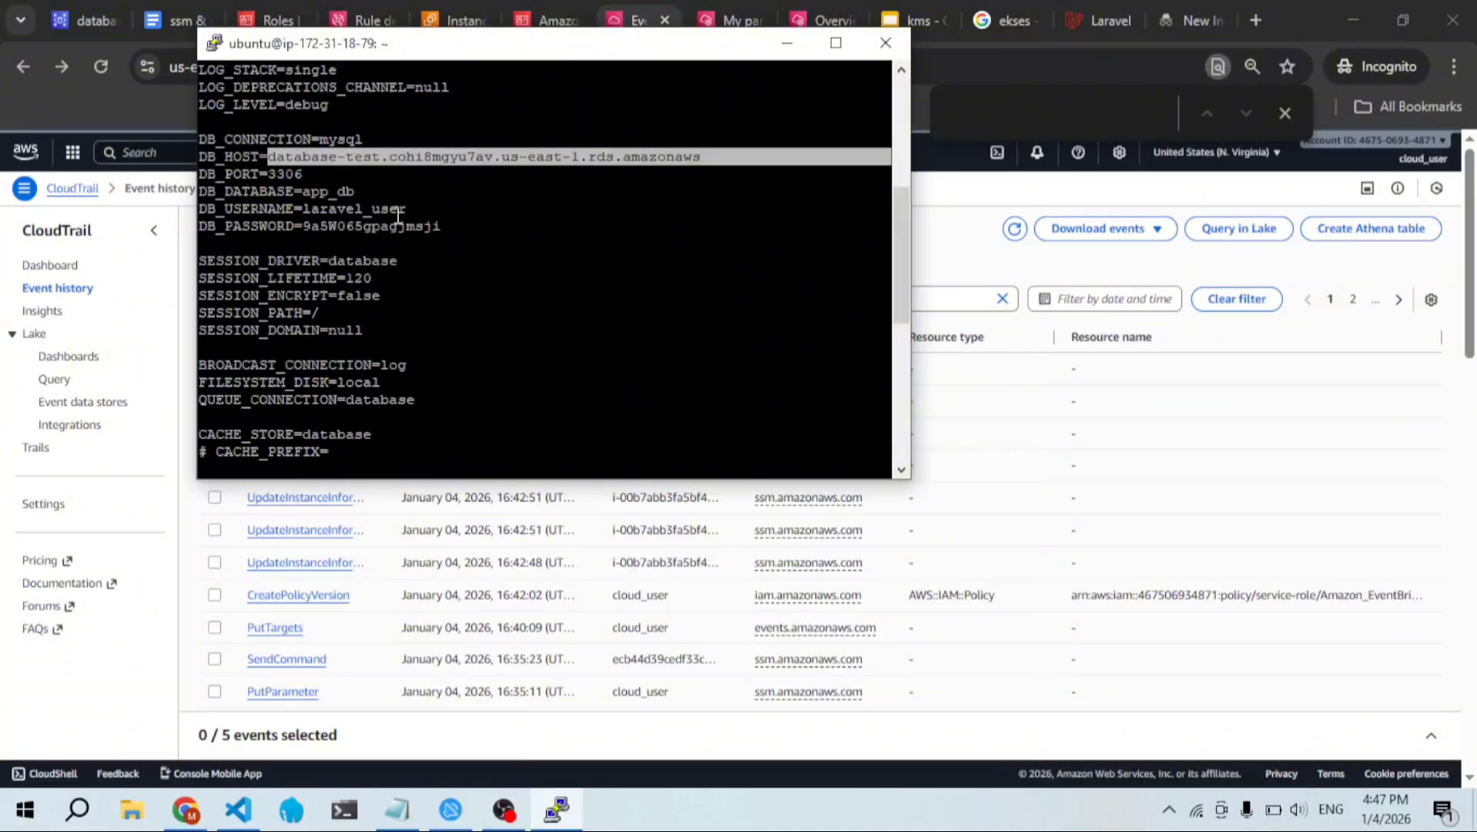
left_click_drag(449, 226, 208, 176)
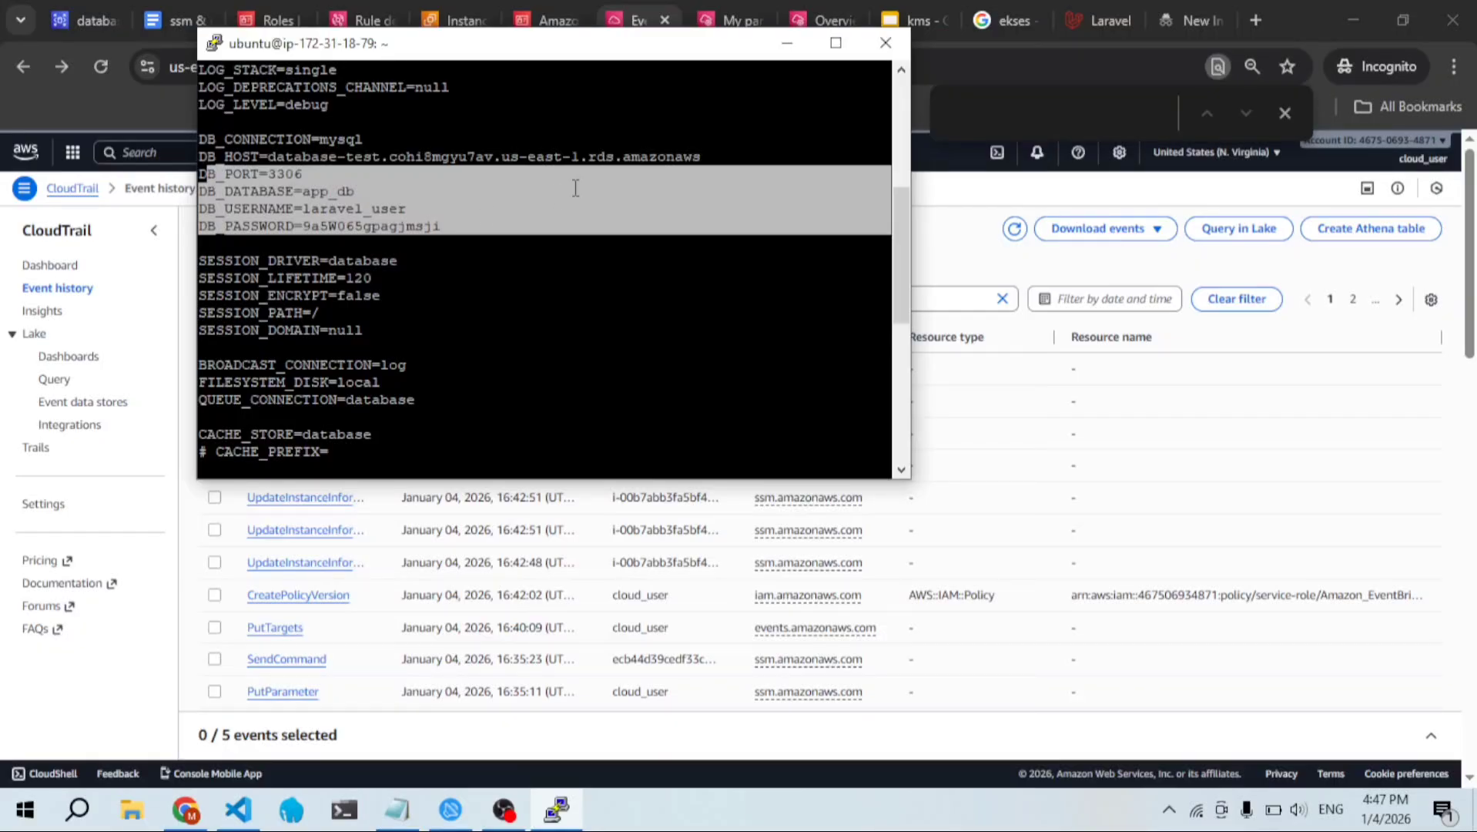
left_click(710, 157)
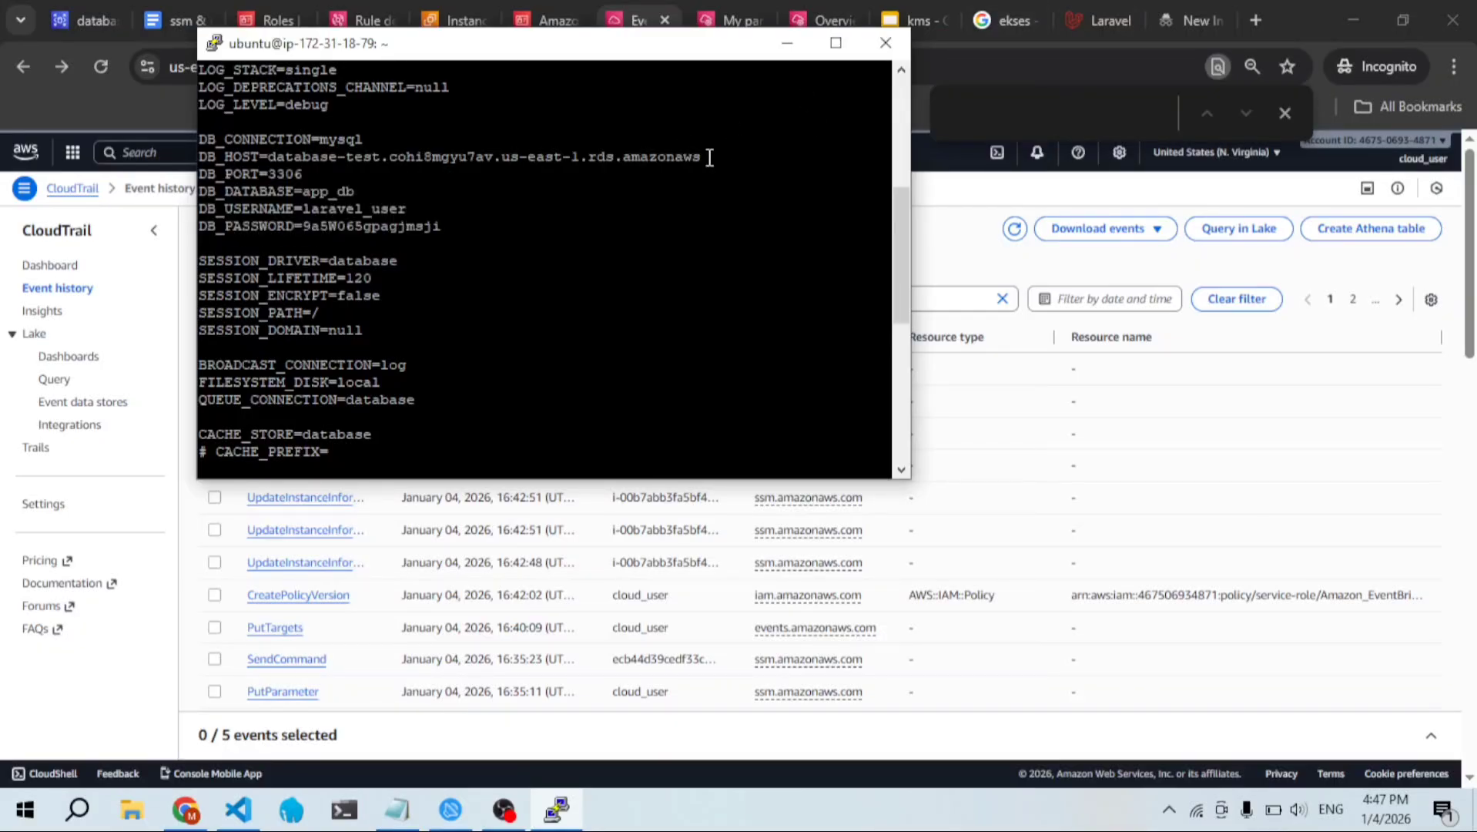
left_click_drag(710, 156, 699, 157)
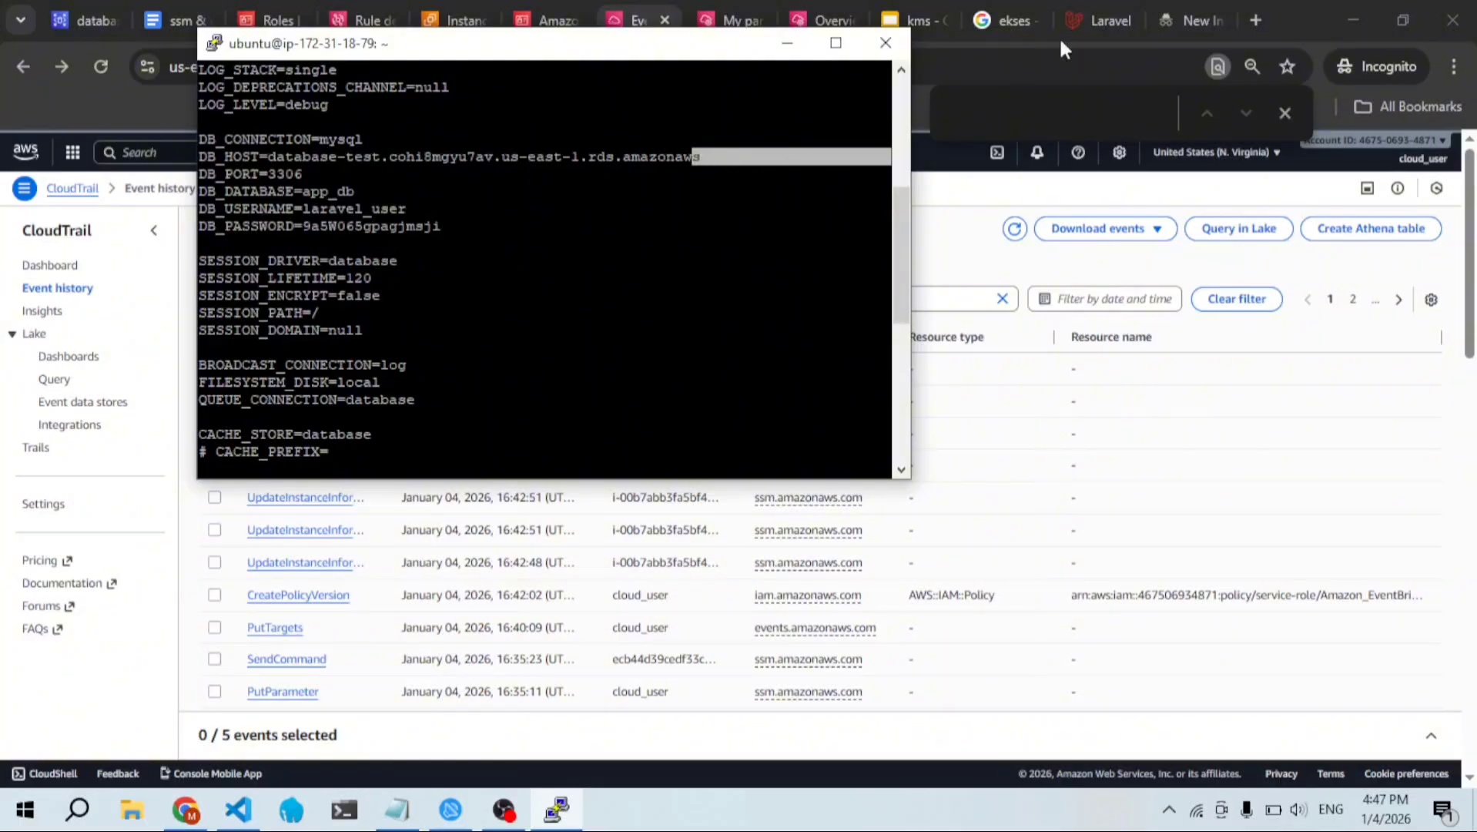
Step: Reload the Laravel application page in the browser to check its database connection
left_click(1086, 10)
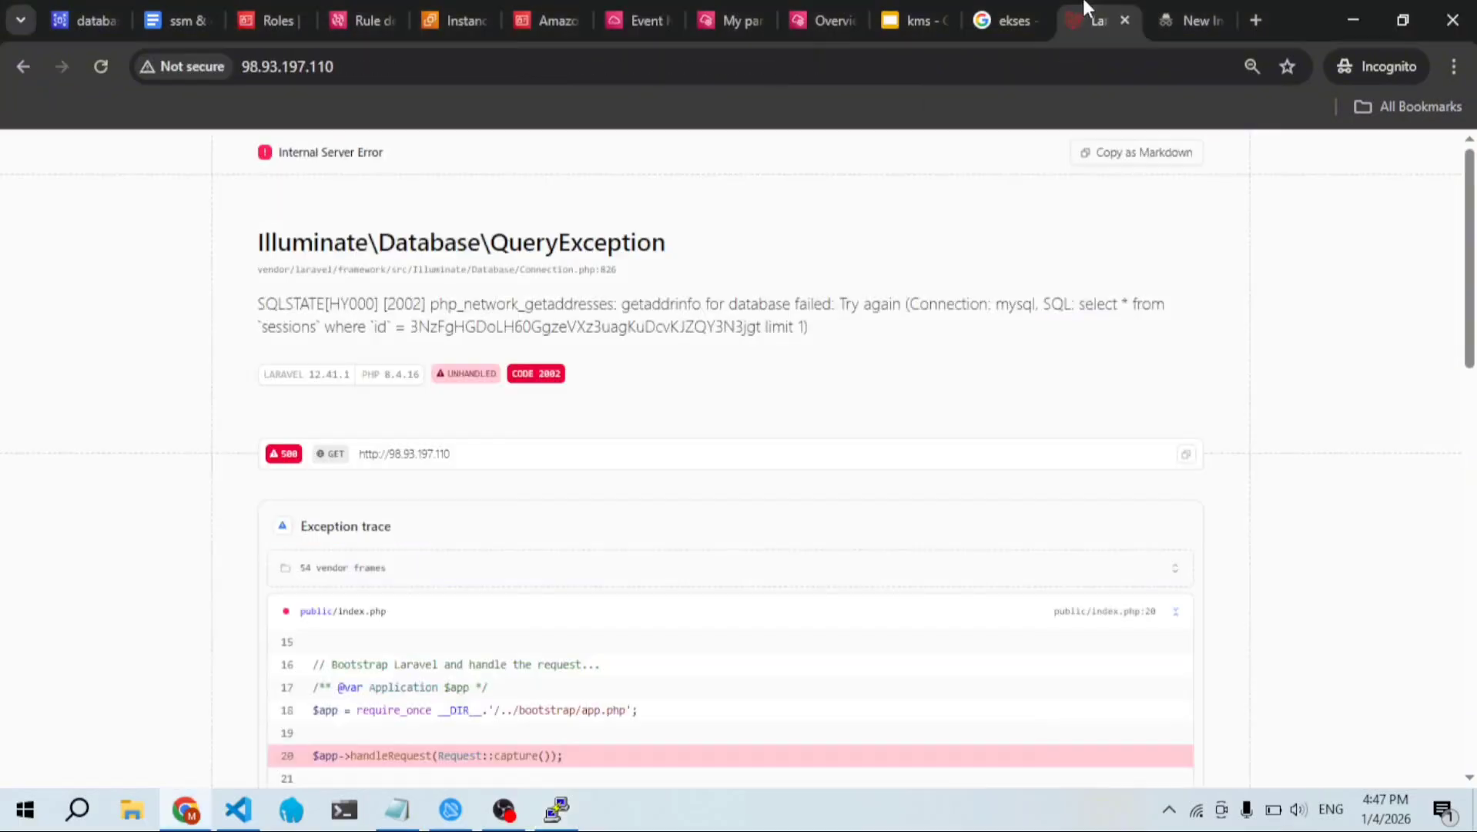
left_click(102, 69)
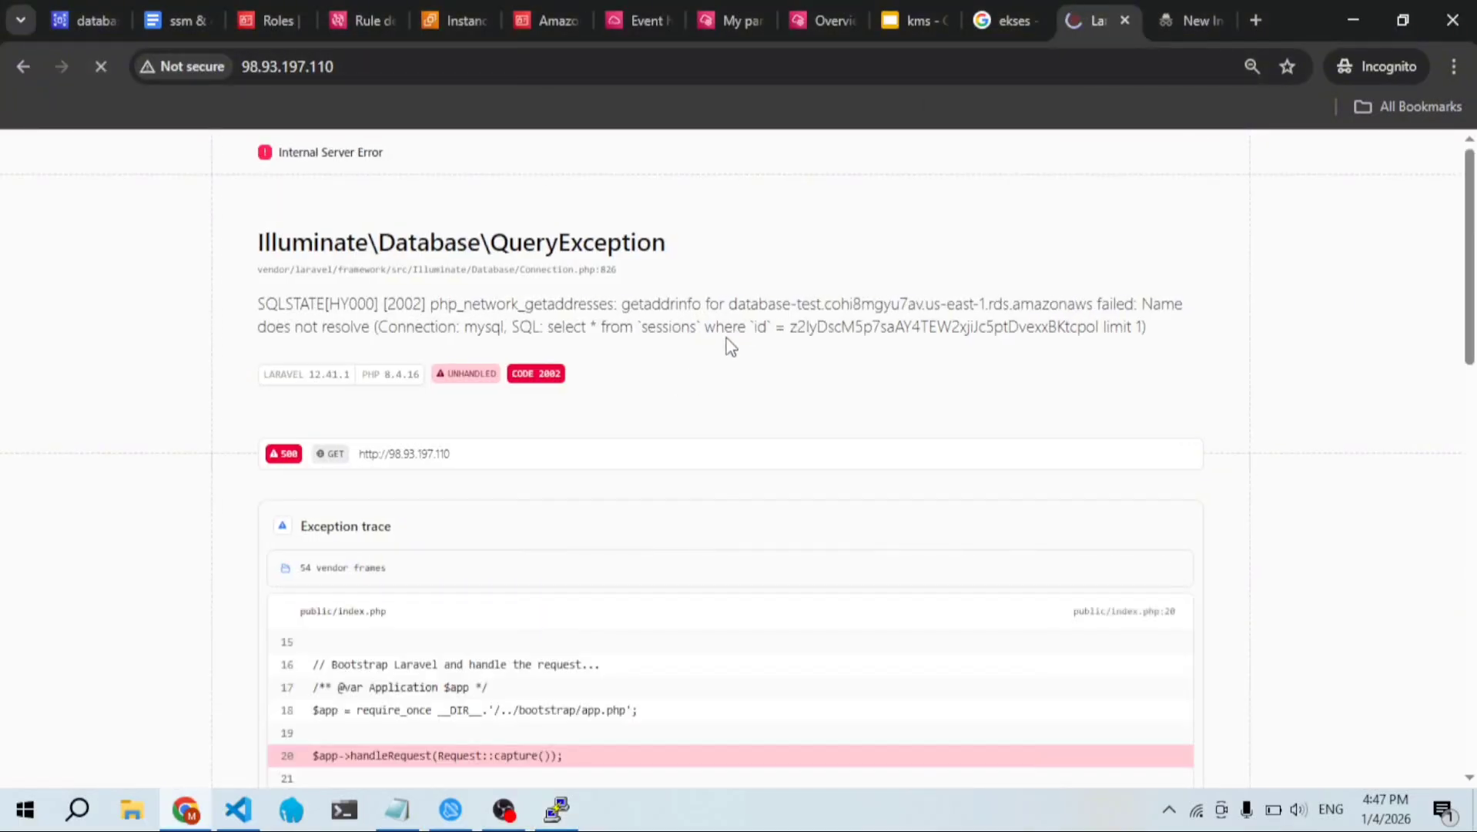
Step: Set the /app/todo/DB_HOST parameter's value to database-test.cohi8mgyu7av.us-east-1.rds.amazonaws.com and save the change
left_click(716, 11)
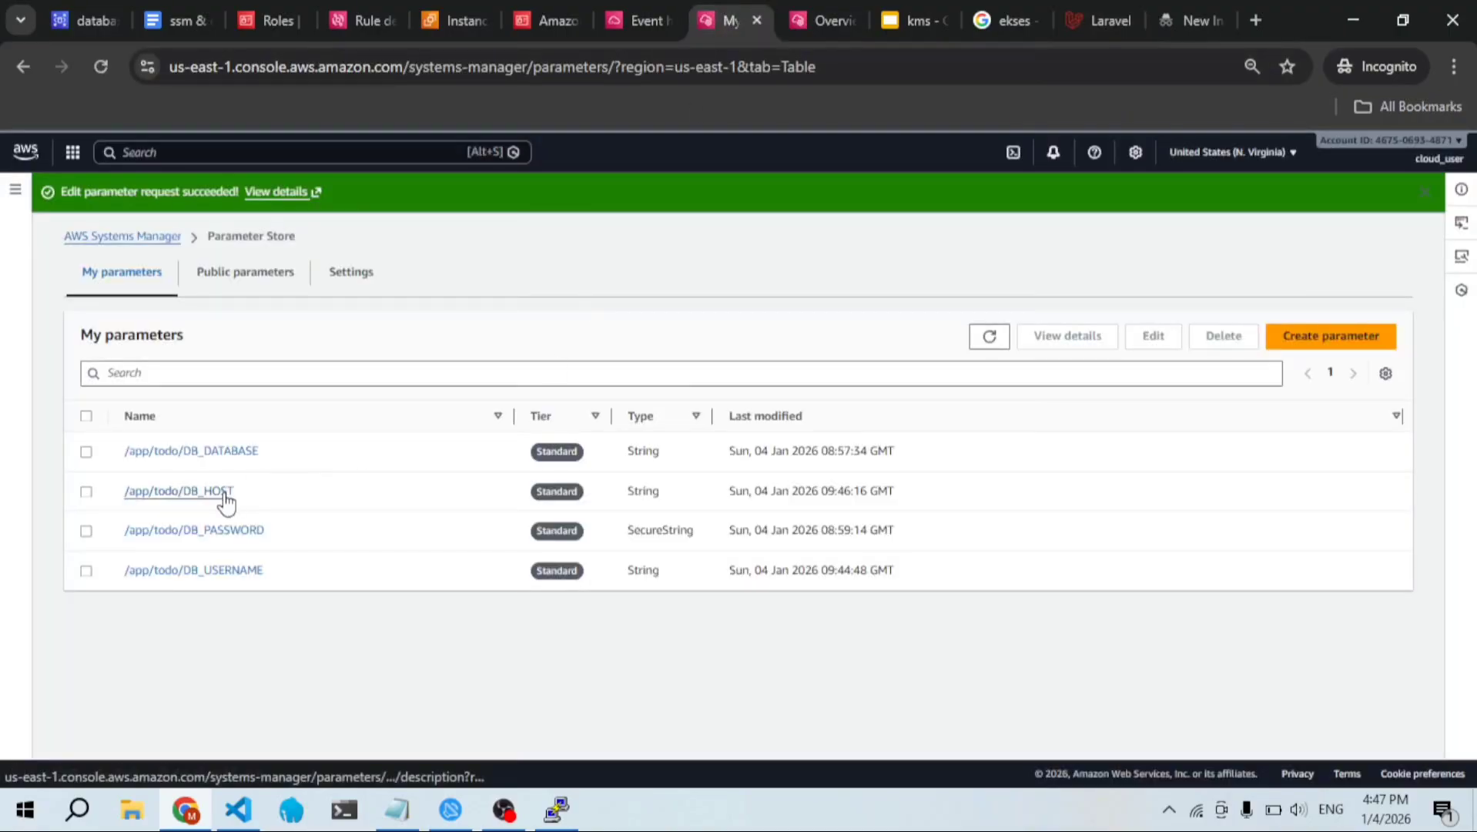
left_click(228, 499)
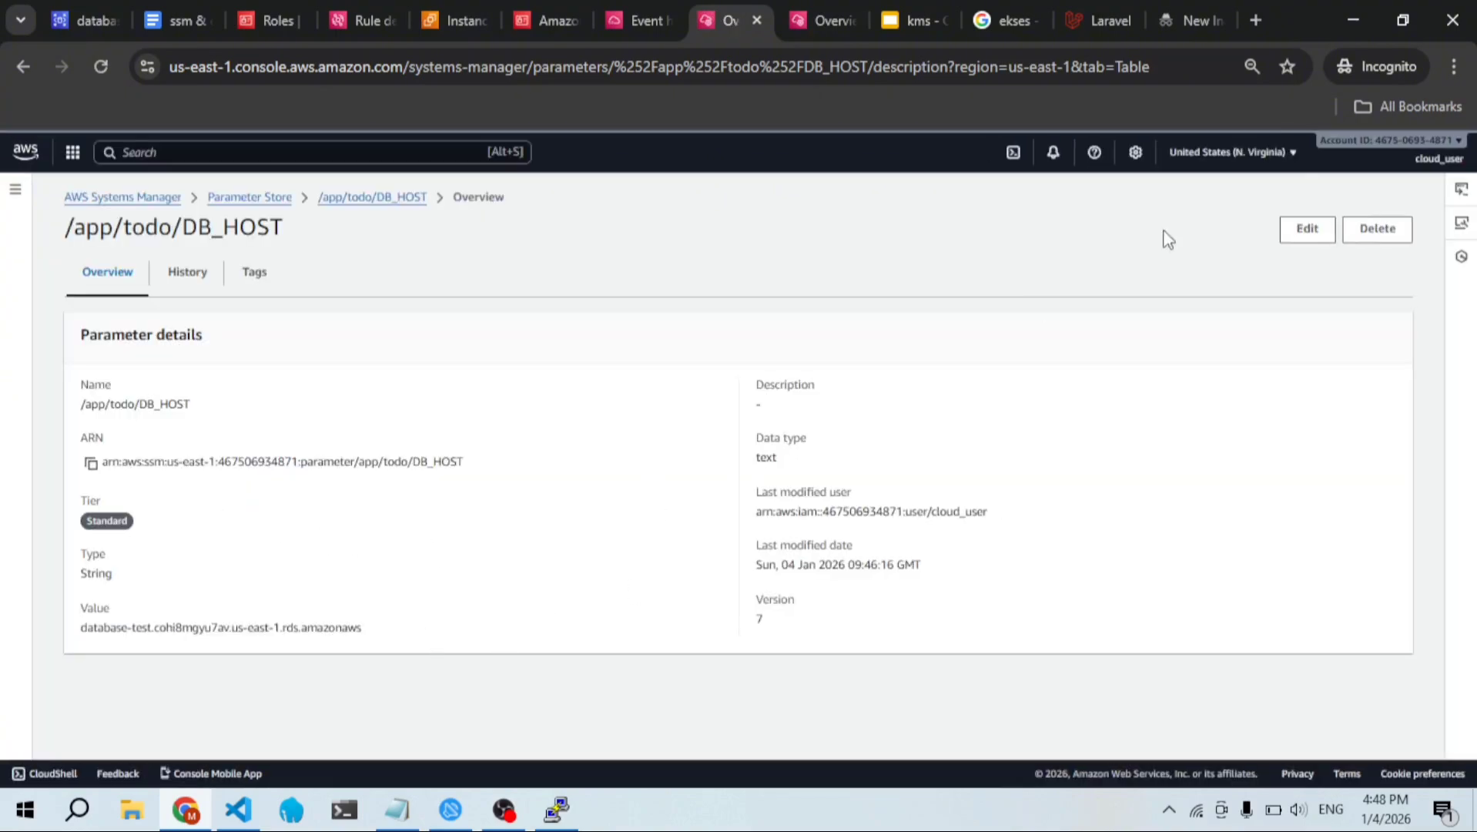
left_click(1302, 230)
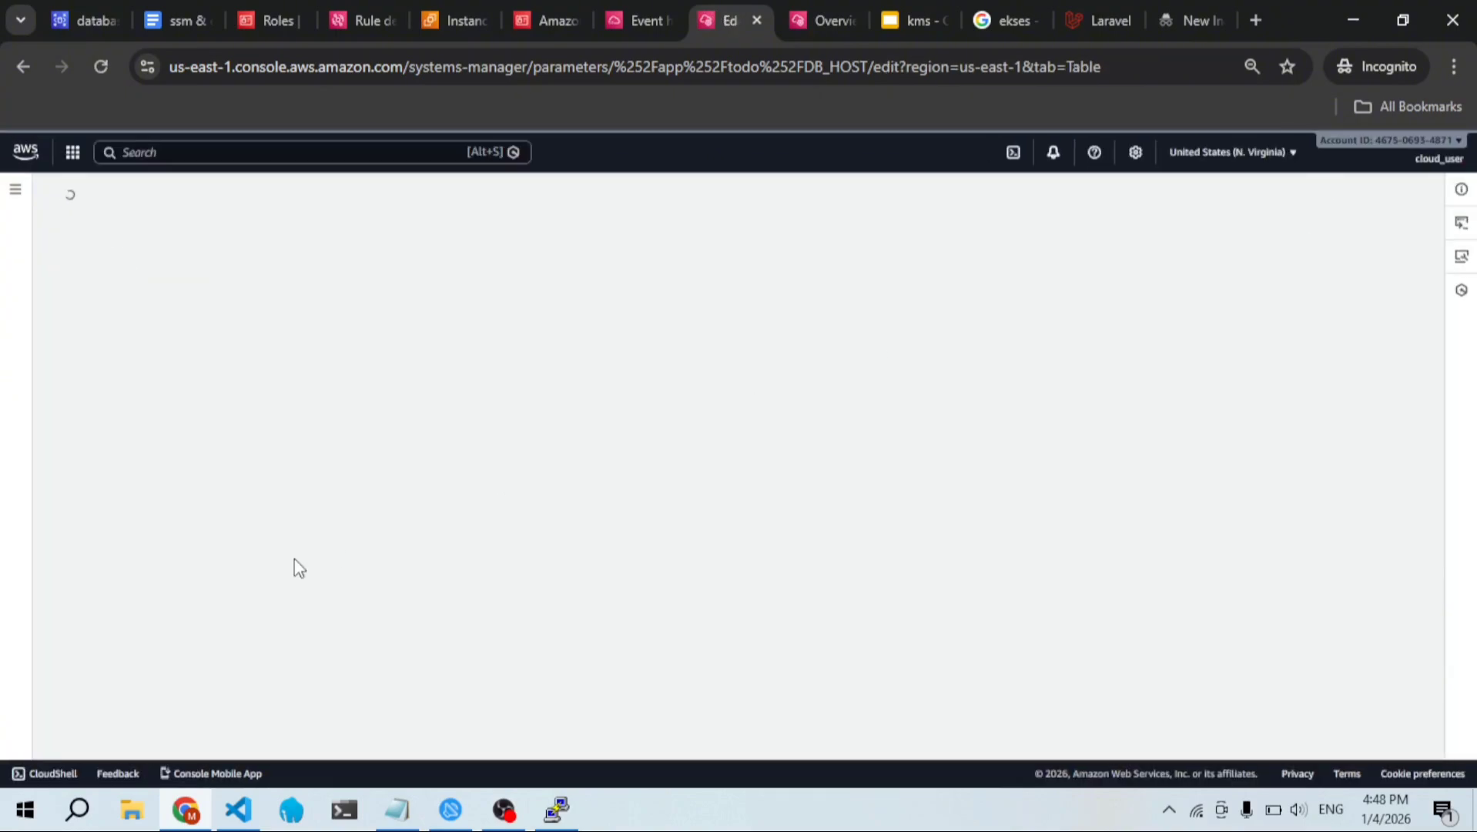
scroll(294, 563, "down", 3)
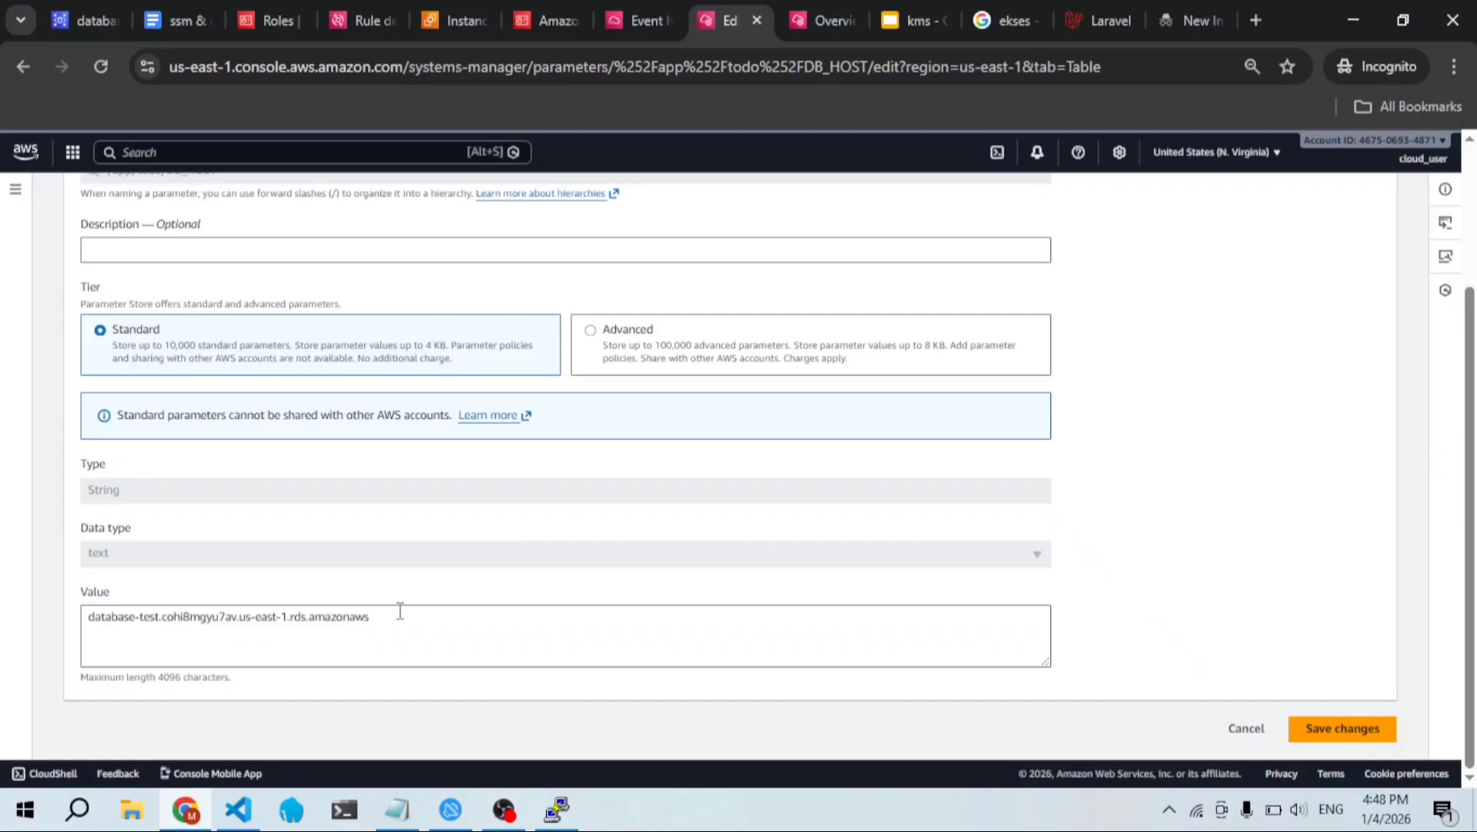
left_click(396, 612)
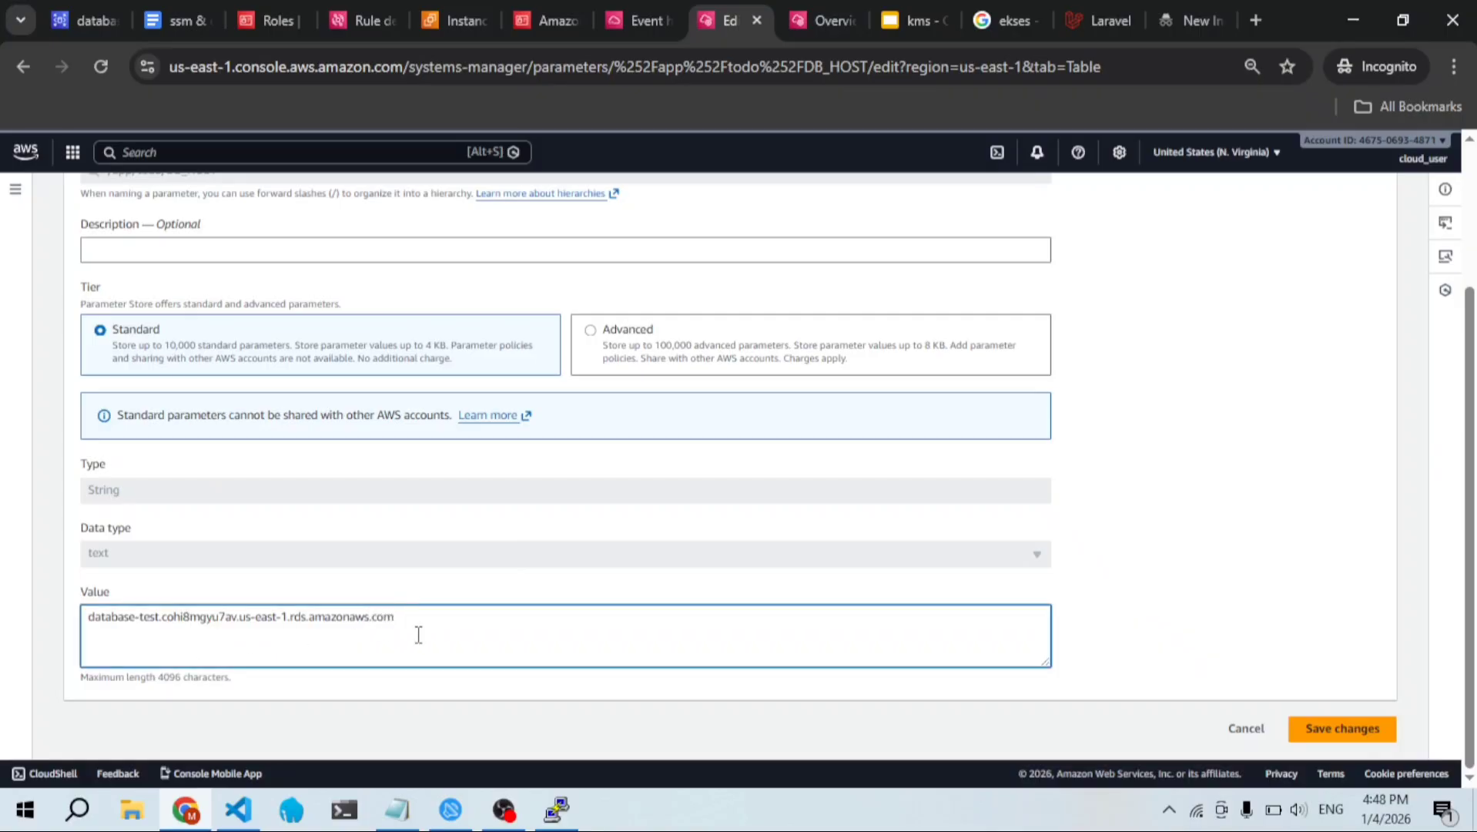
left_click(1372, 737)
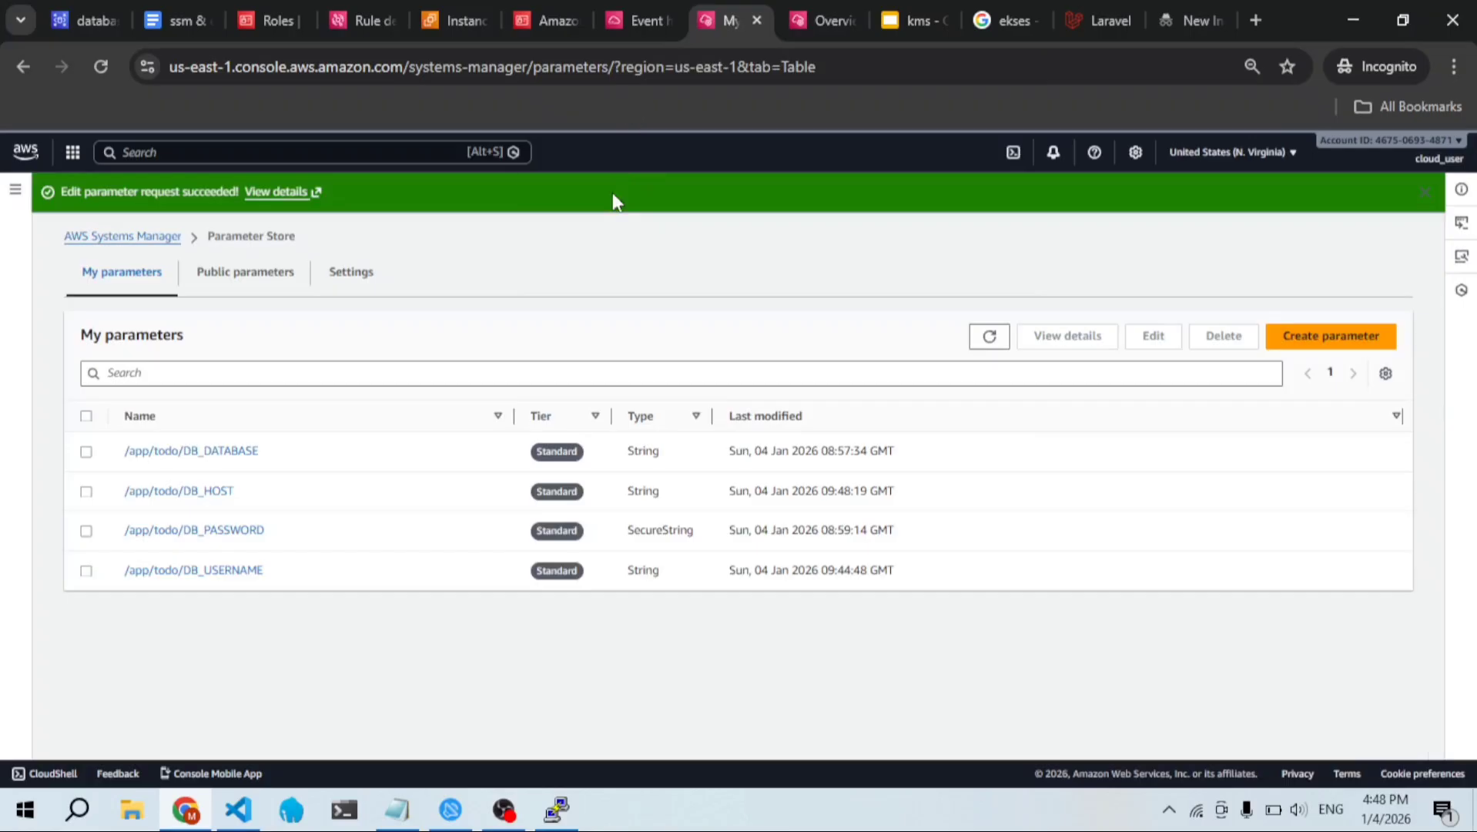
Step: Refresh the CloudTrail event history to look for the PutParameter and SendCommand events
left_click(637, 13)
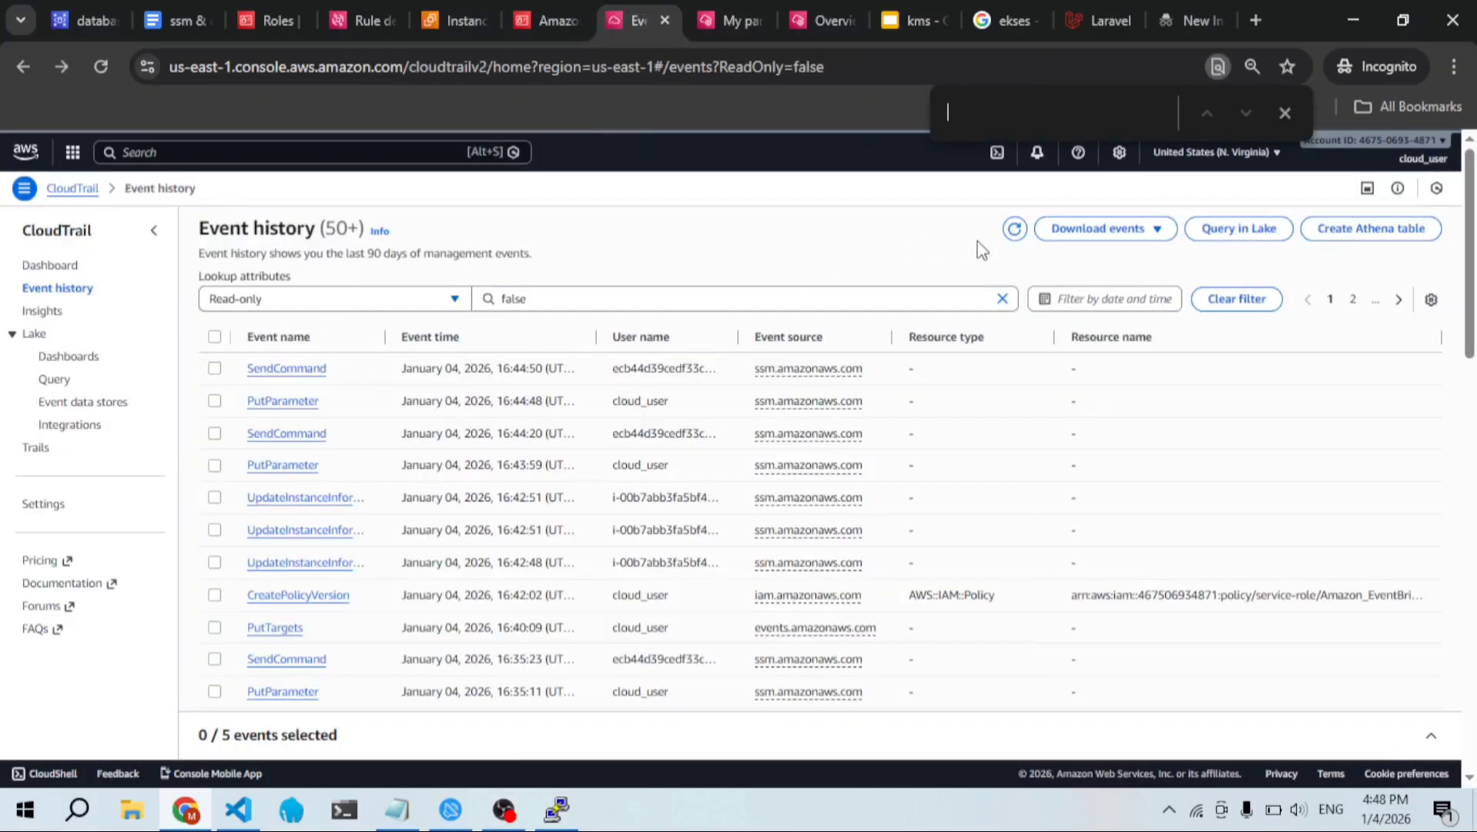
left_click(1011, 236)
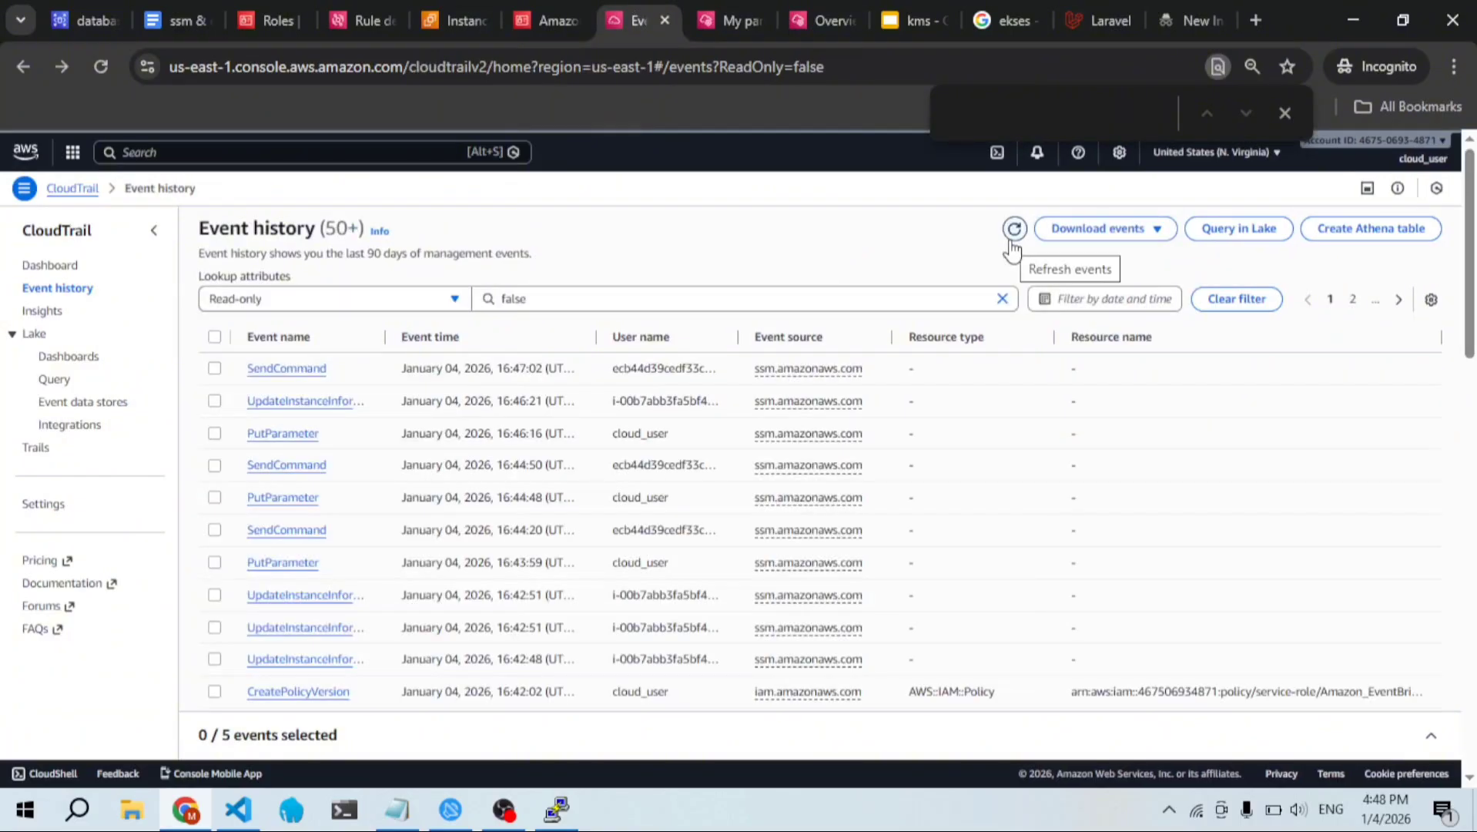
Step: Refresh the CloudTrail event history, and print /var/www/todo/.env in the terminal to check the complete DB_HOST value
left_click(1015, 229)
left_click(554, 811)
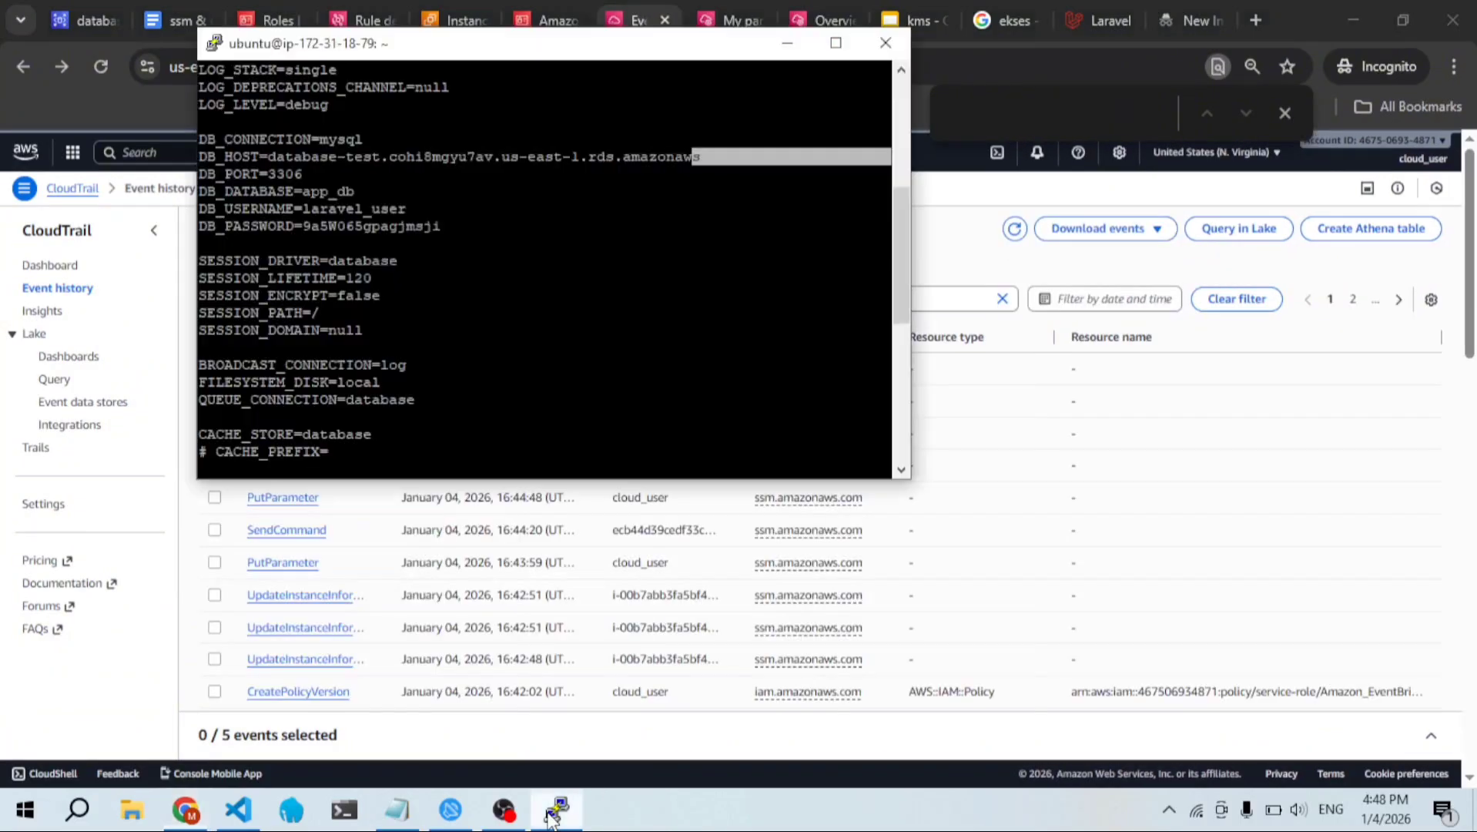
key("Up")
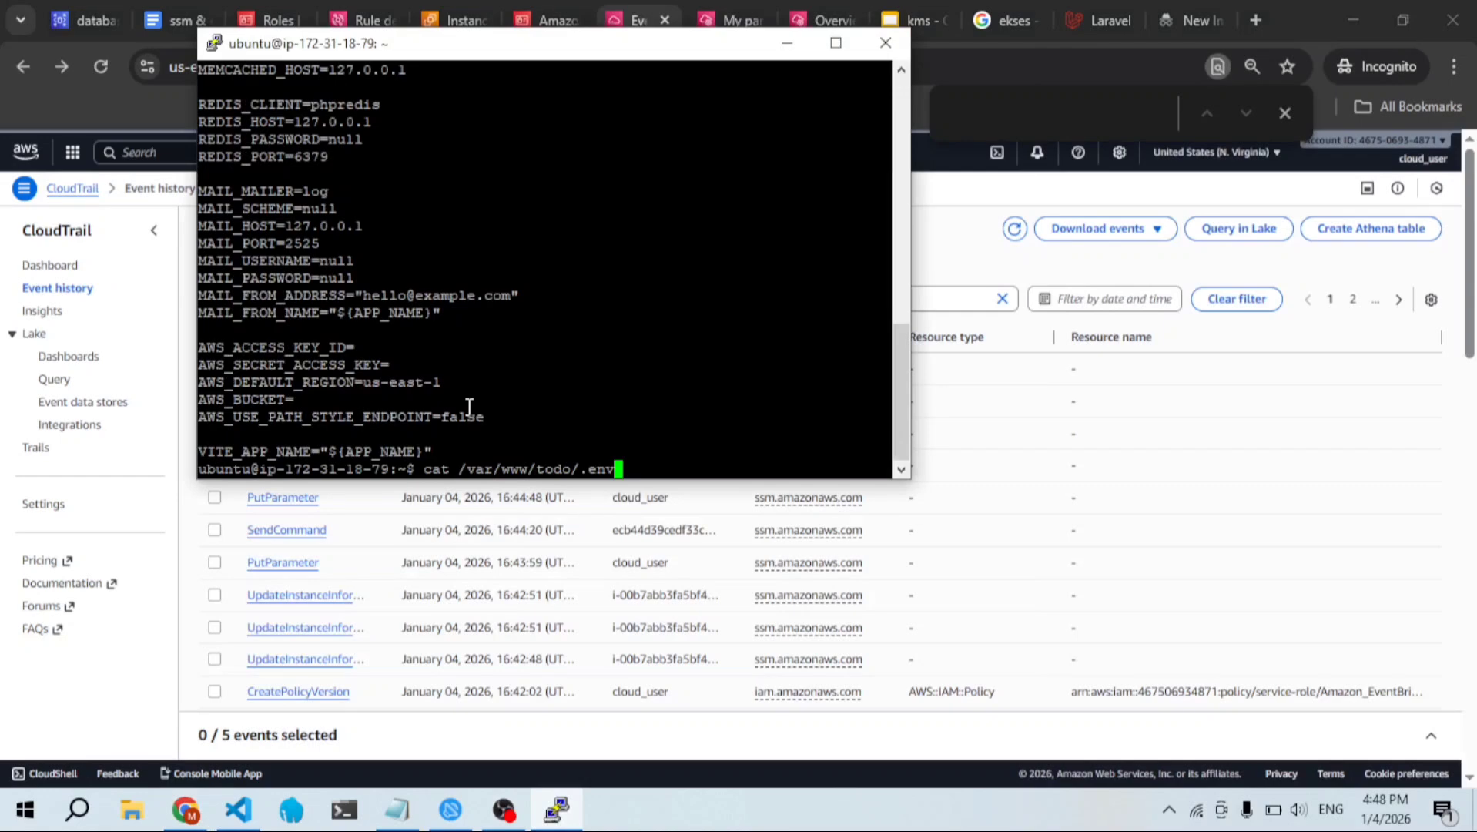
key("Return")
scroll(531, 315, "up", 8)
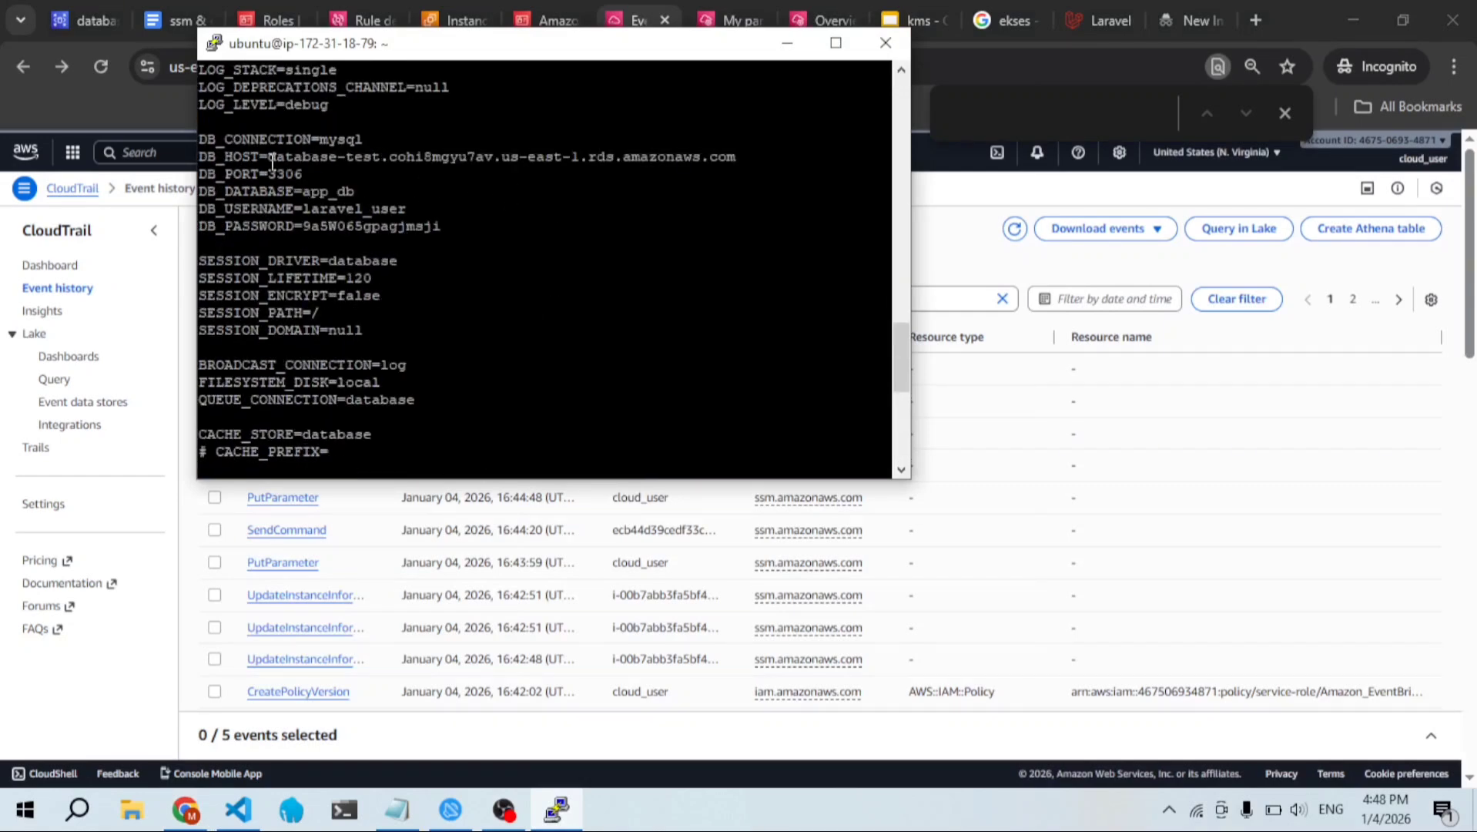
left_click_drag(268, 157, 737, 160)
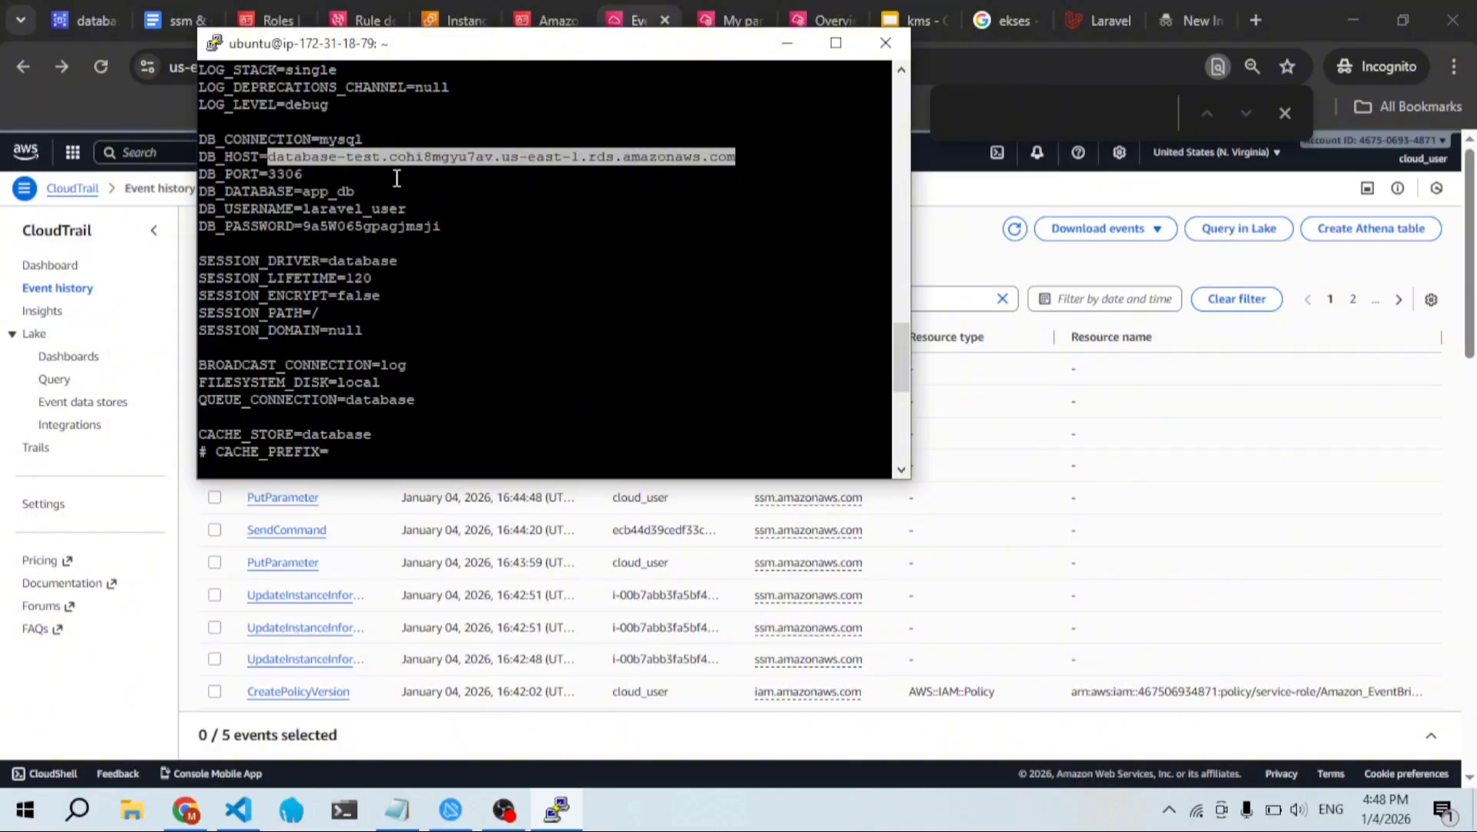
Step: Reload the Laravel to-do application page in the browser and recheck the DB_HOST line in the terminal
left_click(1091, 13)
left_click(100, 70)
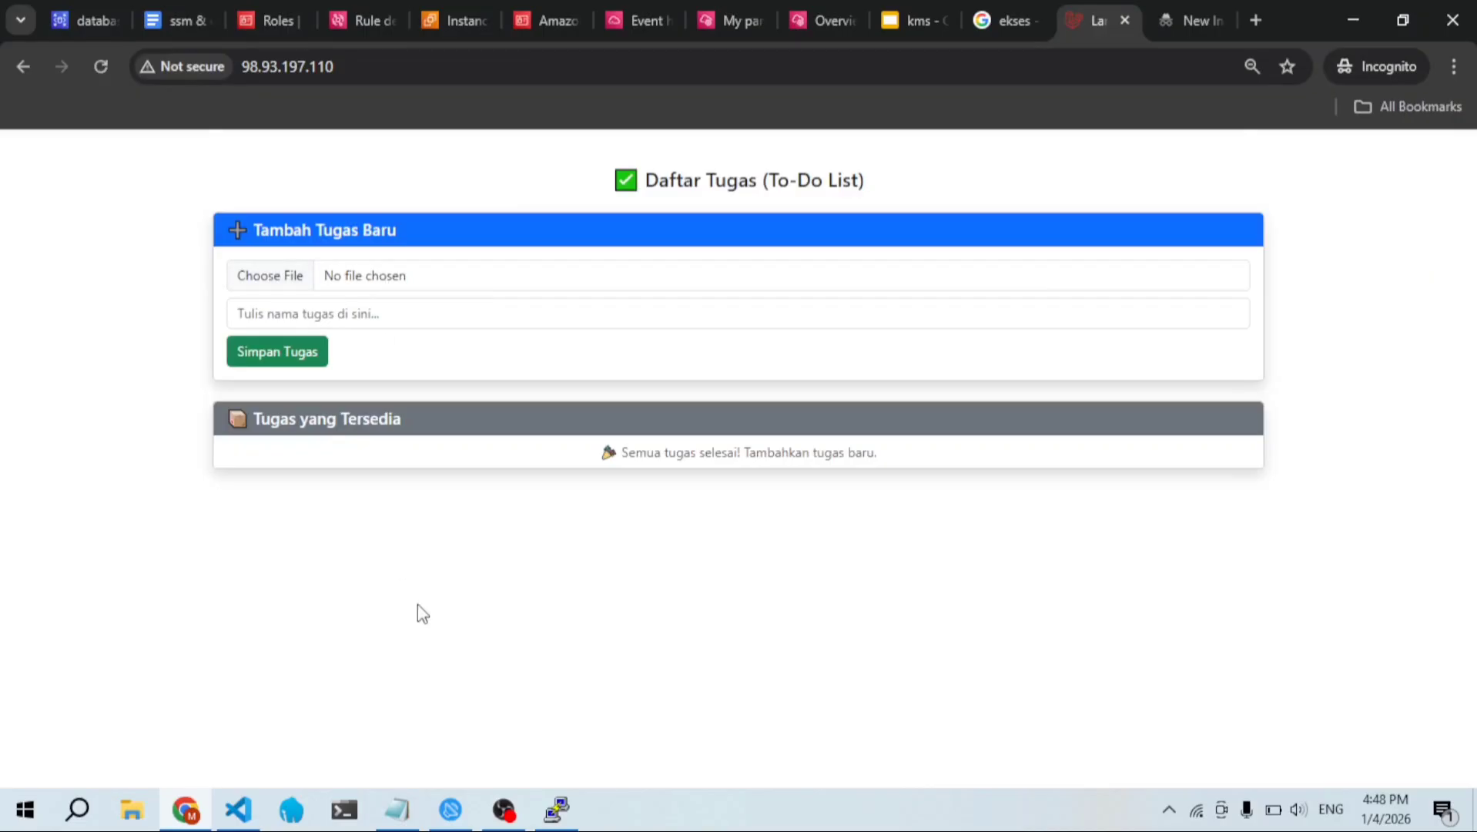
left_click(550, 825)
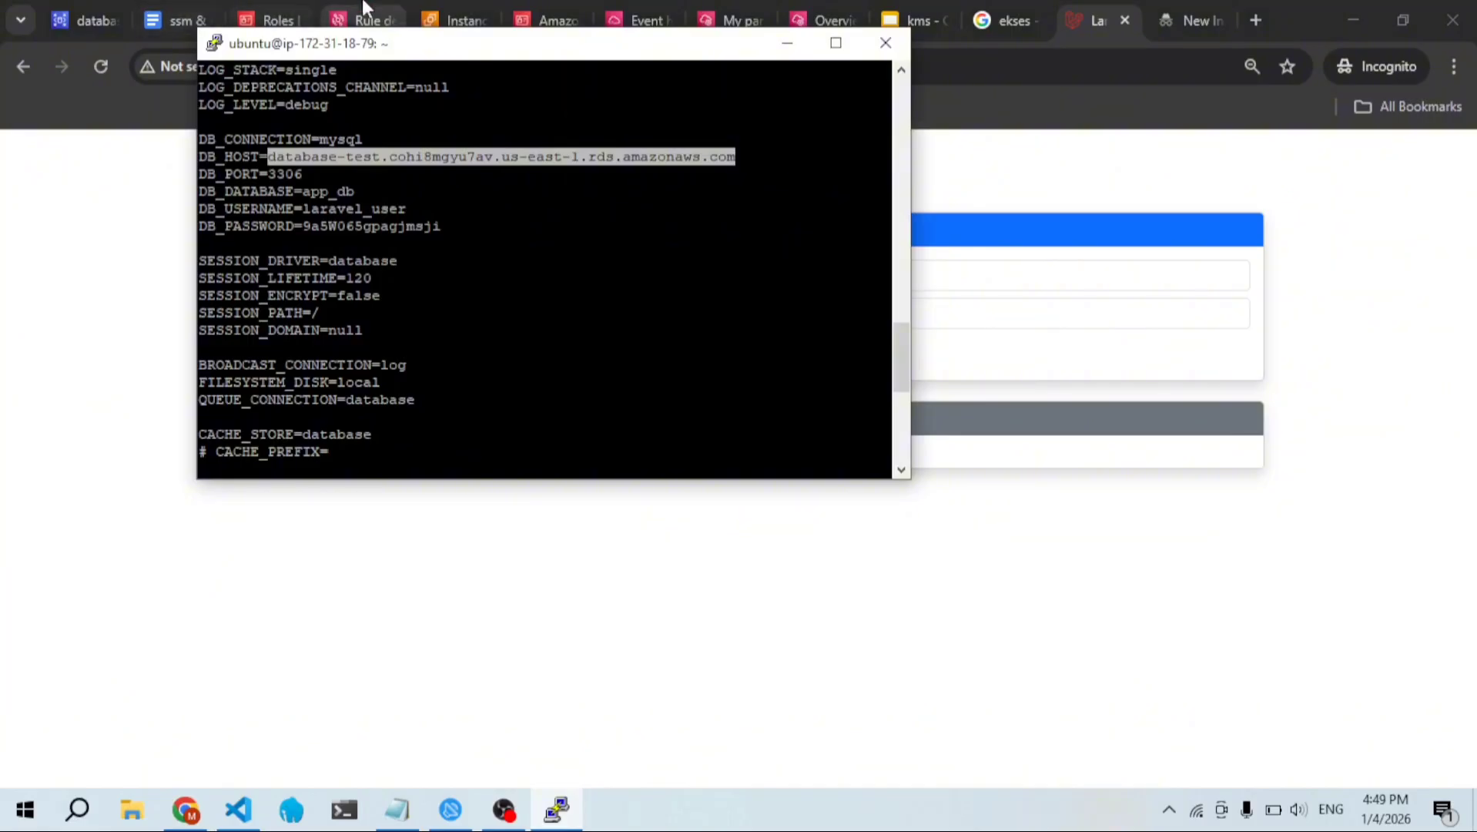
Step: Switch to the kms presentation in the browser to view its Diagram slide
left_click(937, 5)
left_click(941, 9)
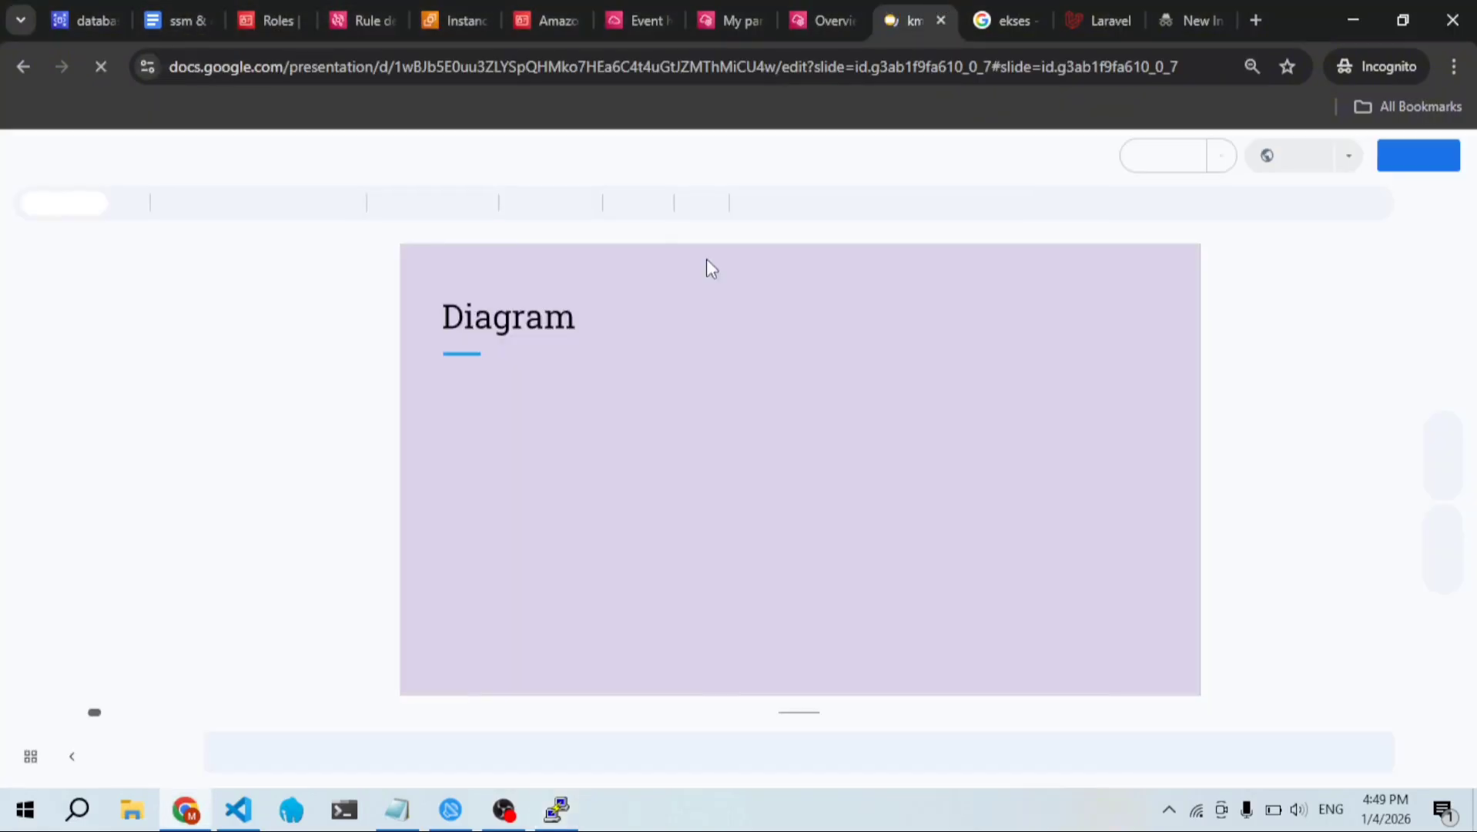